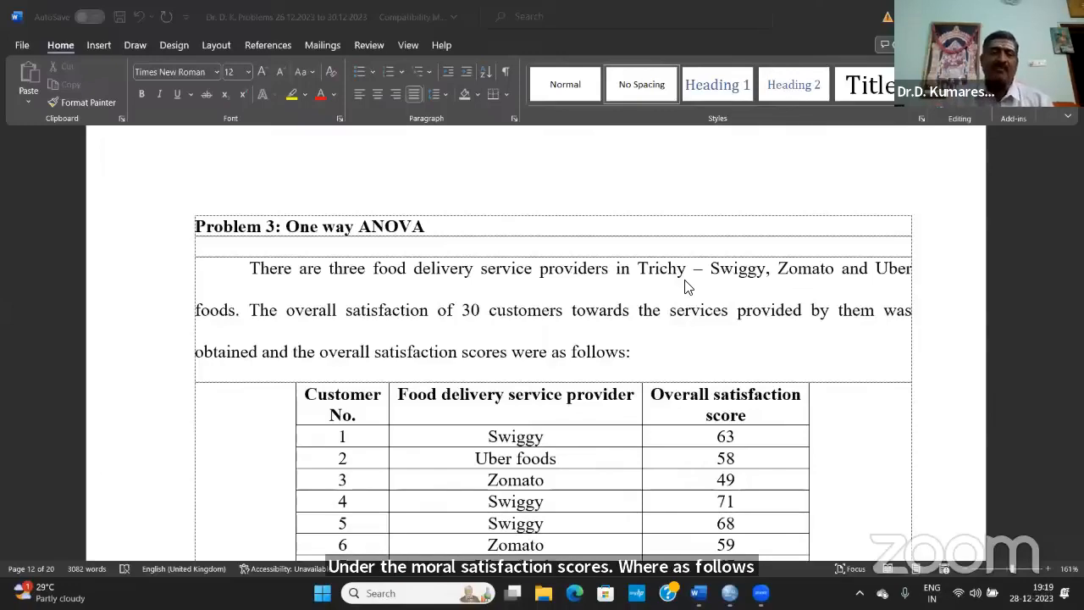
- Examine the Problem 3 one-way ANOVA text and its table of food delivery service providers and overall satisfaction scores
{"action": "scroll", "coordinate": [715, 462], "scroll_direction": "down", "scroll_amount": 5}
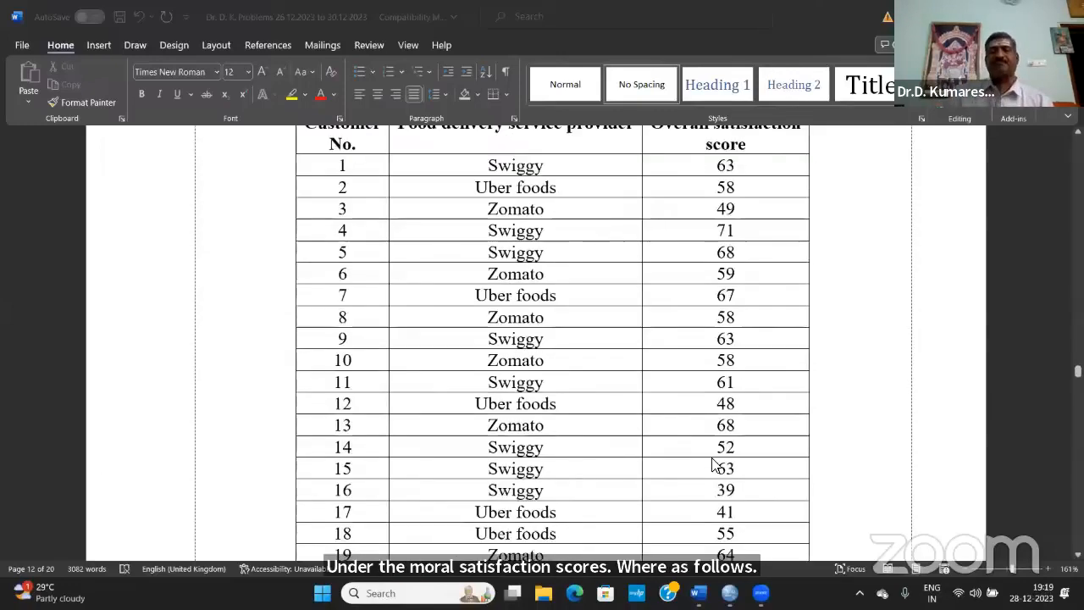
{"action": "scroll", "coordinate": [310, 372], "scroll_direction": "down", "scroll_amount": 10}
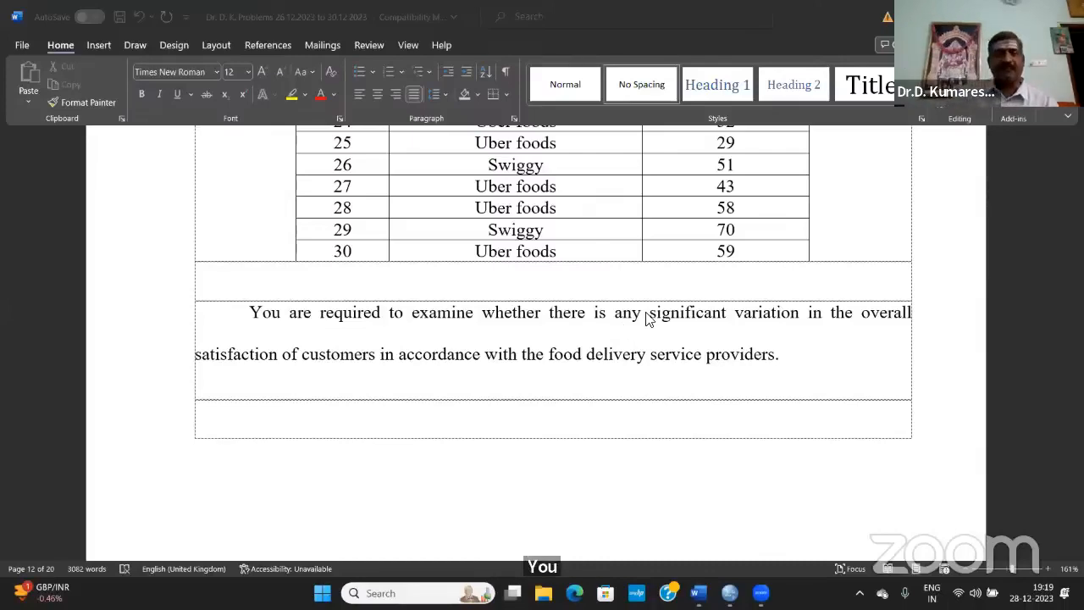
{"action": "scroll", "coordinate": [645, 317], "scroll_direction": "up", "scroll_amount": 10}
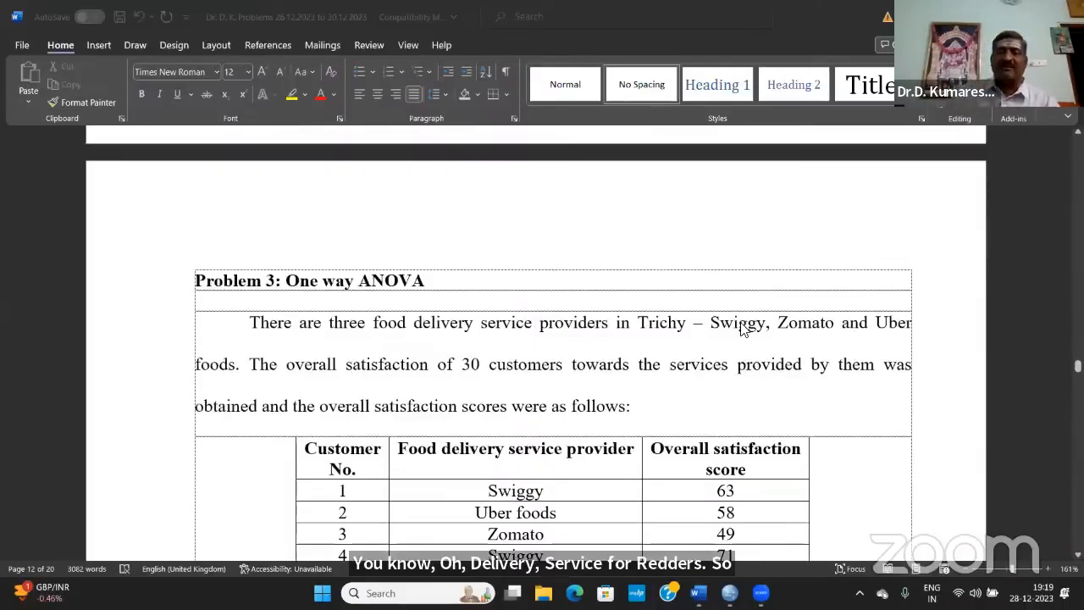
{"action": "scroll", "coordinate": [740, 328], "scroll_direction": "down", "scroll_amount": 2}
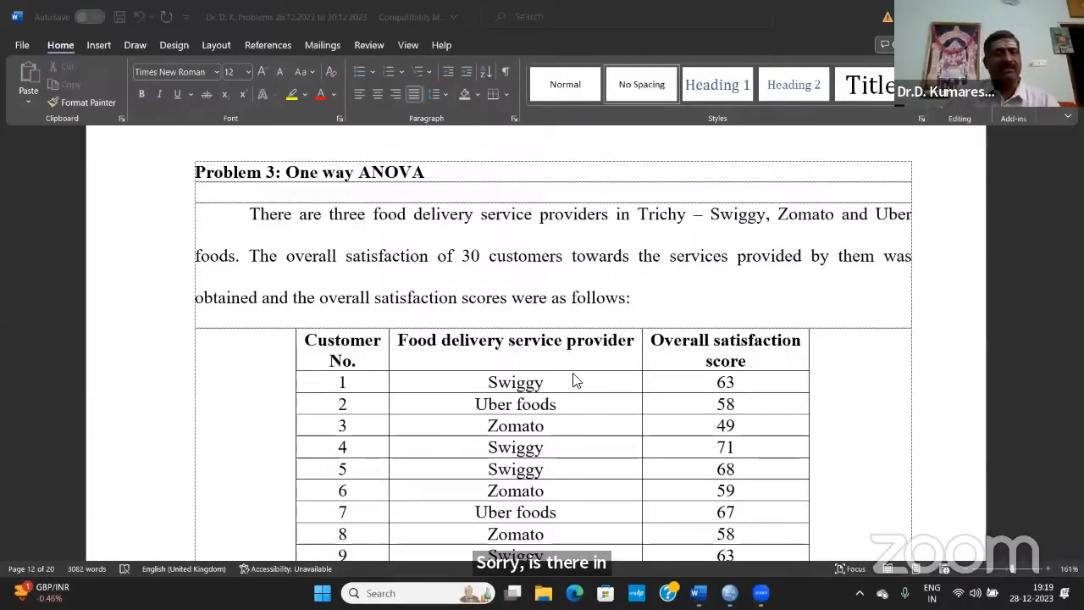
{"action": "left_click", "coordinate": [573, 428]}
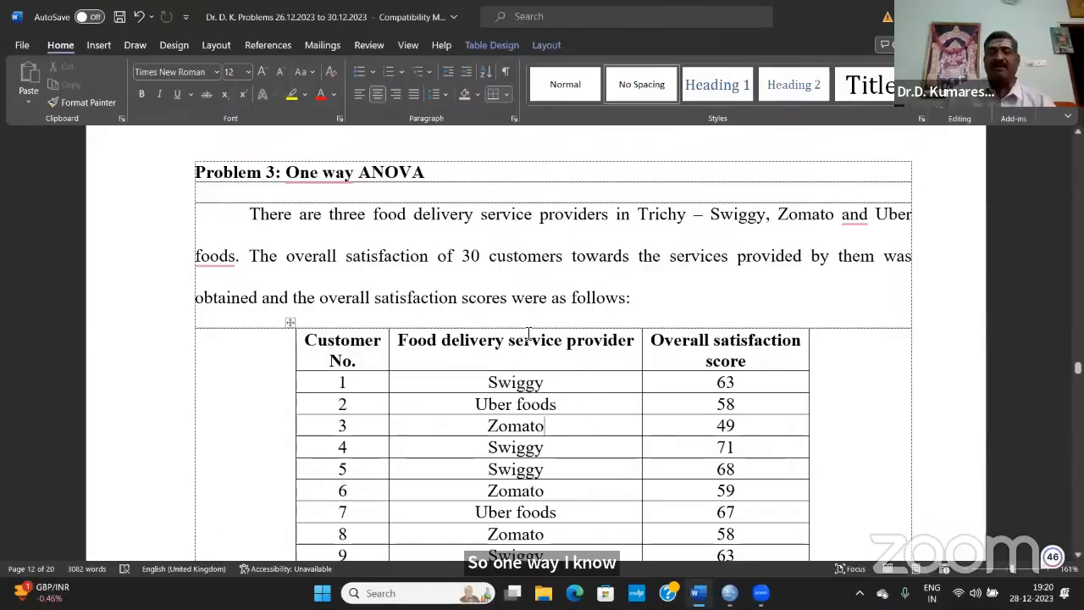
{"action": "left_click", "coordinate": [523, 297]}
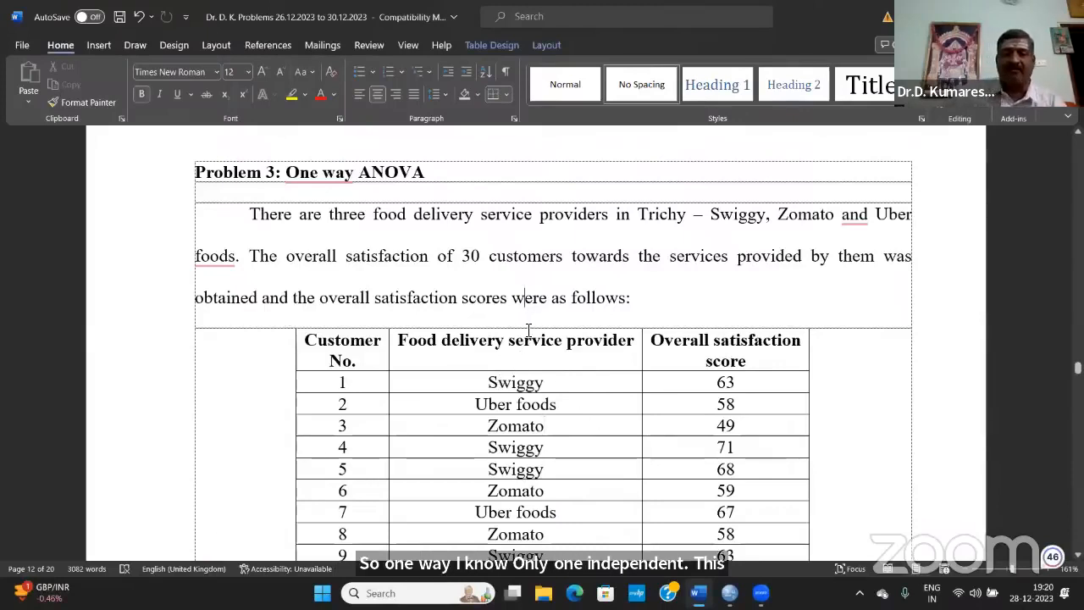
{"action": "left_click", "coordinate": [754, 359]}
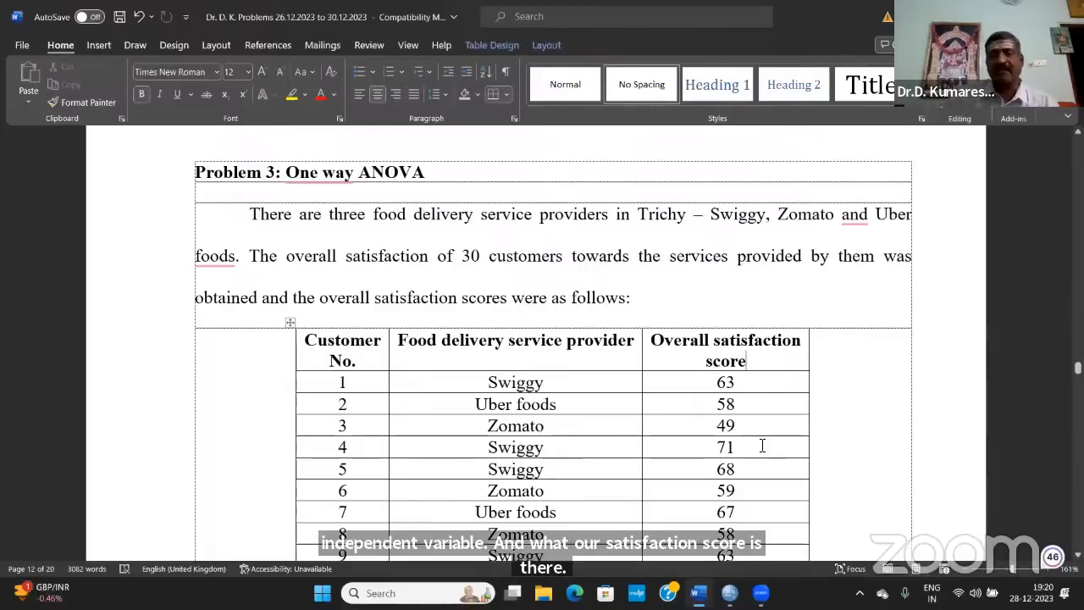
{"action": "left_click", "coordinate": [737, 383]}
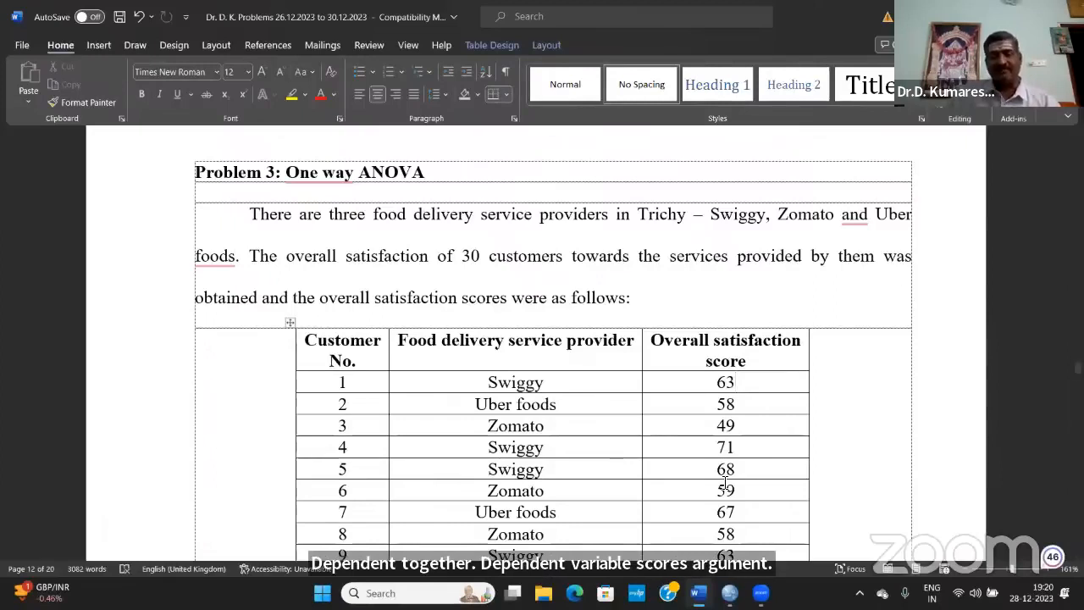
{"action": "left_click", "coordinate": [560, 359]}
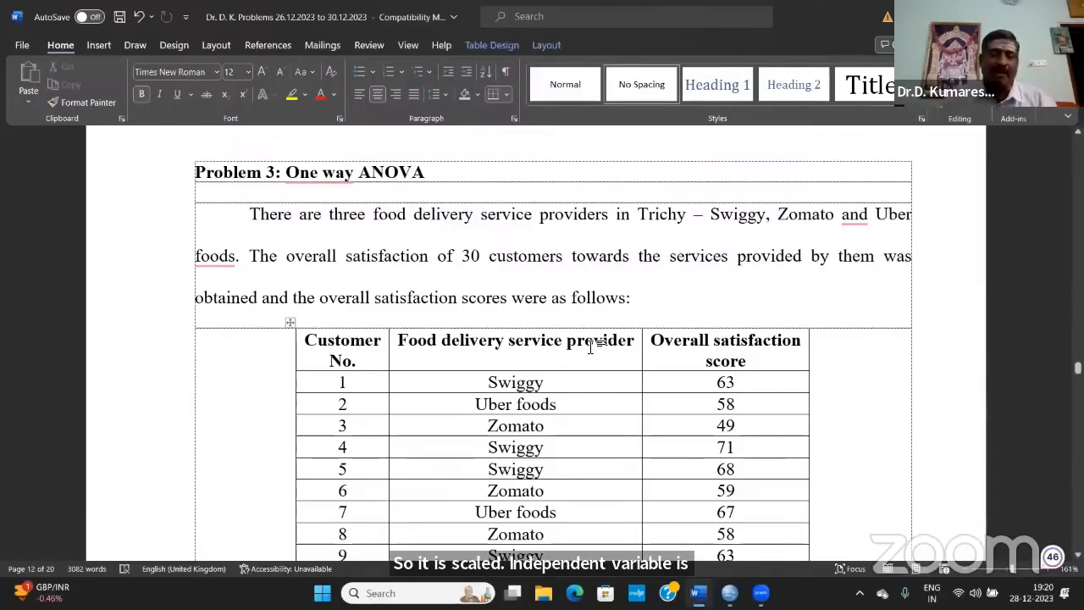
- Review the question below the Problem 3 table and the null and alternative hypotheses on the following page
{"action": "scroll", "coordinate": [561, 389], "scroll_direction": "down", "scroll_amount": 10}
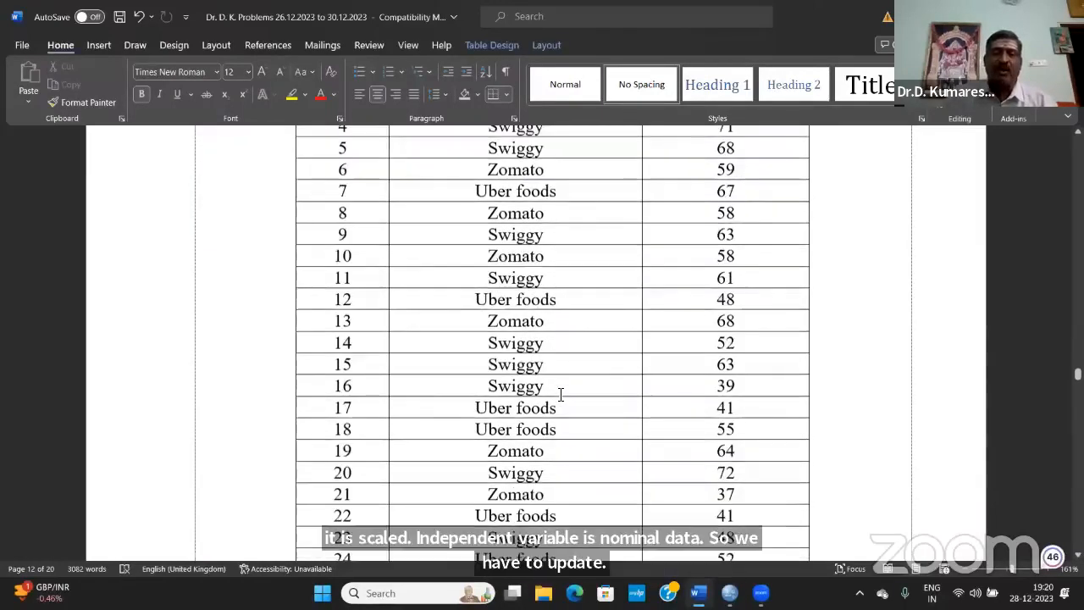
{"action": "scroll", "coordinate": [561, 398], "scroll_direction": "down", "scroll_amount": 7}
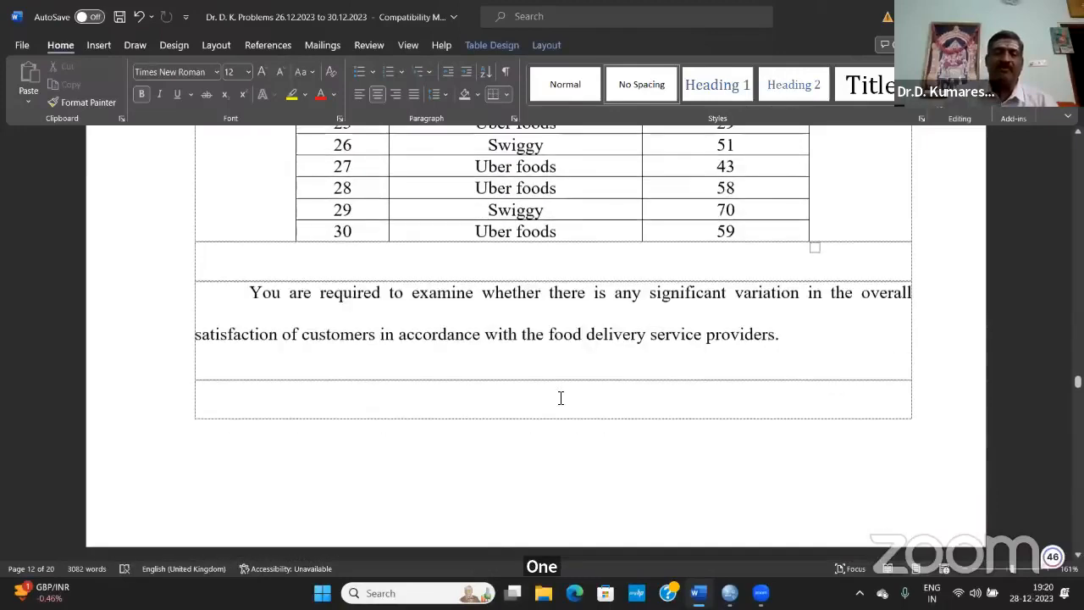
{"action": "scroll", "coordinate": [560, 397], "scroll_direction": "down", "scroll_amount": 5}
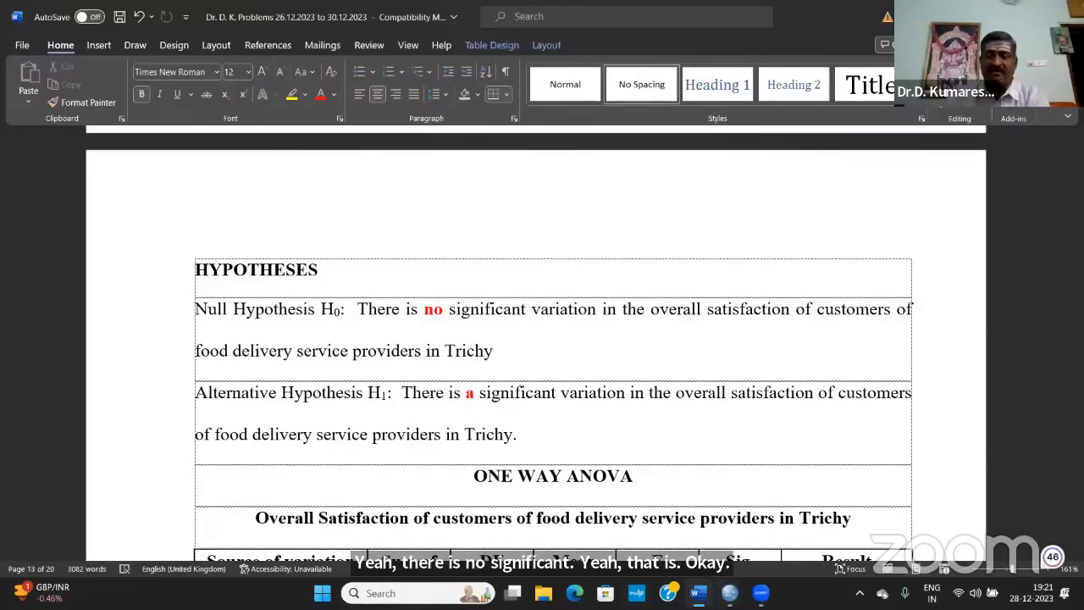
- Switch to the SPSS data file and examine the Overal_Satisfaction, Food_Service and Sat_Score columns
{"action": "mouse_move", "coordinate": [729, 593]}
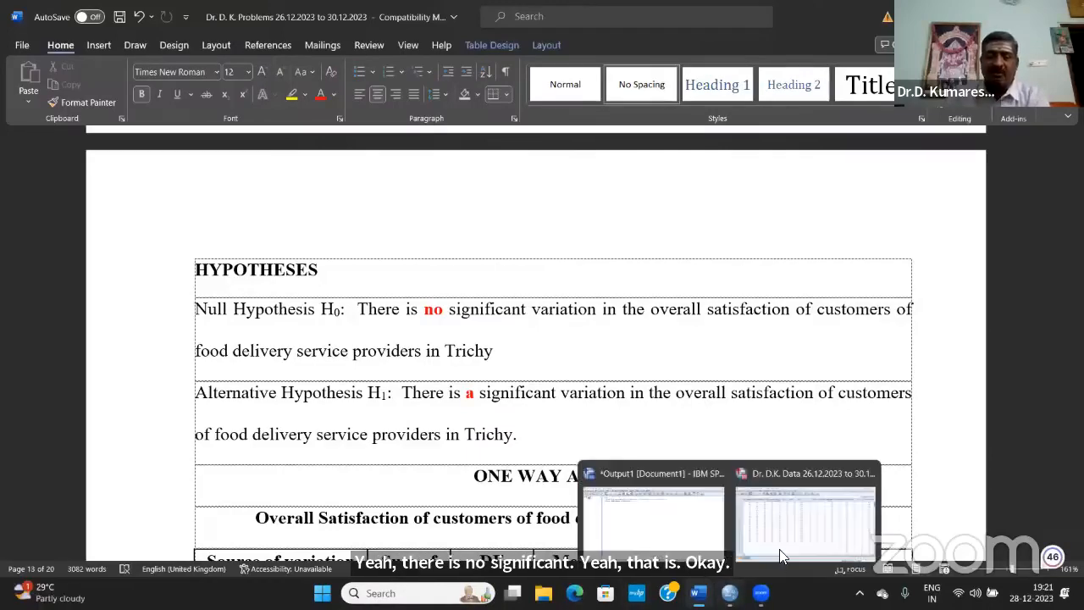
{"action": "left_click", "coordinate": [808, 474]}
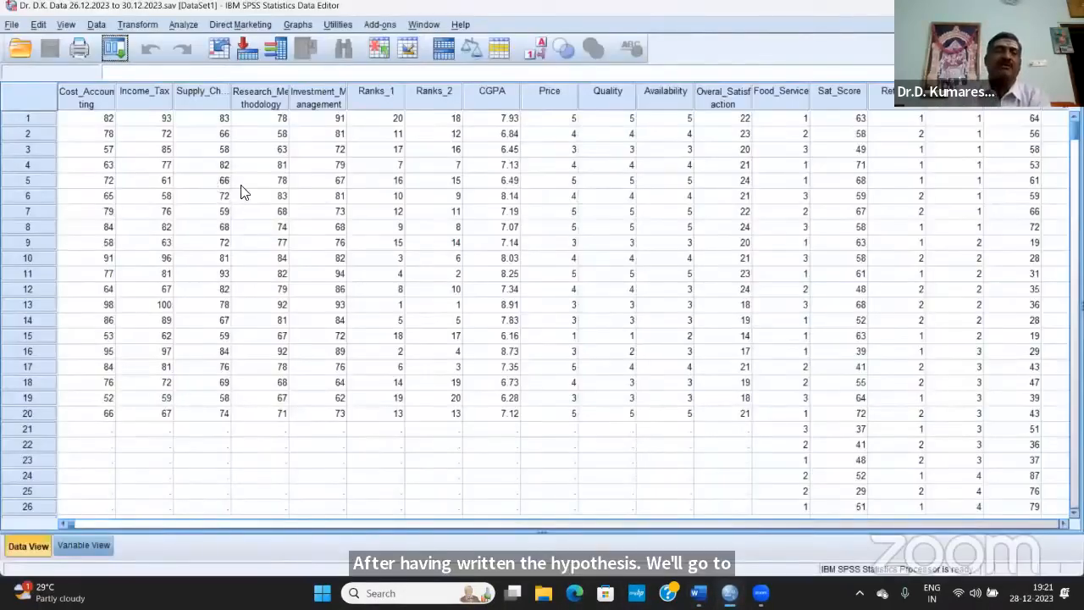
{"action": "left_click", "coordinate": [709, 93]}
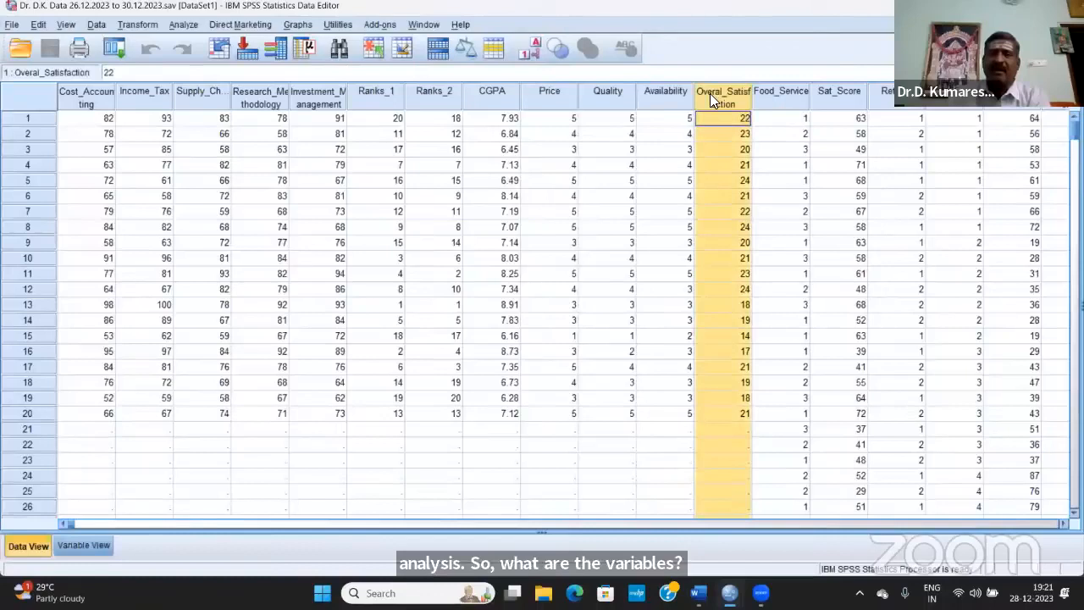
{"action": "left_click", "coordinate": [775, 95]}
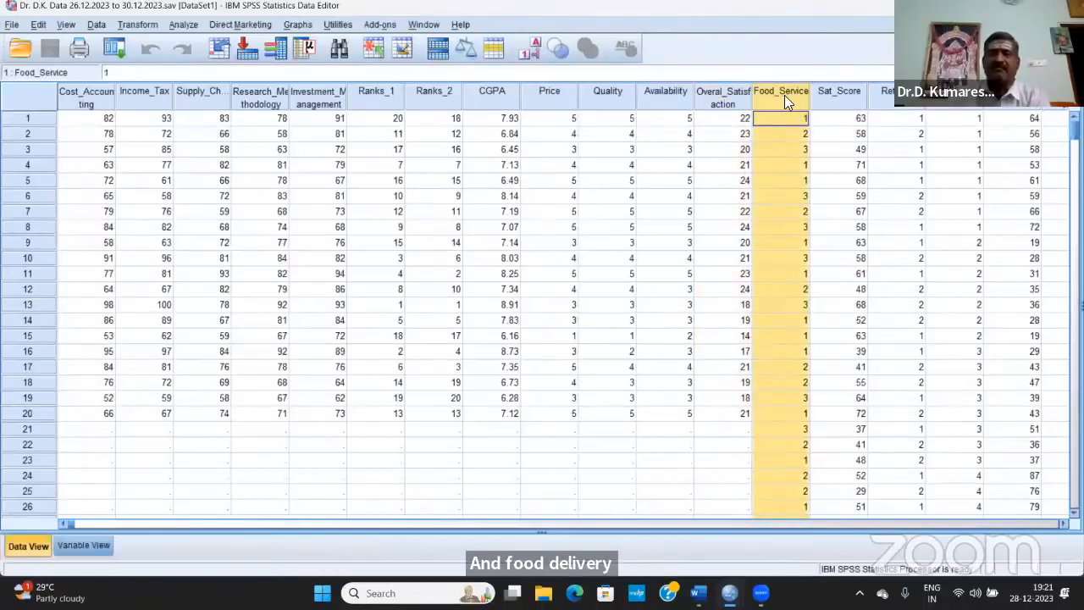
{"action": "left_click", "coordinate": [845, 89]}
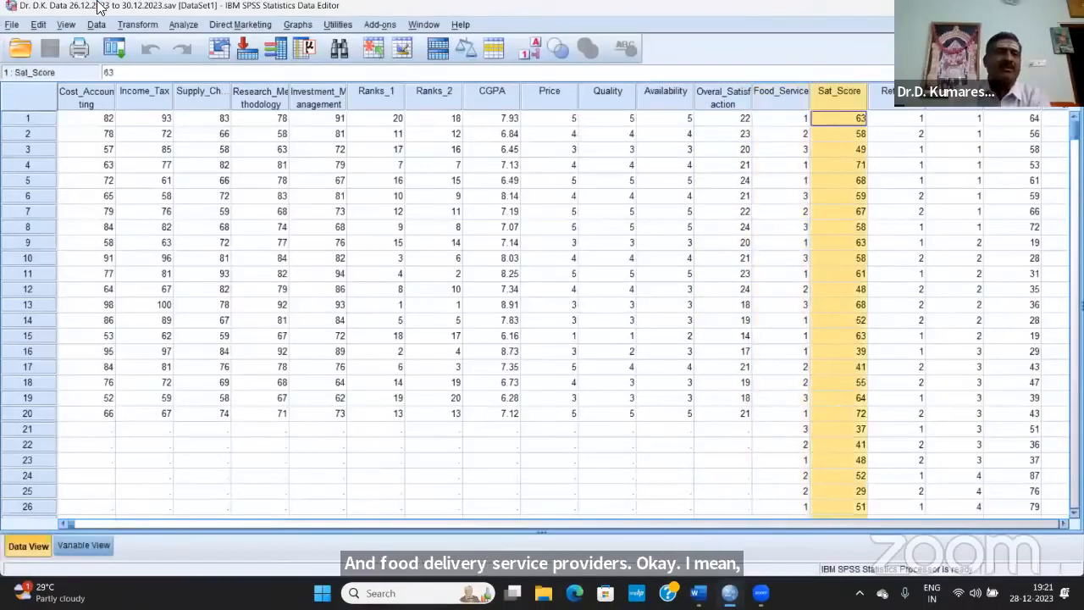
- Set up a One-Way ANOVA with the overall satisfaction score as the dependent variable and the food delivery service provider as the factor
{"action": "left_click", "coordinate": [184, 27]}
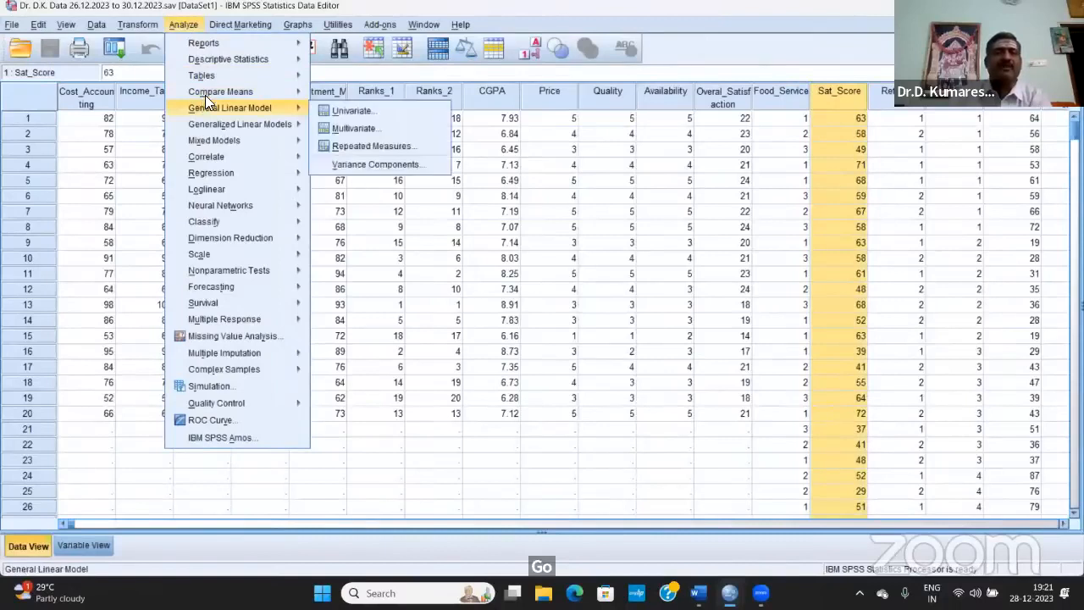
{"action": "mouse_move", "coordinate": [208, 93]}
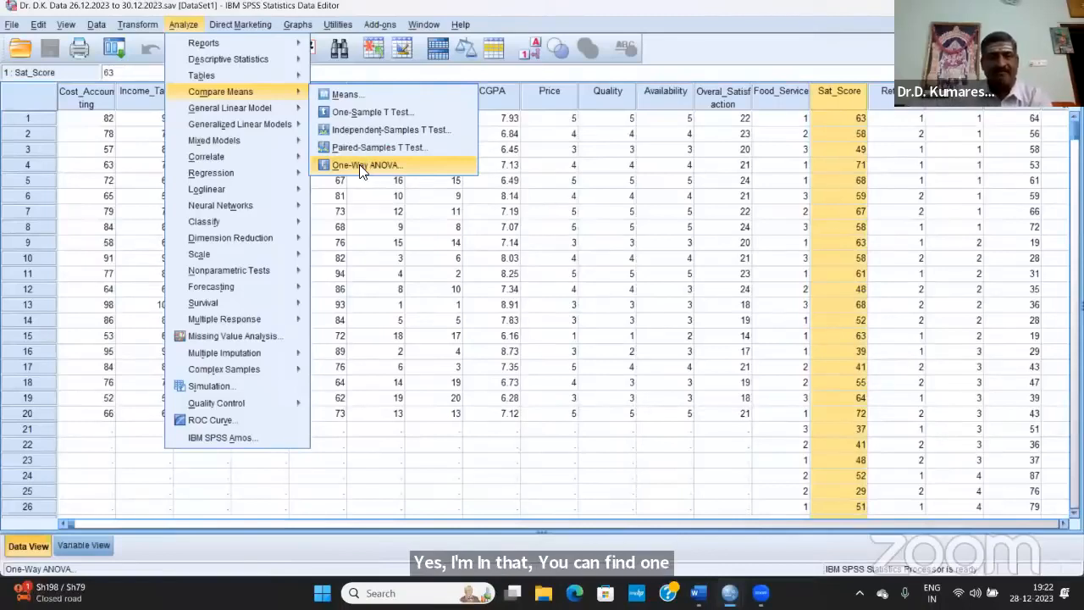
{"action": "left_click", "coordinate": [361, 168]}
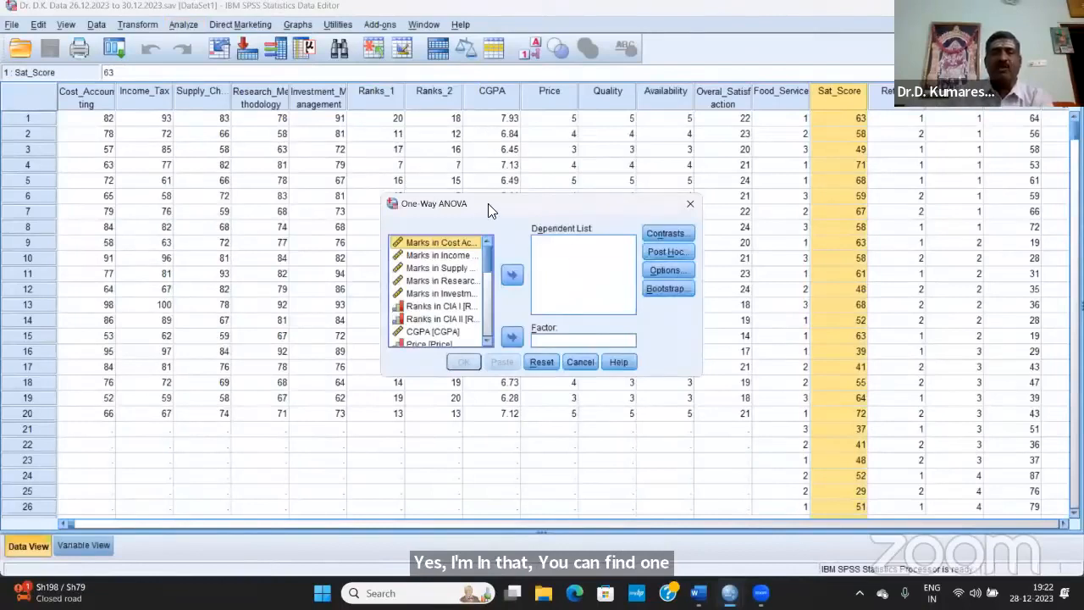
{"action": "left_click_drag", "start_coordinate": [489, 203], "coordinate": [418, 168]}
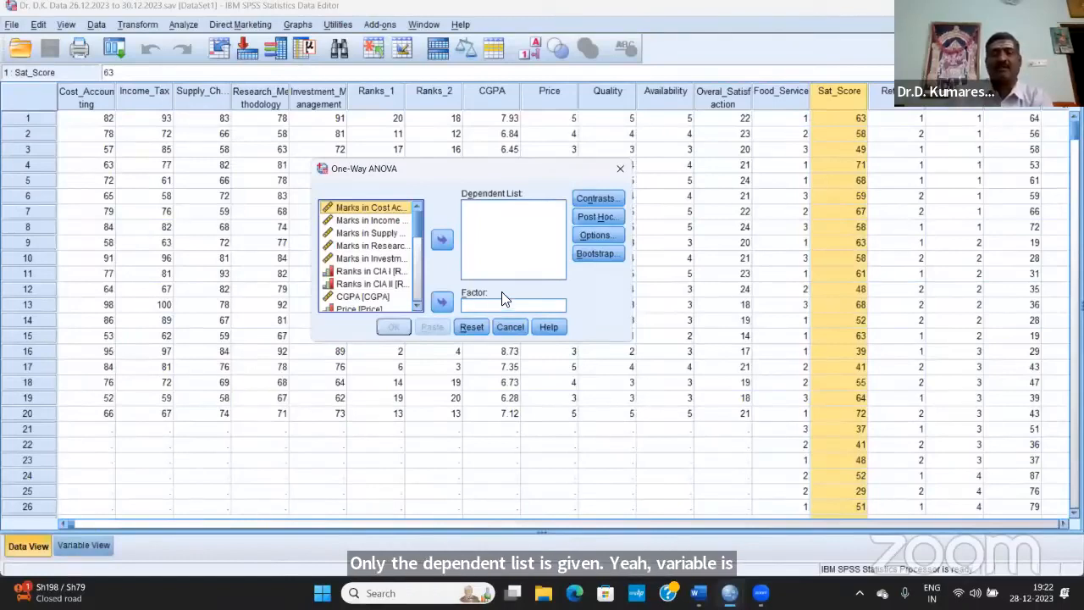
{"action": "scroll", "coordinate": [419, 307], "scroll_direction": "down", "scroll_amount": 4}
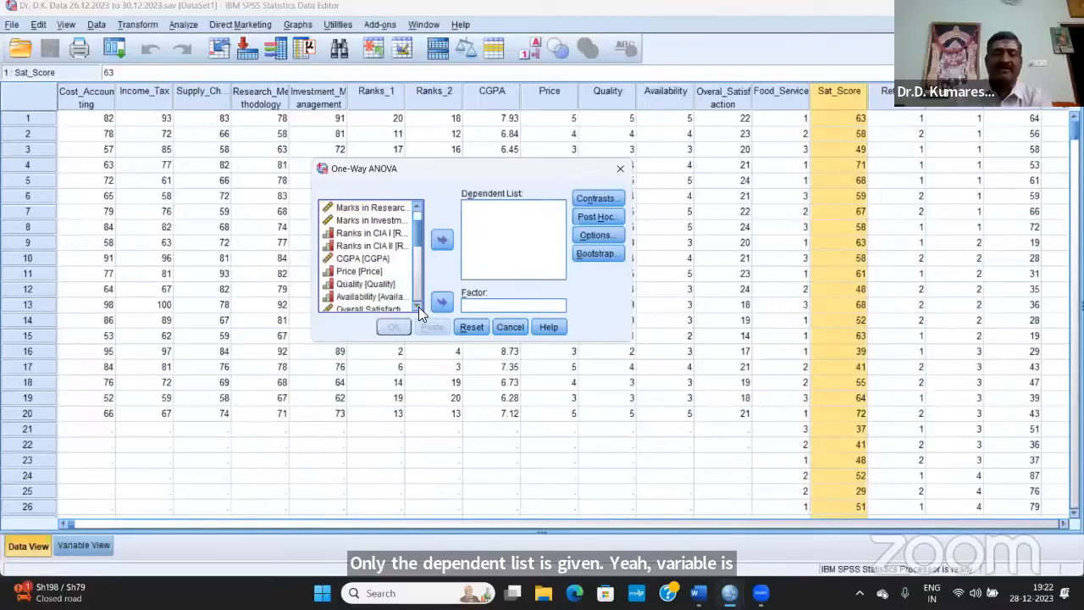
{"action": "left_click", "coordinate": [418, 306]}
{"action": "left_click", "coordinate": [418, 306]}
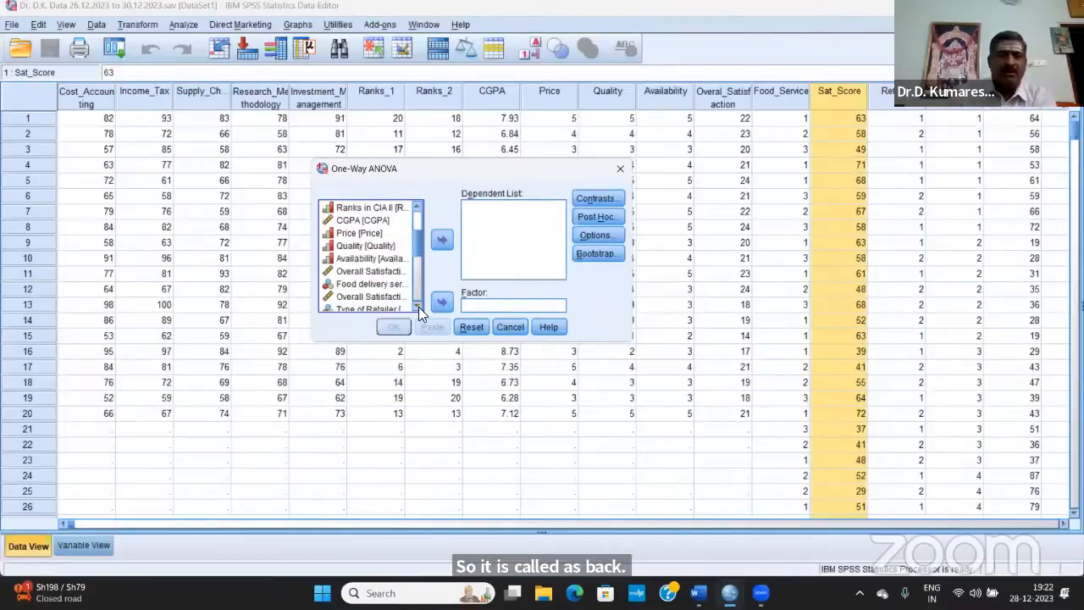
{"action": "left_click", "coordinate": [378, 296]}
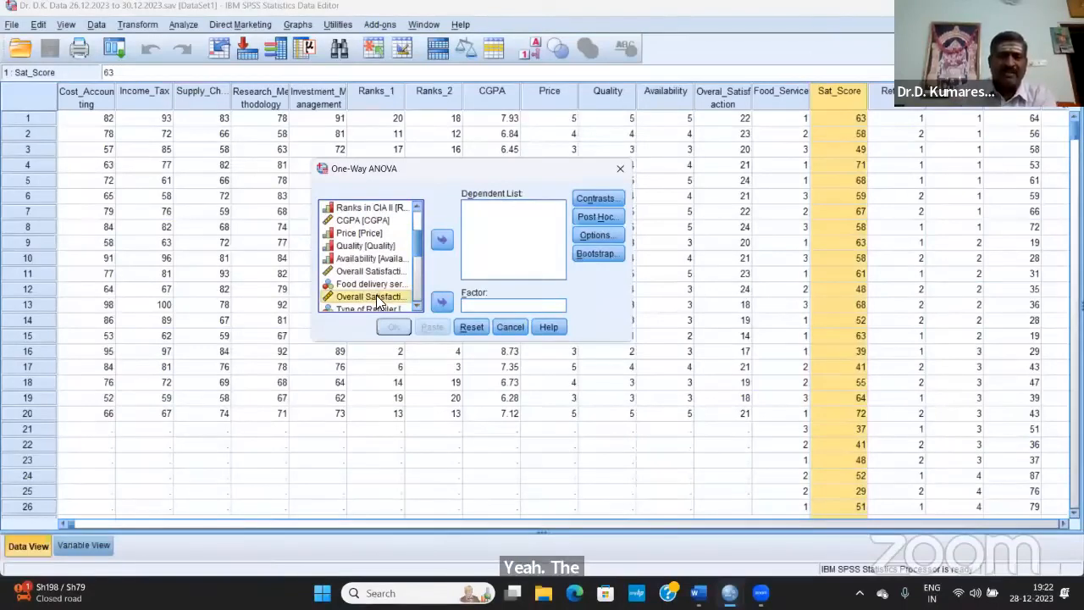
{"action": "left_click", "coordinate": [445, 241]}
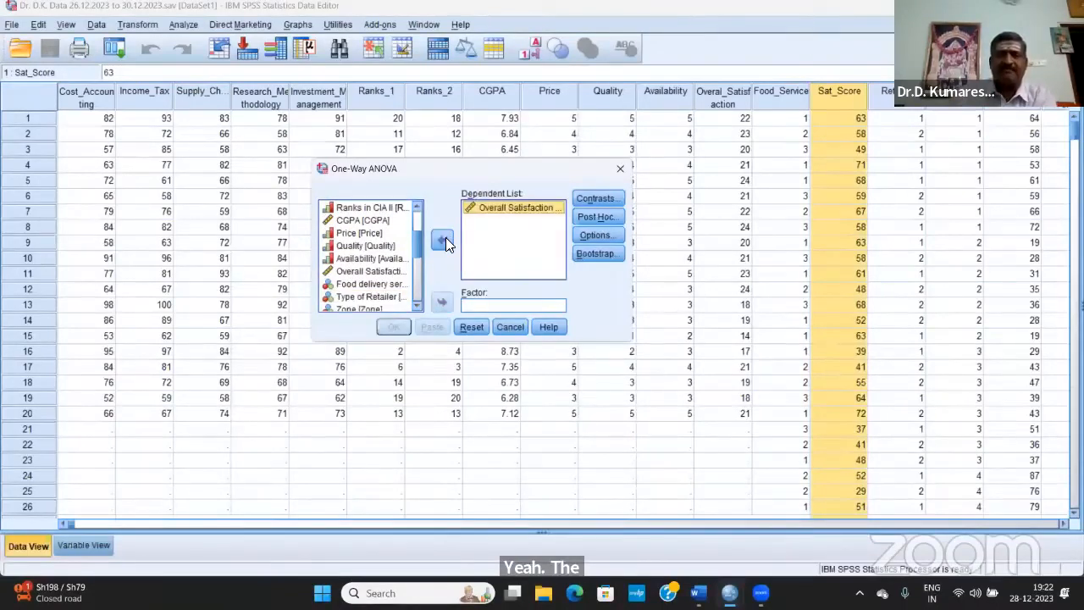
{"action": "left_click", "coordinate": [401, 287]}
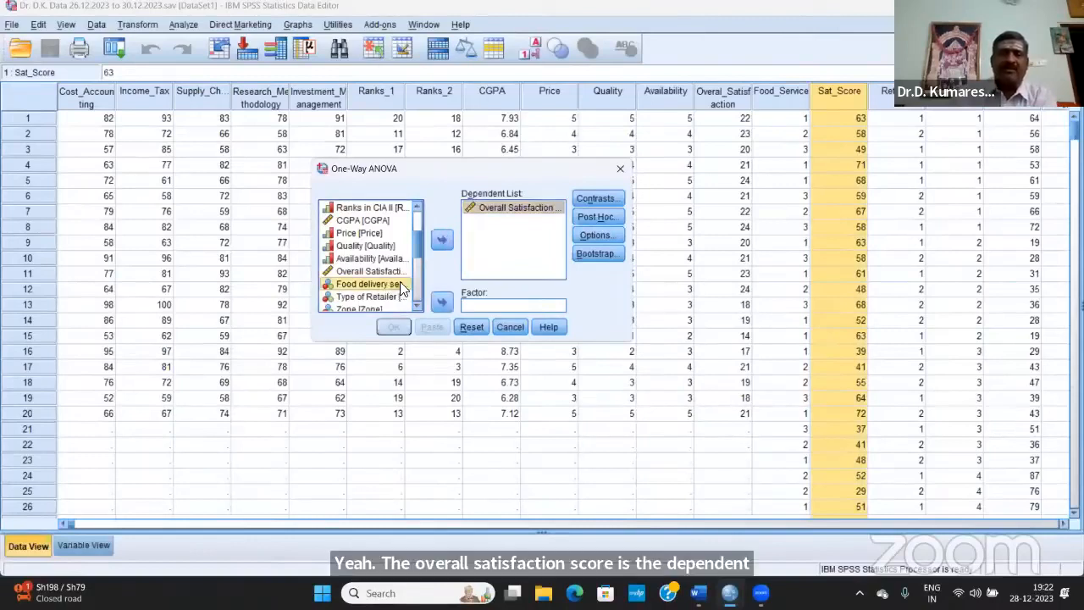
{"action": "left_click", "coordinate": [442, 302]}
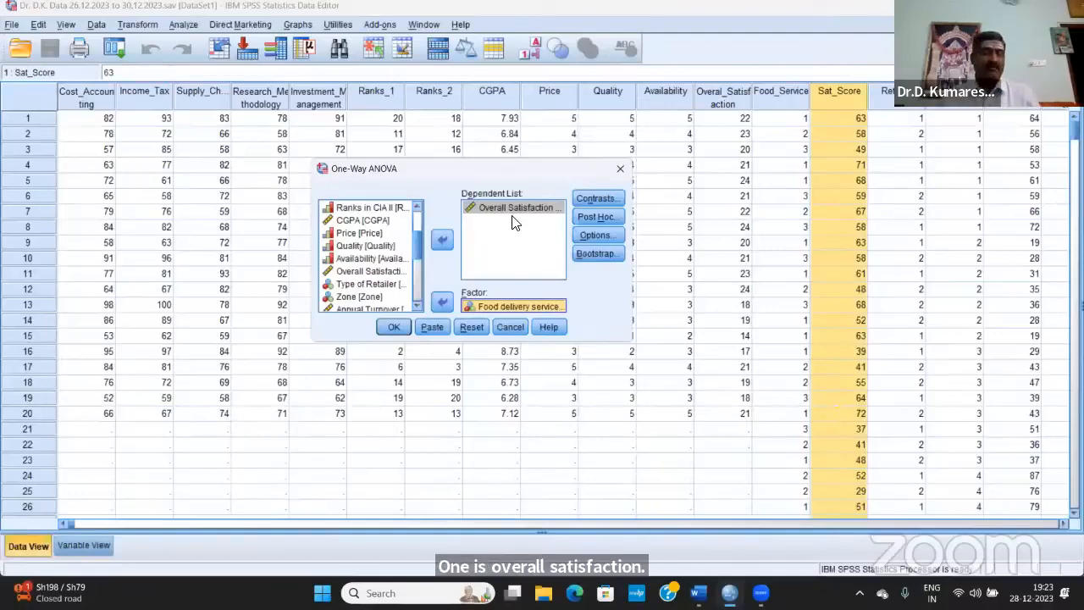
- Switch to the Word document to review the provider groups in the Problem 3 table, and return to SPSS
{"action": "key", "text": "alt+Tab"}
{"action": "scroll", "coordinate": [387, 276], "scroll_direction": "up", "scroll_amount": 10}
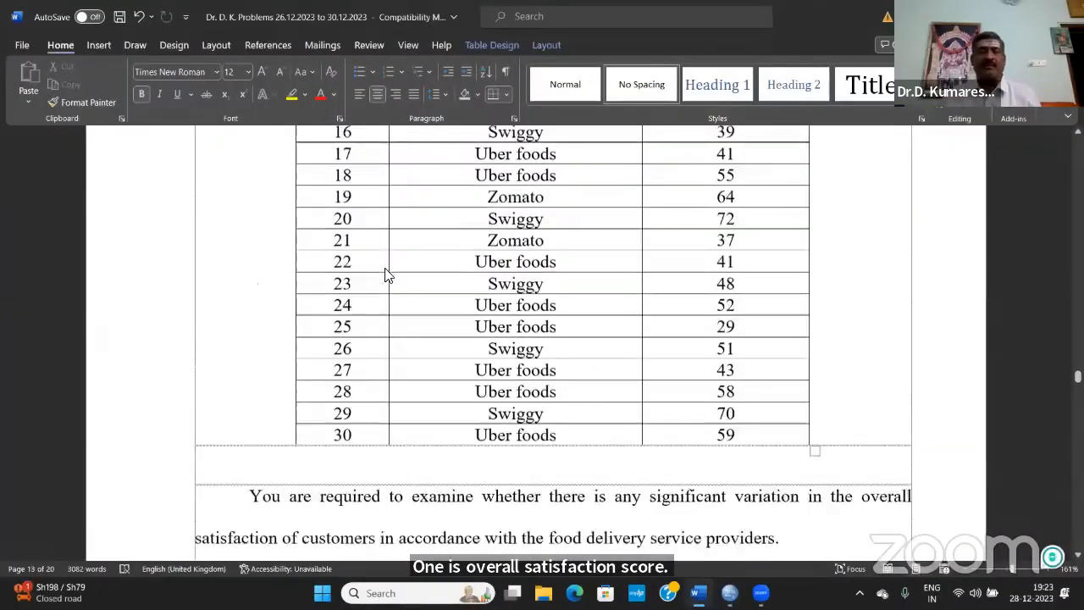
{"action": "scroll", "coordinate": [336, 243], "scroll_direction": "up", "scroll_amount": 3}
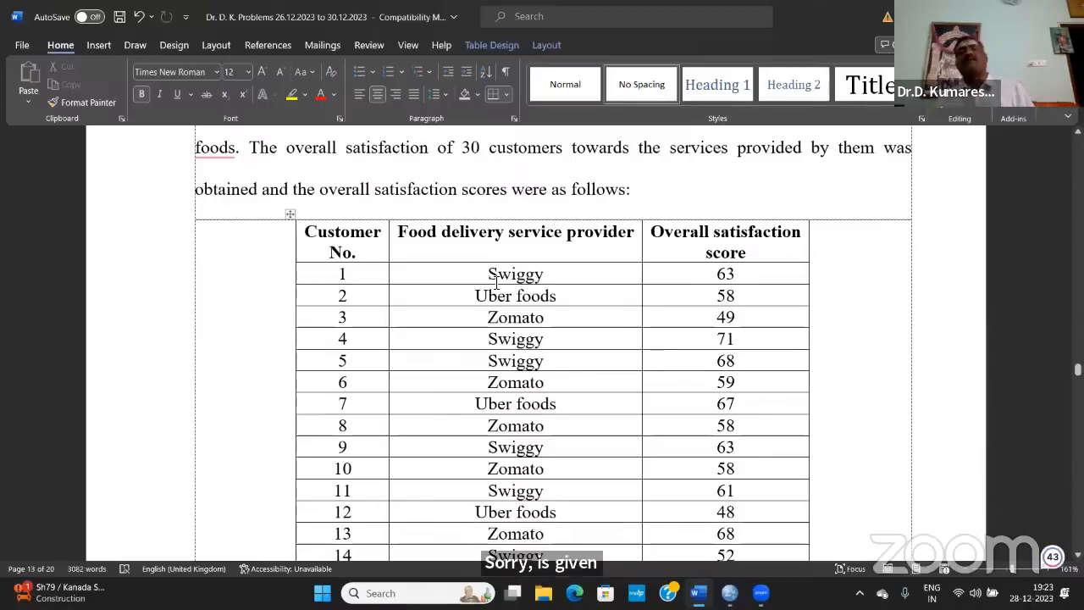
{"action": "key", "text": "Up"}
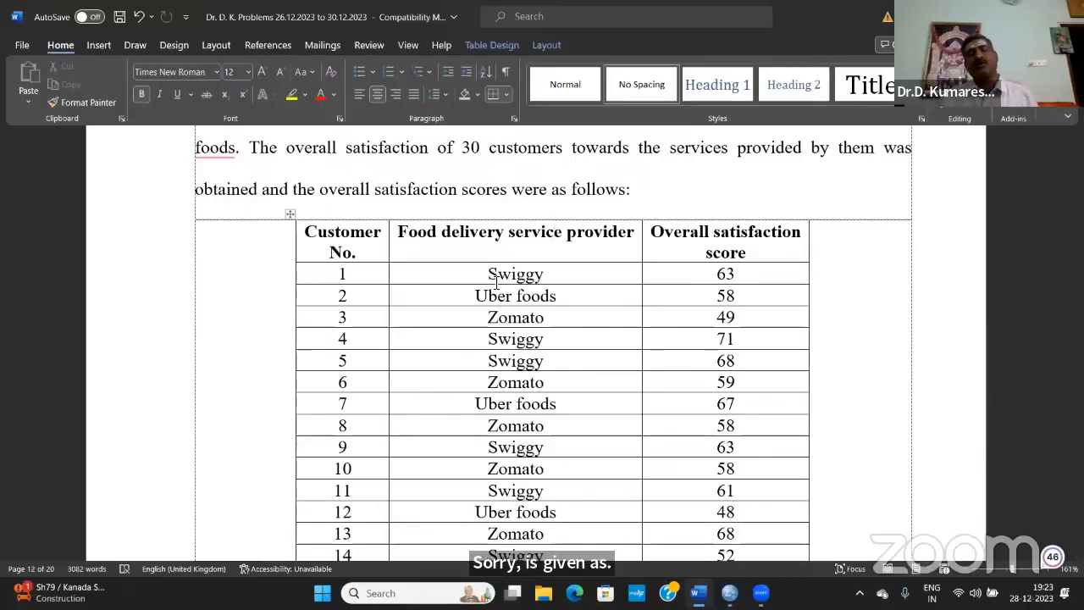
{"action": "key", "text": "alt+Tab"}
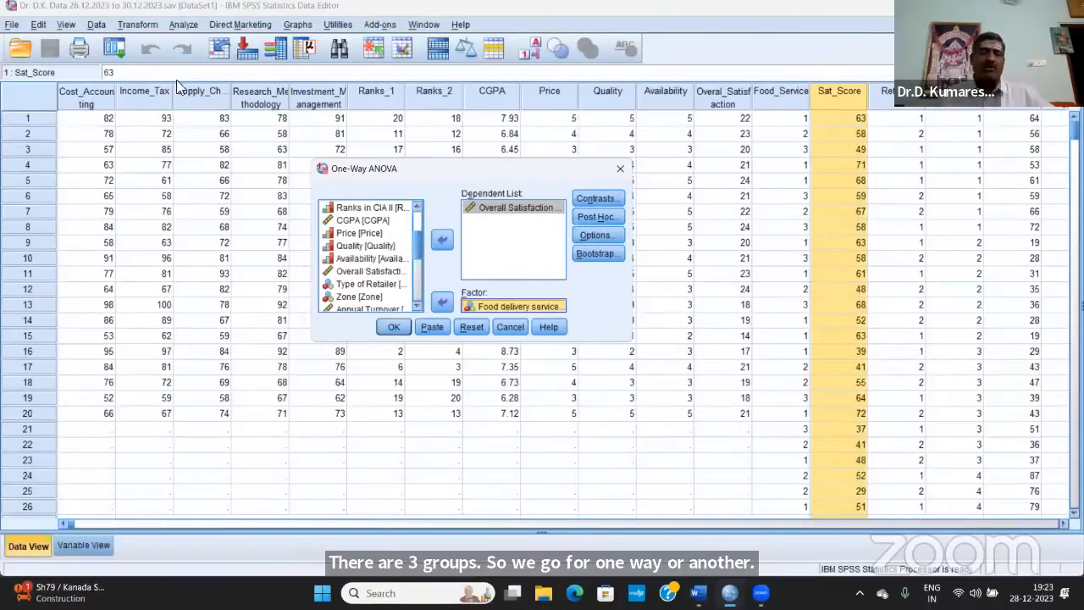
{"action": "left_click", "coordinate": [172, 26]}
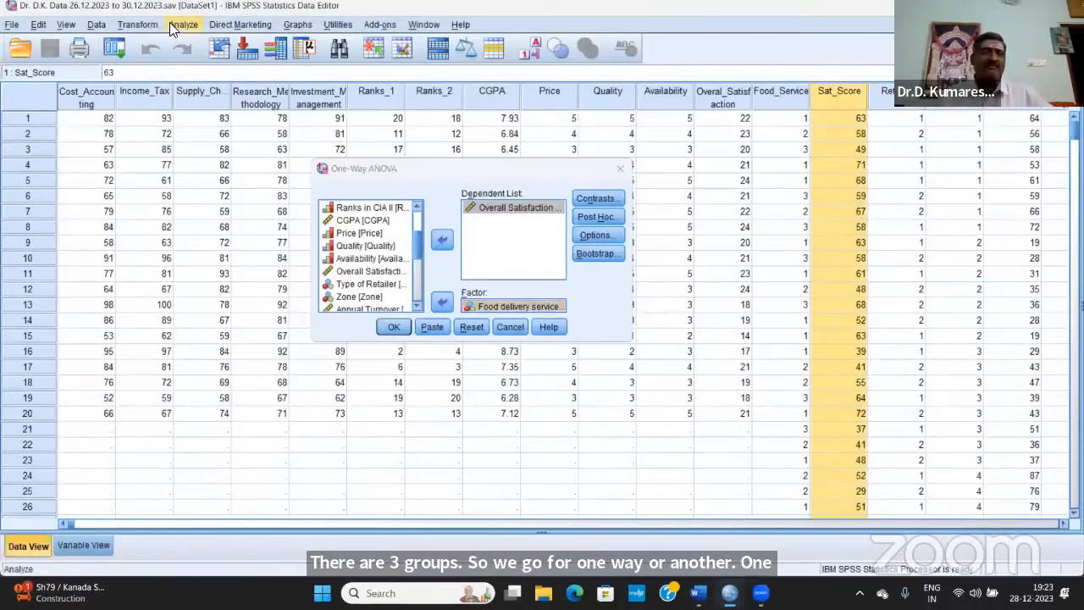
{"action": "mouse_move", "coordinate": [222, 91]}
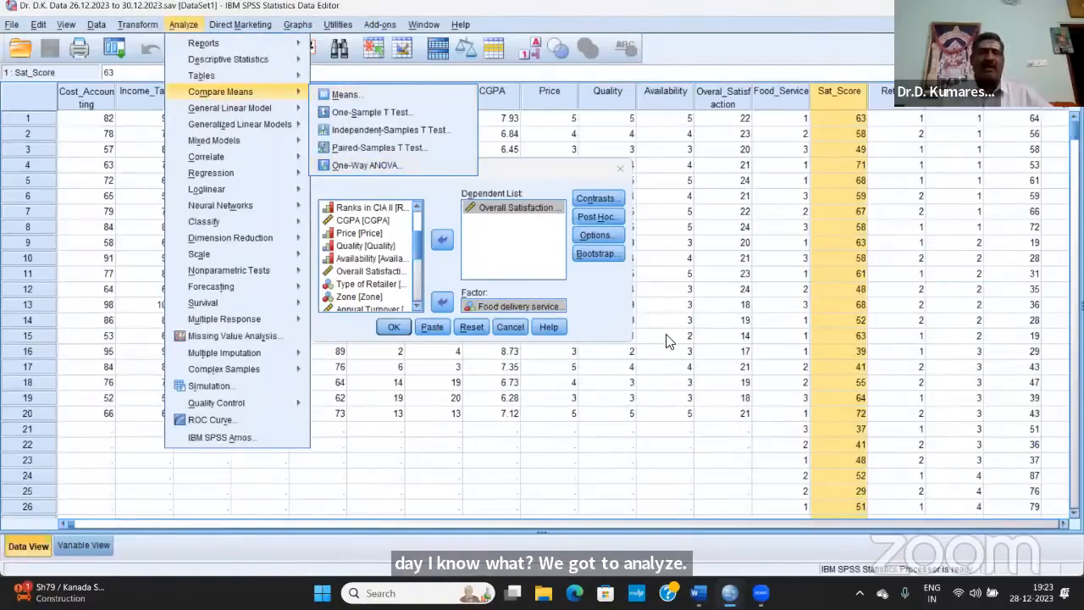
{"action": "left_click", "coordinate": [610, 319]}
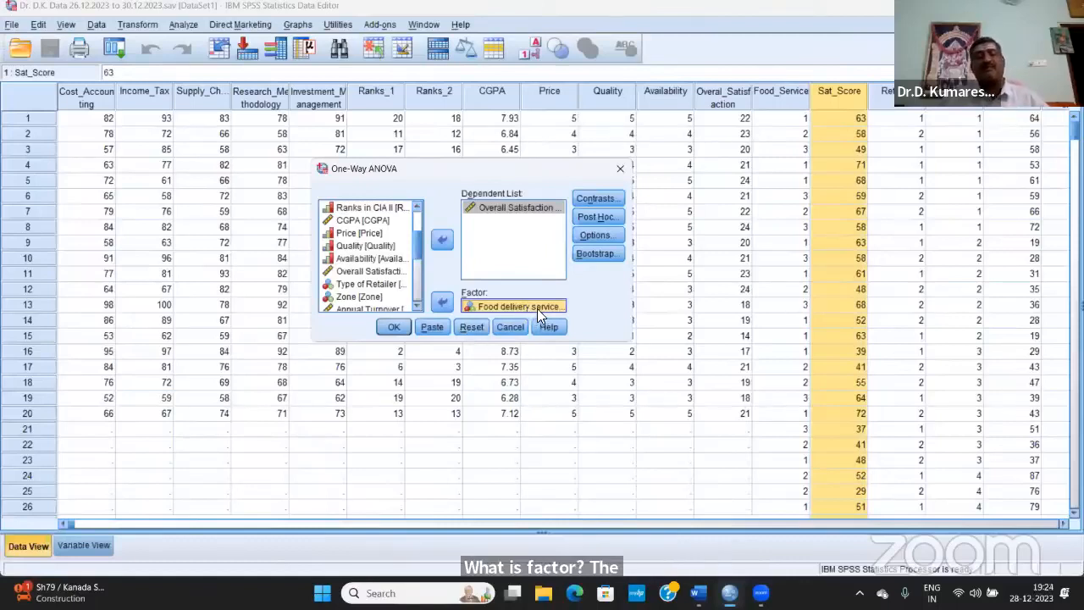
- Run the One-Way ANOVA of overall satisfaction score by food delivery service provider
{"action": "left_click", "coordinate": [394, 329]}
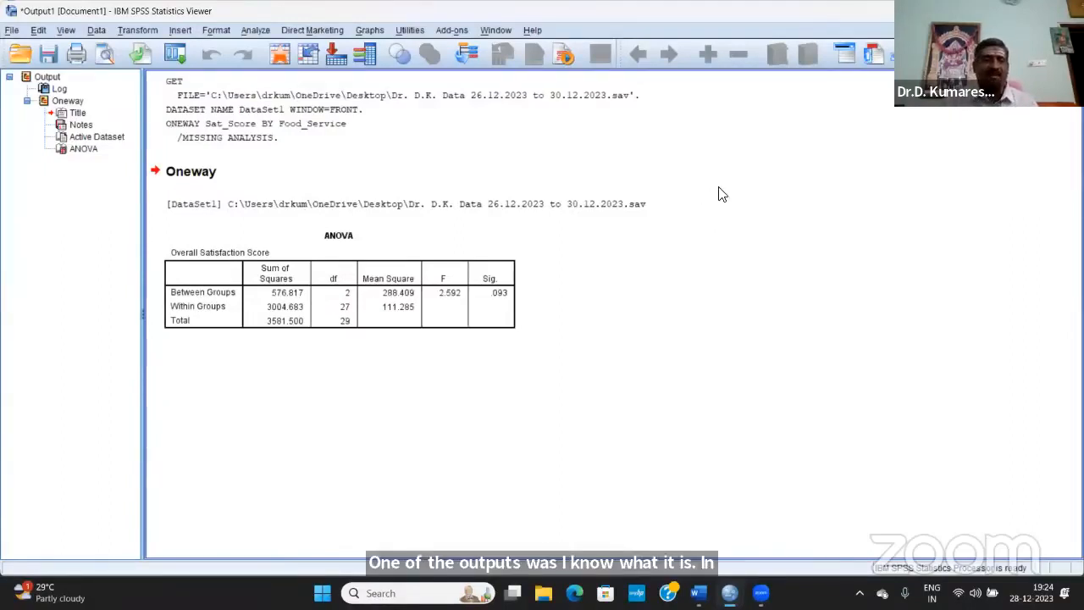
- Copy the ANOVA table from the SPSS output and switch to the ONE WAY ANOVA section of the Word document
{"action": "left_click", "coordinate": [212, 277]}
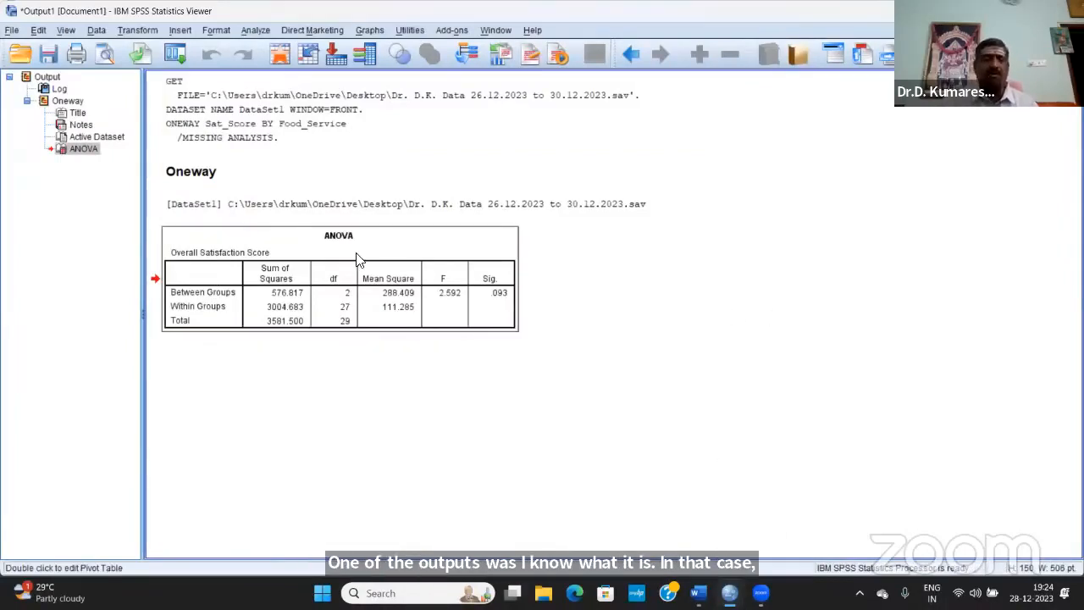
{"action": "right_click", "coordinate": [202, 278]}
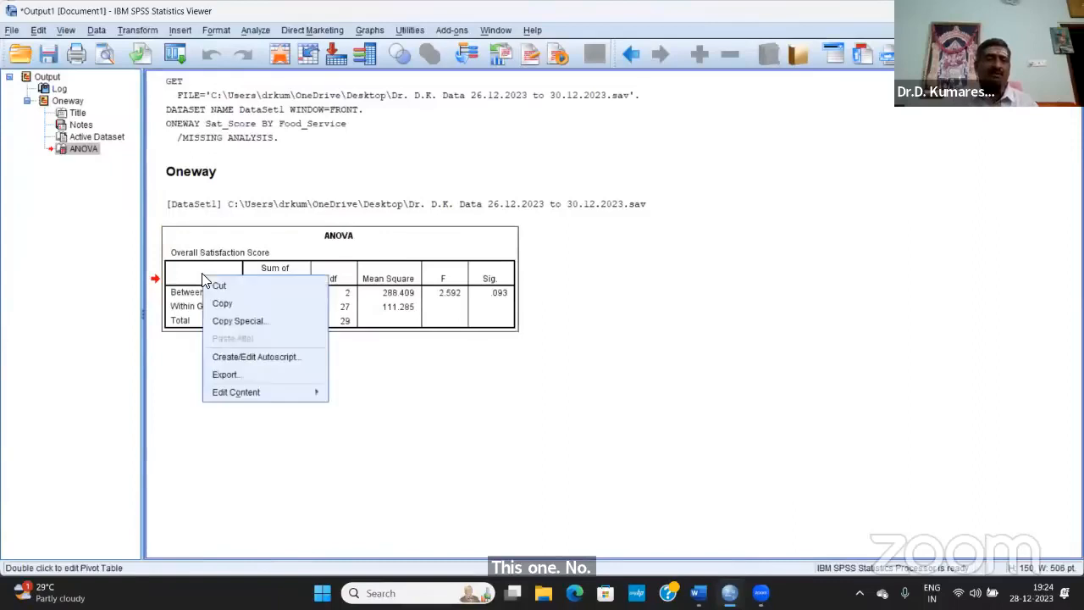
{"action": "left_click", "coordinate": [263, 302]}
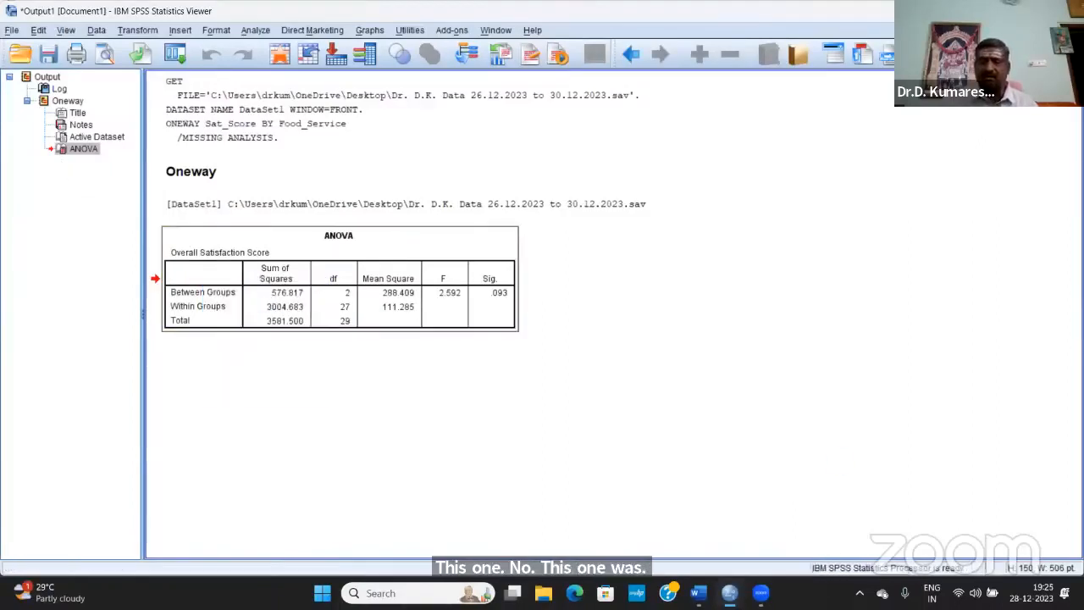
{"action": "left_click", "coordinate": [697, 592]}
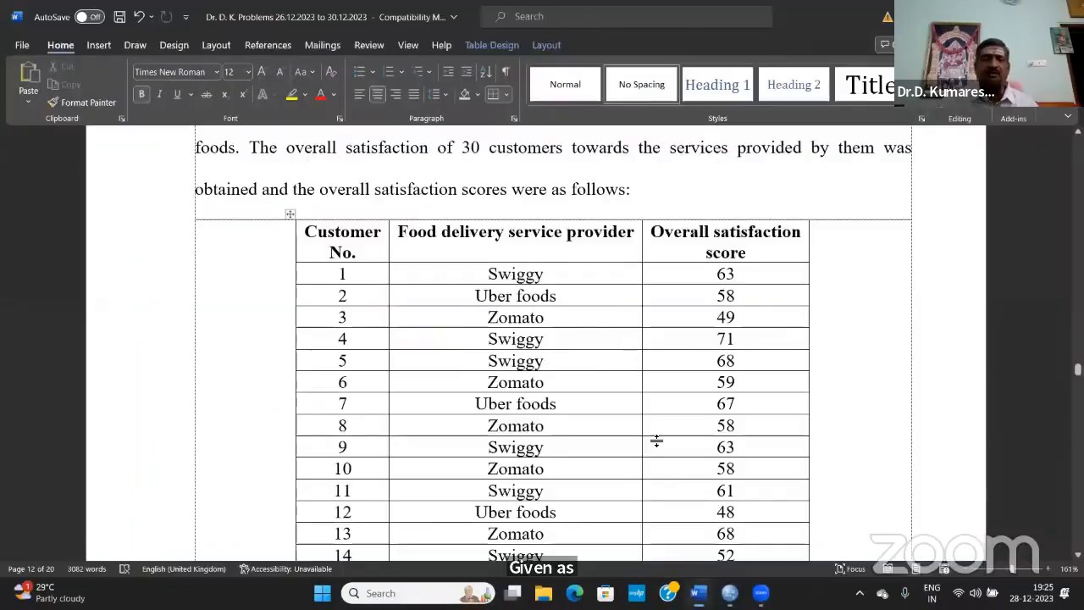
{"action": "scroll", "coordinate": [669, 415], "scroll_direction": "down", "scroll_amount": 3}
{"action": "scroll", "coordinate": [684, 393], "scroll_direction": "down", "scroll_amount": 15}
{"action": "scroll", "coordinate": [682, 454], "scroll_direction": "up", "scroll_amount": 8}
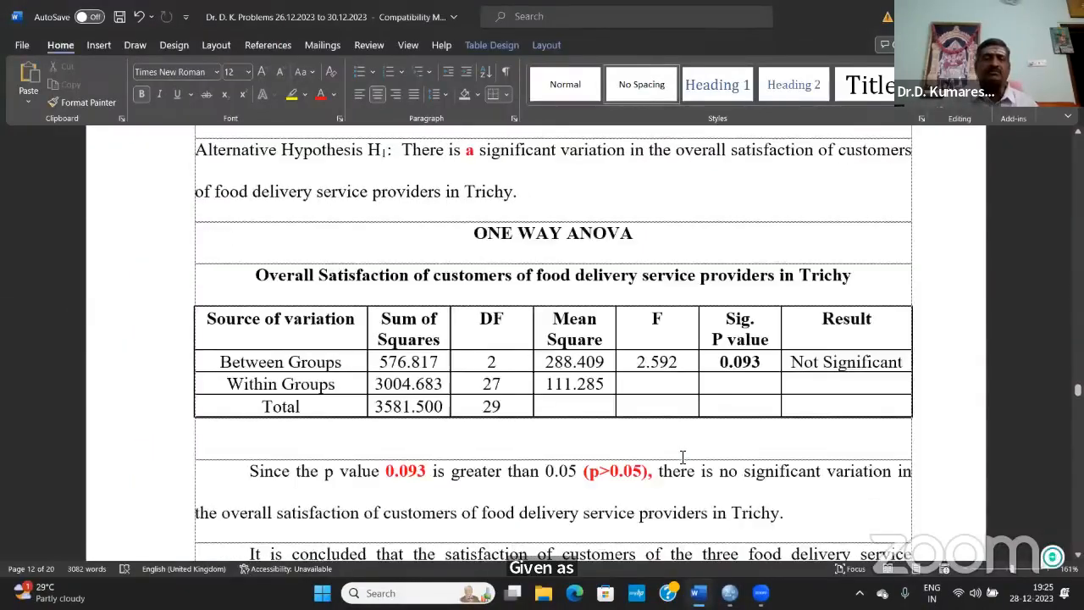
{"action": "scroll", "coordinate": [683, 458], "scroll_direction": "down", "scroll_amount": 1}
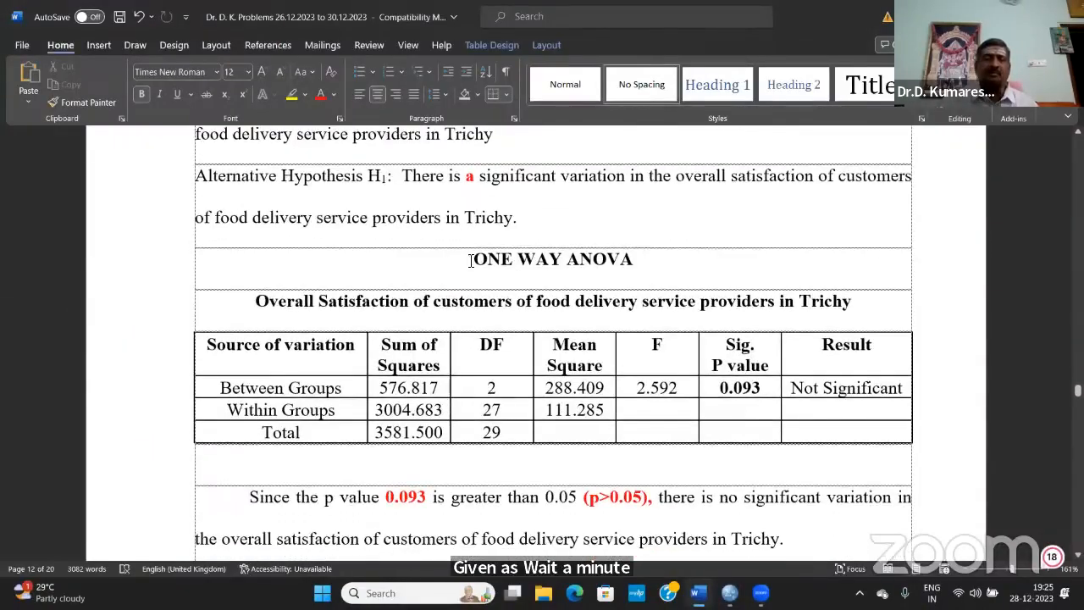
{"action": "key", "text": "Return"}
{"action": "key", "text": "Return"}
{"action": "key", "text": "Return"}
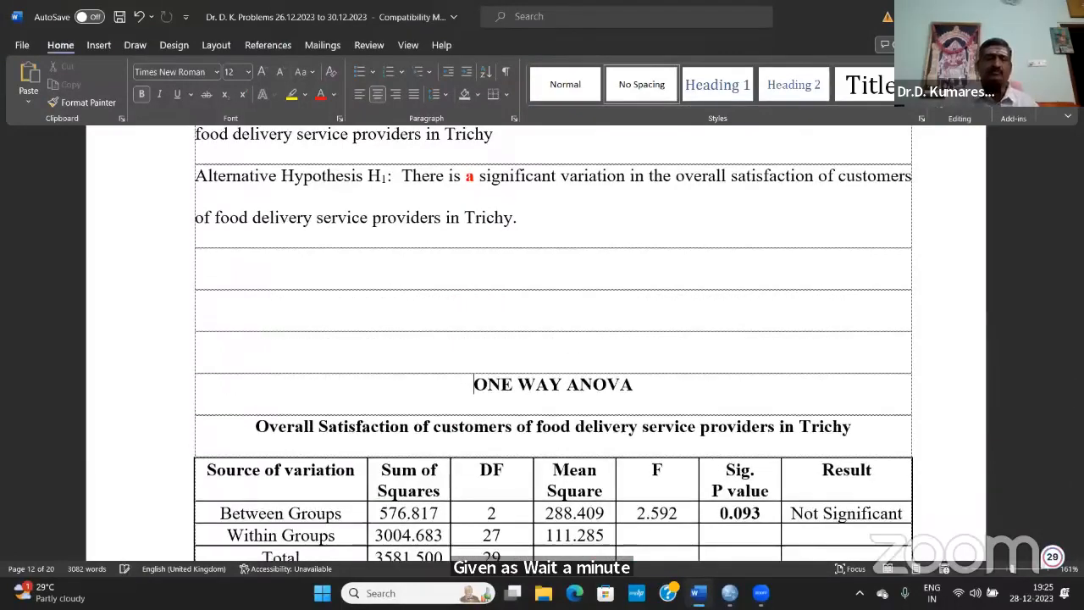
{"action": "key", "text": "Up"}
{"action": "key", "text": "Up"}
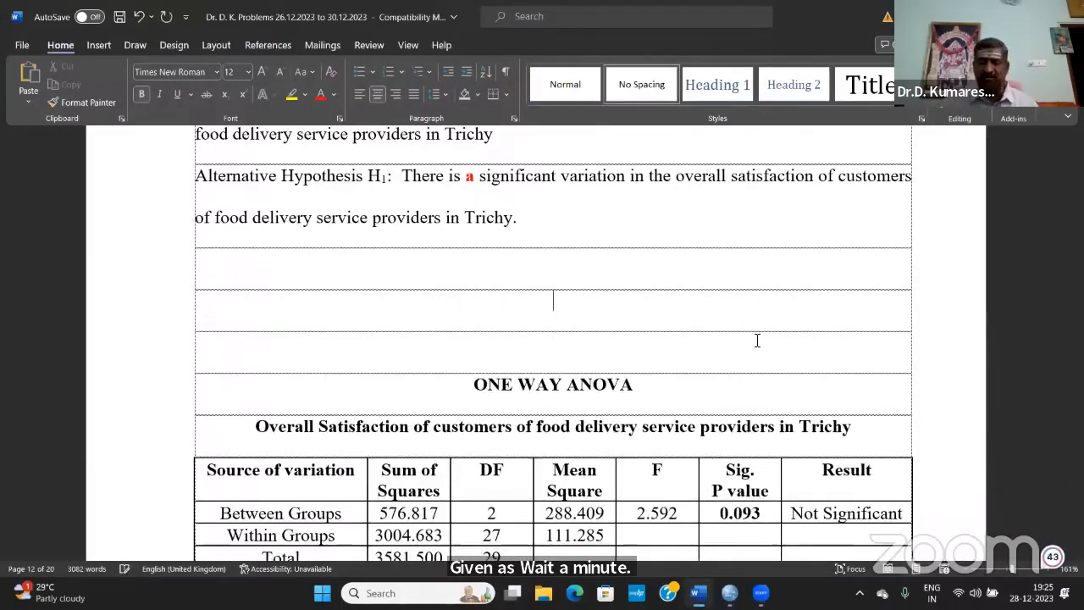
{"action": "key", "text": "BackSpace"}
{"action": "key", "text": "Delete"}
{"action": "key", "text": "Delete"}
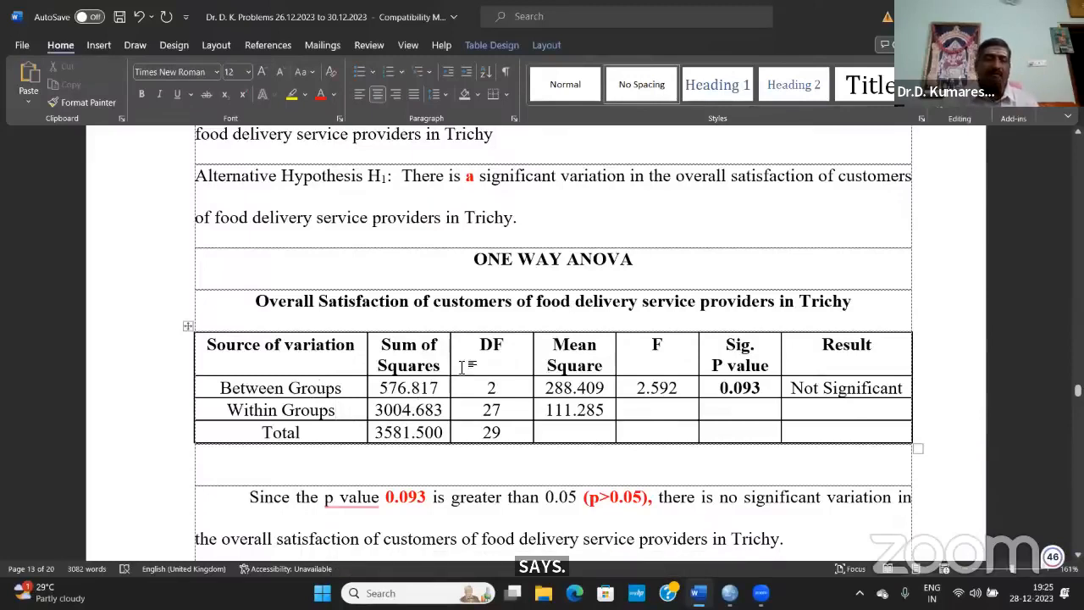
- Examine the Between Groups row of the ANOVA table and review the provider groups and scores in the customer data table above it
{"action": "left_click", "coordinate": [269, 391]}
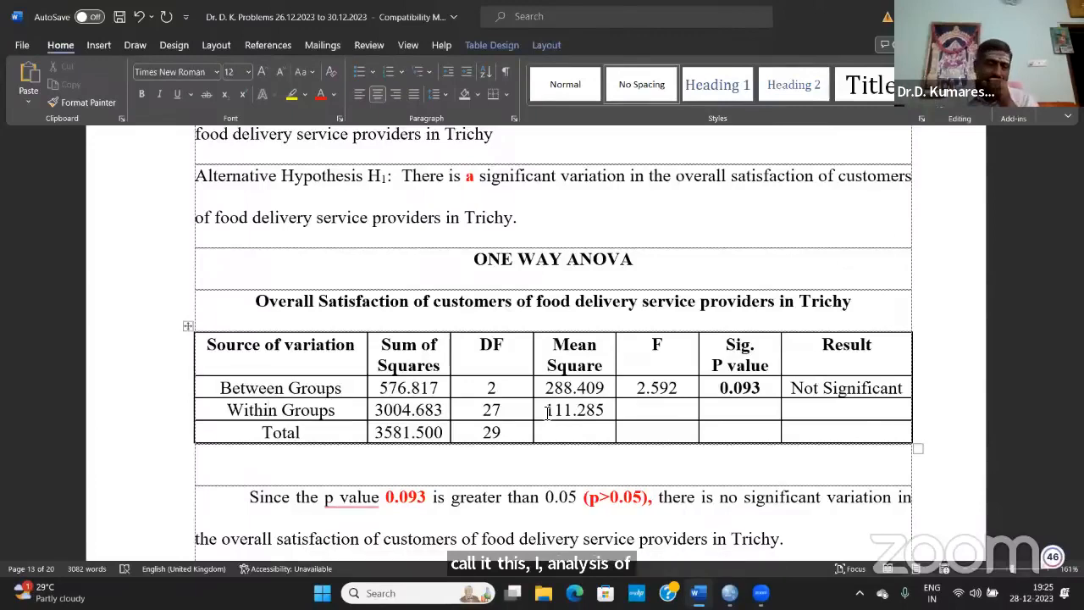
{"action": "scroll", "coordinate": [547, 412], "scroll_direction": "up", "scroll_amount": 20}
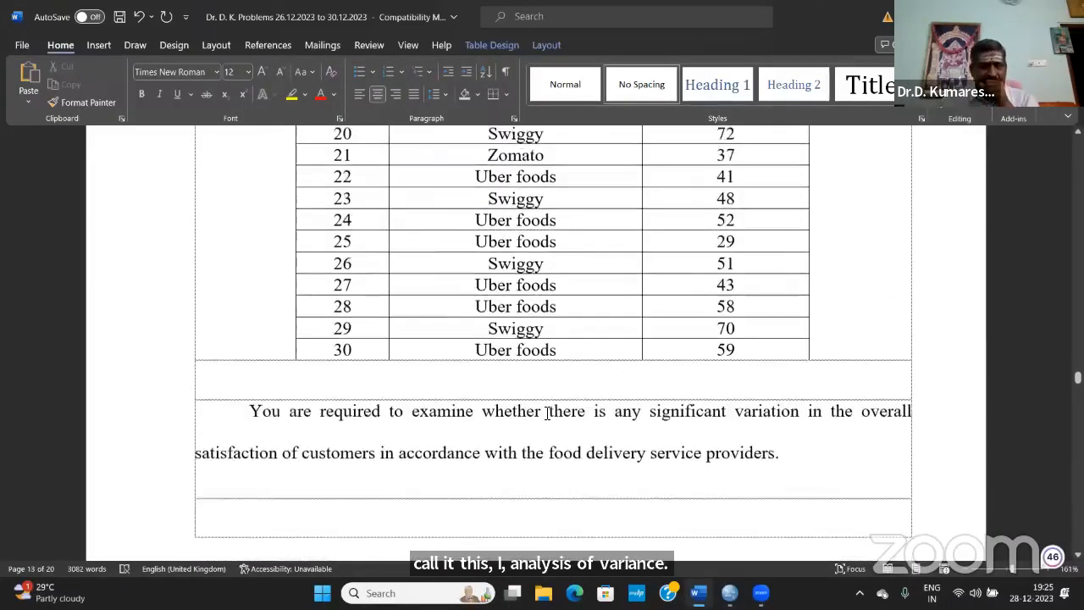
{"action": "scroll", "coordinate": [547, 412], "scroll_direction": "up", "scroll_amount": 5}
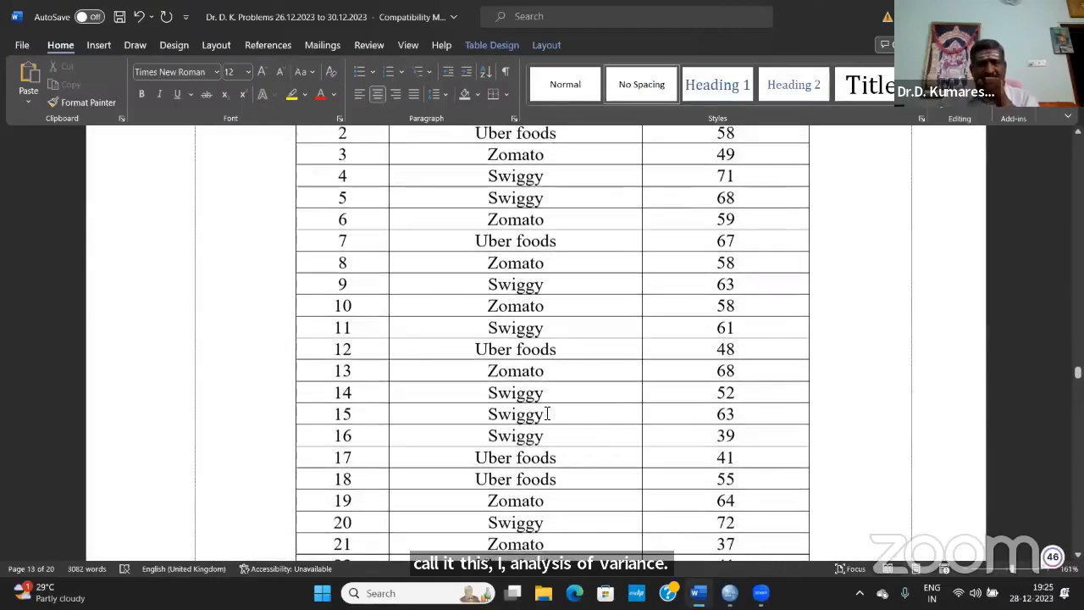
{"action": "scroll", "coordinate": [547, 412], "scroll_direction": "up", "scroll_amount": 1}
{"action": "scroll", "coordinate": [547, 412], "scroll_direction": "down", "scroll_amount": 12}
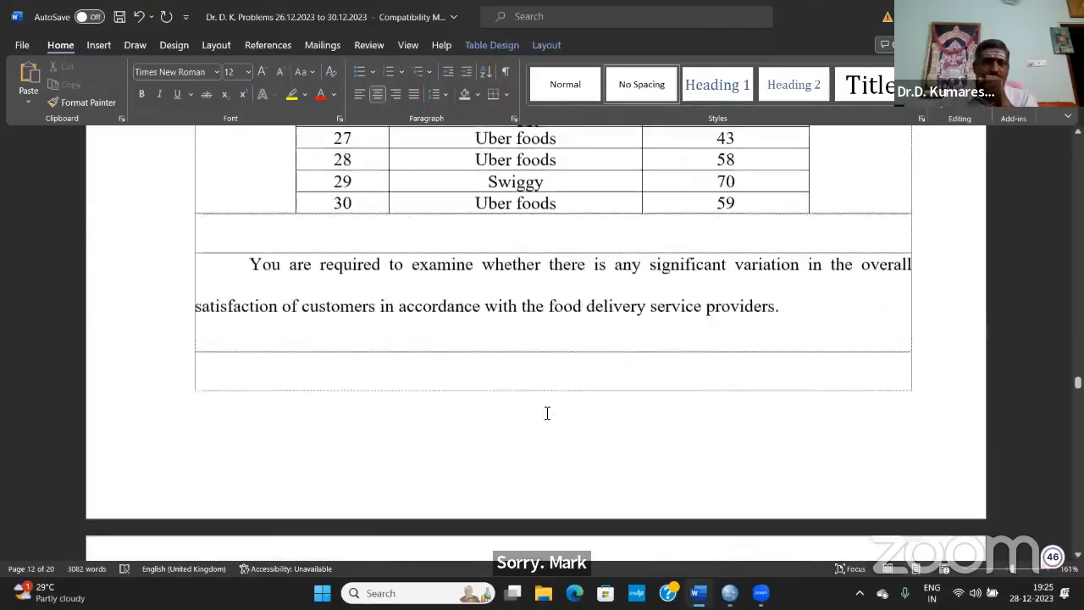
{"action": "scroll", "coordinate": [547, 413], "scroll_direction": "up", "scroll_amount": 9}
{"action": "scroll", "coordinate": [547, 413], "scroll_direction": "up", "scroll_amount": 5}
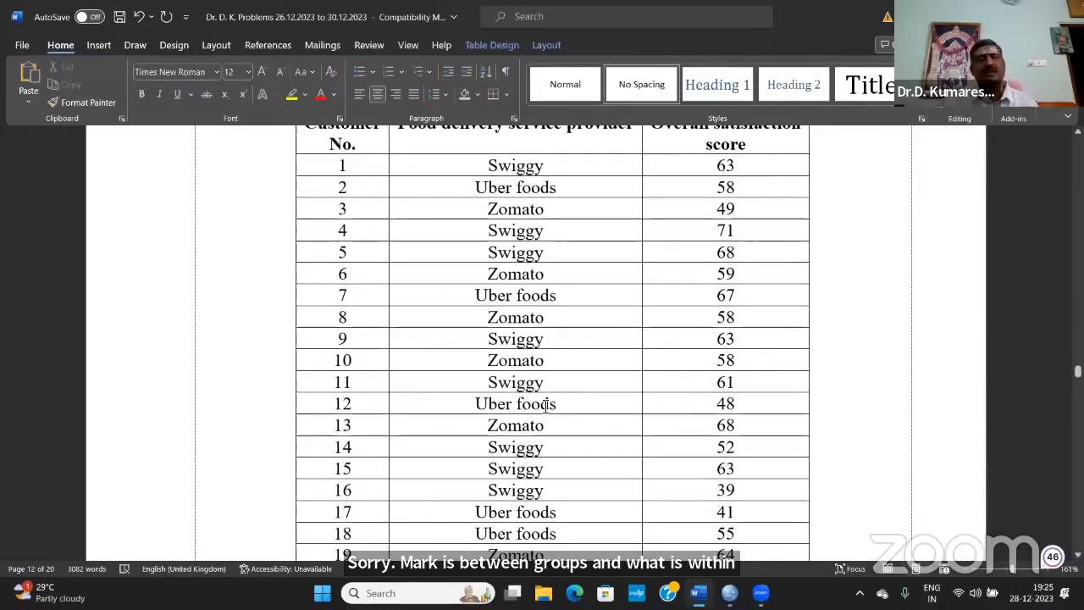
{"action": "scroll", "coordinate": [547, 411], "scroll_direction": "down", "scroll_amount": 4}
{"action": "scroll", "coordinate": [547, 409], "scroll_direction": "down", "scroll_amount": 5}
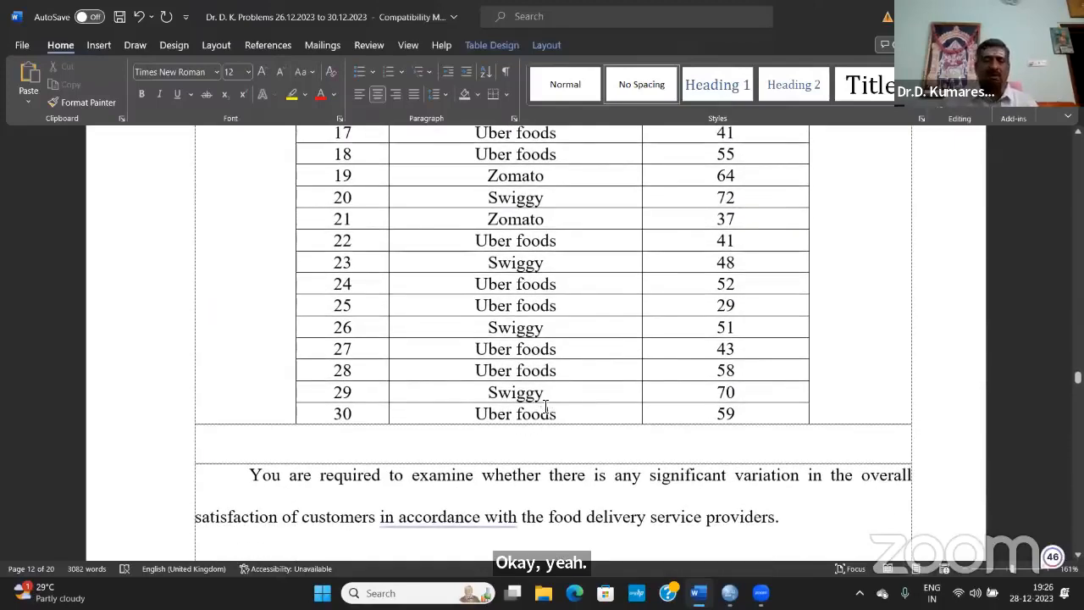
{"action": "scroll", "coordinate": [547, 407], "scroll_direction": "up", "scroll_amount": 1}
- Switch to the SPSS data file and start a Crosstabs analysis with the overall satisfaction score as the row variable
{"action": "mouse_move", "coordinate": [728, 592]}
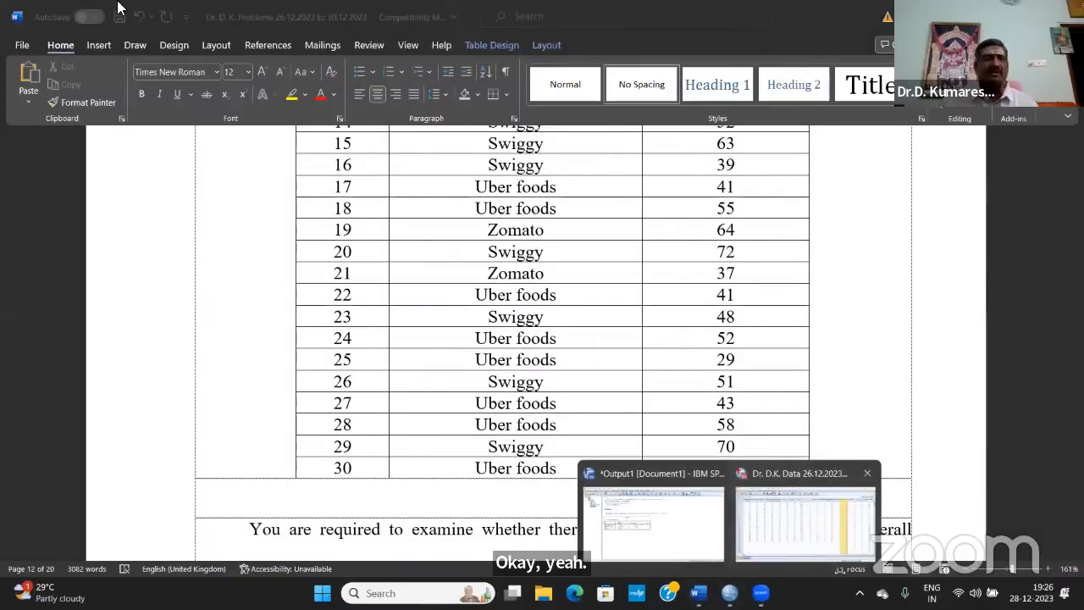
{"action": "left_click", "coordinate": [791, 490]}
{"action": "left_click", "coordinate": [185, 24]}
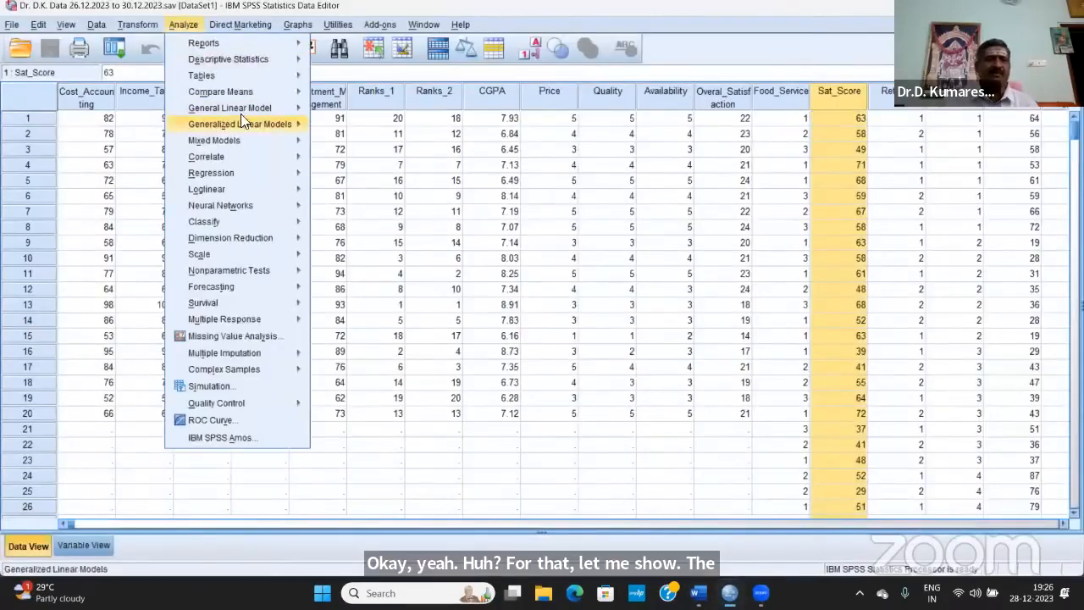
{"action": "mouse_move", "coordinate": [242, 59]}
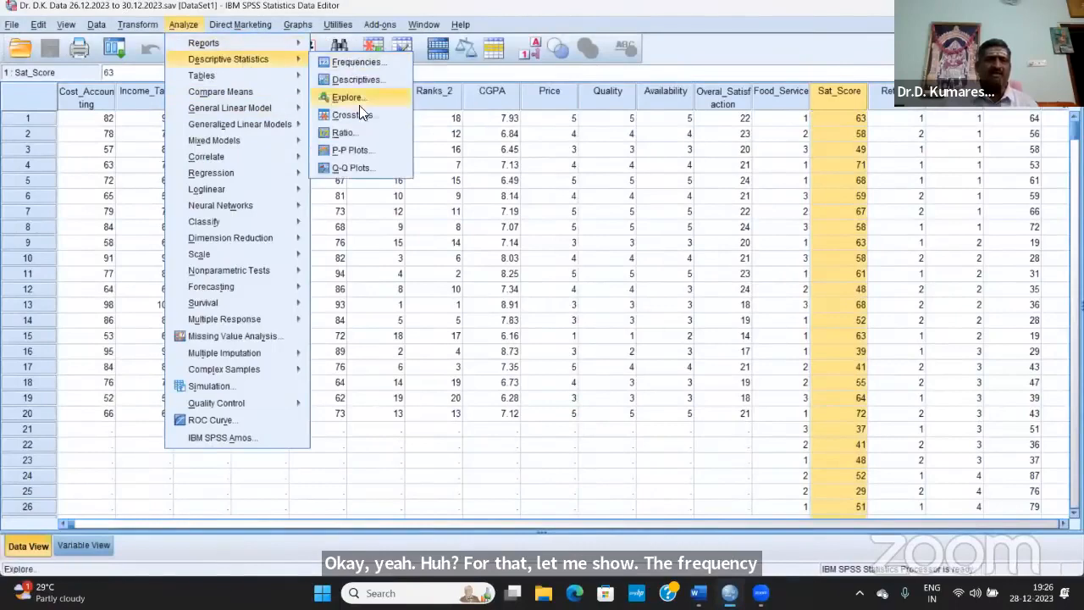
{"action": "left_click", "coordinate": [370, 112]}
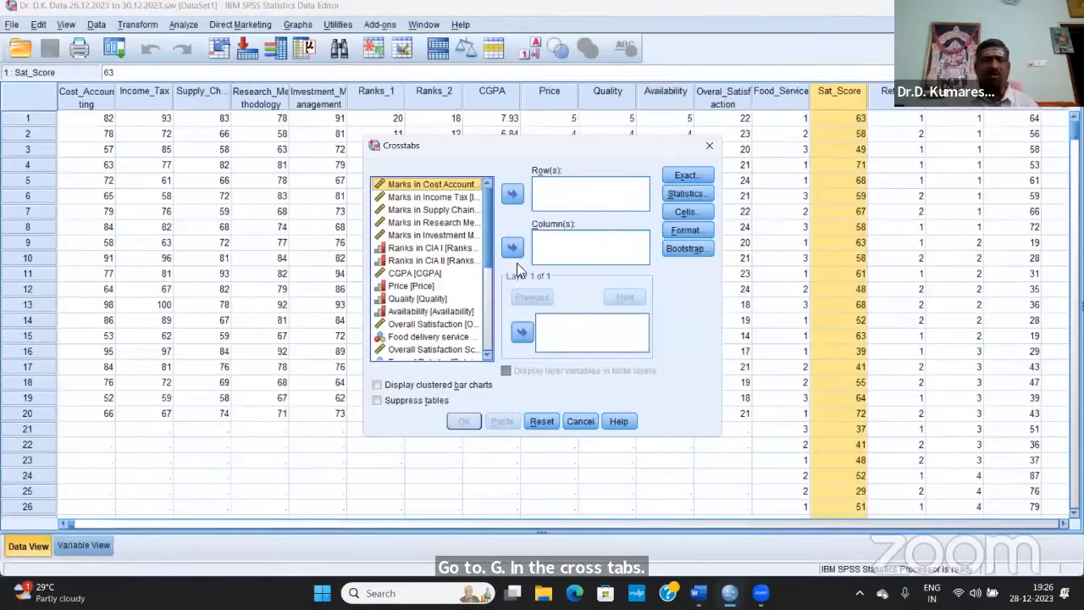
{"action": "left_click", "coordinate": [450, 324]}
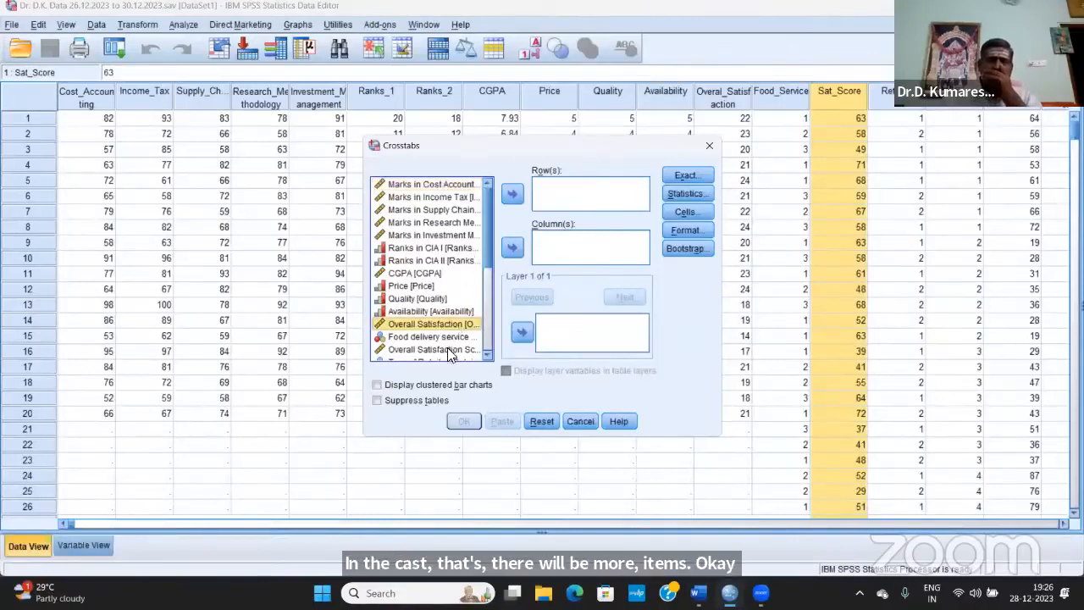
{"action": "left_click", "coordinate": [450, 349]}
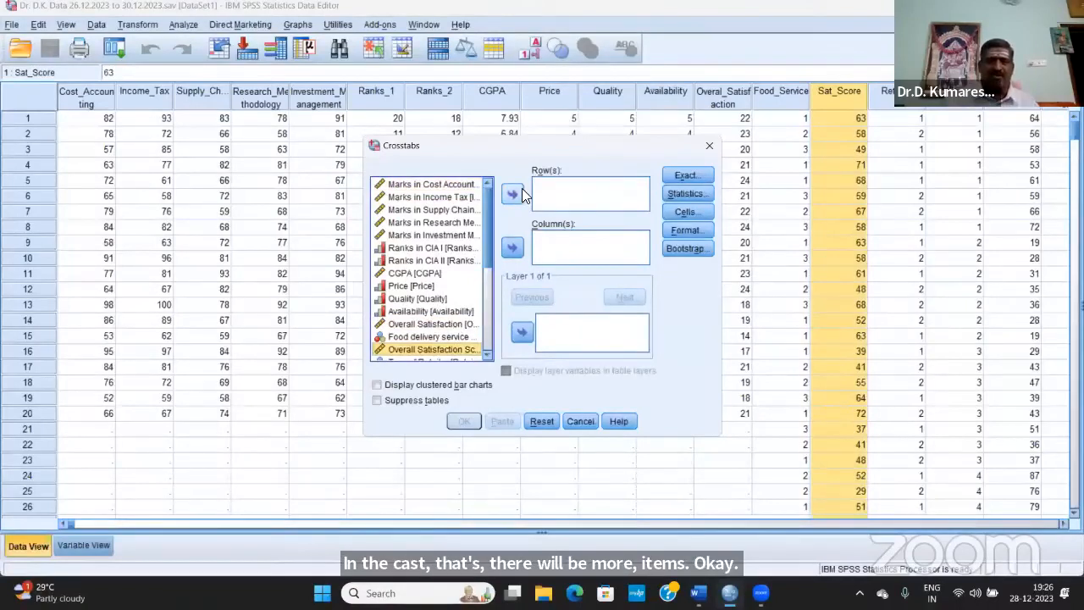
{"action": "left_click", "coordinate": [512, 248]}
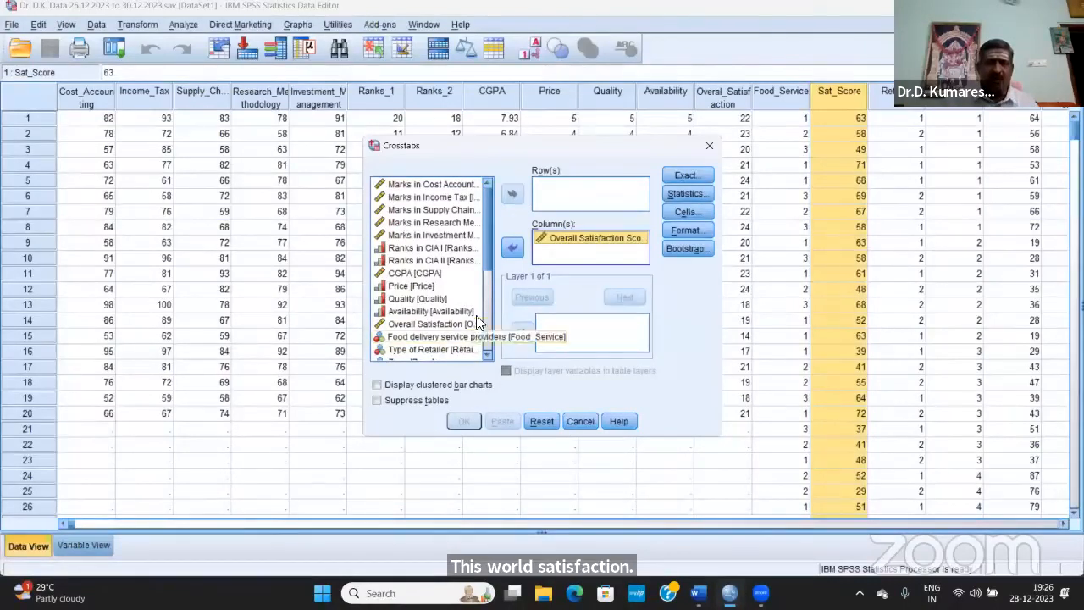
{"action": "left_click", "coordinate": [512, 247]}
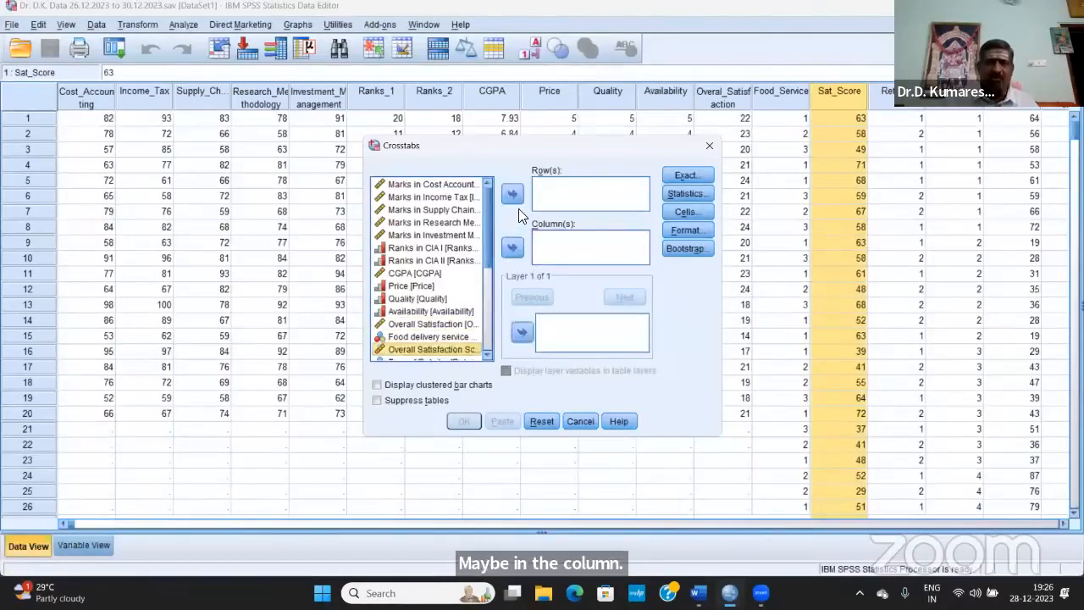
{"action": "left_click", "coordinate": [512, 196]}
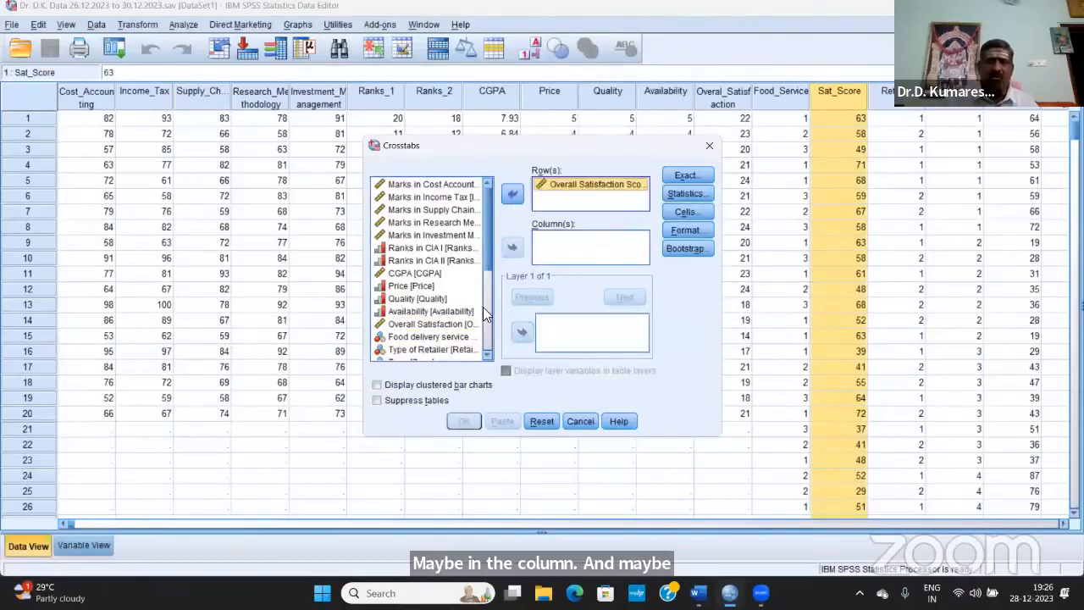
- Add the food delivery service providers as the column variable and run the crosstabulation
{"action": "left_click", "coordinate": [442, 337]}
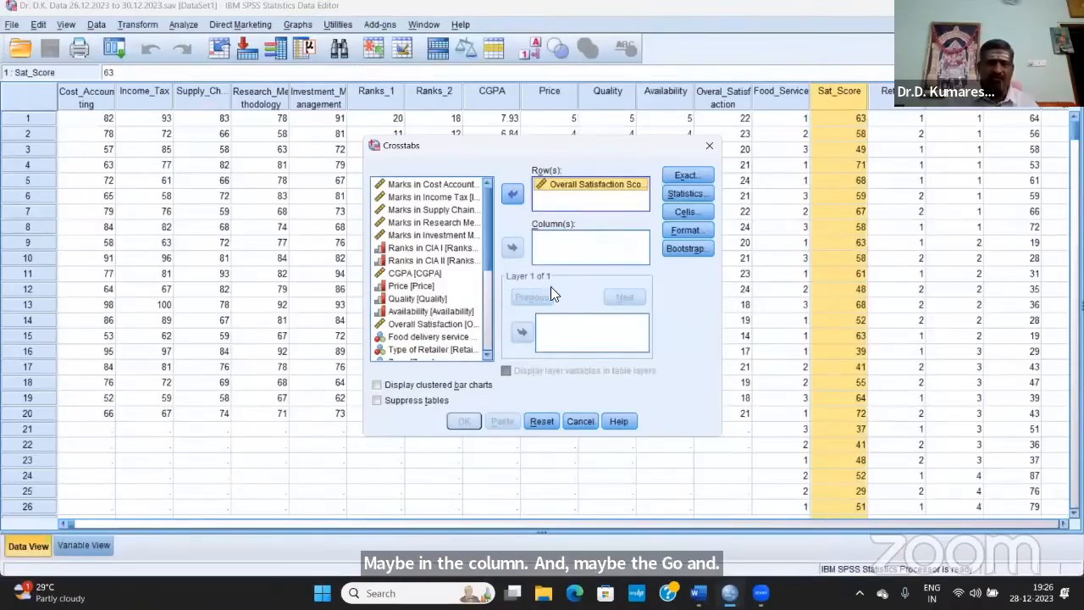
{"action": "left_click", "coordinate": [520, 247]}
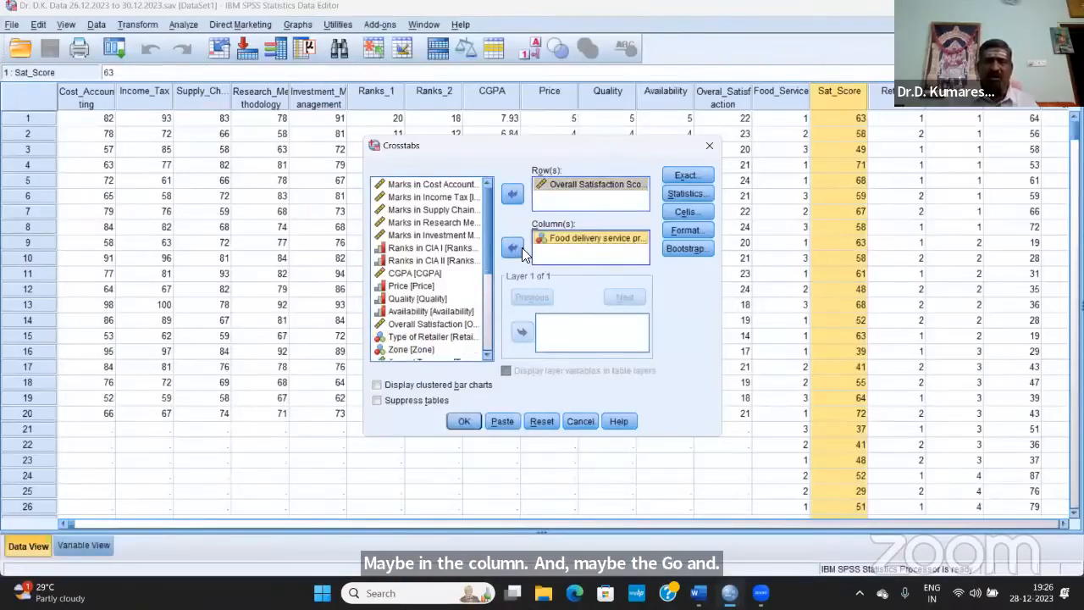
{"action": "left_click", "coordinate": [465, 419]}
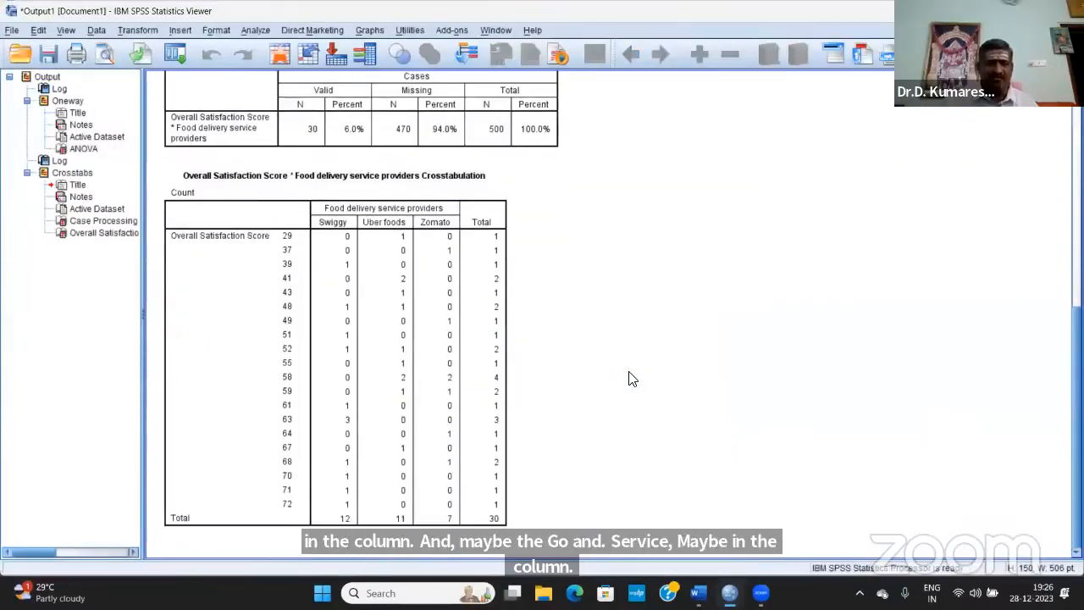
- Compare the crosstabulation of satisfaction scores by provider with the between-groups and within-groups rows of the Word ANOVA table, switching between both programs
{"action": "left_click", "coordinate": [298, 378]}
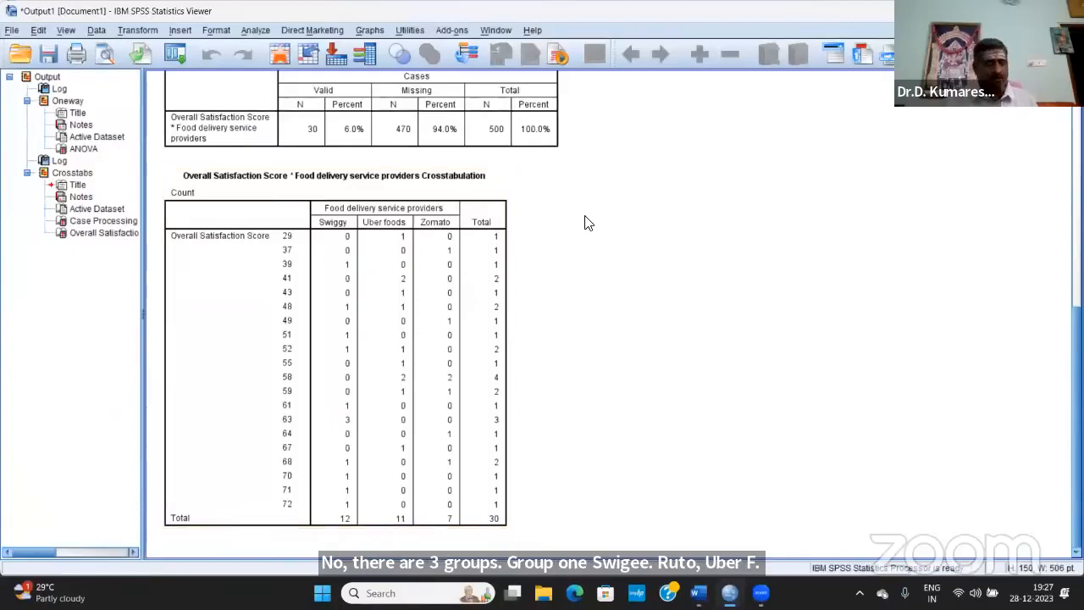
{"action": "key", "text": "alt+Tab"}
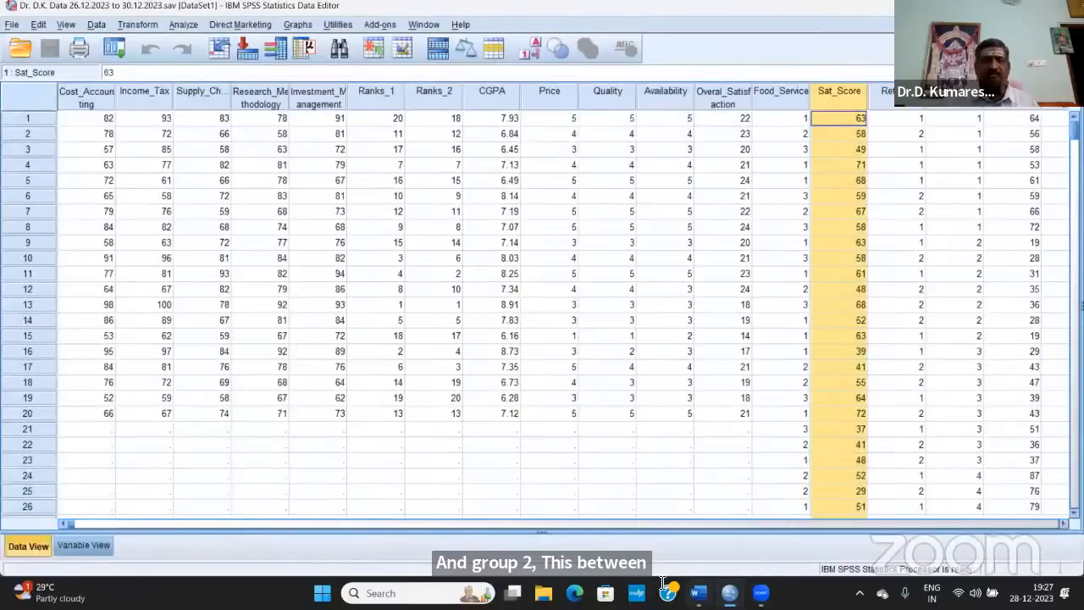
{"action": "left_click", "coordinate": [697, 593]}
{"action": "scroll", "coordinate": [544, 314], "scroll_direction": "down", "scroll_amount": 15}
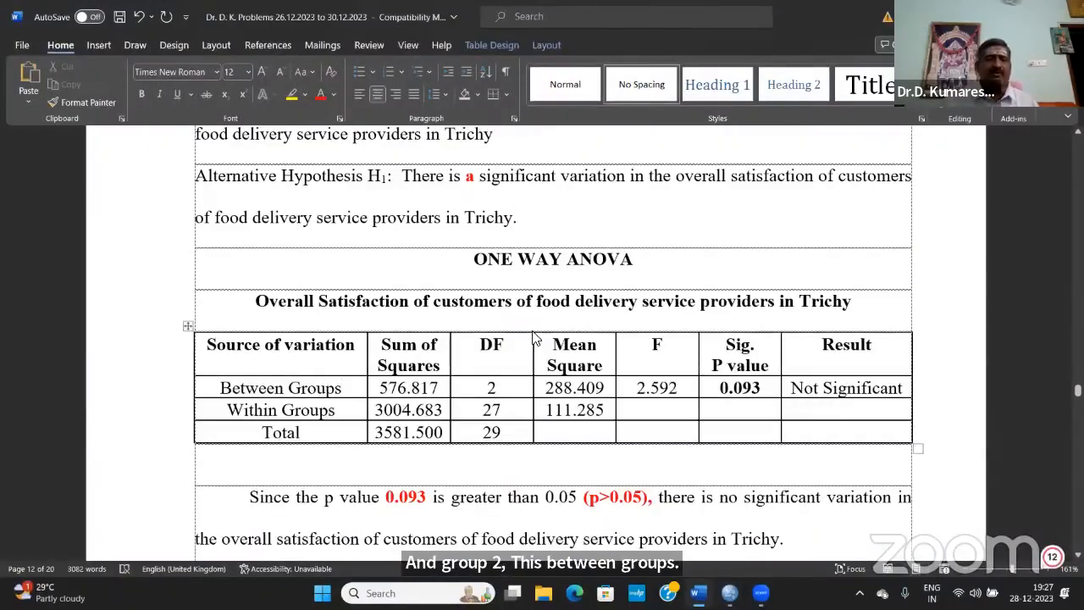
{"action": "key", "text": "alt+Tab"}
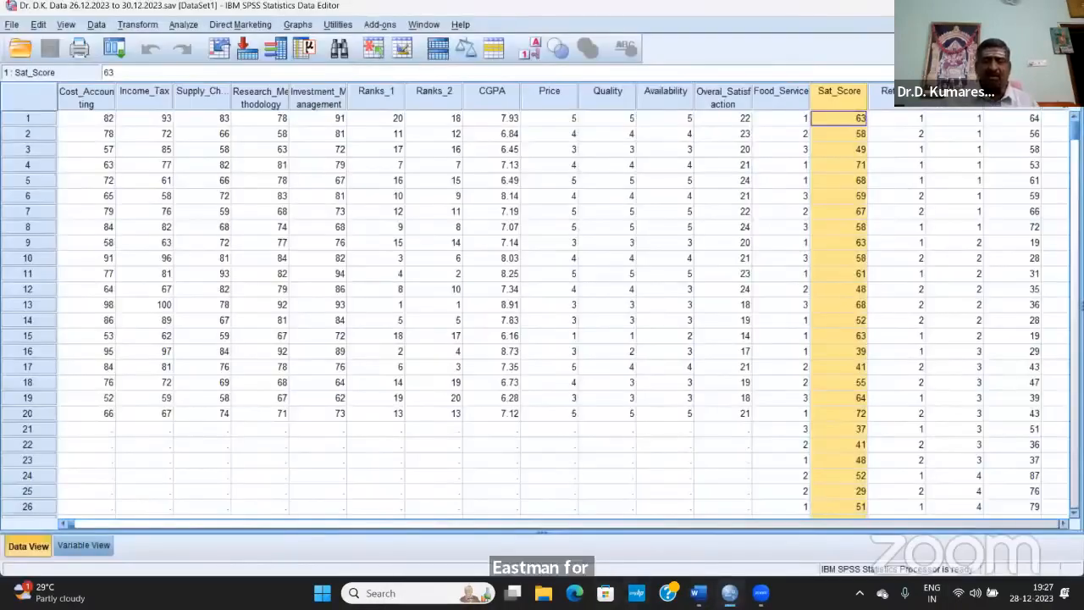
{"action": "left_click", "coordinate": [656, 495]}
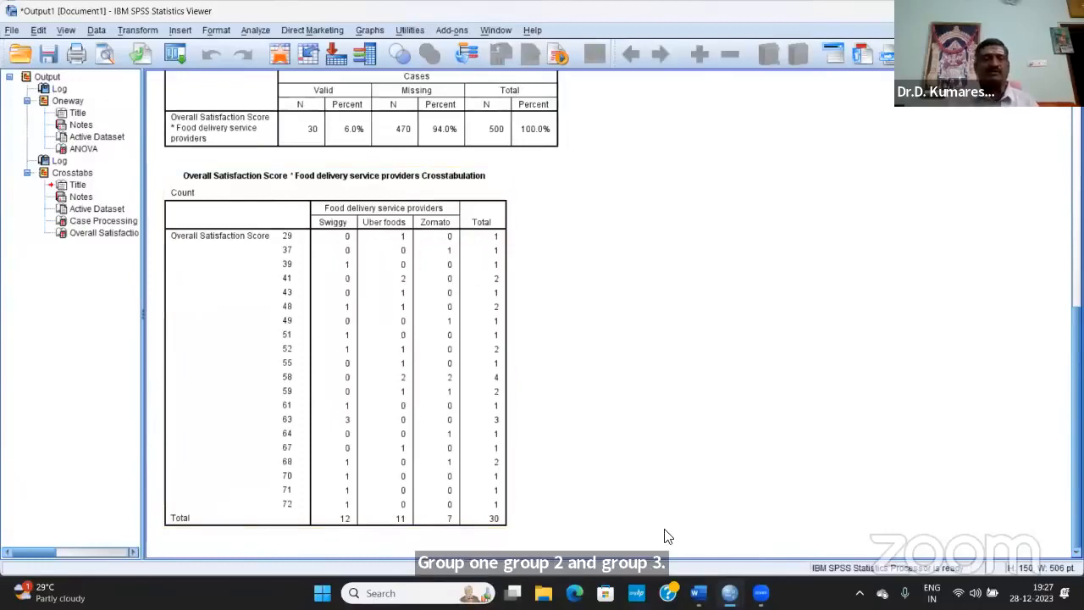
{"action": "key", "text": "alt+Tab"}
{"action": "key", "text": "alt+Tab"}
{"action": "key", "text": "Tab"}
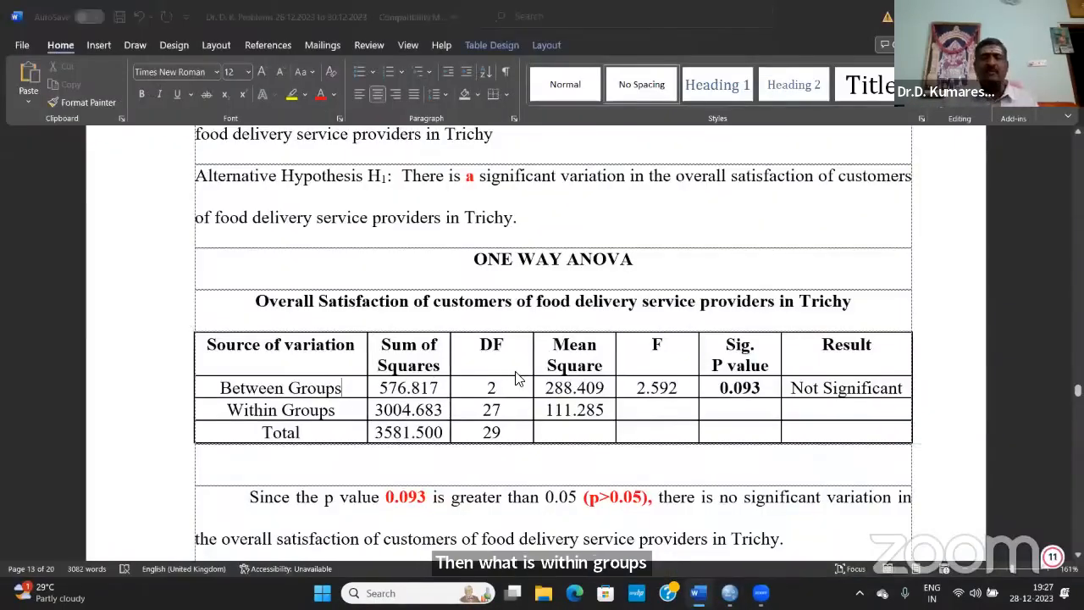
{"action": "key", "text": "alt+Tab"}
{"action": "key", "text": "Tab"}
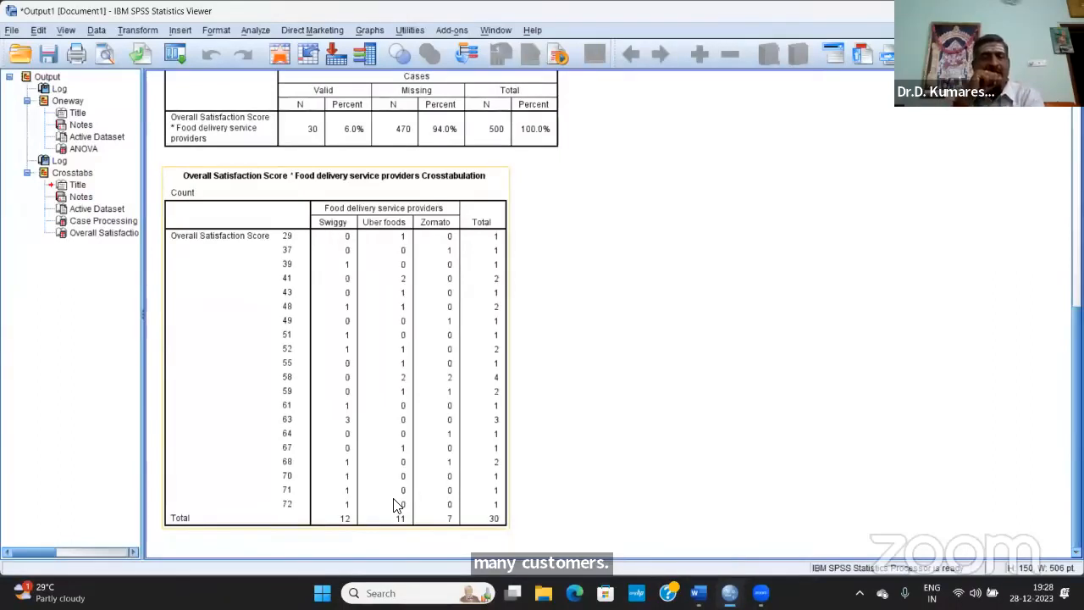
{"action": "key", "text": "alt+Tab"}
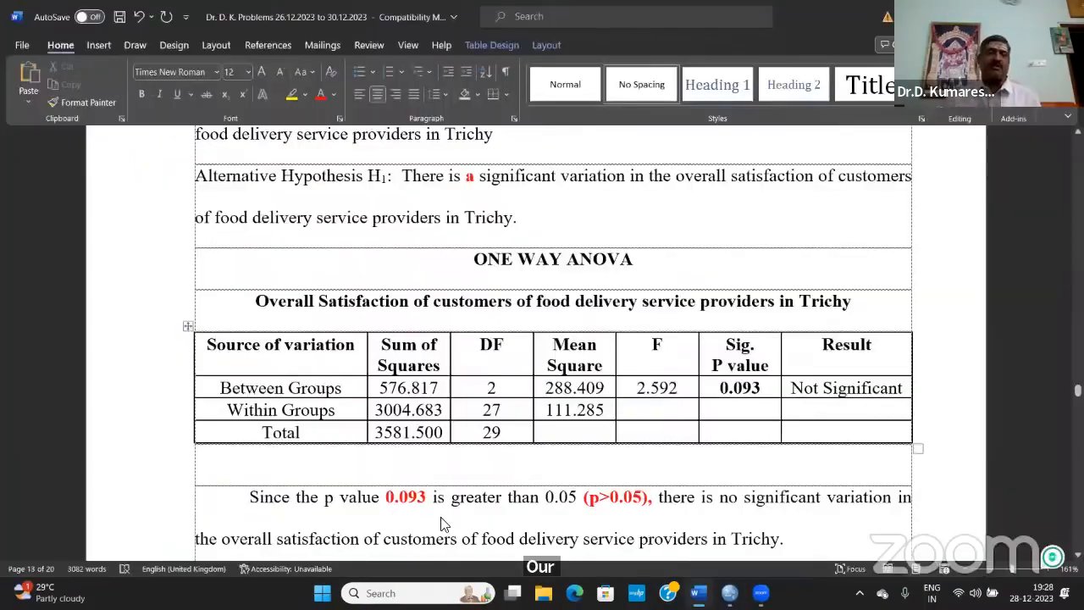
- Review the provider score counts in the SPSS crosstabulation against the Between Groups and Within Groups rows of the Word ANOVA table
{"action": "key", "text": "alt+Tab"}
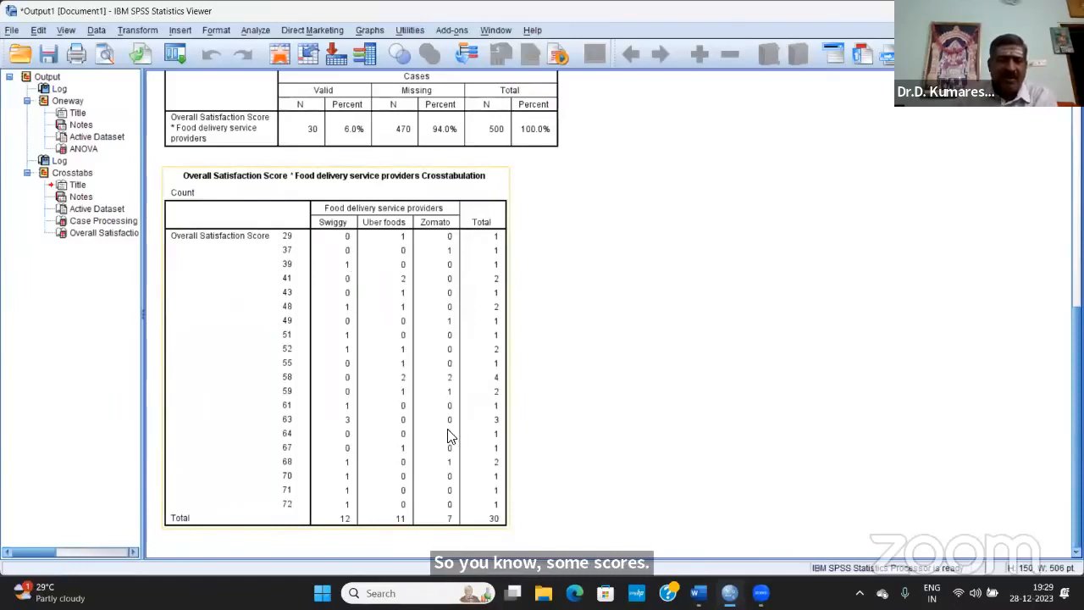
{"action": "left_click", "coordinate": [711, 330]}
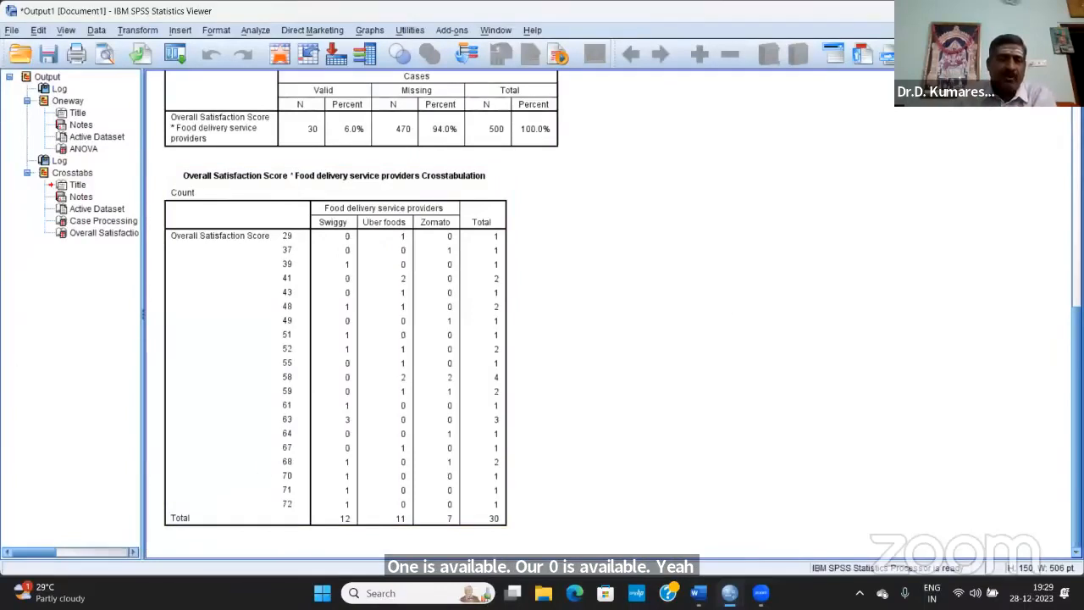
{"action": "left_click", "coordinate": [339, 282]}
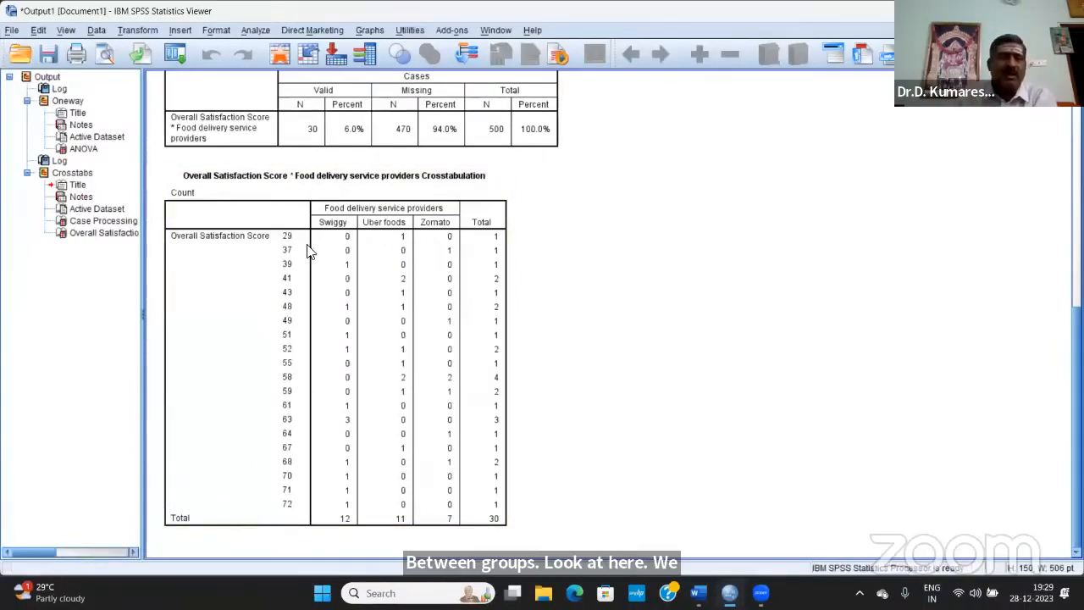
{"action": "left_click", "coordinate": [310, 249]}
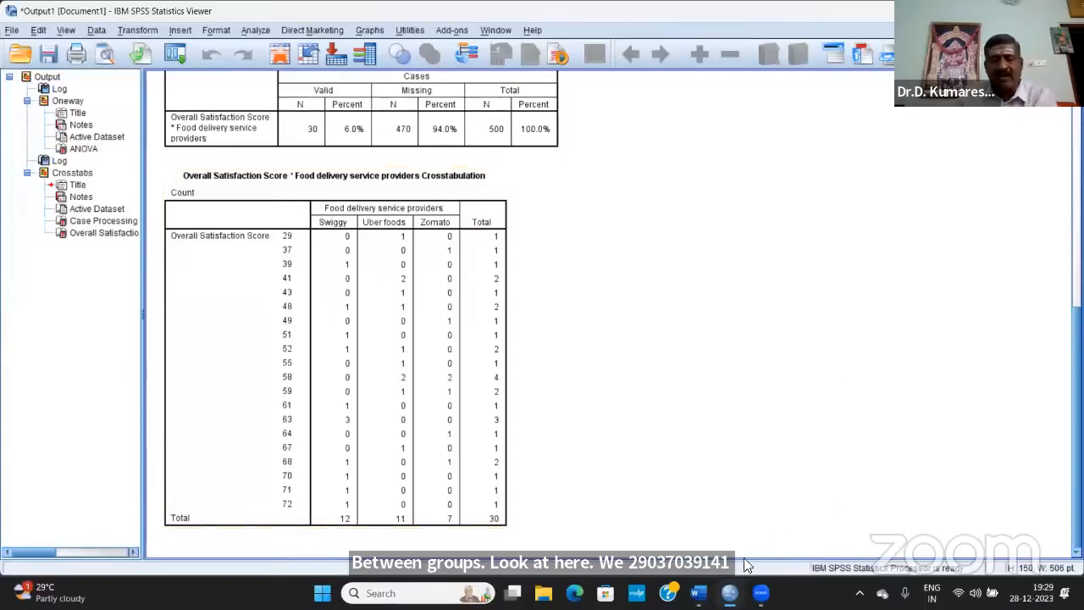
{"action": "left_click", "coordinate": [695, 587]}
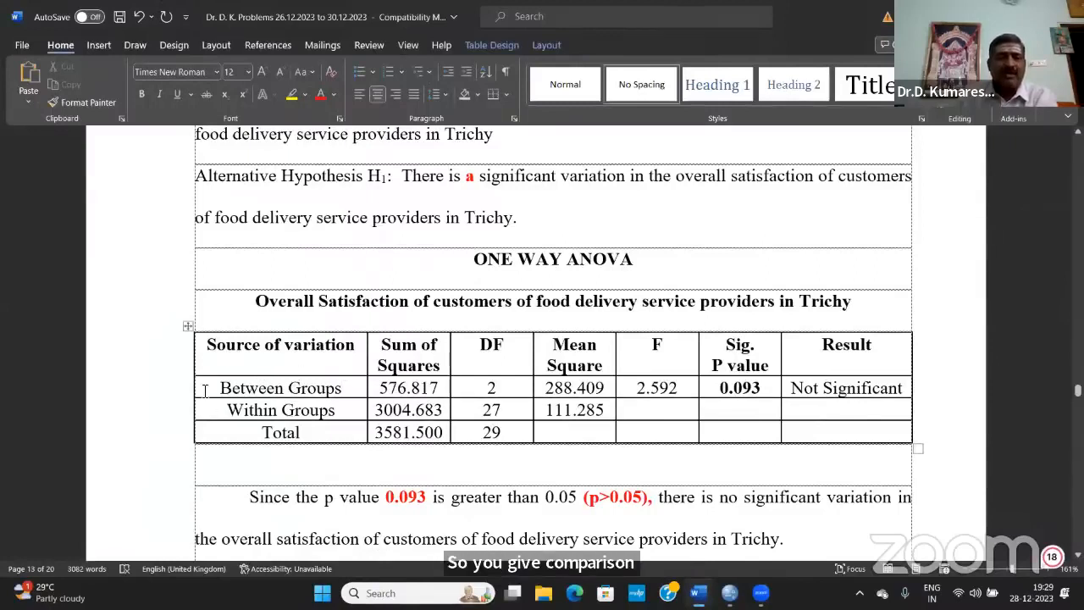
{"action": "left_click", "coordinate": [152, 398]}
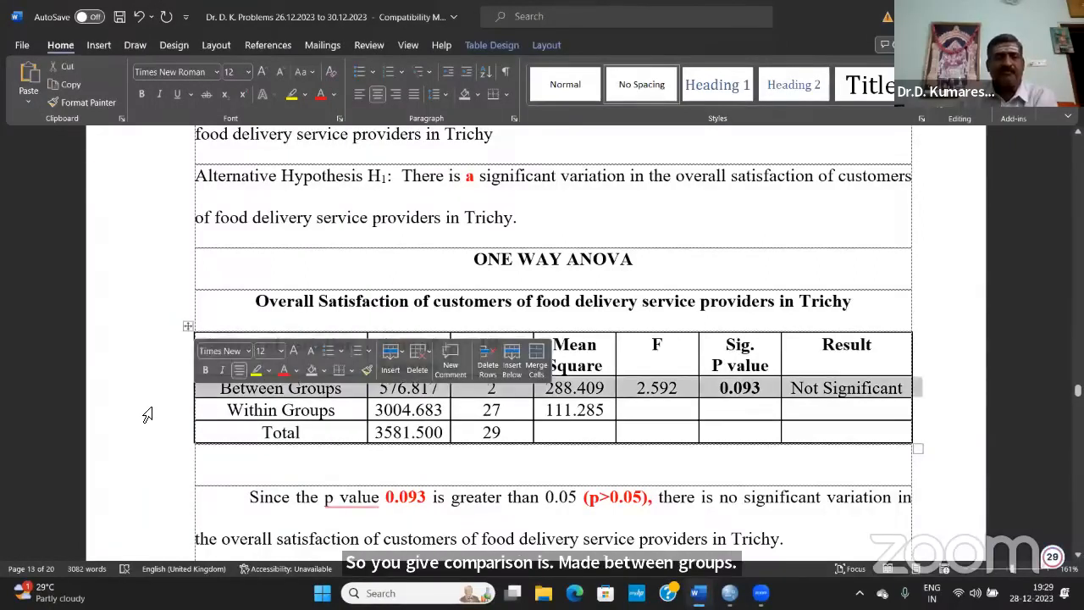
{"action": "left_click", "coordinate": [148, 416]}
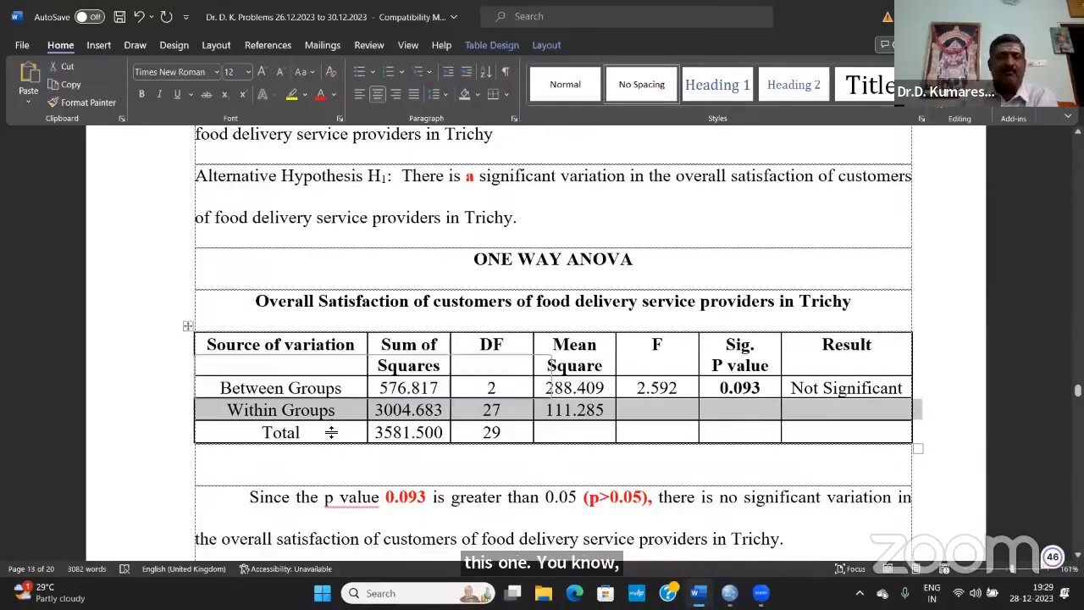
{"action": "left_click", "coordinate": [443, 476]}
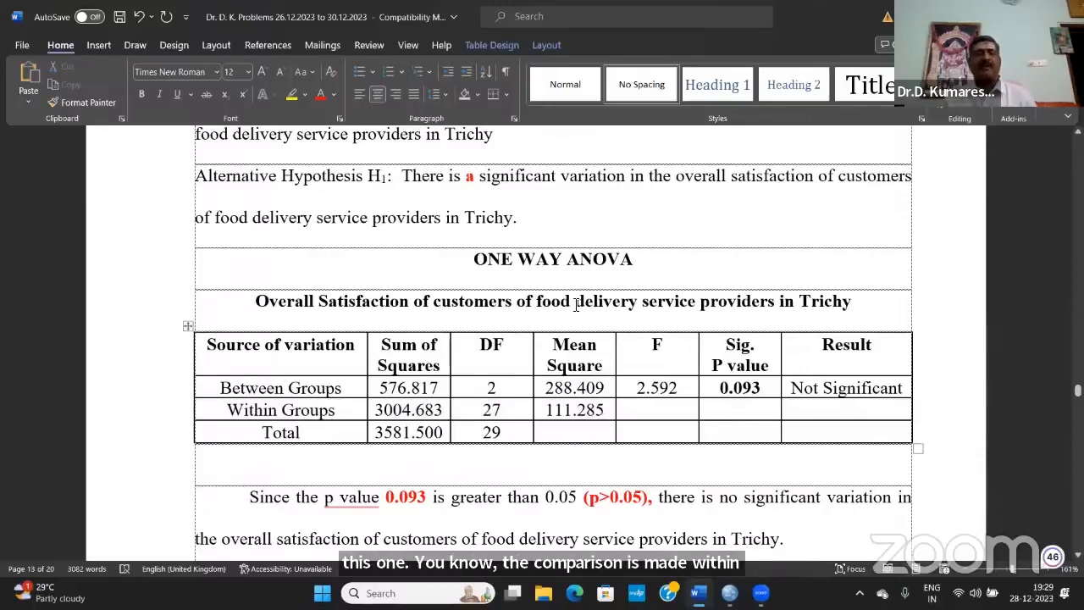
{"action": "key", "text": "alt+Tab"}
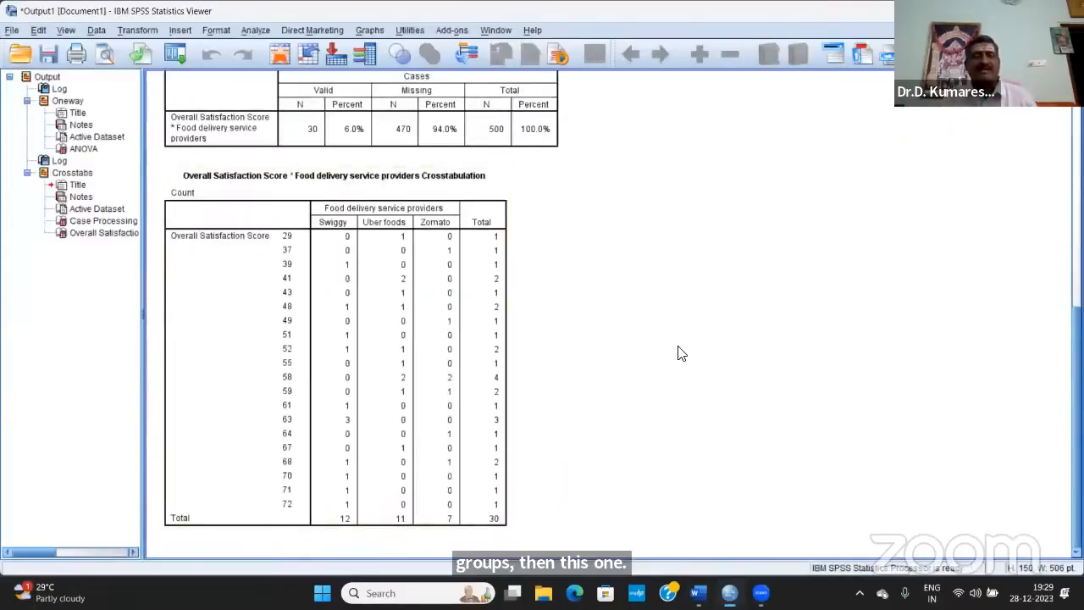
{"action": "key", "text": "alt+Tab"}
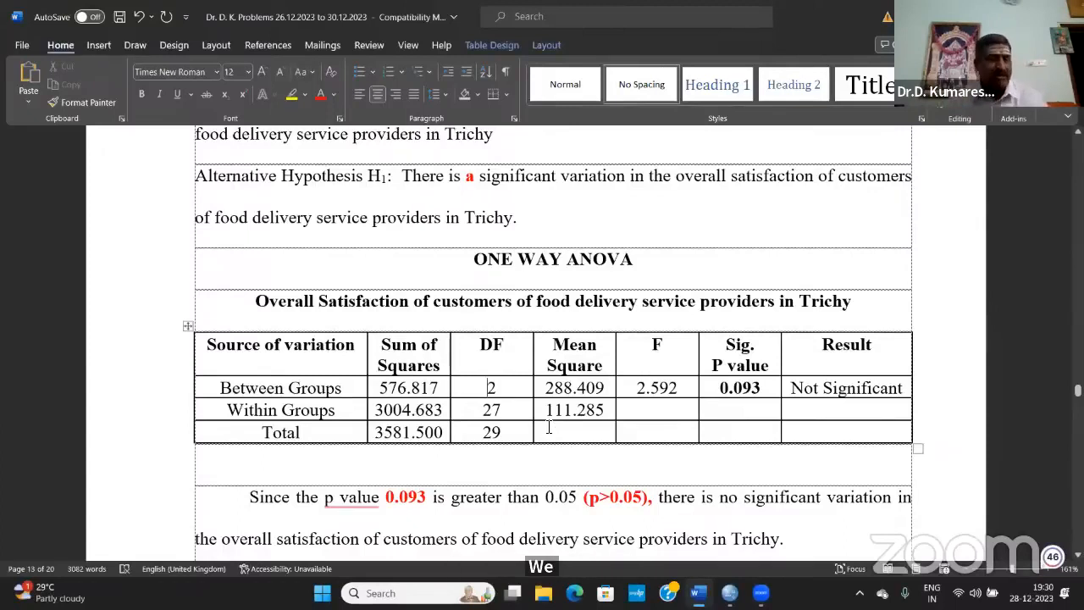
- Examine the sum of squares and DF cells for the between-groups and within-groups rows, and the total DF, in the ANOVA table
{"action": "key", "text": "shift+Tab"}
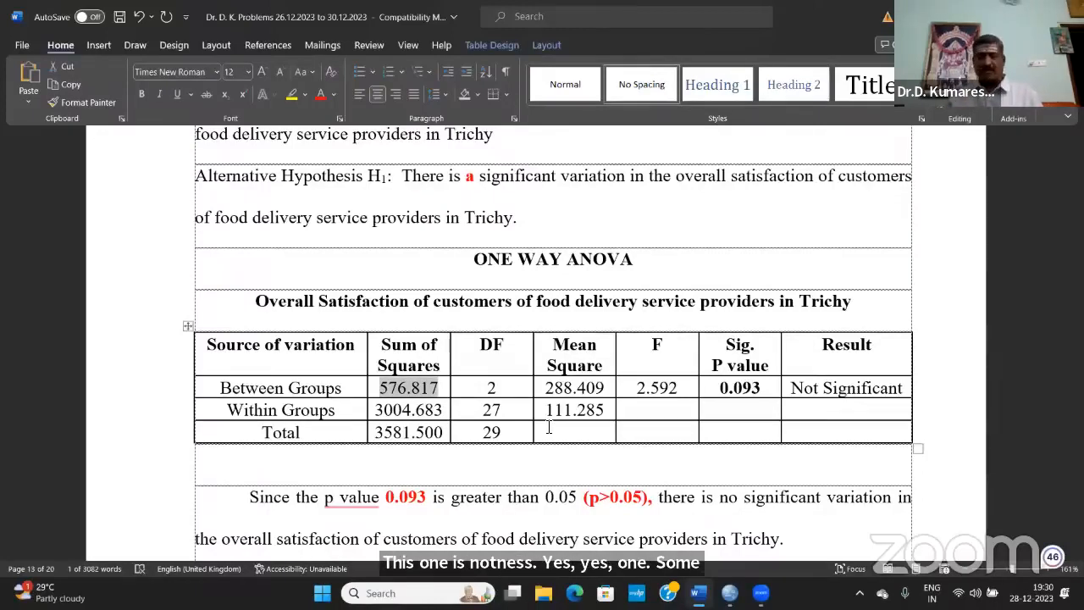
{"action": "key", "text": "Left"}
{"action": "key", "text": "Left"}
{"action": "key", "text": "Down"}
{"action": "key", "text": "Tab"}
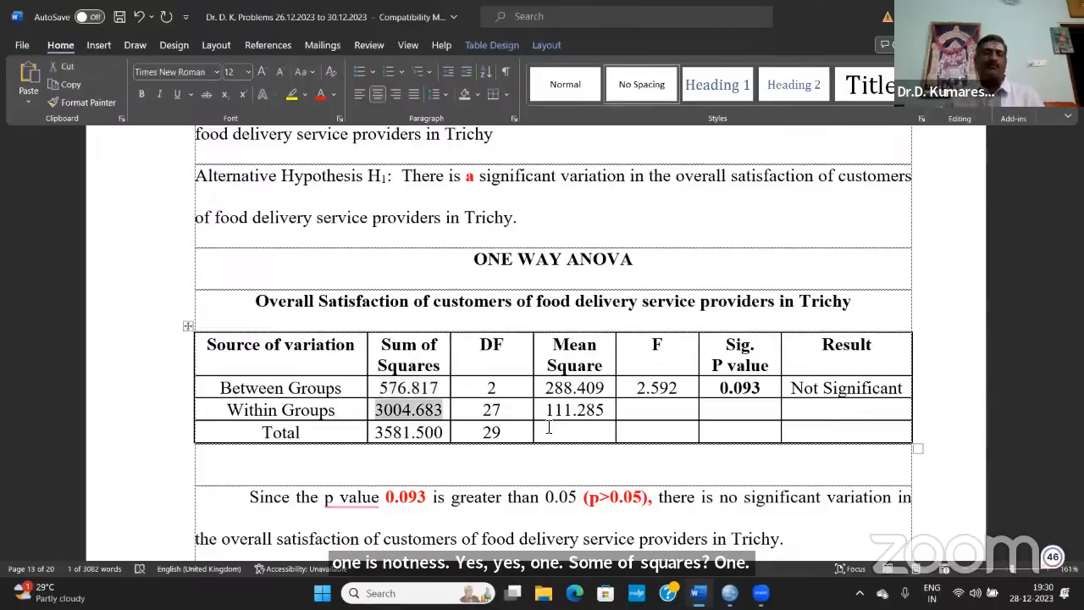
{"action": "key", "text": "Up"}
{"action": "key", "text": "Tab"}
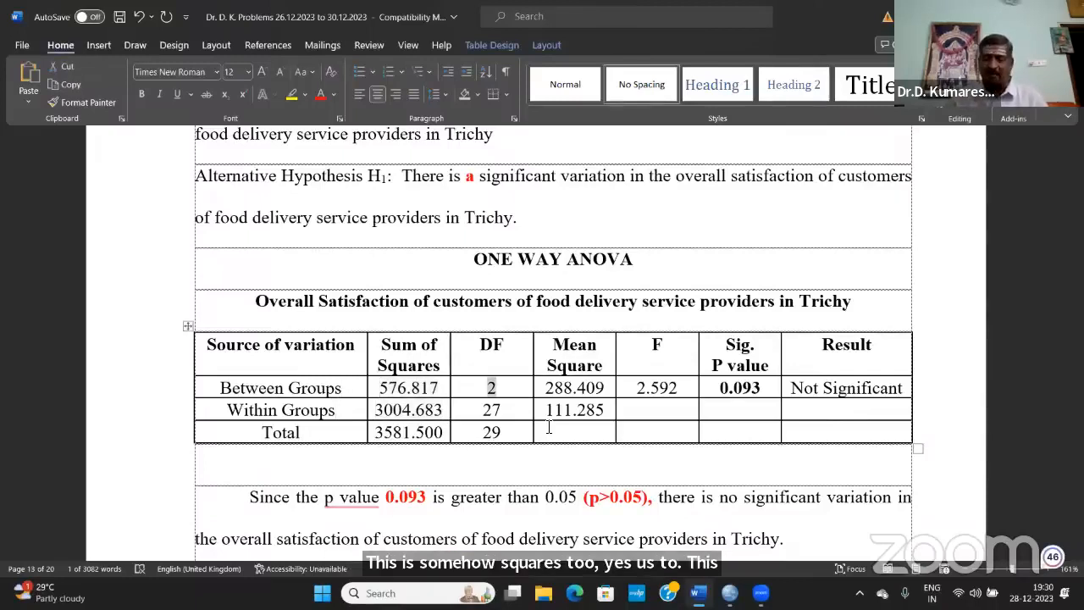
{"action": "key", "text": "shift+Tab"}
{"action": "key", "text": "Down"}
{"action": "key", "text": "Tab"}
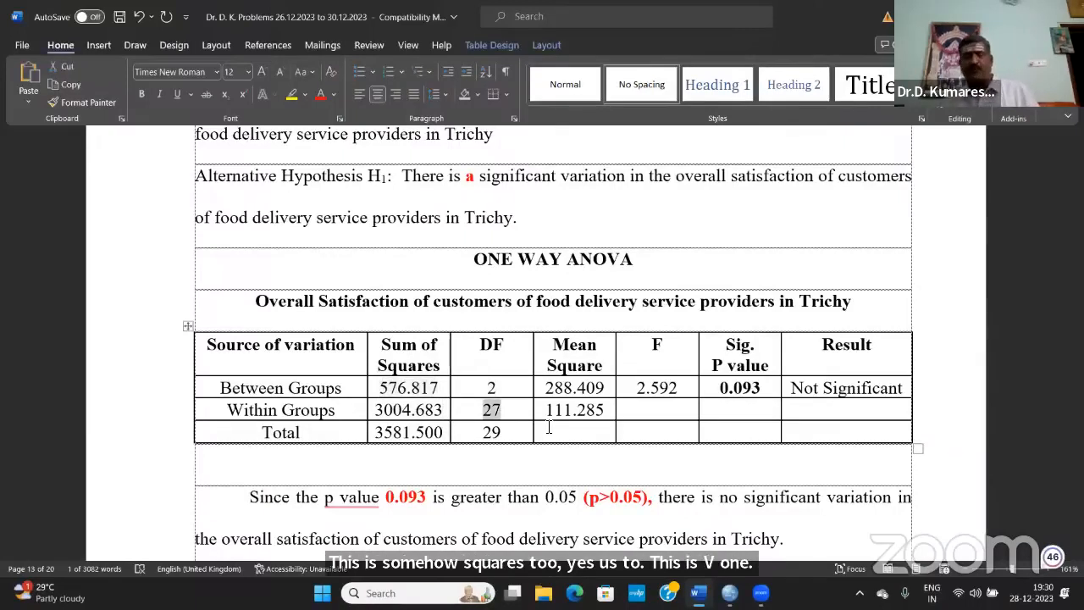
{"action": "key", "text": "Down"}
{"action": "key", "text": "shift+Home"}
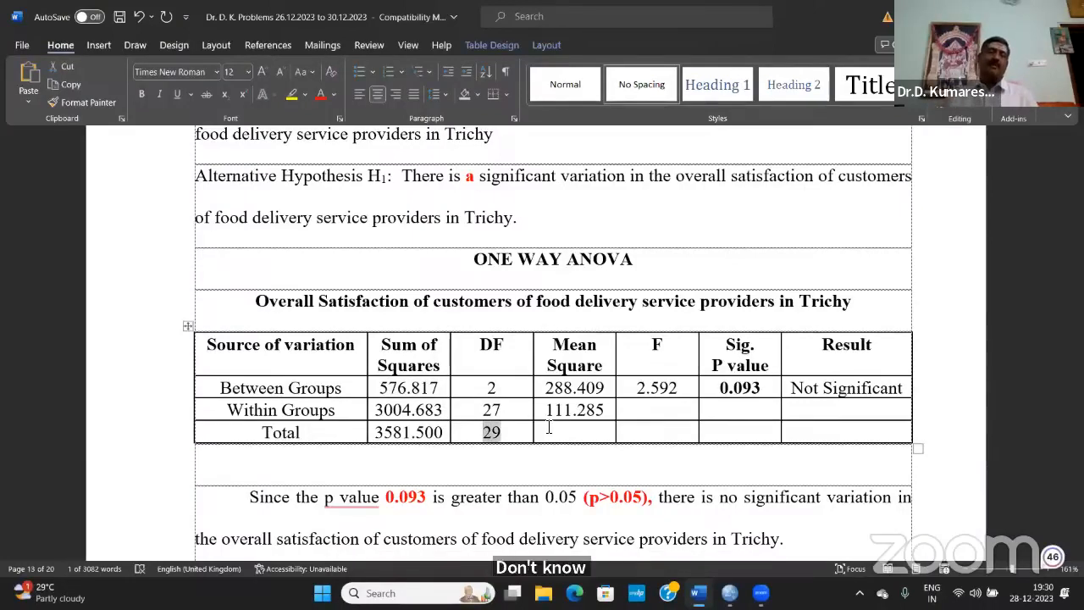
{"action": "key", "text": "Up"}
{"action": "key", "text": "Up"}
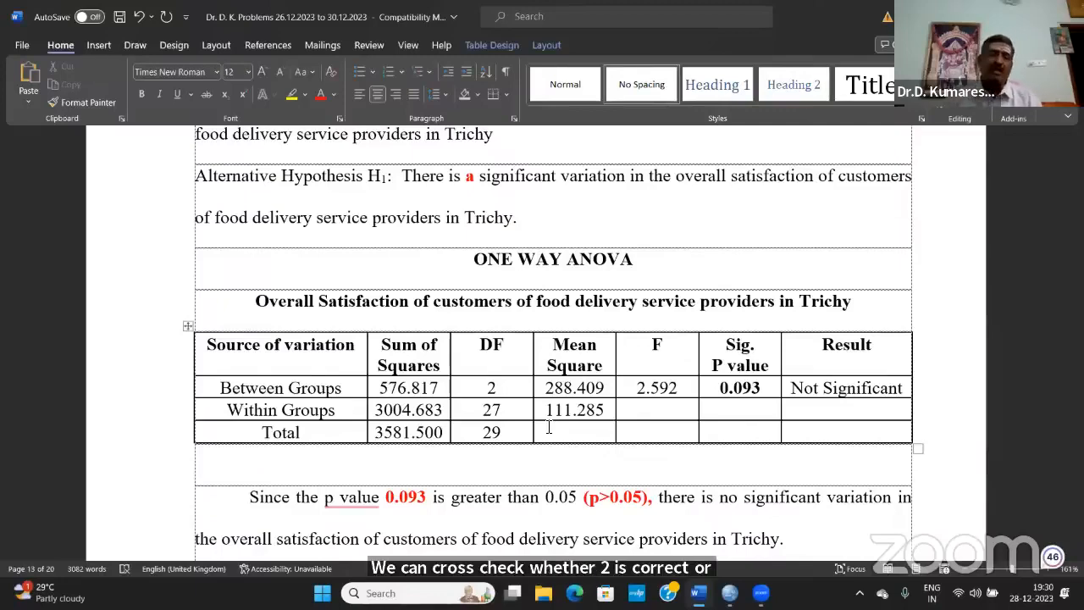
- Look through the provider data table, the hypotheses and the two-way ANOVA problem to check how the groups are laid out, ending at the one-way ANOVA table
{"action": "scroll", "coordinate": [549, 427], "scroll_direction": "up", "scroll_amount": 15}
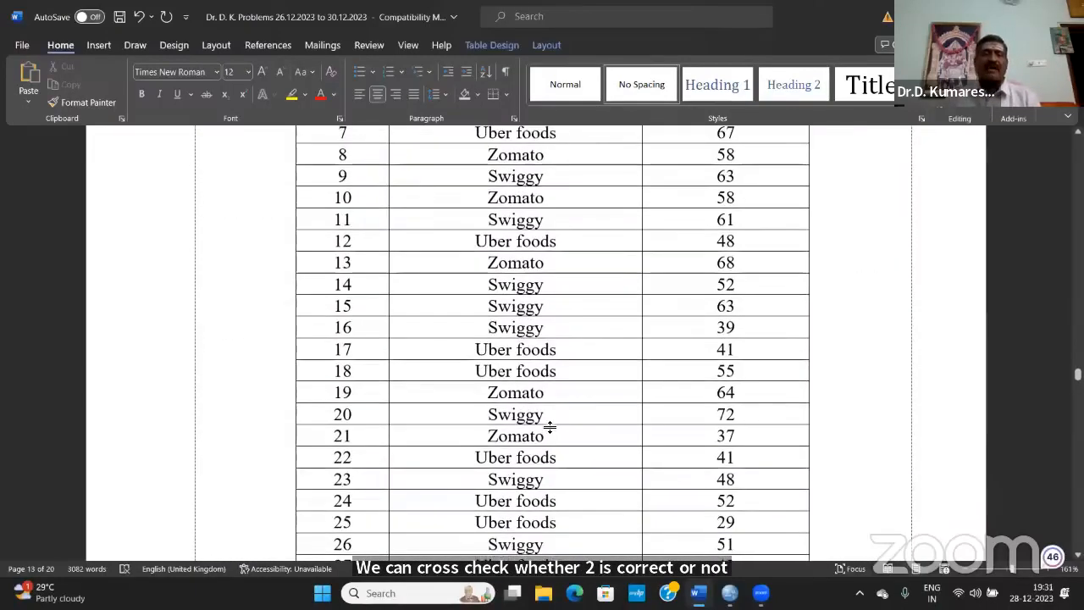
{"action": "scroll", "coordinate": [549, 427], "scroll_direction": "down", "scroll_amount": 2}
{"action": "scroll", "coordinate": [549, 427], "scroll_direction": "down", "scroll_amount": 15}
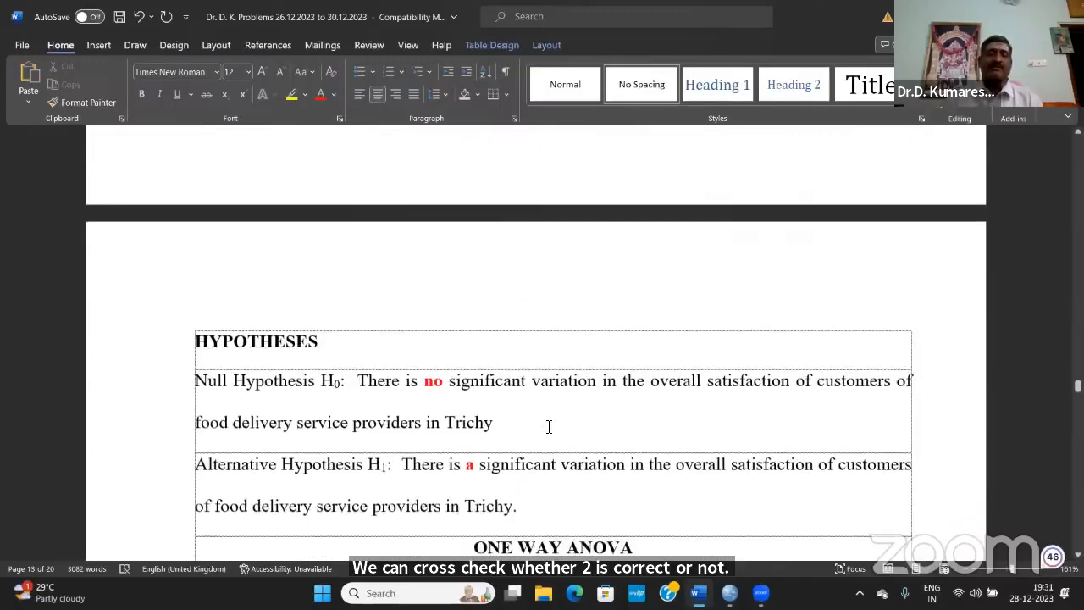
{"action": "scroll", "coordinate": [549, 428], "scroll_direction": "down", "scroll_amount": 2}
{"action": "scroll", "coordinate": [548, 428], "scroll_direction": "down", "scroll_amount": 12}
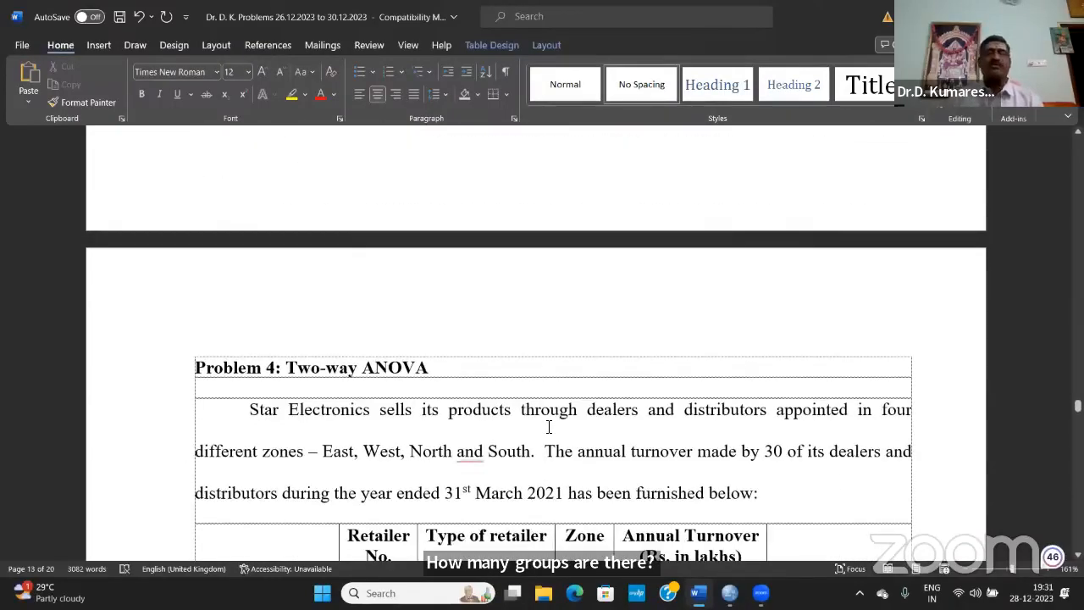
{"action": "scroll", "coordinate": [549, 427], "scroll_direction": "up", "scroll_amount": 15}
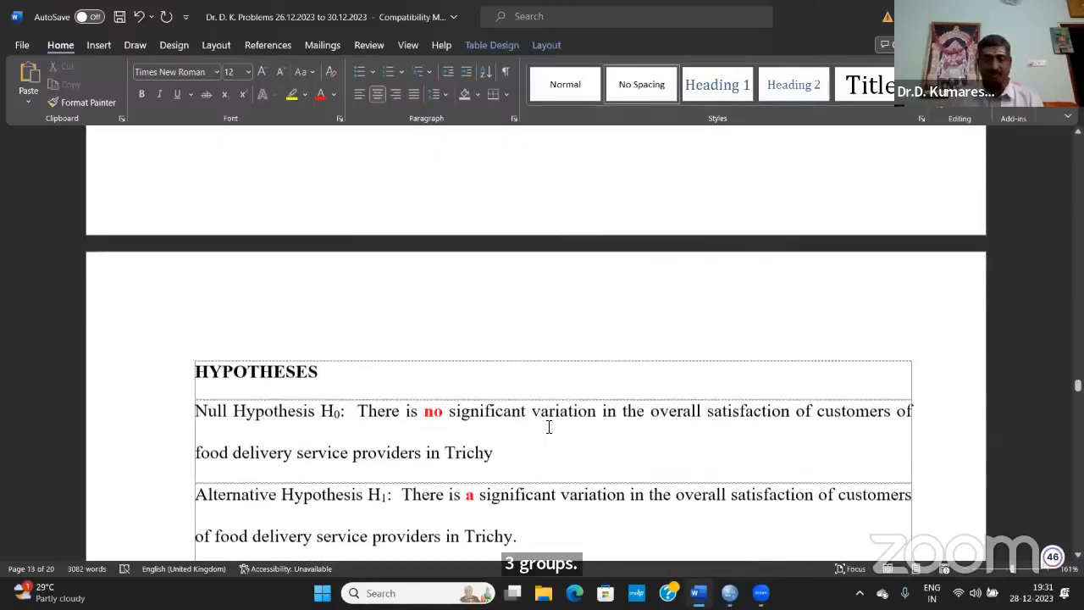
{"action": "scroll", "coordinate": [548, 427], "scroll_direction": "down", "scroll_amount": 20}
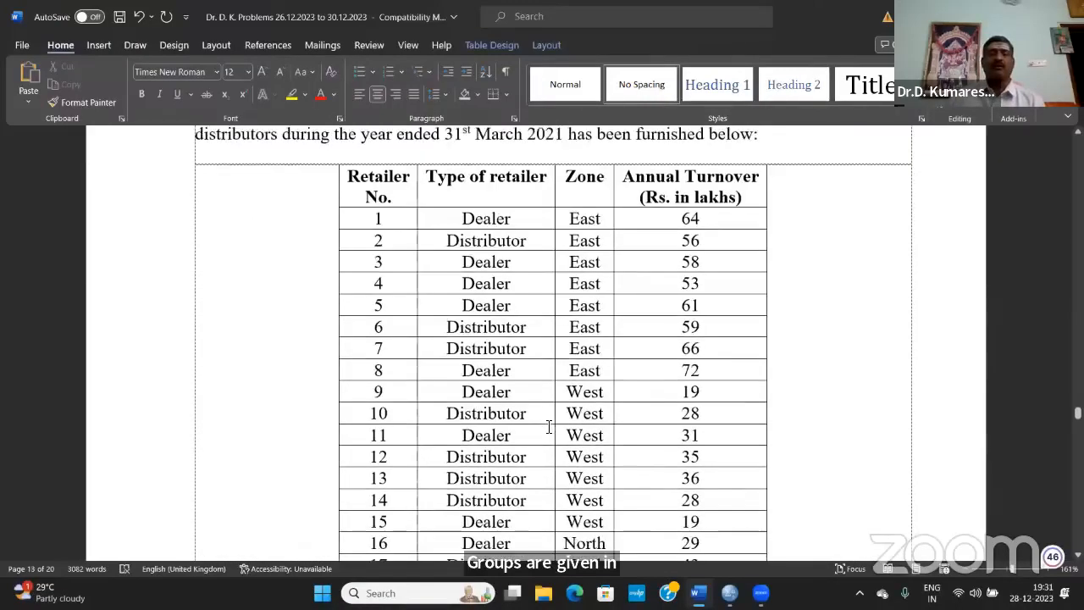
{"action": "scroll", "coordinate": [552, 435], "scroll_direction": "down", "scroll_amount": 15}
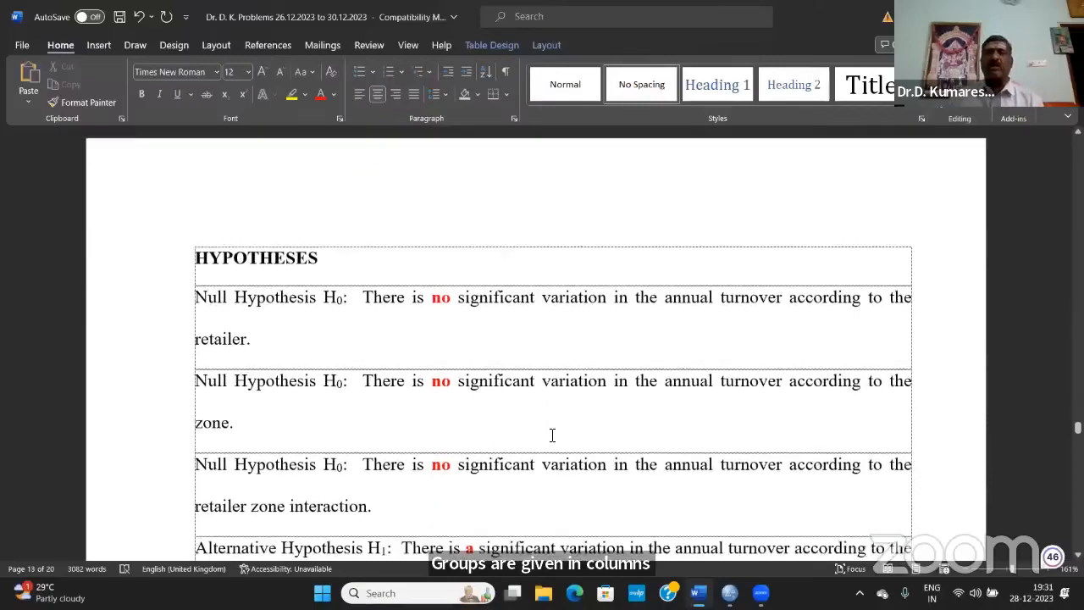
{"action": "scroll", "coordinate": [608, 414], "scroll_direction": "down", "scroll_amount": 5}
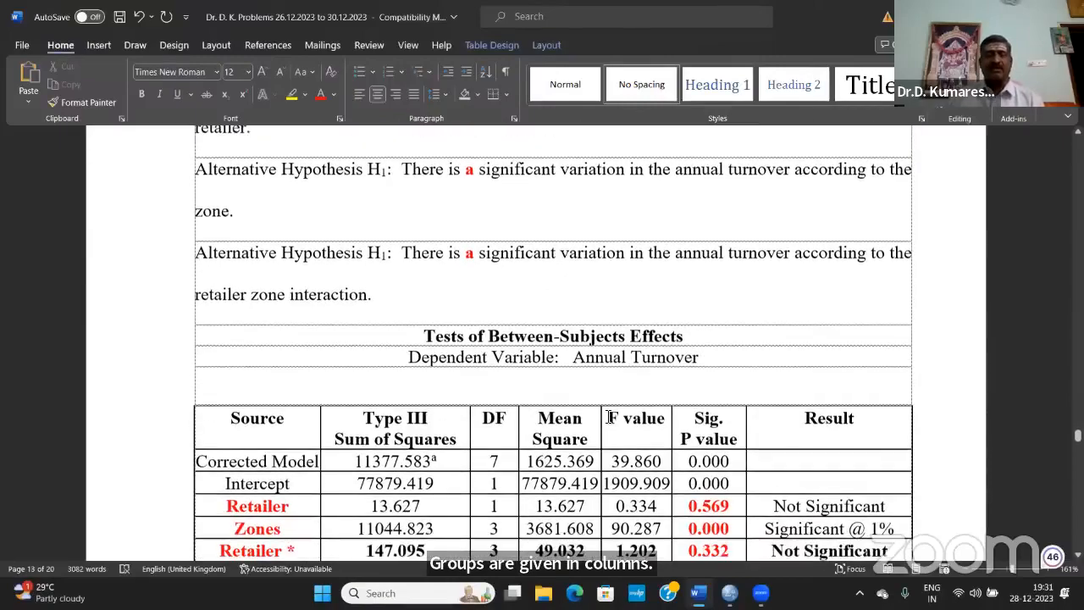
{"action": "scroll", "coordinate": [608, 416], "scroll_direction": "up", "scroll_amount": 20}
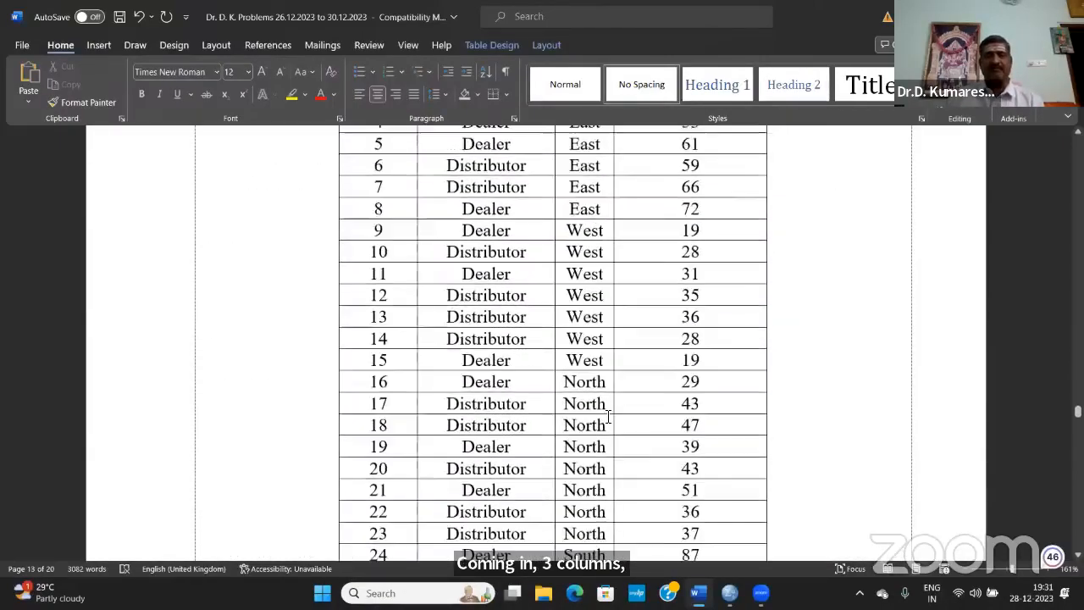
{"action": "scroll", "coordinate": [608, 416], "scroll_direction": "up", "scroll_amount": 10}
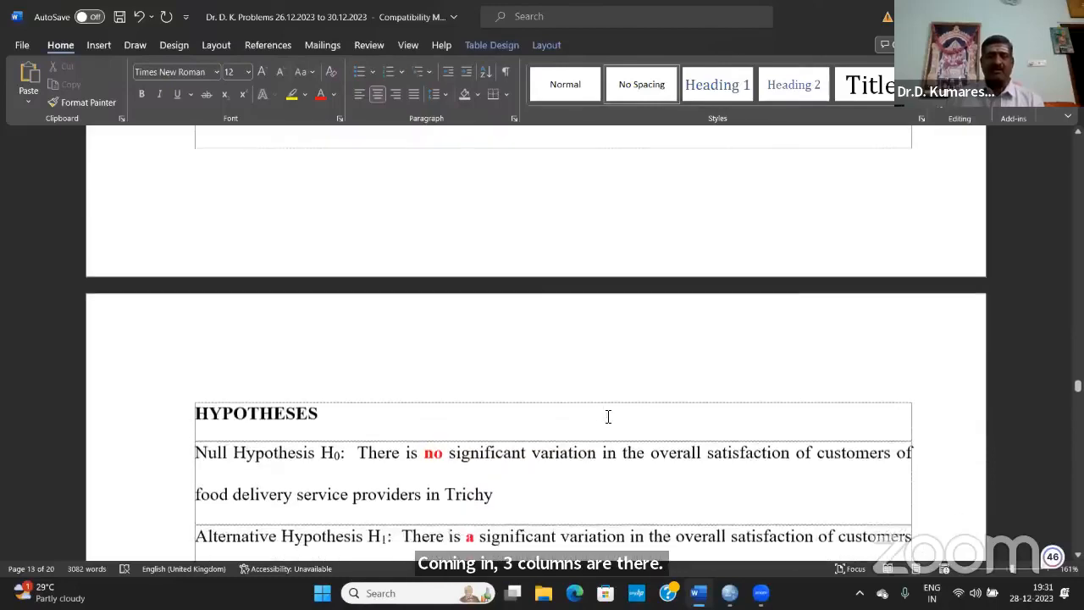
{"action": "scroll", "coordinate": [608, 415], "scroll_direction": "down", "scroll_amount": 4}
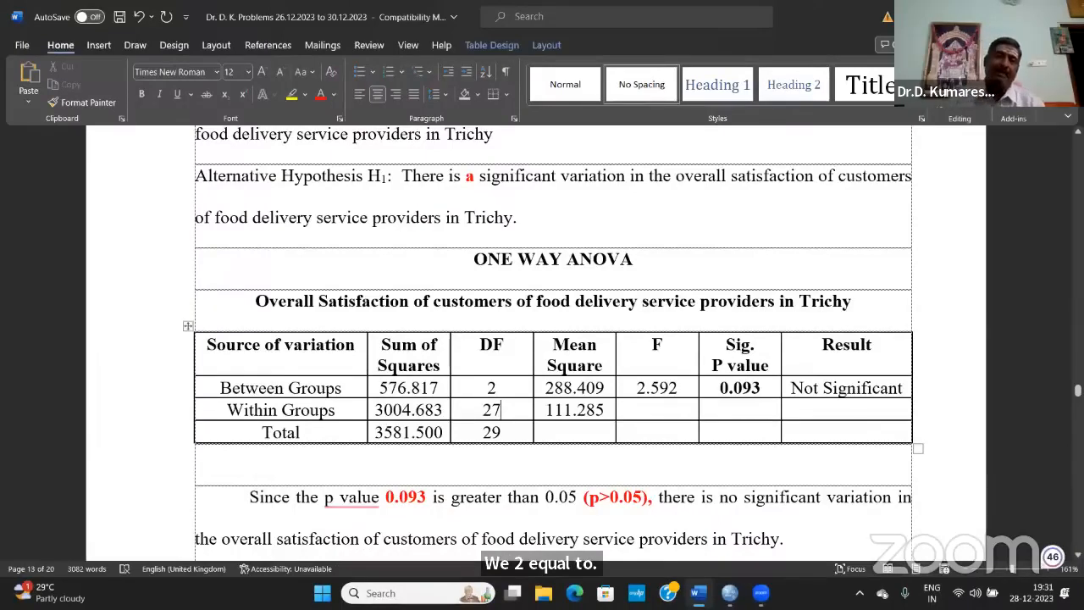
- Check the last customer number in the provider data table and go back to the one-way ANOVA table
{"action": "scroll", "coordinate": [358, 524], "scroll_direction": "up", "scroll_amount": 15}
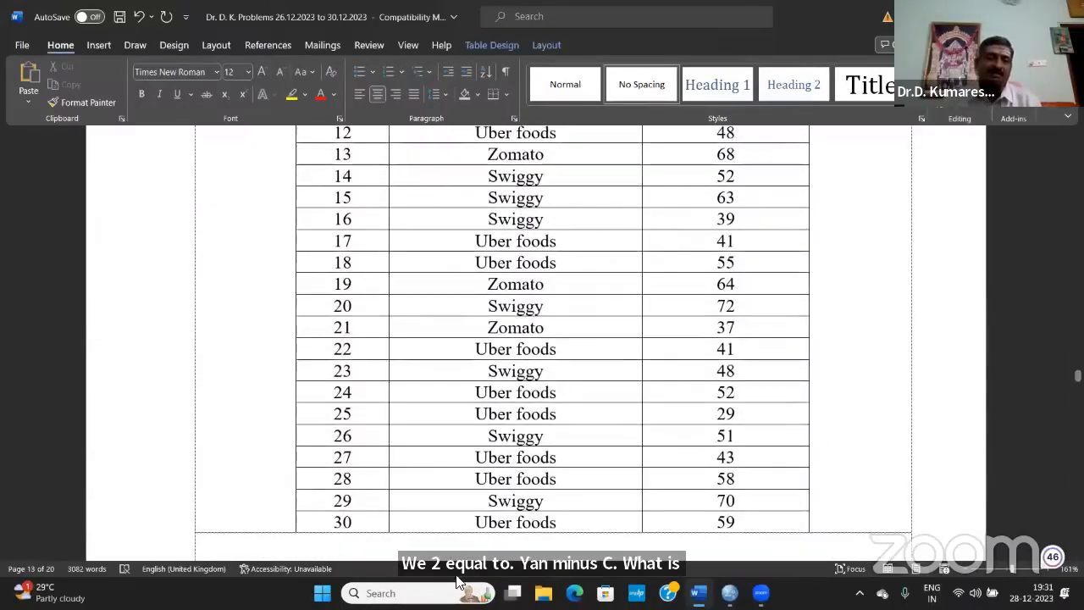
{"action": "left_click_drag", "start_coordinate": [313, 522], "coordinate": [368, 533]}
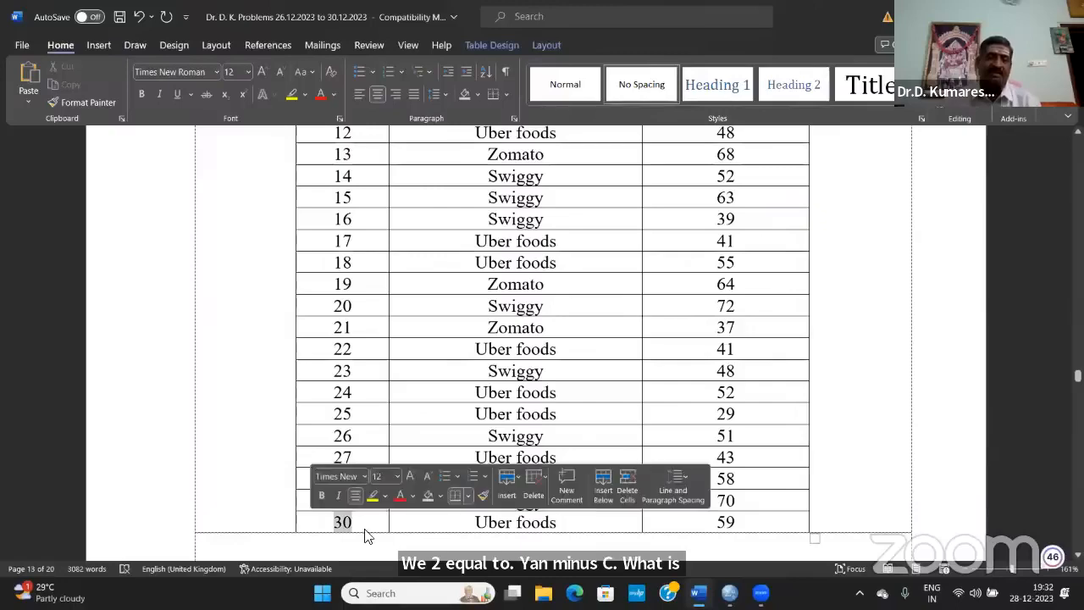
{"action": "left_click", "coordinate": [367, 520]}
{"action": "scroll", "coordinate": [861, 395], "scroll_direction": "down", "scroll_amount": 10}
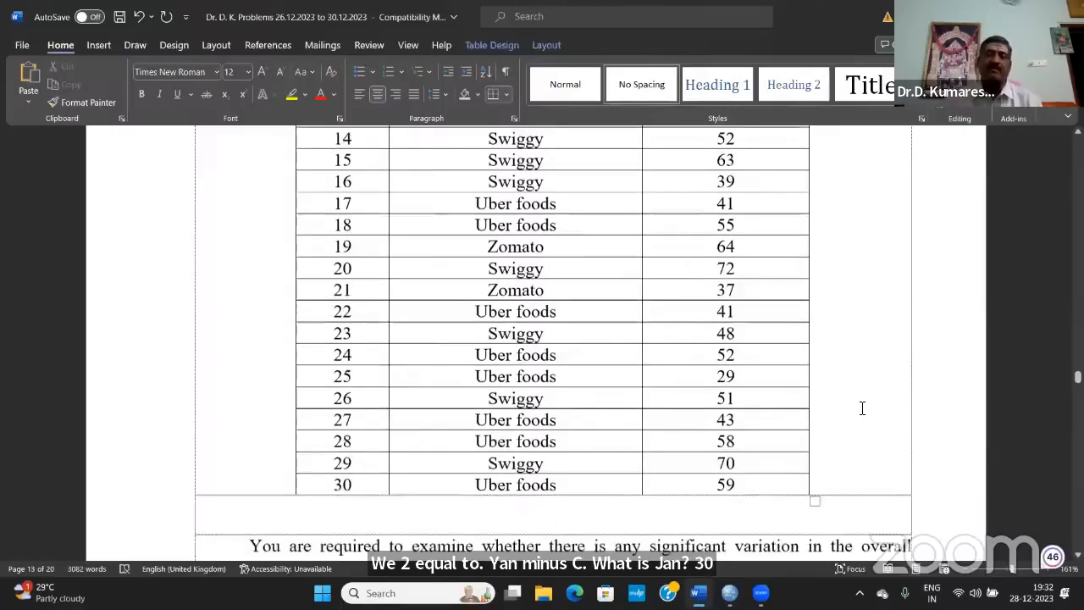
{"action": "scroll", "coordinate": [860, 411], "scroll_direction": "up", "scroll_amount": 3}
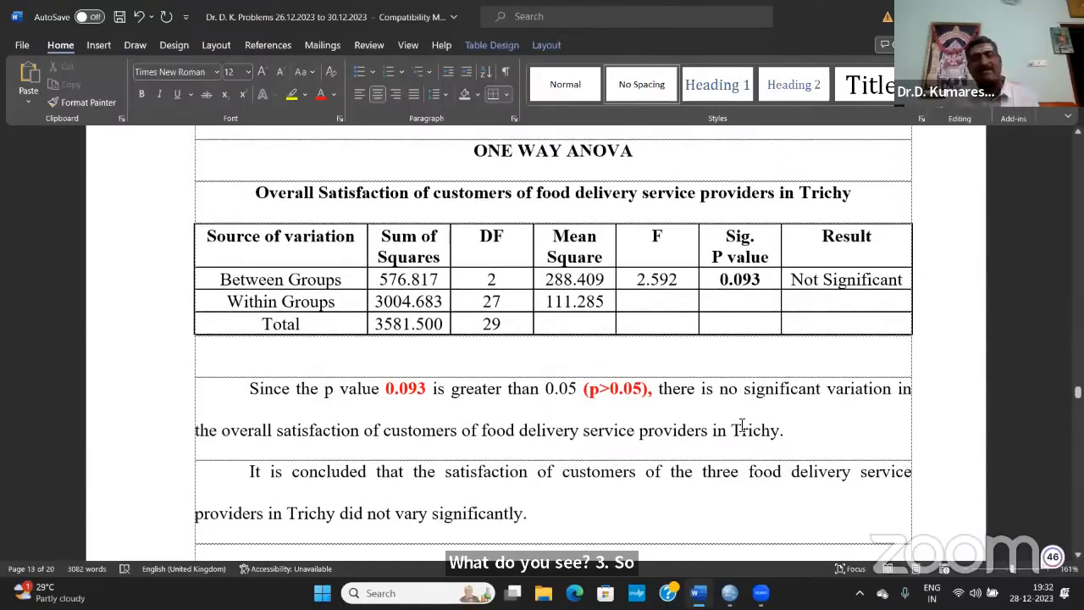
- Add the formula (V1=c-1) after the degrees of freedom in the Between Groups row of the ANOVA table
{"action": "left_click", "coordinate": [472, 300]}
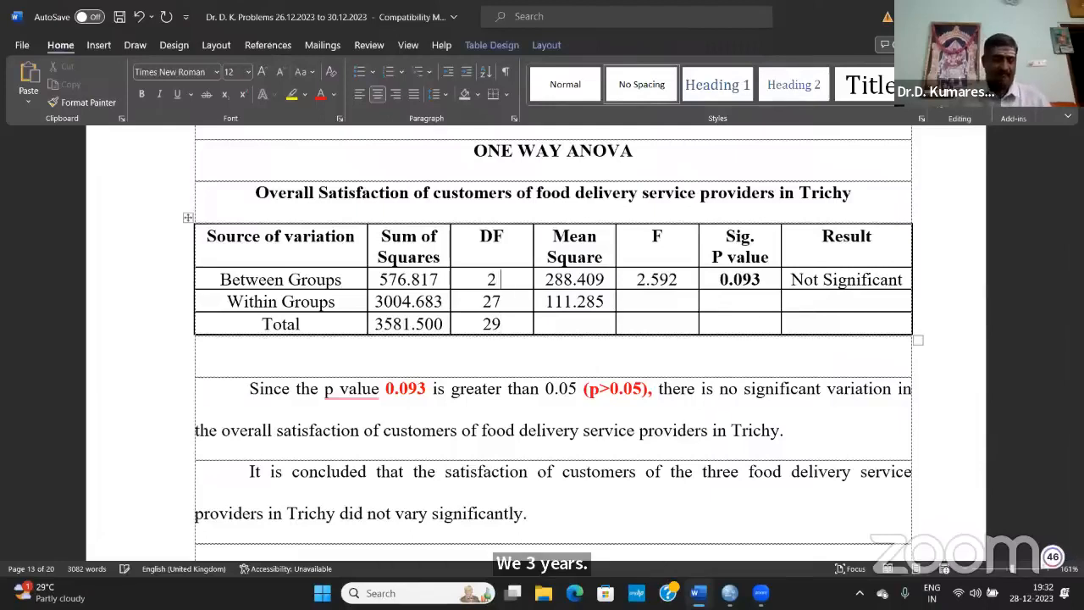
{"action": "type", "text": "V12"}
{"action": "key", "text": "BackSpace"}
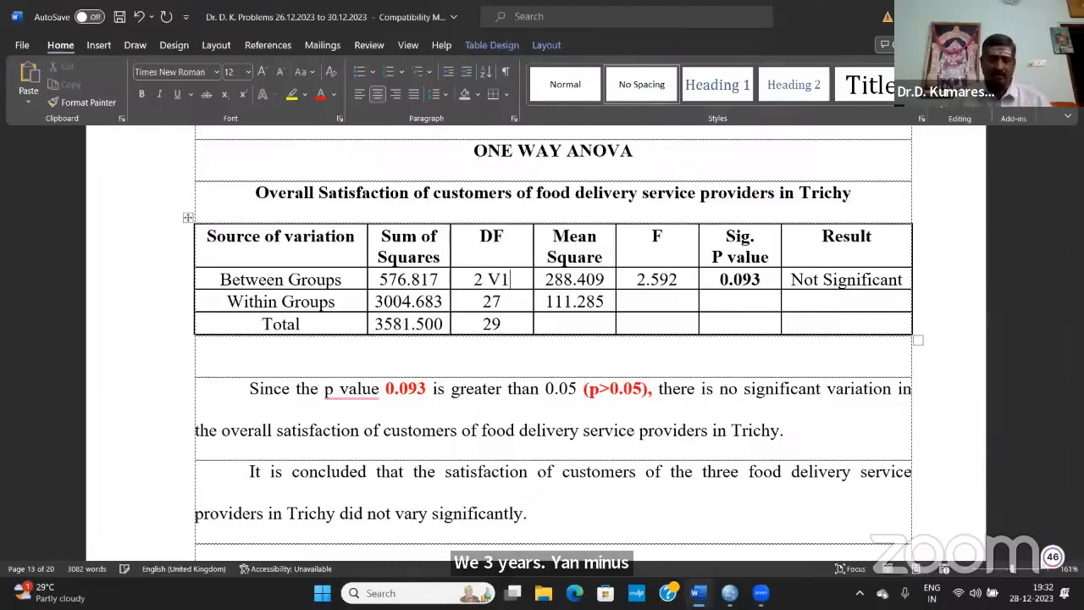
{"action": "type", "text": "="}
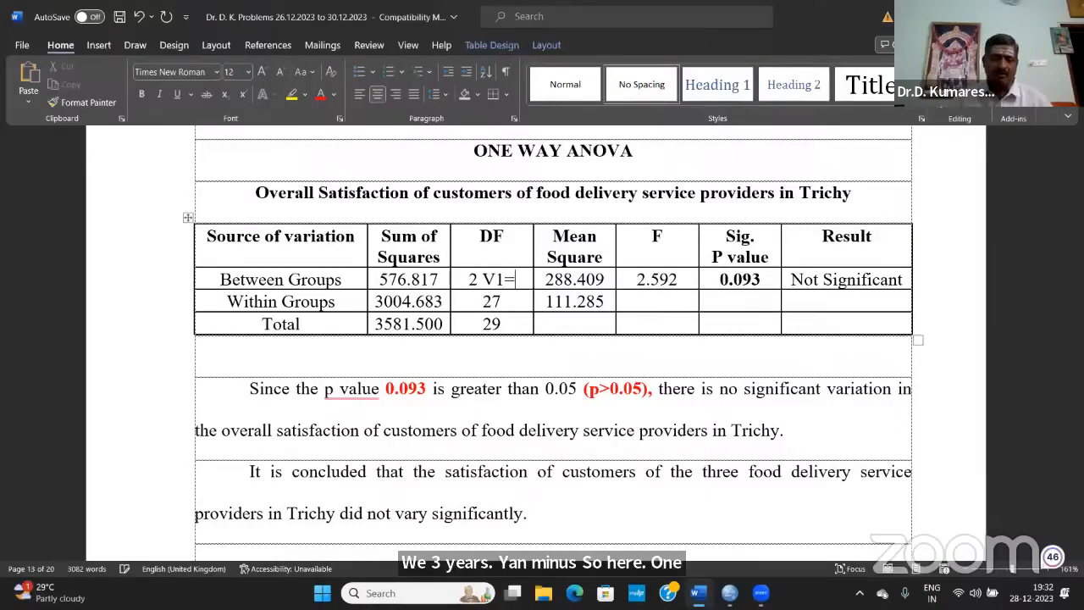
{"action": "type", "text": "n"}
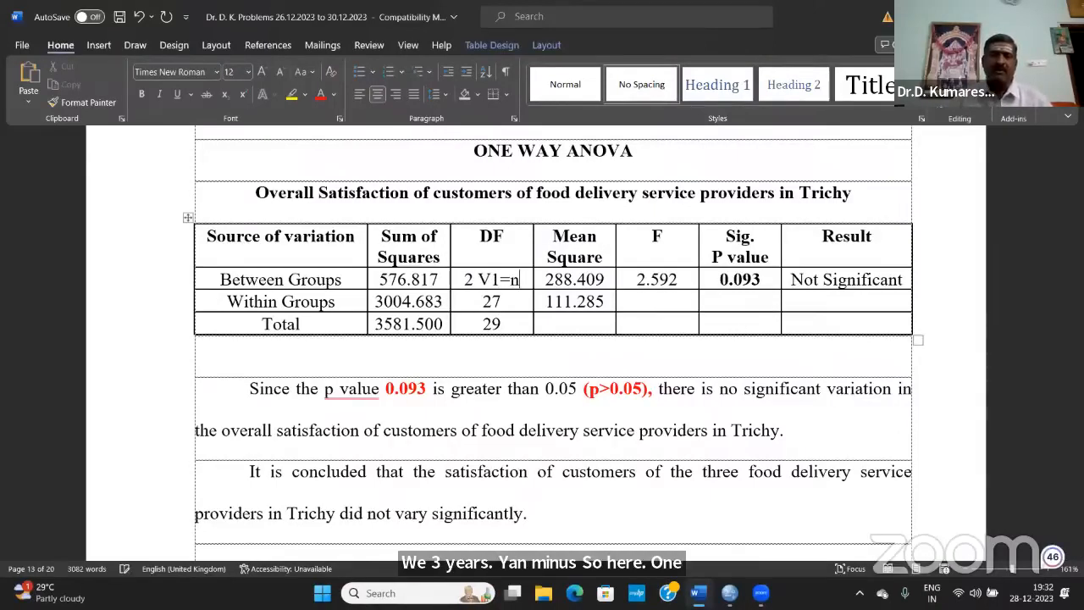
{"action": "key", "text": "BackSpace"}
{"action": "type", "text": "c-1"}
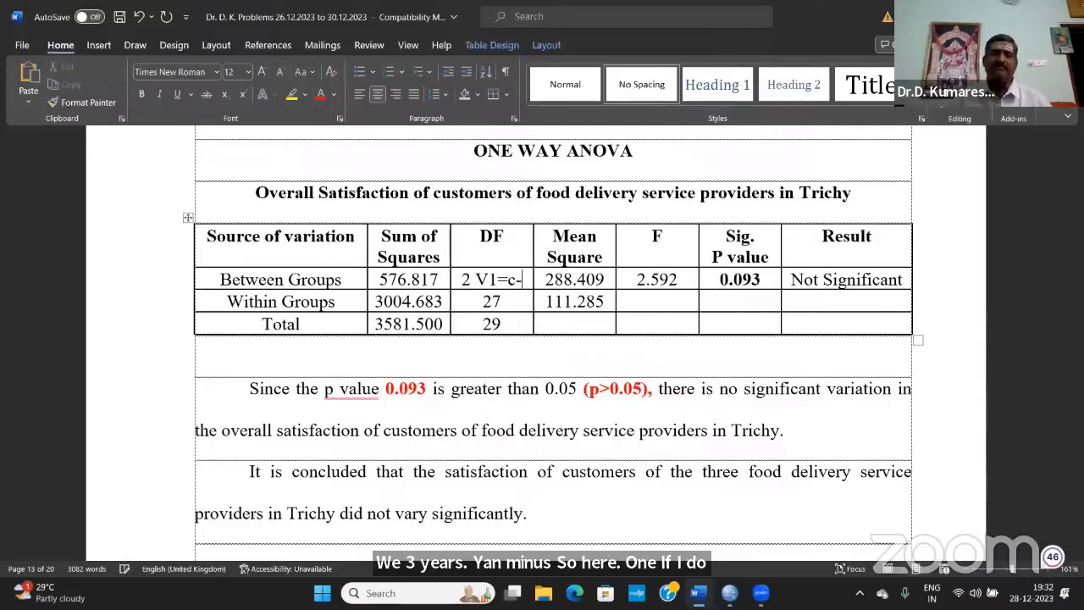
{"action": "type", "text": ")"}
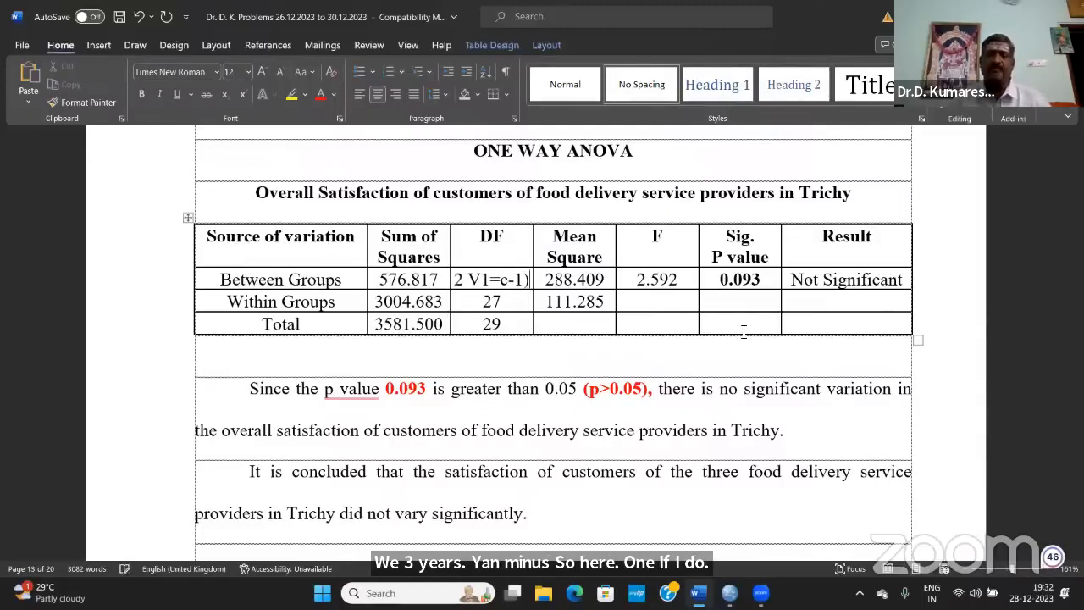
{"action": "key", "text": "Left"}
{"action": "key", "text": "Left"}
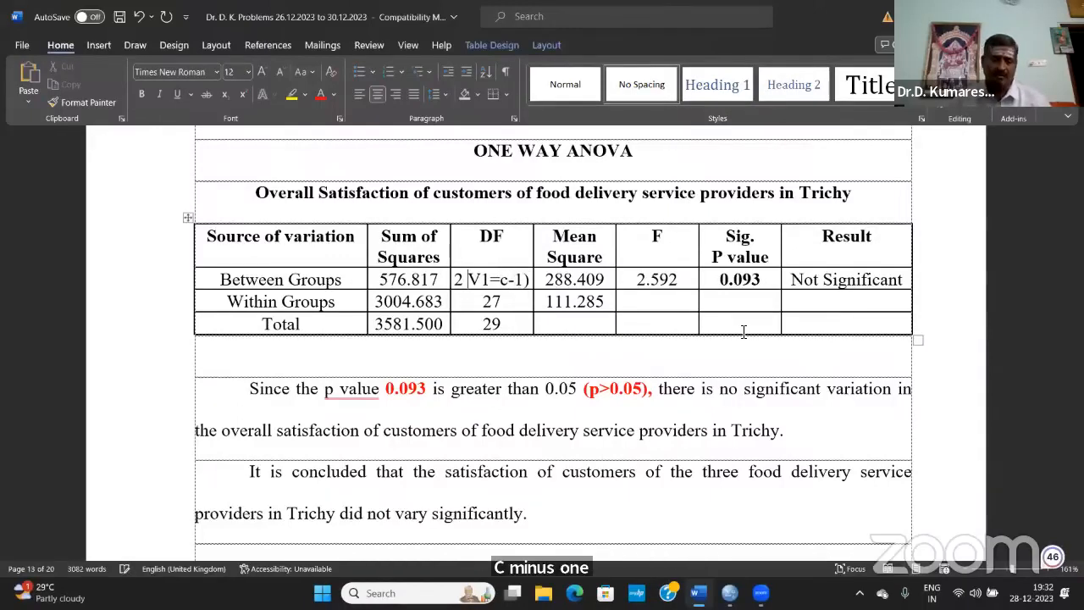
{"action": "type", "text": "("}
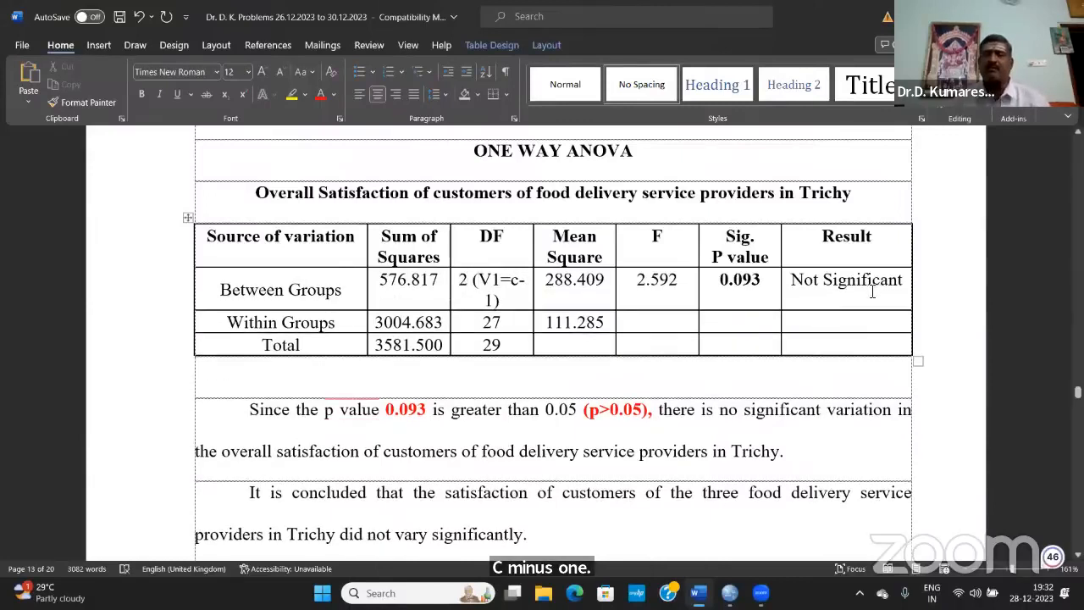
- Split "Not Significant" onto two lines in the Result column and widen the DF column slightly to fit the Between Groups formula
{"action": "left_click", "coordinate": [828, 288]}
{"action": "key", "text": "Return"}
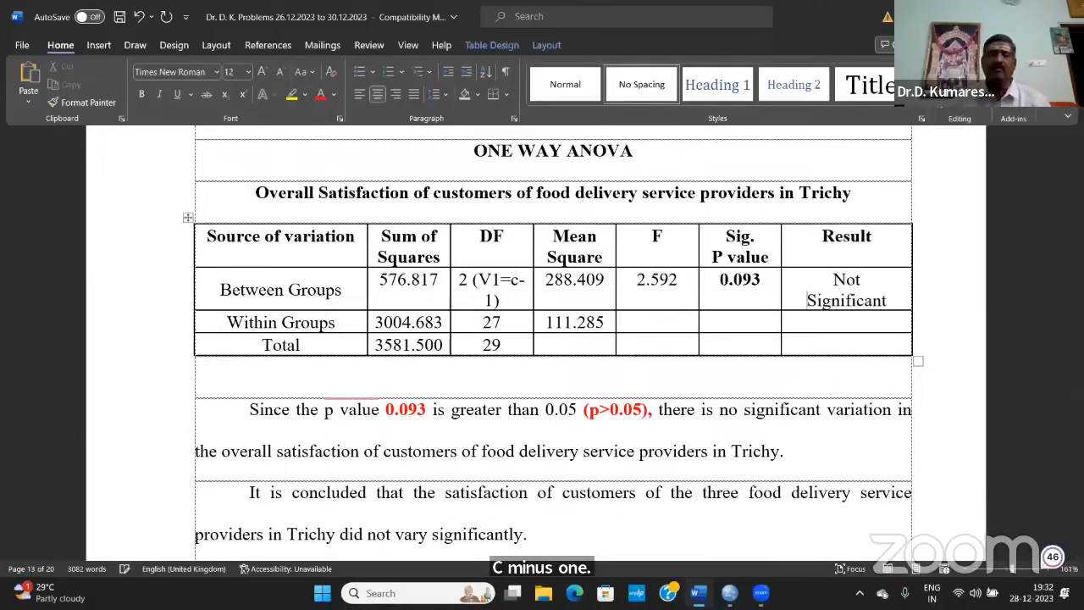
{"action": "double_click", "coordinate": [530, 242]}
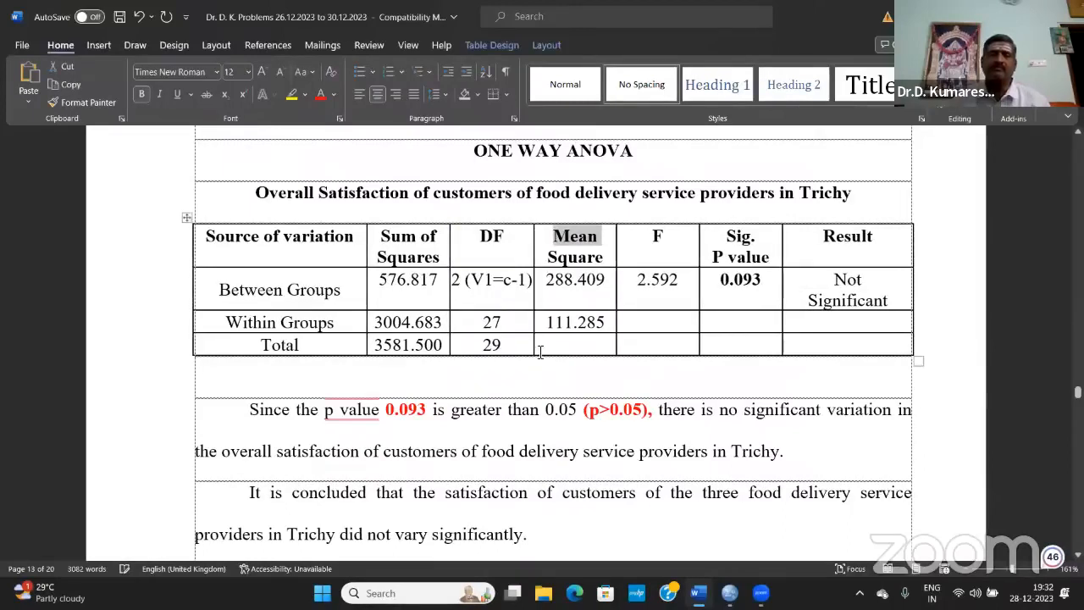
- Add the formula (V2=n-c) after the degrees of freedom in the Within Groups row
{"action": "left_click", "coordinate": [528, 321]}
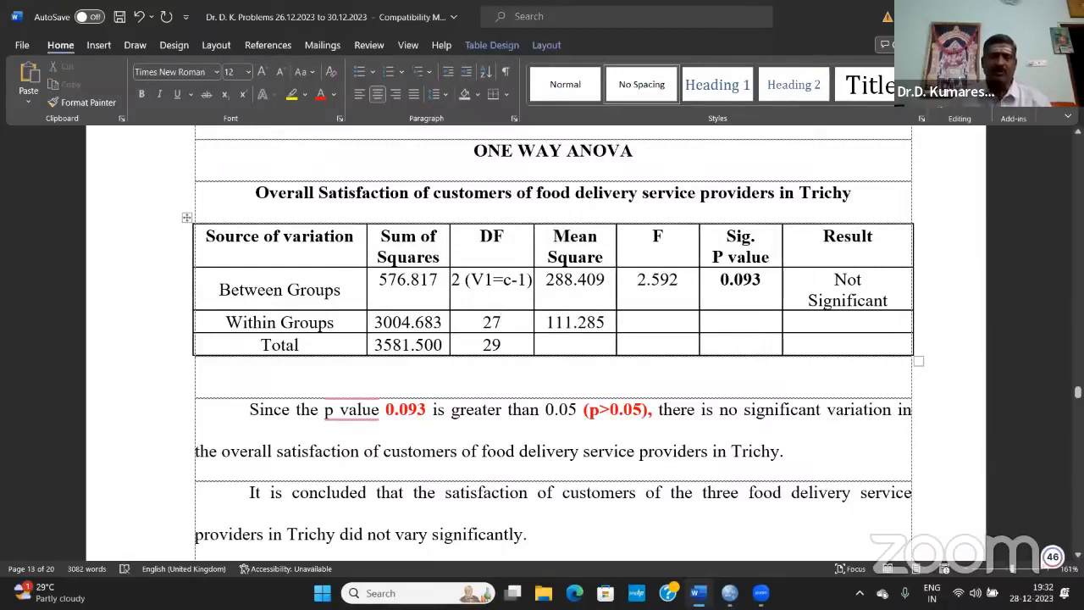
{"action": "type", "text": "("}
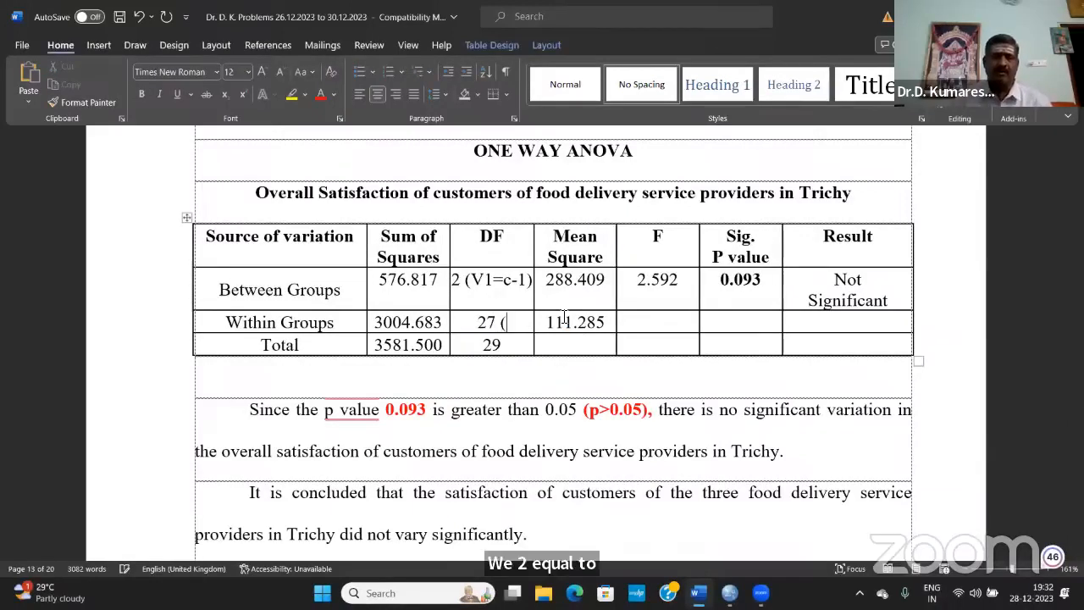
{"action": "type", "text": "v"}
{"action": "right_click", "coordinate": [513, 322]}
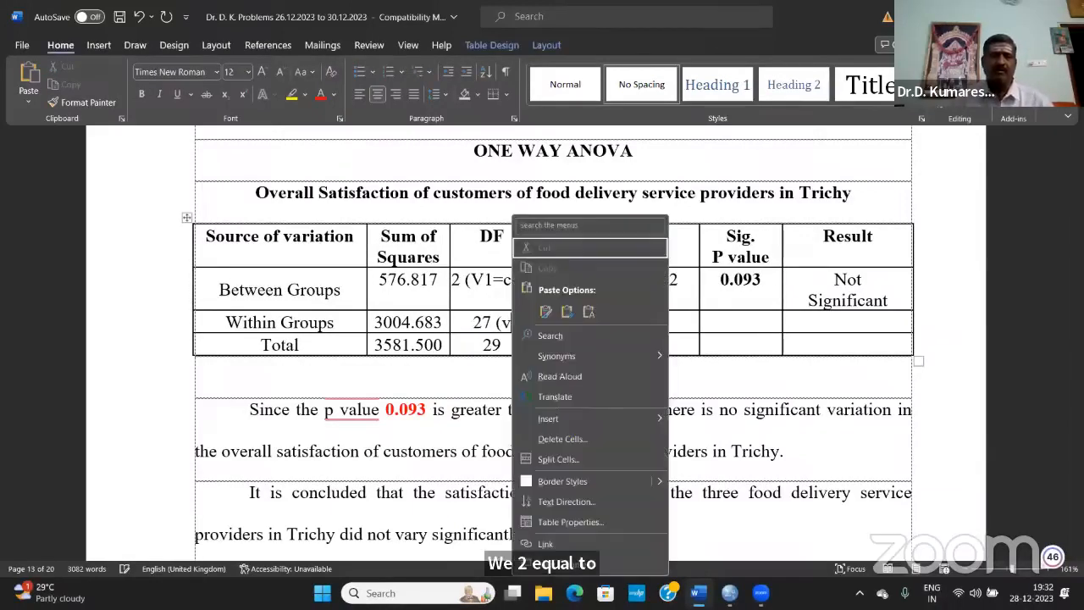
{"action": "key", "text": "Escape"}
{"action": "key", "text": "BackSpace"}
{"action": "type", "text": "V2"}
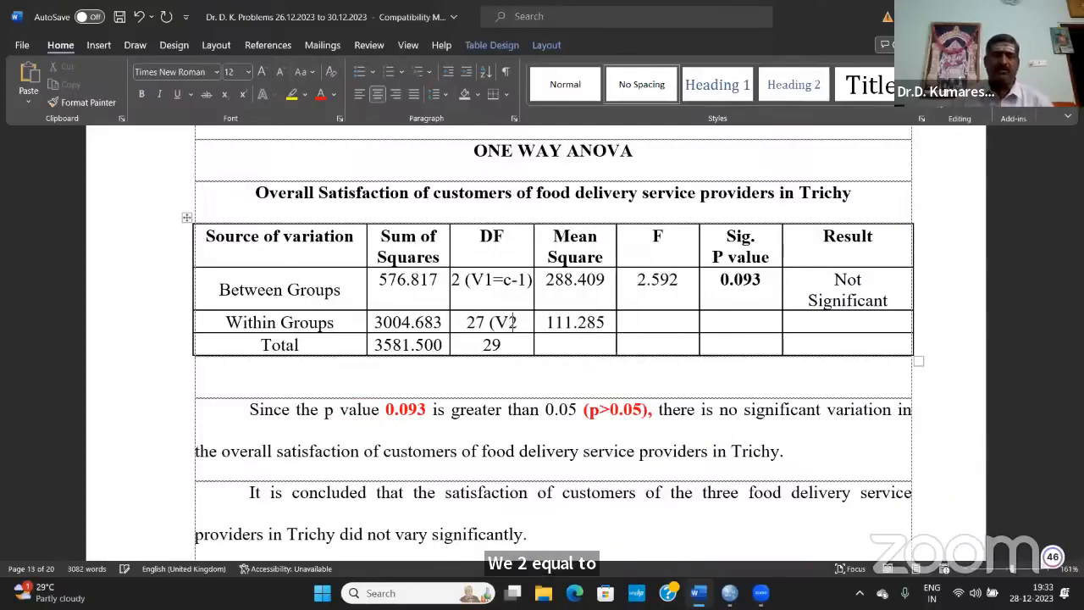
{"action": "type", "text": "="}
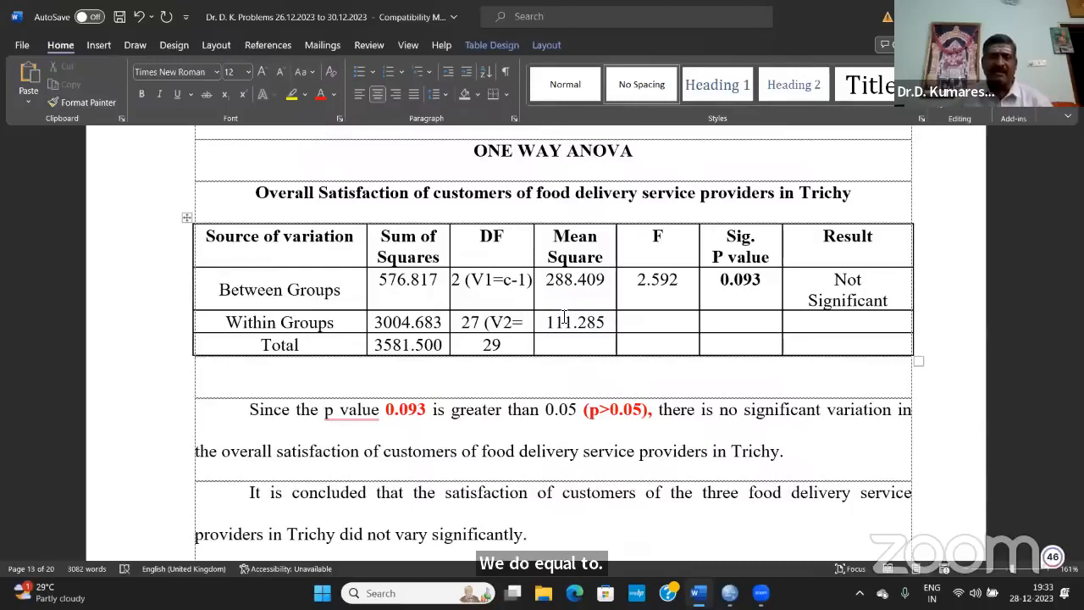
{"action": "type", "text": "n-c"}
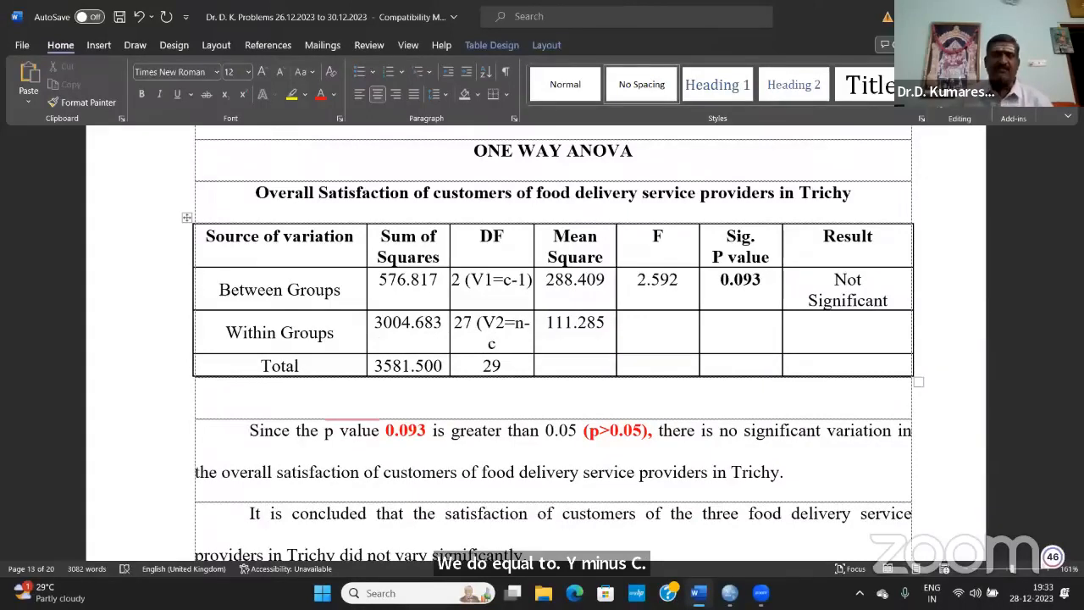
{"action": "type", "text": ")"}
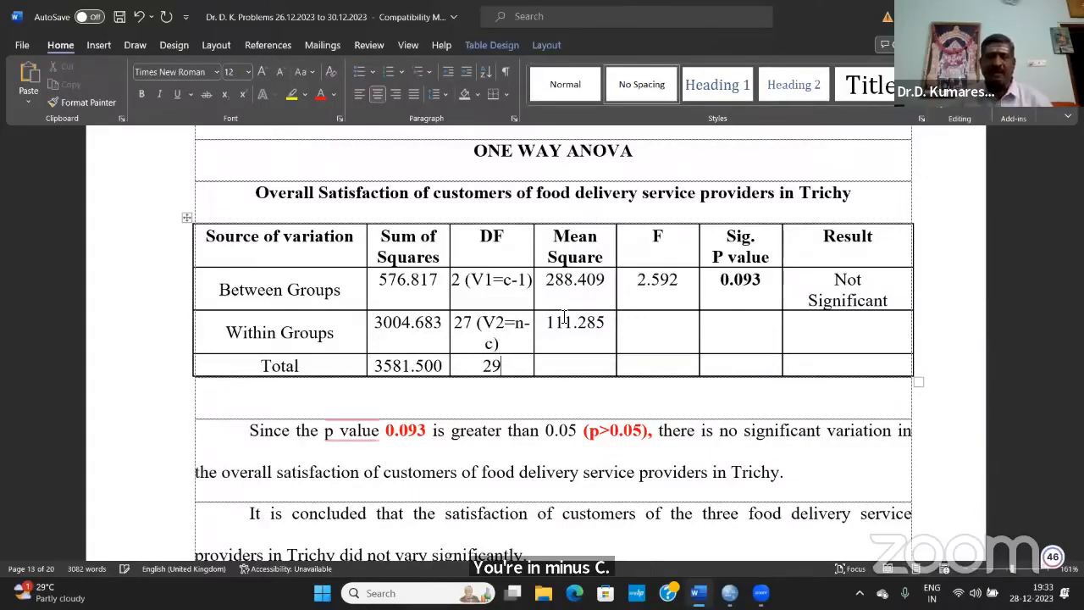
- Add the formula (V3=n-1) after the degrees of freedom in the Total row
{"action": "type", "text": " (v3"}
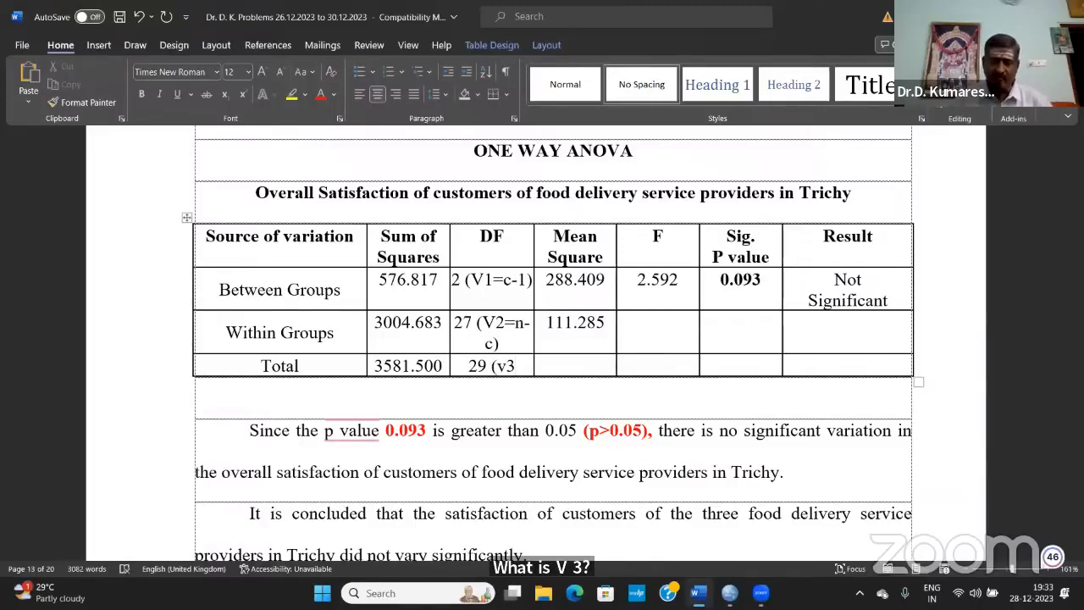
{"action": "key", "text": "BackSpace"}
{"action": "key", "text": "BackSpace"}
{"action": "type", "text": "V3="}
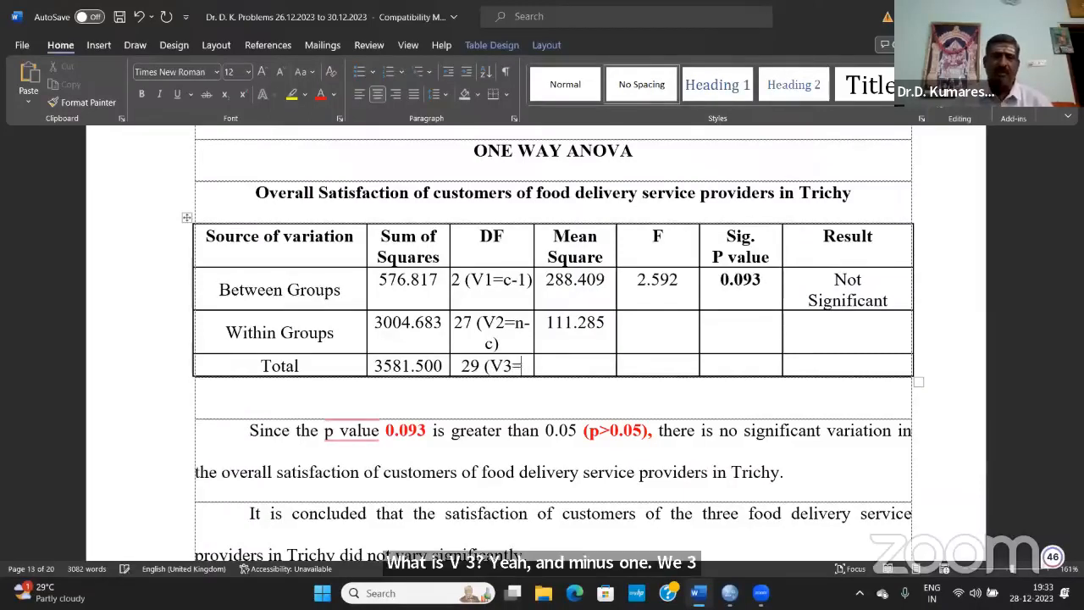
{"action": "type", "text": "n"}
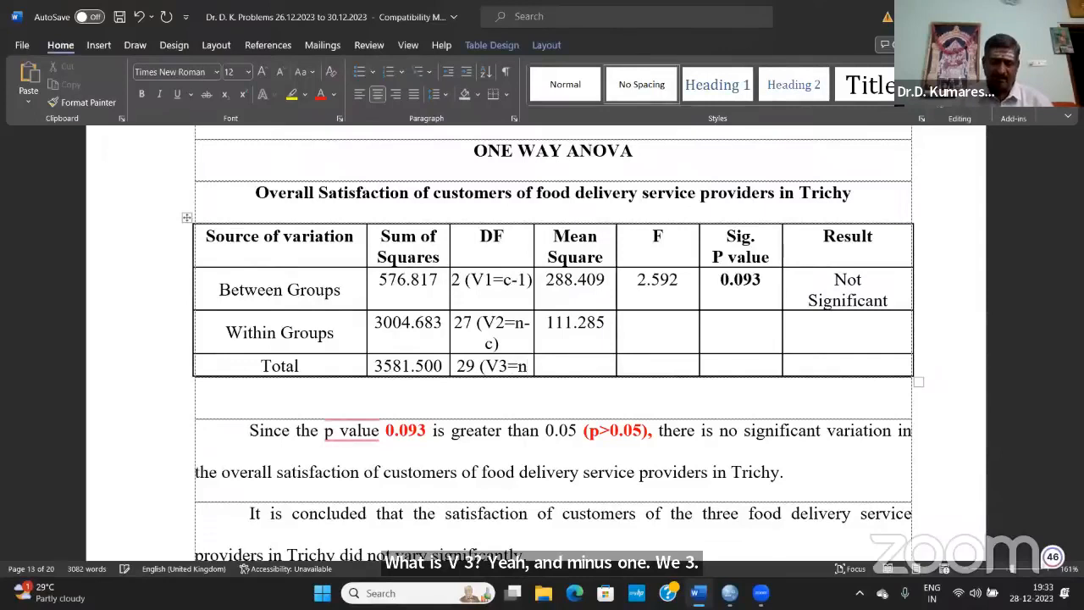
{"action": "type", "text": "-1"}
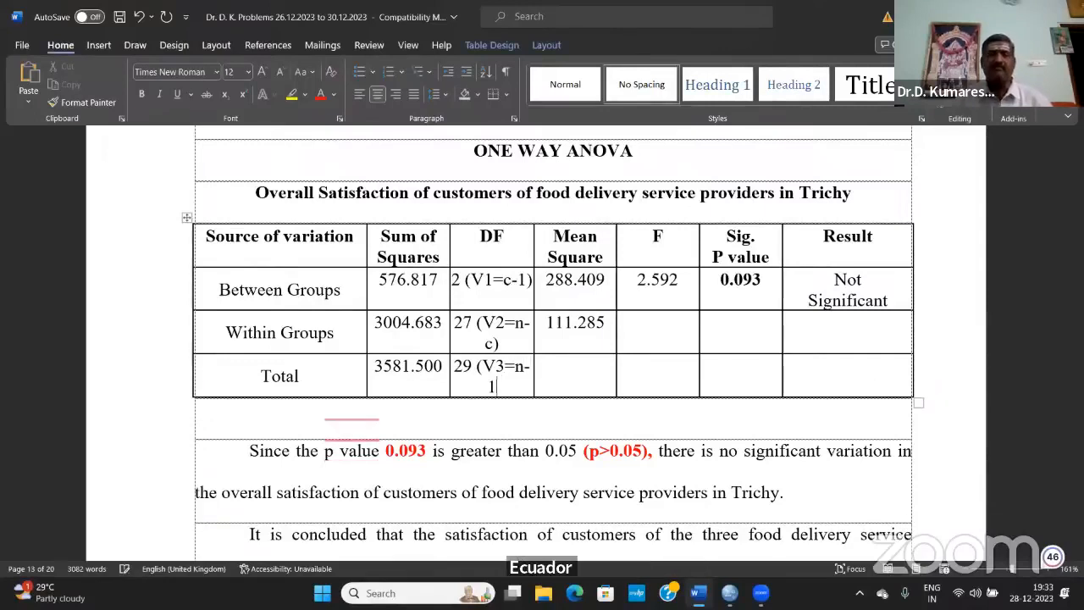
{"action": "type", "text": ")"}
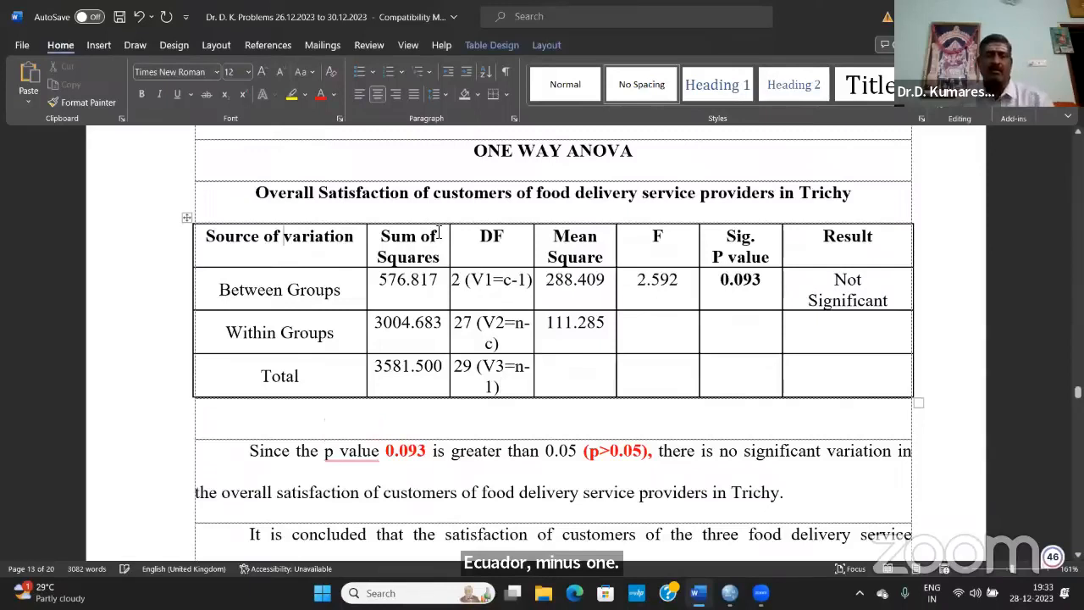
- Split the labels "Source of variation", "Between Groups" and "Within Groups" onto two lines each in the table's first column
{"action": "left_click", "coordinate": [293, 237]}
{"action": "key", "text": "Return"}
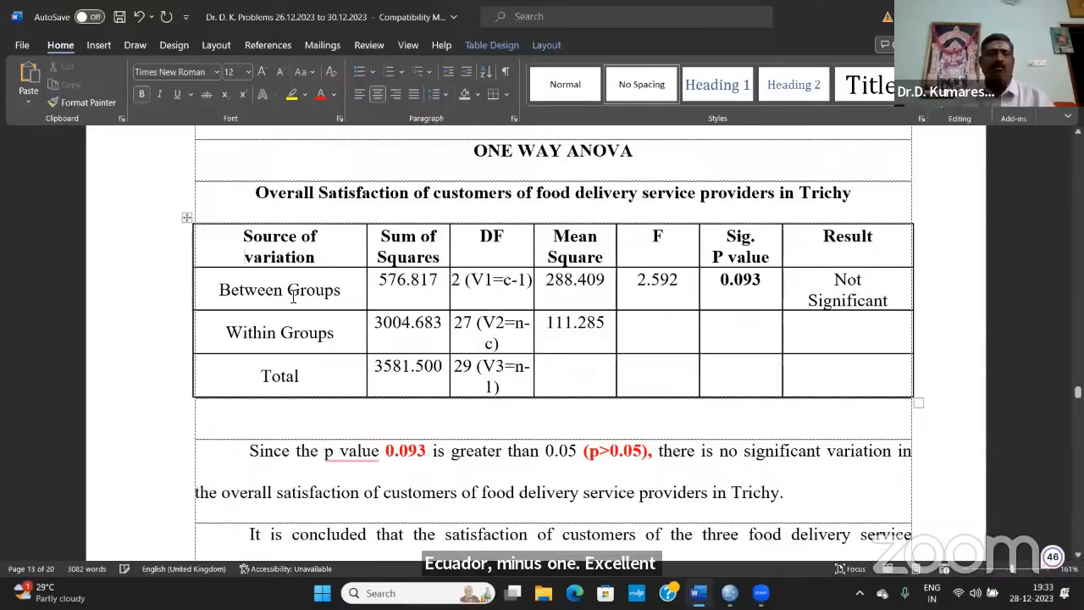
{"action": "left_click", "coordinate": [287, 293]}
{"action": "key", "text": "Return"}
{"action": "left_click", "coordinate": [282, 333]}
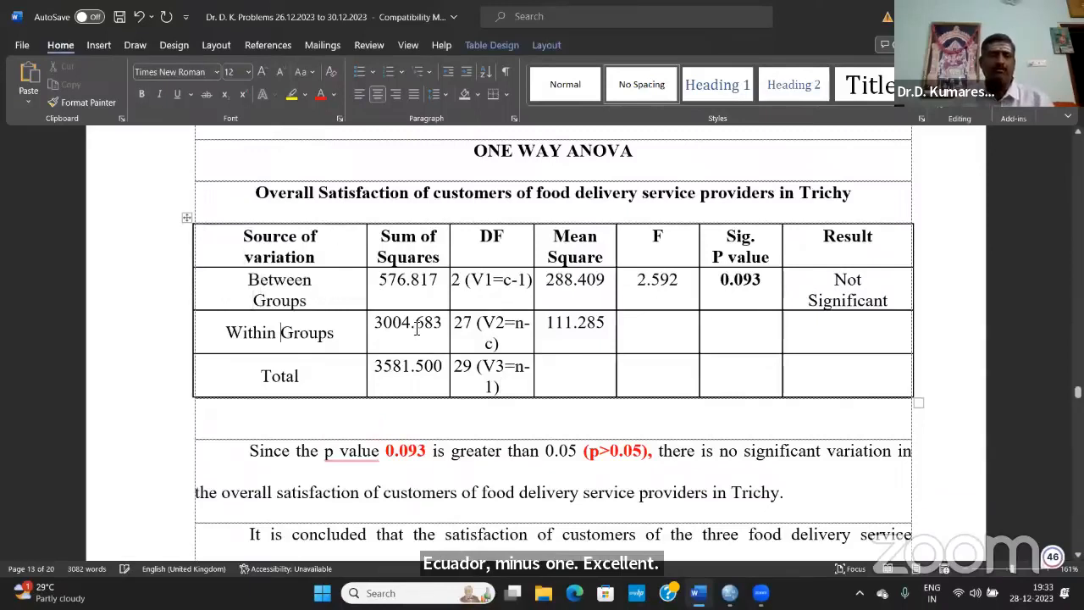
{"action": "key", "text": "Return"}
- AutoFit the whole one-way ANOVA table to its contents
{"action": "left_click", "coordinate": [187, 219]}
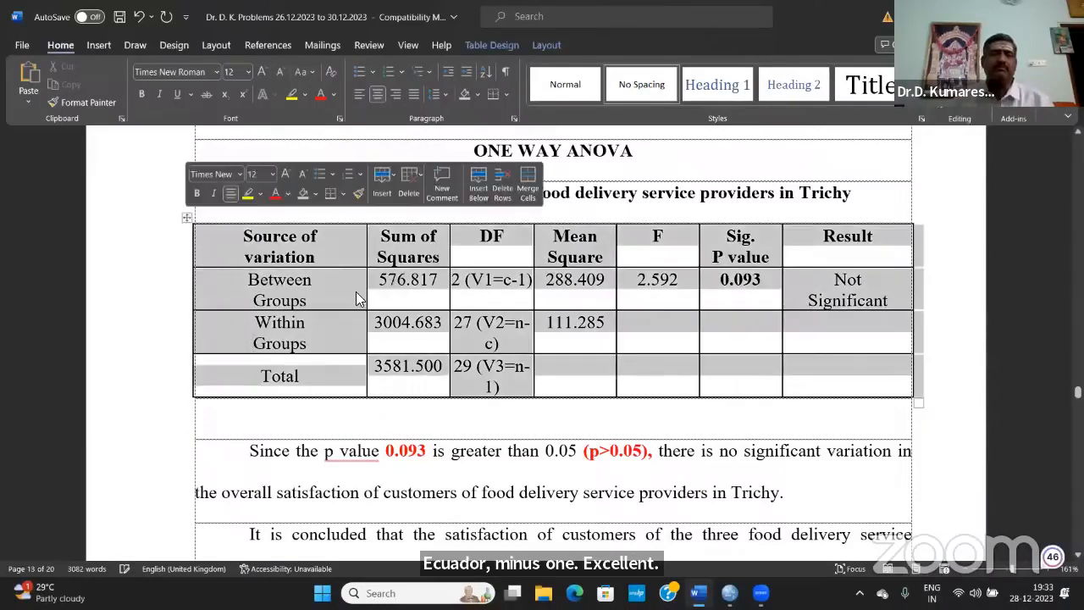
{"action": "right_click", "coordinate": [317, 284]}
{"action": "mouse_move", "coordinate": [403, 481]}
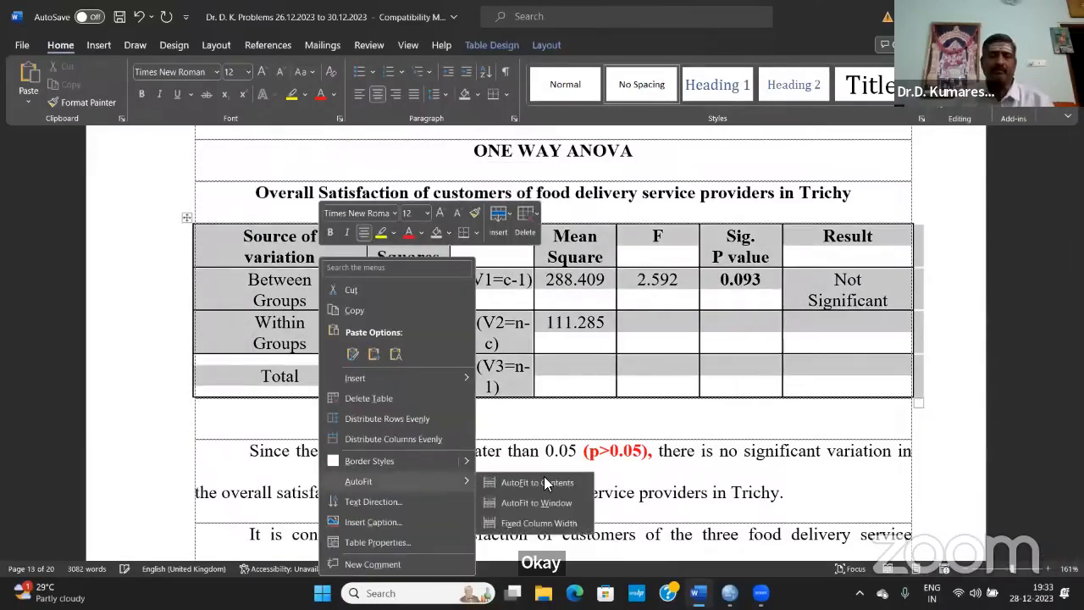
{"action": "left_click", "coordinate": [549, 479]}
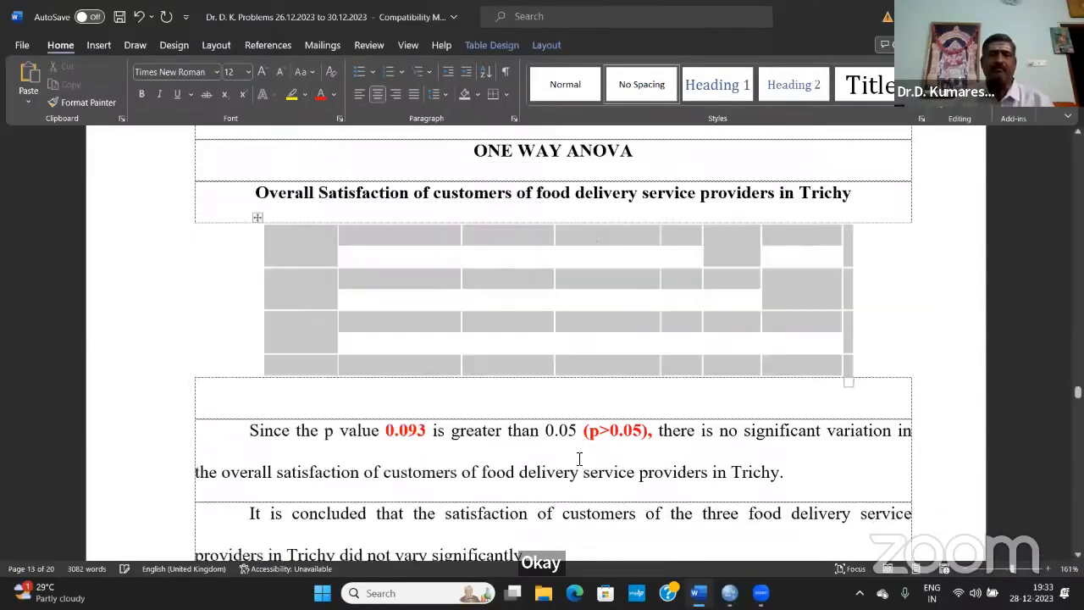
{"action": "left_click", "coordinate": [576, 407]}
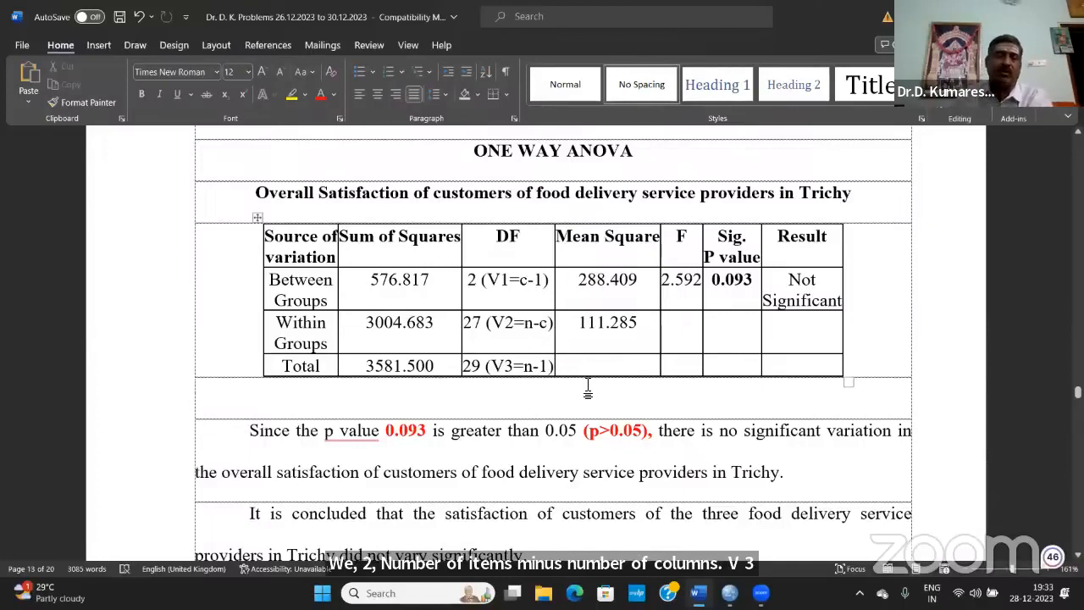
- Add the formula MS1=SS1/V1 on a new line under the mean square in the Between Groups row
{"action": "left_click", "coordinate": [361, 312]}
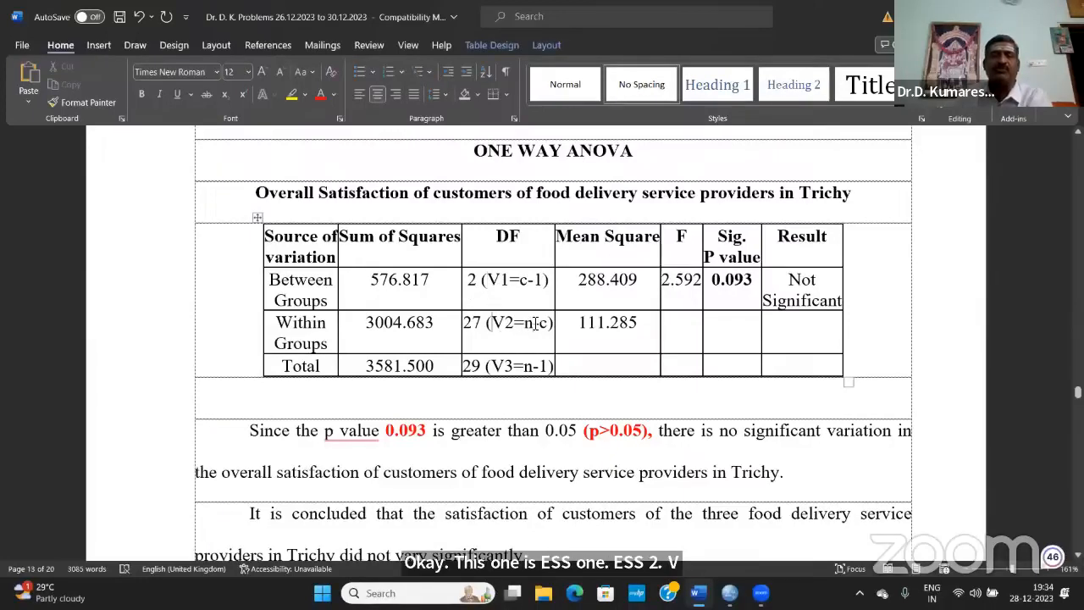
{"action": "left_click", "coordinate": [607, 281]}
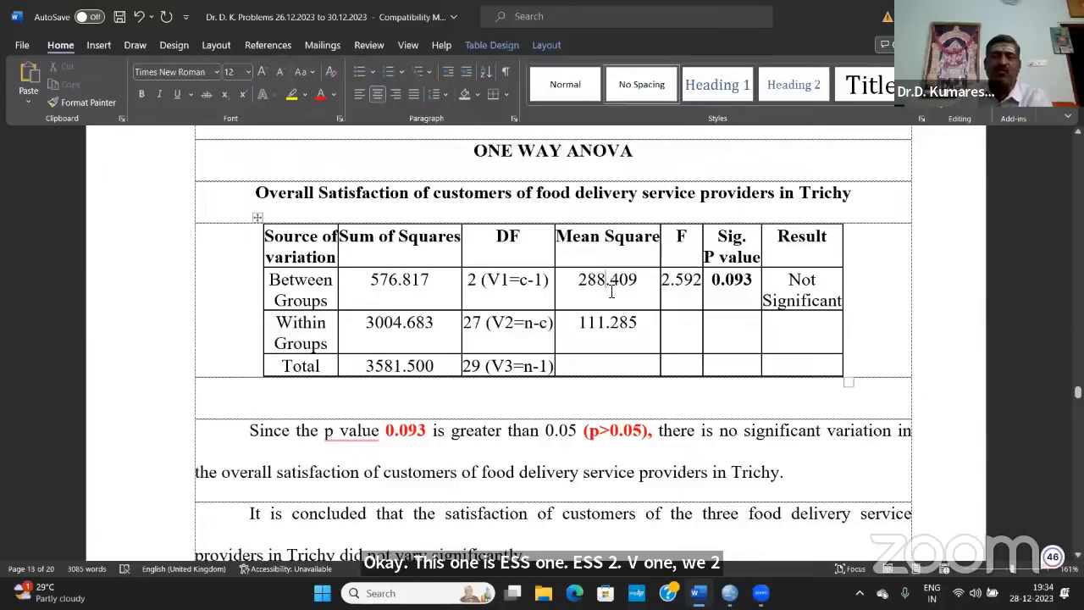
{"action": "left_click", "coordinate": [647, 292]}
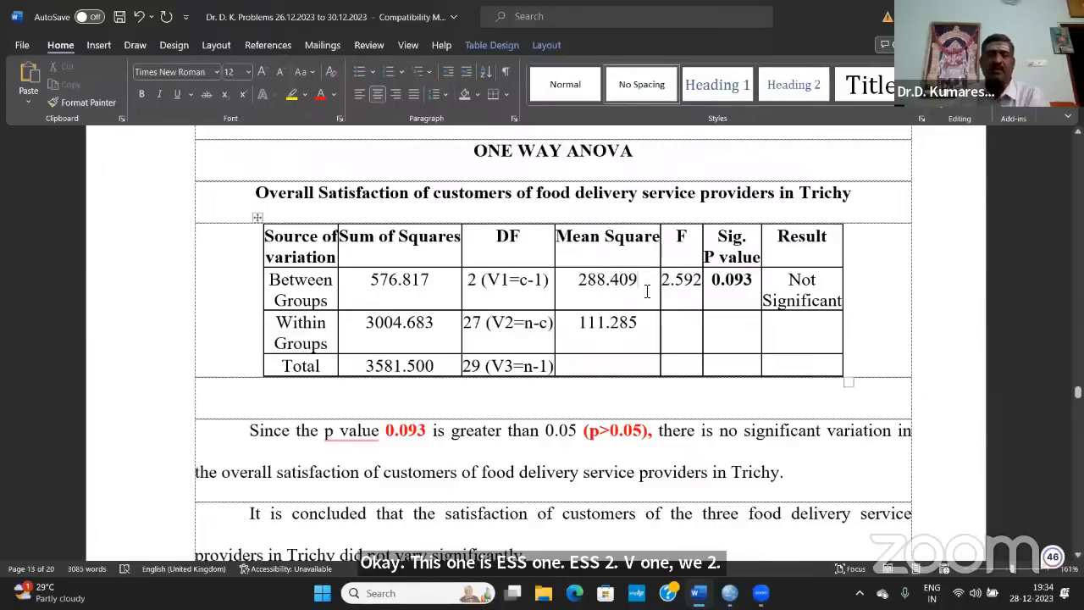
{"action": "key", "text": "Return"}
{"action": "type", "text": "MS"}
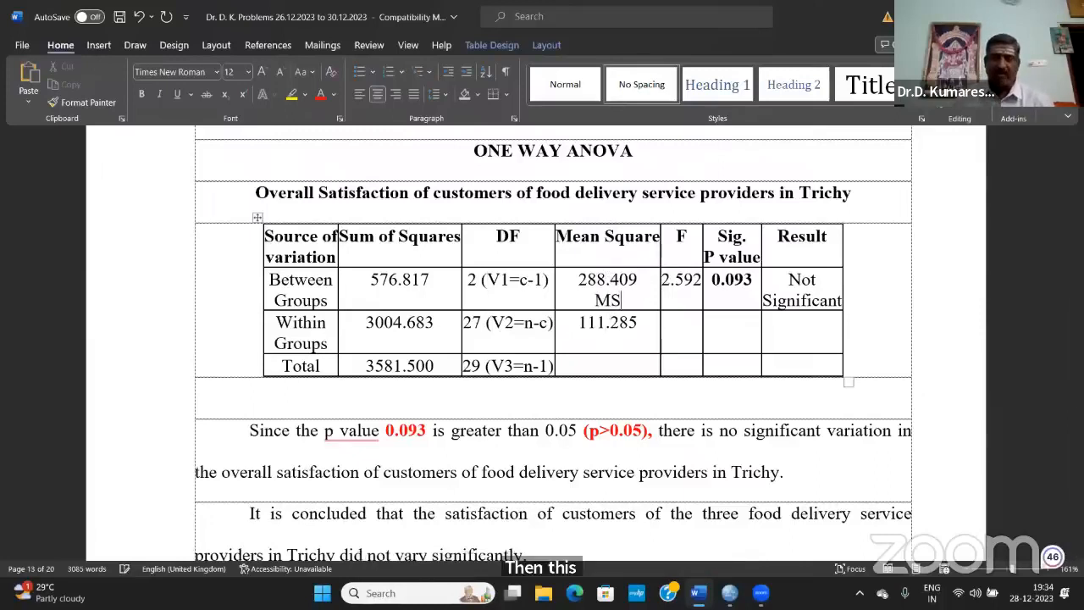
{"action": "type", "text": "1="}
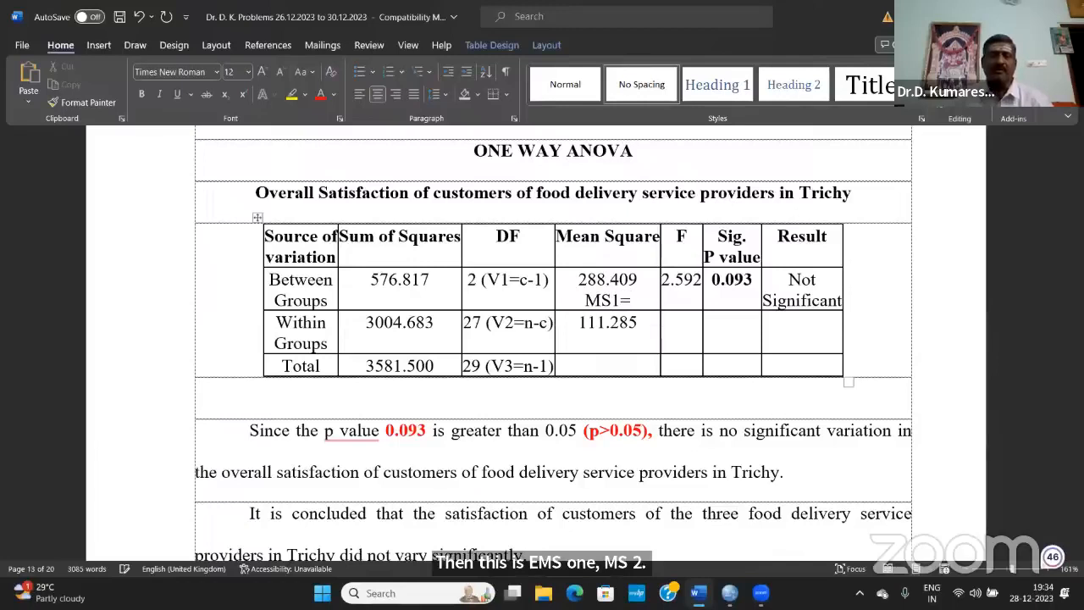
{"action": "type", "text": "SS1"}
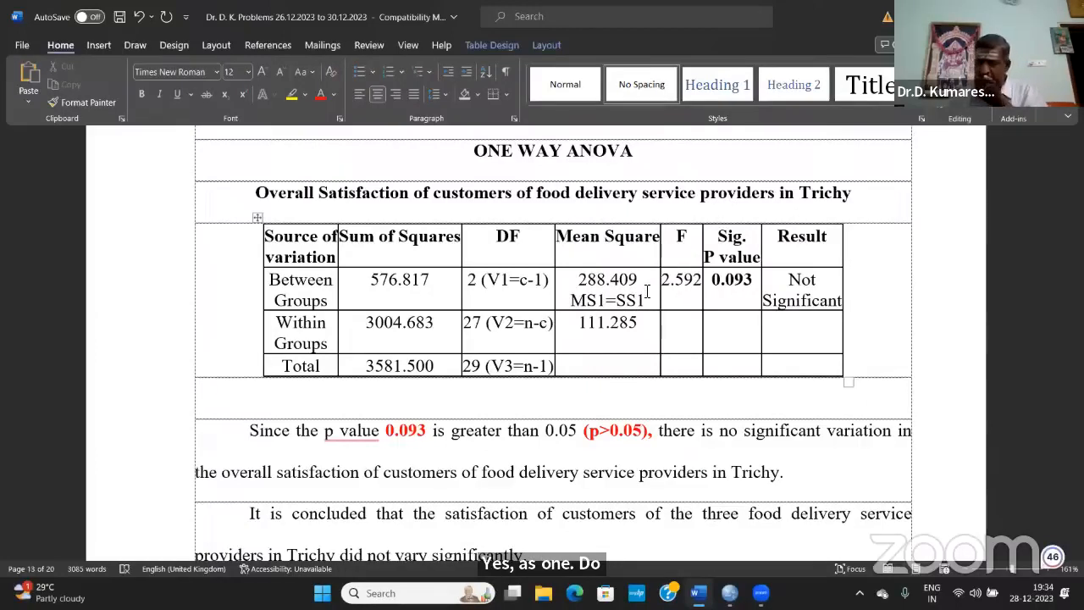
{"action": "type", "text": "/V"}
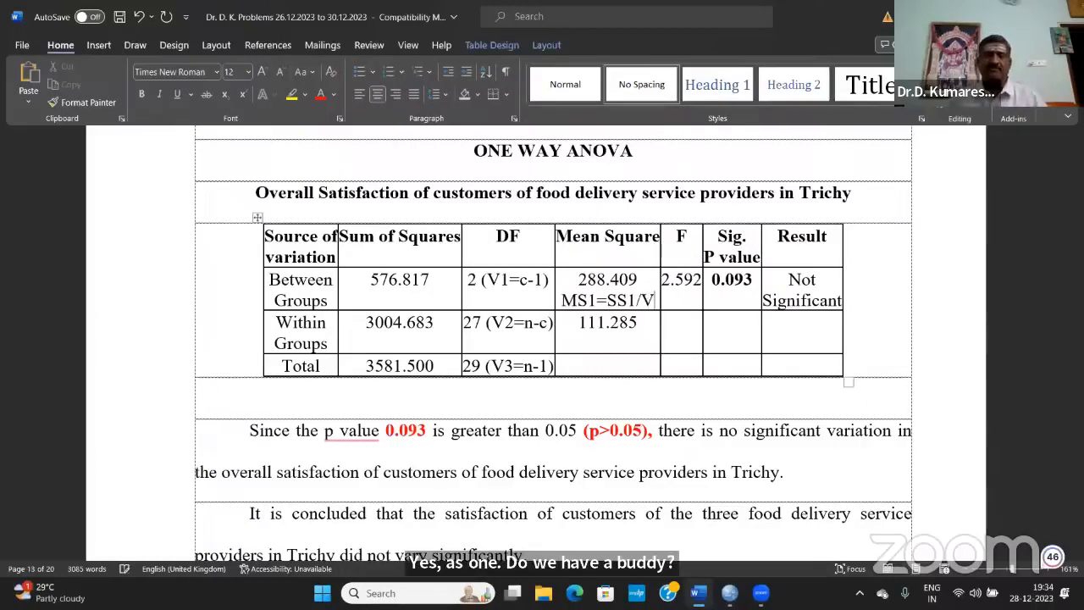
{"action": "type", "text": "1"}
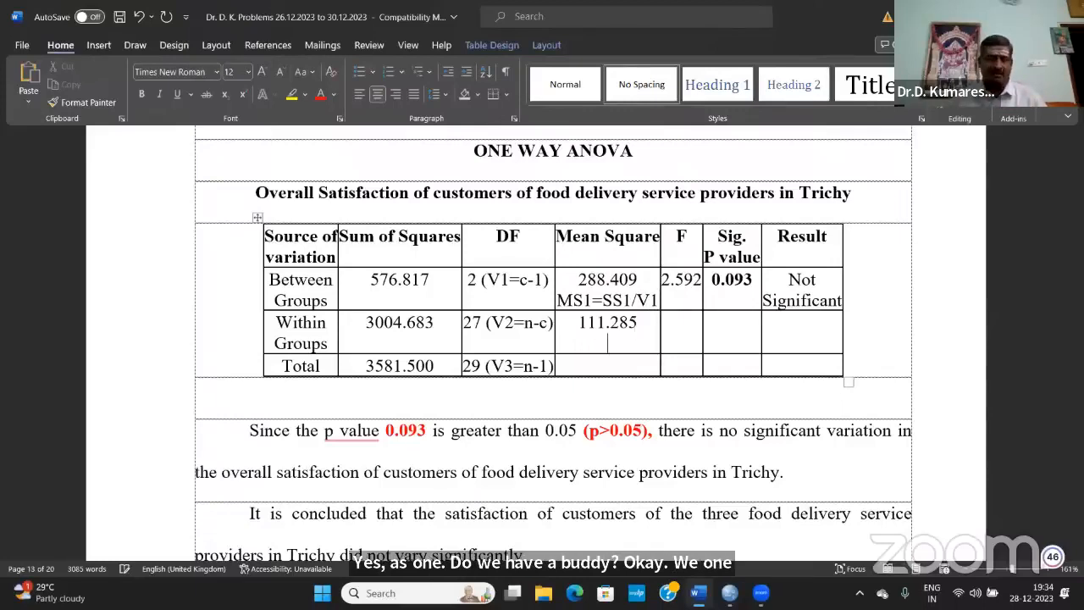
- Add MS2=SS2/V2 under the Within Groups mean square and enter MS1/MS2 in the F column of that row
{"action": "type", "text": "MS2"}
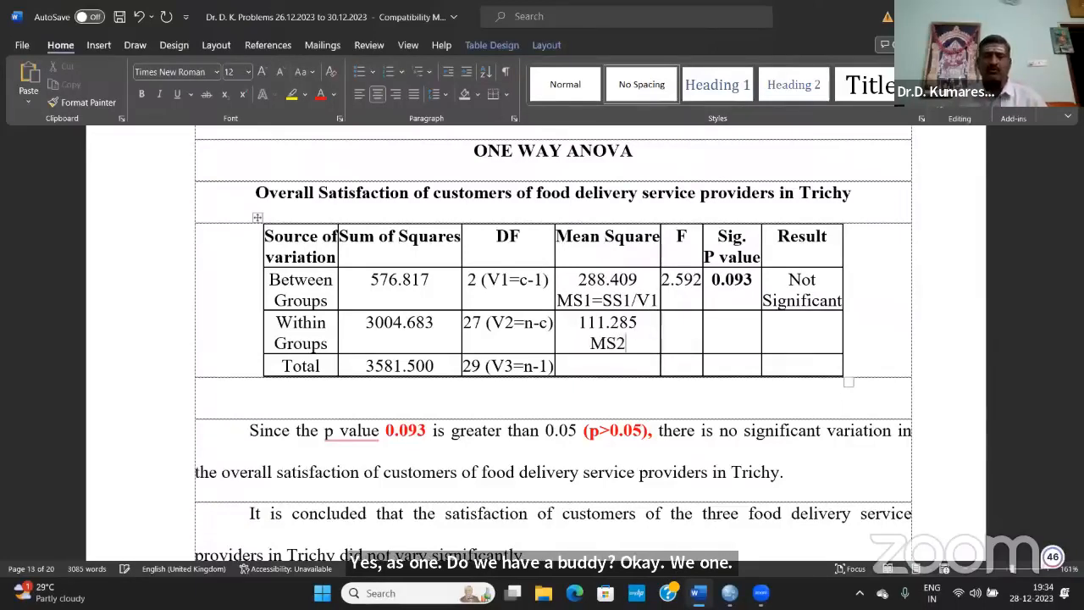
{"action": "type", "text": "=SS2"}
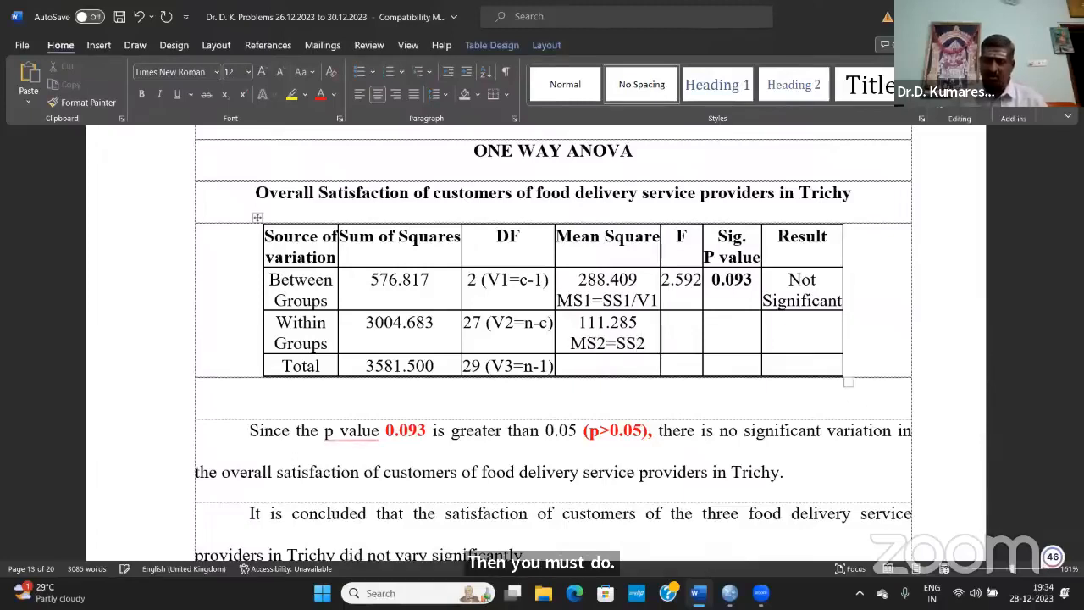
{"action": "type", "text": "/V2"}
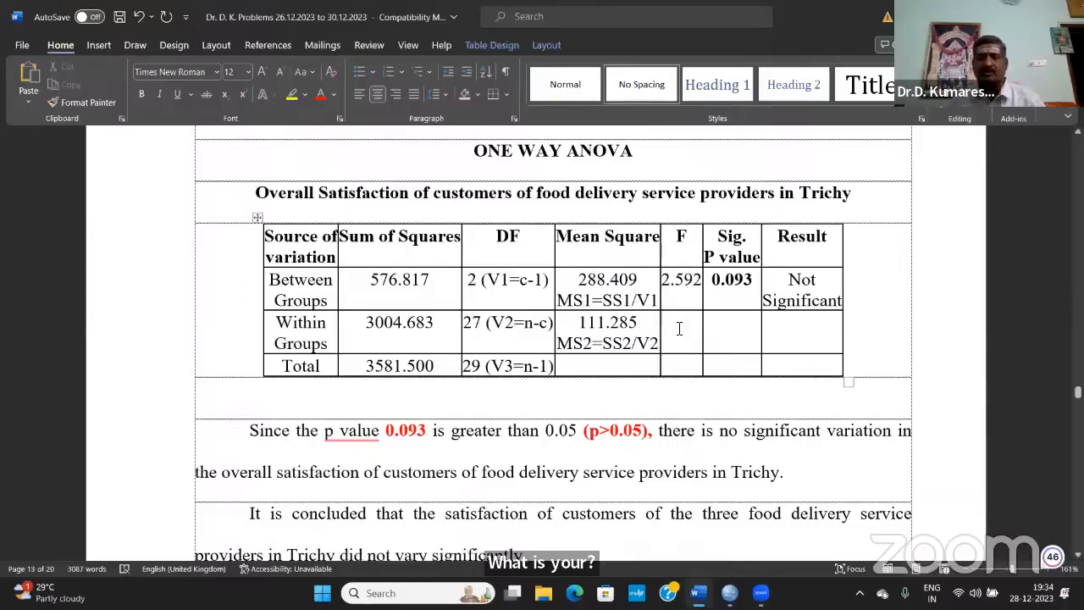
{"action": "type", "text": "M"}
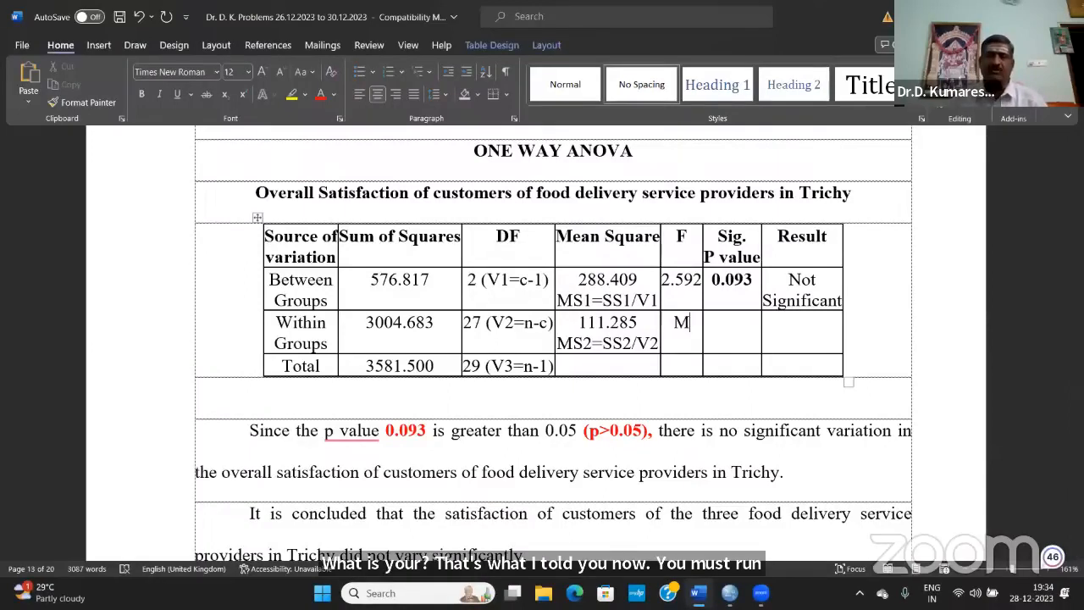
{"action": "type", "text": "S1/MS2"}
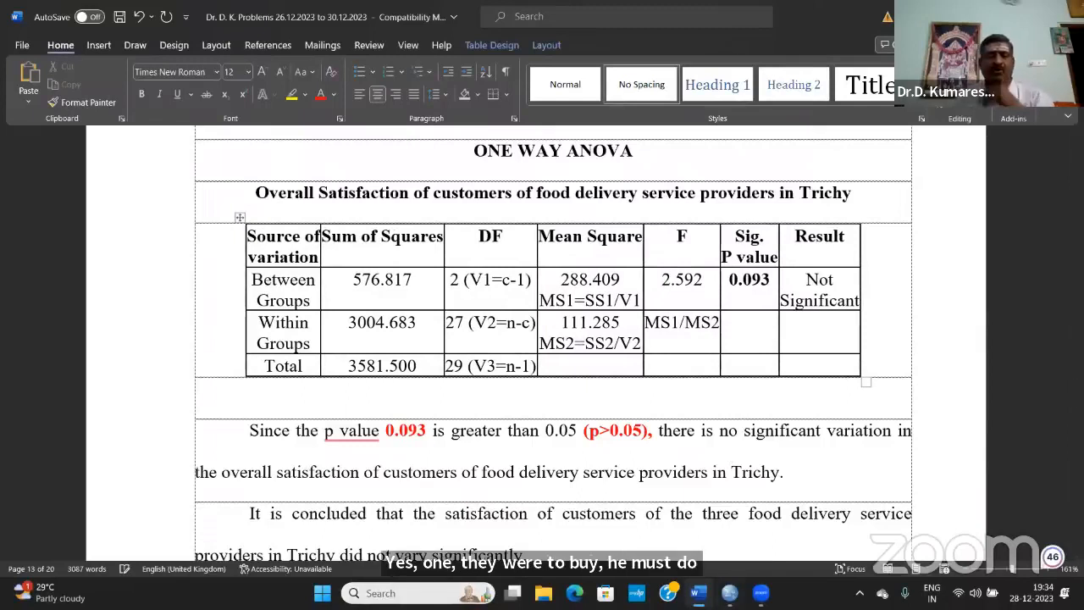
- Find and open the Windows Calculator app
{"action": "left_click", "coordinate": [414, 592]}
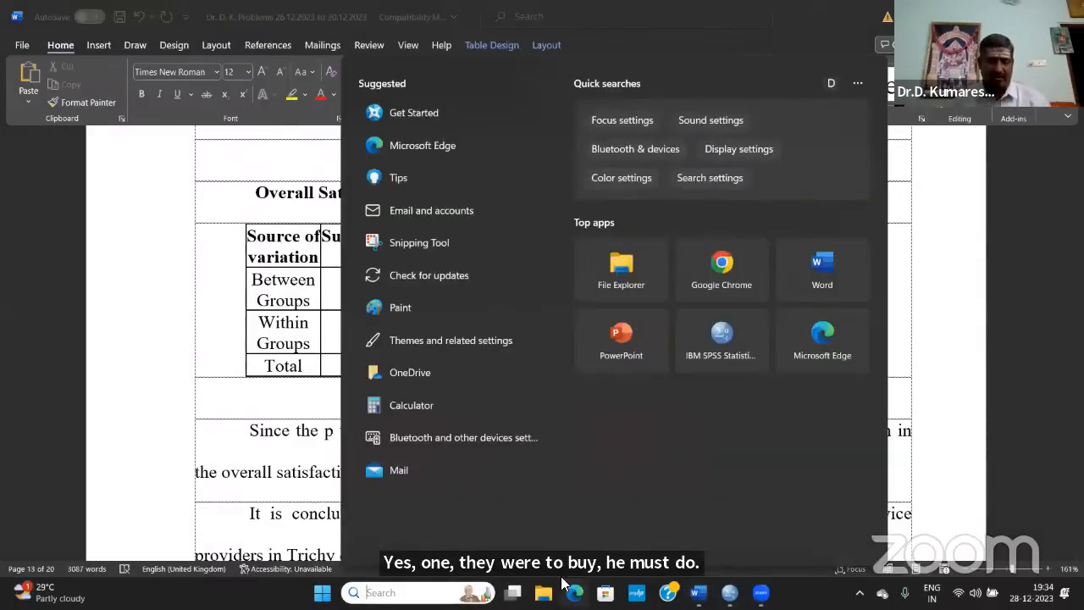
{"action": "type", "text": "CALC"}
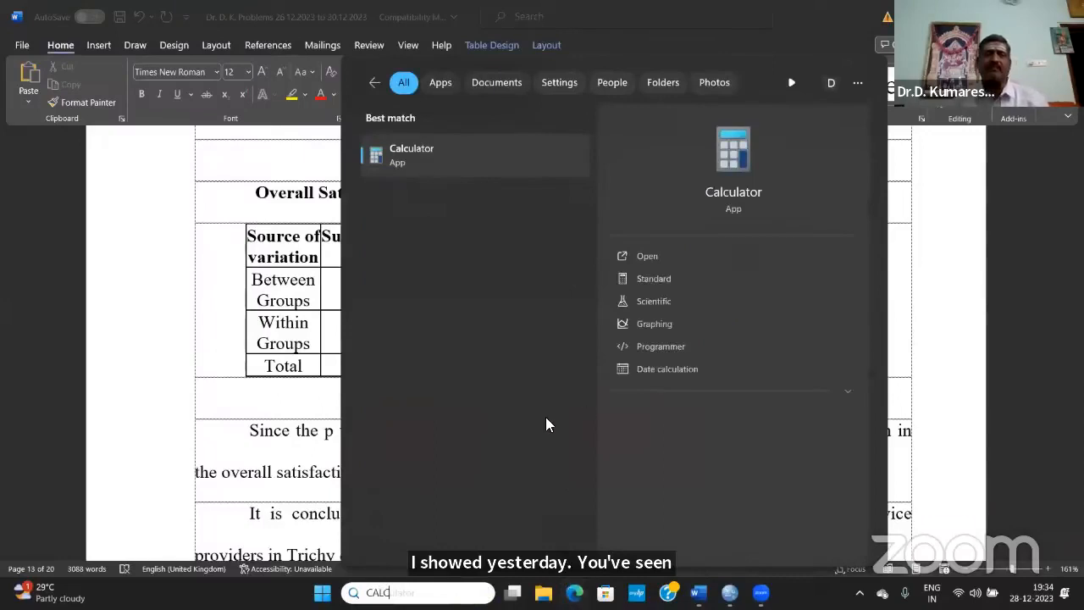
{"action": "left_click", "coordinate": [479, 155]}
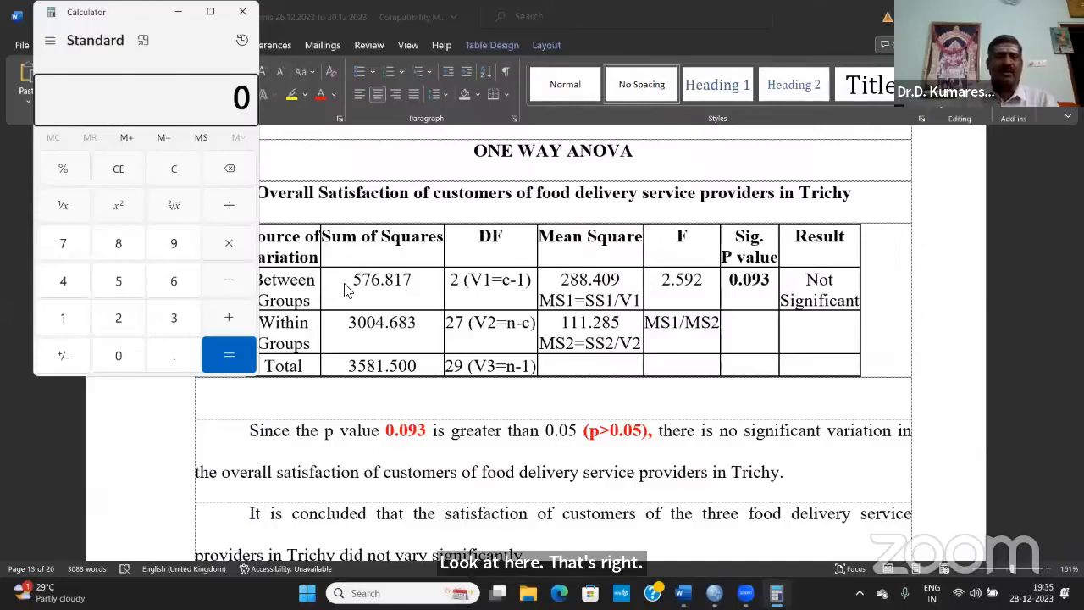
- Copy the Between Groups sum of squares, 576.817, from the table into Calculator and divide it by 2
{"action": "left_click", "coordinate": [379, 284]}
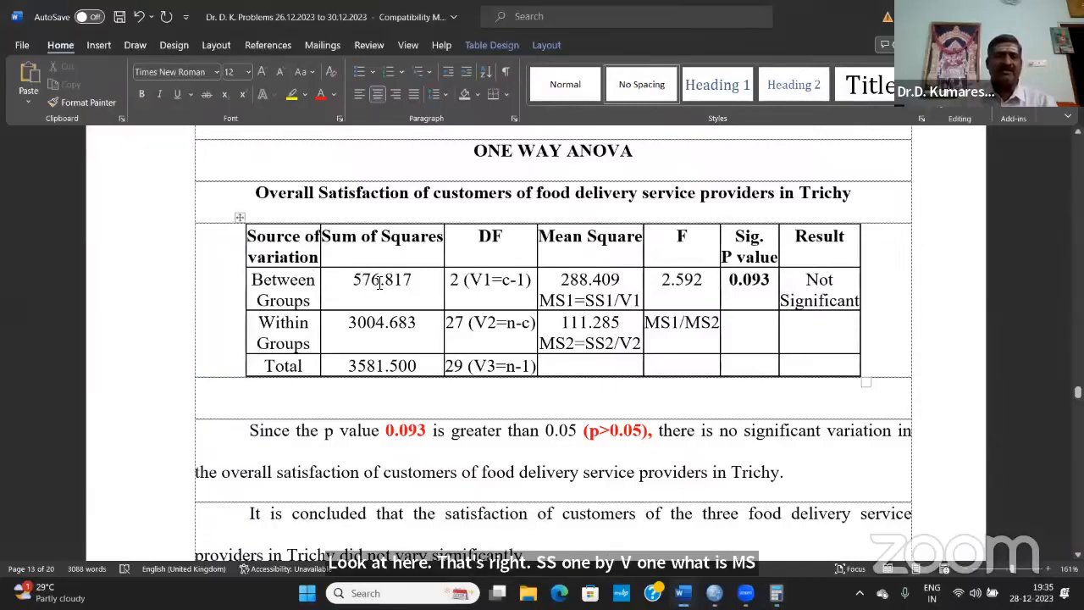
{"action": "left_click_drag", "start_coordinate": [347, 281], "coordinate": [435, 283]}
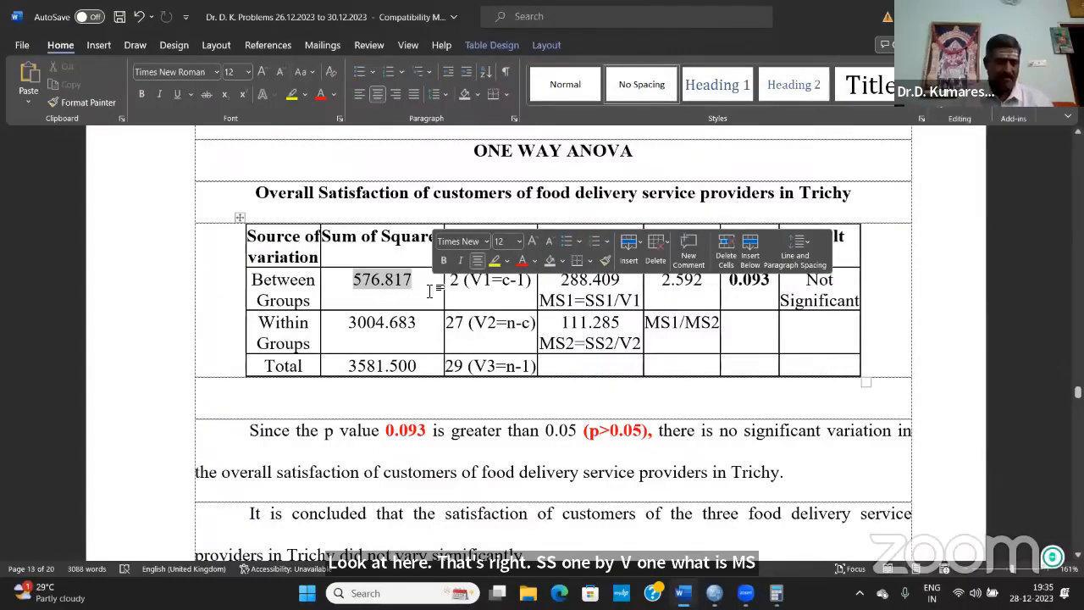
{"action": "key", "text": "ctrl+c"}
{"action": "key", "text": "alt+Tab"}
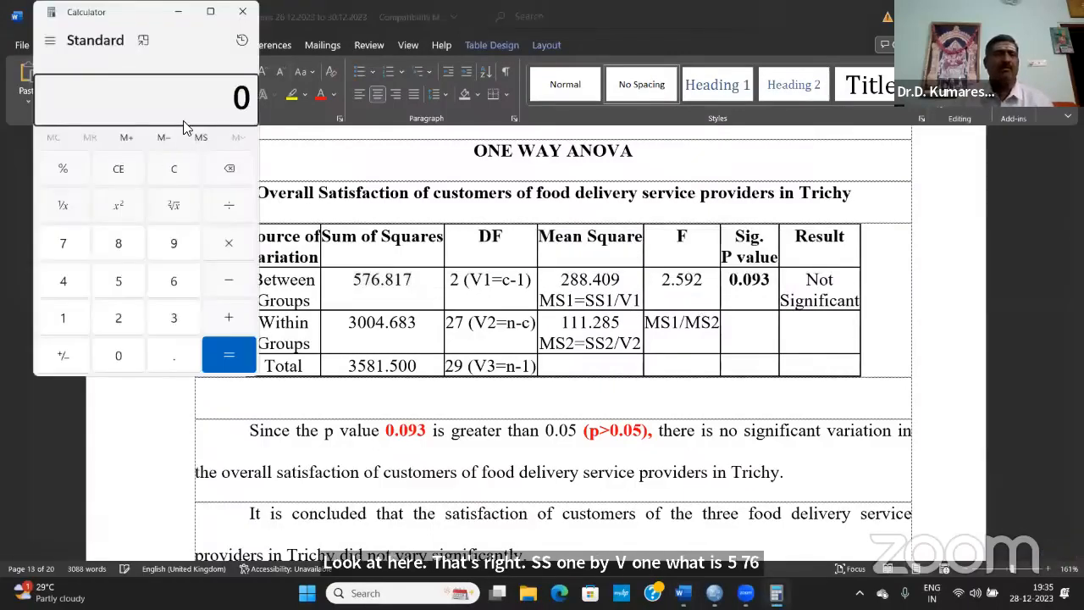
{"action": "key", "text": "ctrl+v"}
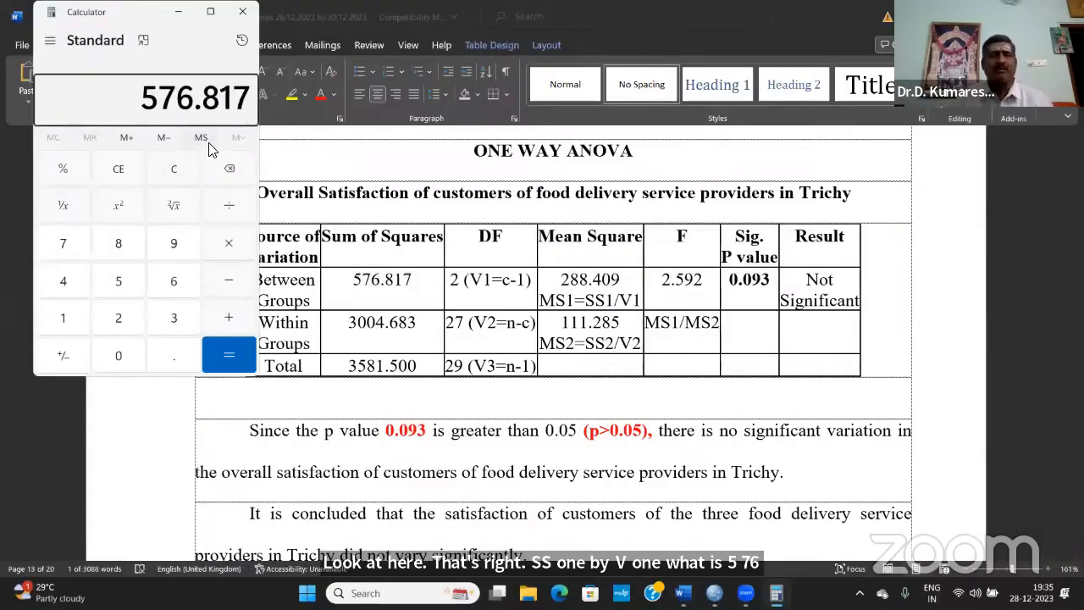
{"action": "left_click", "coordinate": [231, 201]}
{"action": "left_click", "coordinate": [118, 318]}
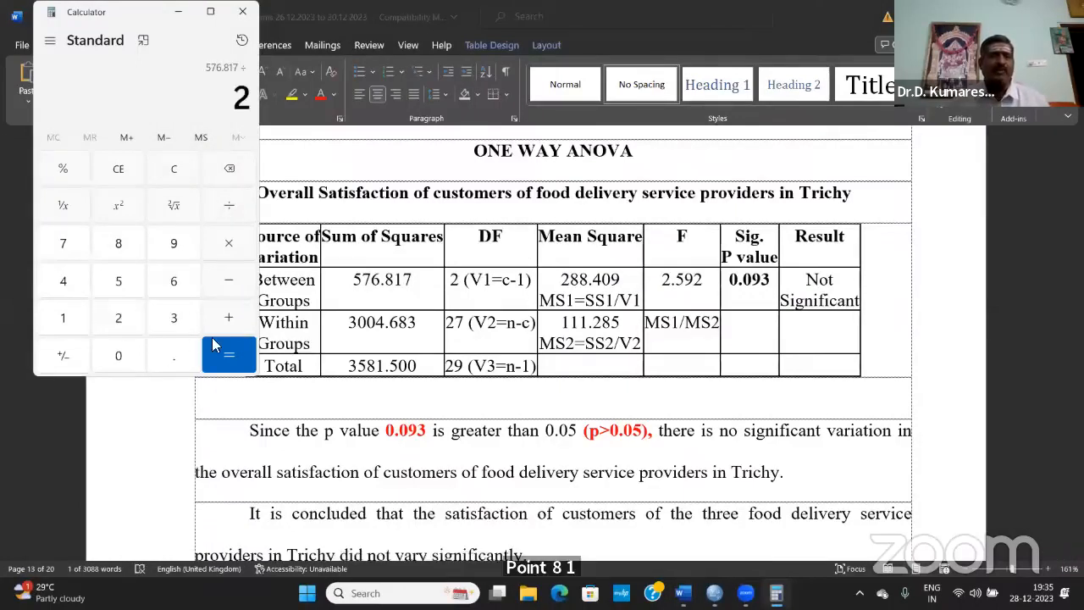
{"action": "left_click", "coordinate": [232, 353]}
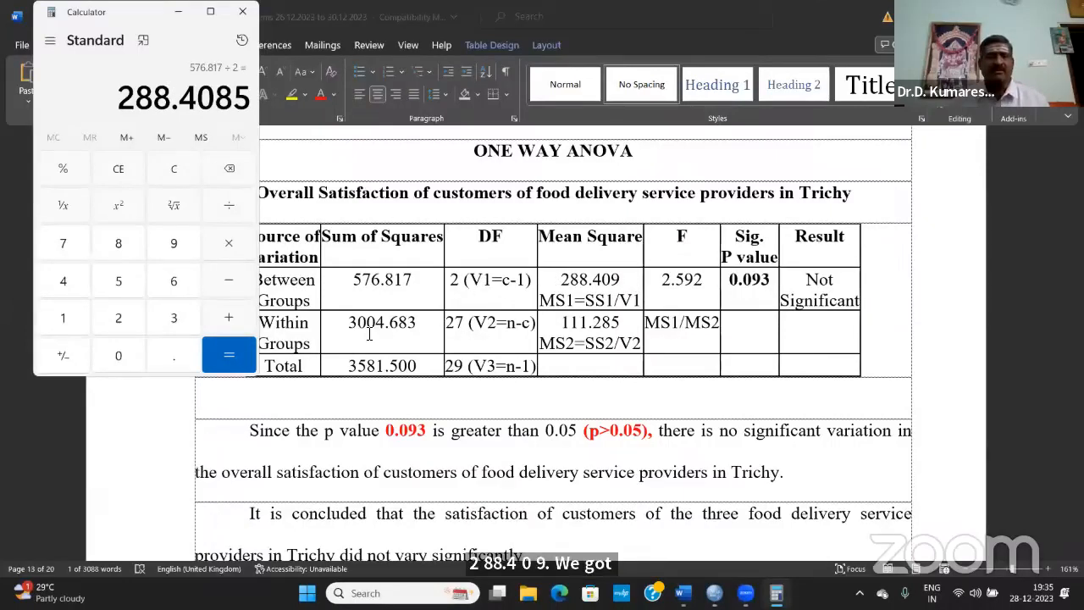
- Copy the Within Groups sum of squares, 3004.683, from the table into the cleared Calculator and divide it by 27
{"action": "left_click", "coordinate": [333, 323]}
{"action": "left_click_drag", "start_coordinate": [347, 322], "coordinate": [429, 327]}
{"action": "key", "text": "alt+Tab"}
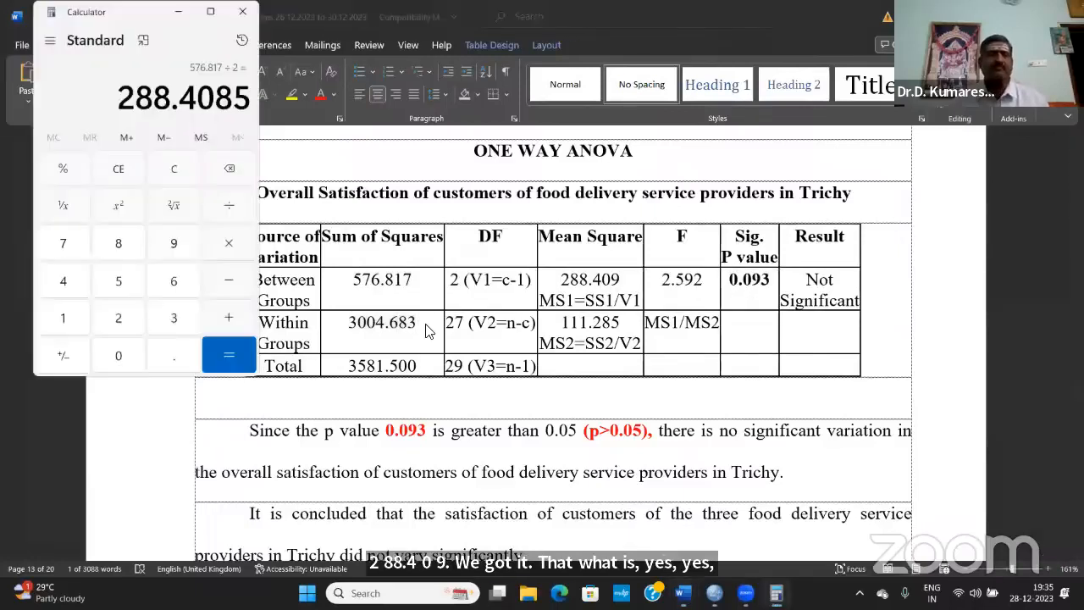
{"action": "left_click", "coordinate": [118, 173]}
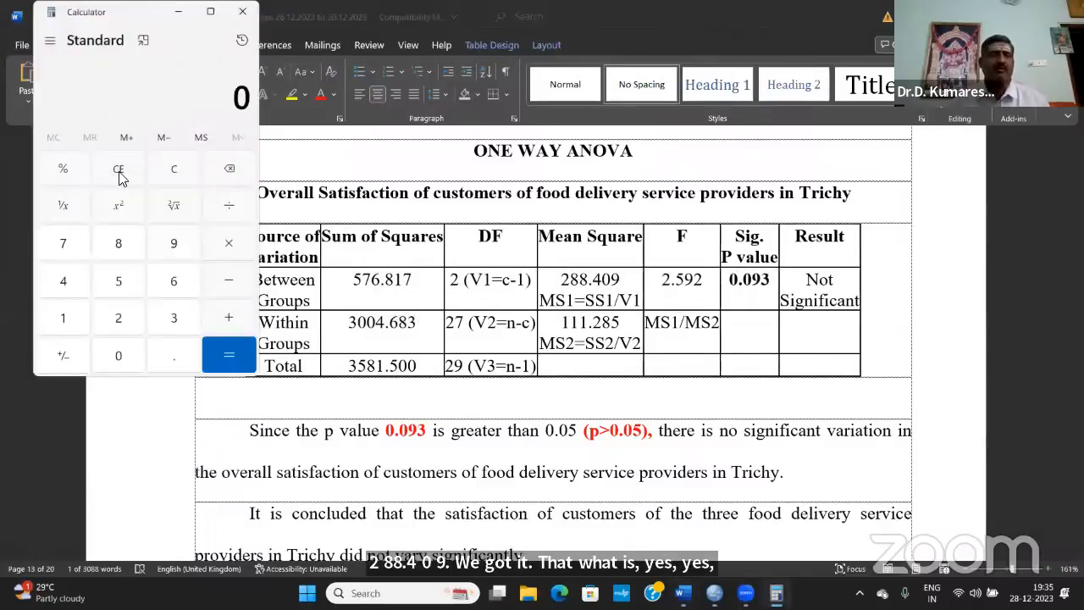
{"action": "key", "text": "ctrl+v"}
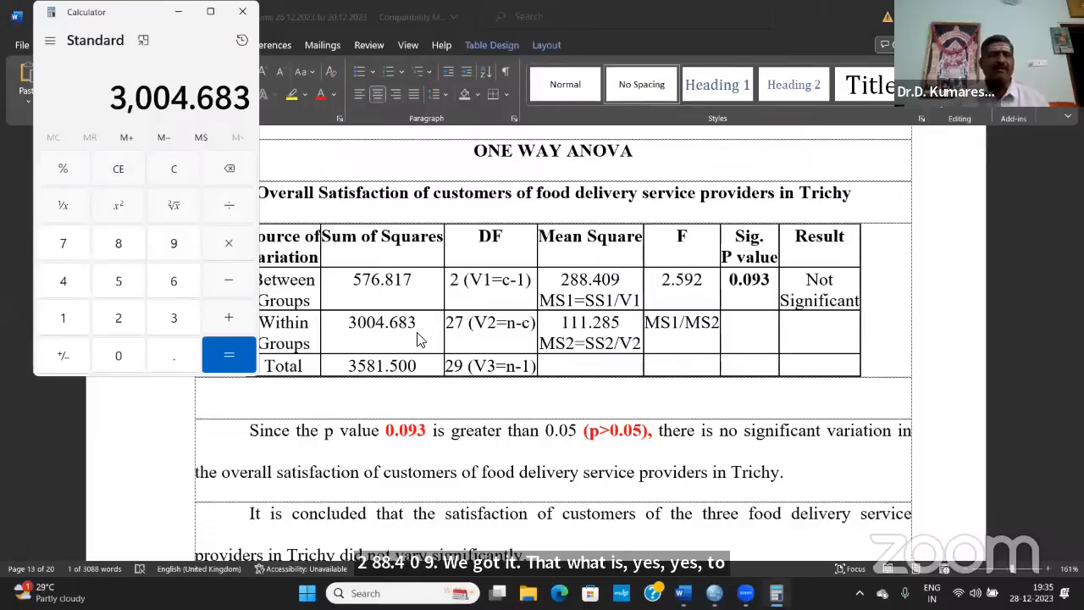
{"action": "left_click", "coordinate": [236, 209]}
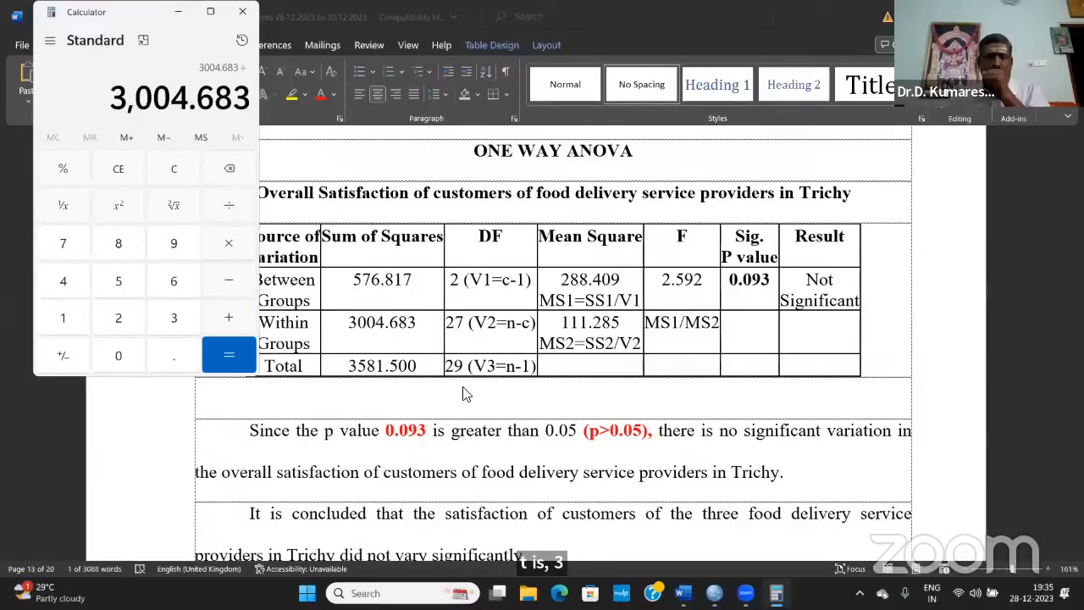
{"action": "left_click", "coordinate": [120, 320]}
{"action": "left_click", "coordinate": [59, 244]}
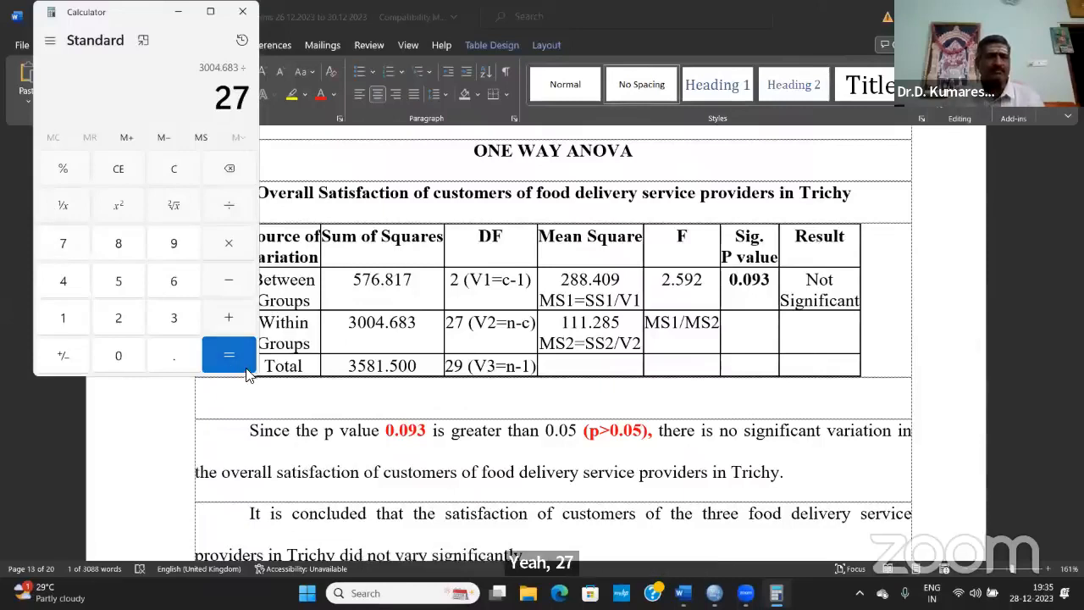
{"action": "left_click", "coordinate": [237, 359]}
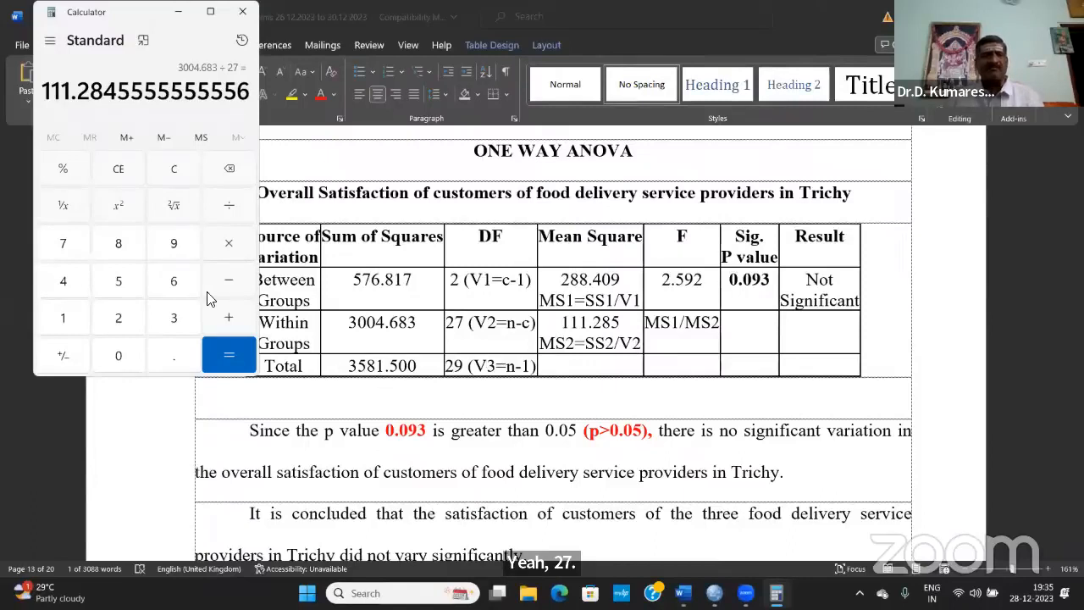
- Clear Calculator and copy the Between Groups mean square, 288.409, from the Word table into it
{"action": "left_click", "coordinate": [117, 168]}
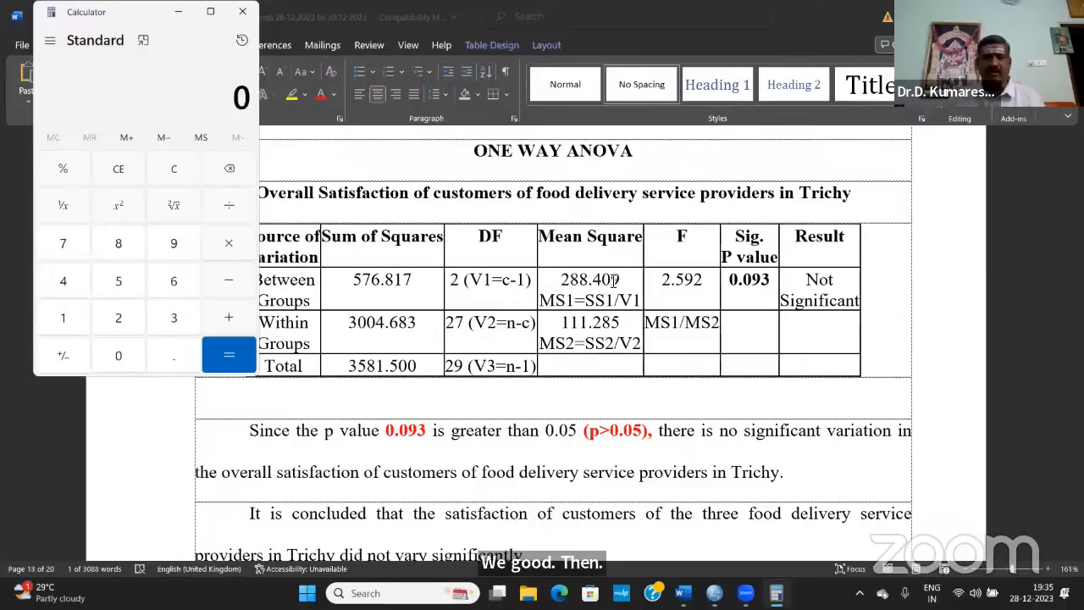
{"action": "left_click", "coordinate": [551, 281]}
{"action": "left_click_drag", "start_coordinate": [548, 281], "coordinate": [628, 281]}
{"action": "key", "text": "ctrl+c"}
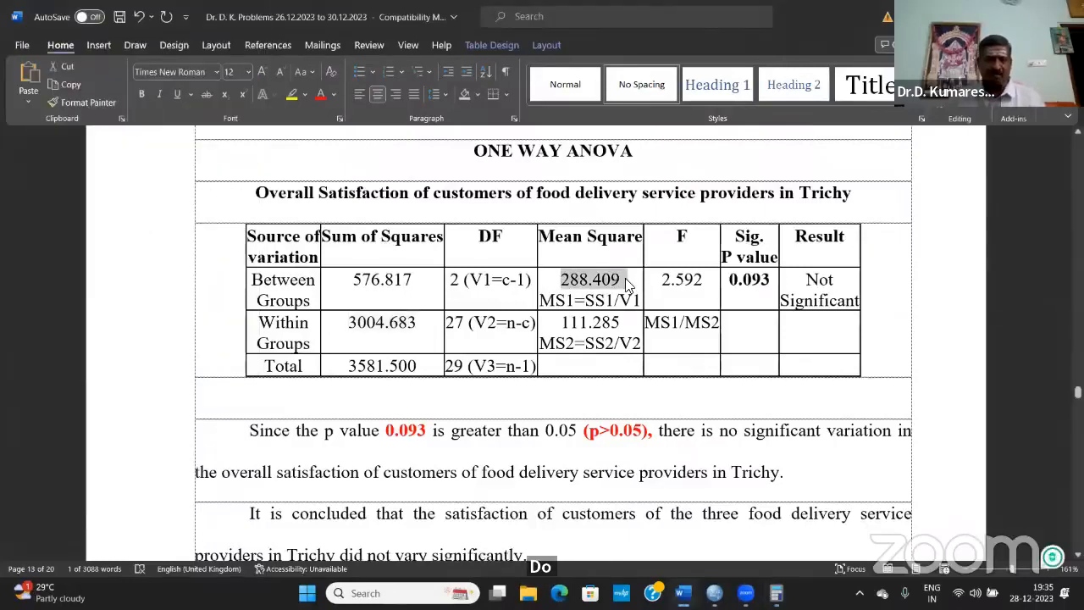
{"action": "key", "text": "alt+Tab"}
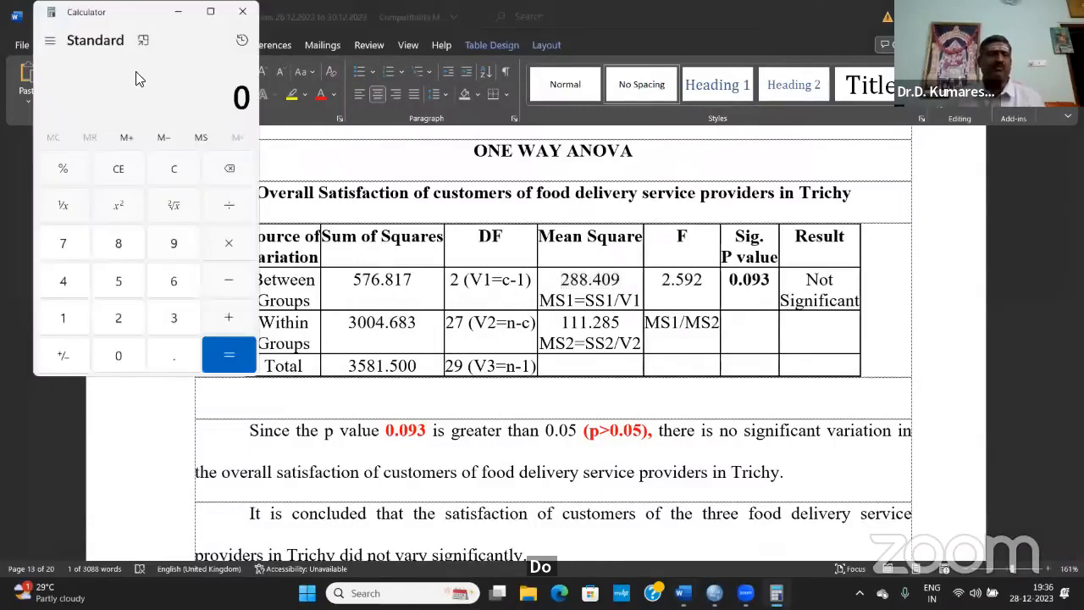
{"action": "key", "text": "ctrl+v"}
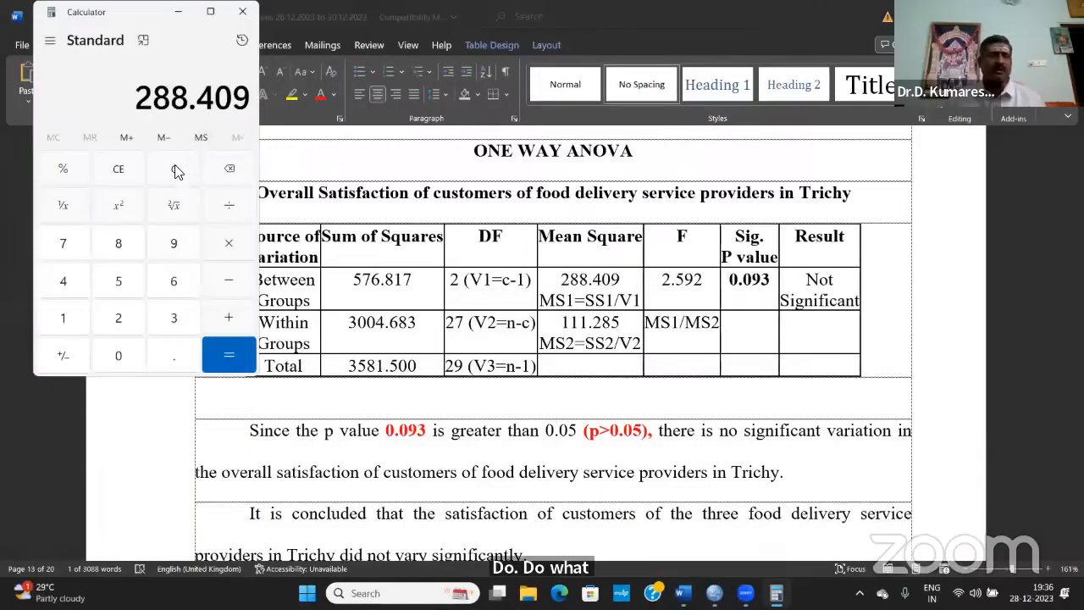
- Divide the Calculator value by the Within Groups mean square, 111.285, copied from the Word table
{"action": "left_click", "coordinate": [237, 207]}
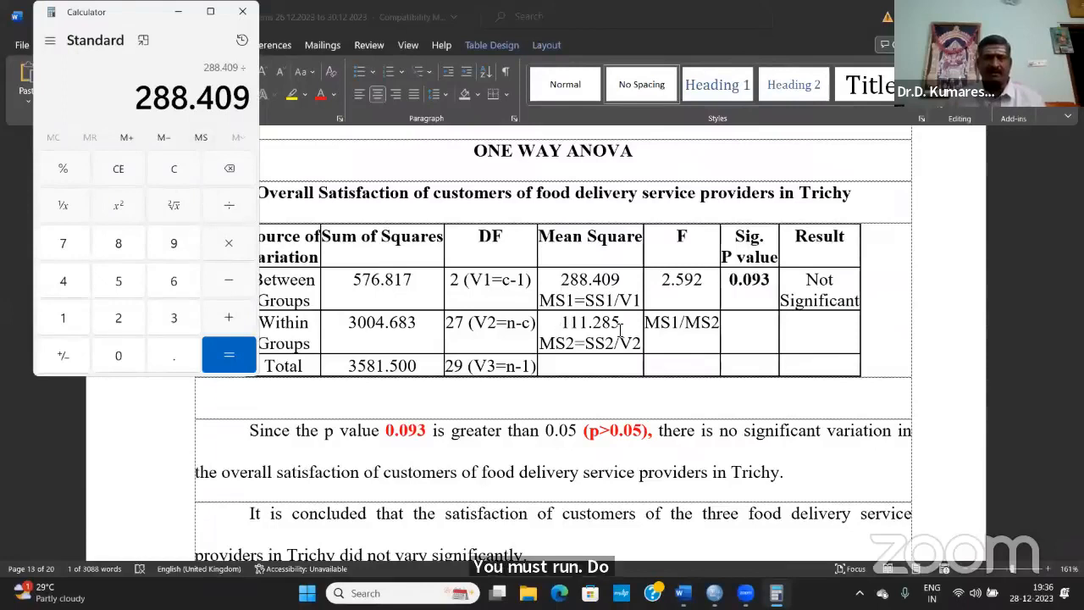
{"action": "key", "text": "alt+Tab"}
{"action": "left_click_drag", "start_coordinate": [559, 327], "coordinate": [628, 327]}
{"action": "key", "text": "ctrl+c"}
{"action": "key", "text": "alt+Tab"}
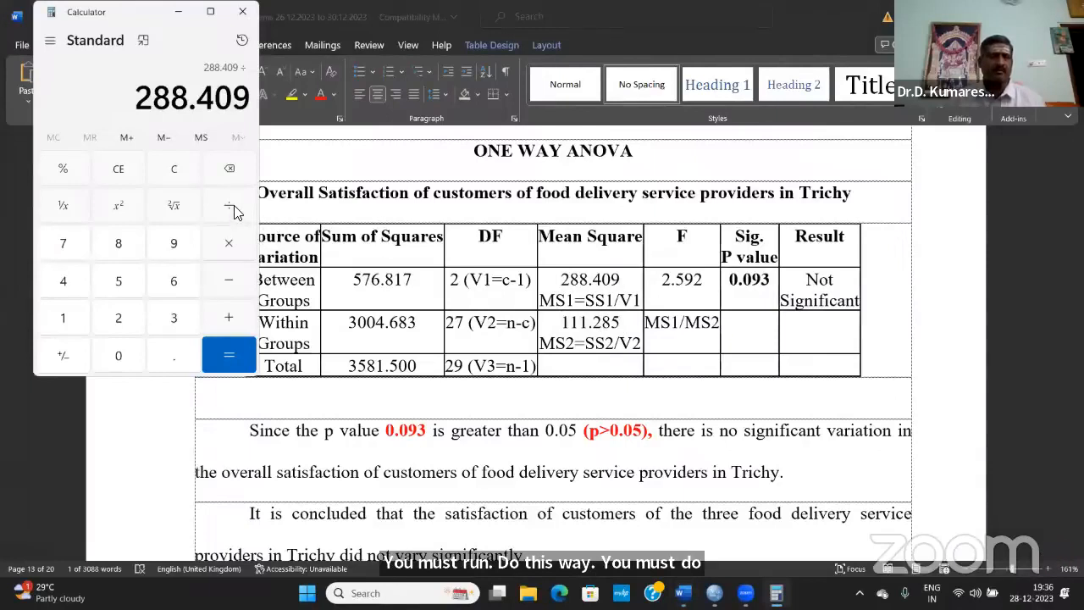
{"action": "key", "text": "ctrl+v"}
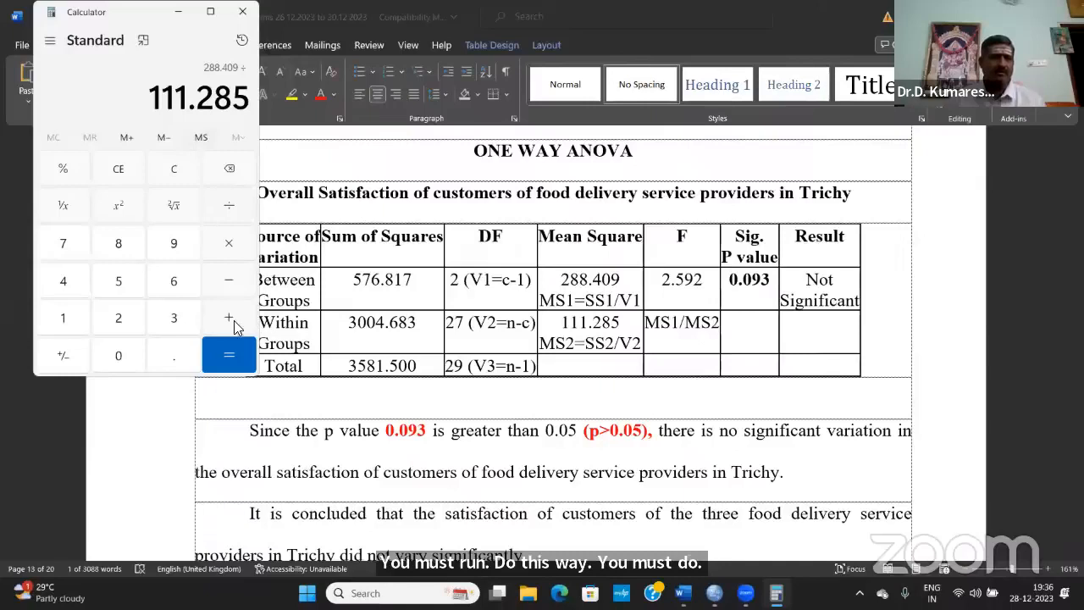
{"action": "left_click", "coordinate": [219, 360]}
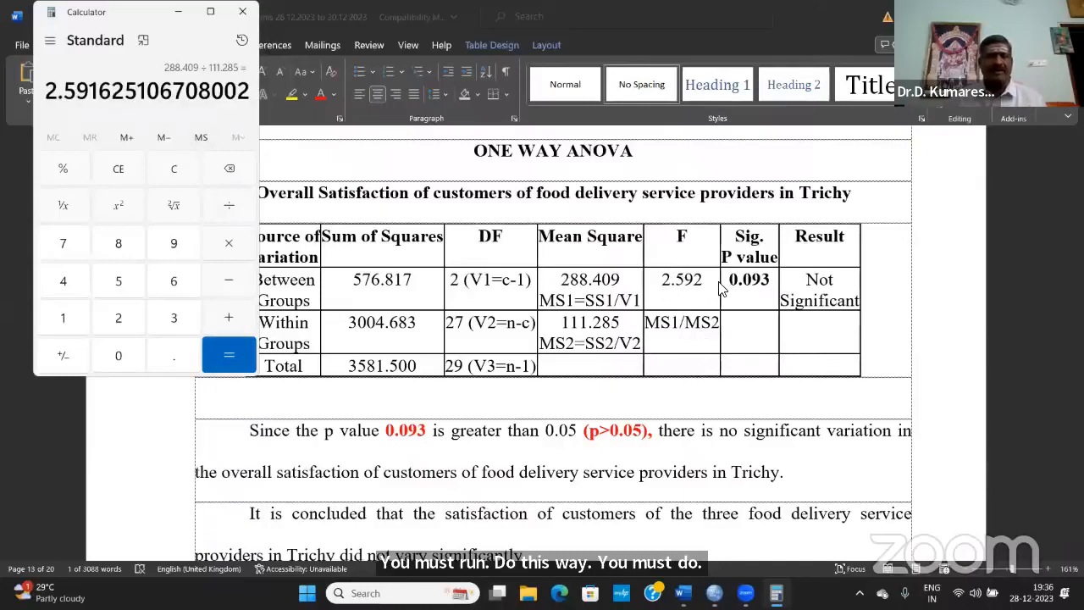
- Switch back to the Word document and examine the MS1/MS2 formula and the p value in the ANOVA table
{"action": "key", "text": "alt+Tab"}
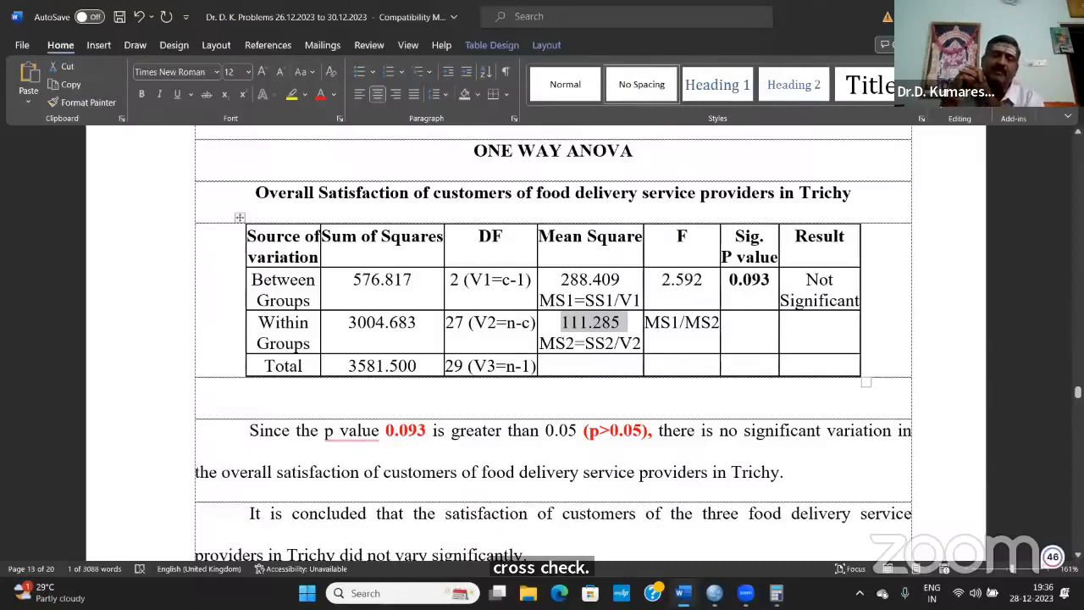
{"action": "key", "text": "Tab"}
{"action": "key", "text": "Tab"}
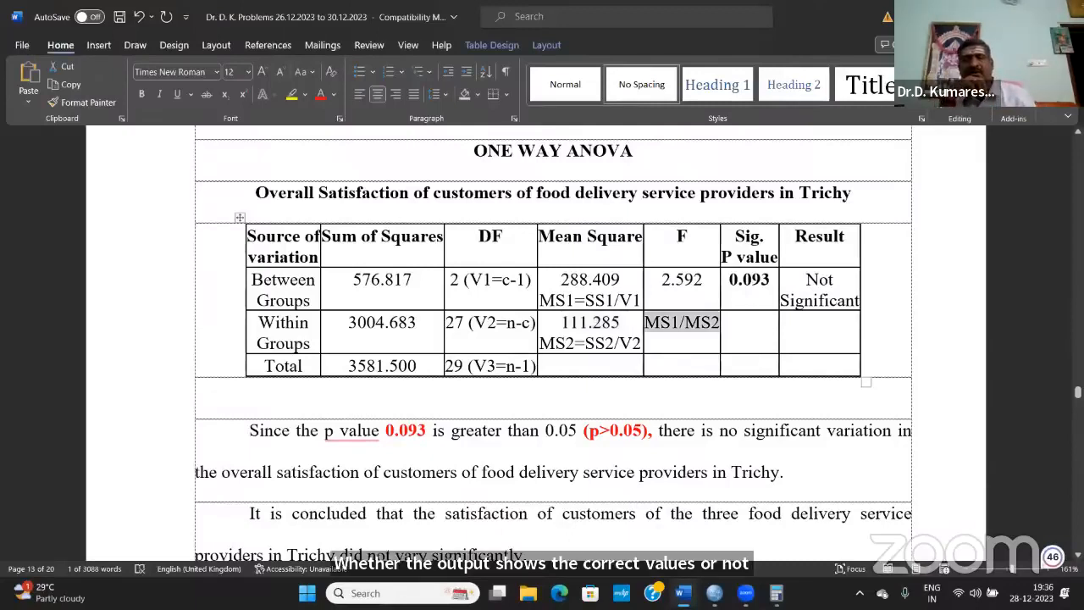
{"action": "key", "text": "shift+Tab"}
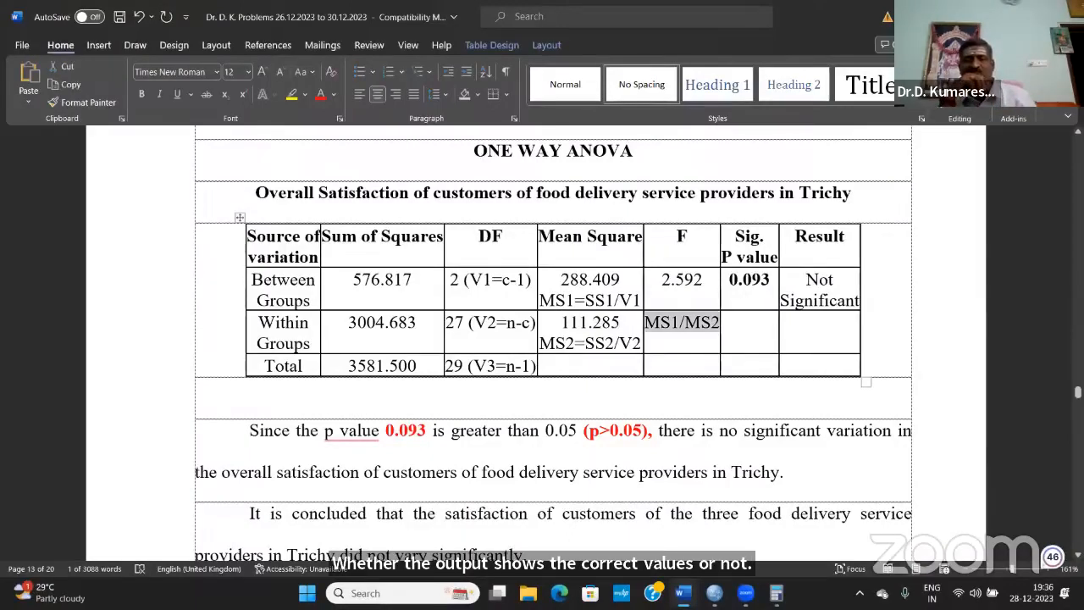
{"action": "left_click", "coordinate": [742, 279]}
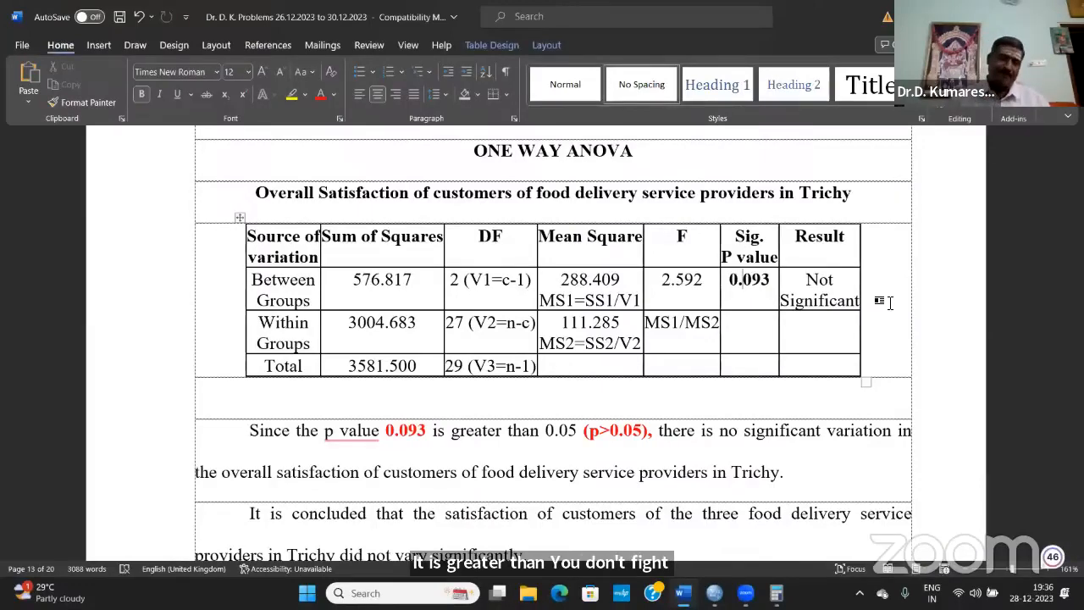
{"action": "scroll", "coordinate": [703, 174], "scroll_direction": "up", "scroll_amount": 3}
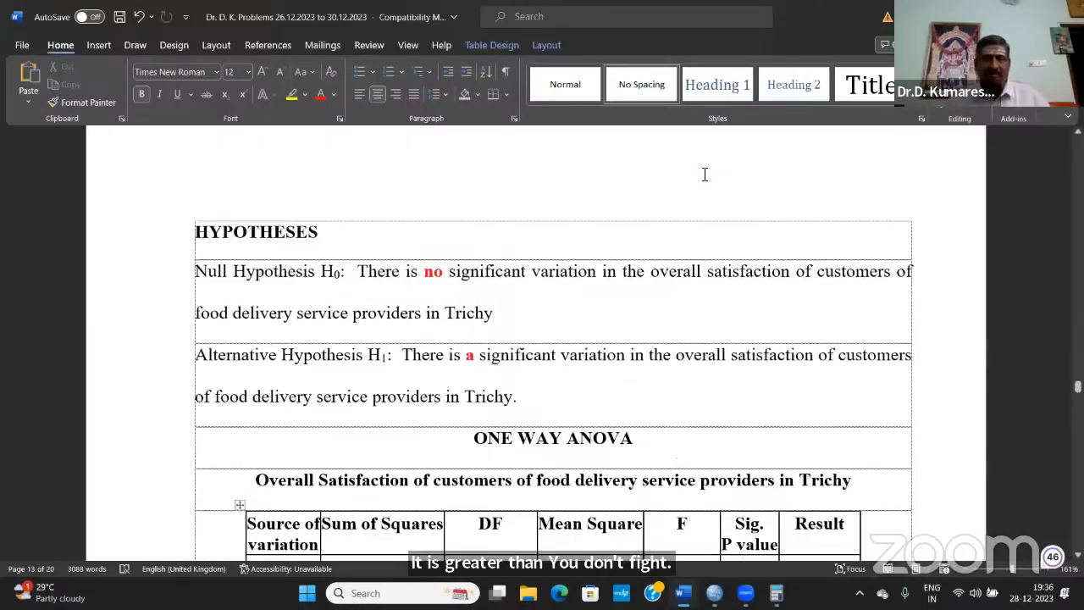
{"action": "scroll", "coordinate": [765, 280], "scroll_direction": "down", "scroll_amount": 3}
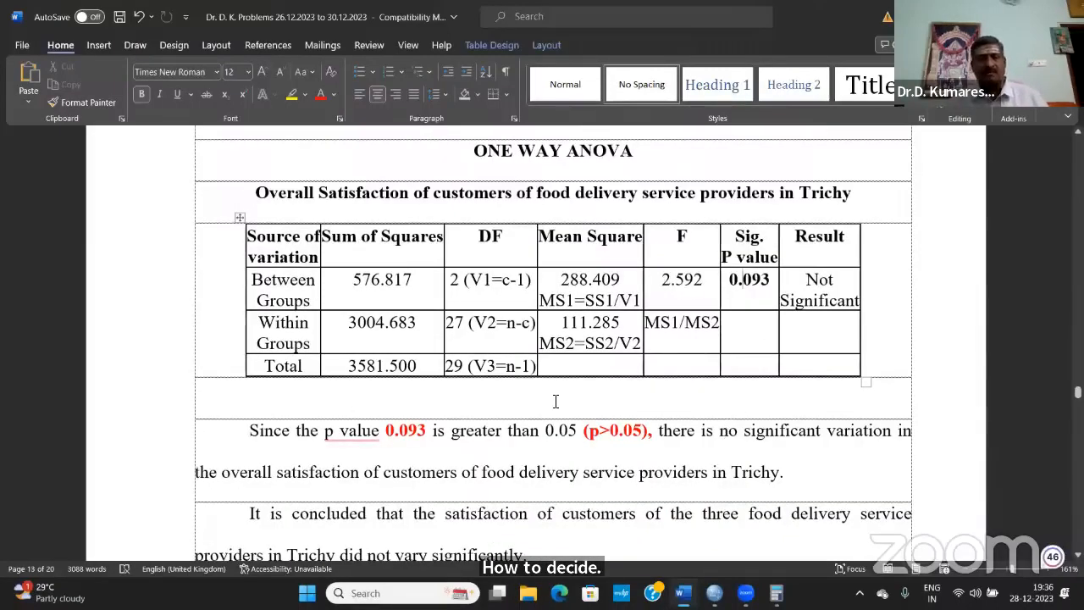
{"action": "left_click", "coordinate": [529, 396]}
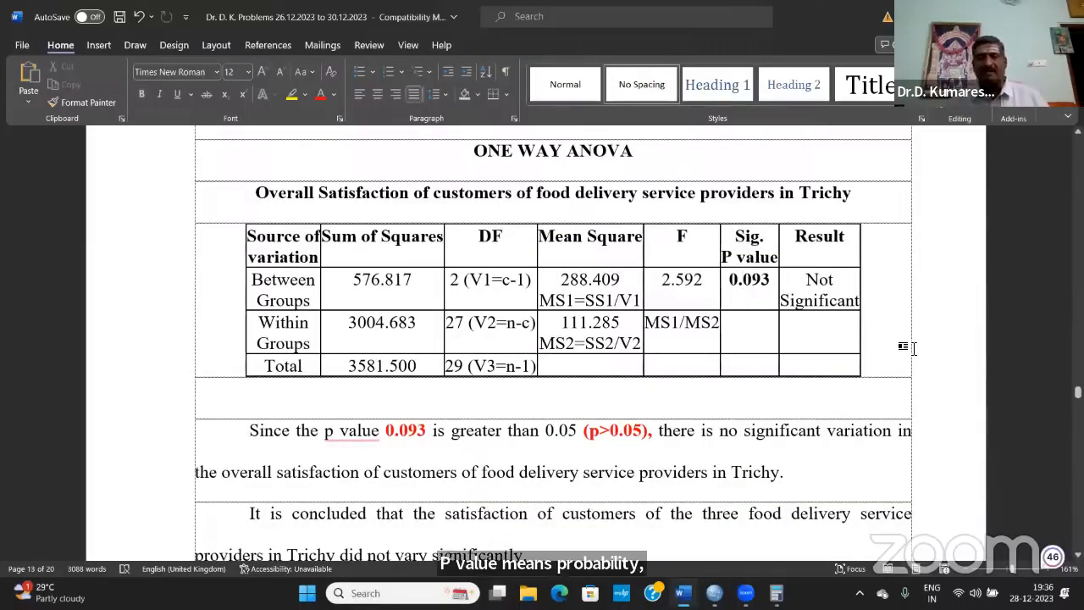
- Compare the null and alternative hypotheses with the p value and the Result cell of the ANOVA table
{"action": "scroll", "coordinate": [912, 347], "scroll_direction": "up", "scroll_amount": 1}
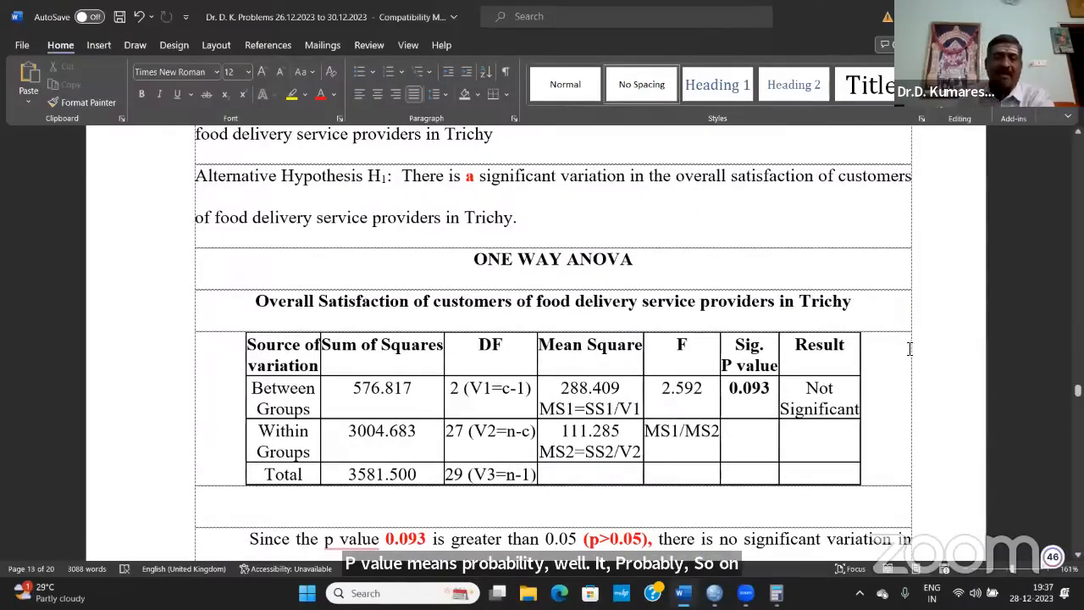
{"action": "scroll", "coordinate": [906, 347], "scroll_direction": "up", "scroll_amount": 1}
{"action": "scroll", "coordinate": [623, 199], "scroll_direction": "up", "scroll_amount": 1}
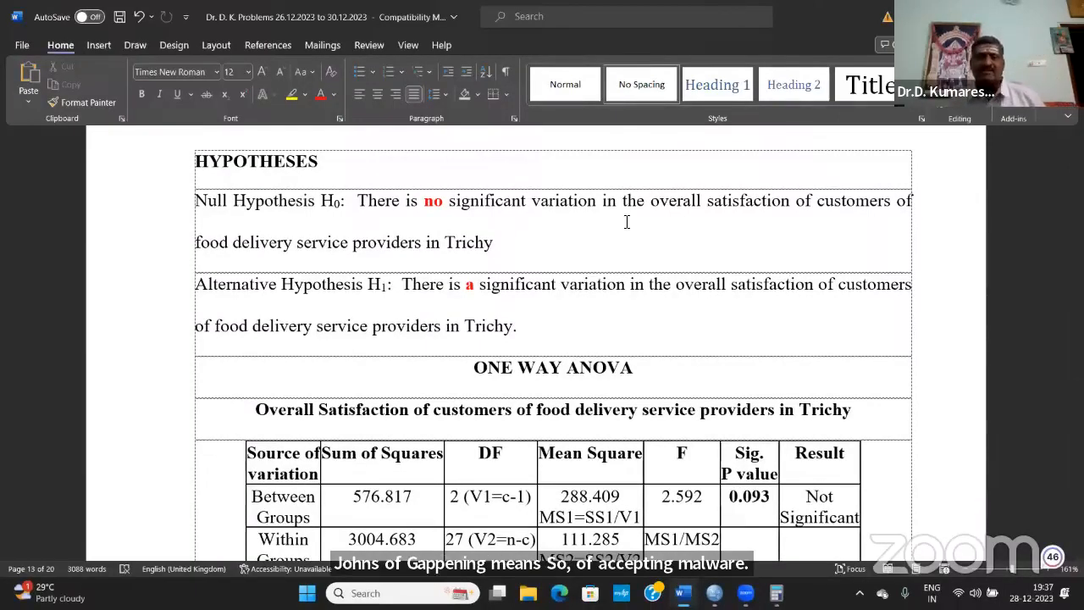
{"action": "scroll", "coordinate": [649, 306], "scroll_direction": "down", "scroll_amount": 3}
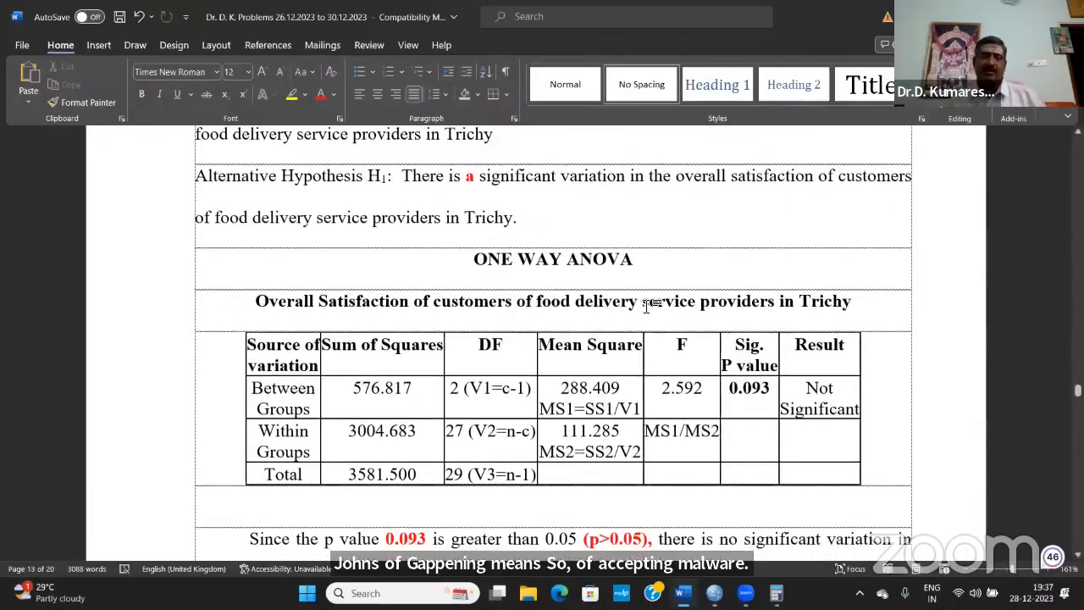
{"action": "scroll", "coordinate": [648, 306], "scroll_direction": "down", "scroll_amount": 2}
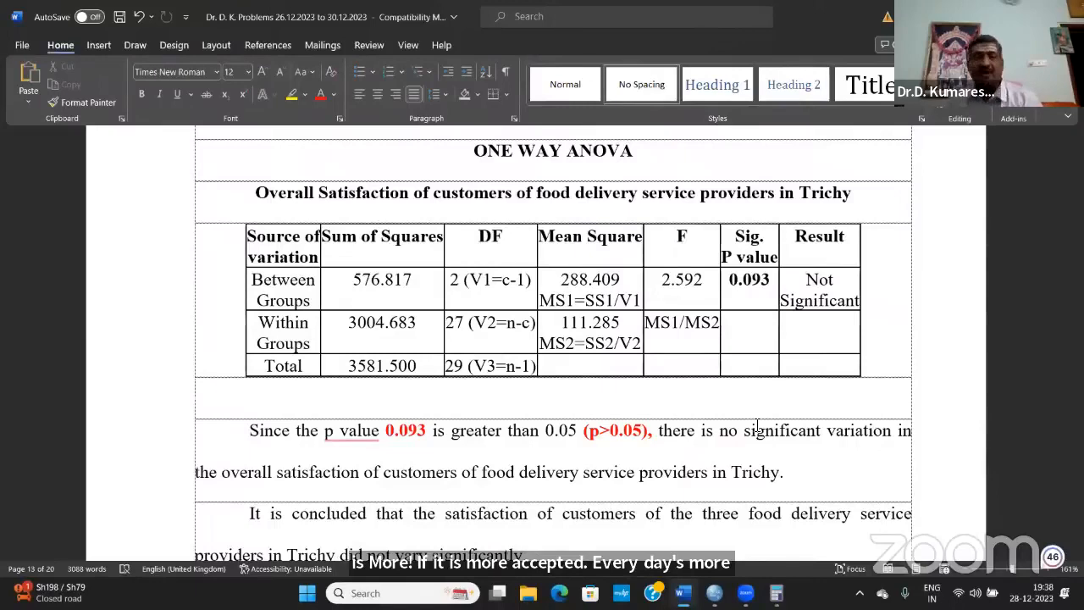
{"action": "scroll", "coordinate": [756, 426], "scroll_direction": "up", "scroll_amount": 5}
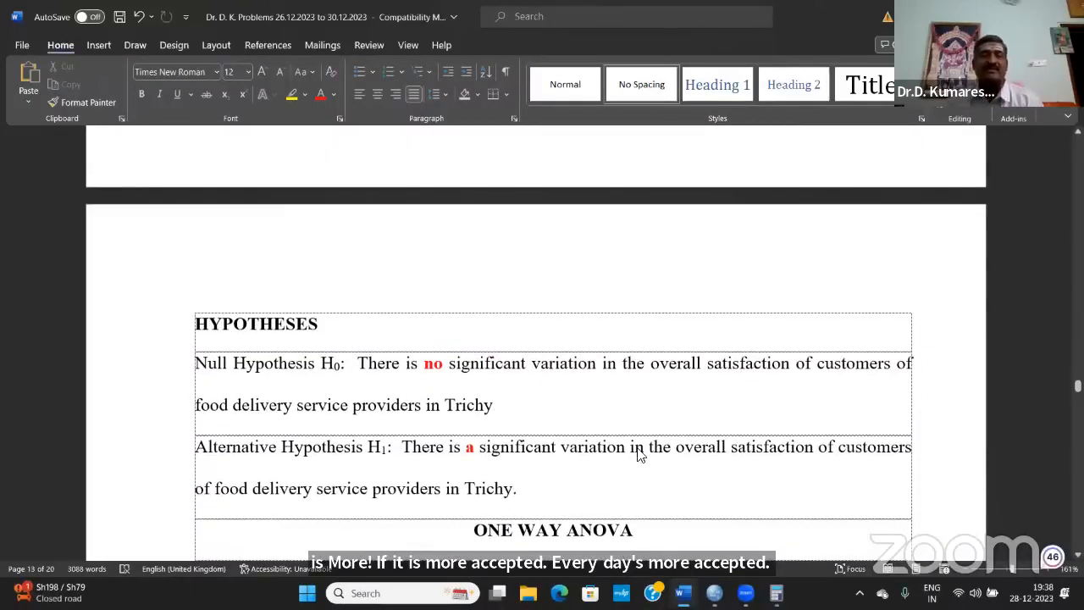
{"action": "left_click", "coordinate": [590, 366]}
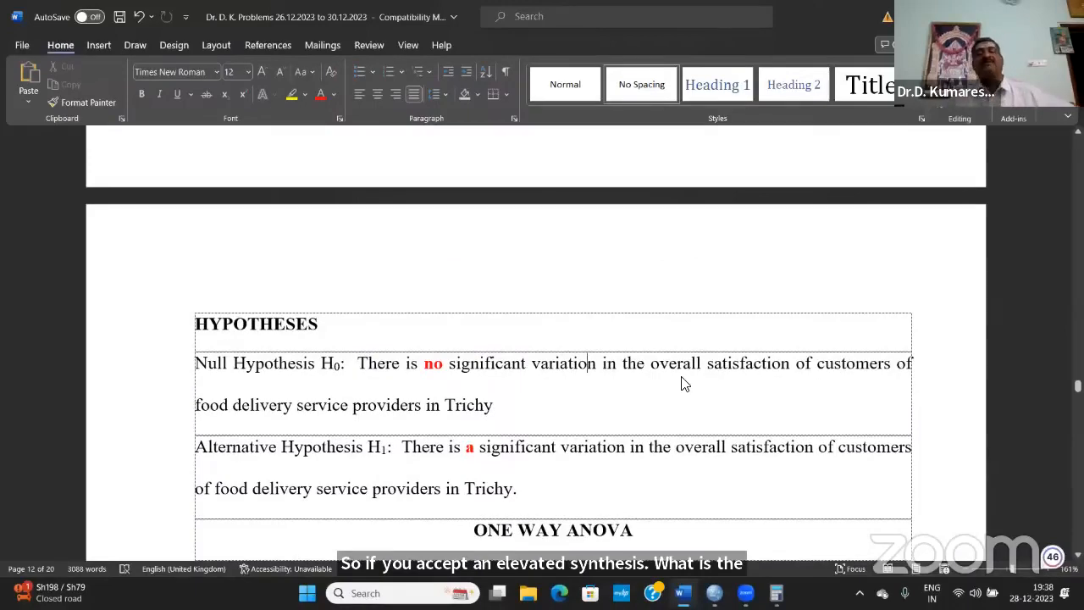
{"action": "scroll", "coordinate": [684, 386], "scroll_direction": "down", "scroll_amount": 5}
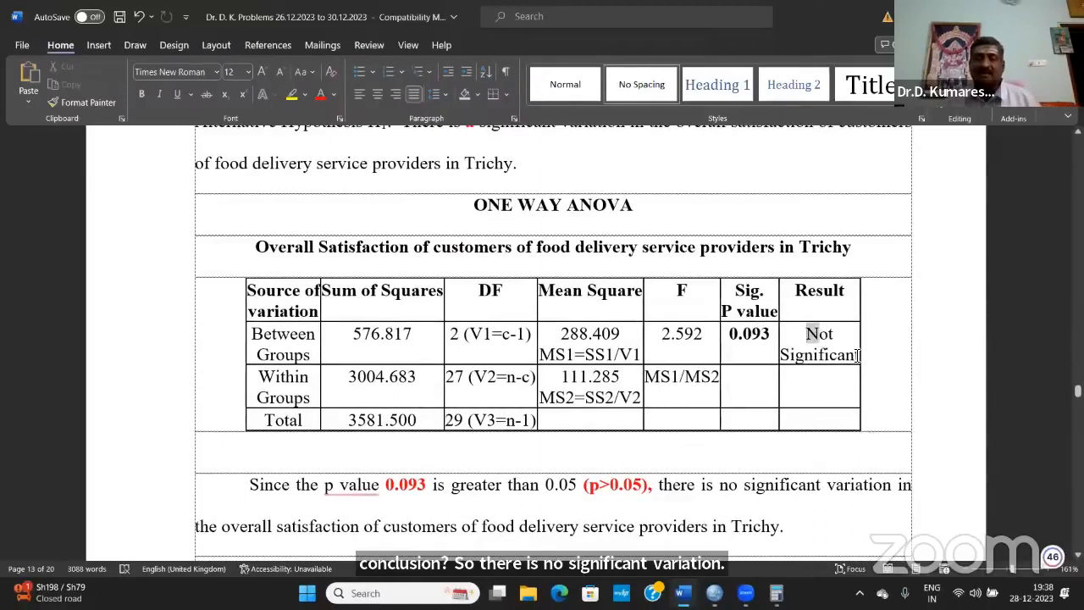
{"action": "left_click_drag", "start_coordinate": [808, 337], "coordinate": [857, 355]}
{"action": "left_click", "coordinate": [888, 397]}
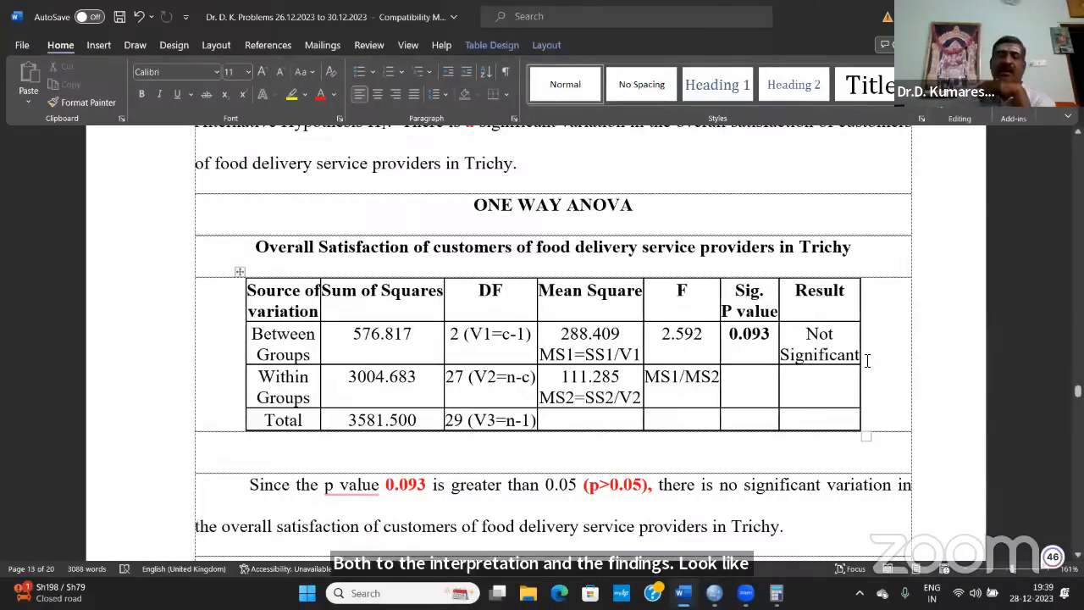
- Read the interpretation and conclusion paragraphs below the ANOVA table and review the provider and score data preceding it
{"action": "scroll", "coordinate": [821, 413], "scroll_direction": "down", "scroll_amount": 3}
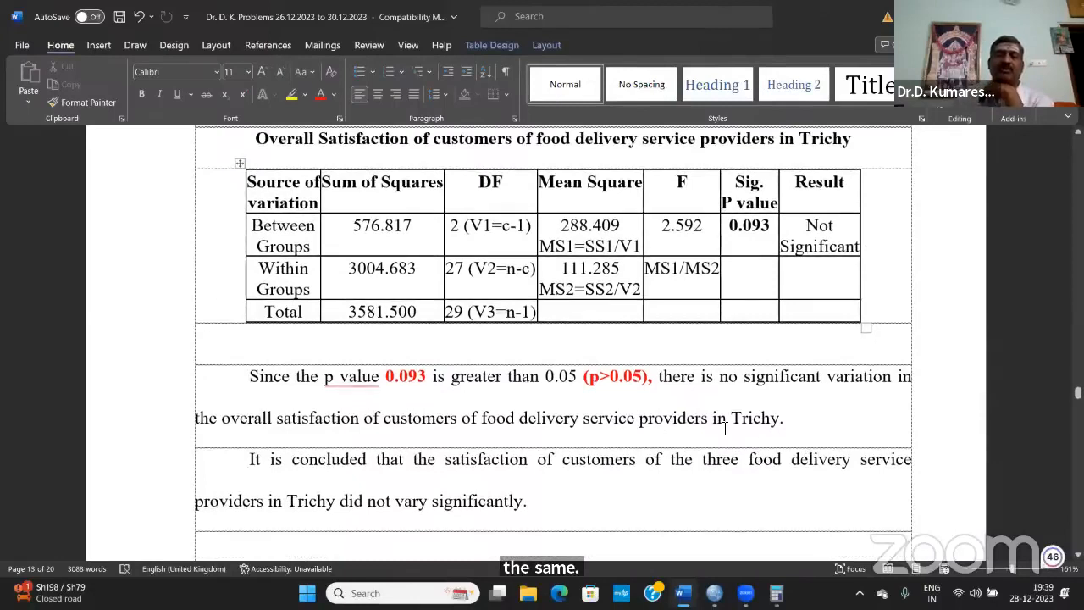
{"action": "scroll", "coordinate": [779, 439], "scroll_direction": "up", "scroll_amount": 1}
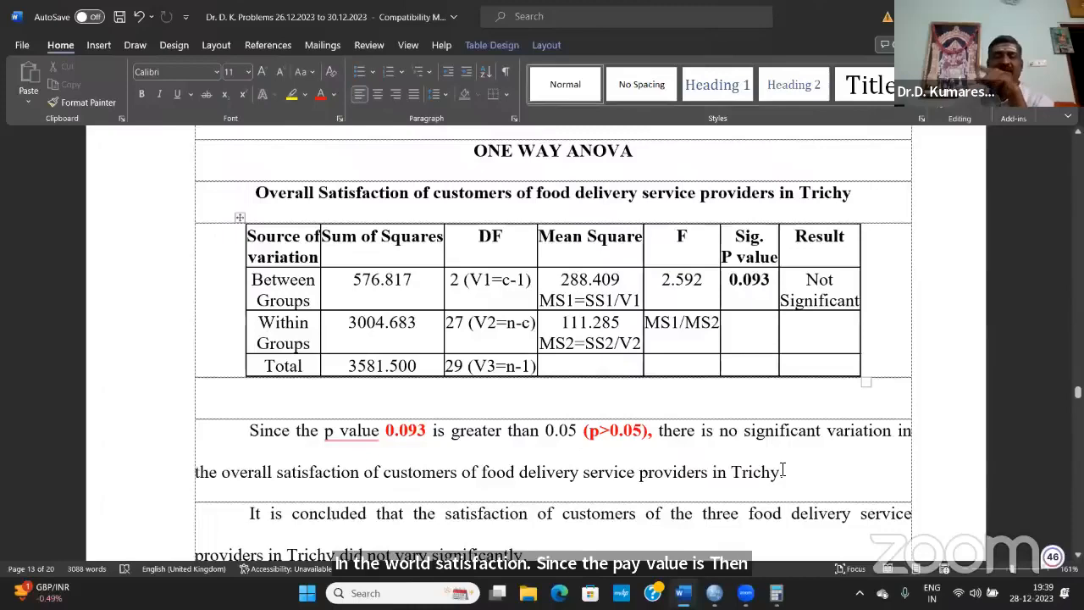
{"action": "left_click", "coordinate": [784, 472]}
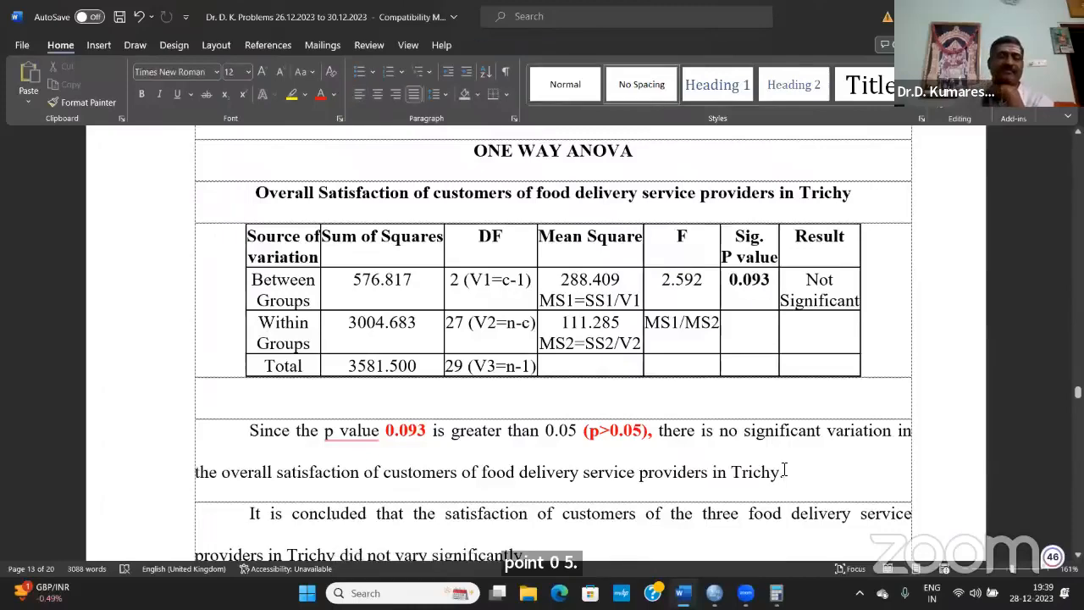
{"action": "scroll", "coordinate": [680, 491], "scroll_direction": "down", "scroll_amount": 1}
{"action": "scroll", "coordinate": [680, 491], "scroll_direction": "down", "scroll_amount": 1}
{"action": "left_click", "coordinate": [632, 484]}
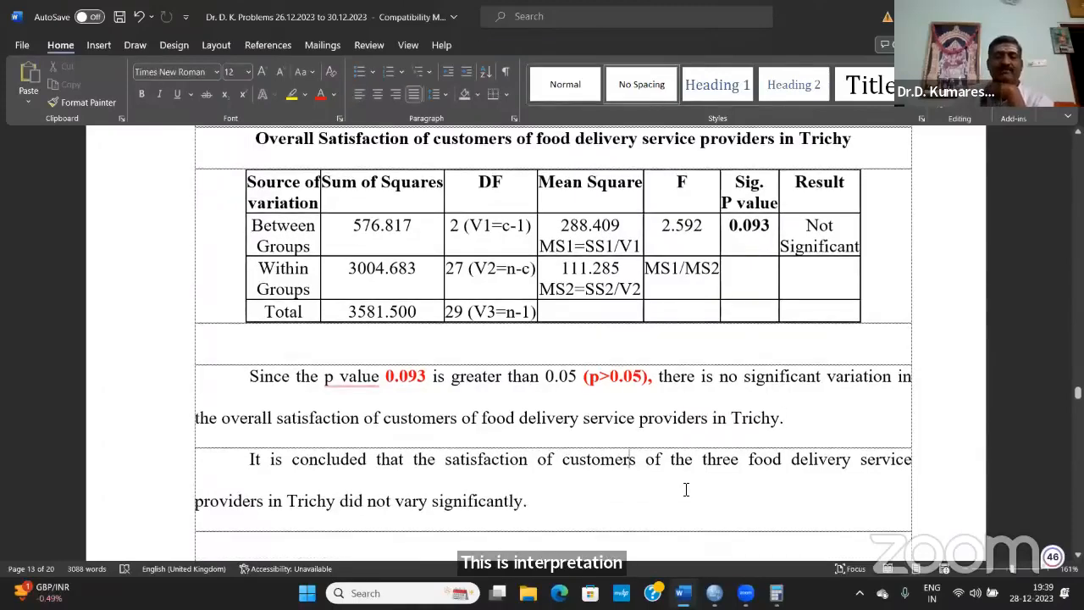
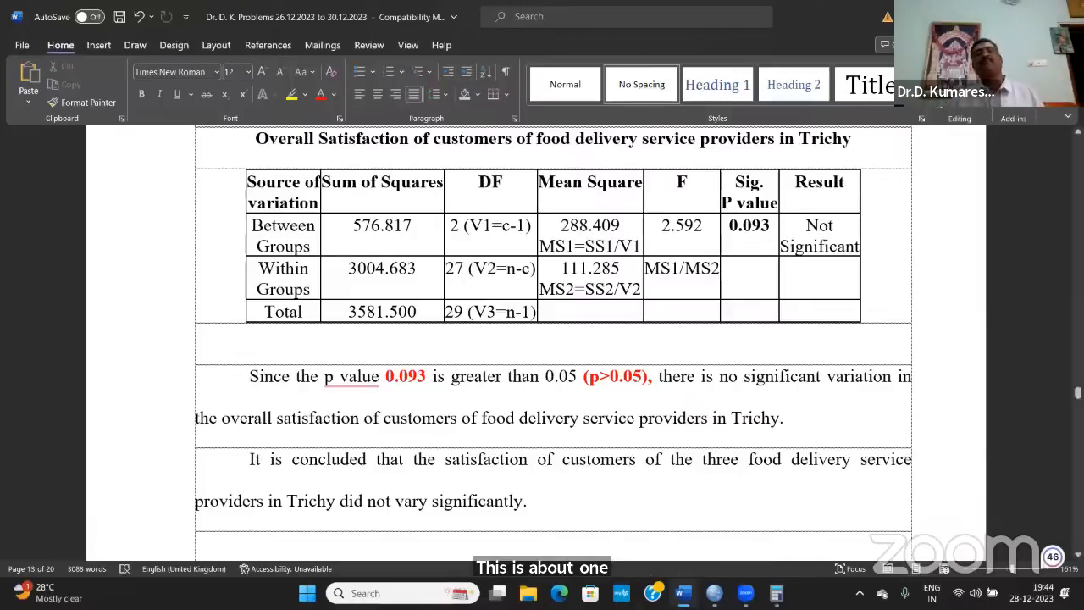
{"action": "scroll", "coordinate": [399, 529], "scroll_direction": "up", "scroll_amount": 10}
{"action": "scroll", "coordinate": [387, 519], "scroll_direction": "up", "scroll_amount": 5}
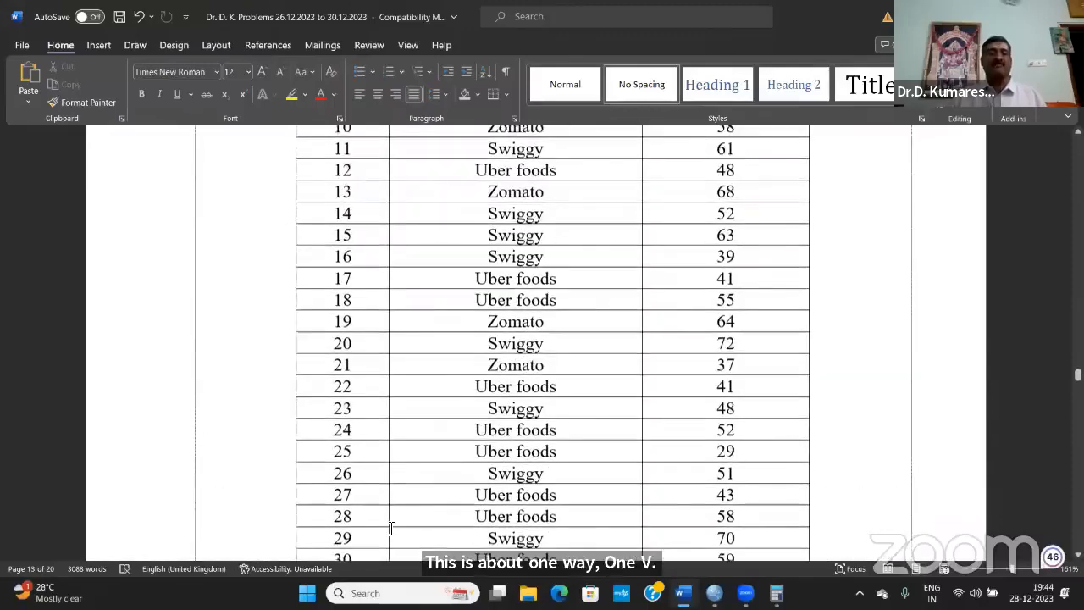
{"action": "scroll", "coordinate": [399, 510], "scroll_direction": "down", "scroll_amount": 14}
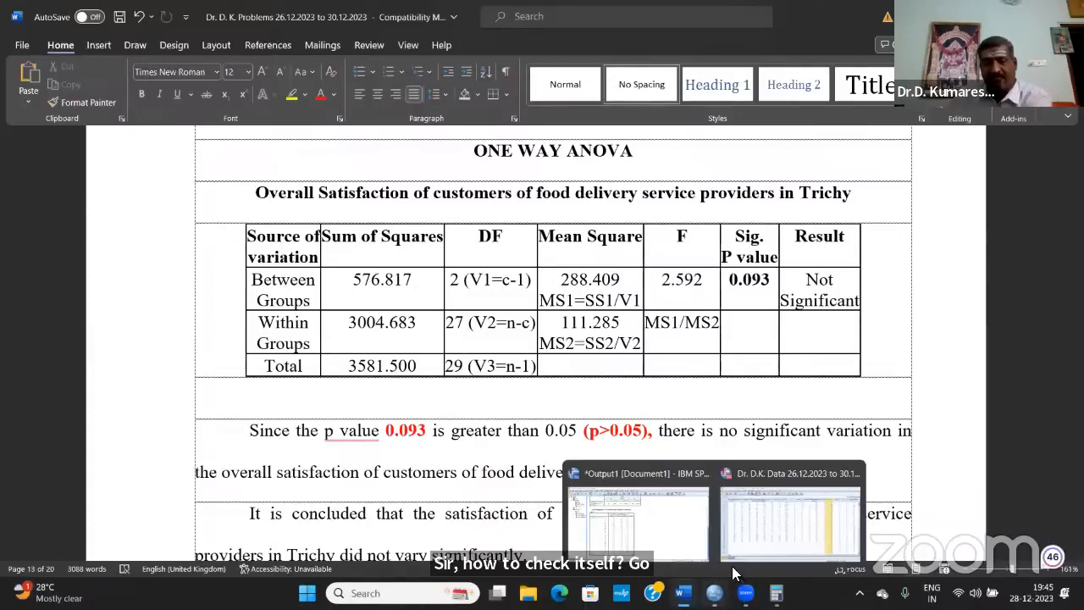
- Switch from Word to the SPSS Data Editor holding the food service and satisfaction score data
{"action": "left_click", "coordinate": [677, 520]}
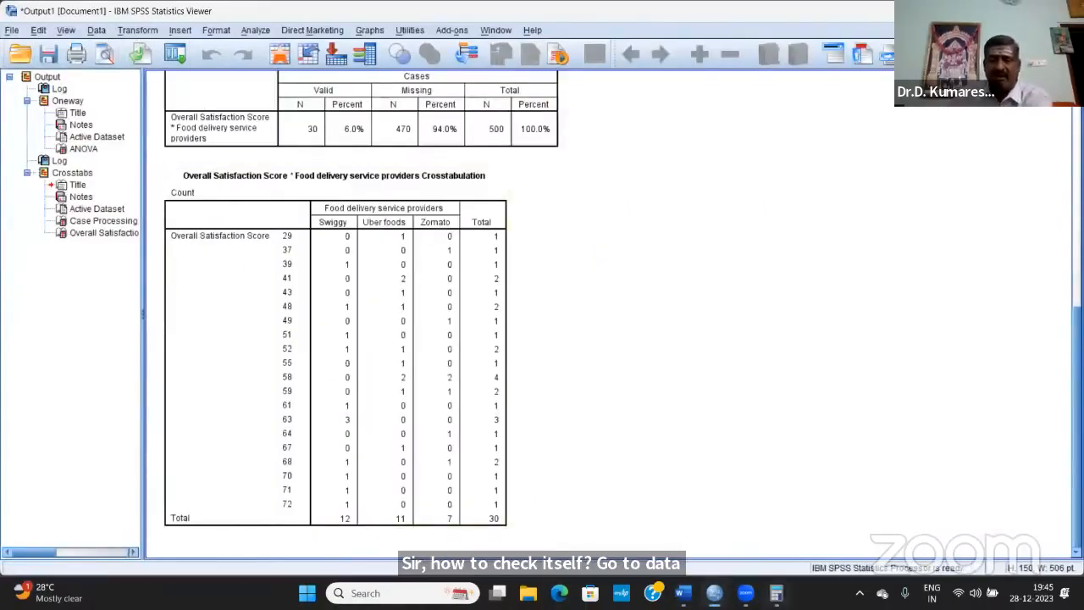
{"action": "mouse_move", "coordinate": [713, 593]}
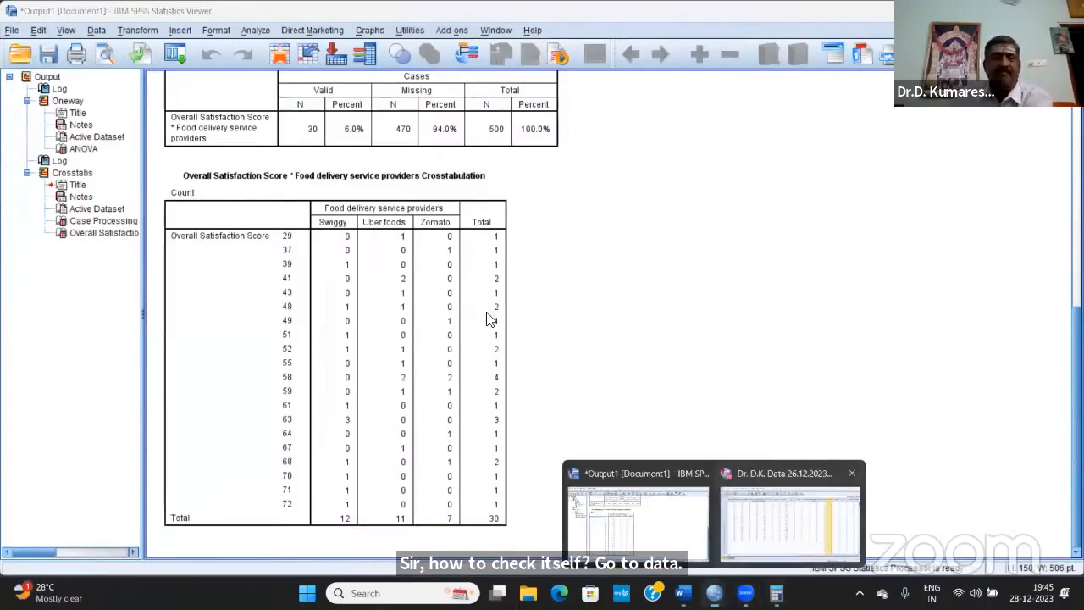
{"action": "left_click", "coordinate": [752, 474]}
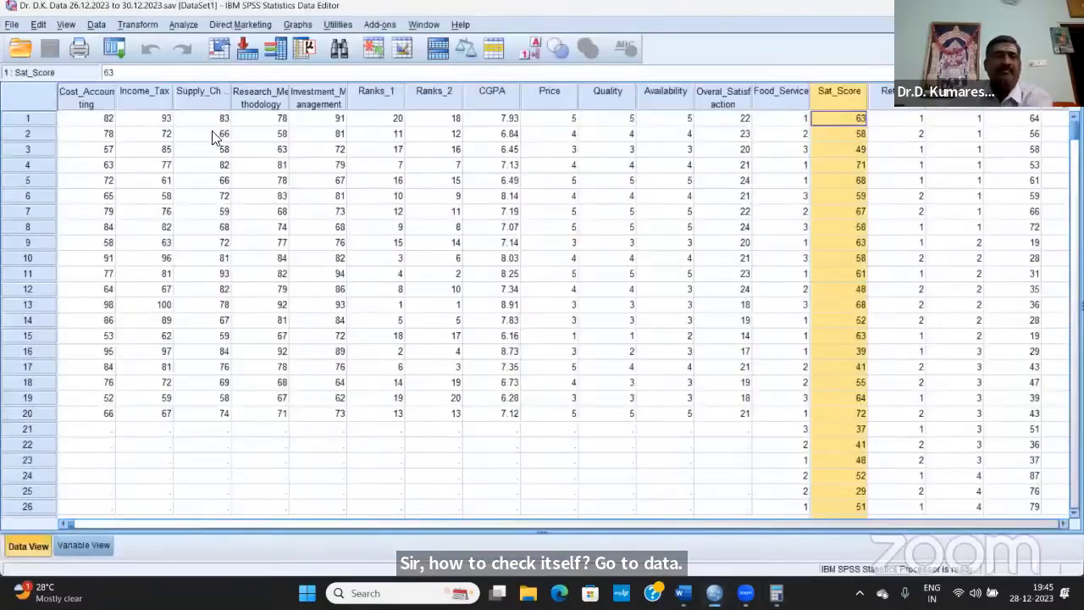
{"action": "left_click", "coordinate": [183, 25]}
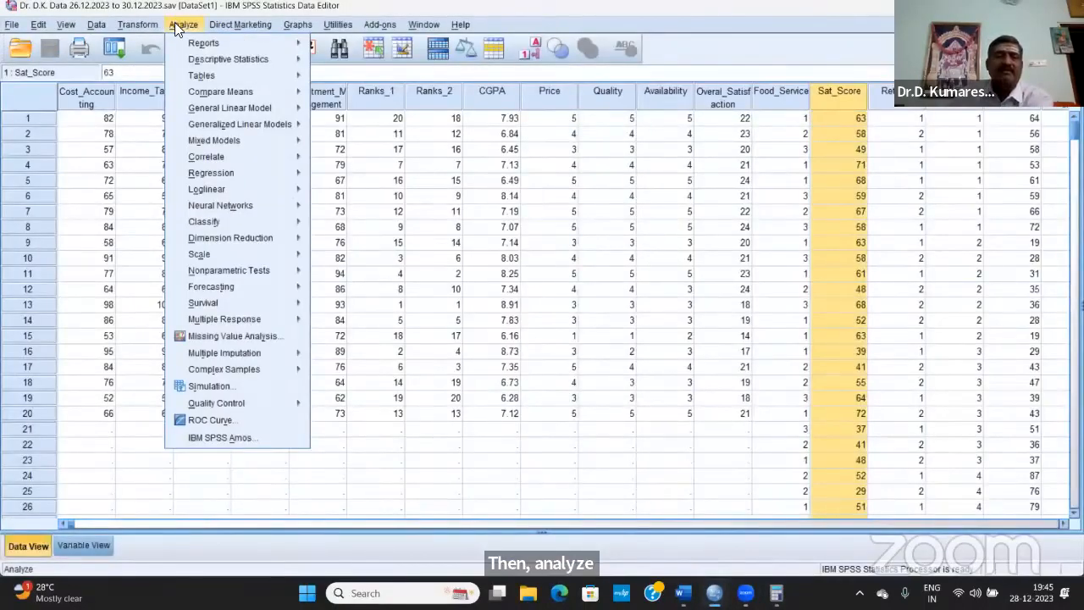
{"action": "mouse_move", "coordinate": [200, 63]}
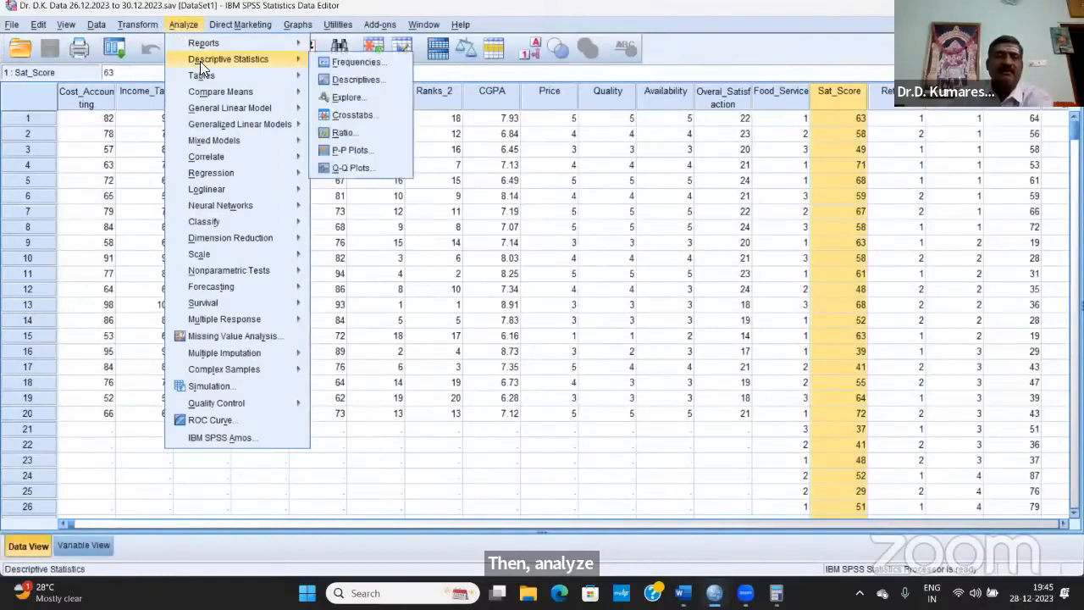
{"action": "left_click", "coordinate": [361, 79]}
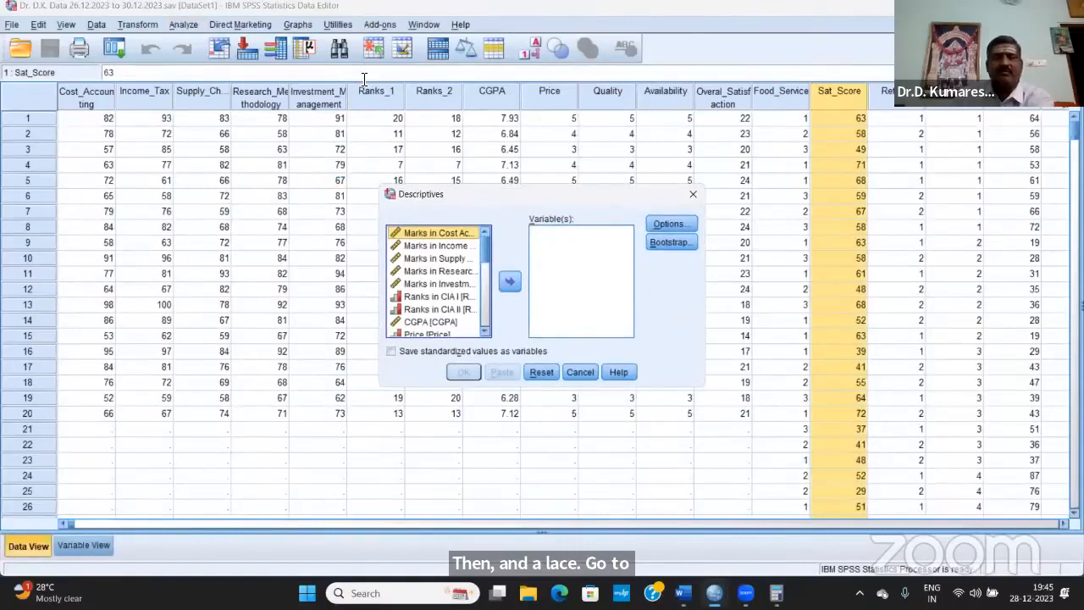
- Set up a Means comparison with Overall Satisfaction Score as dependent and Food delivery service providers as independent variable
{"action": "left_click", "coordinate": [183, 26]}
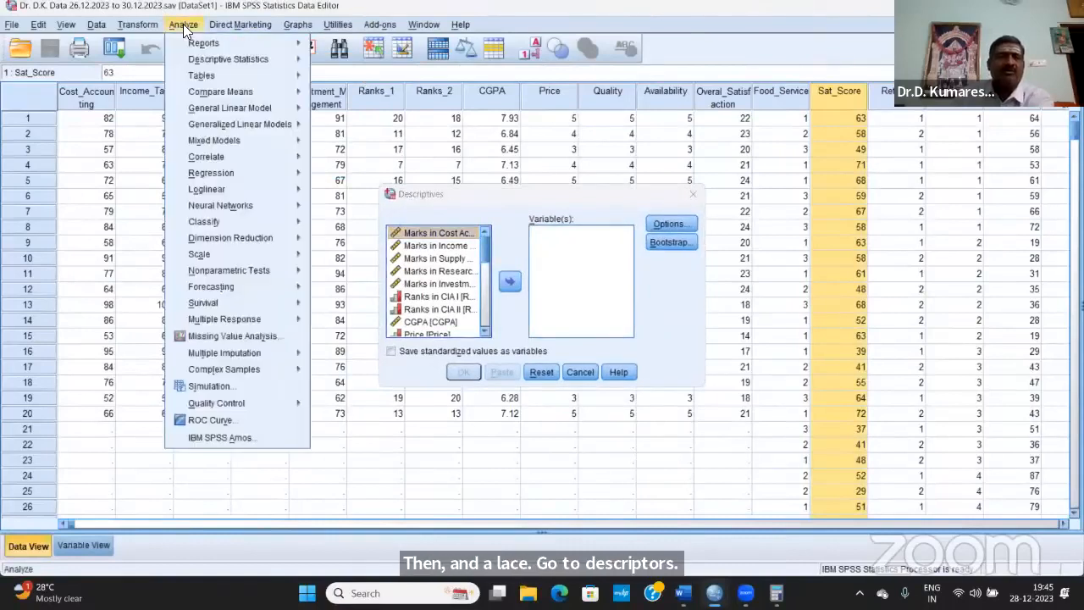
{"action": "mouse_move", "coordinate": [245, 68]}
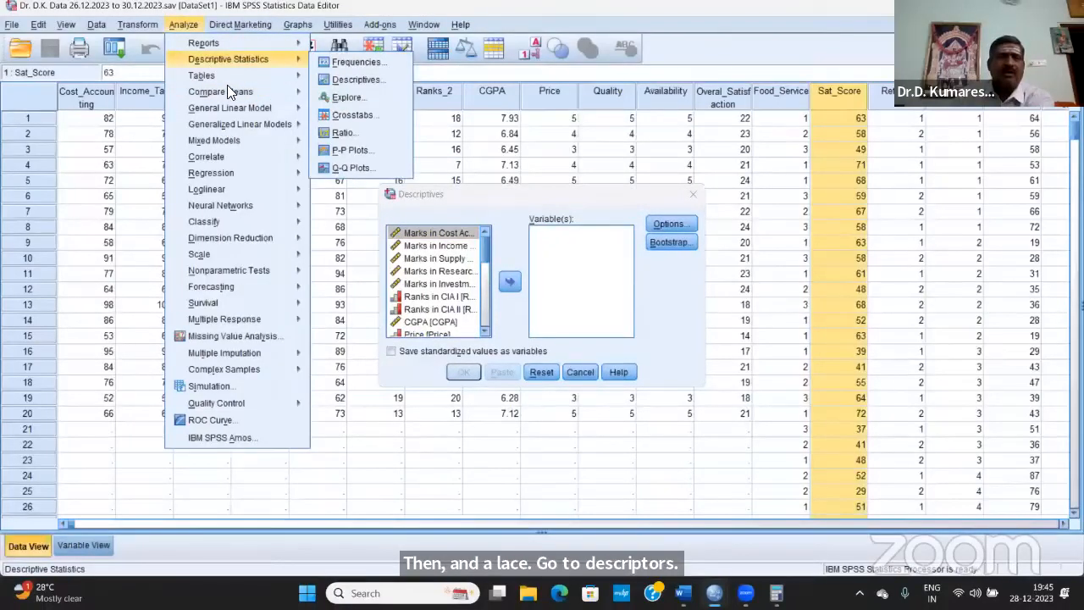
{"action": "mouse_move", "coordinate": [268, 90]}
{"action": "left_click", "coordinate": [344, 94]}
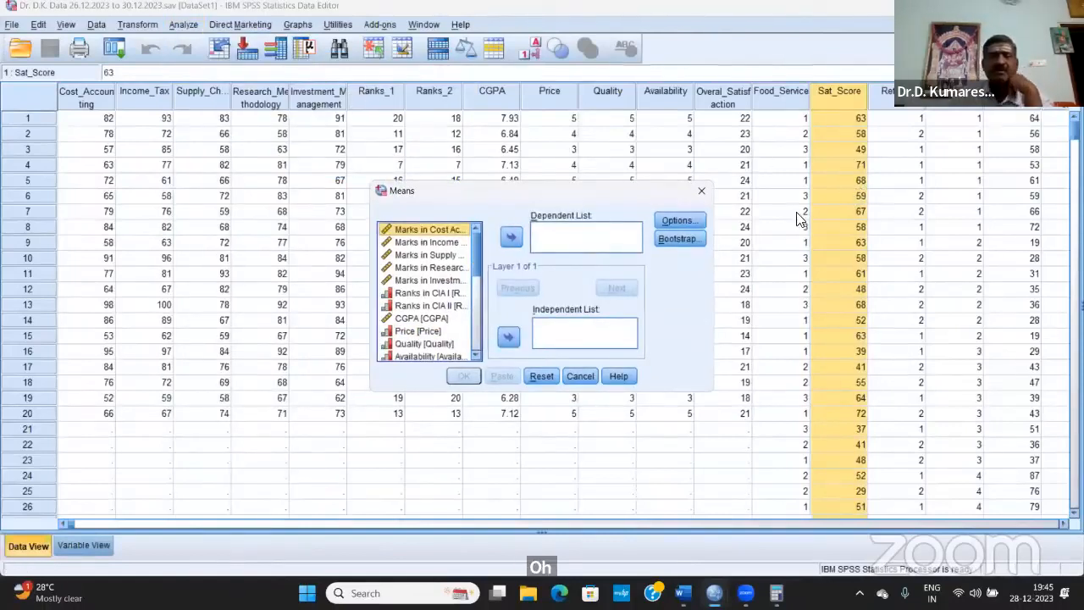
{"action": "scroll", "coordinate": [473, 284], "scroll_direction": "down", "scroll_amount": 1}
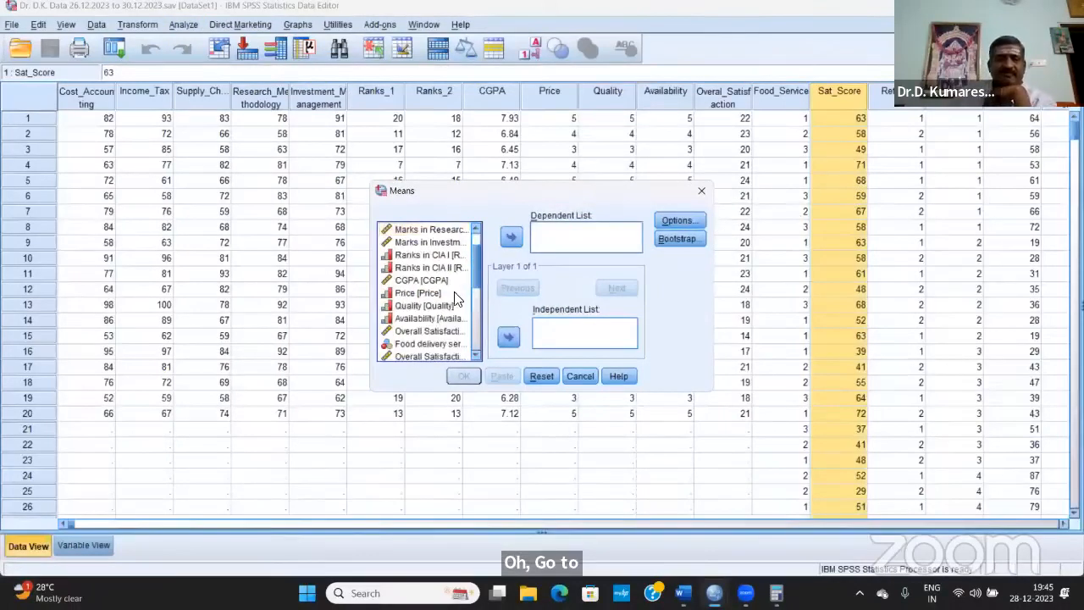
{"action": "left_click", "coordinate": [427, 355]}
{"action": "left_click", "coordinate": [511, 237]}
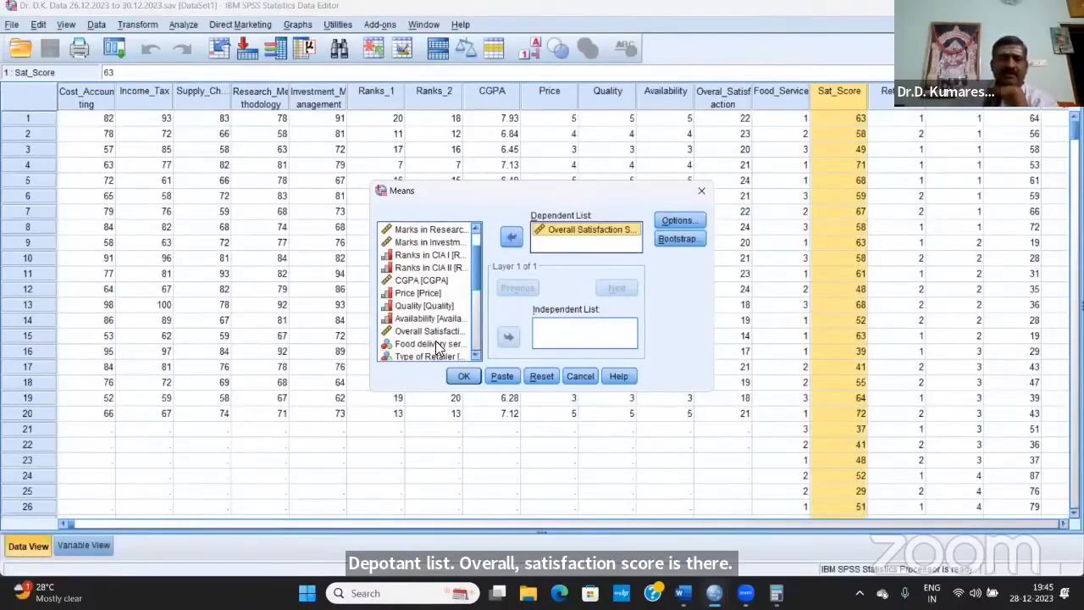
{"action": "left_click", "coordinate": [434, 344]}
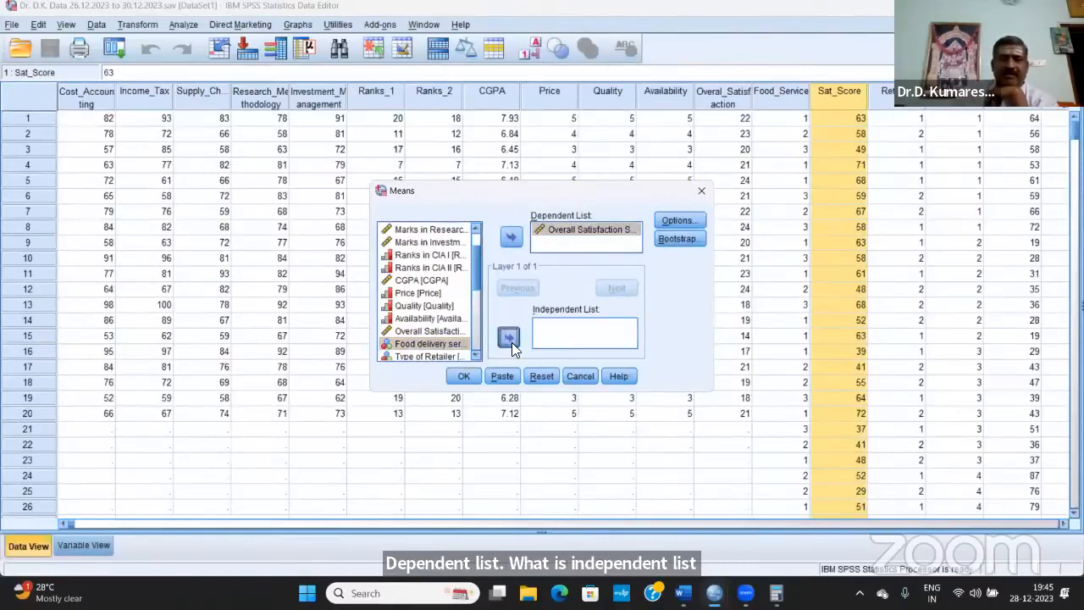
{"action": "left_click", "coordinate": [508, 338]}
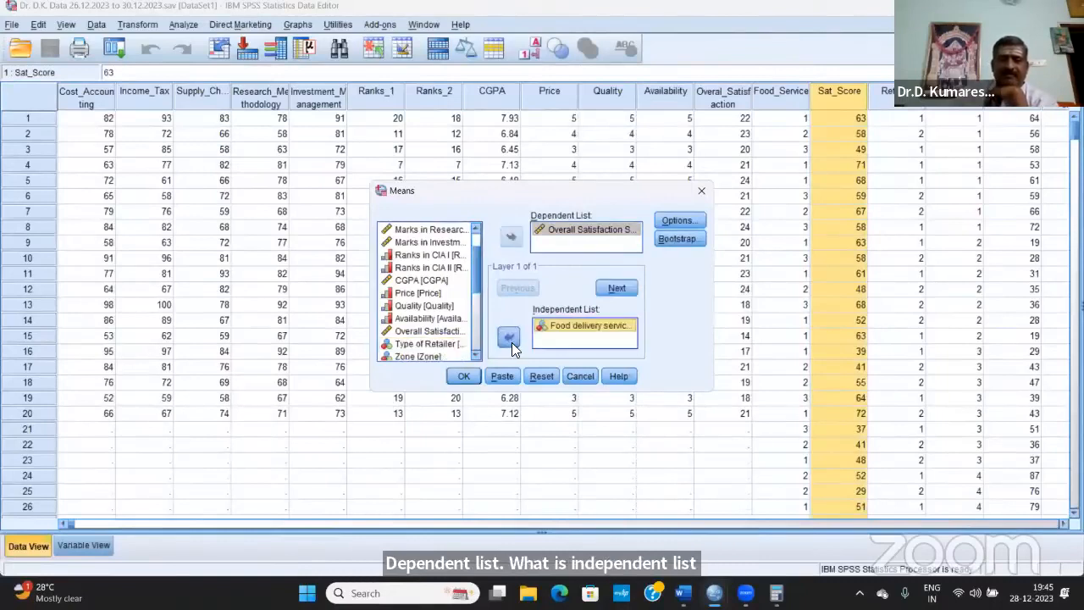
- Add Minimum, Maximum, Variance, Kurtosis and Skewness to the cell statistics of the Means comparison
{"action": "left_click", "coordinate": [681, 220]}
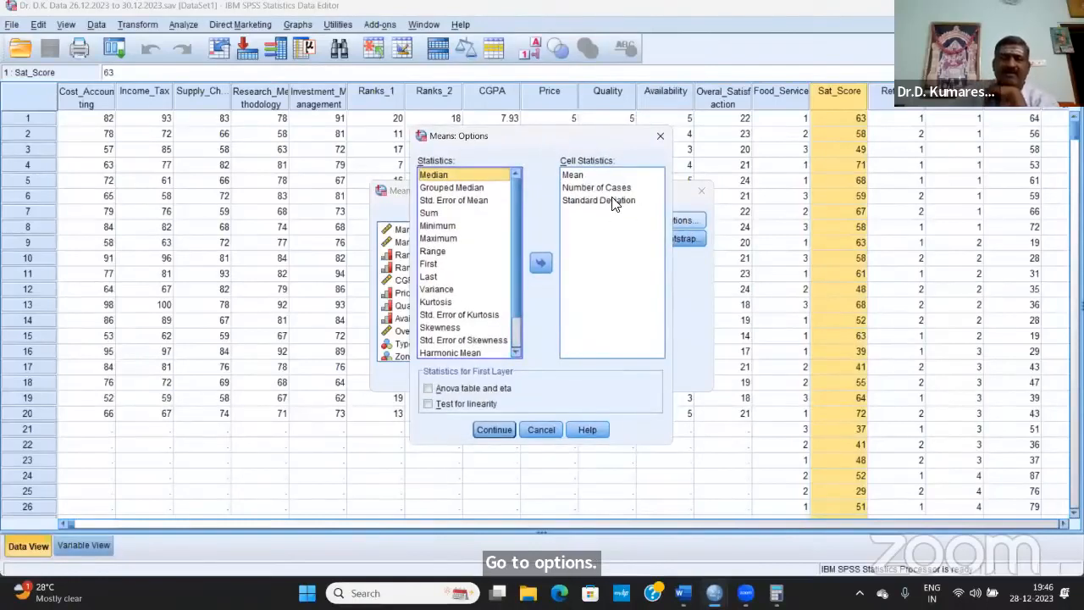
{"action": "left_click_drag", "start_coordinate": [437, 225], "coordinate": [576, 217]}
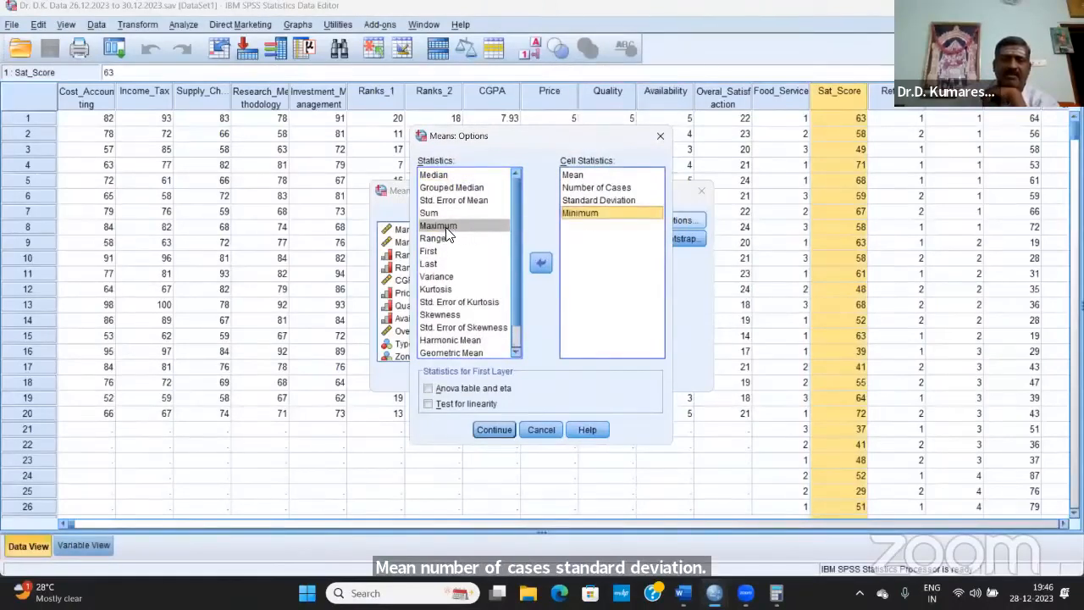
{"action": "left_click_drag", "start_coordinate": [487, 232], "coordinate": [584, 226]}
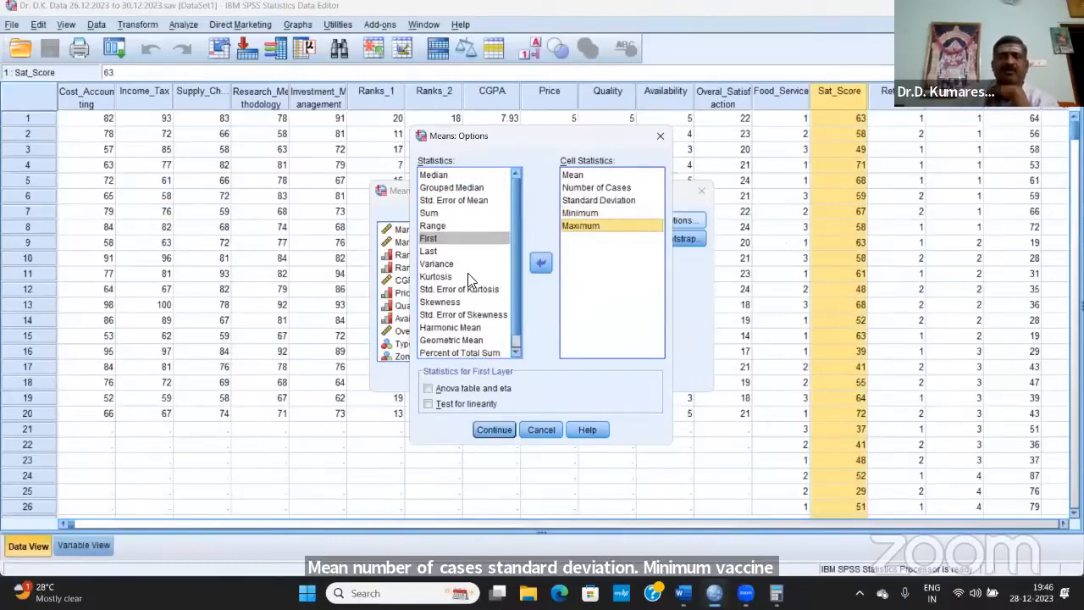
{"action": "left_click_drag", "start_coordinate": [439, 264], "coordinate": [590, 260]}
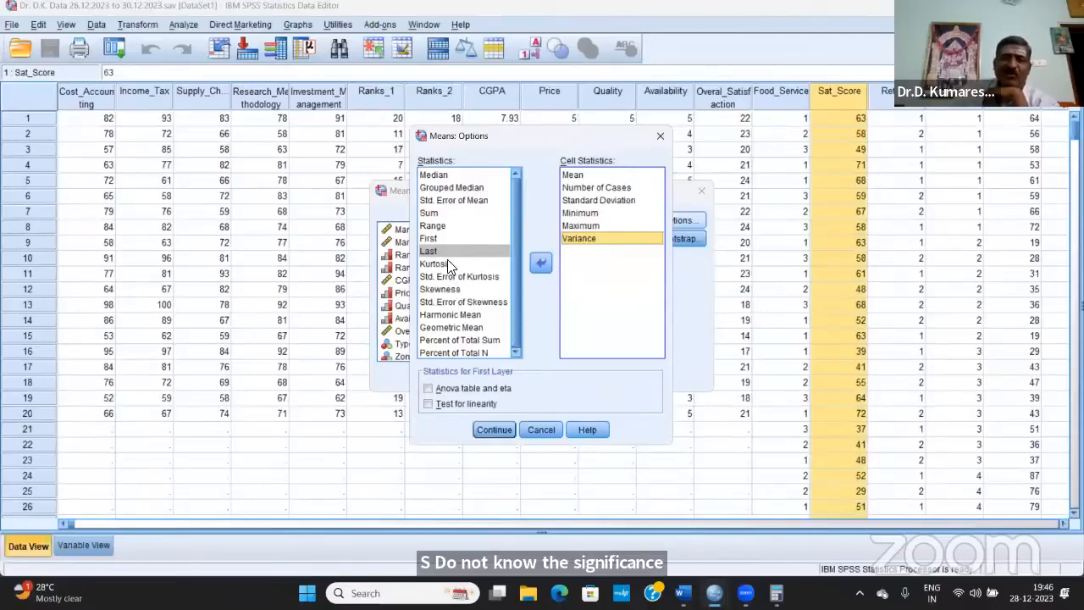
{"action": "left_click_drag", "start_coordinate": [447, 264], "coordinate": [623, 271]}
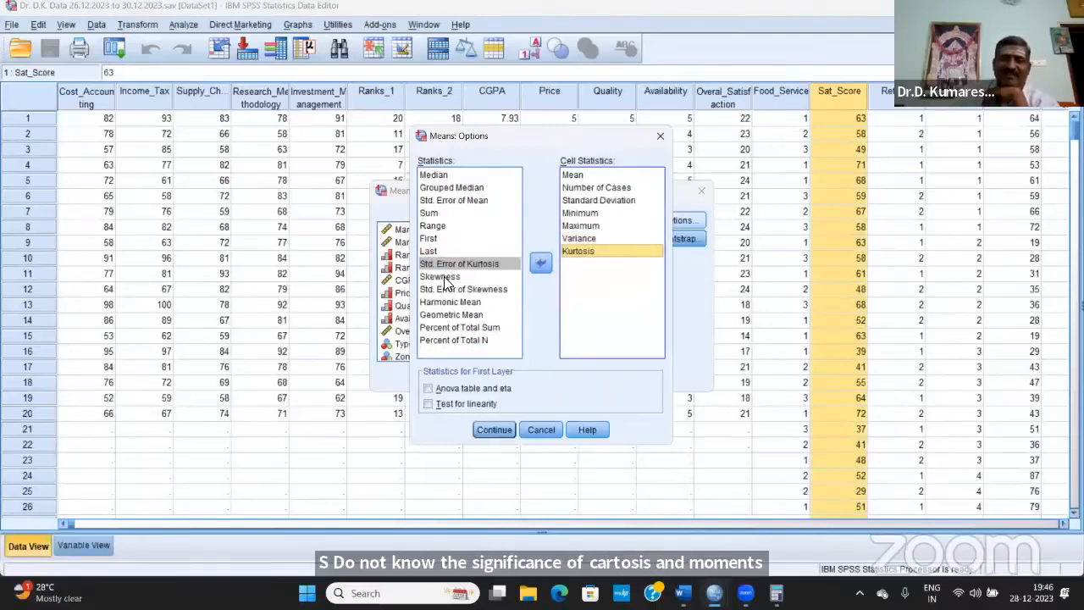
{"action": "left_click_drag", "start_coordinate": [446, 283], "coordinate": [595, 277]}
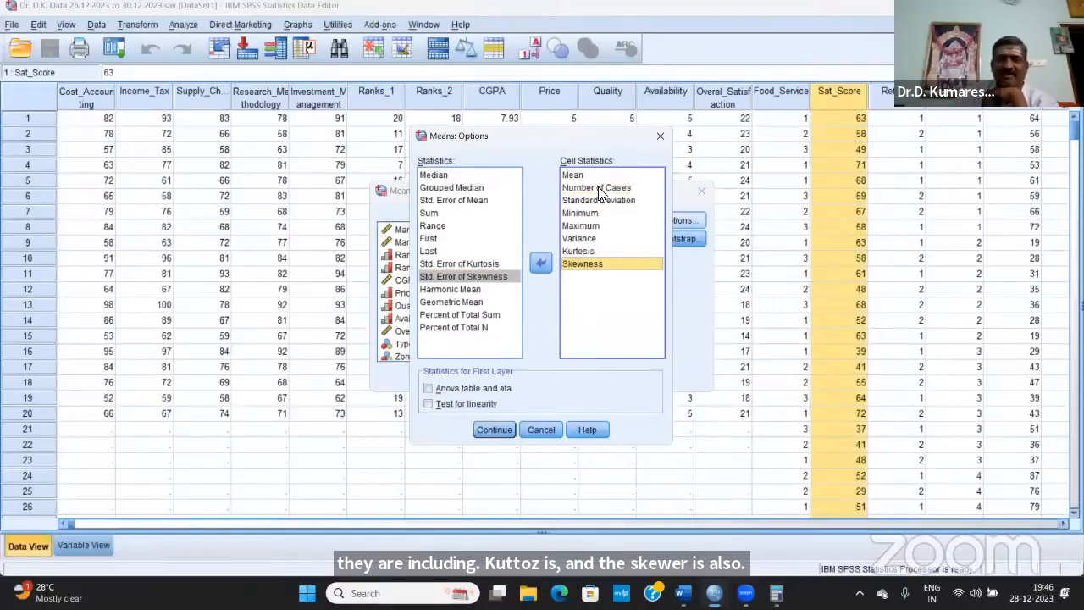
- Move Number of Cases to the top of the cell statistics and insert Percent of Total N directly below it
{"action": "left_click_drag", "start_coordinate": [599, 187], "coordinate": [598, 171]}
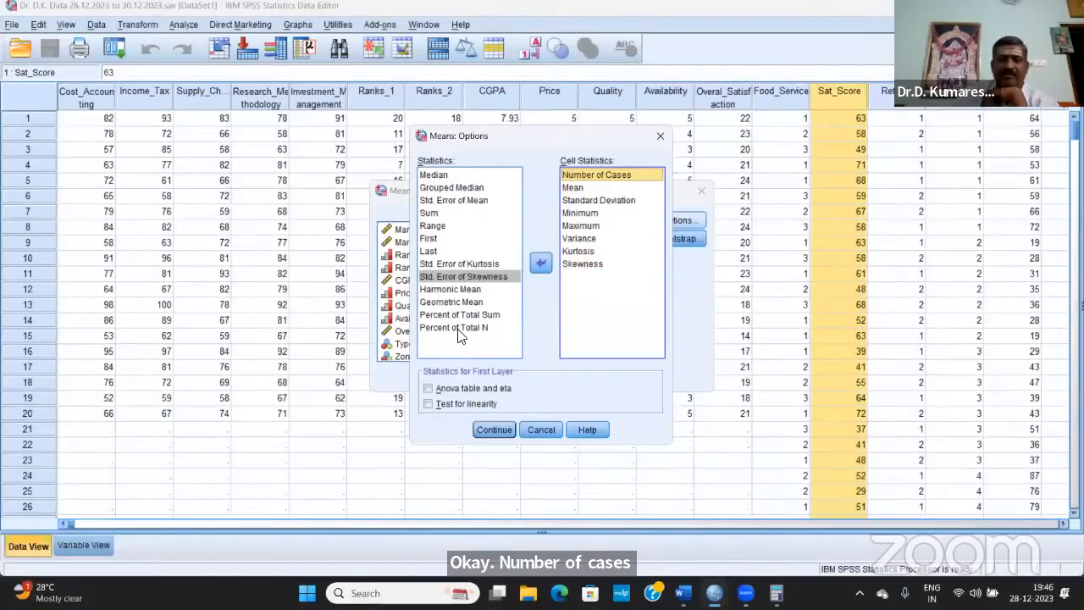
{"action": "left_click_drag", "start_coordinate": [457, 330], "coordinate": [601, 188]}
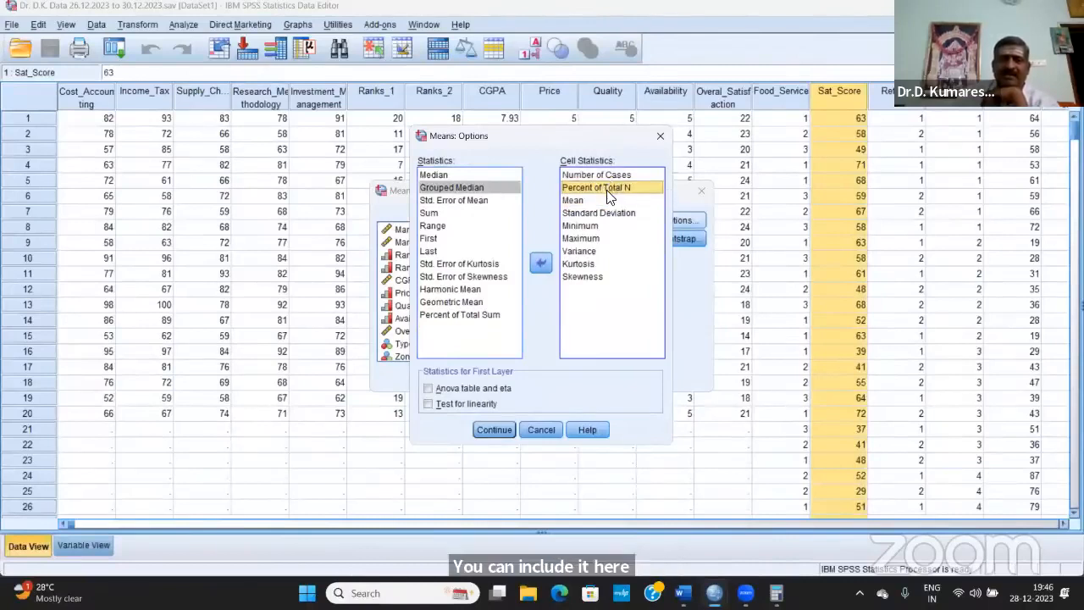
- Remove Kurtosis and Skewness from the cell statistics and run the Means comparison
{"action": "left_click", "coordinate": [580, 265]}
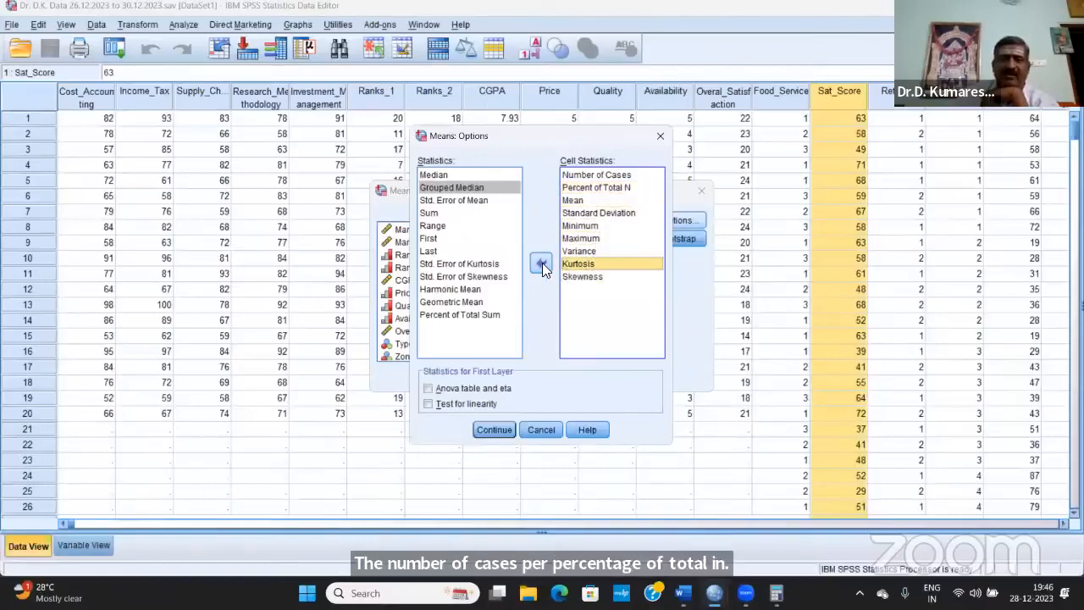
{"action": "left_click", "coordinate": [542, 264]}
{"action": "left_click", "coordinate": [540, 264]}
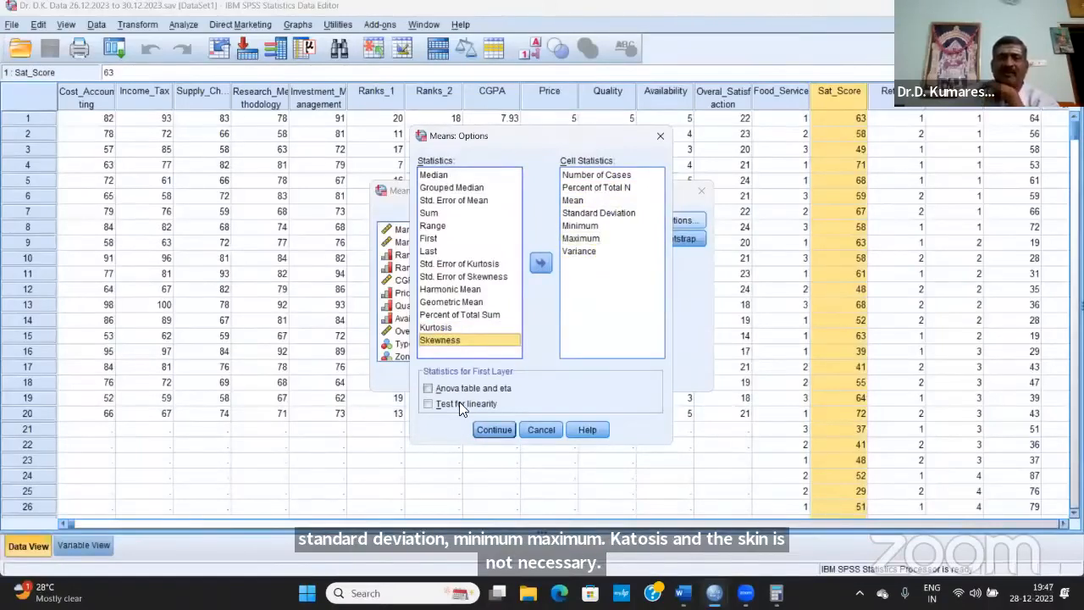
{"action": "left_click", "coordinate": [493, 429]}
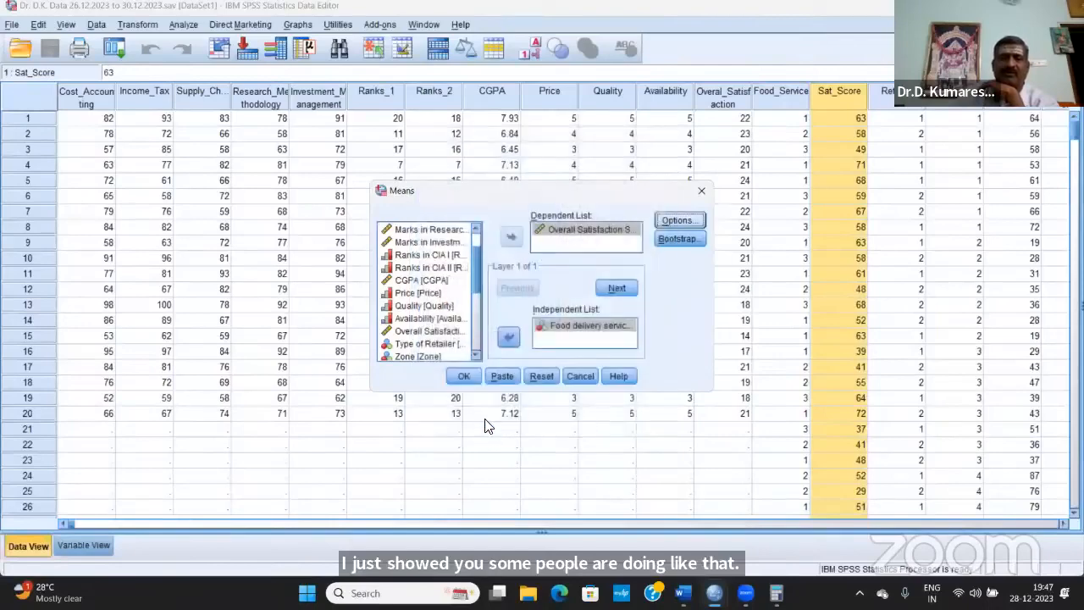
{"action": "left_click", "coordinate": [463, 378]}
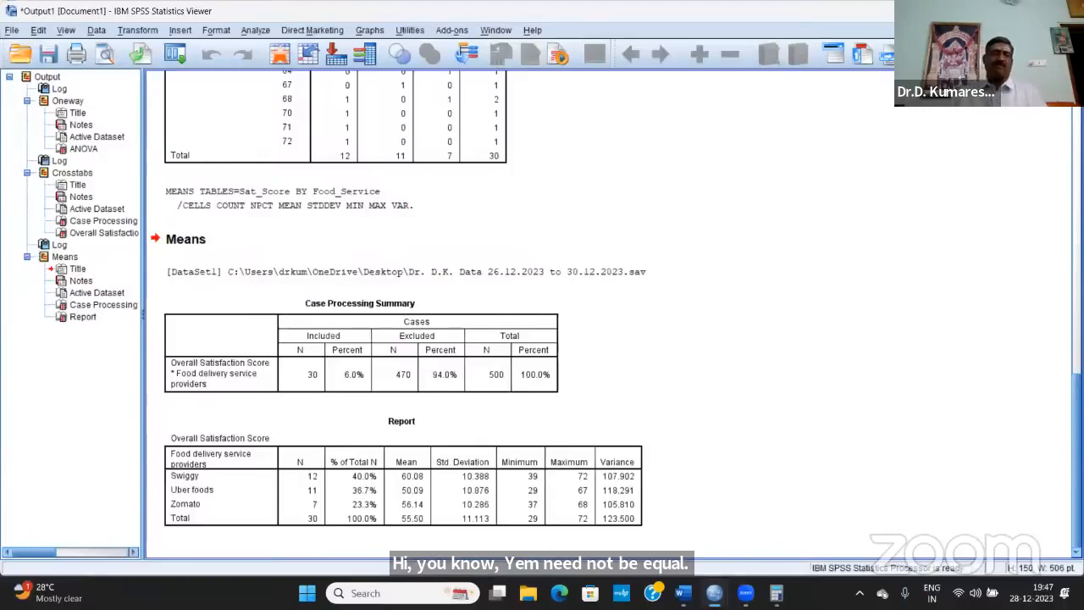
- Compare the number of cases and mean satisfaction scores of the three providers in the Report table
{"action": "left_click", "coordinate": [362, 508]}
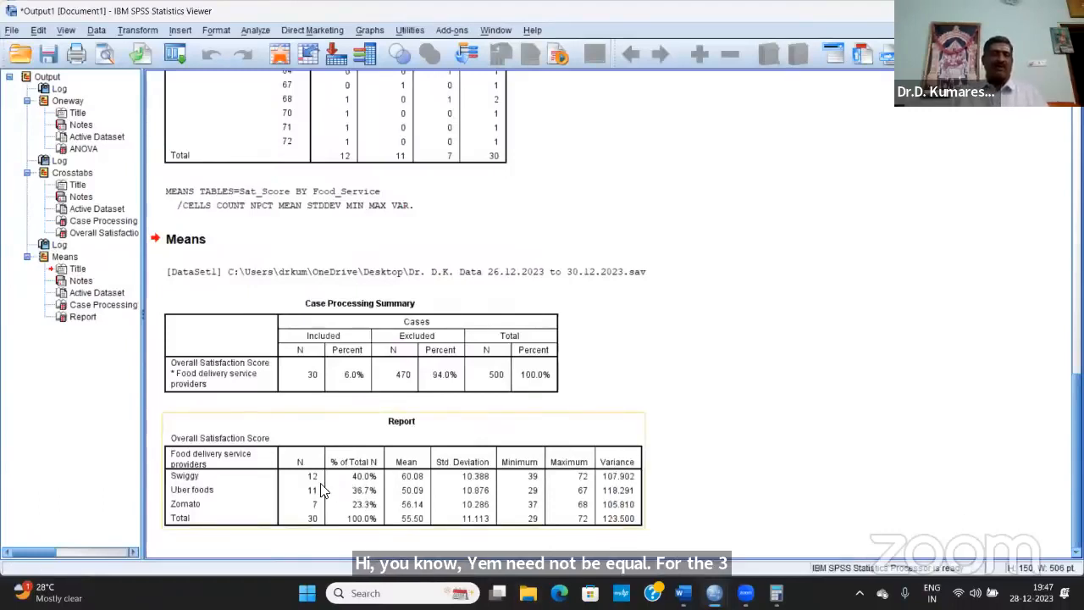
{"action": "left_click", "coordinate": [669, 444]}
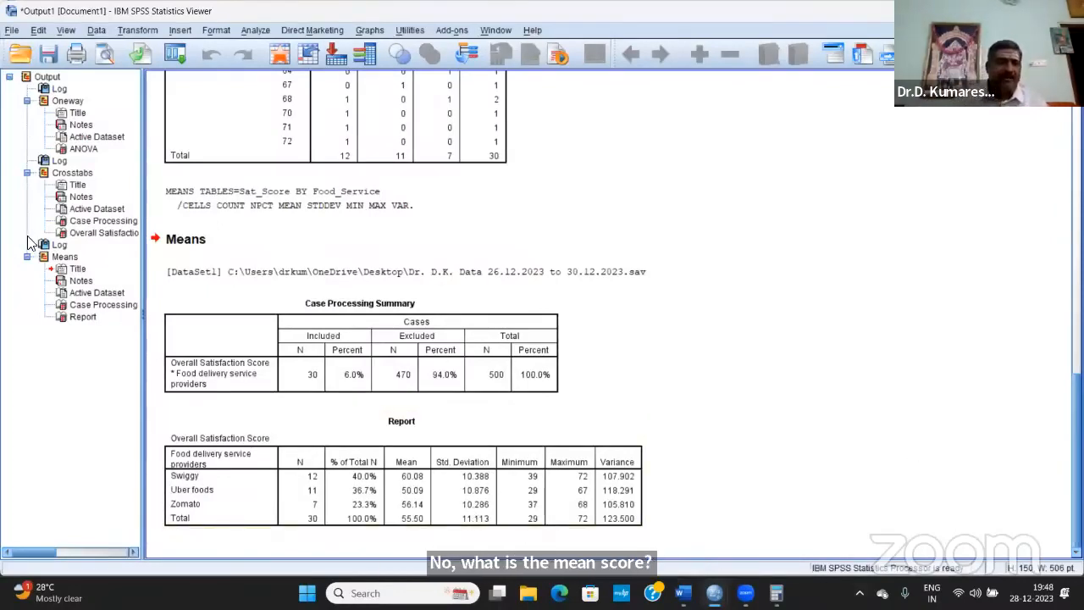
{"action": "left_click", "coordinate": [279, 498]}
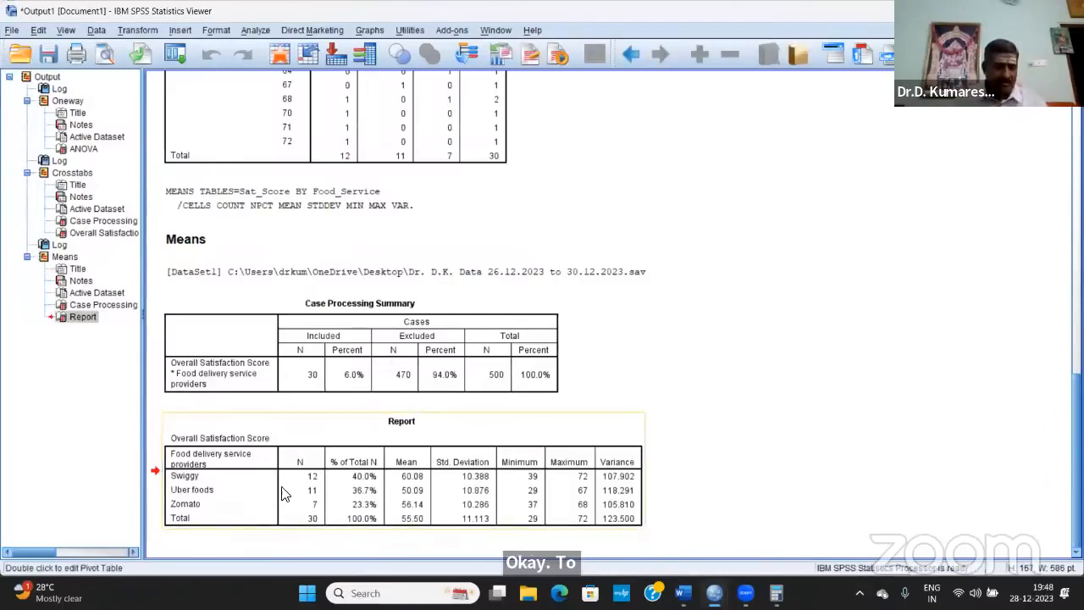
{"action": "key", "text": "Delete"}
{"action": "key", "text": "ctrl+z"}
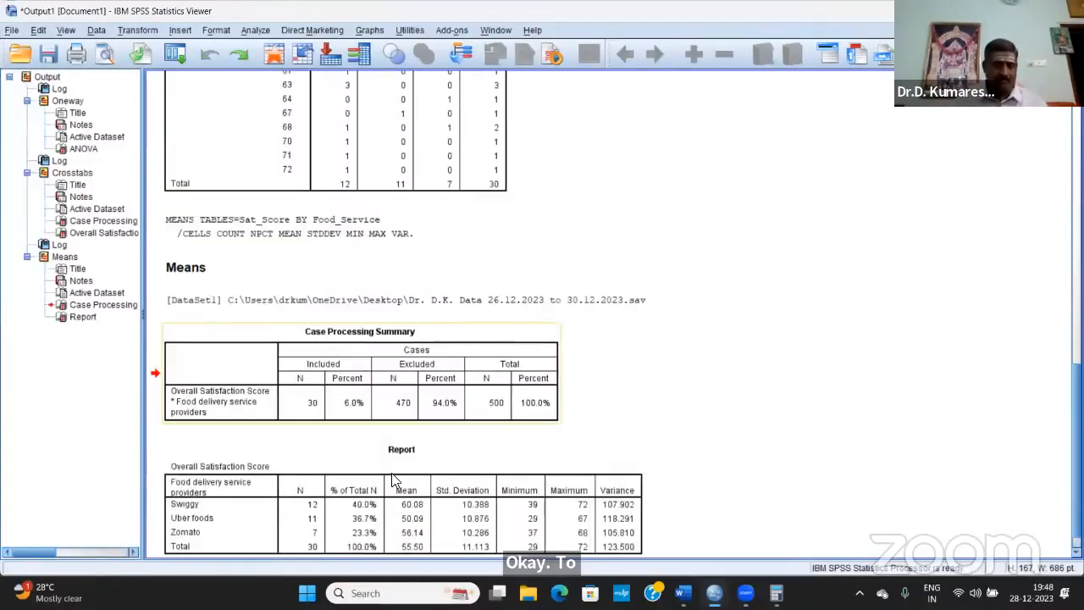
- Copy the Report table from the Means output and paste it on a new line below the ANOVA table in the Word document
{"action": "left_click", "coordinate": [242, 526]}
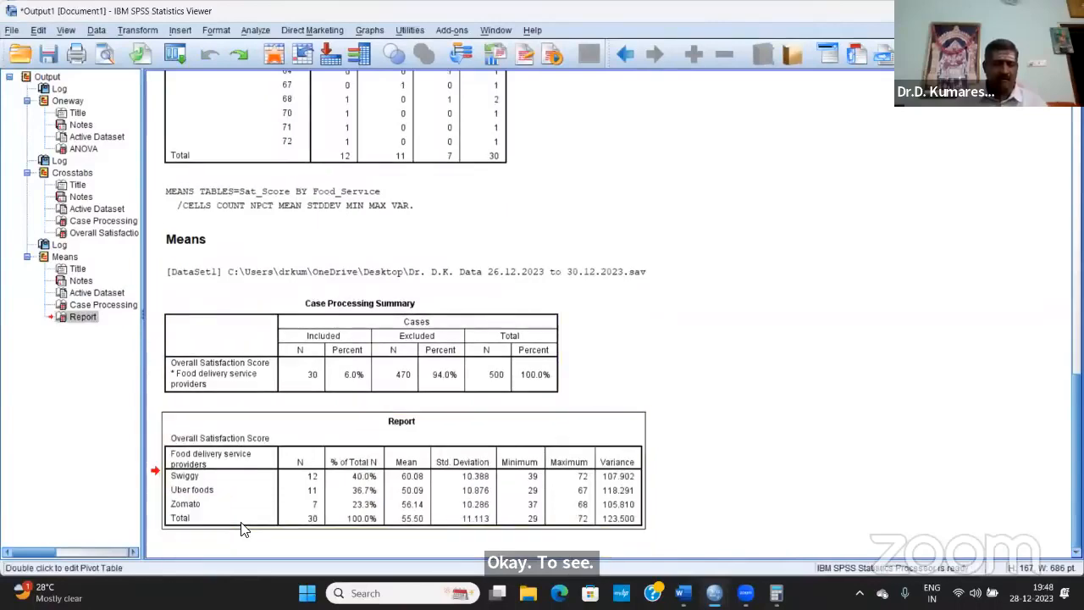
{"action": "key", "text": "alt+Tab"}
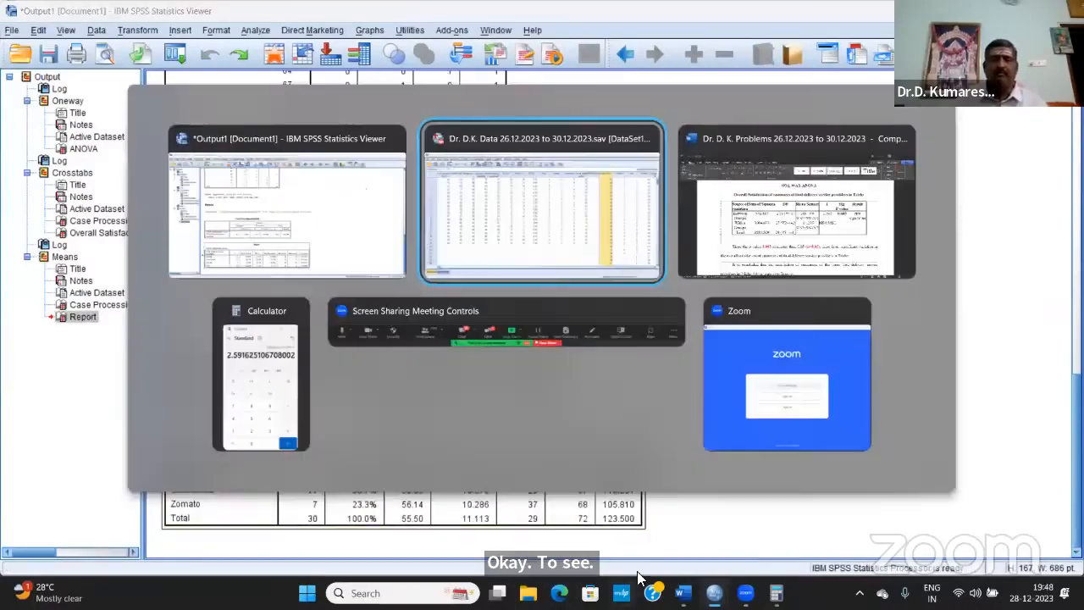
{"action": "key", "text": "alt+Tab"}
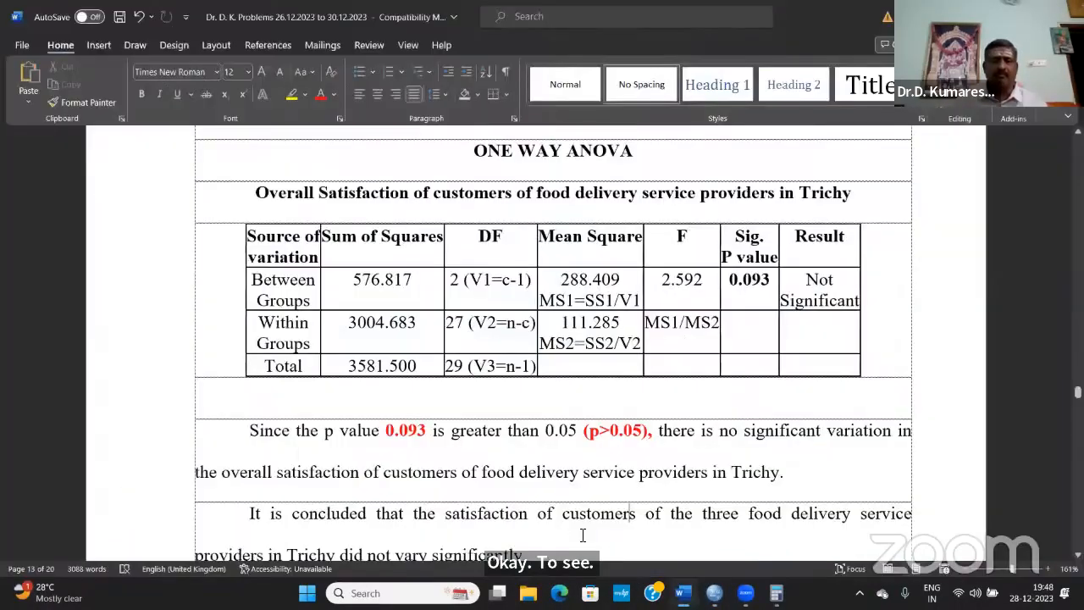
{"action": "scroll", "coordinate": [431, 516], "scroll_direction": "up", "scroll_amount": 4}
{"action": "scroll", "coordinate": [437, 527], "scroll_direction": "down", "scroll_amount": 5}
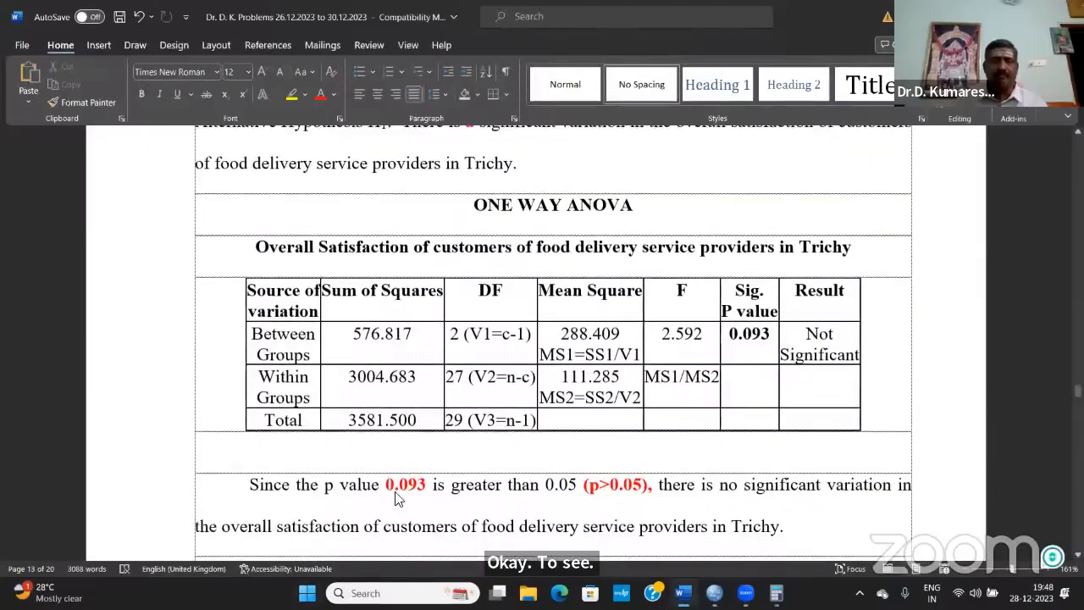
{"action": "left_click", "coordinate": [422, 445]}
{"action": "key", "text": "Return"}
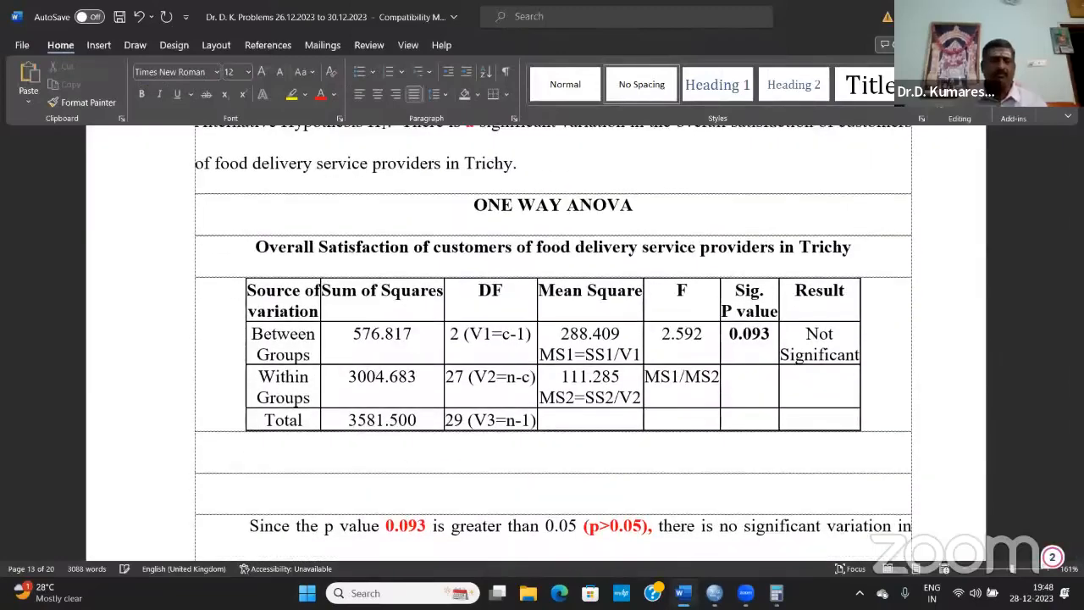
{"action": "key", "text": "ctrl+v"}
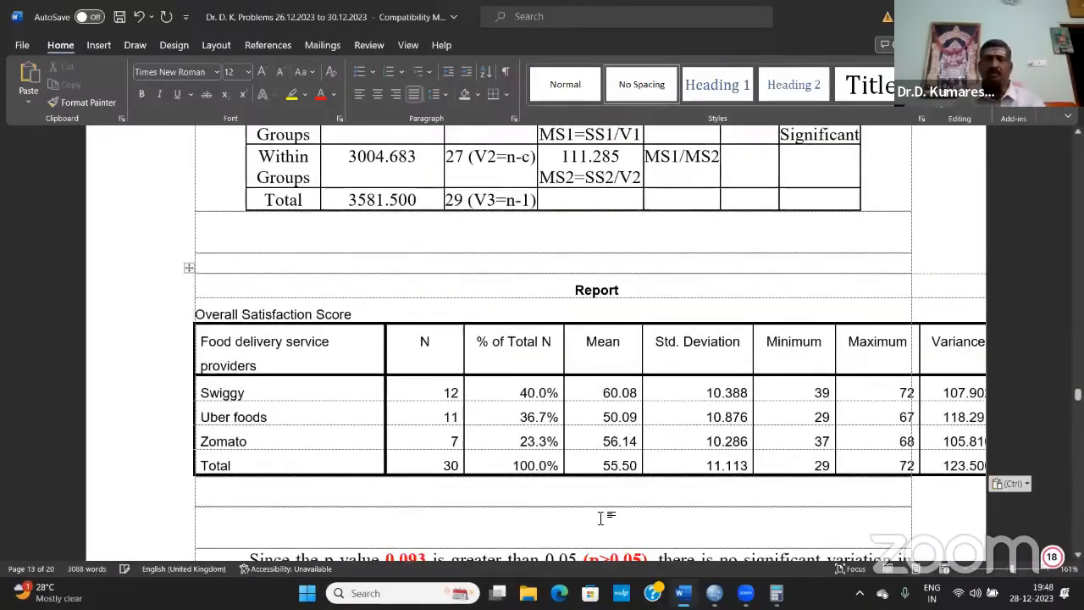
- Compare the mean satisfaction scores of Swiggy, Uber foods and Zomato in the pasted Report table
{"action": "scroll", "coordinate": [574, 469], "scroll_direction": "up", "scroll_amount": 4, "text": "ctrl"}
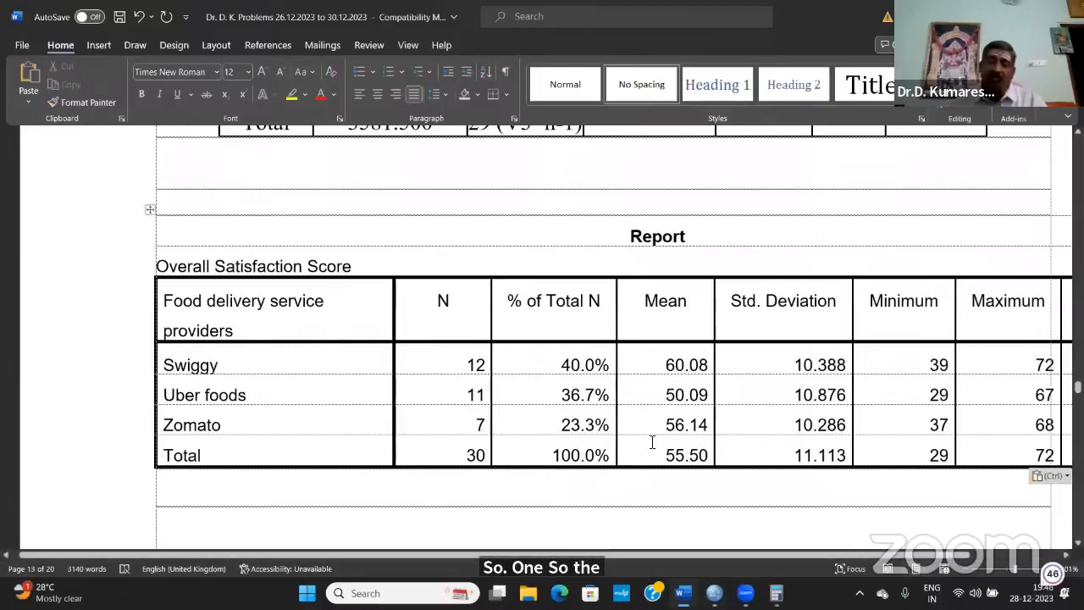
{"action": "left_click", "coordinate": [697, 455]}
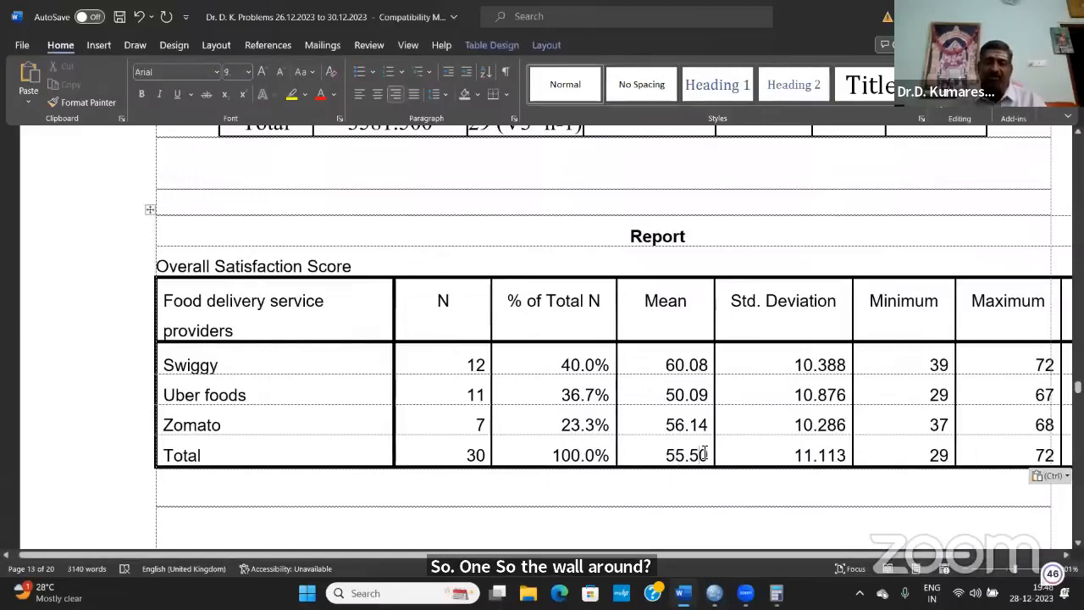
{"action": "mouse_move", "coordinate": [714, 593]}
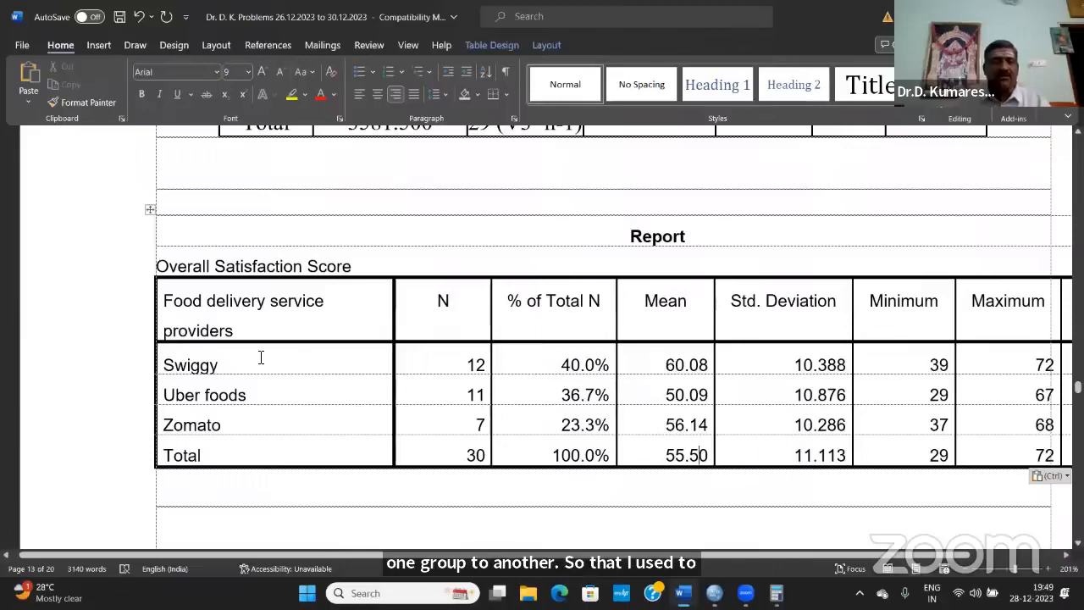
{"action": "left_click", "coordinate": [254, 361]}
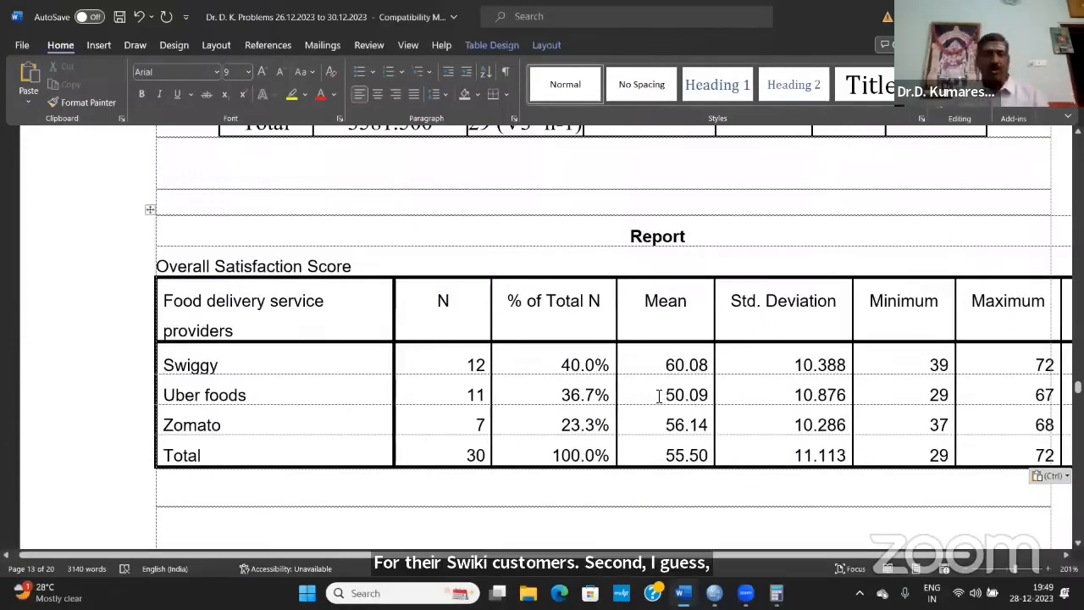
{"action": "left_click", "coordinate": [662, 396]}
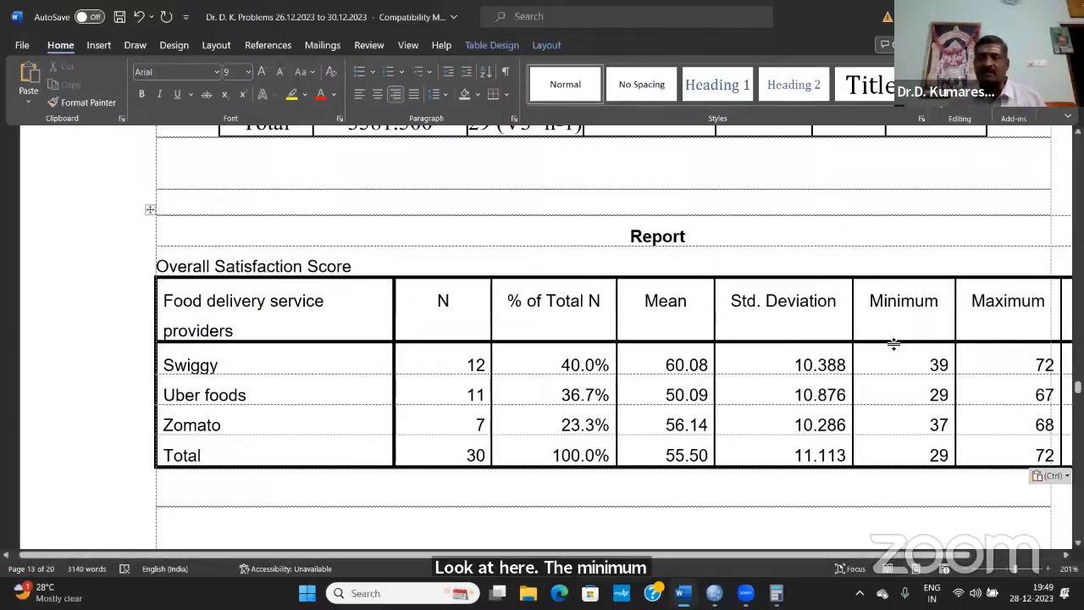
- Compare the minimum, maximum and standard deviation of the satisfaction scores across the three providers in the Report table
{"action": "scroll", "coordinate": [856, 376], "scroll_direction": "down", "scroll_amount": 2}
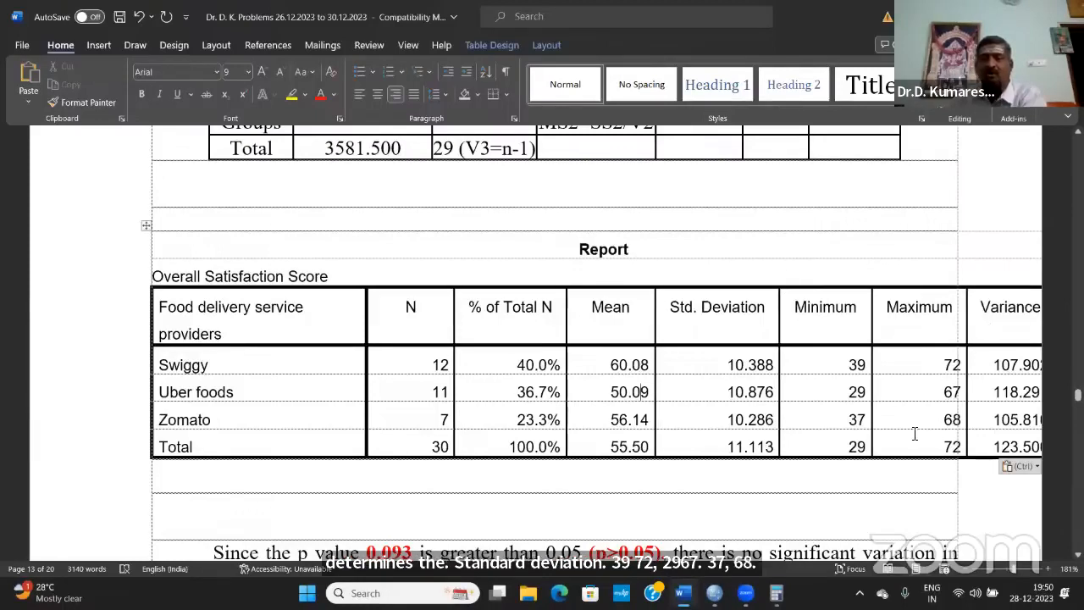
{"action": "mouse_move", "coordinate": [847, 392]}
{"action": "left_mouse_down"}
{"action": "mouse_move", "coordinate": [879, 392]}
{"action": "mouse_move", "coordinate": [853, 396]}
{"action": "left_mouse_up"}
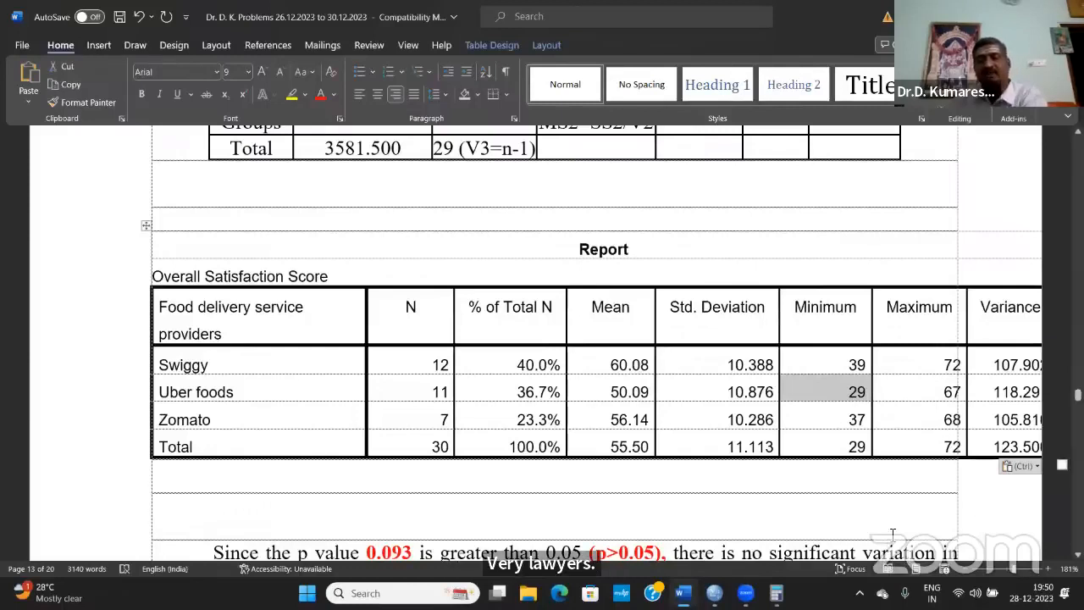
{"action": "left_click", "coordinate": [830, 361]}
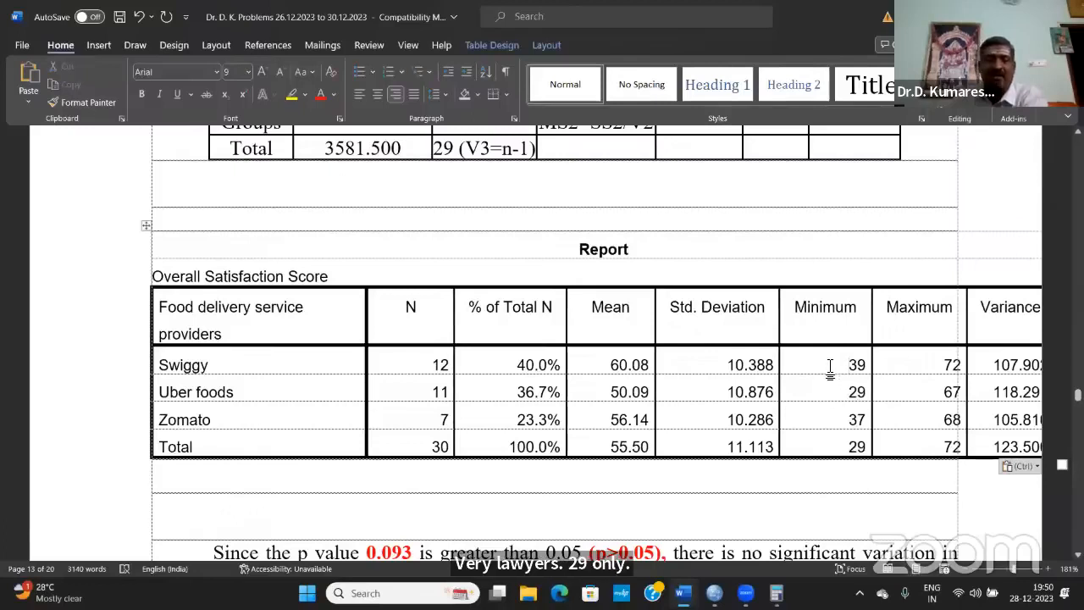
{"action": "left_click", "coordinate": [842, 422]}
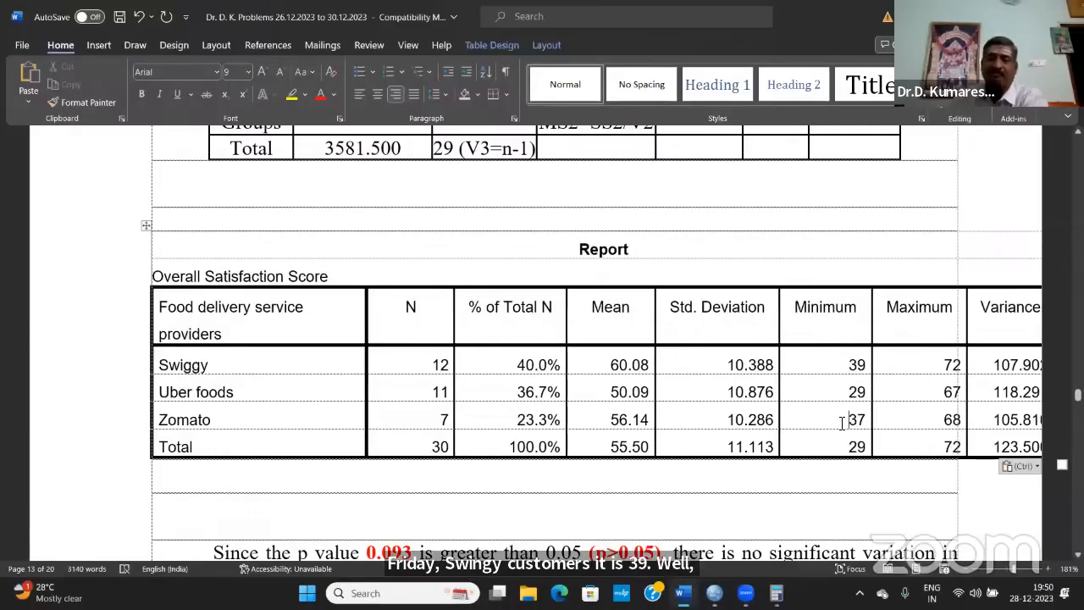
{"action": "double_click", "coordinate": [857, 391]}
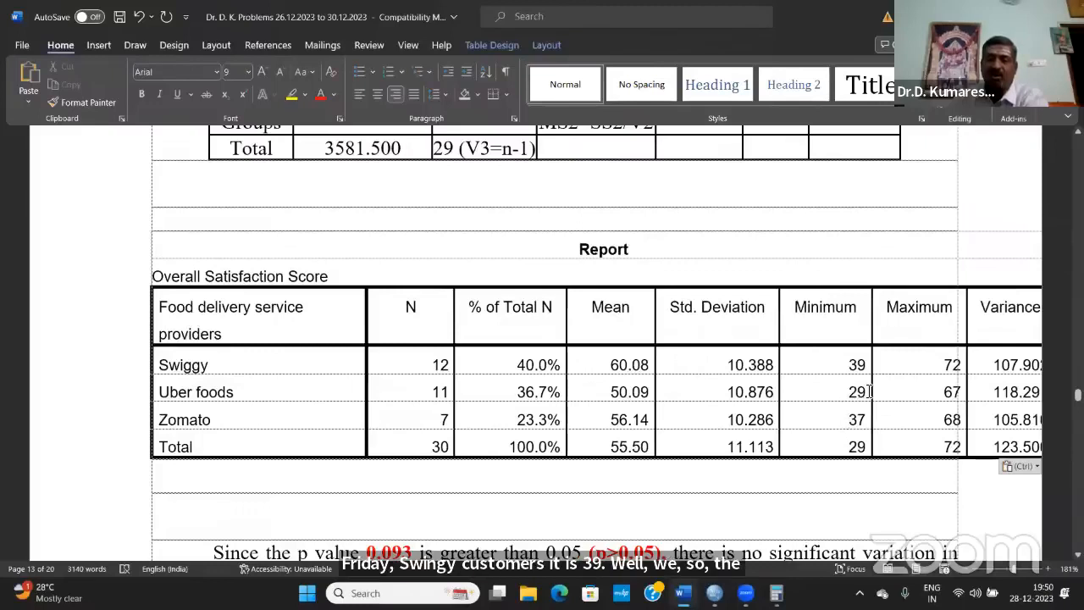
{"action": "left_click", "coordinate": [904, 444]}
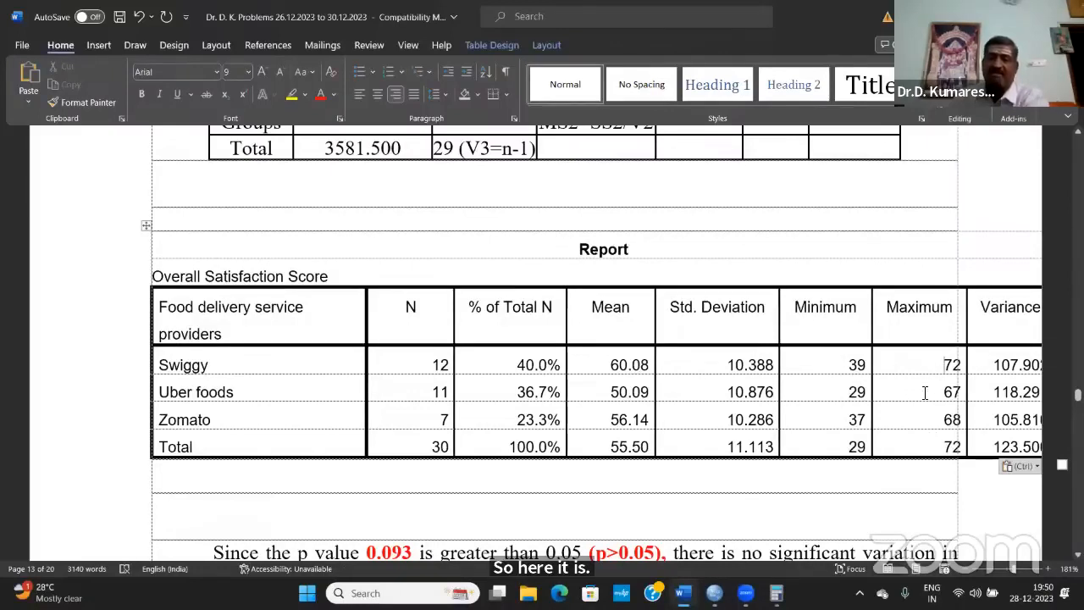
{"action": "left_click", "coordinate": [924, 392]}
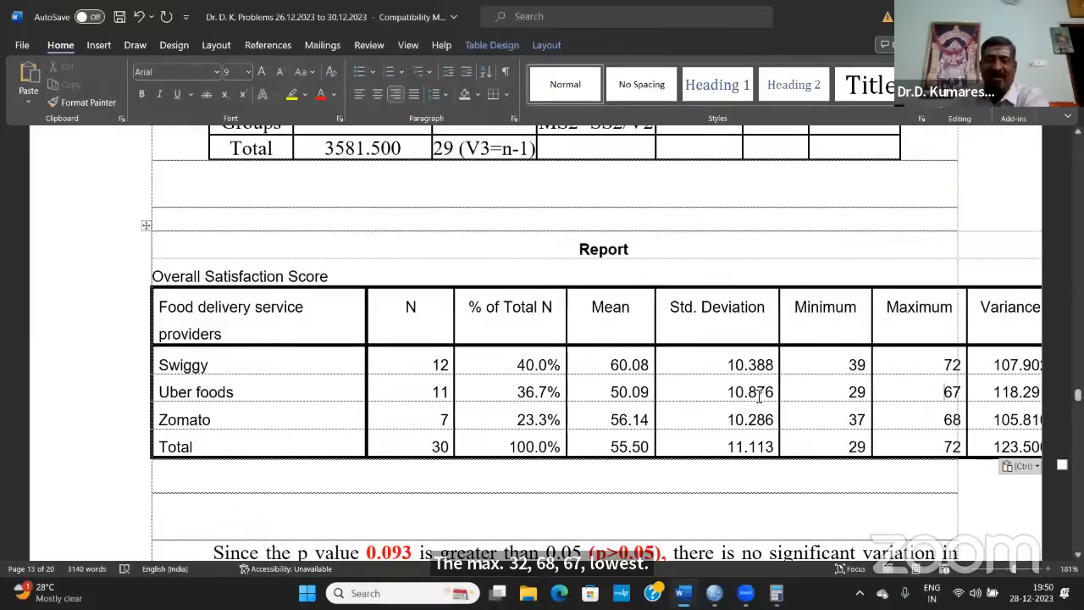
{"action": "double_click", "coordinate": [760, 393]}
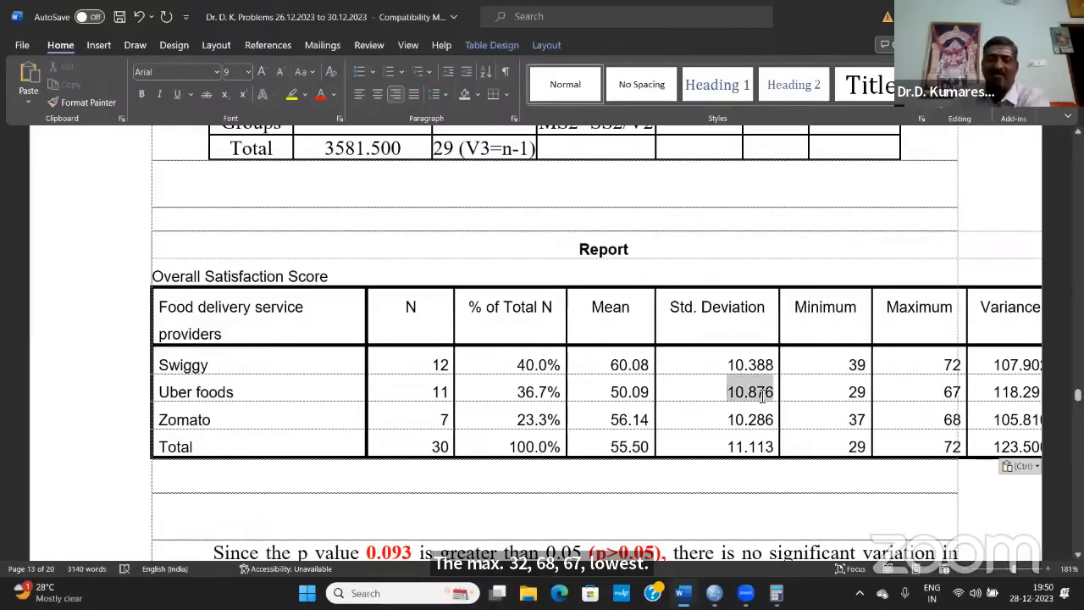
{"action": "left_click", "coordinate": [713, 407]}
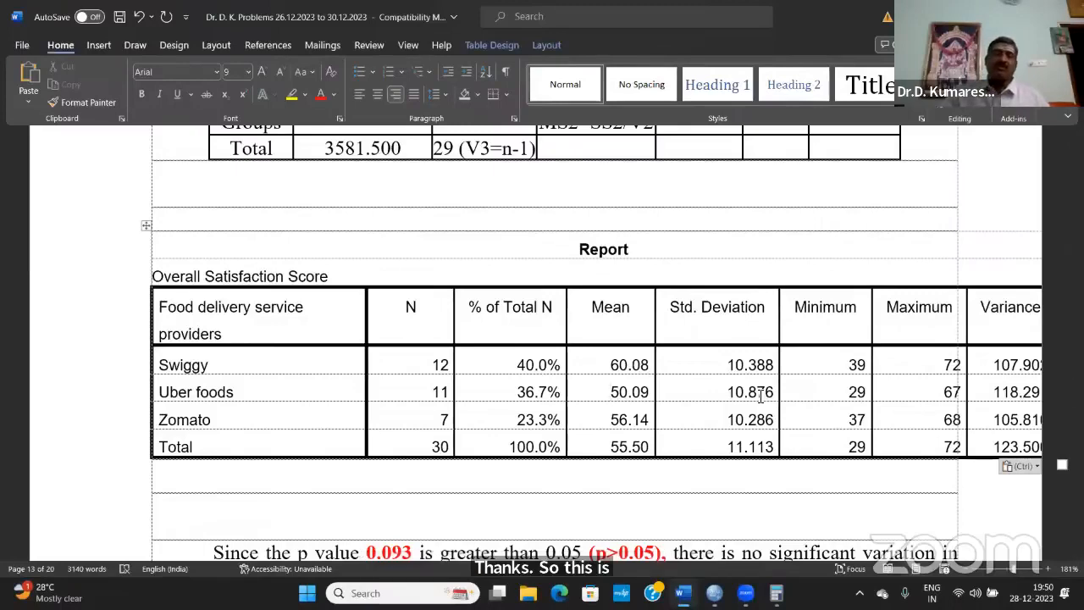
- Review the one-way ANOVA conclusion and compare its variables with those in the Problem 4: Two-way ANOVA data table
{"action": "scroll", "coordinate": [760, 395], "scroll_direction": "down", "scroll_amount": 3}
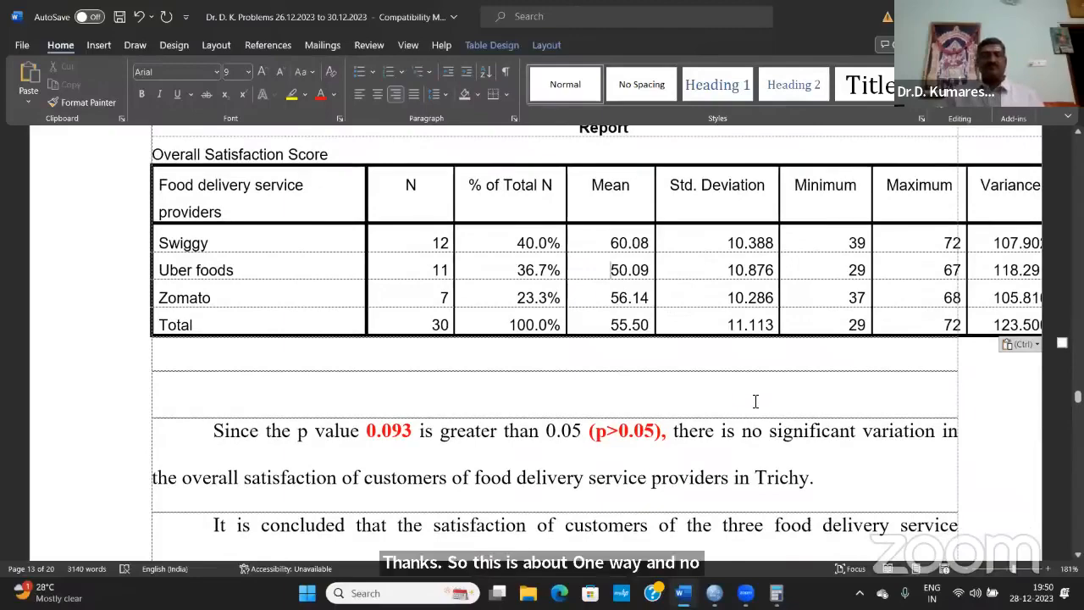
{"action": "scroll", "coordinate": [738, 407], "scroll_direction": "down", "scroll_amount": 20}
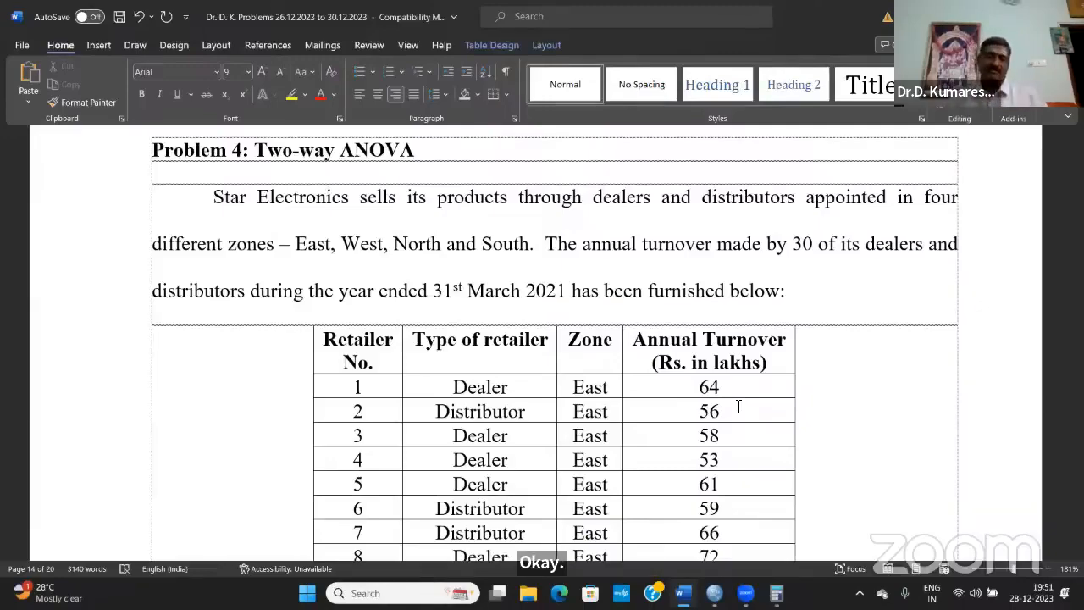
{"action": "scroll", "coordinate": [738, 407], "scroll_direction": "up", "scroll_amount": 15}
{"action": "scroll", "coordinate": [738, 406], "scroll_direction": "up", "scroll_amount": 10}
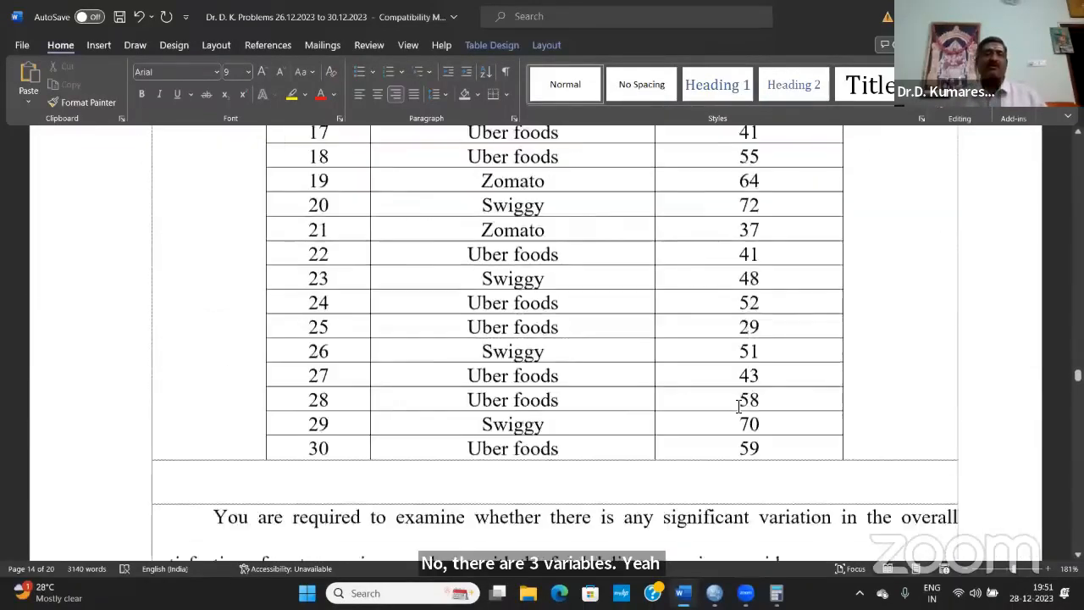
{"action": "scroll", "coordinate": [738, 407], "scroll_direction": "down", "scroll_amount": 3}
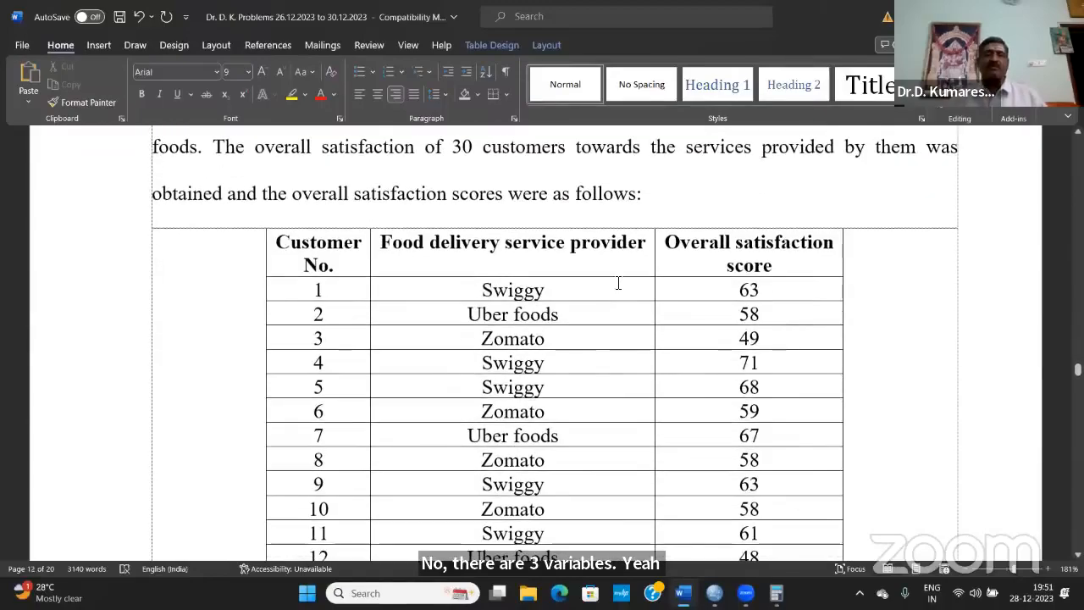
{"action": "scroll", "coordinate": [803, 346], "scroll_direction": "down", "scroll_amount": 10}
{"action": "scroll", "coordinate": [799, 348], "scroll_direction": "down", "scroll_amount": 20}
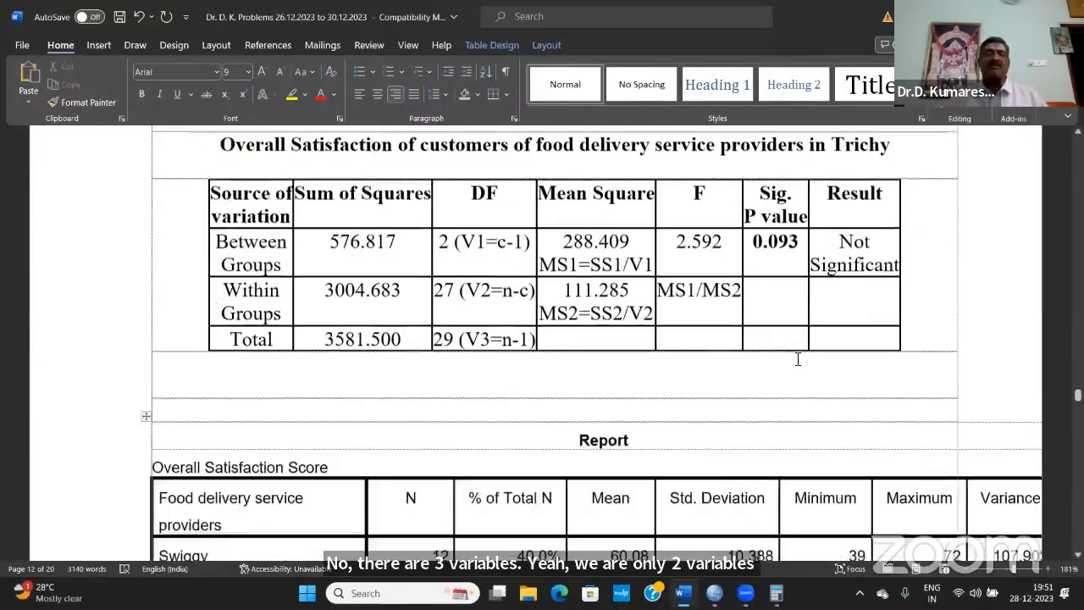
{"action": "scroll", "coordinate": [790, 360], "scroll_direction": "up", "scroll_amount": 5}
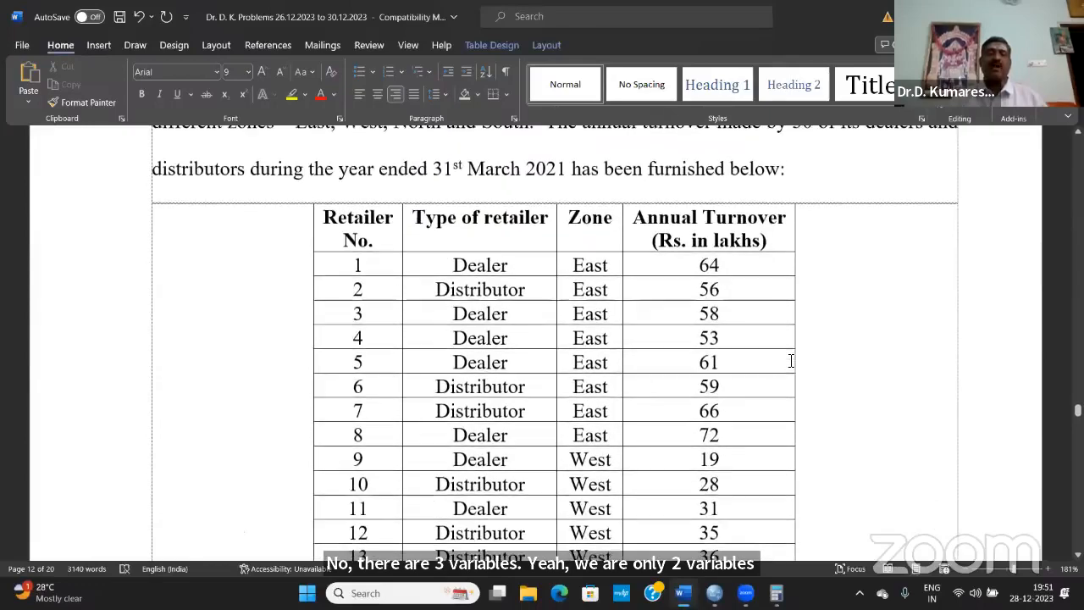
{"action": "scroll", "coordinate": [354, 247], "scroll_direction": "up", "scroll_amount": 3}
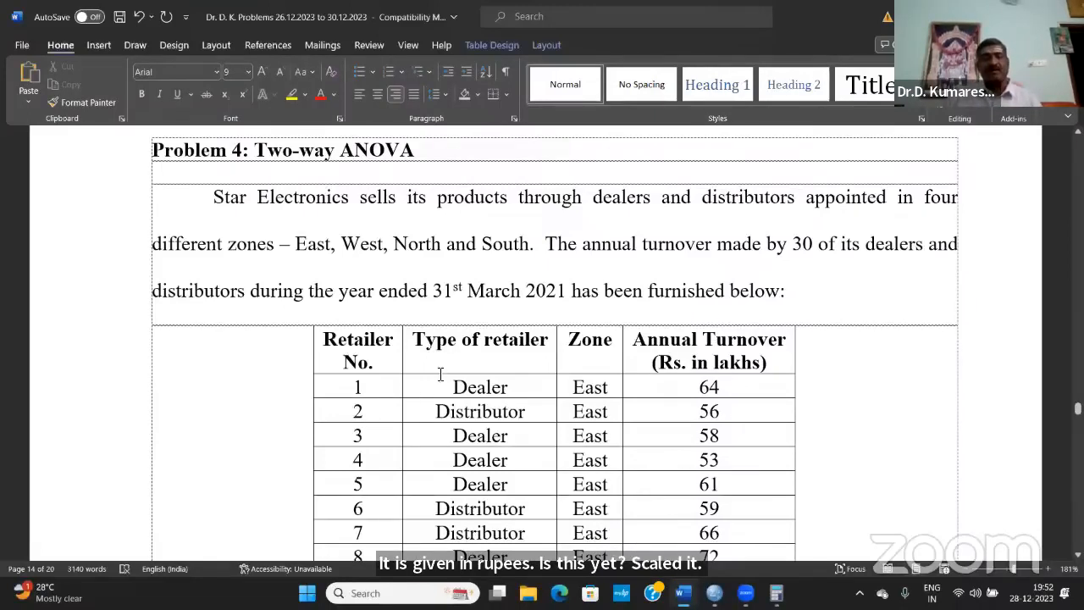
- Examine the Type of retailer, Zone and Annual Turnover columns in Problem 4 to identify the independent and dependent variables
{"action": "left_click", "coordinate": [593, 326]}
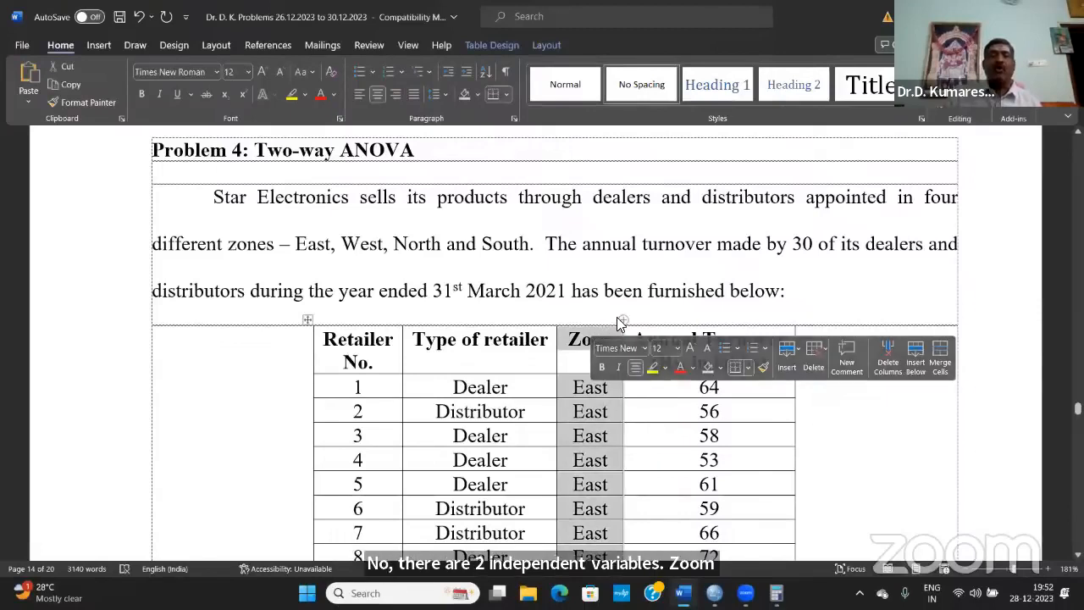
{"action": "left_click", "coordinate": [601, 313]}
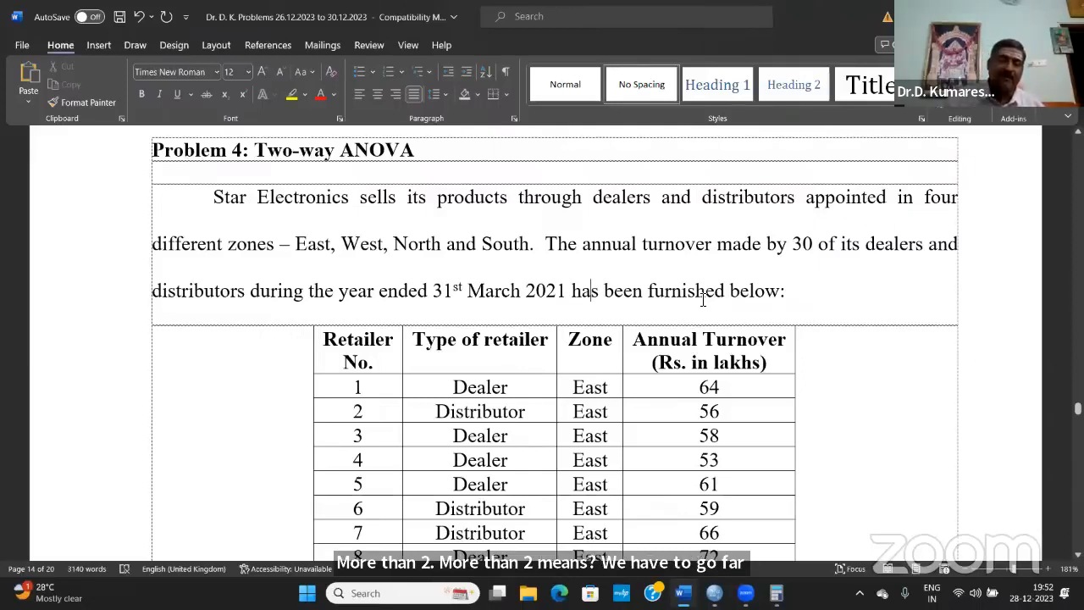
{"action": "left_click", "coordinate": [505, 331]}
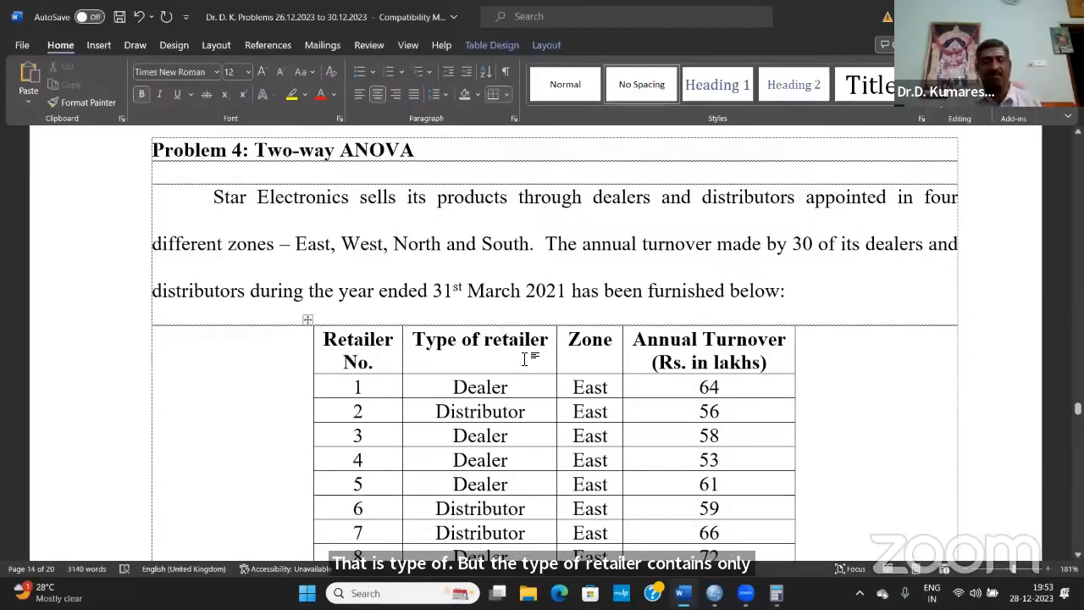
{"action": "left_click", "coordinate": [604, 325]}
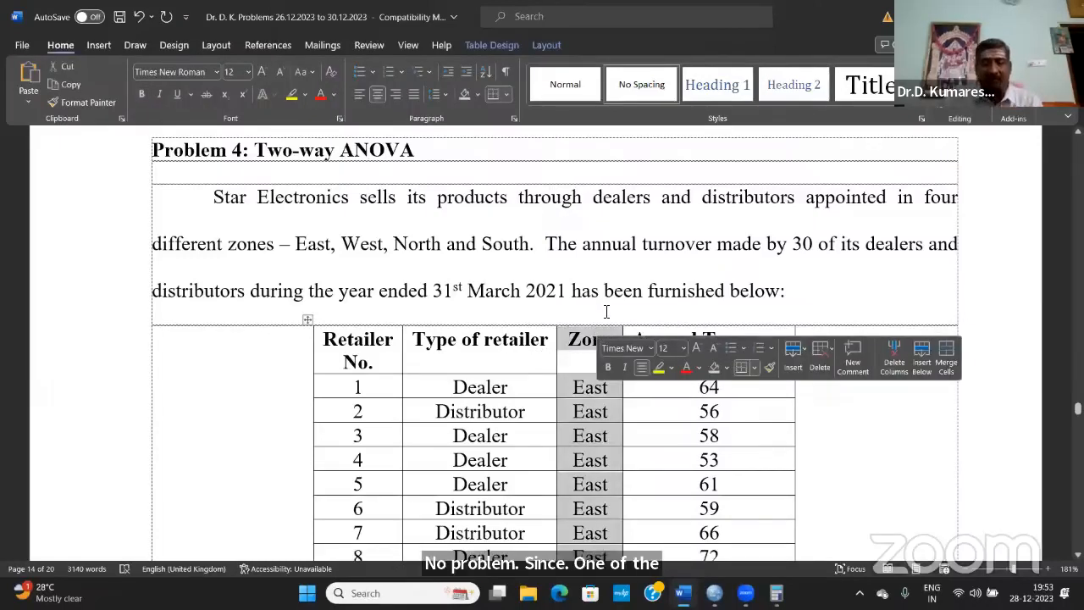
{"action": "left_click", "coordinate": [605, 318]}
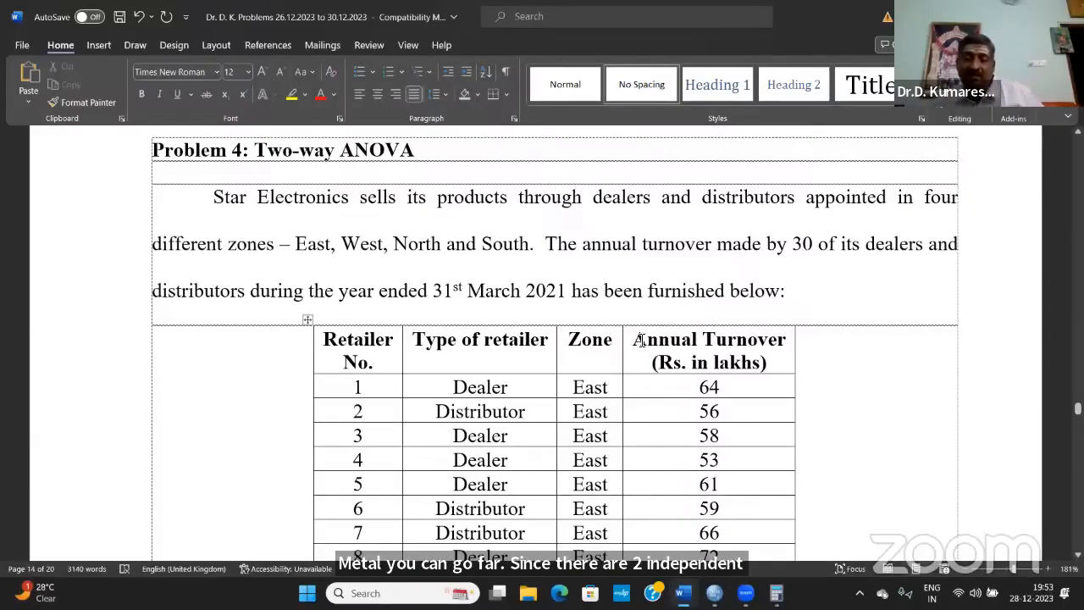
{"action": "left_click_drag", "start_coordinate": [635, 339], "coordinate": [766, 370]}
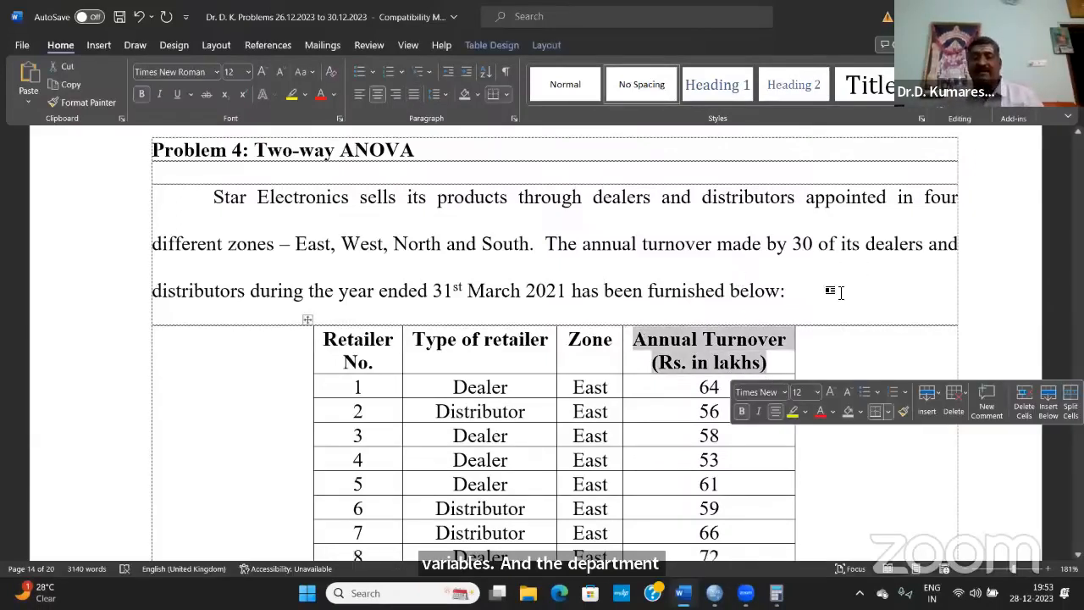
{"action": "left_click", "coordinate": [901, 370]}
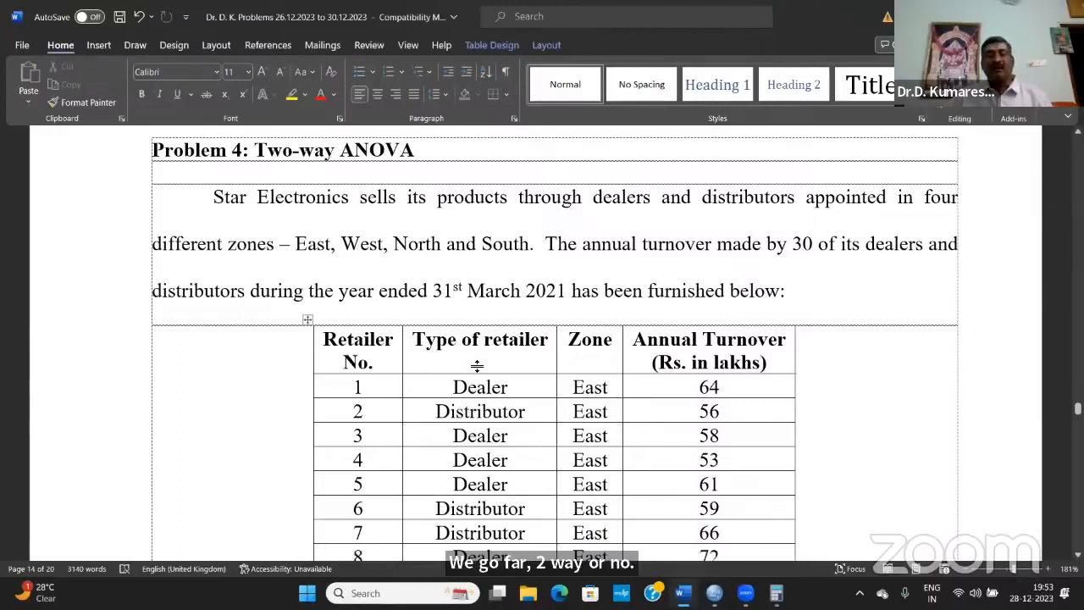
{"action": "left_click", "coordinate": [480, 340]}
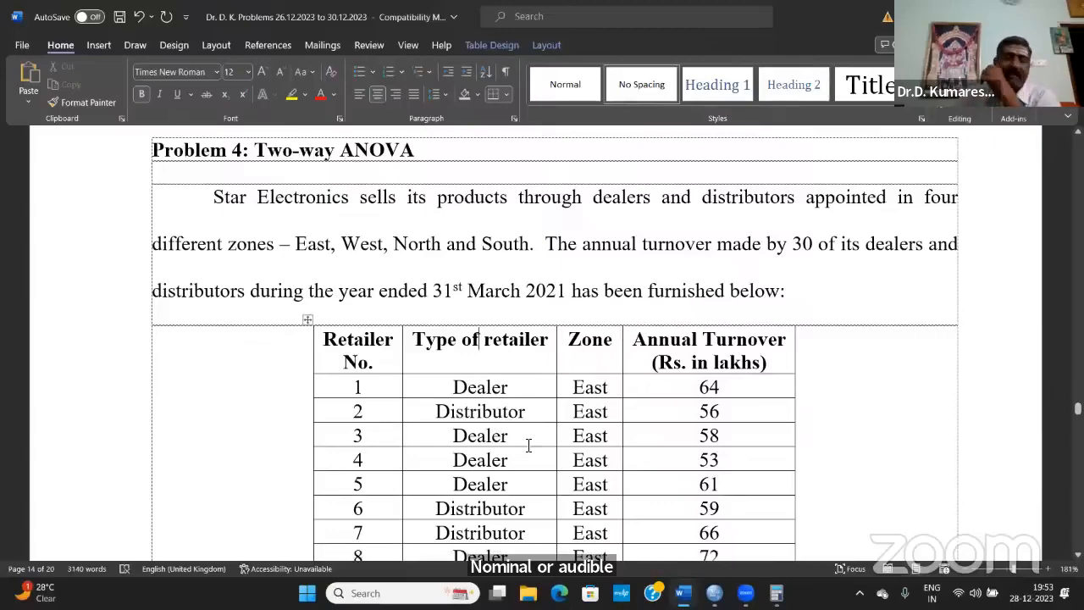
- Read the Problem 4 question on annual turnover variation by retailer and zone, and check it against the retailer data
{"action": "scroll", "coordinate": [529, 445], "scroll_direction": "down", "scroll_amount": 10}
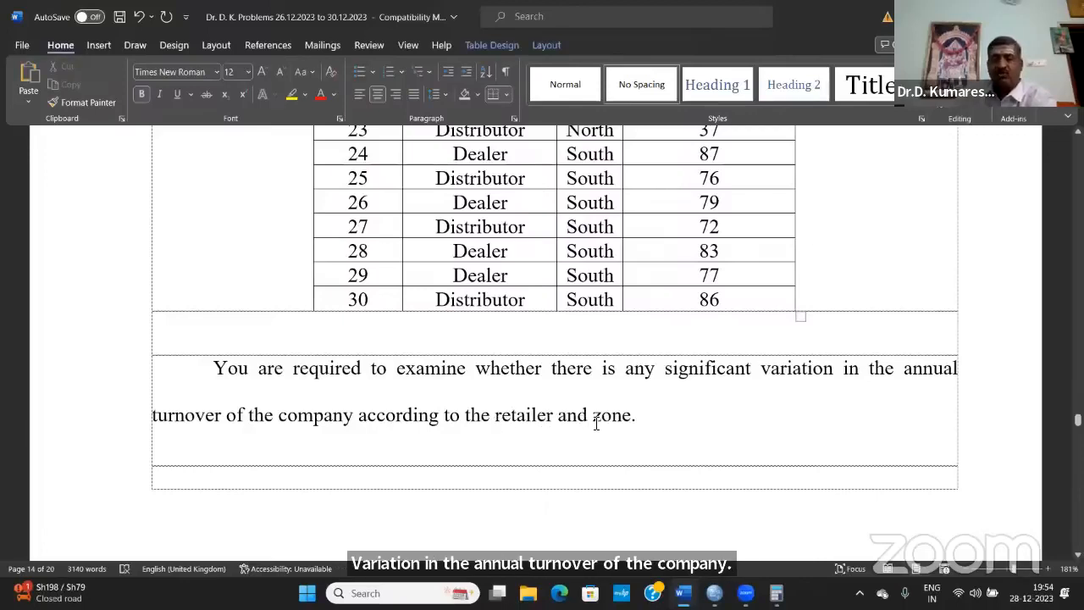
{"action": "scroll", "coordinate": [542, 449], "scroll_direction": "up", "scroll_amount": 7}
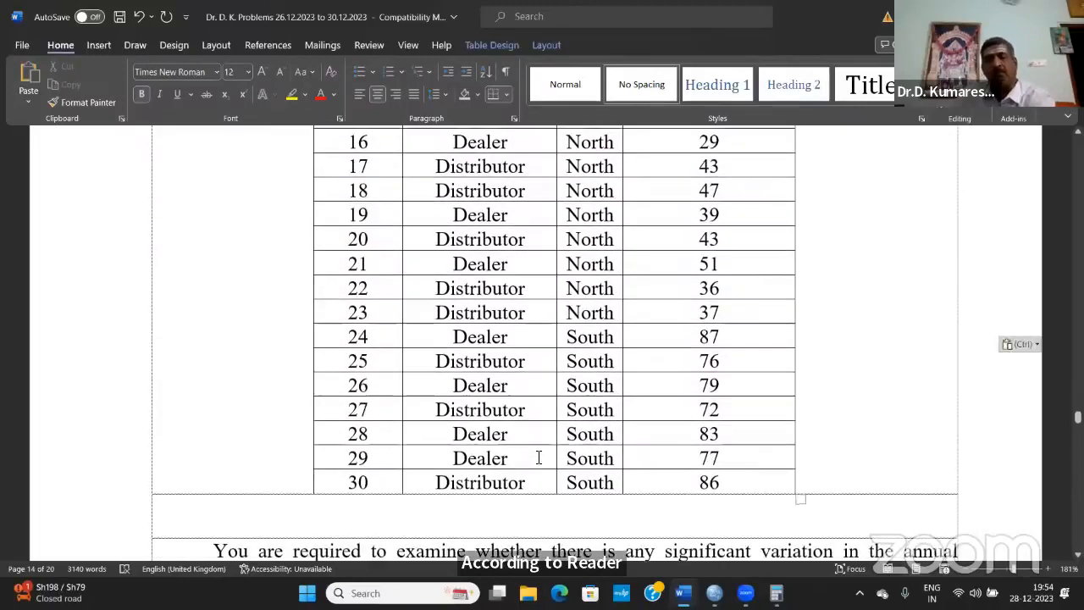
{"action": "scroll", "coordinate": [538, 457], "scroll_direction": "up", "scroll_amount": 5}
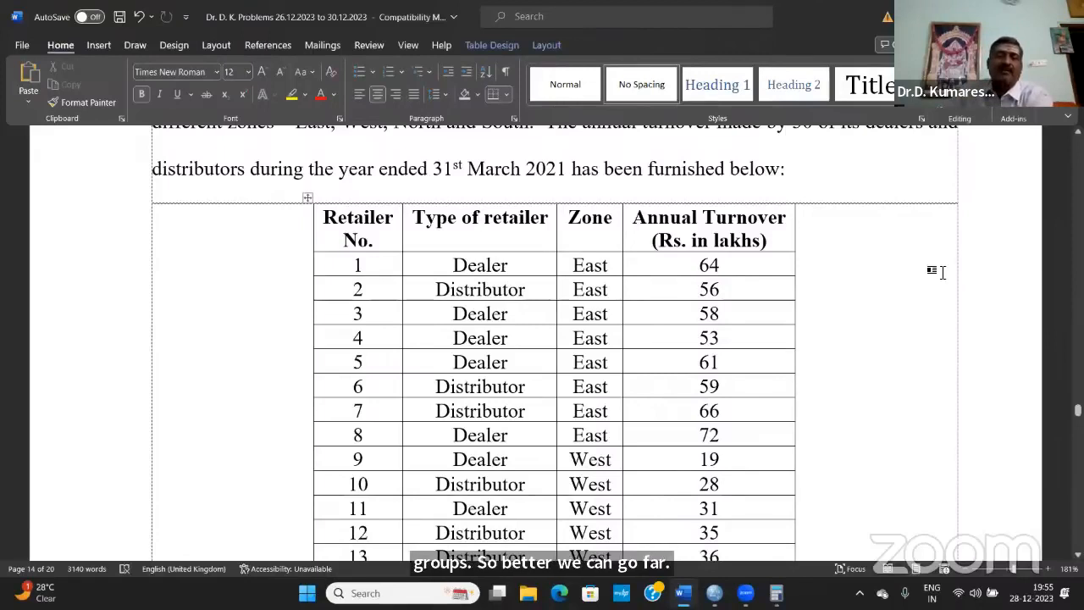
- Switch to the SPSS Statistics Data Editor window containing the .sav dataset
{"action": "left_click", "coordinate": [719, 583]}
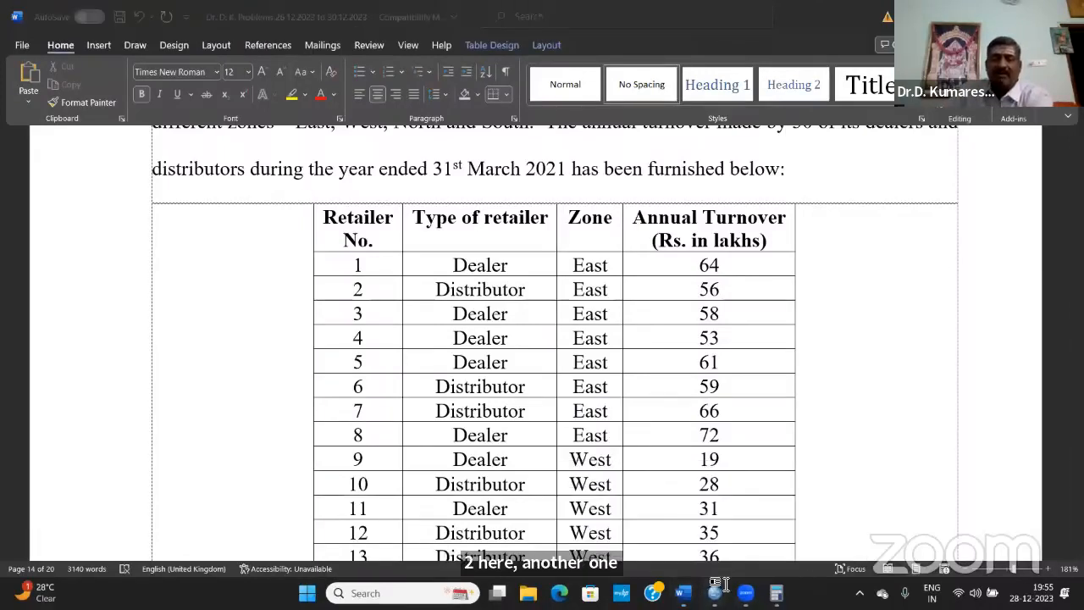
{"action": "left_click", "coordinate": [719, 582]}
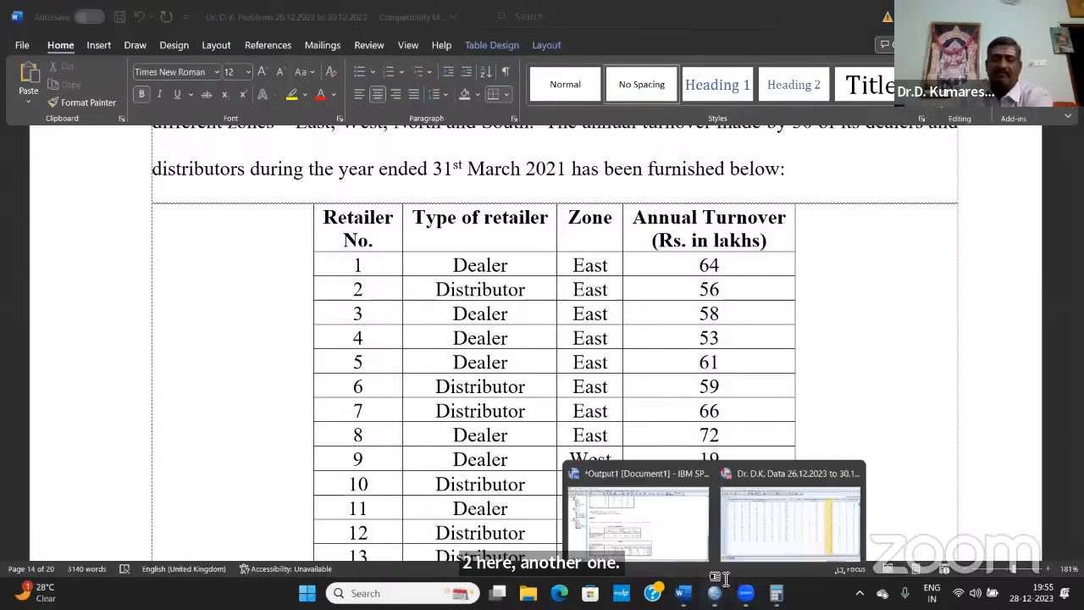
{"action": "left_click", "coordinate": [796, 476]}
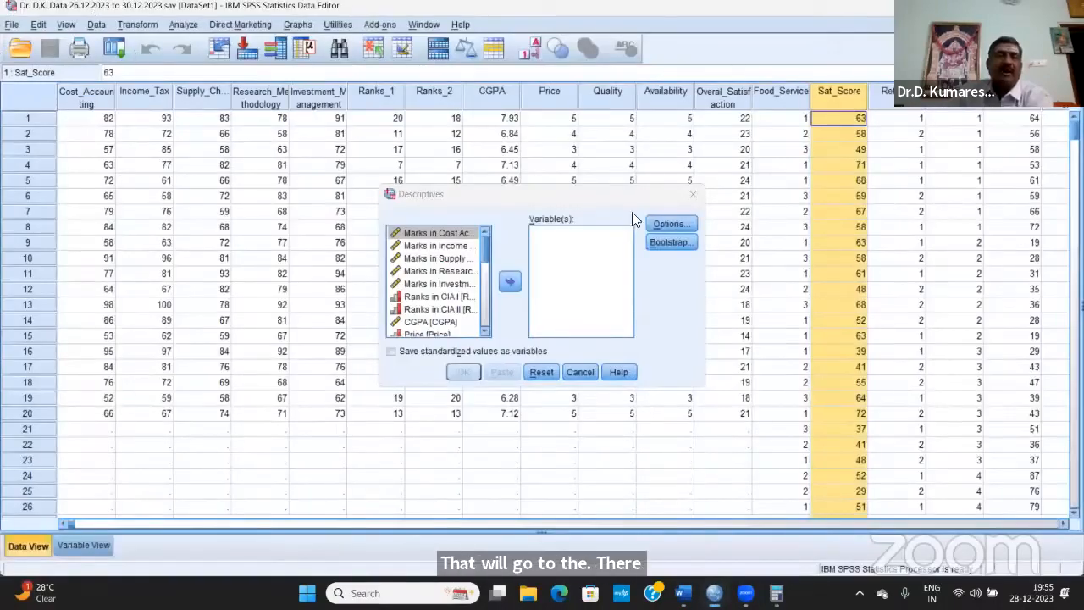
- Dismiss the Descriptives dialog and set Annual Turnover as the dependent variable of a General Linear Model Univariate analysis
{"action": "left_click", "coordinate": [579, 373]}
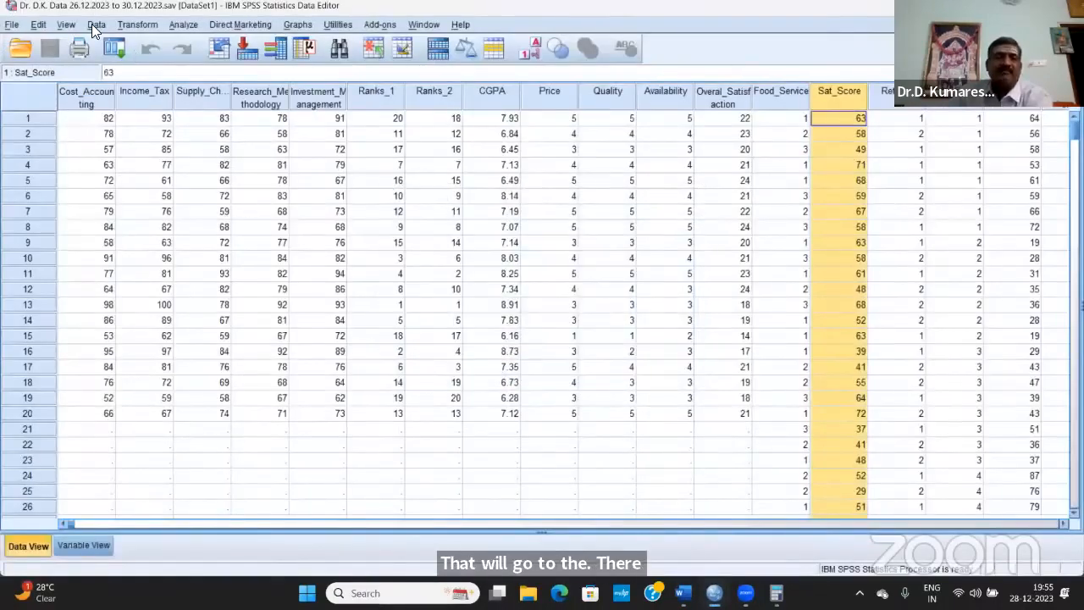
{"action": "left_click", "coordinate": [184, 24]}
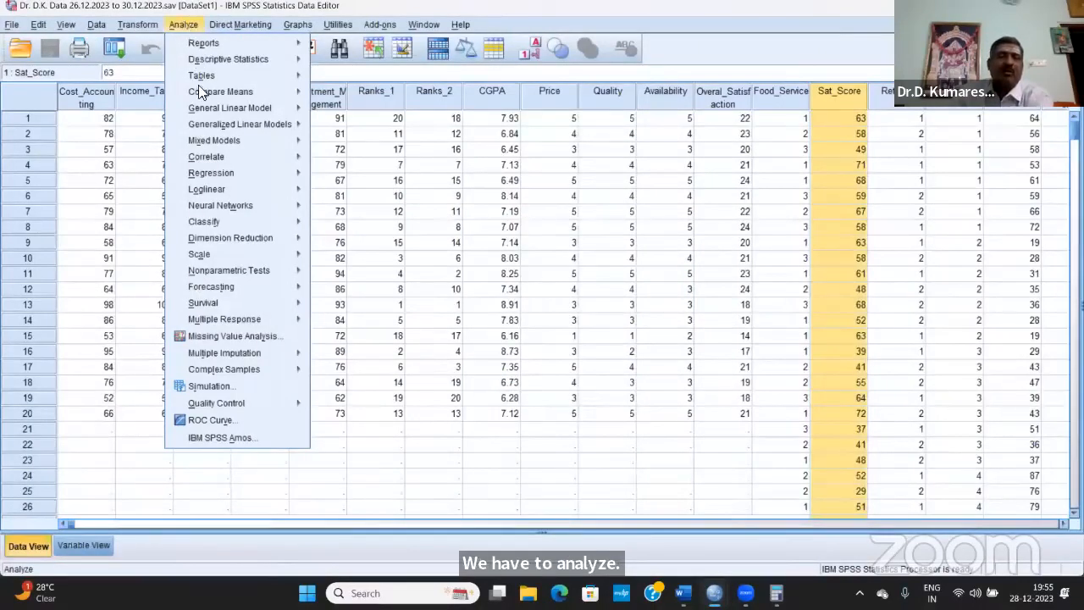
{"action": "mouse_move", "coordinate": [230, 112]}
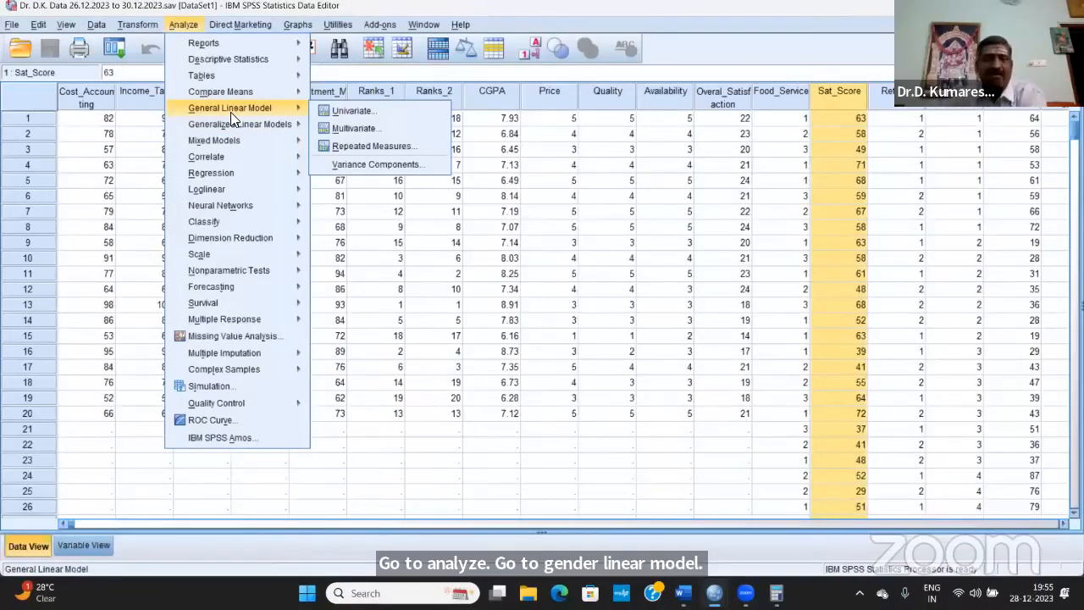
{"action": "left_click", "coordinate": [375, 110]}
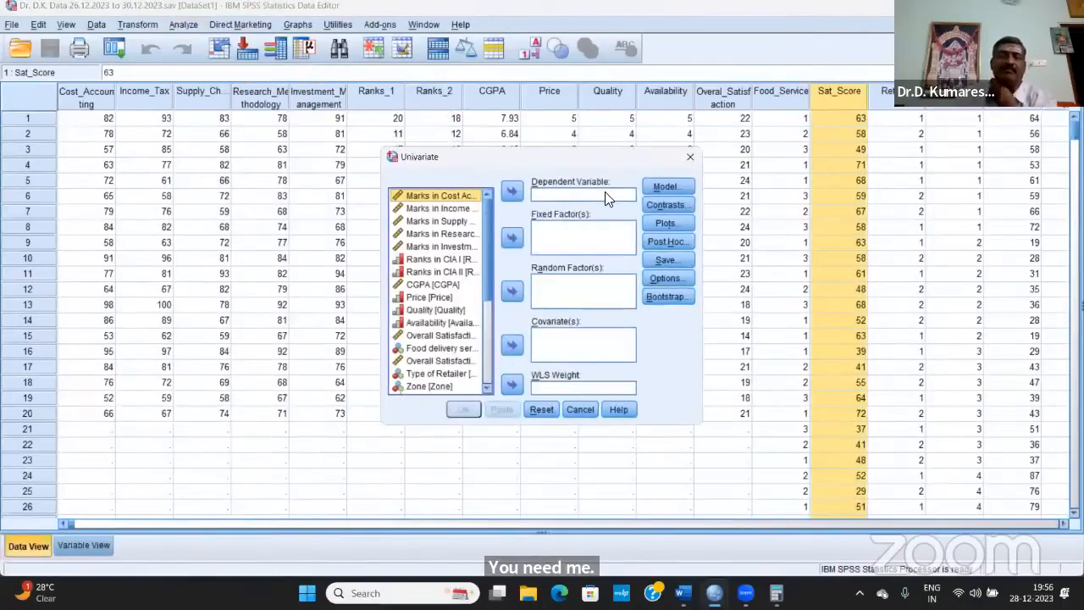
{"action": "left_click", "coordinate": [486, 389]}
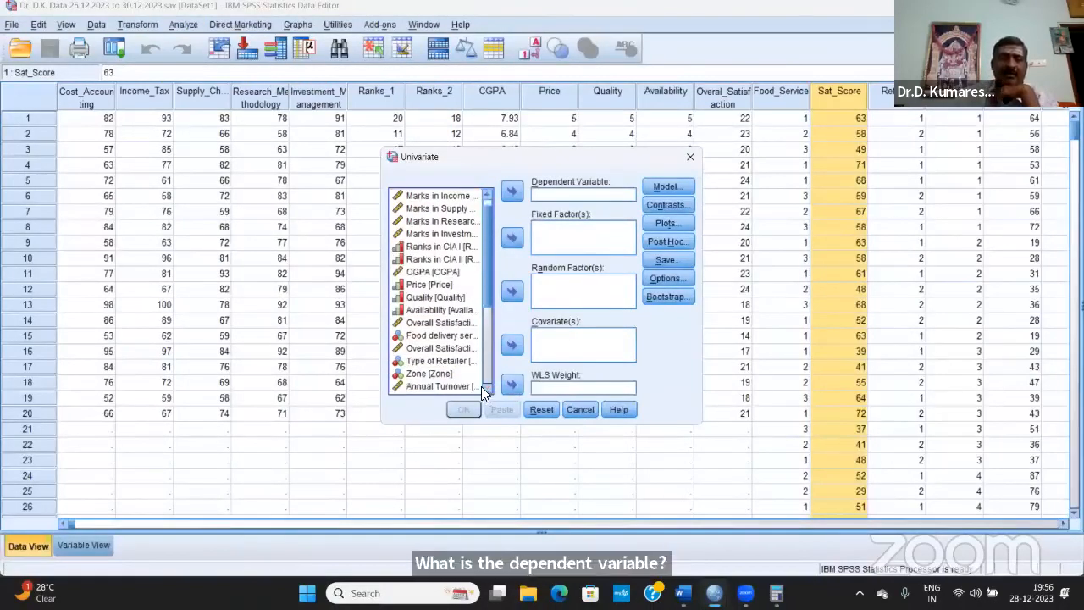
{"action": "left_click", "coordinate": [486, 389]}
{"action": "left_click", "coordinate": [486, 388]}
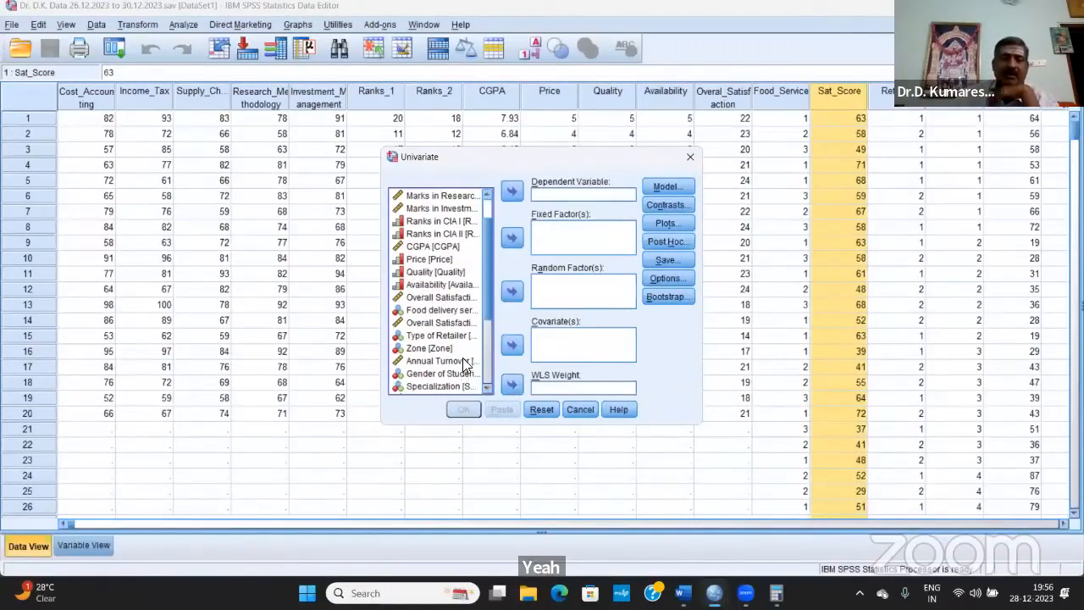
{"action": "left_click", "coordinate": [467, 361]}
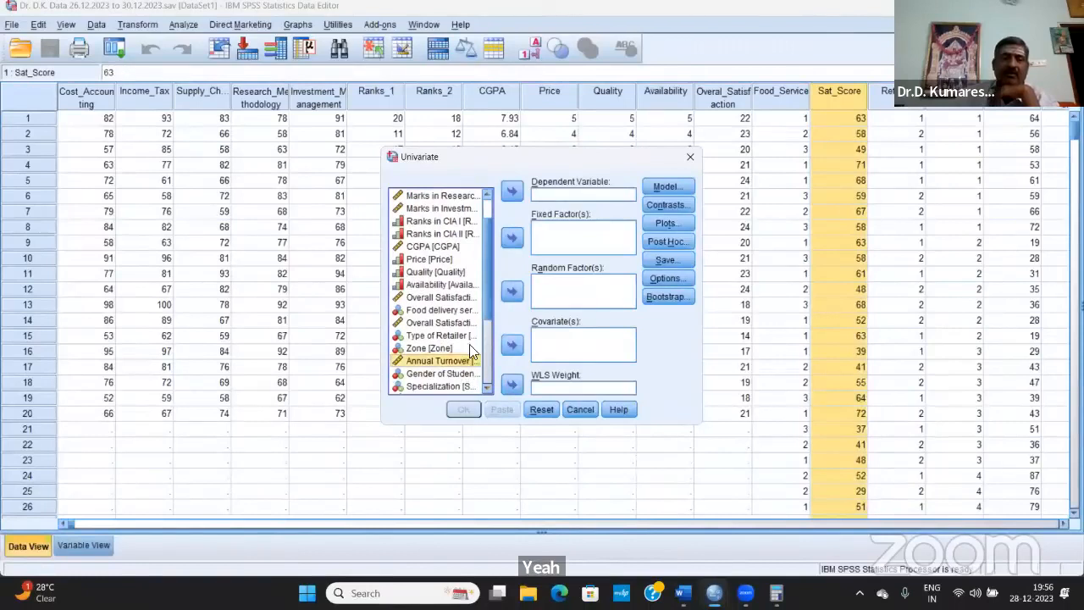
{"action": "left_click", "coordinate": [511, 193]}
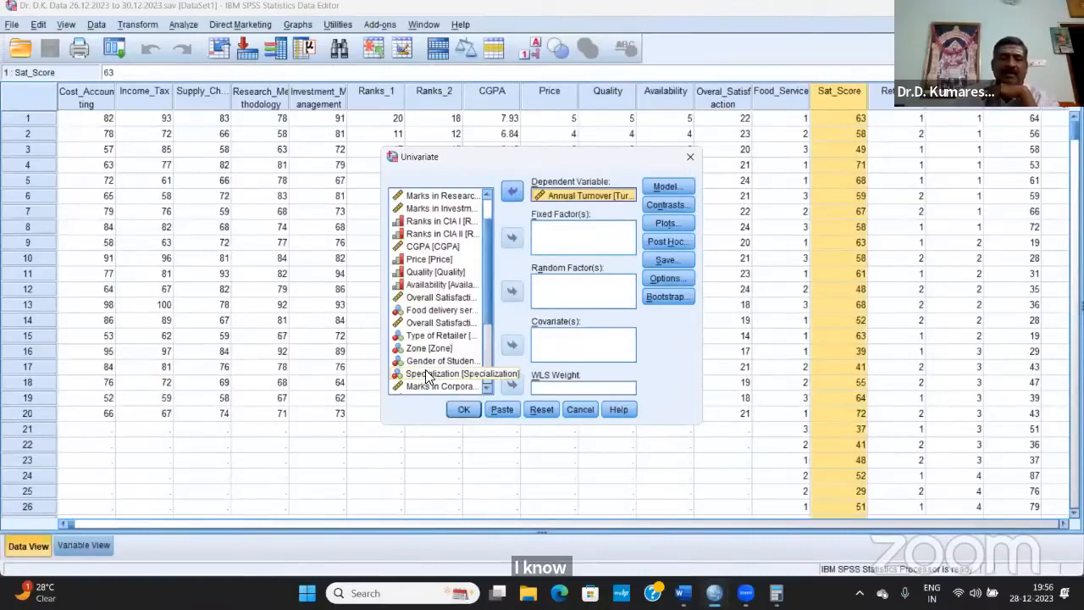
- Add Type of Retailer and Zone as fixed factors of the Univariate analysis
{"action": "left_click", "coordinate": [472, 339]}
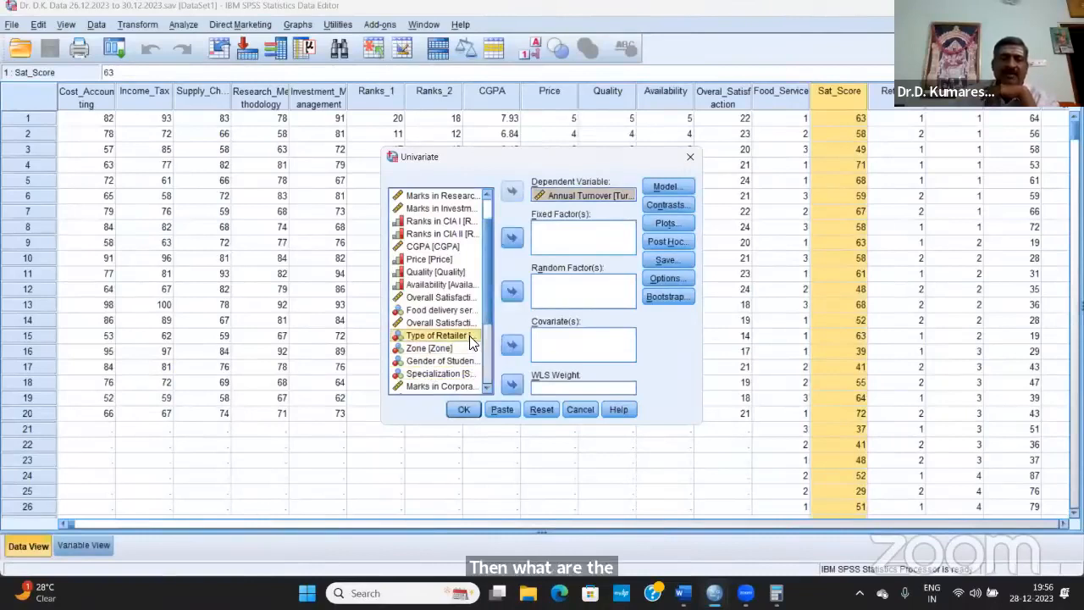
{"action": "left_click", "coordinate": [514, 238]}
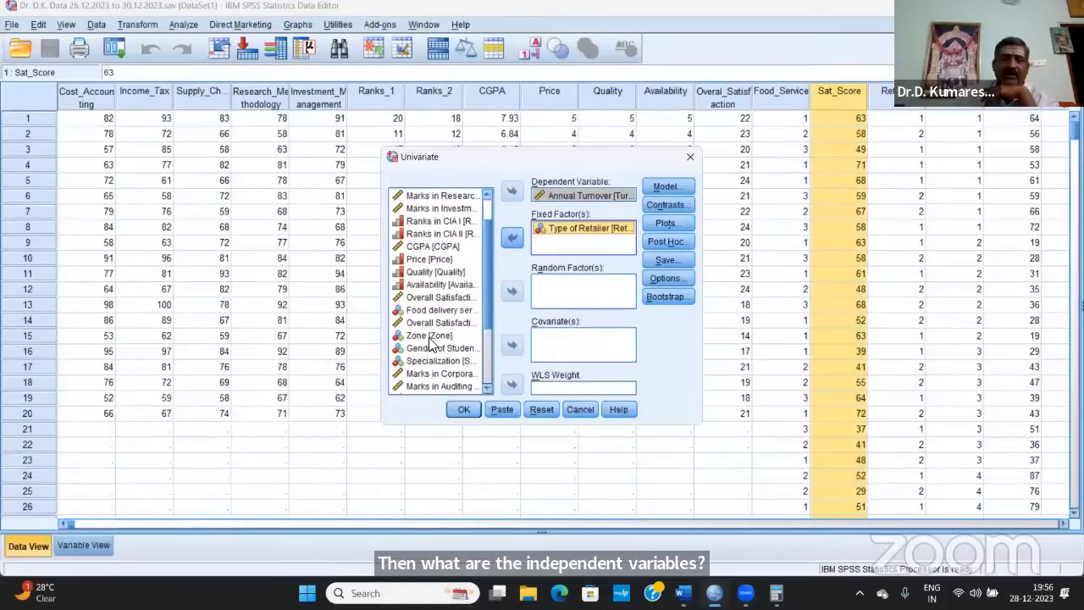
{"action": "left_click", "coordinate": [513, 240]}
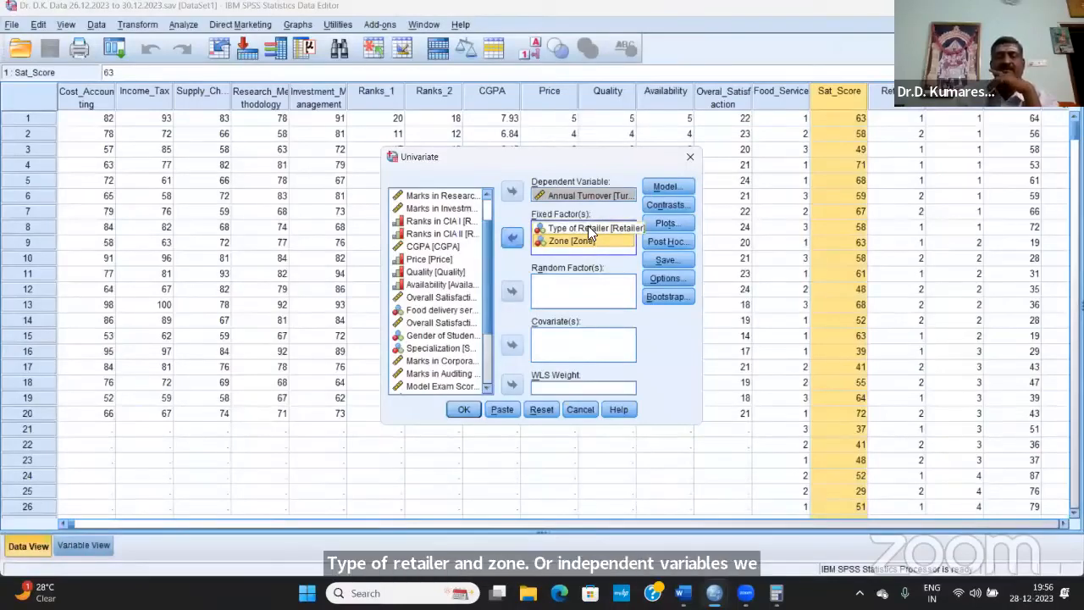
- Switch to the Word problems document and review the null and alternative hypotheses and the conclusion of the one-way ANOVA
{"action": "mouse_move", "coordinate": [775, 593]}
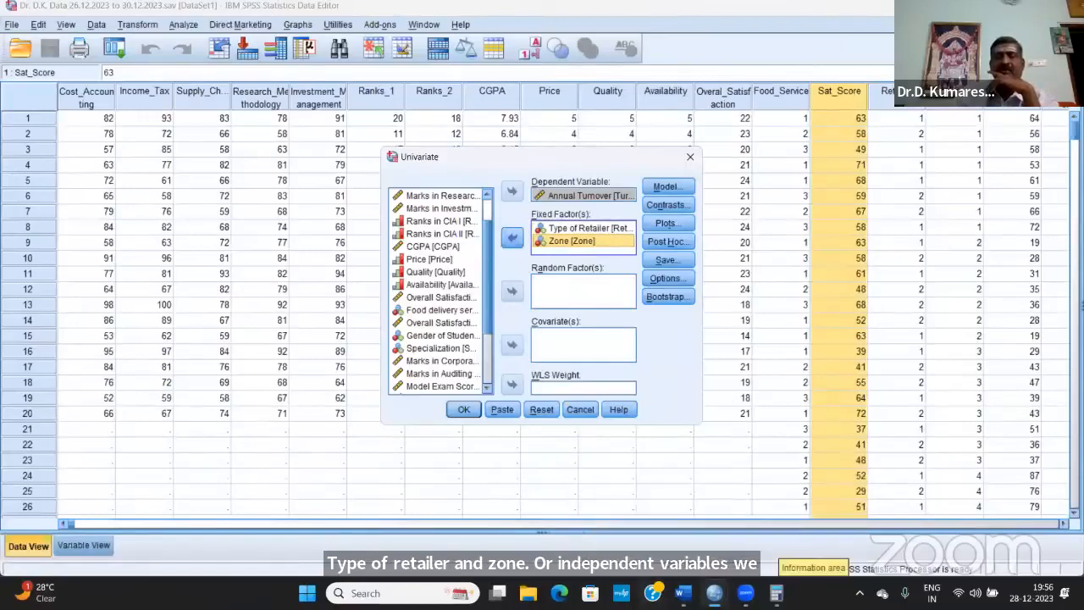
{"action": "left_click", "coordinate": [682, 592]}
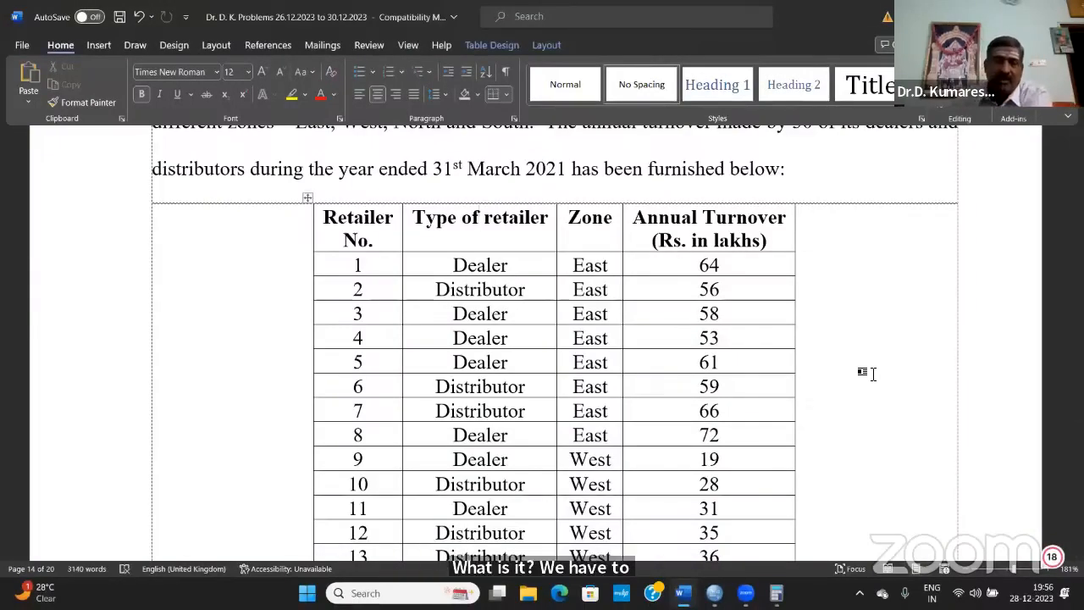
{"action": "scroll", "coordinate": [872, 373], "scroll_direction": "up", "scroll_amount": 15}
{"action": "scroll", "coordinate": [863, 370], "scroll_direction": "up", "scroll_amount": 6}
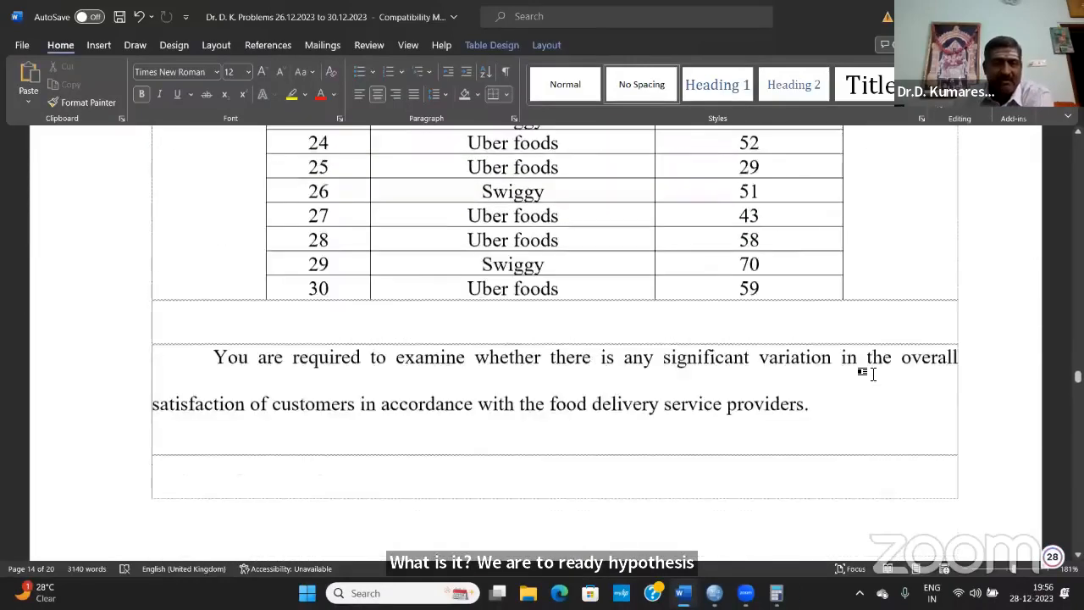
{"action": "scroll", "coordinate": [812, 384], "scroll_direction": "down", "scroll_amount": 5}
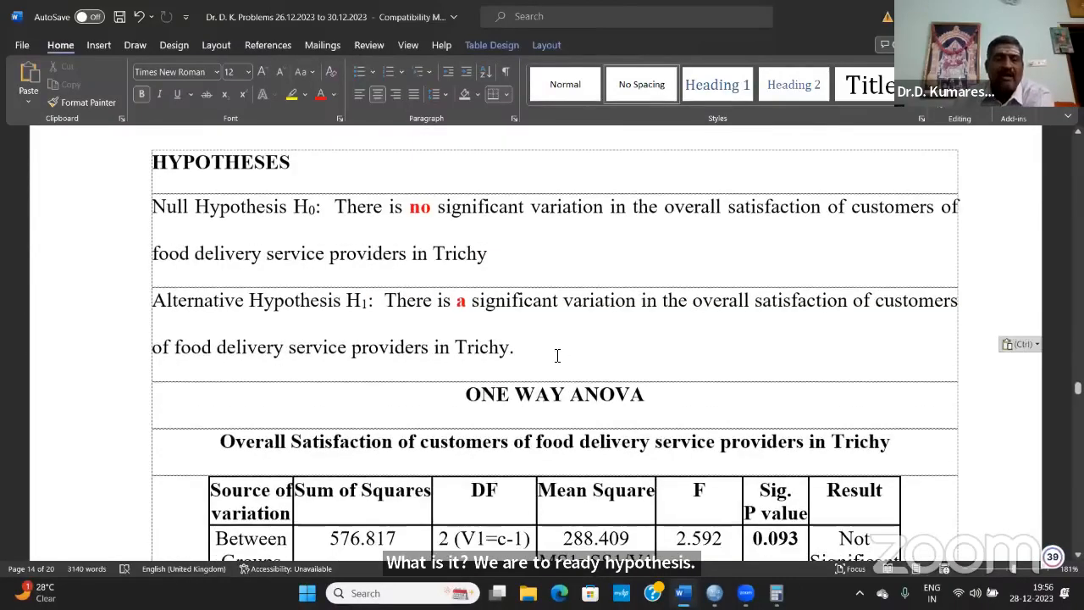
{"action": "left_click", "coordinate": [624, 212]}
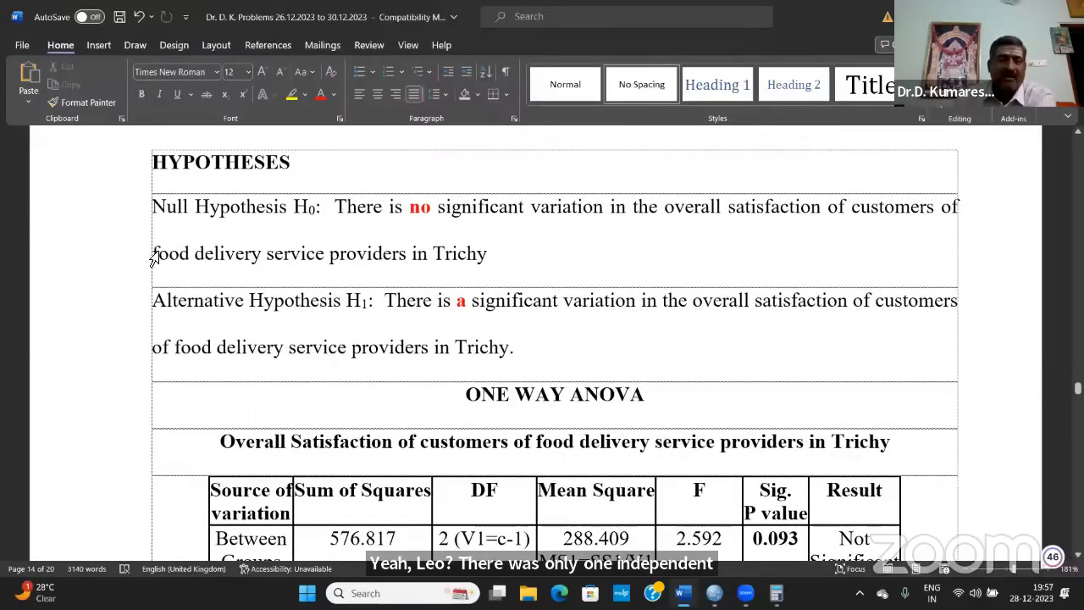
{"action": "left_click_drag", "start_coordinate": [295, 262], "coordinate": [669, 236]}
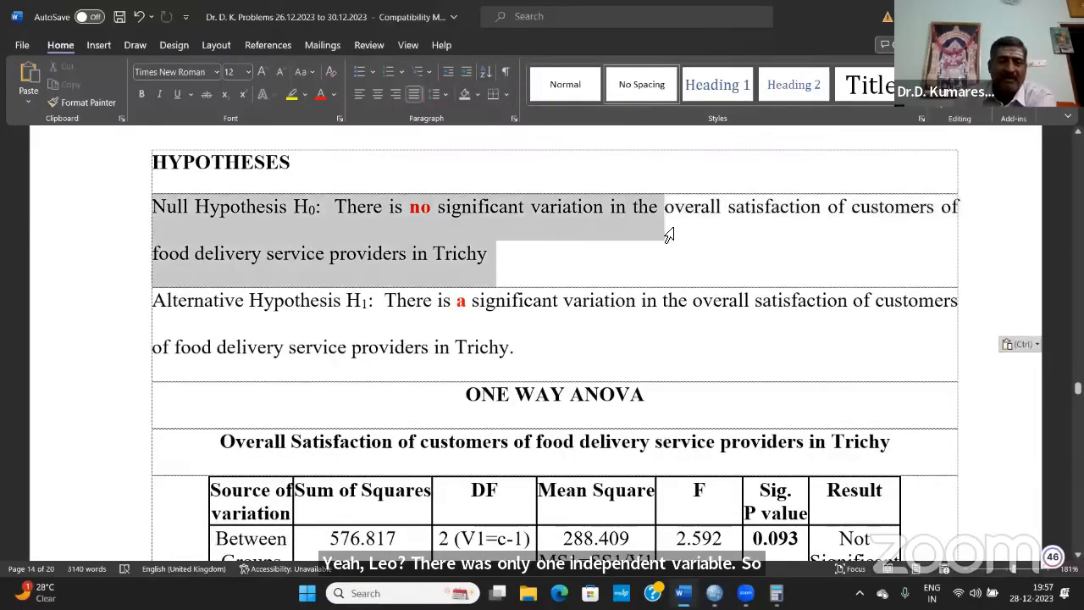
{"action": "left_click", "coordinate": [593, 279]}
{"action": "scroll", "coordinate": [595, 283], "scroll_direction": "down", "scroll_amount": 5}
{"action": "scroll", "coordinate": [595, 283], "scroll_direction": "down", "scroll_amount": 10}
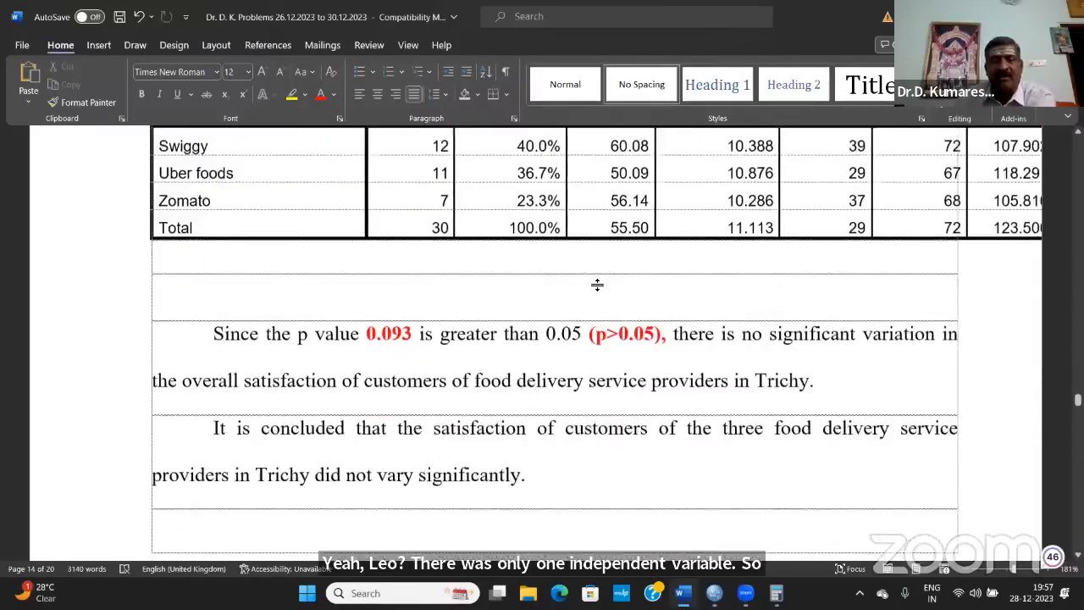
{"action": "scroll", "coordinate": [420, 355], "scroll_direction": "up", "scroll_amount": 1}
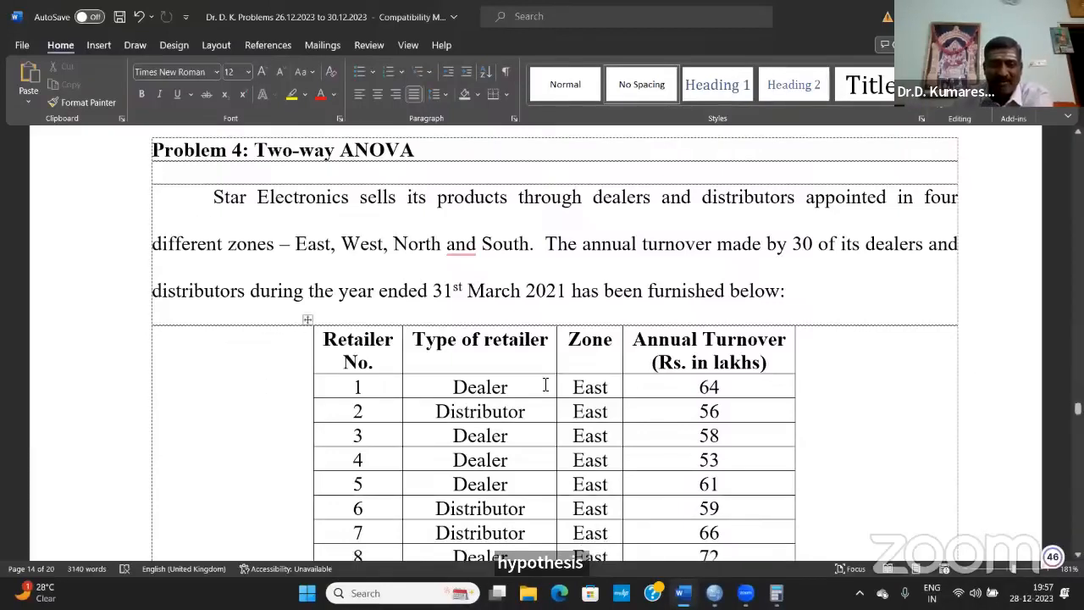
- Examine the Problem 4 factor columns and read the null and alternative hypotheses for retailer, zone and retailer zone interaction
{"action": "left_click", "coordinate": [474, 342]}
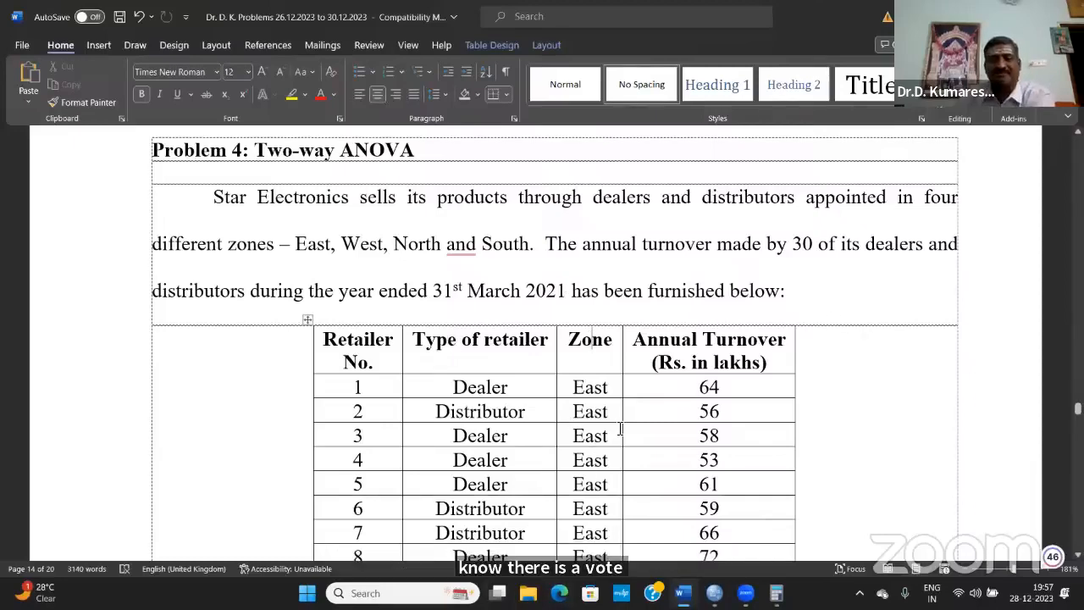
{"action": "scroll", "coordinate": [624, 427], "scroll_direction": "down", "scroll_amount": 7}
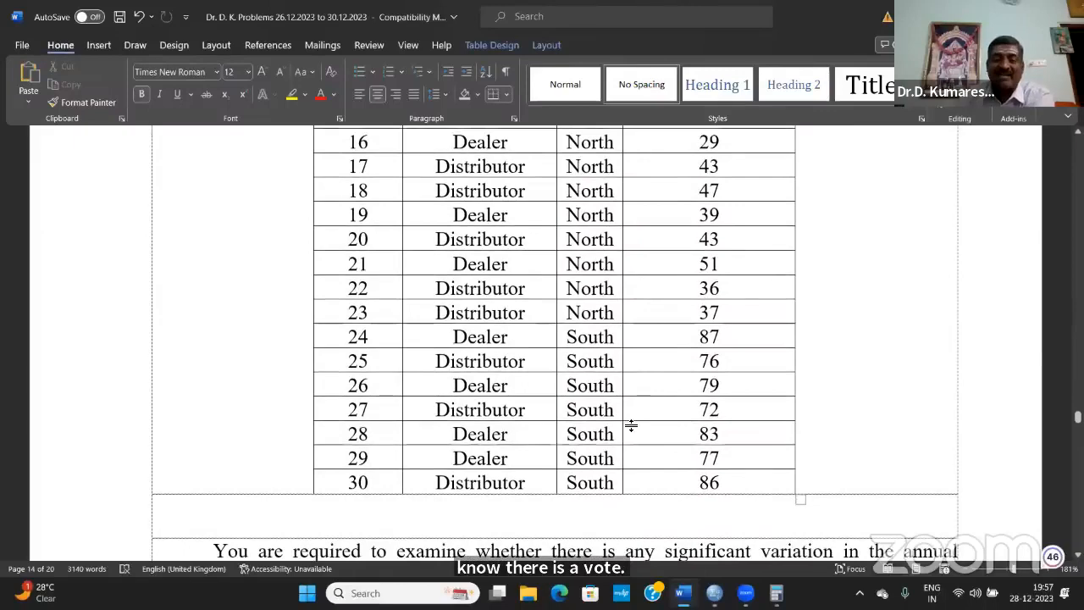
{"action": "scroll", "coordinate": [631, 426], "scroll_direction": "down", "scroll_amount": 15}
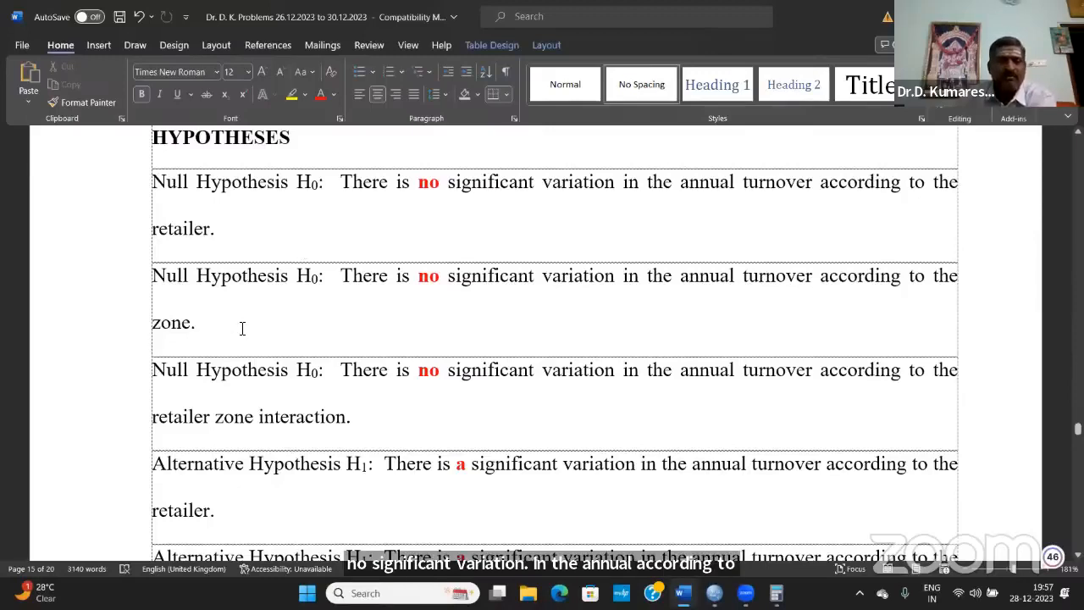
{"action": "left_click", "coordinate": [210, 420]}
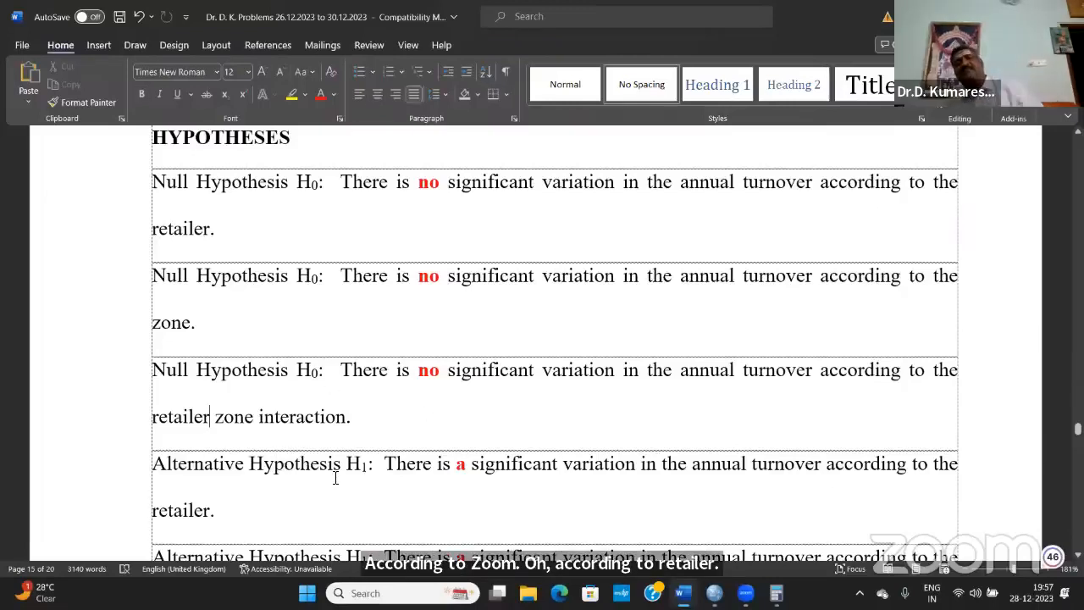
{"action": "scroll", "coordinate": [432, 313], "scroll_direction": "down", "scroll_amount": 5}
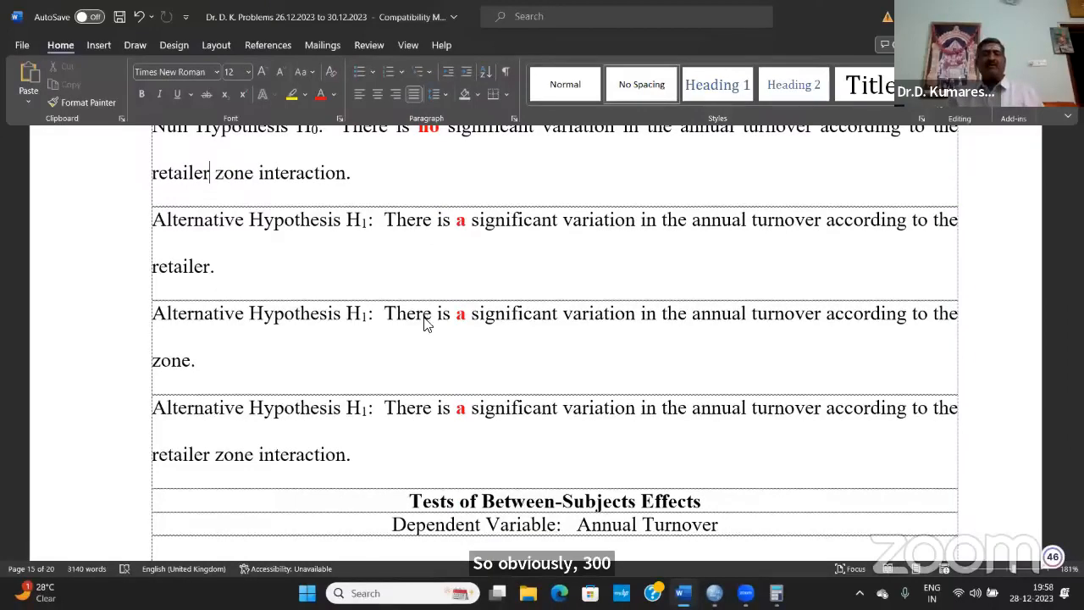
- Switch back to SPSS, discard the open Univariate setup and start a new one with Annual Turnover as the dependent variable
{"action": "key", "text": "alt+Tab"}
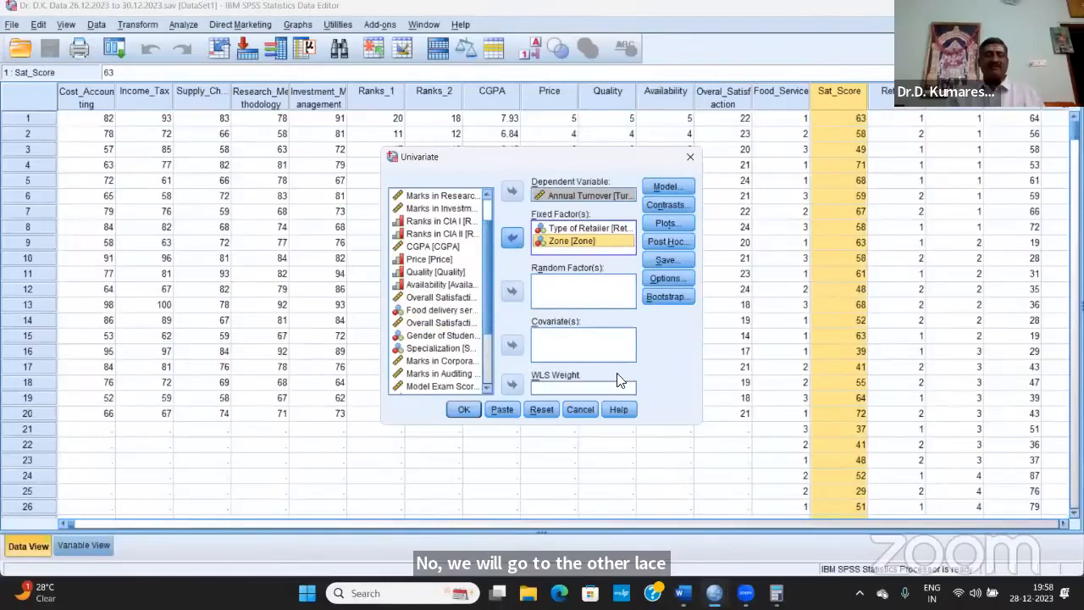
{"action": "left_click", "coordinate": [586, 409]}
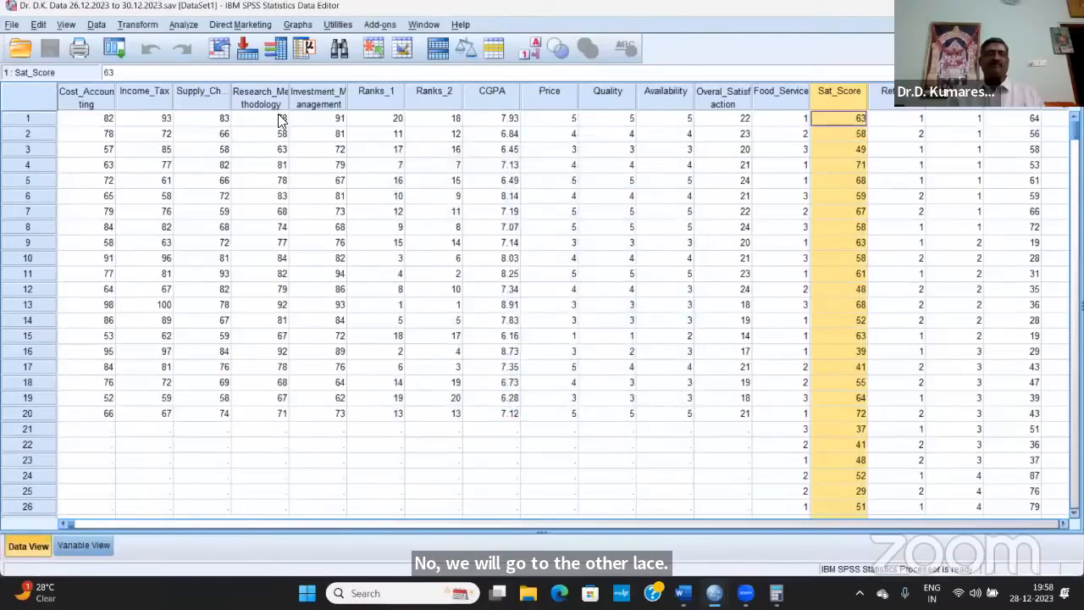
{"action": "left_click", "coordinate": [183, 24]}
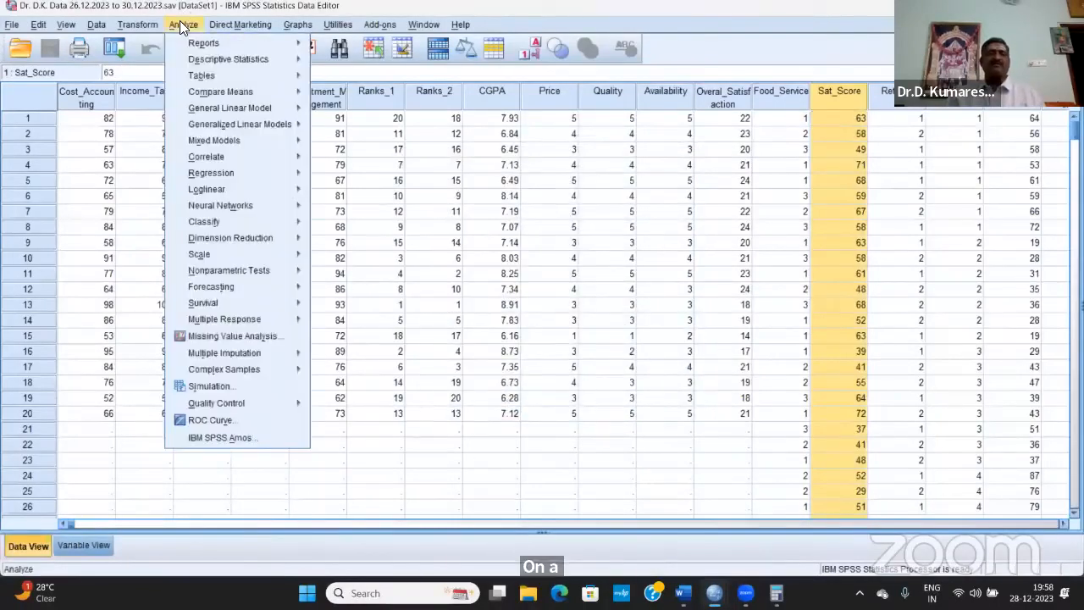
{"action": "mouse_move", "coordinate": [259, 108]}
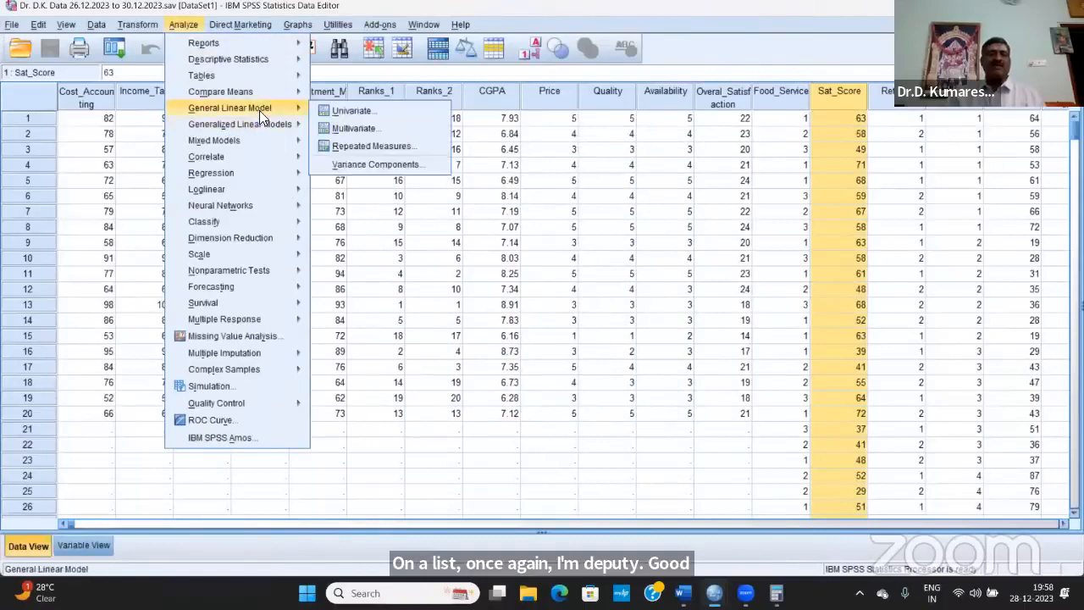
{"action": "left_click", "coordinate": [383, 110]}
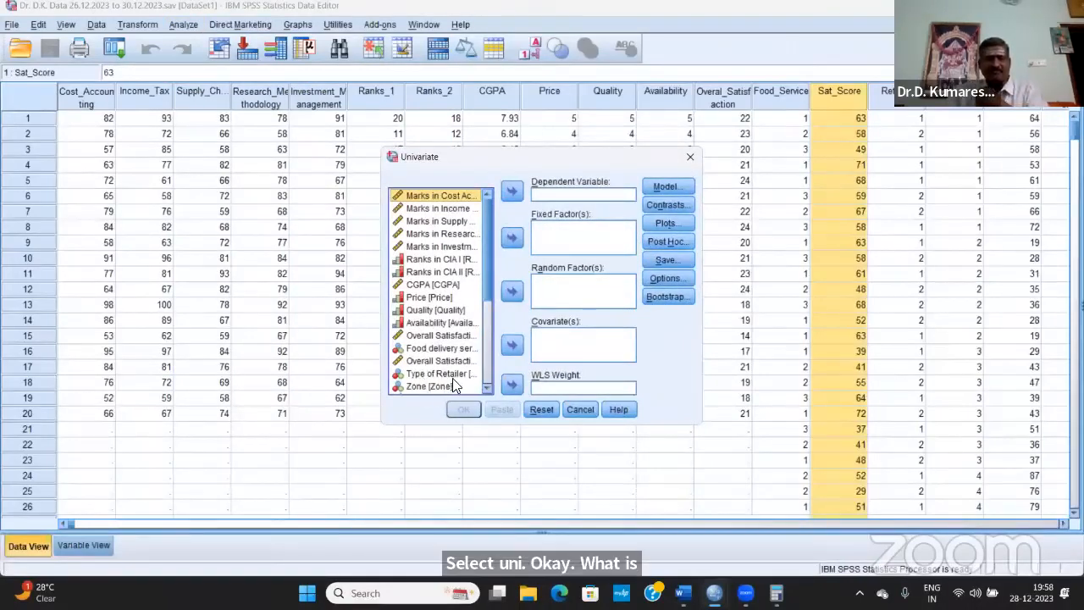
{"action": "scroll", "coordinate": [453, 384], "scroll_direction": "down", "scroll_amount": 1}
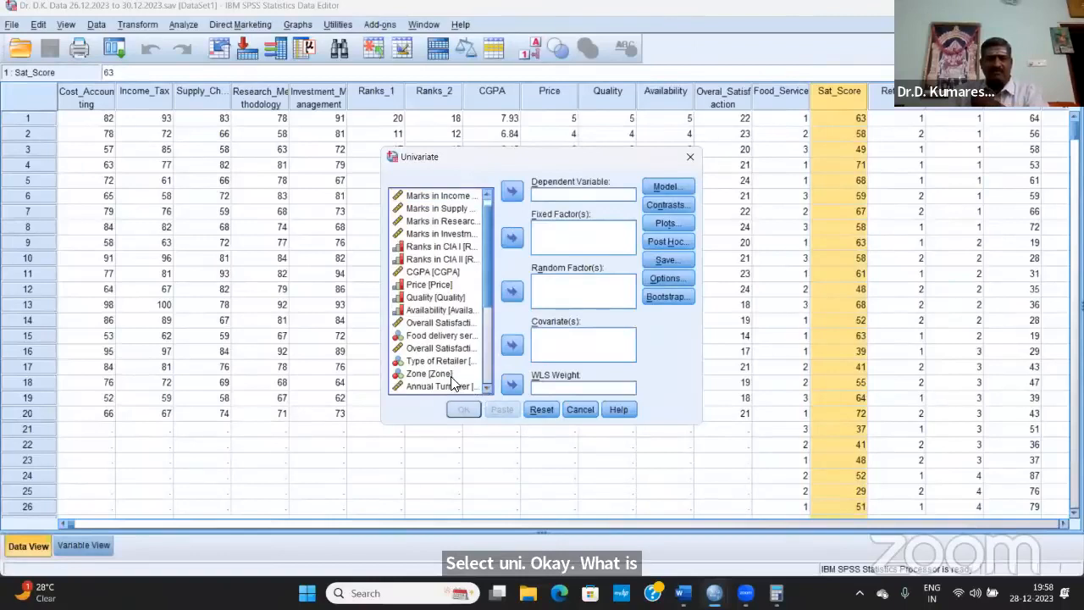
{"action": "left_click", "coordinate": [445, 386]}
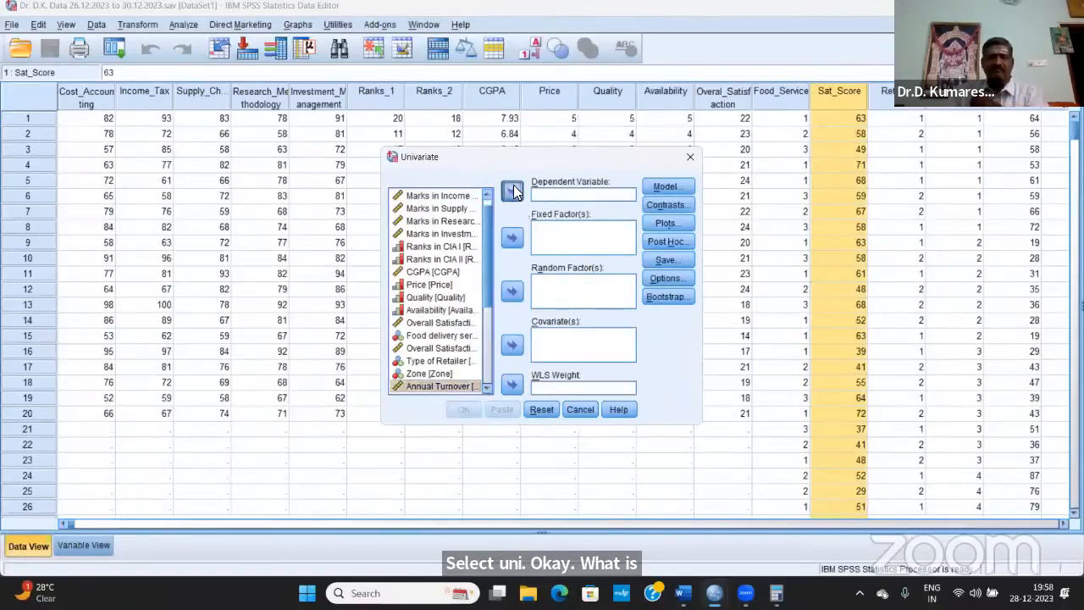
{"action": "left_click", "coordinate": [513, 192]}
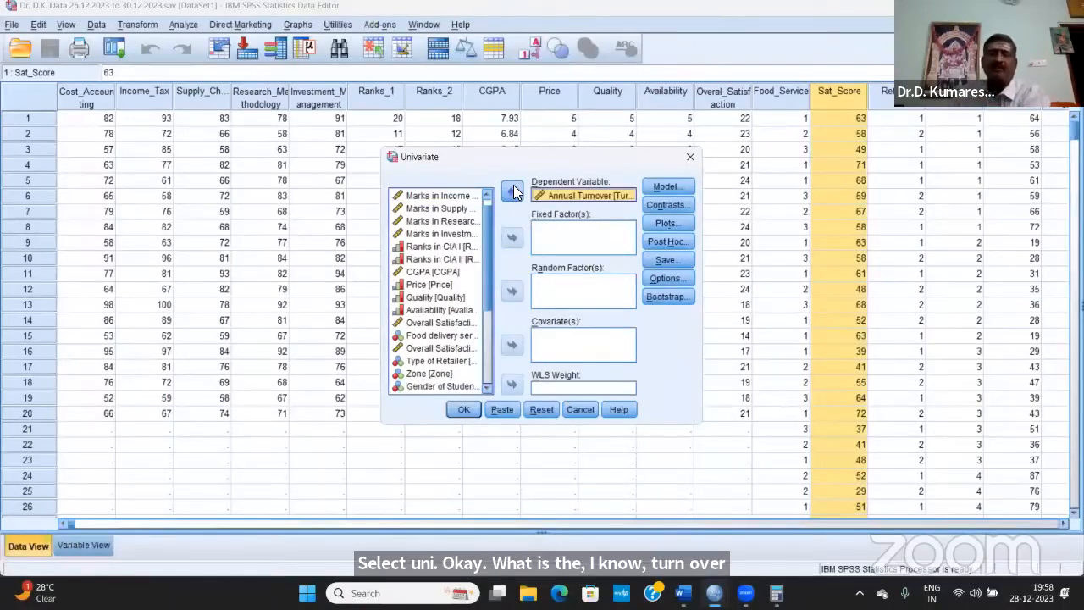
- Set Type of Retailer and Zone as the fixed factors of the new Univariate setup
{"action": "left_click", "coordinate": [458, 364]}
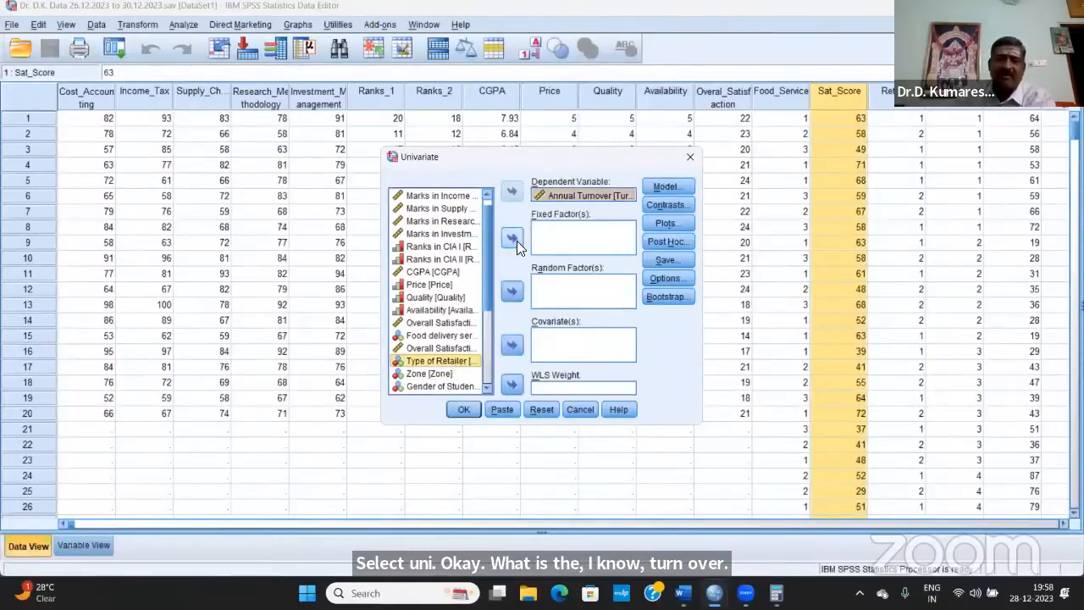
{"action": "left_click", "coordinate": [513, 238]}
{"action": "left_click", "coordinate": [432, 374]}
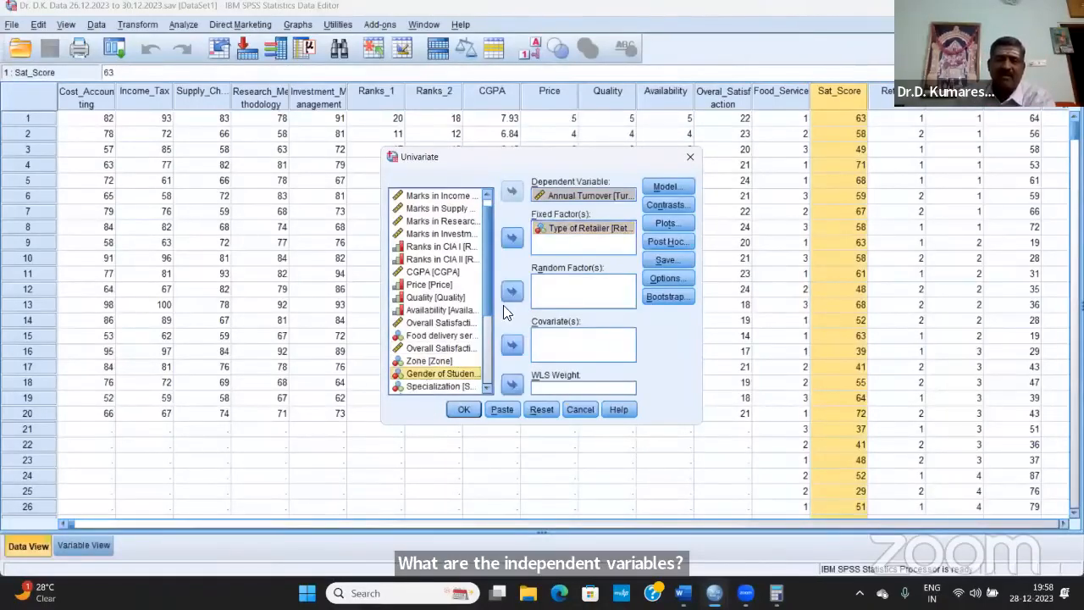
{"action": "left_click", "coordinate": [457, 361]}
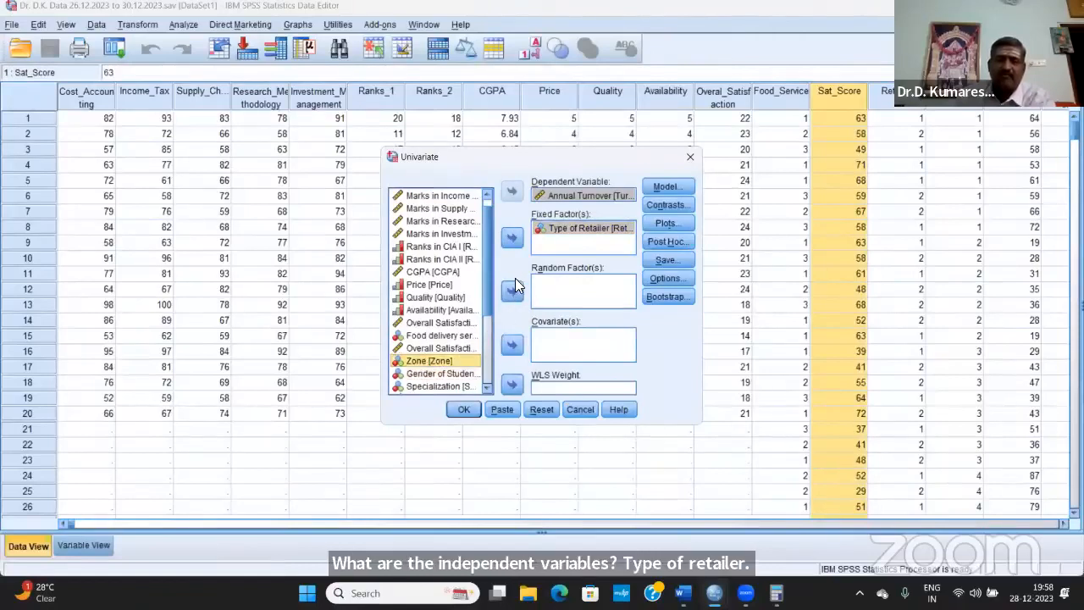
{"action": "left_click", "coordinate": [515, 238]}
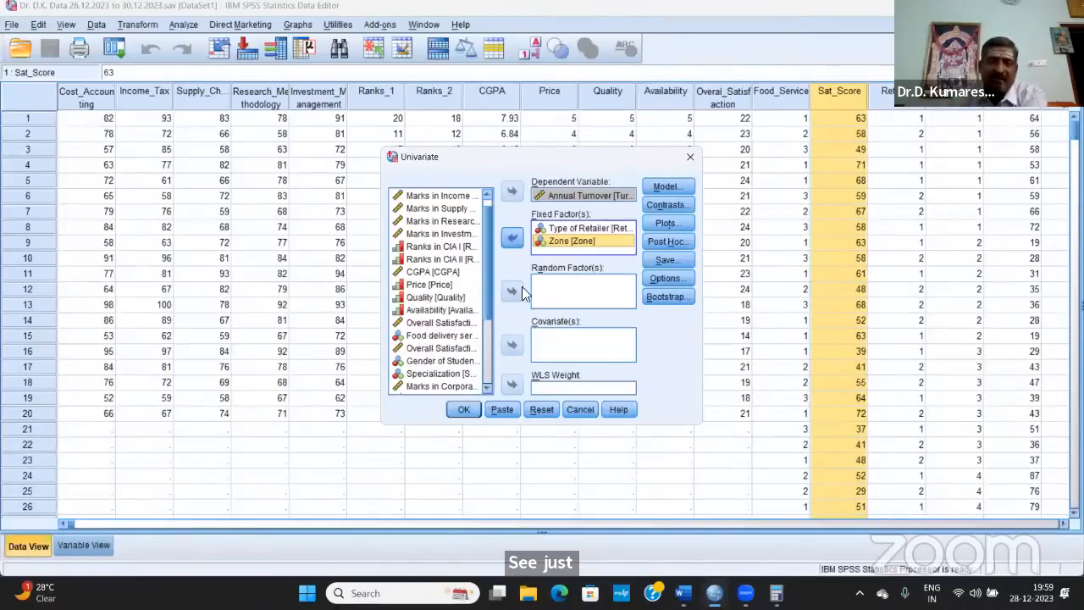
- Add the food delivery service, gender of student and specialization variables as further fixed factors and review the factor list
{"action": "left_click", "coordinate": [433, 339]}
{"action": "left_click", "coordinate": [512, 240]}
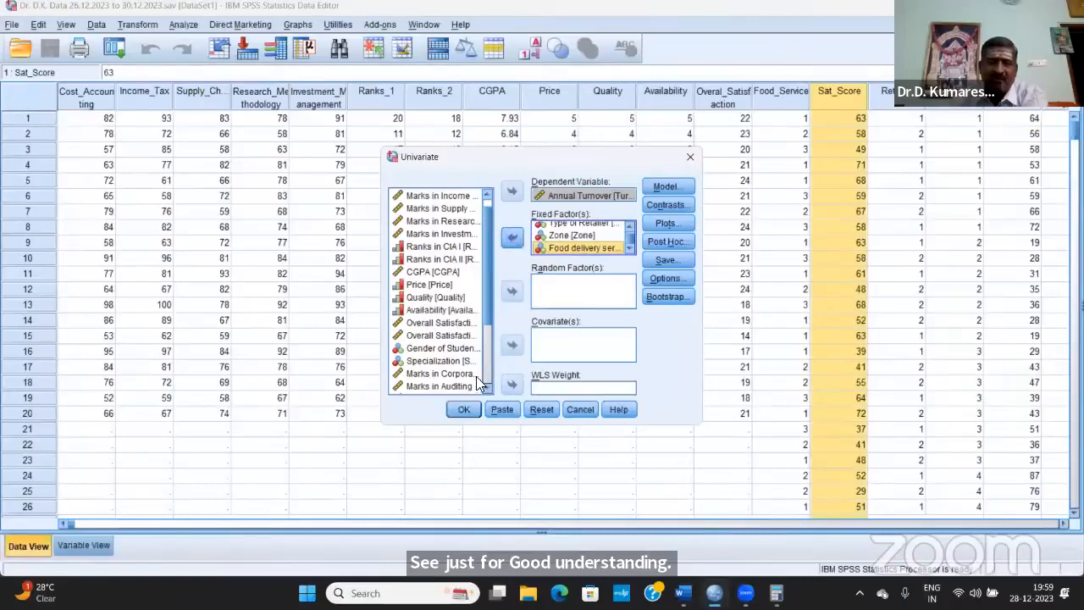
{"action": "left_click", "coordinate": [442, 349]}
{"action": "left_click", "coordinate": [511, 233]}
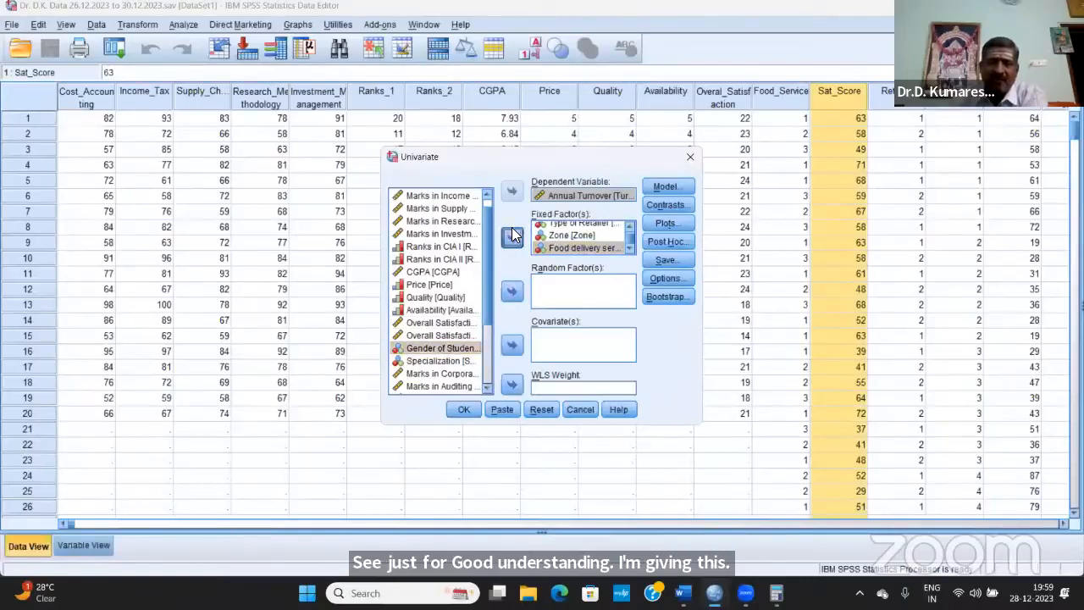
{"action": "left_click", "coordinate": [442, 348]}
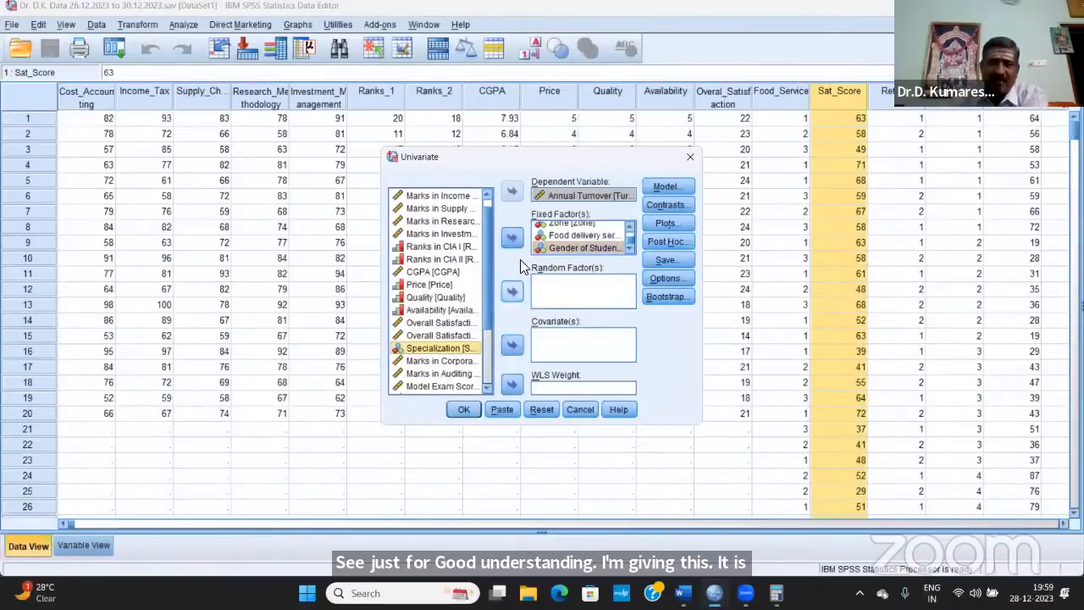
{"action": "left_click", "coordinate": [512, 239]}
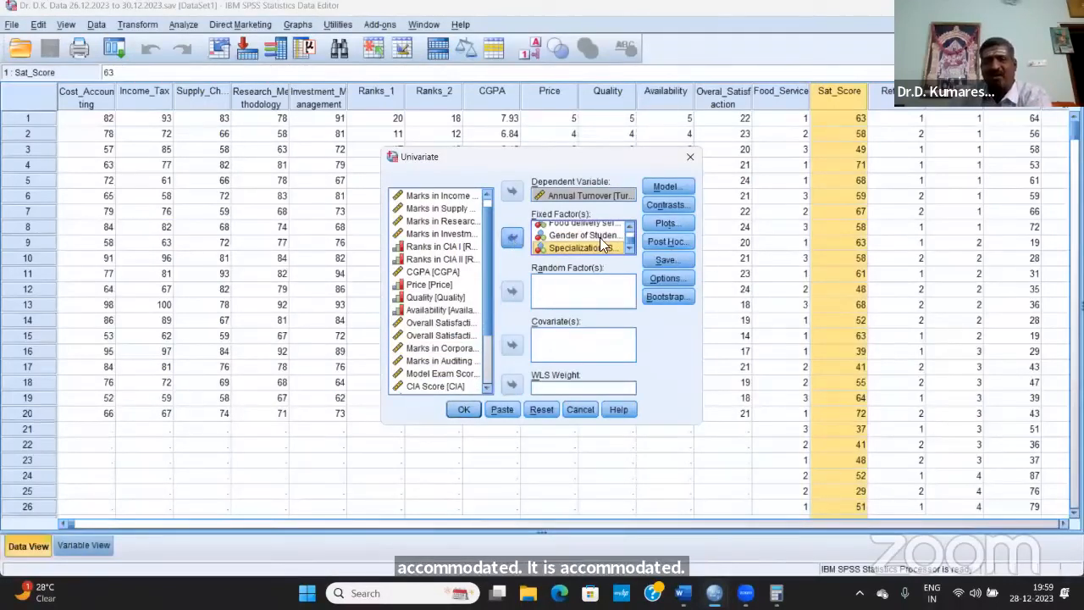
{"action": "scroll", "coordinate": [590, 238], "scroll_direction": "up", "scroll_amount": 2}
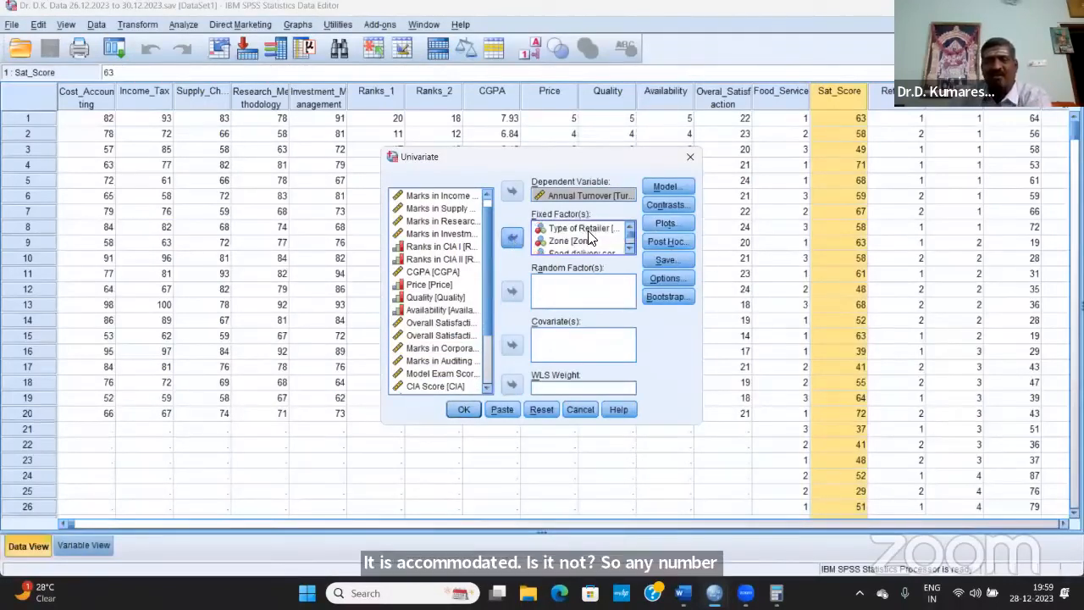
{"action": "scroll", "coordinate": [590, 238], "scroll_direction": "down", "scroll_amount": 2}
- Remove specialization, gender of student and food delivery service from the fixed factors, keeping only Type of Retailer and Zone
{"action": "left_click", "coordinate": [510, 239]}
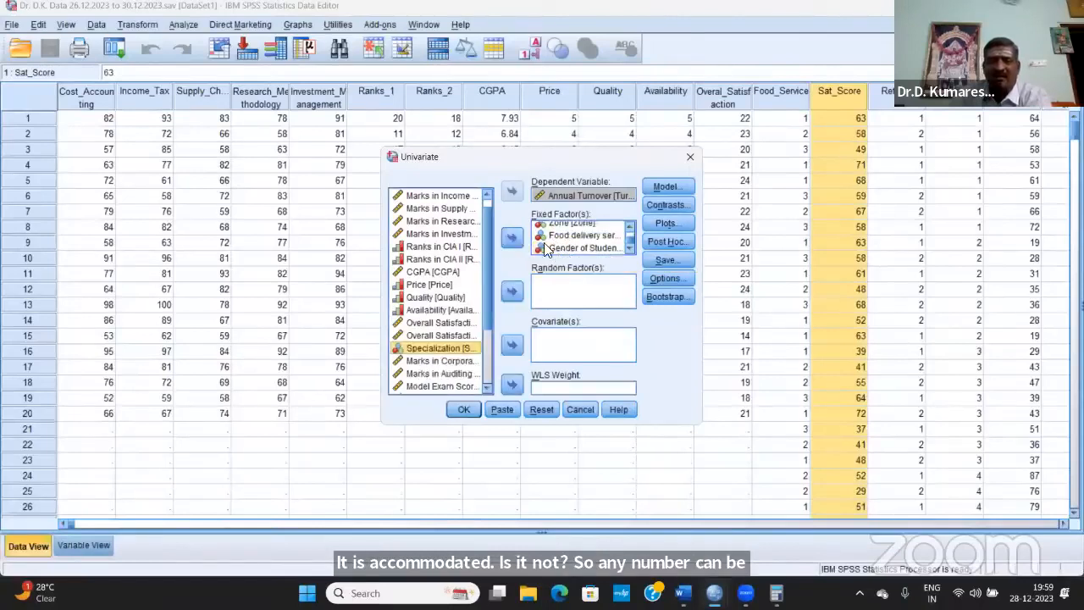
{"action": "left_click", "coordinate": [559, 247]}
{"action": "left_click", "coordinate": [512, 238]}
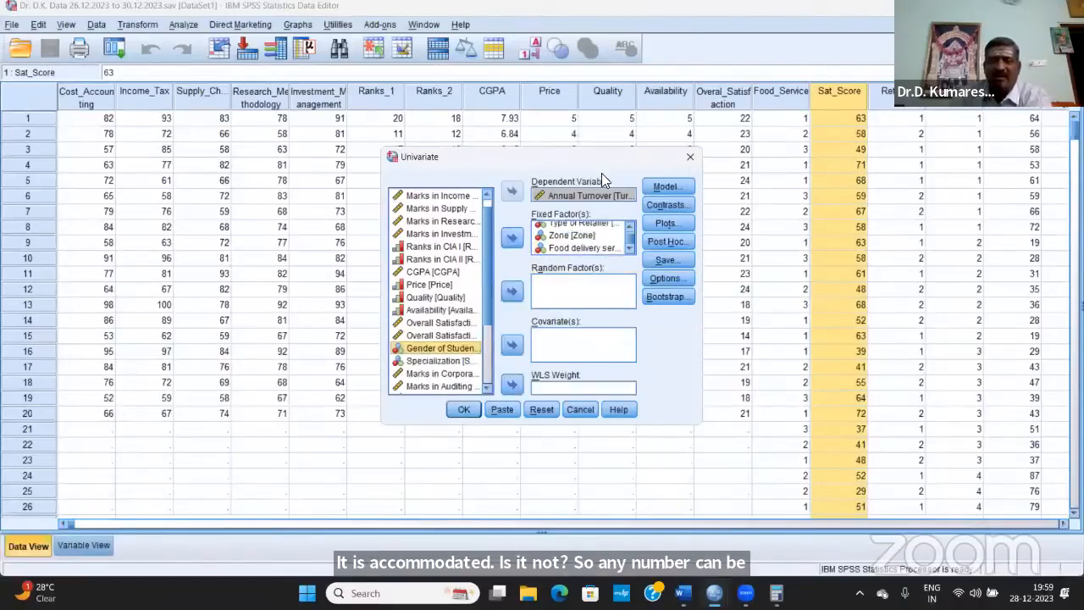
{"action": "left_click", "coordinate": [594, 247]}
{"action": "left_click", "coordinate": [511, 240]}
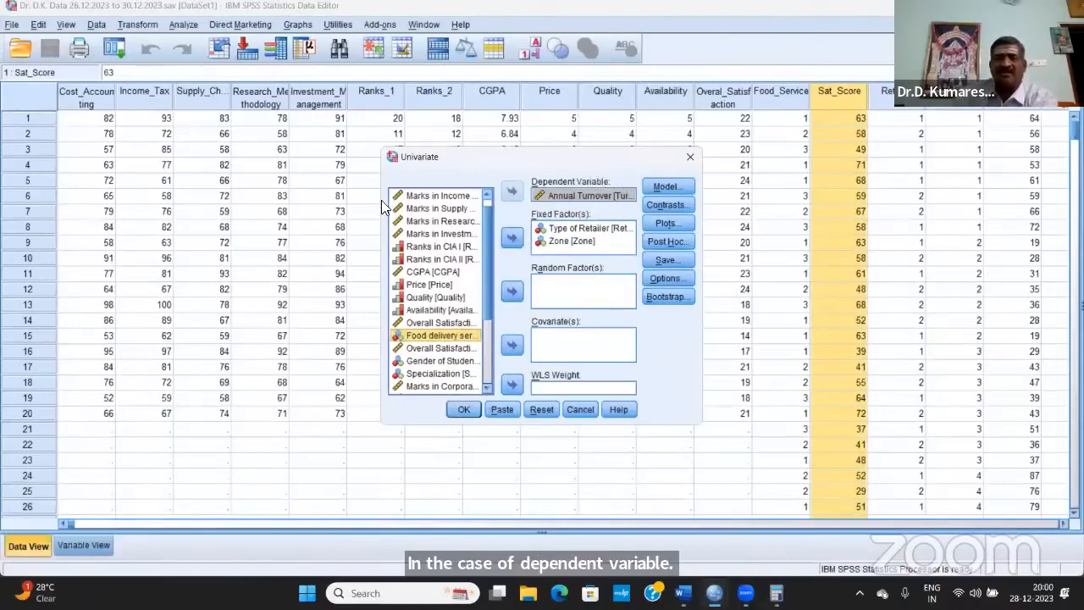
- Run the Univariate analysis of Annual Turnover with Type of Retailer and Zone as factors
{"action": "left_click", "coordinate": [441, 322]}
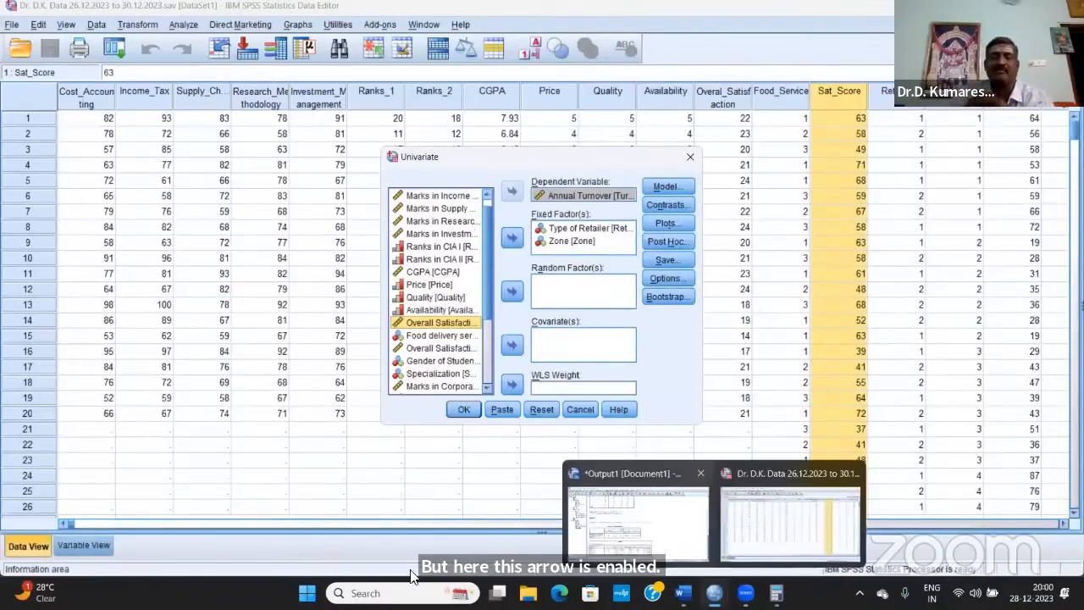
{"action": "left_click", "coordinate": [460, 410]}
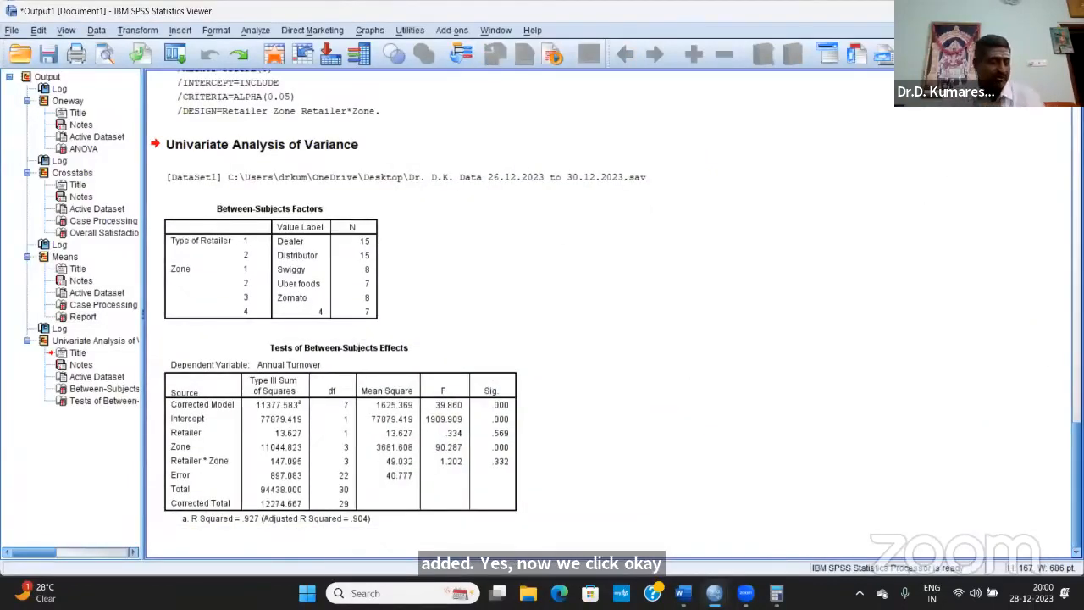
- Switch to the Word problems document and examine the Tests of Between-Subjects Effects table for Annual Turnover
{"action": "key", "text": "alt+Tab"}
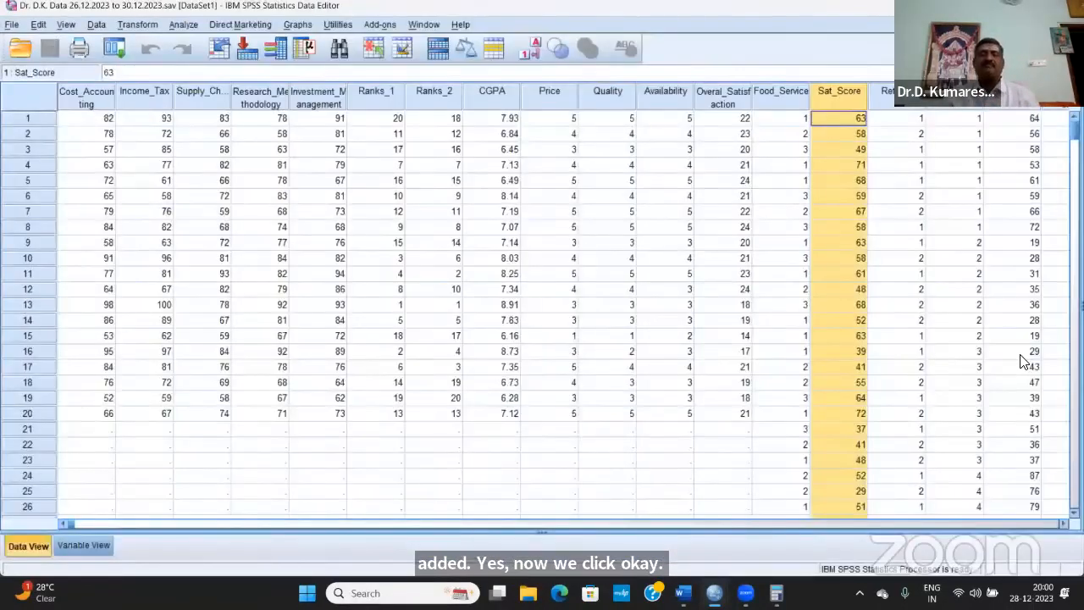
{"action": "key", "text": "alt+Tab"}
{"action": "key", "text": "alt+Tab"}
{"action": "scroll", "coordinate": [916, 376], "scroll_direction": "down", "scroll_amount": 10}
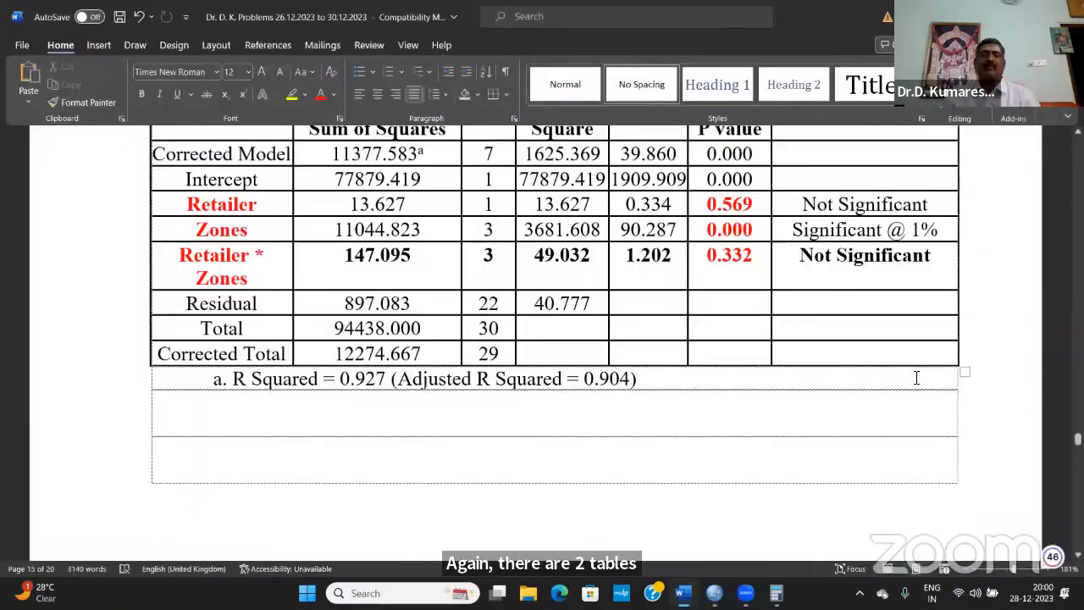
{"action": "scroll", "coordinate": [916, 377], "scroll_direction": "down", "scroll_amount": 5}
{"action": "scroll", "coordinate": [916, 378], "scroll_direction": "up", "scroll_amount": 15}
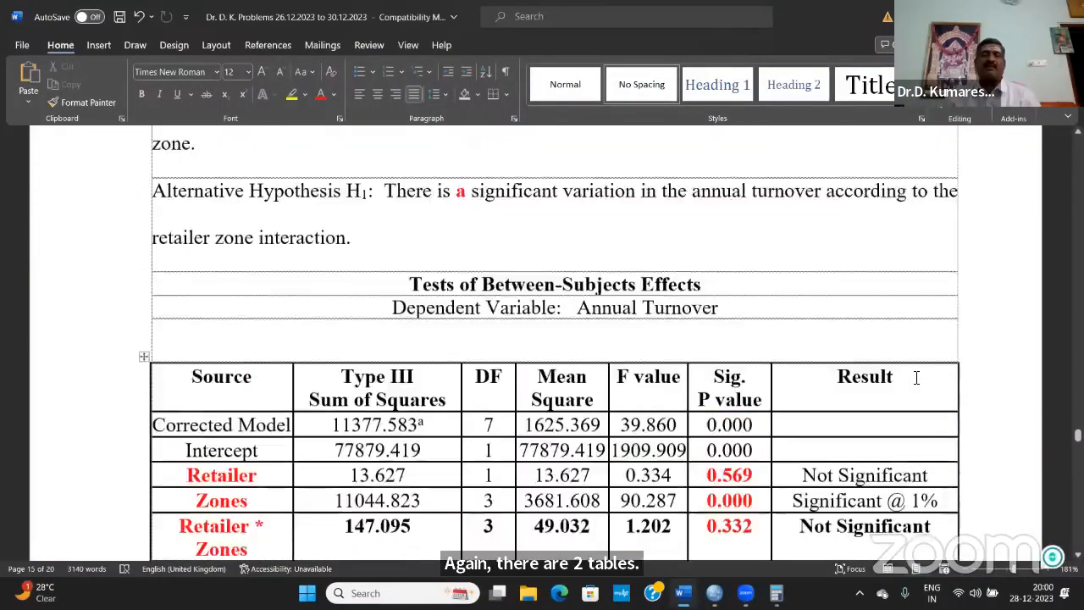
{"action": "scroll", "coordinate": [916, 378], "scroll_direction": "down", "scroll_amount": 6}
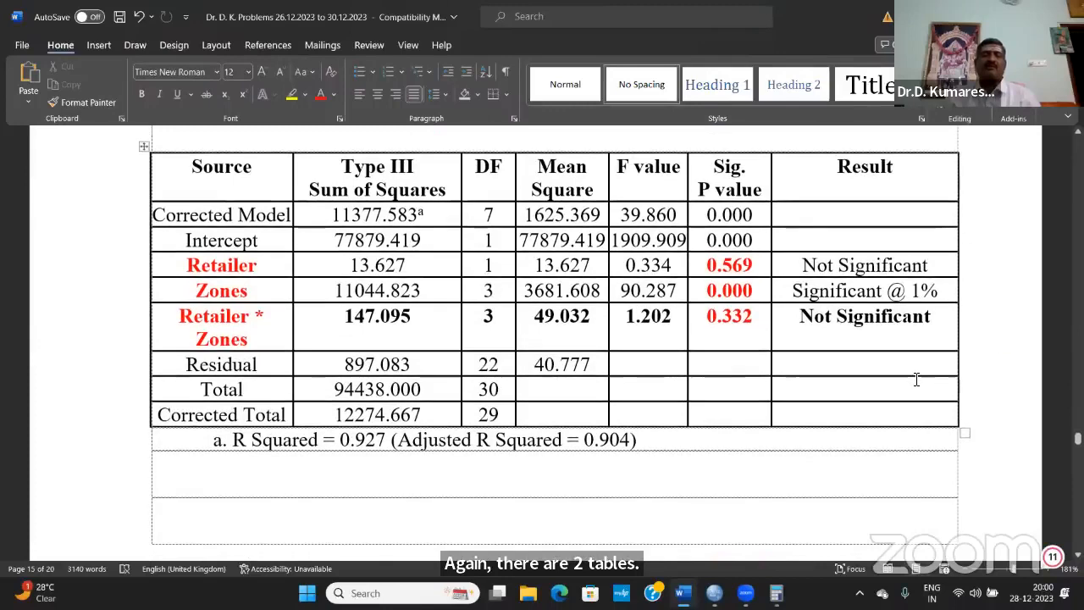
{"action": "scroll", "coordinate": [561, 448], "scroll_direction": "up", "scroll_amount": 1}
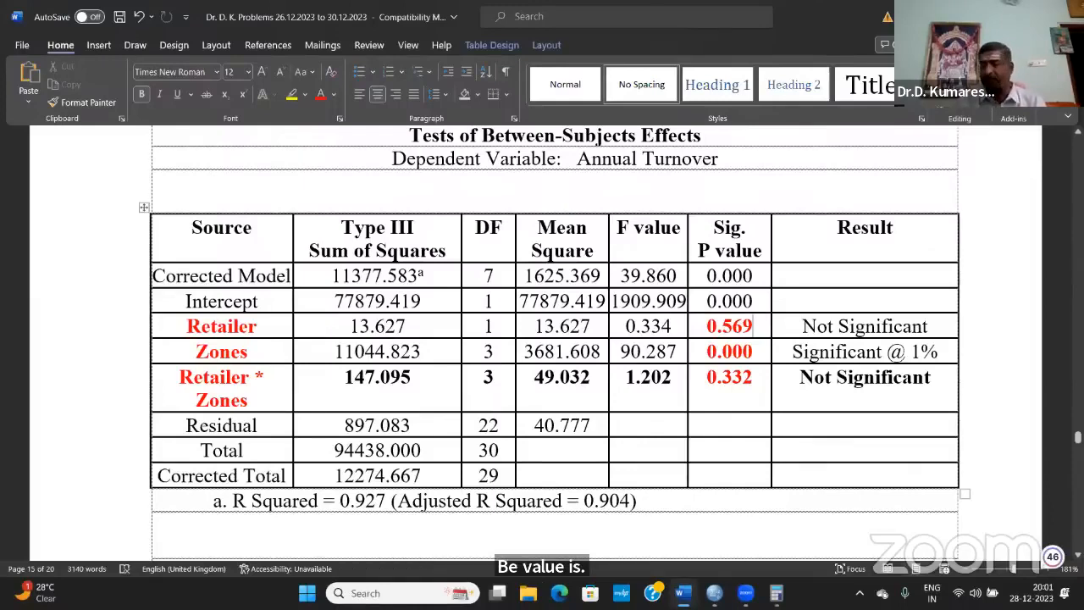
- Compare the Retailer row's p value and result with the written interpretation for type of retailer and annual turnover
{"action": "scroll", "coordinate": [1056, 539], "scroll_direction": "down", "scroll_amount": 5}
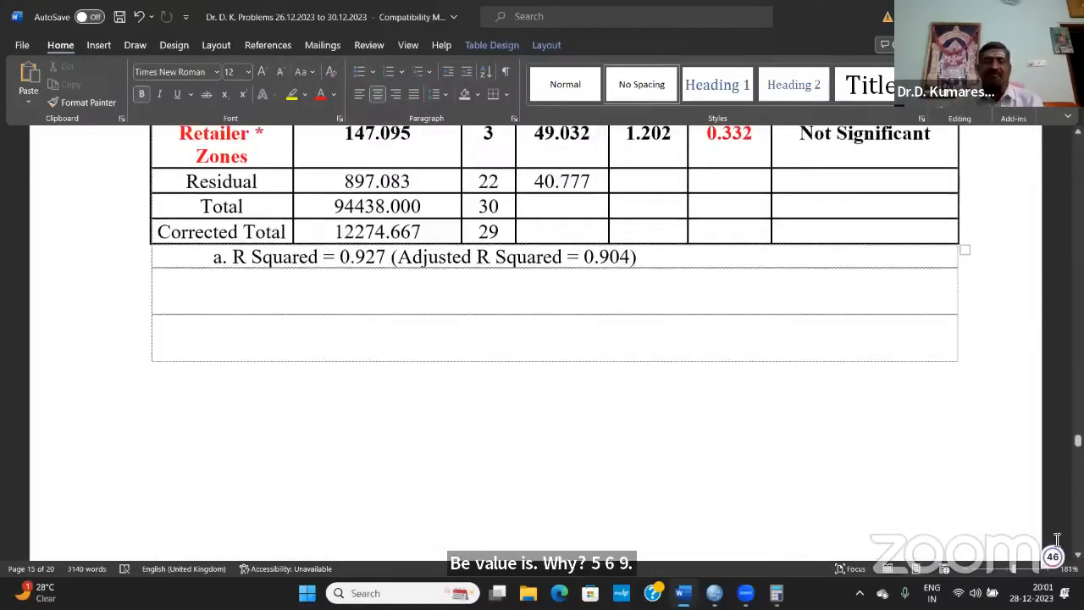
{"action": "scroll", "coordinate": [1055, 539], "scroll_direction": "down", "scroll_amount": 7}
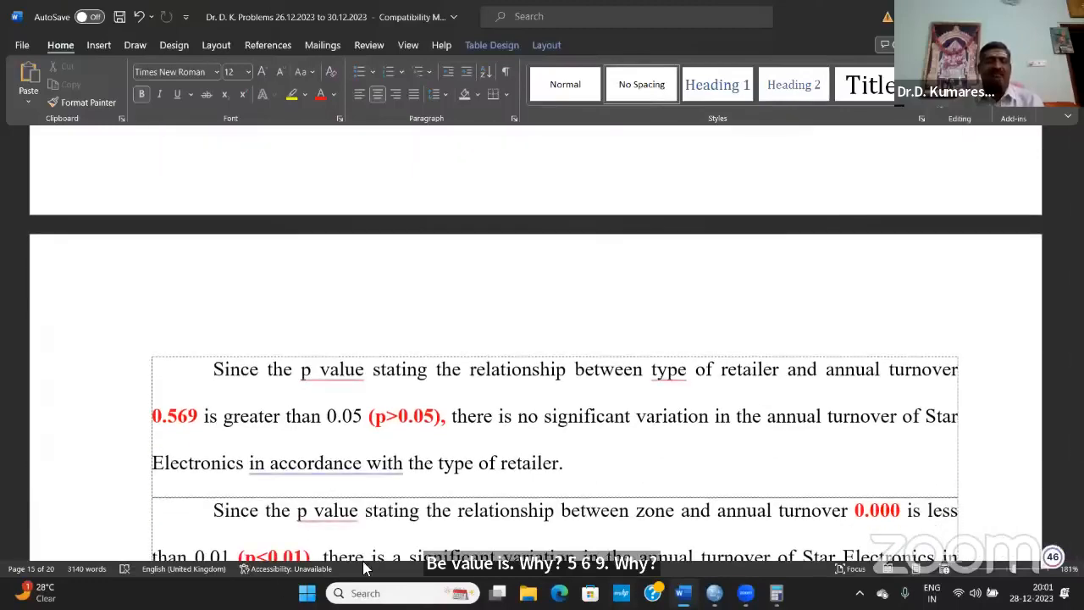
{"action": "left_click", "coordinate": [371, 460]}
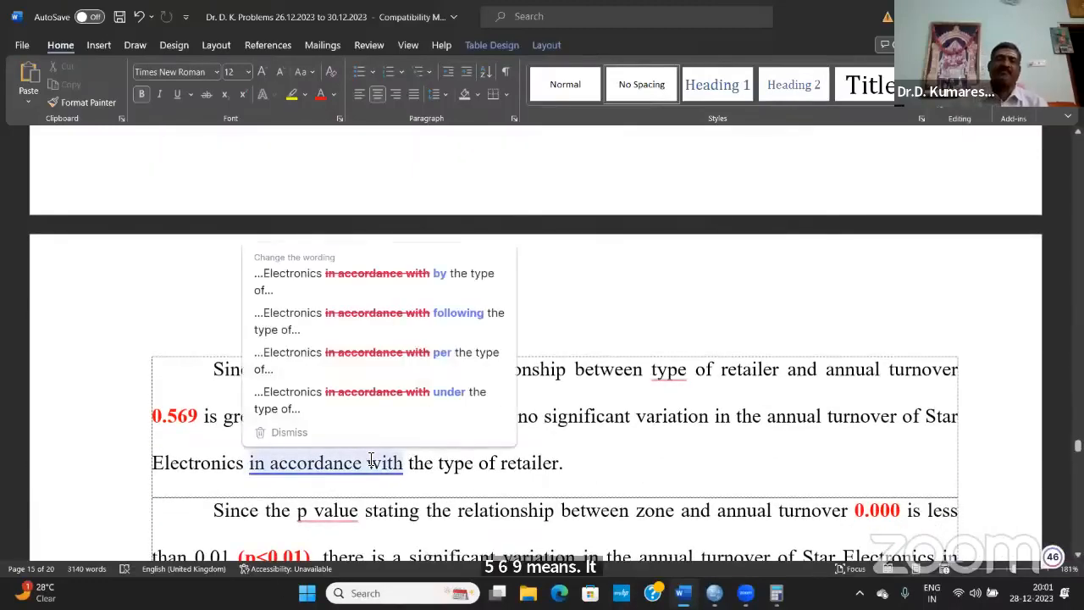
{"action": "left_click", "coordinate": [627, 476]}
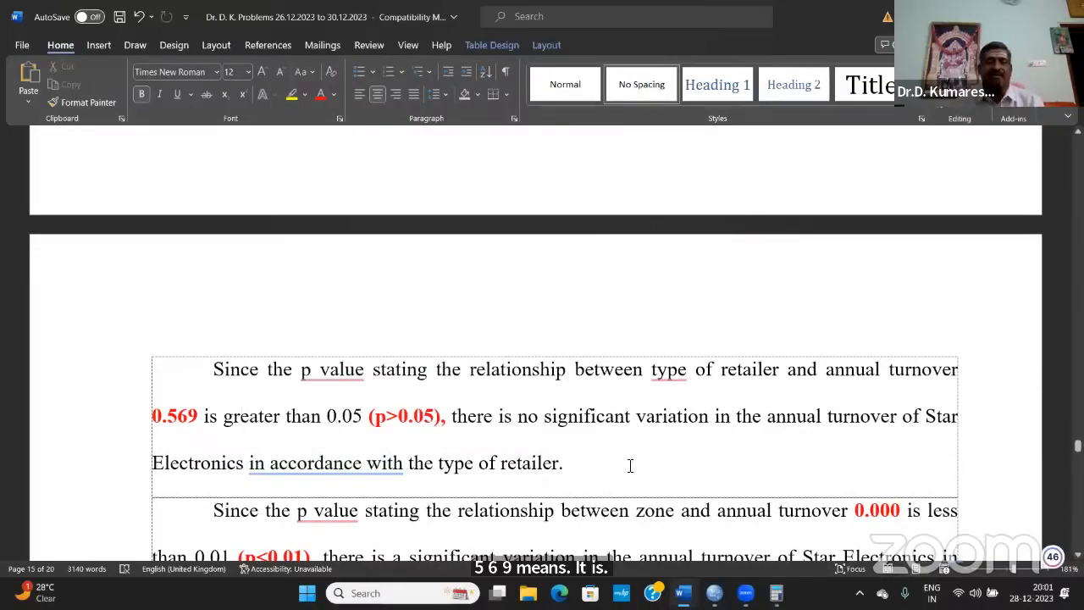
{"action": "scroll", "coordinate": [864, 356], "scroll_direction": "up", "scroll_amount": 8}
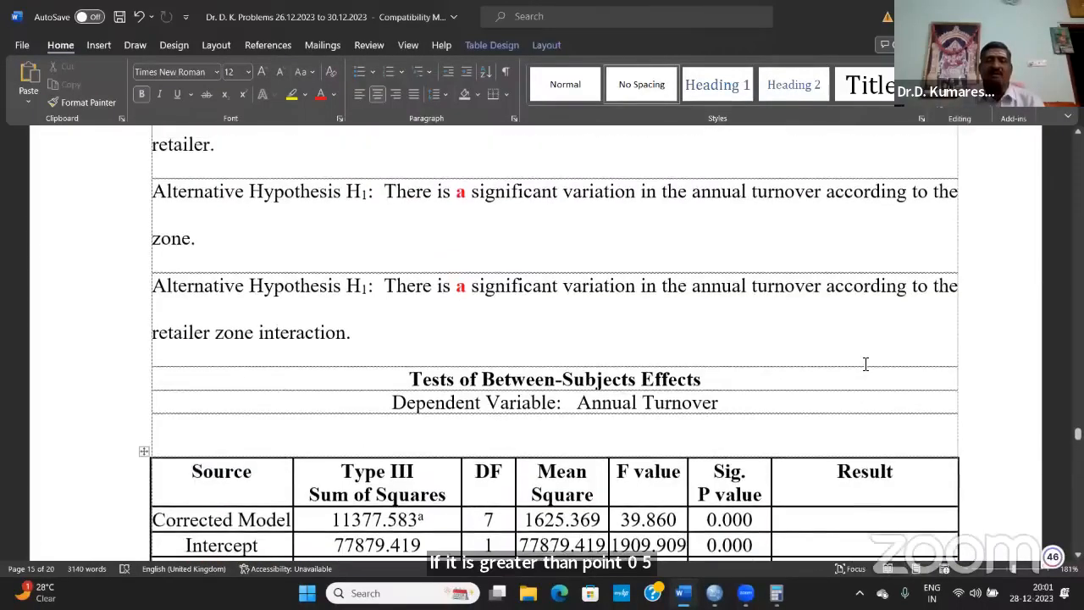
{"action": "scroll", "coordinate": [866, 364], "scroll_direction": "down", "scroll_amount": 2}
{"action": "scroll", "coordinate": [865, 364], "scroll_direction": "down", "scroll_amount": 2}
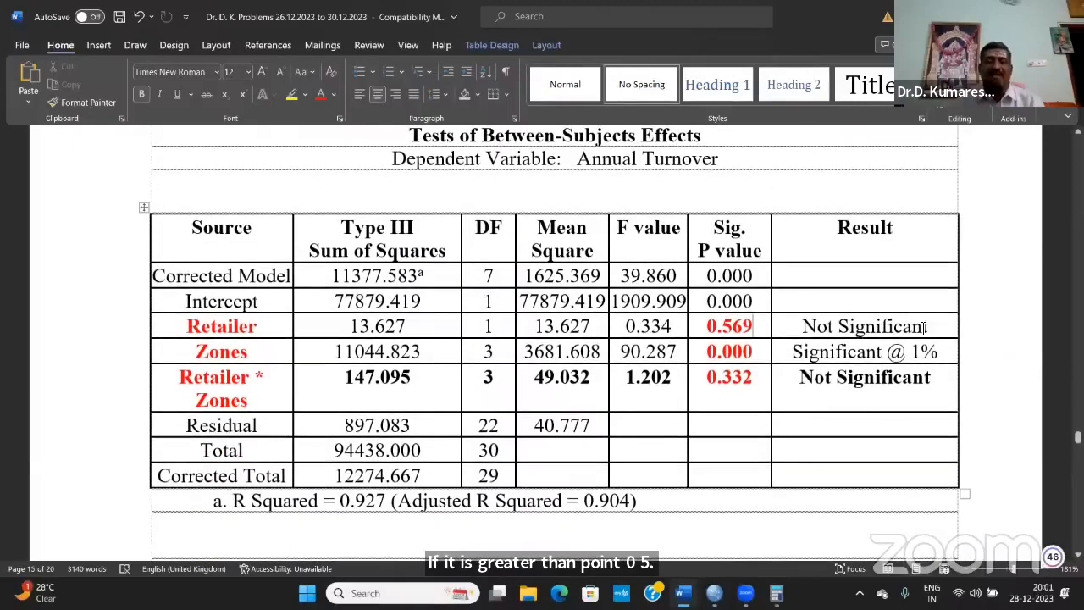
{"action": "scroll", "coordinate": [923, 329], "scroll_direction": "down", "scroll_amount": 5}
{"action": "scroll", "coordinate": [922, 328], "scroll_direction": "down", "scroll_amount": 3}
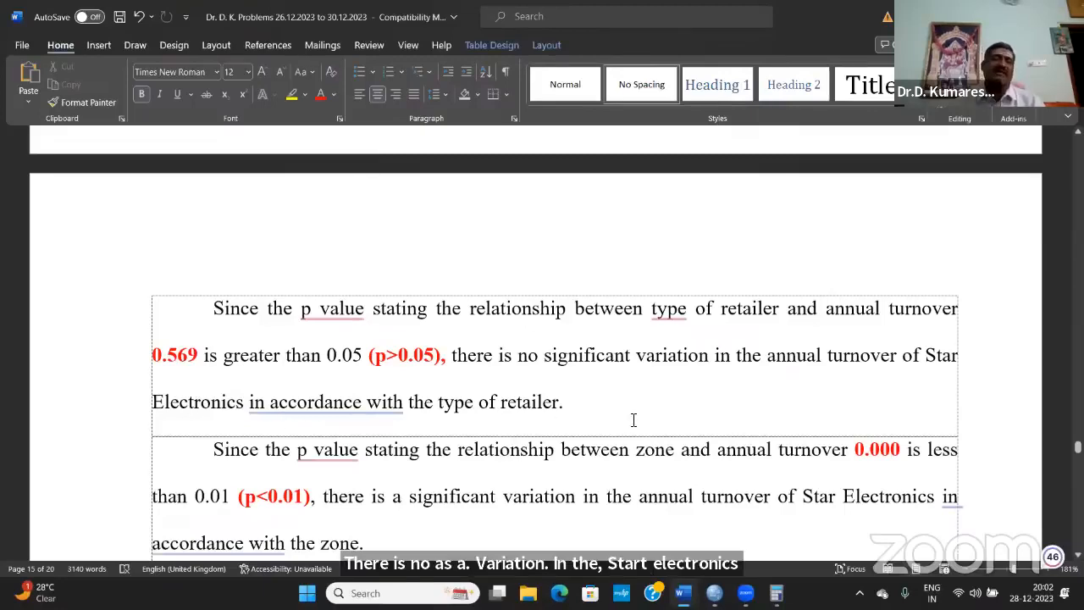
{"action": "scroll", "coordinate": [633, 420], "scroll_direction": "up", "scroll_amount": 10}
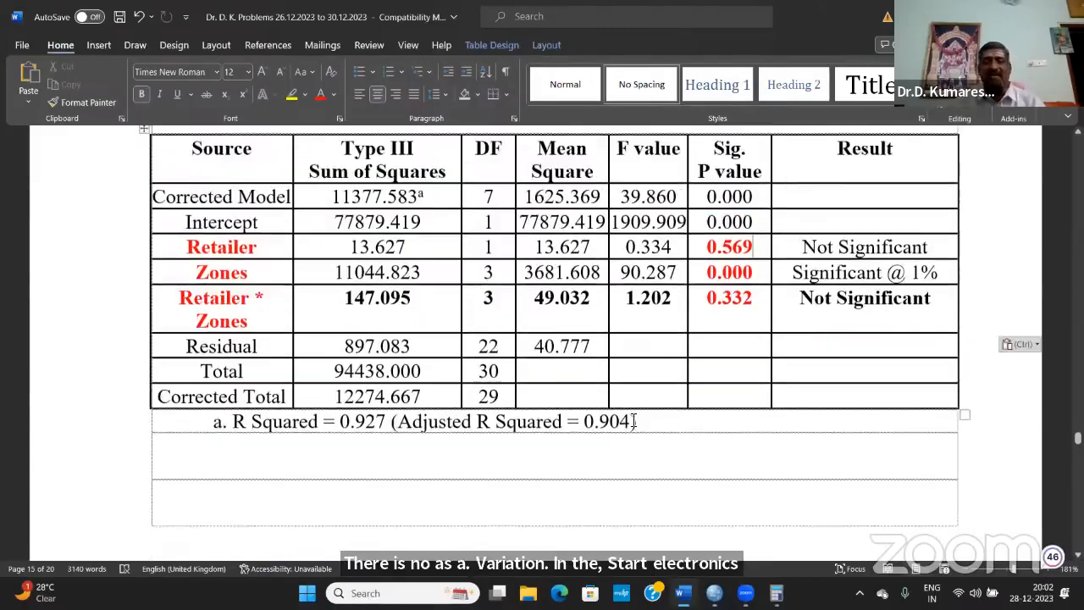
{"action": "scroll", "coordinate": [633, 420], "scroll_direction": "down", "scroll_amount": 3}
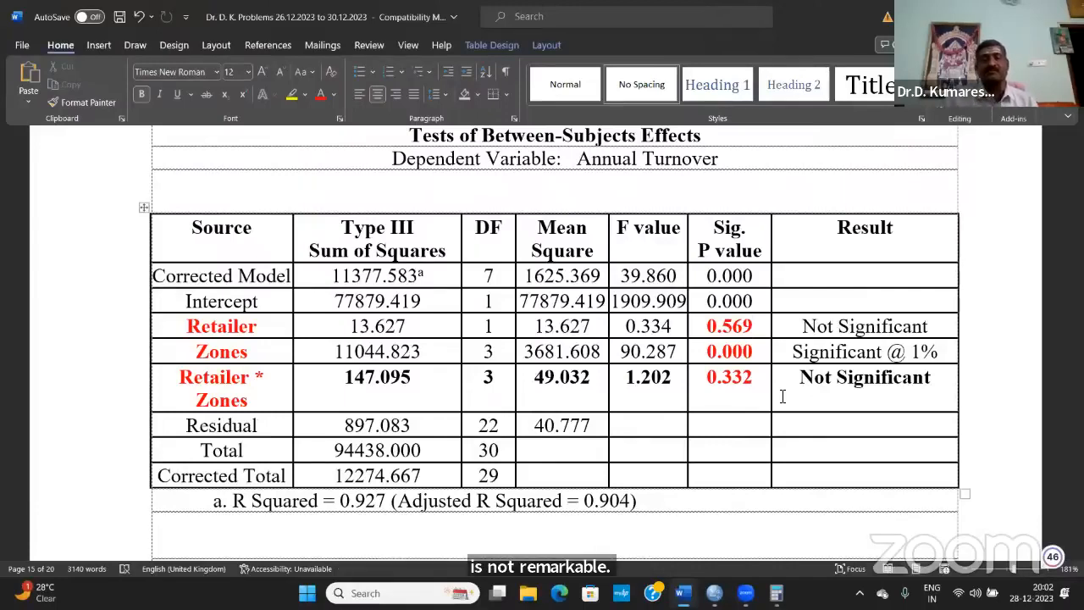
- Compare the Zones row's p value and result with the written interpretation for zone and annual turnover
{"action": "key", "text": "Down"}
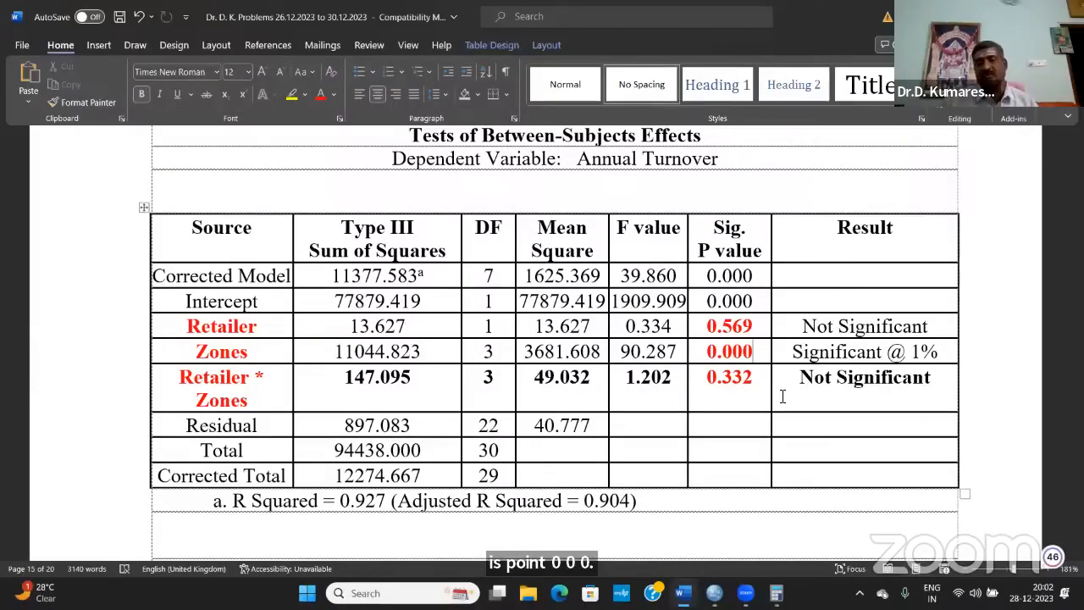
{"action": "key", "text": "Tab"}
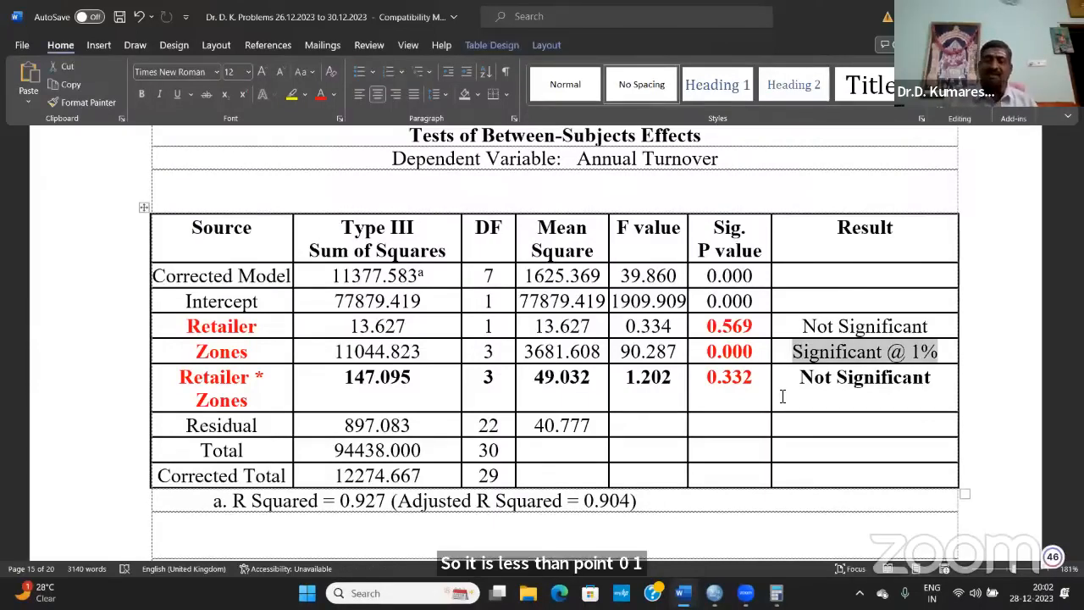
{"action": "scroll", "coordinate": [772, 407], "scroll_direction": "down", "scroll_amount": 10}
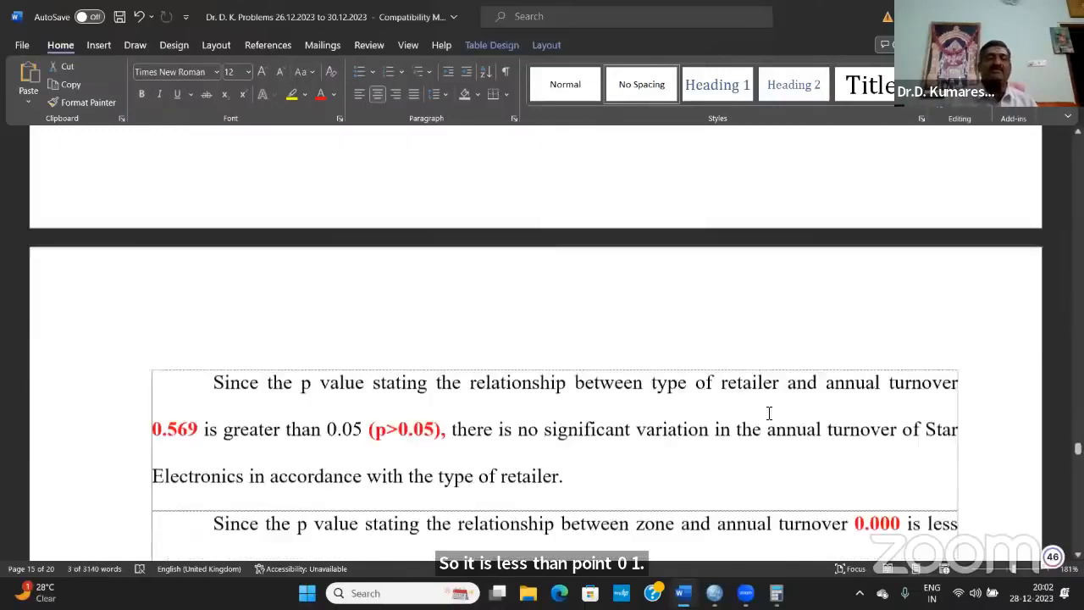
{"action": "scroll", "coordinate": [510, 369], "scroll_direction": "up", "scroll_amount": 2}
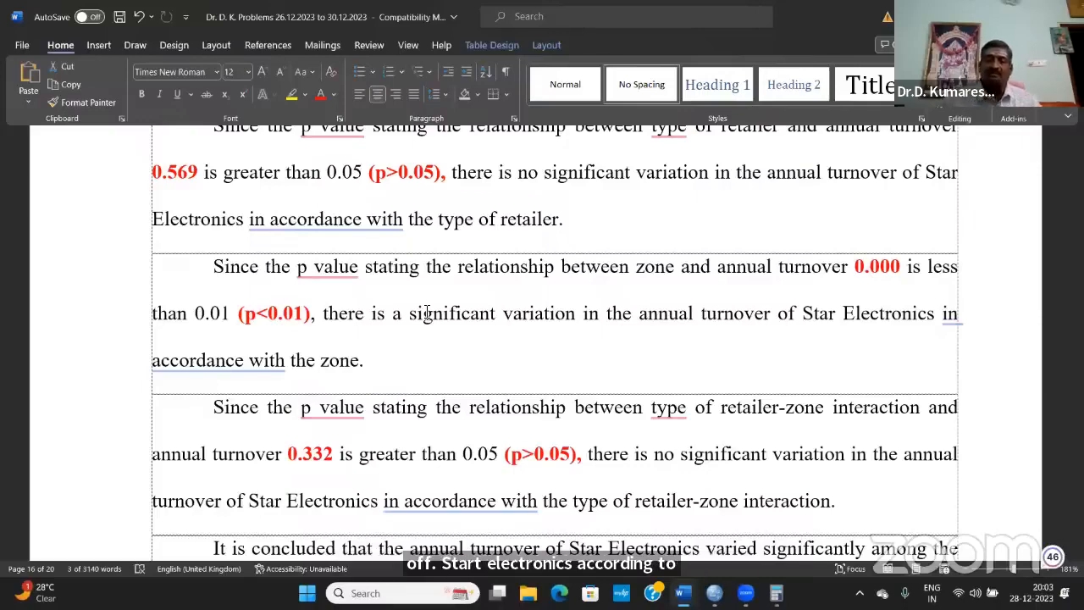
- Examine the Retailer * Zones interaction row's F value, p value and result in the Tests of Between-Subjects Effects table
{"action": "scroll", "coordinate": [427, 313], "scroll_direction": "down", "scroll_amount": 10}
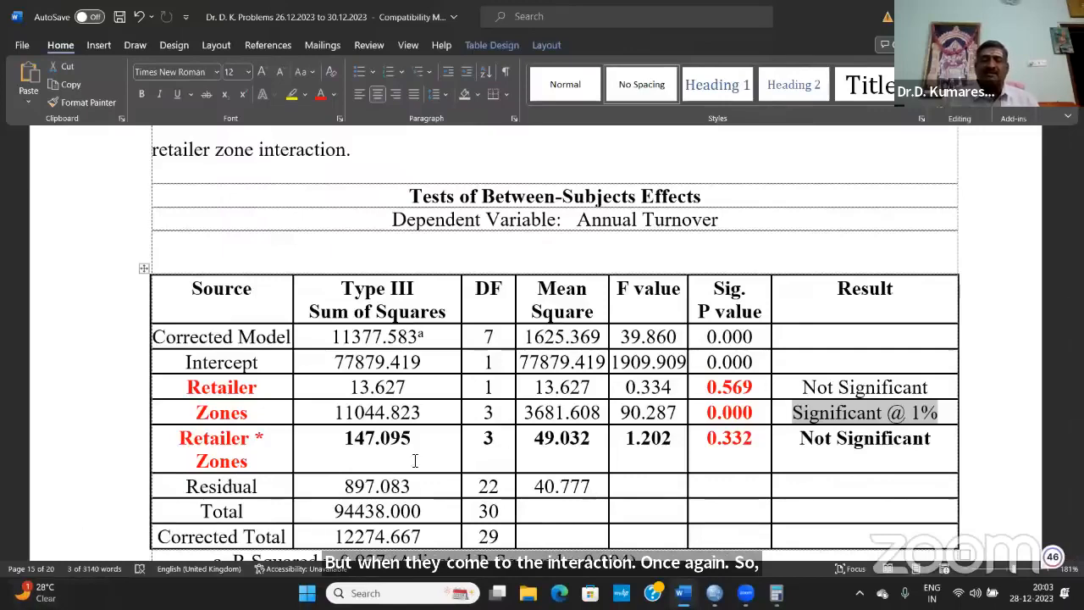
{"action": "scroll", "coordinate": [457, 453], "scroll_direction": "down", "scroll_amount": 4}
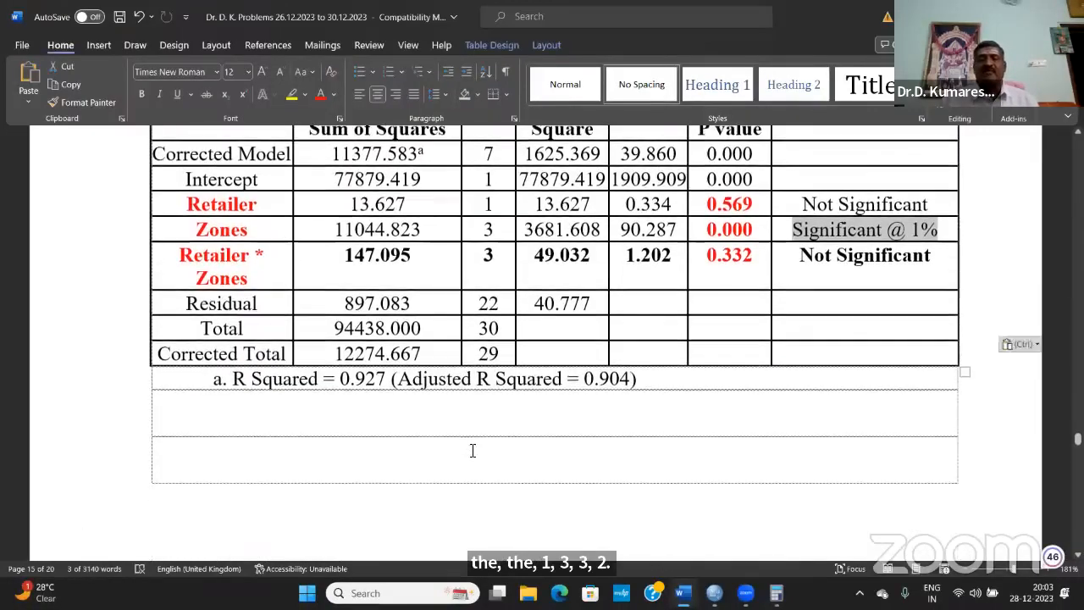
{"action": "scroll", "coordinate": [472, 449], "scroll_direction": "up", "scroll_amount": 4}
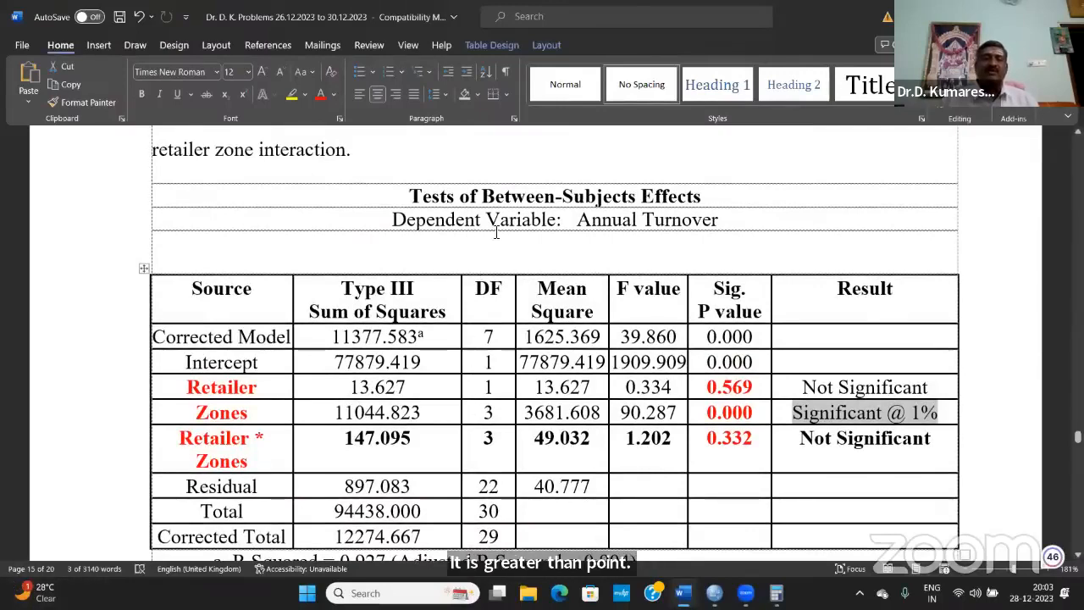
{"action": "left_click", "coordinate": [500, 314]}
{"action": "scroll", "coordinate": [835, 309], "scroll_direction": "down", "scroll_amount": 4}
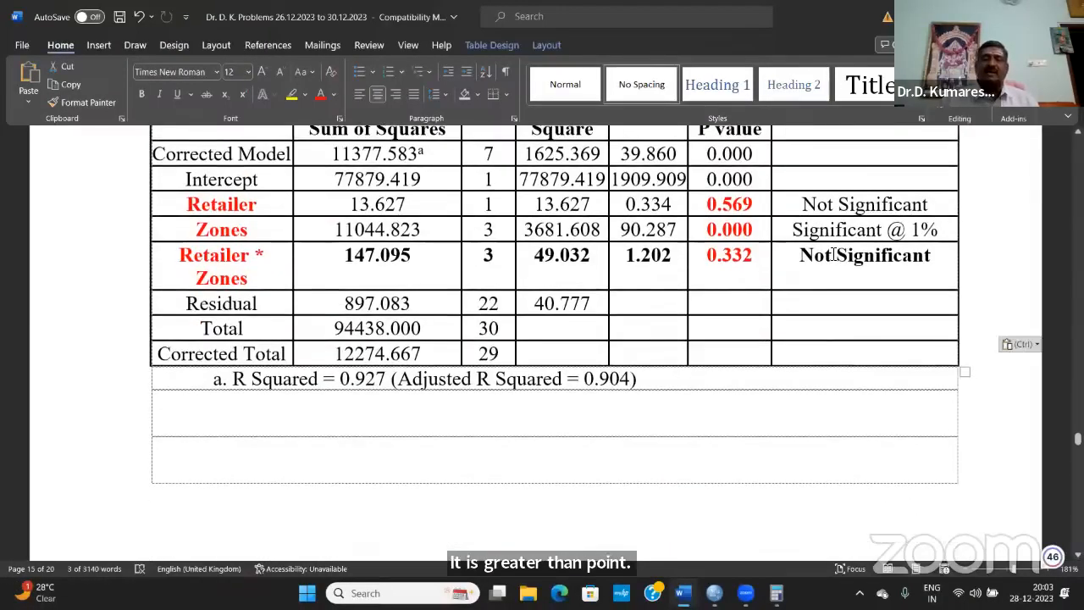
{"action": "scroll", "coordinate": [812, 250], "scroll_direction": "up", "scroll_amount": 2}
{"action": "scroll", "coordinate": [810, 361], "scroll_direction": "down", "scroll_amount": 3}
{"action": "left_click", "coordinate": [811, 361]}
- Read the written interpretation for the retailer-zone interaction and the conclusion on Star Electronics' annual turnover
{"action": "scroll", "coordinate": [808, 365], "scroll_direction": "down", "scroll_amount": 6}
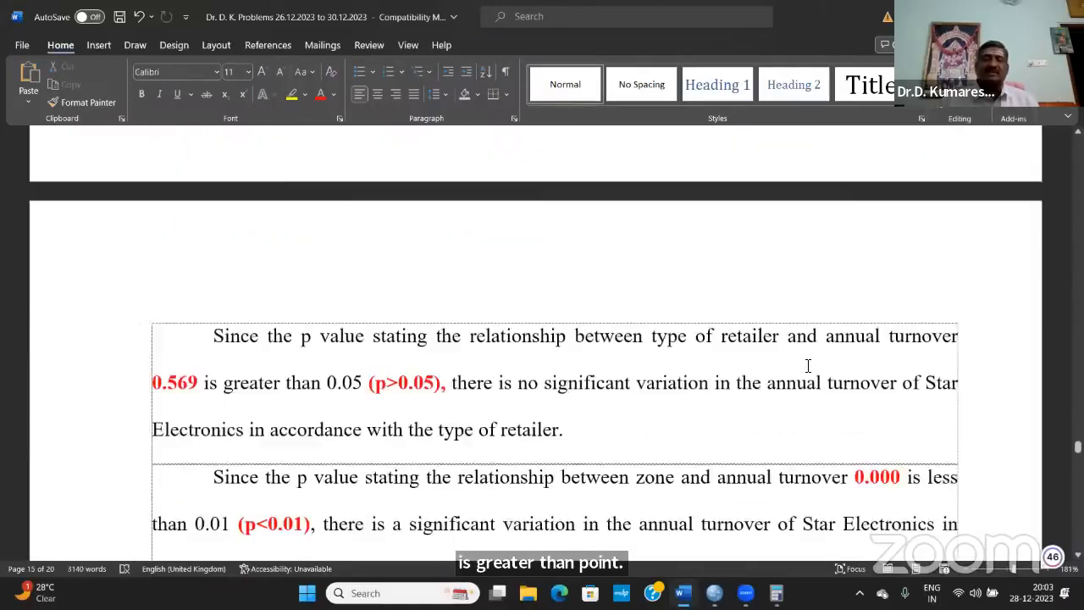
{"action": "scroll", "coordinate": [804, 381], "scroll_direction": "down", "scroll_amount": 8}
{"action": "scroll", "coordinate": [630, 408], "scroll_direction": "down", "scroll_amount": 3}
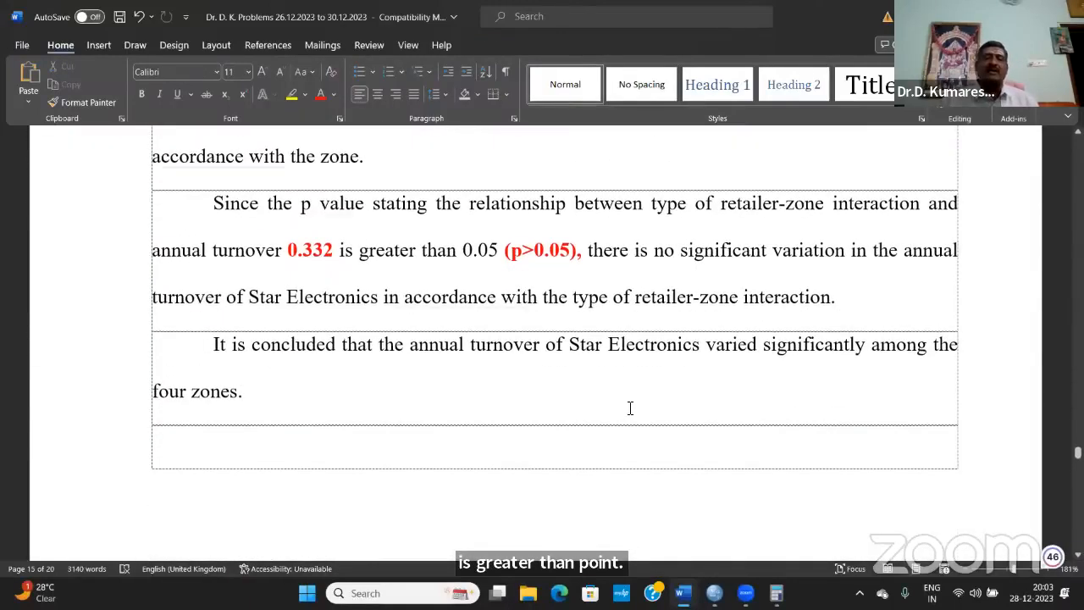
{"action": "scroll", "coordinate": [630, 408], "scroll_direction": "up", "scroll_amount": 2}
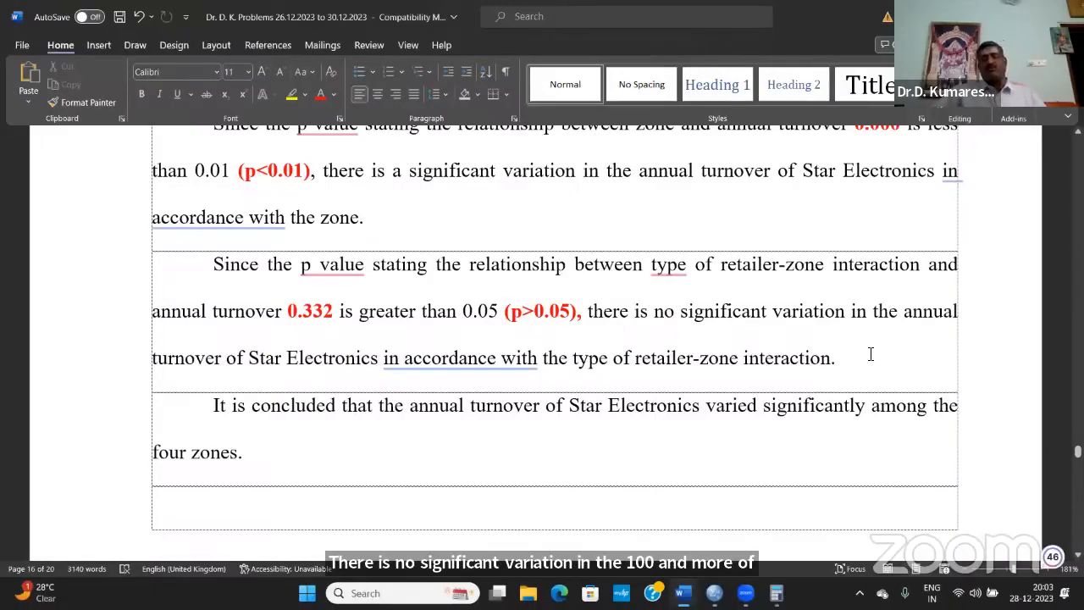
{"action": "scroll", "coordinate": [870, 354], "scroll_direction": "up", "scroll_amount": 4}
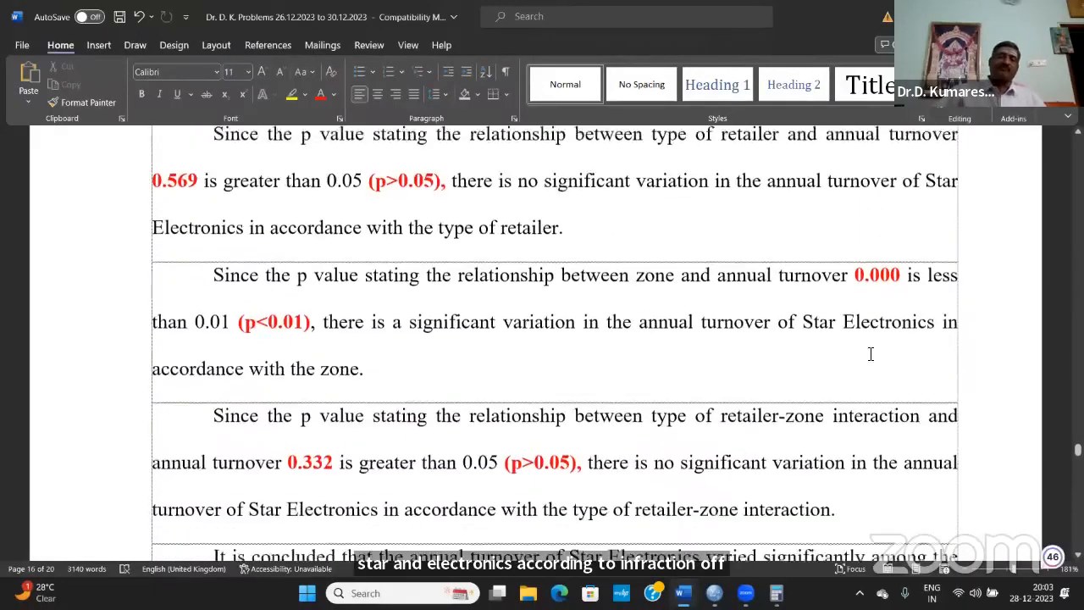
{"action": "scroll", "coordinate": [869, 354], "scroll_direction": "down", "scroll_amount": 5}
- Copy the Between-Subjects Factors table from the SPSS output into the Word document, above the Tests of Between-Subjects Effects heading
{"action": "key", "text": "alt+Tab"}
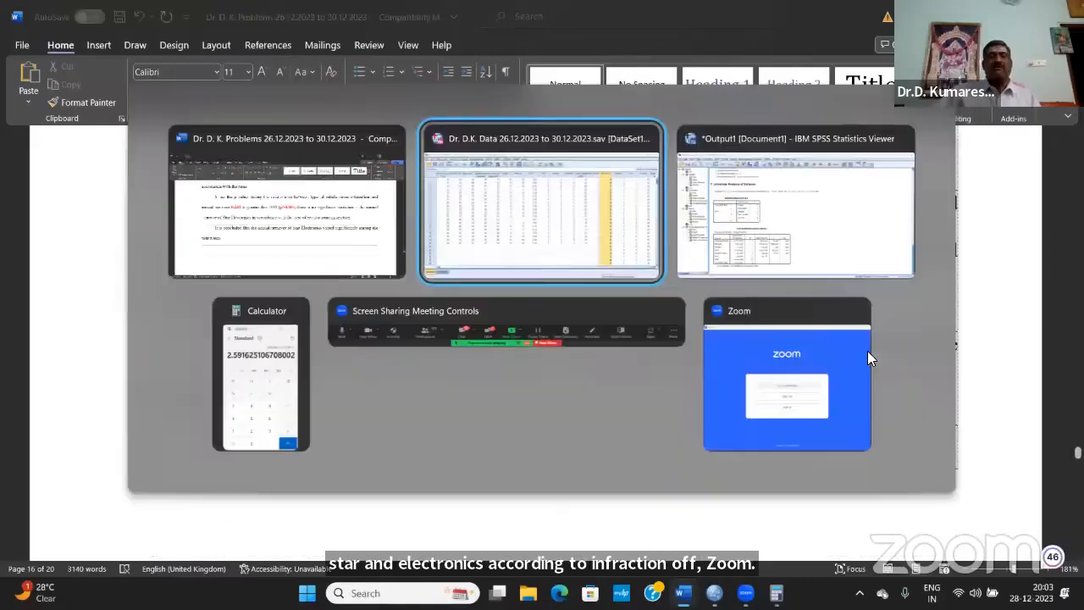
{"action": "key", "text": "alt+Tab"}
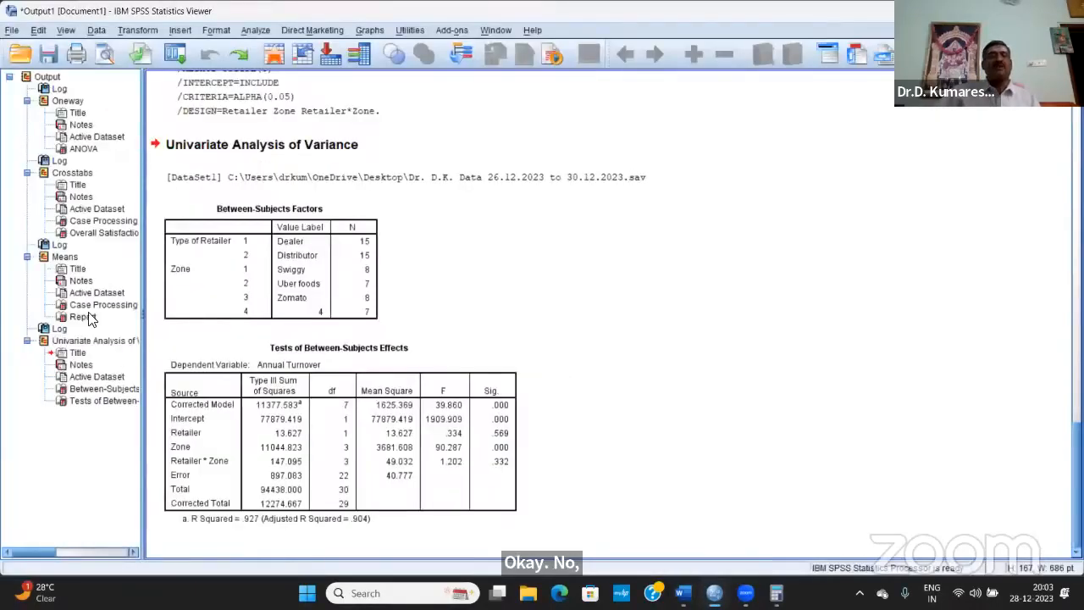
{"action": "left_click", "coordinate": [243, 295]}
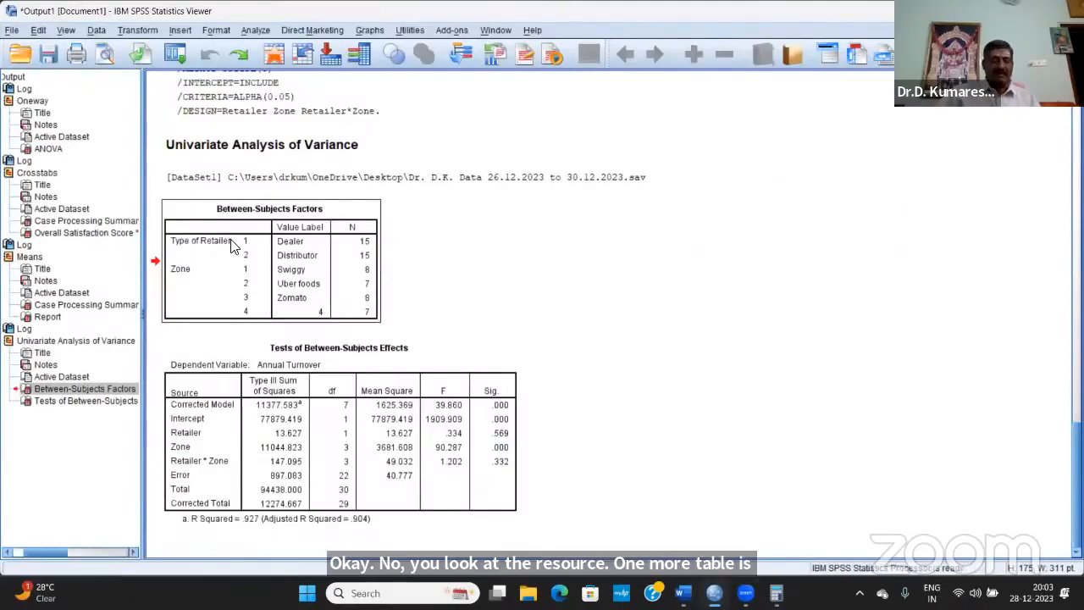
{"action": "key", "text": "alt+Tab"}
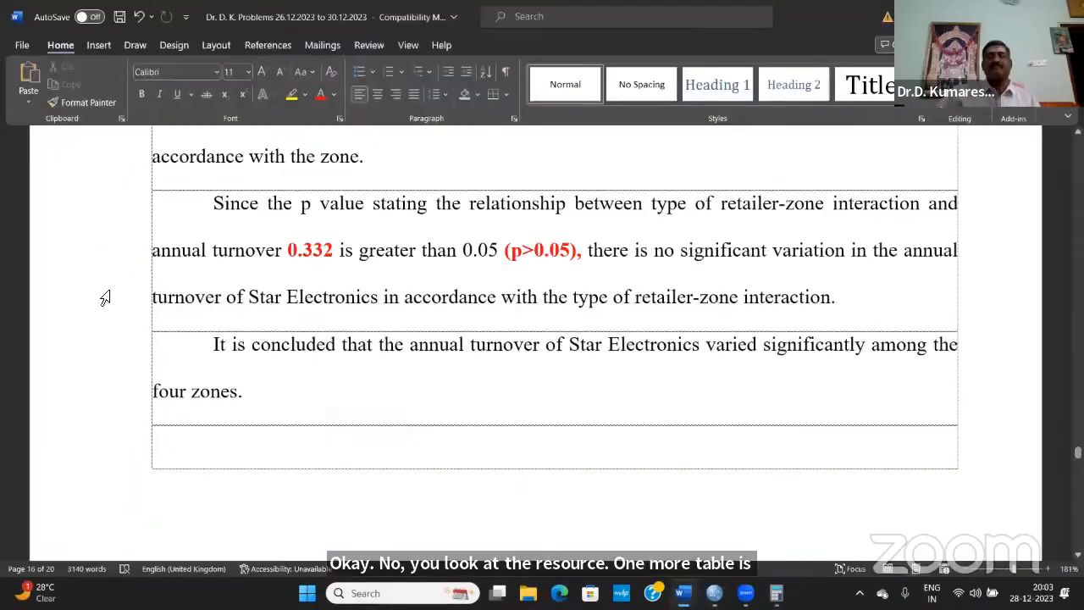
{"action": "scroll", "coordinate": [399, 234], "scroll_direction": "down", "scroll_amount": 3}
{"action": "scroll", "coordinate": [400, 234], "scroll_direction": "up", "scroll_amount": 15}
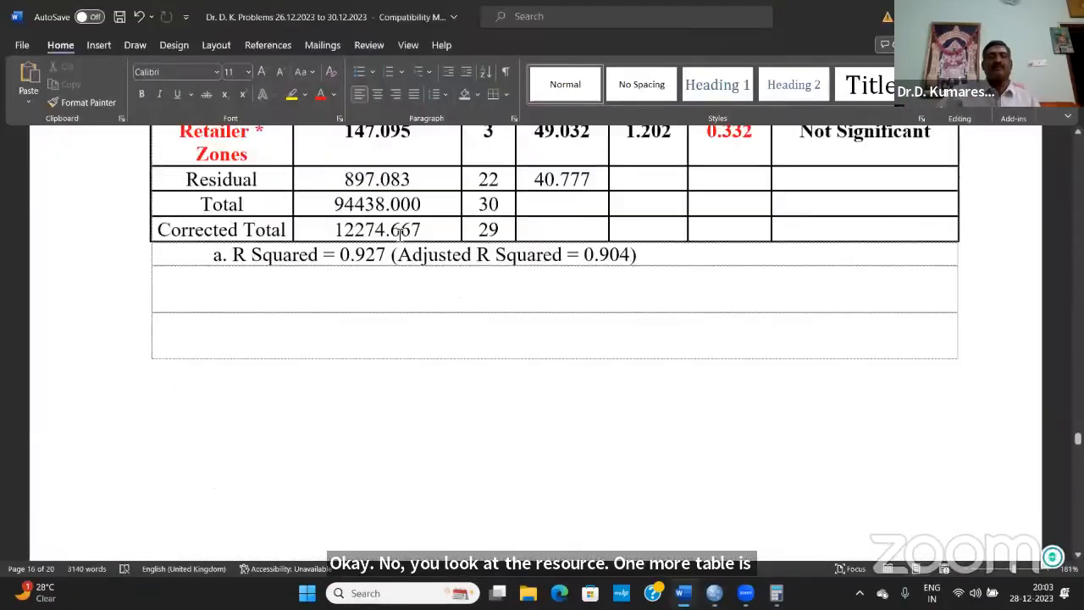
{"action": "scroll", "coordinate": [399, 234], "scroll_direction": "up", "scroll_amount": 1}
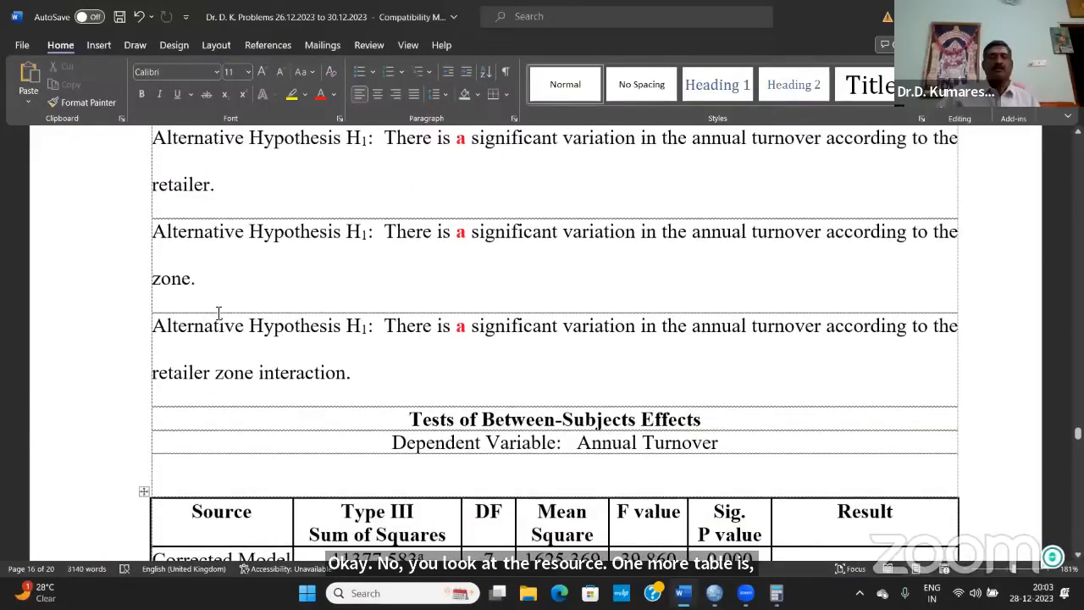
{"action": "left_click", "coordinate": [412, 392]}
{"action": "key", "text": "ctrl+v"}
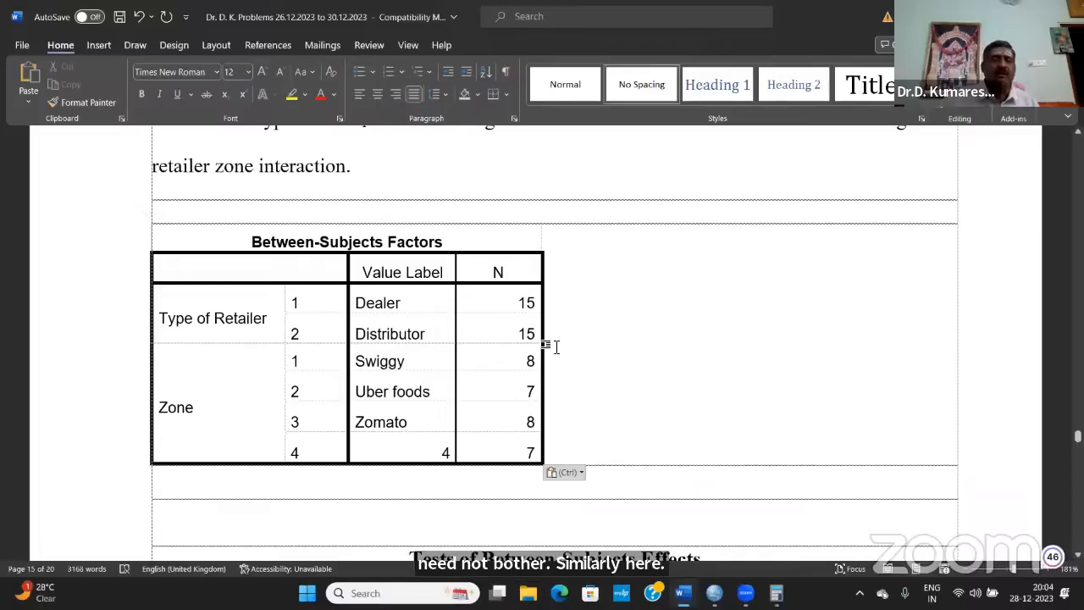
- Review the pasted Between-Subjects Factors table and undo its insertion
{"action": "scroll", "coordinate": [653, 362], "scroll_direction": "down", "scroll_amount": 1}
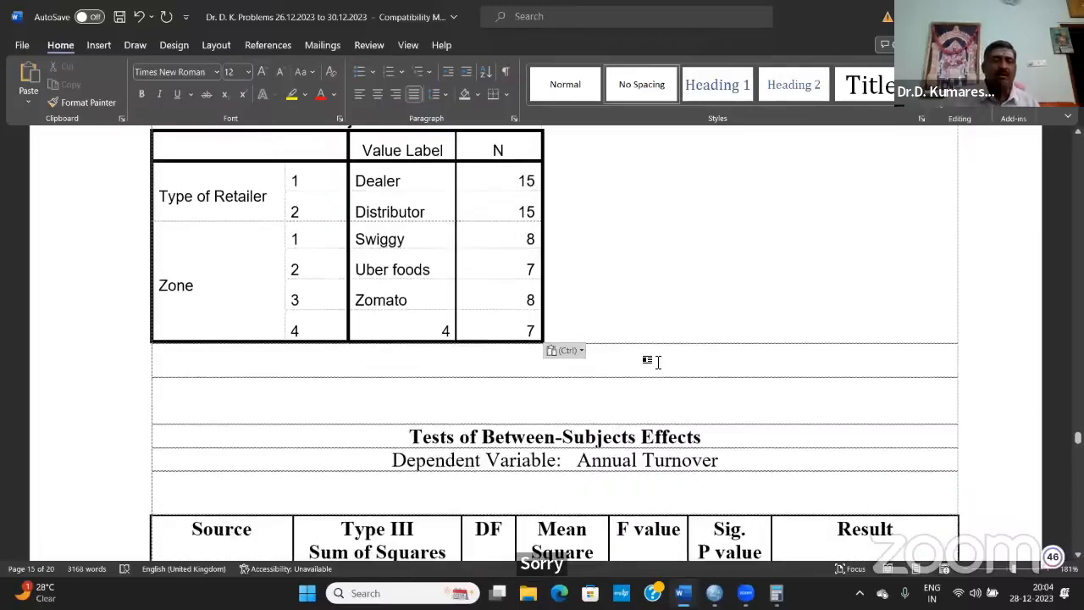
{"action": "scroll", "coordinate": [655, 362], "scroll_direction": "down", "scroll_amount": 4}
{"action": "scroll", "coordinate": [655, 362], "scroll_direction": "up", "scroll_amount": 5}
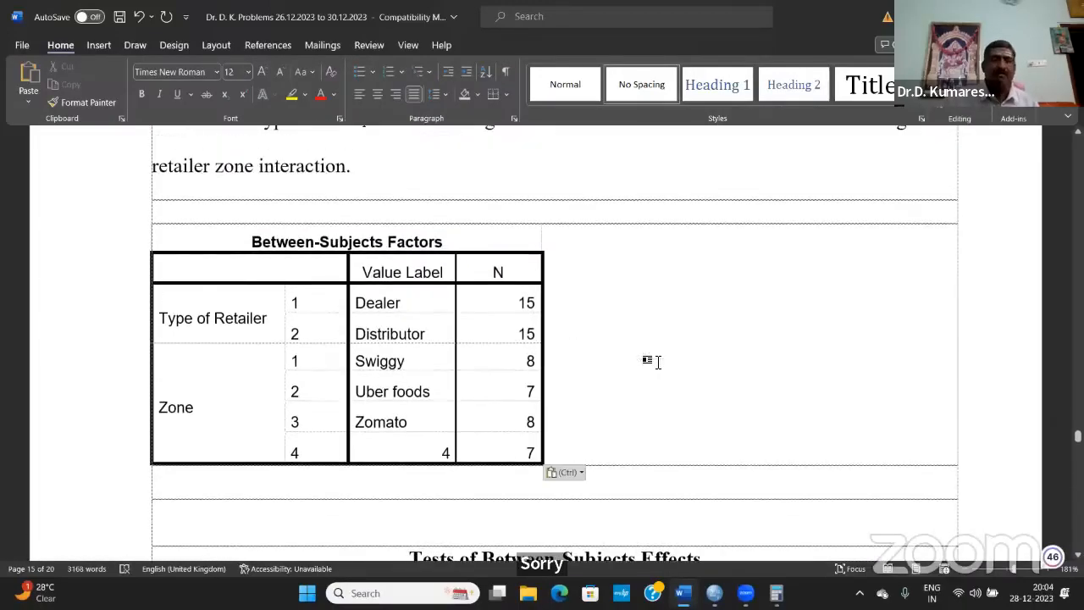
{"action": "key", "text": "ctrl+z"}
- Return to the Between-Subjects Factors table in the SPSS output and switch to the SPSS Data Editor
{"action": "key", "text": "alt+Tab"}
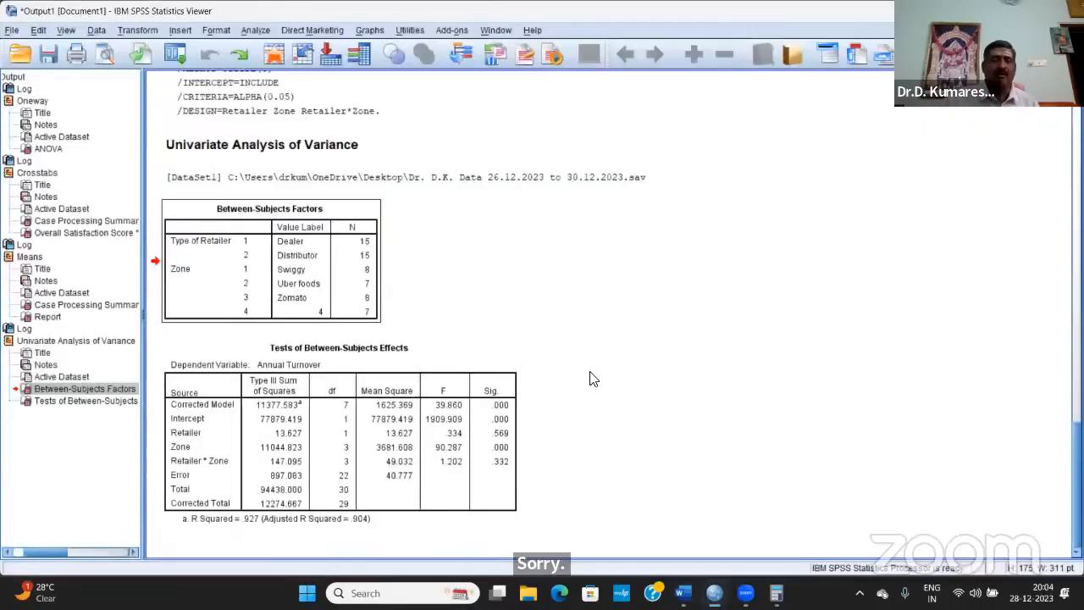
{"action": "left_click", "coordinate": [288, 269]}
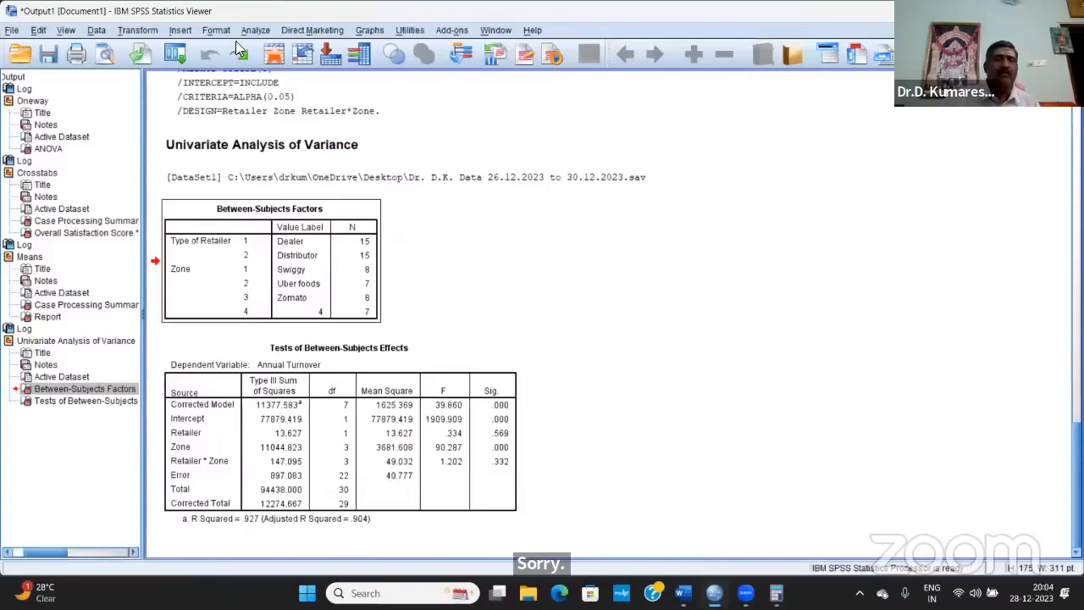
{"action": "key", "text": "alt+Tab"}
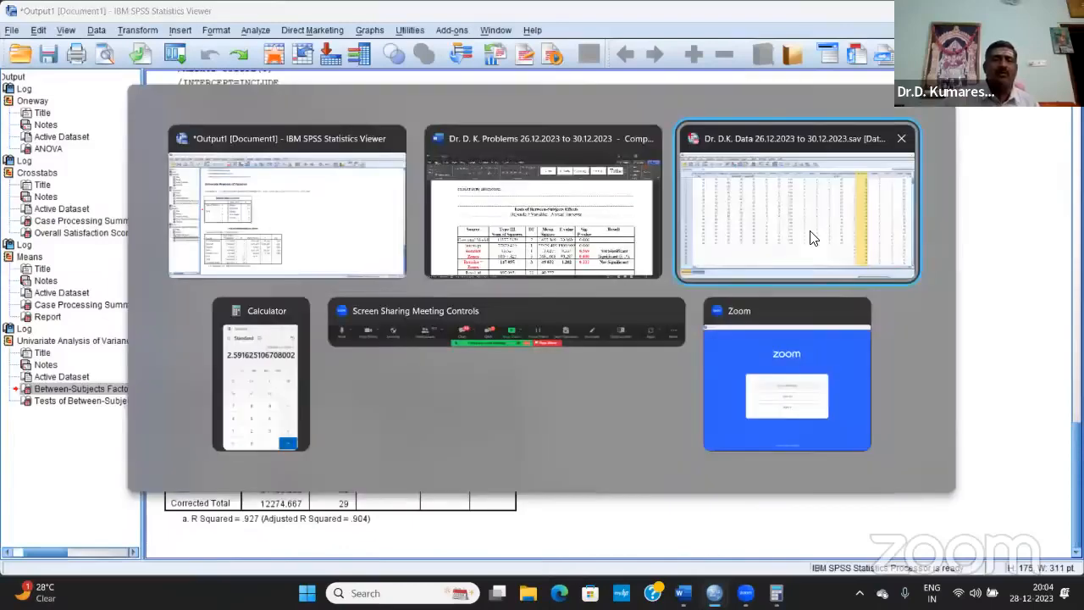
{"action": "left_click", "coordinate": [809, 237]}
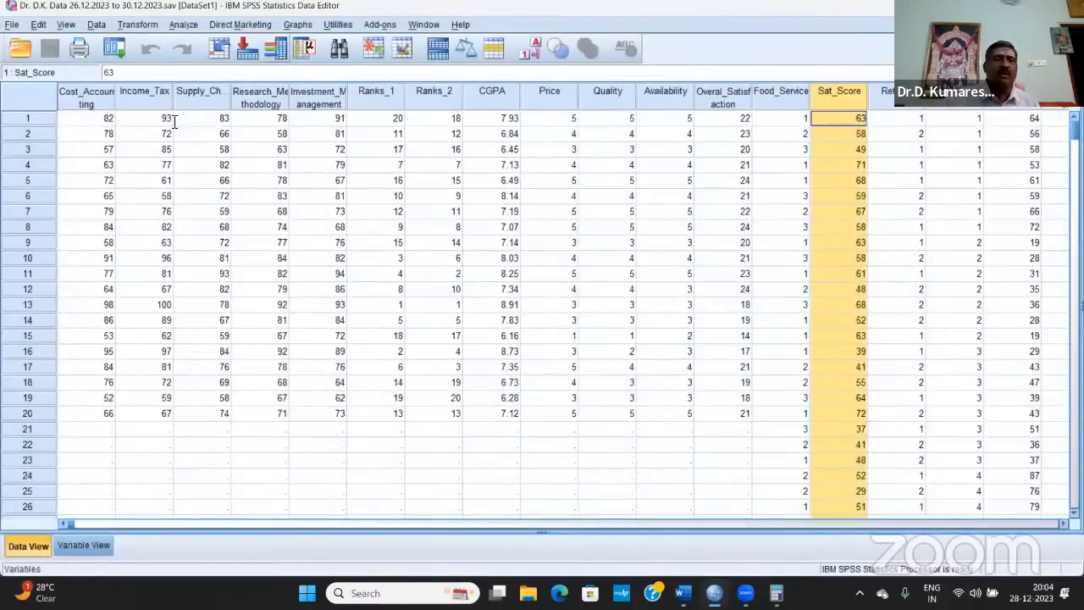
{"action": "left_click", "coordinate": [181, 24]}
{"action": "mouse_move", "coordinate": [245, 108]}
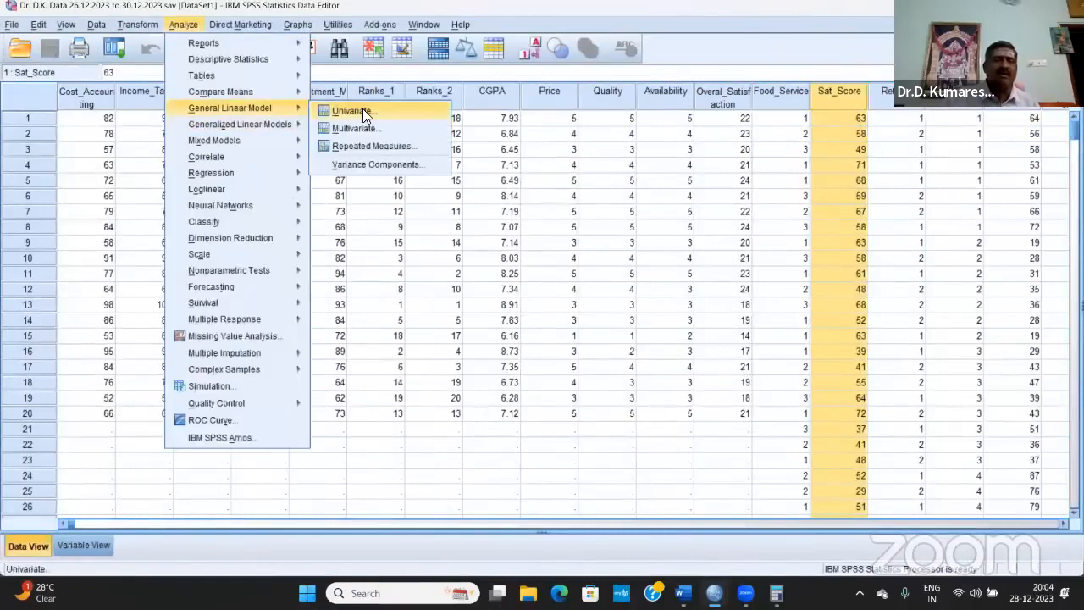
{"action": "left_click", "coordinate": [364, 113]}
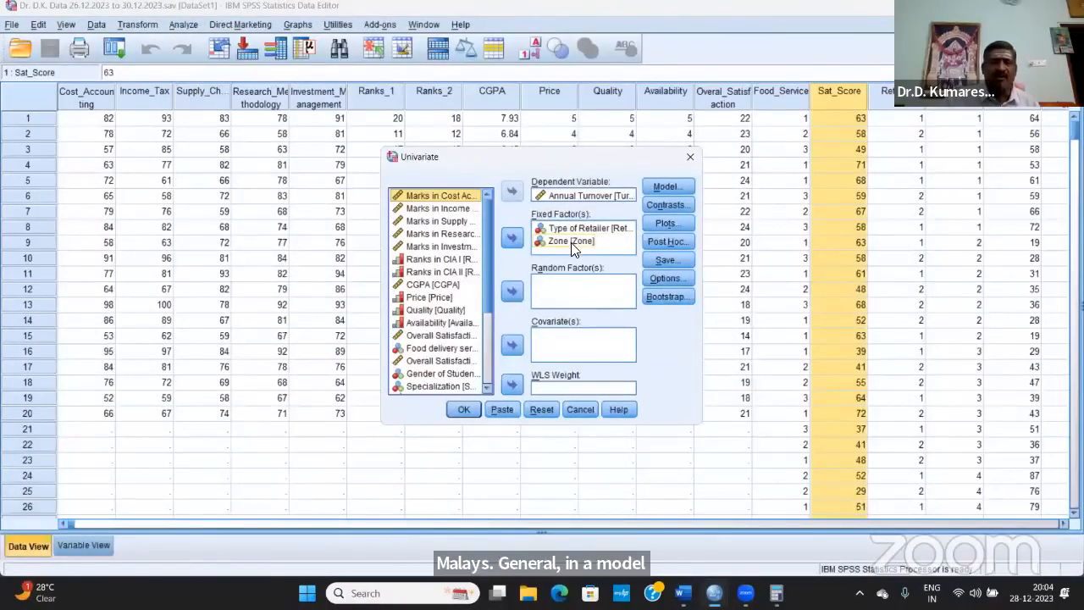
{"action": "left_click", "coordinate": [576, 408]}
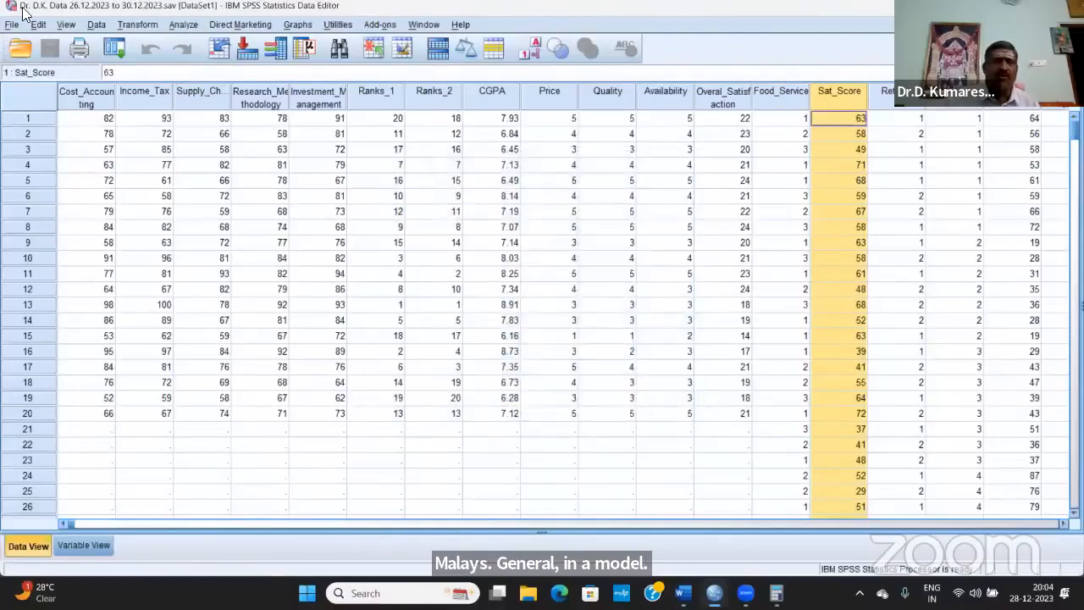
- Open the value labels of the Zone variable and change the label of value 1 to East
{"action": "left_click", "coordinate": [84, 544]}
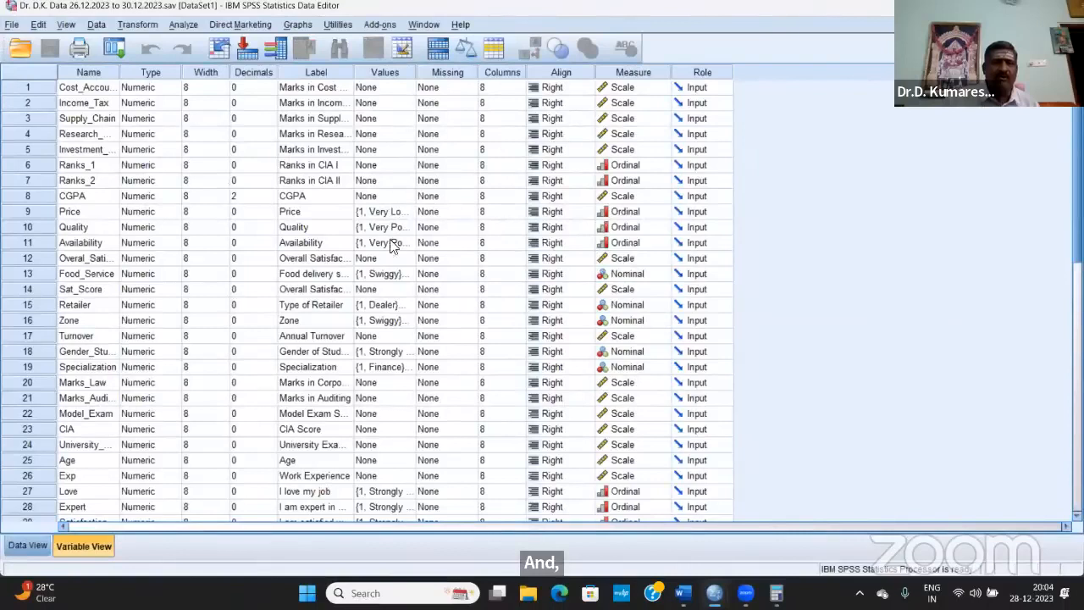
{"action": "left_click", "coordinate": [405, 321]}
{"action": "left_click", "coordinate": [410, 321]}
{"action": "left_click", "coordinate": [489, 276]}
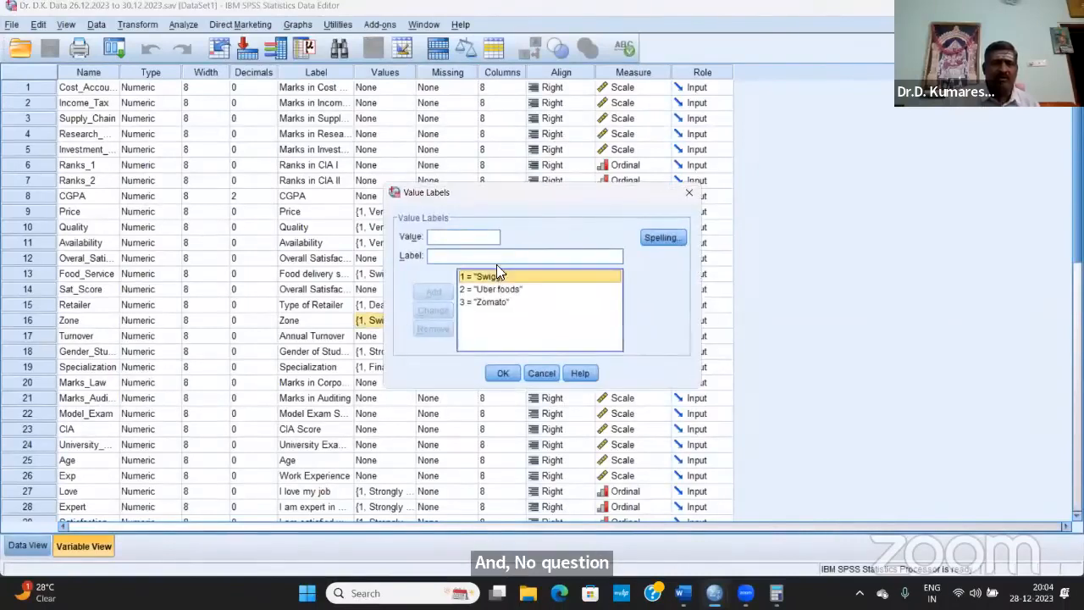
{"action": "left_click", "coordinate": [474, 262]}
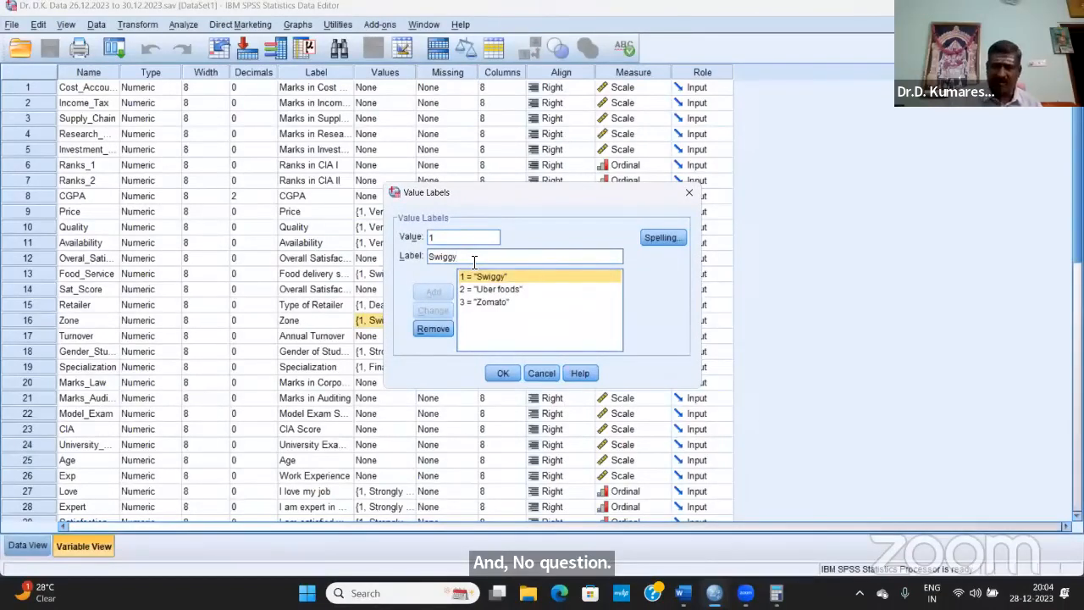
{"action": "key", "text": "BackSpace"}
{"action": "key", "text": "BackSpace"}
{"action": "key", "text": "BackSpace"}
{"action": "key", "text": "BackSpace"}
{"action": "key", "text": "BackSpace"}
{"action": "key", "text": "BackSpace"}
{"action": "type", "text": "E"}
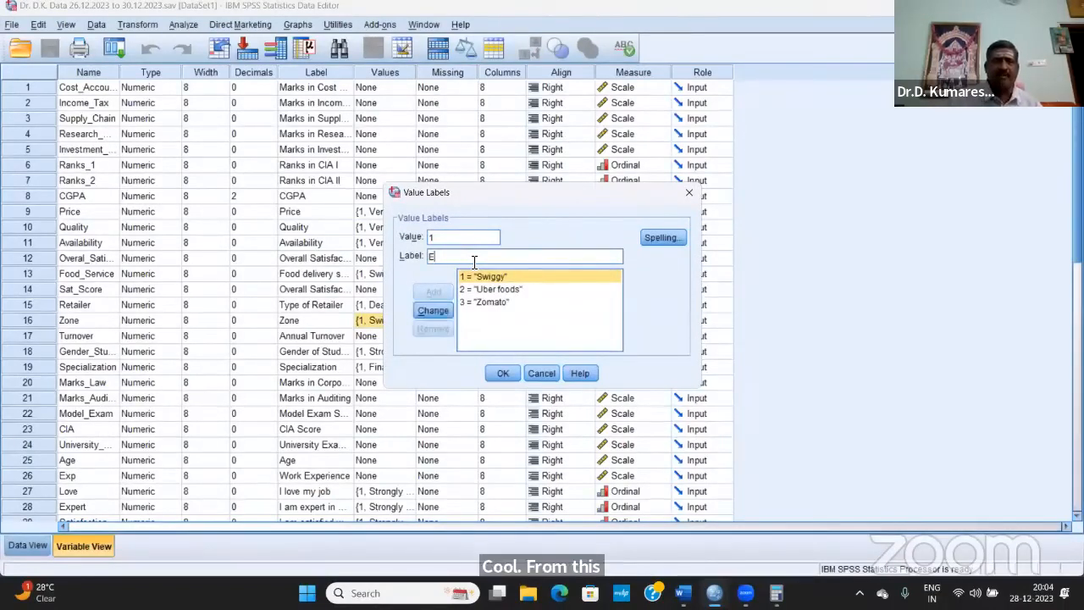
{"action": "type", "text": "ast"}
{"action": "key", "text": "Return"}
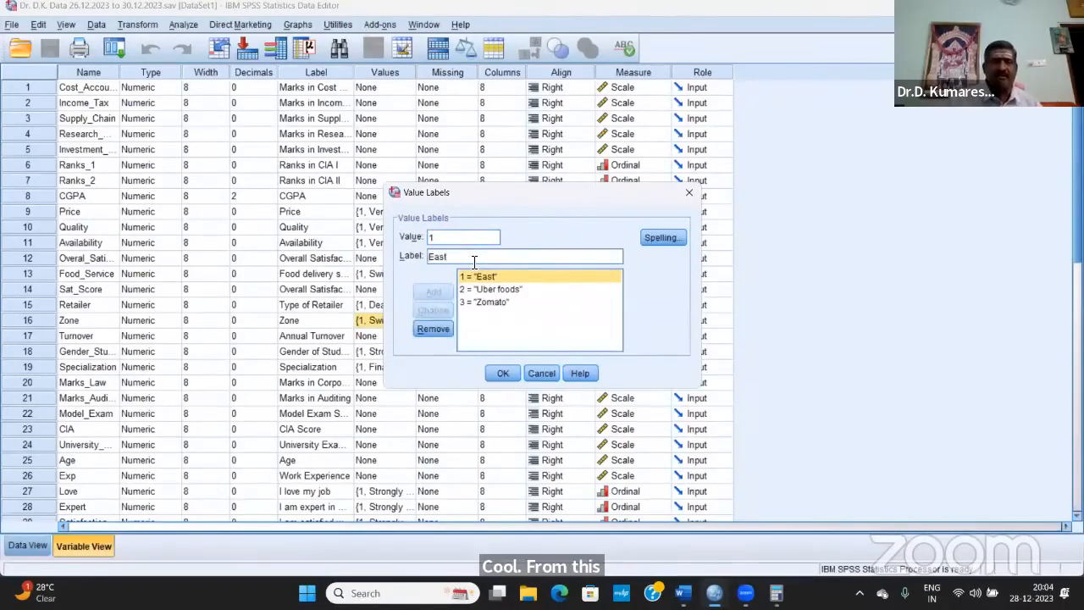
- Change the label of value 2 of the Zone variable to West
{"action": "left_click", "coordinate": [496, 289]}
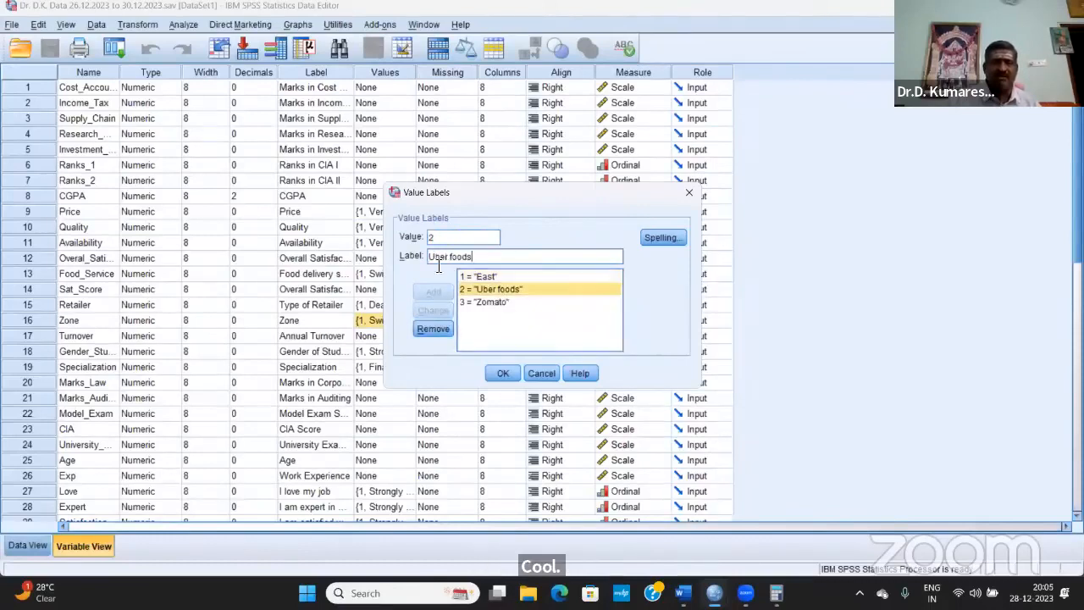
{"action": "key", "text": "BackSpace"}
{"action": "key", "text": "BackSpace"}
{"action": "key", "text": "BackSpace"}
{"action": "key", "text": "BackSpace"}
{"action": "key", "text": "BackSpace"}
{"action": "key", "text": "BackSpace"}
{"action": "key", "text": "BackSpace"}
{"action": "key", "text": "BackSpace"}
{"action": "key", "text": "BackSpace"}
{"action": "key", "text": "BackSpace"}
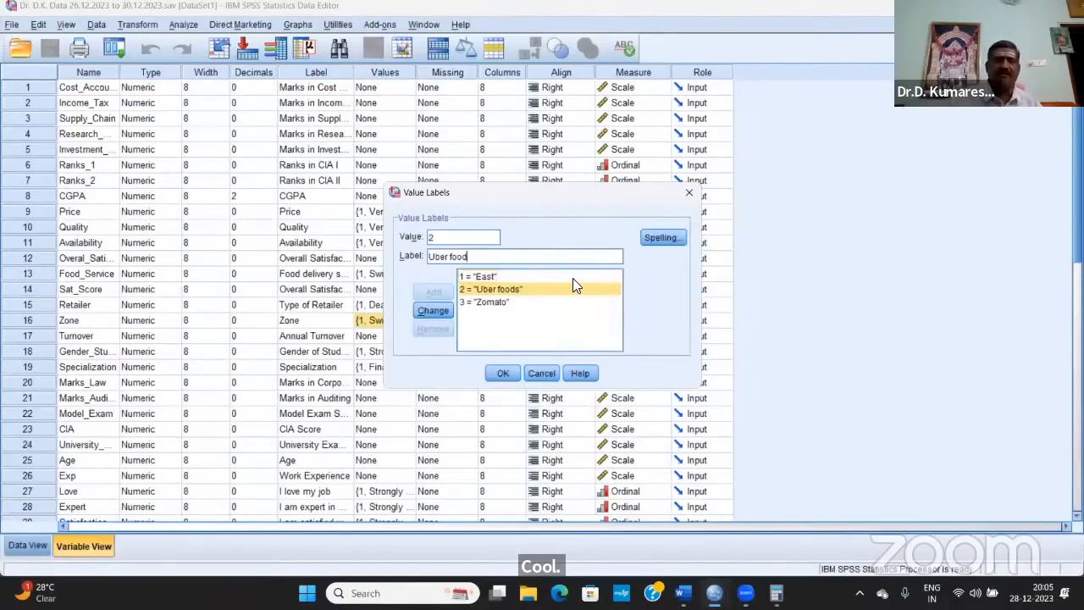
{"action": "type", "text": "West"}
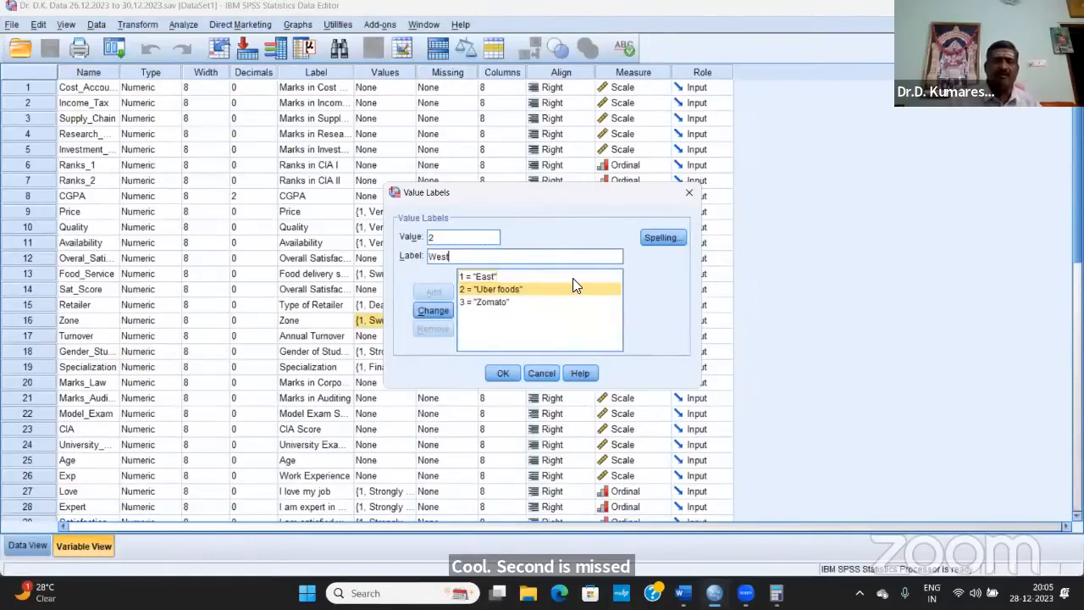
{"action": "left_click", "coordinate": [437, 310]}
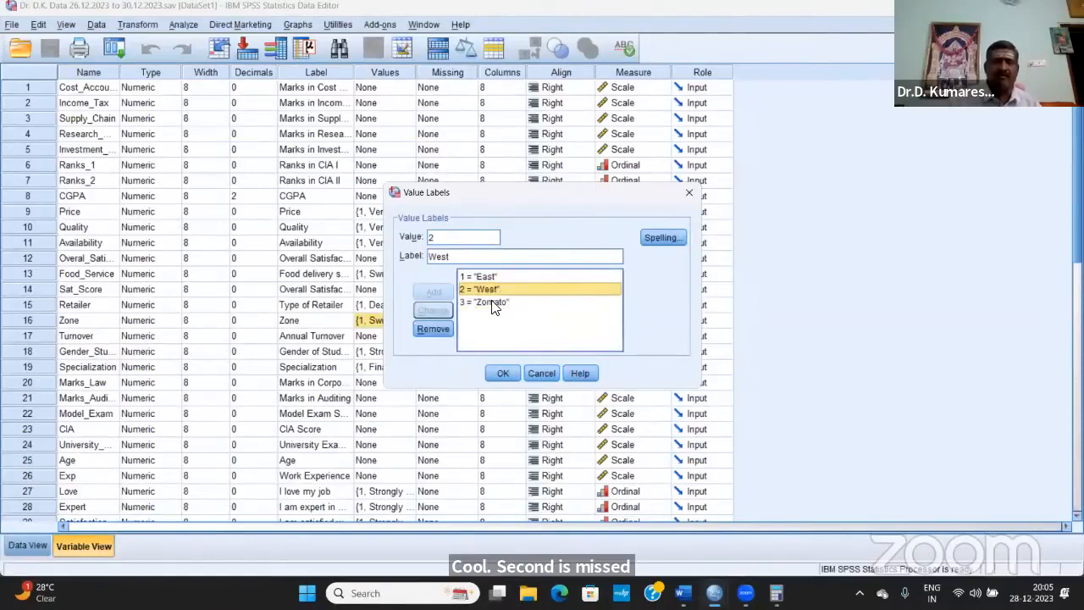
- Change the label of value 3 of the Zone variable to North
{"action": "left_click", "coordinate": [495, 302]}
{"action": "left_click", "coordinate": [481, 260]}
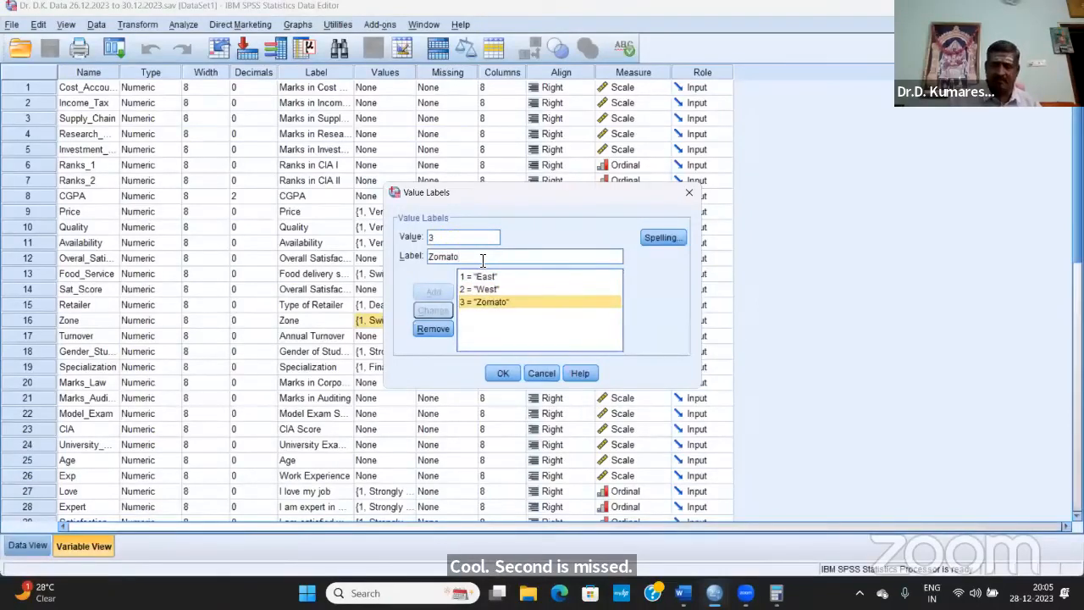
{"action": "key", "text": "BackSpace"}
{"action": "key", "text": "BackSpace"}
{"action": "key", "text": "BackSpace"}
{"action": "key", "text": "BackSpace"}
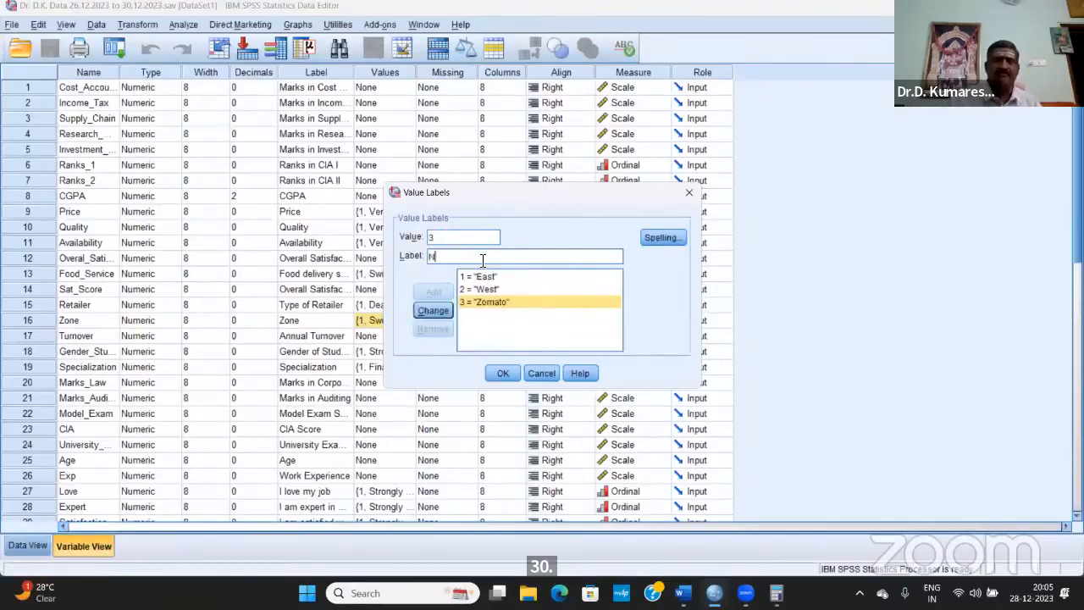
{"action": "type", "text": "North"}
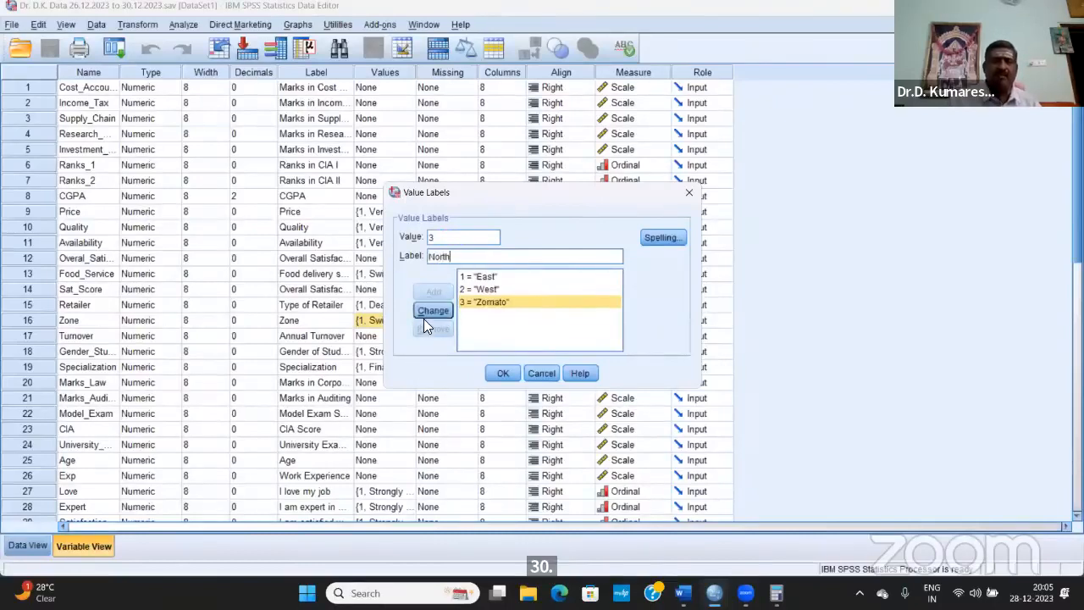
{"action": "left_click", "coordinate": [441, 310]}
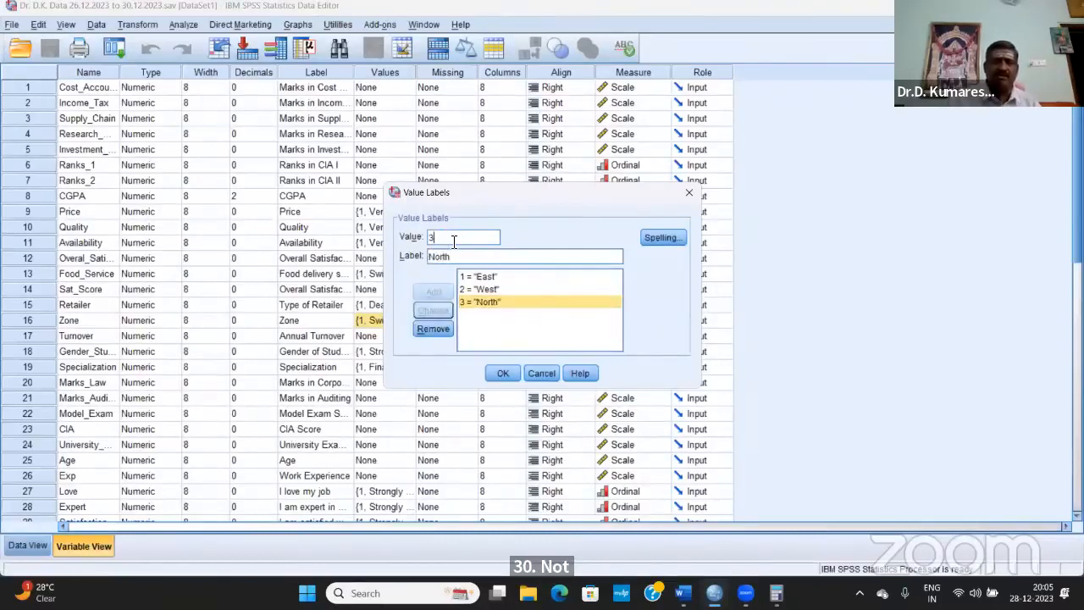
- Add value 4 with the label South to the Zone variable and apply the value labels
{"action": "key", "text": "BackSpace"}
{"action": "type", "text": "4"}
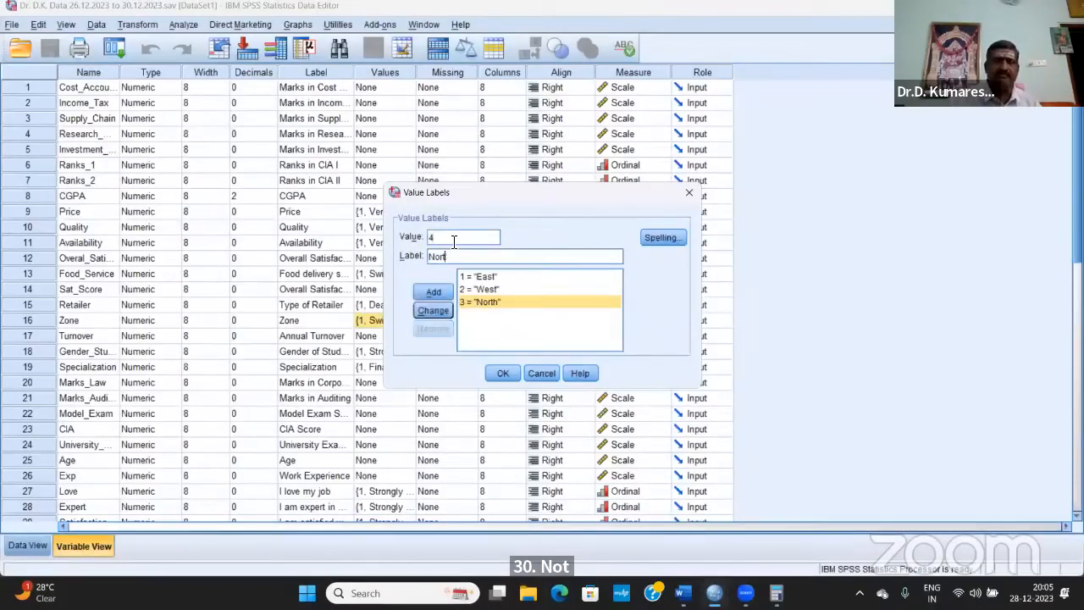
{"action": "key", "text": "BackSpace"}
{"action": "key", "text": "BackSpace"}
{"action": "key", "text": "BackSpace"}
{"action": "key", "text": "BackSpace"}
{"action": "type", "text": "Sou"}
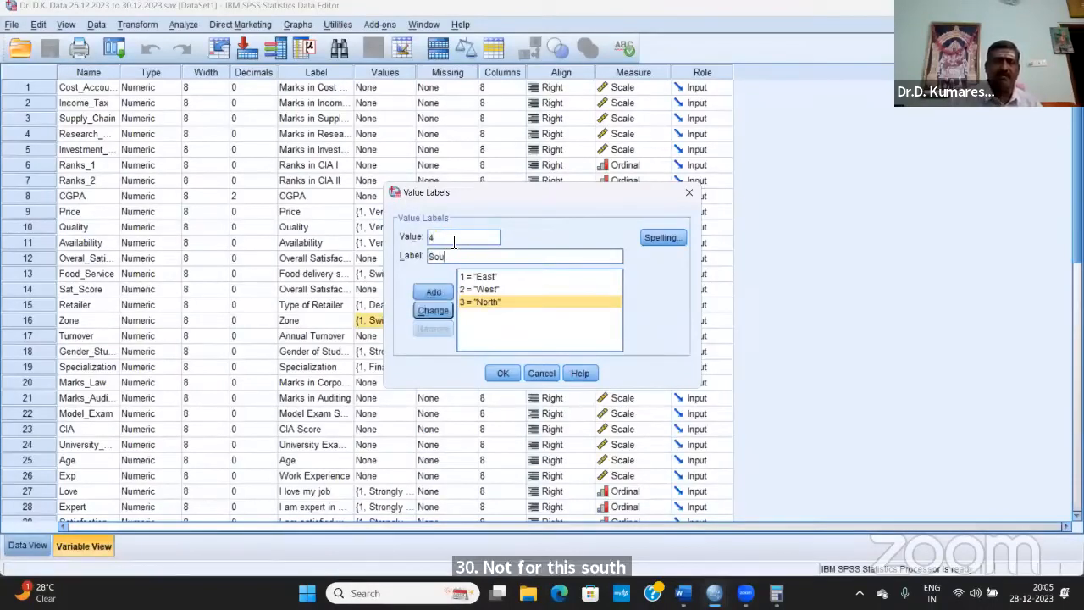
{"action": "type", "text": "th"}
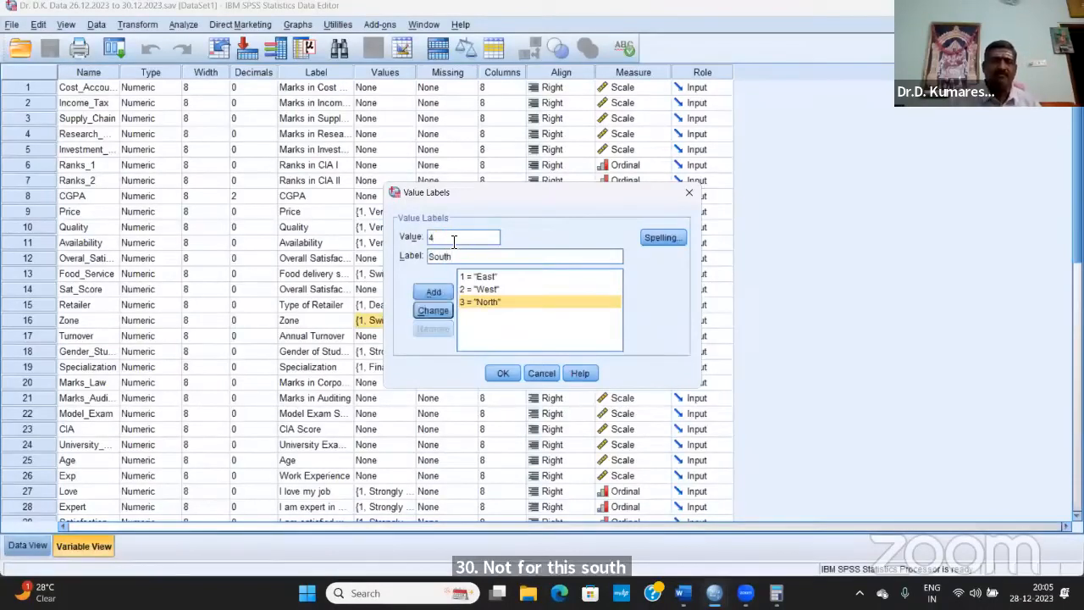
{"action": "left_click", "coordinate": [420, 297]}
{"action": "left_click", "coordinate": [501, 372]}
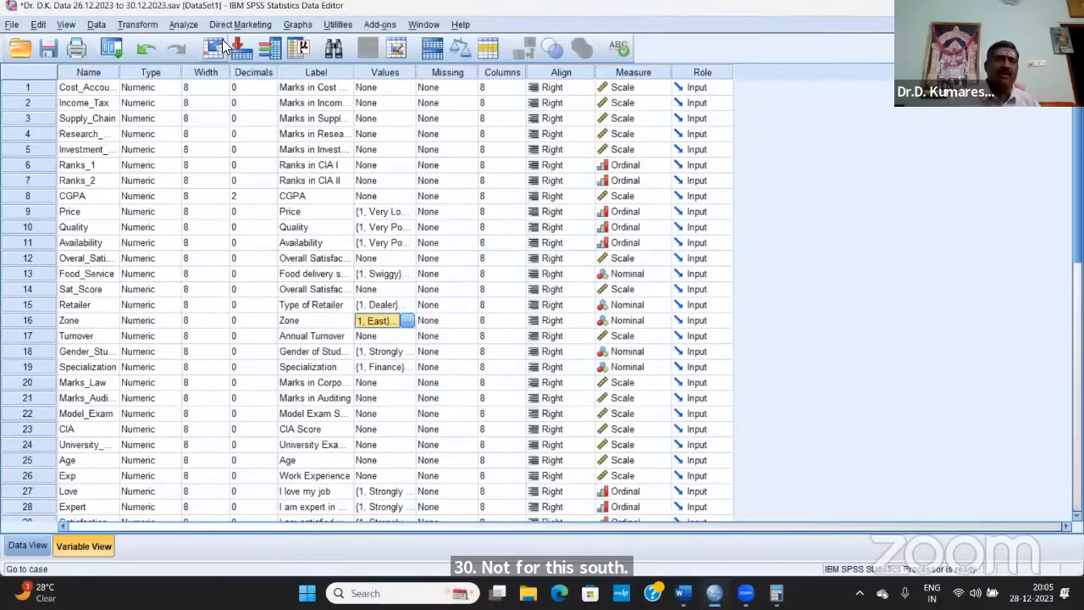
- Open the Multivariate analysis setup of the General Linear Model
{"action": "left_click", "coordinate": [183, 25]}
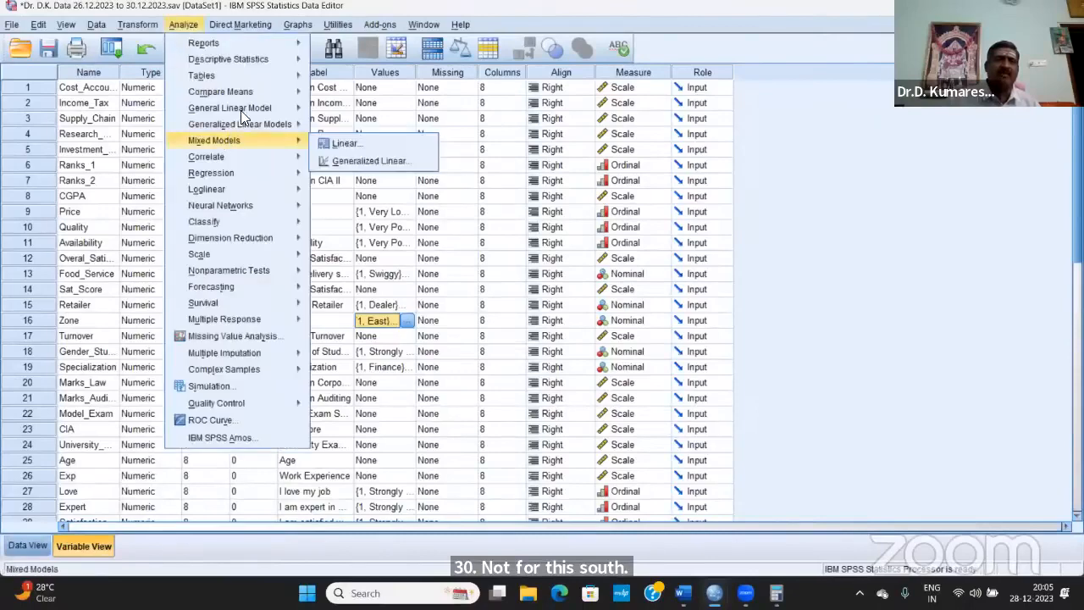
{"action": "mouse_move", "coordinate": [283, 110]}
{"action": "left_click", "coordinate": [408, 127]}
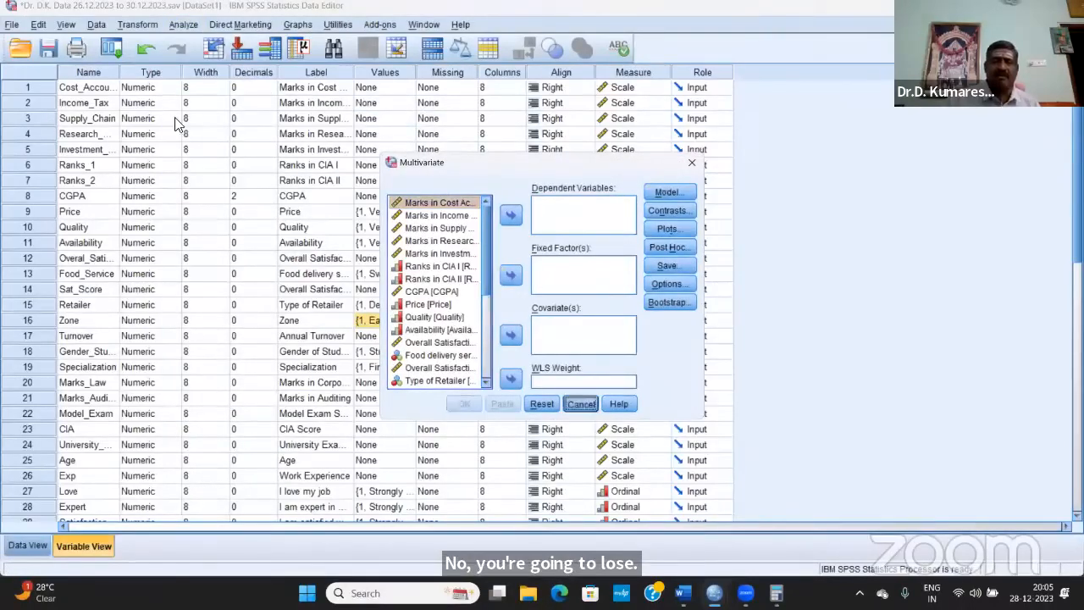
{"action": "left_click", "coordinate": [581, 403]}
{"action": "left_click", "coordinate": [181, 25]}
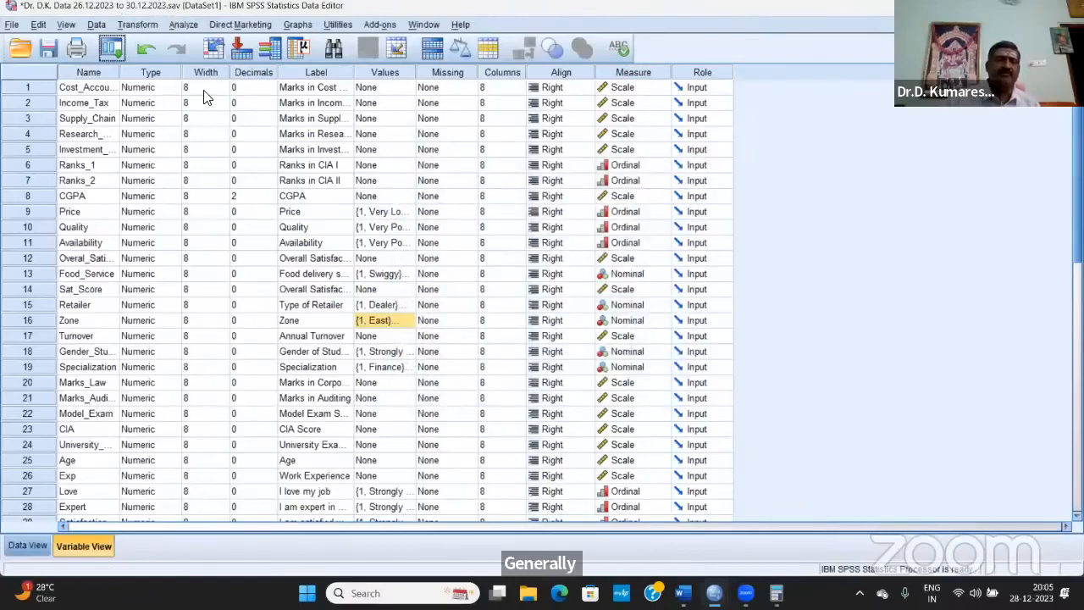
{"action": "mouse_move", "coordinate": [286, 108]}
{"action": "left_click", "coordinate": [405, 124]}
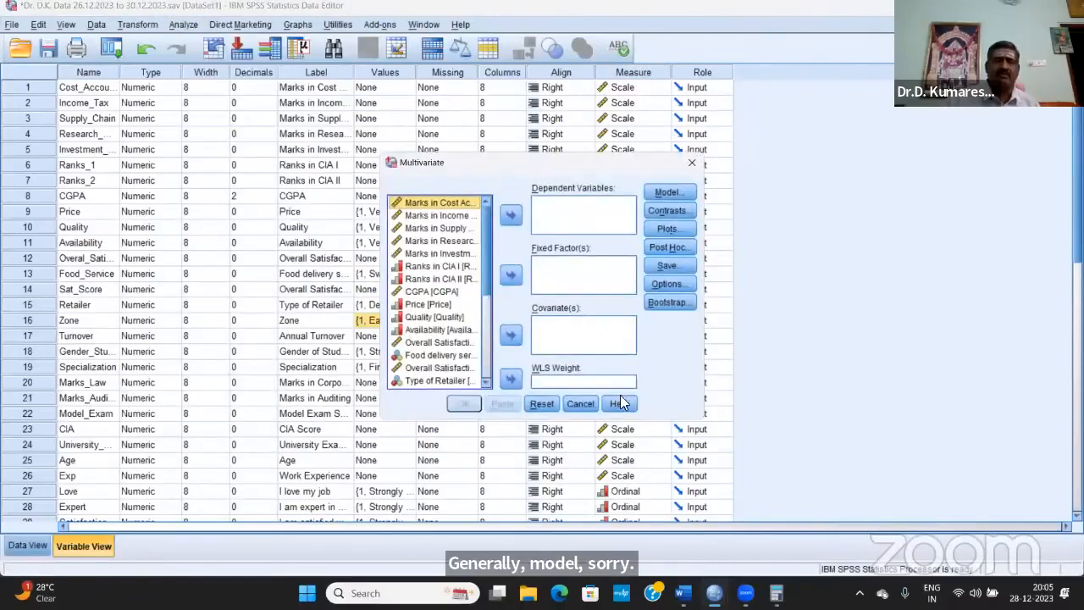
{"action": "left_click", "coordinate": [564, 400]}
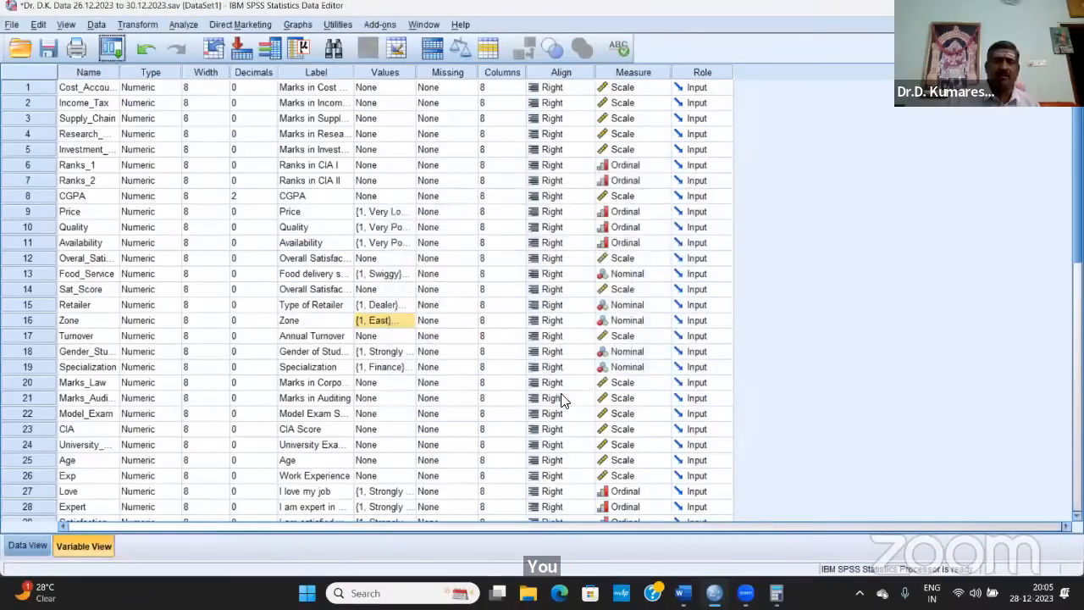
- Run a univariate general linear model on Annual Turnover with Type of Retailer and Zone as fixed factors
{"action": "left_click", "coordinate": [183, 25]}
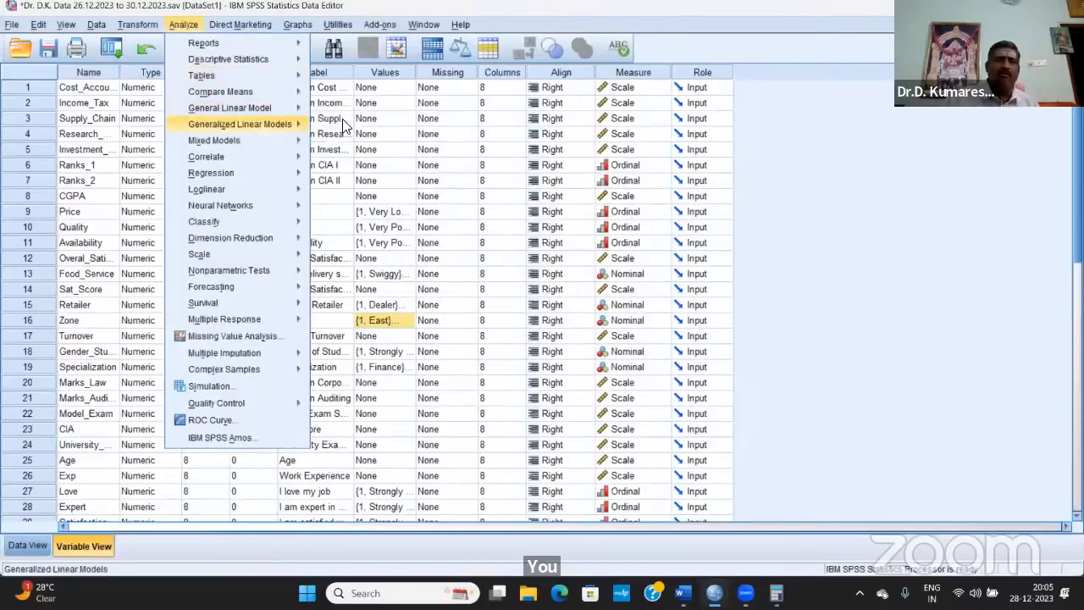
{"action": "mouse_move", "coordinate": [252, 107]}
{"action": "left_click", "coordinate": [364, 114]}
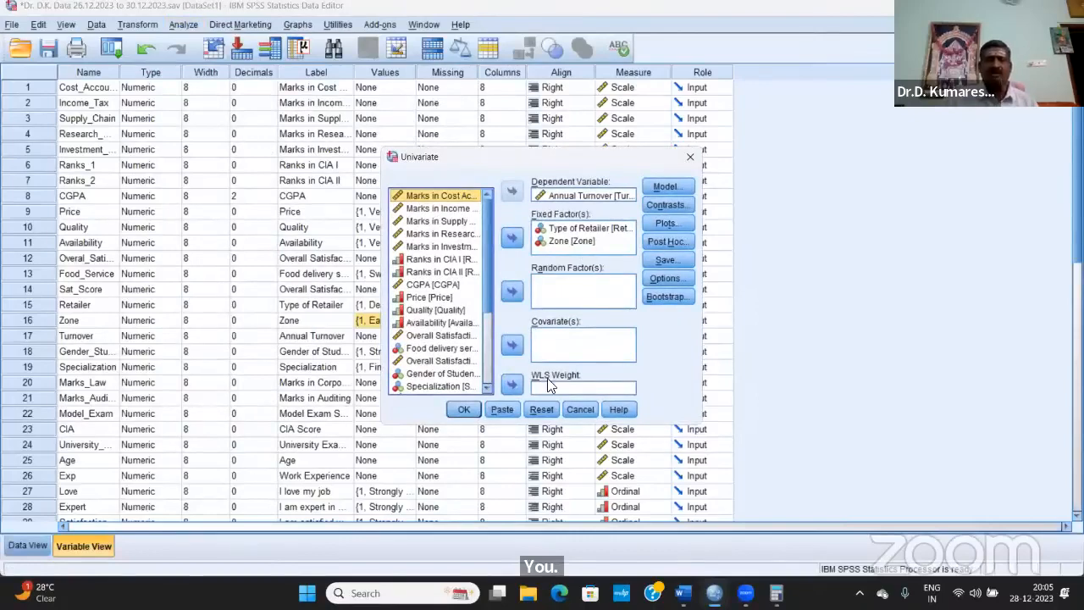
{"action": "left_click", "coordinate": [464, 410]}
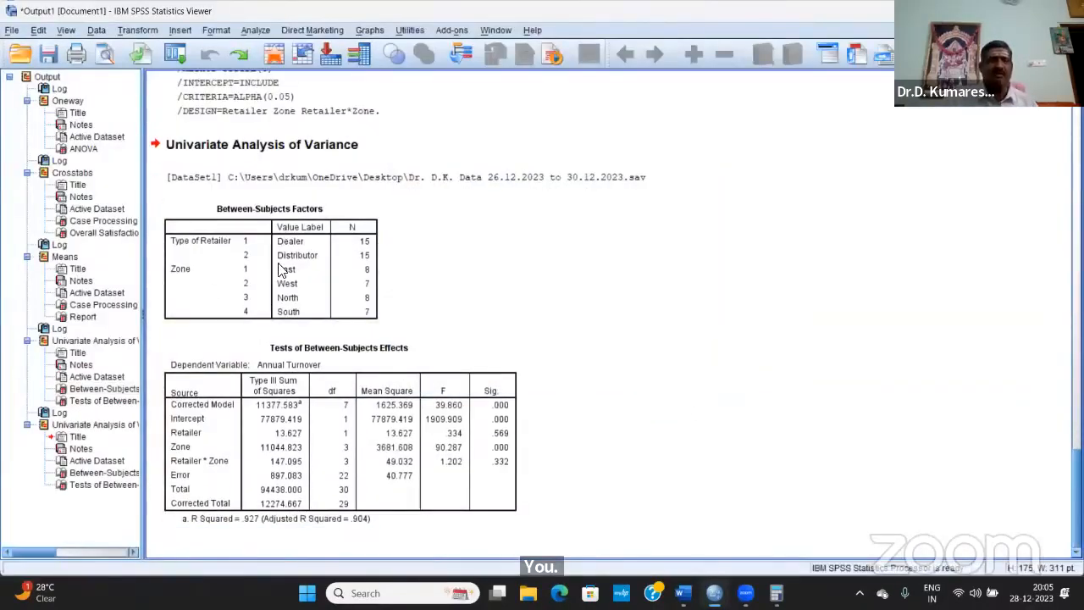
- Copy the newest Between-Subjects Factors table into the Word problems document, between the last alternative hypothesis and the Tests of Between-Subjects Effects heading
{"action": "left_click", "coordinate": [209, 266]}
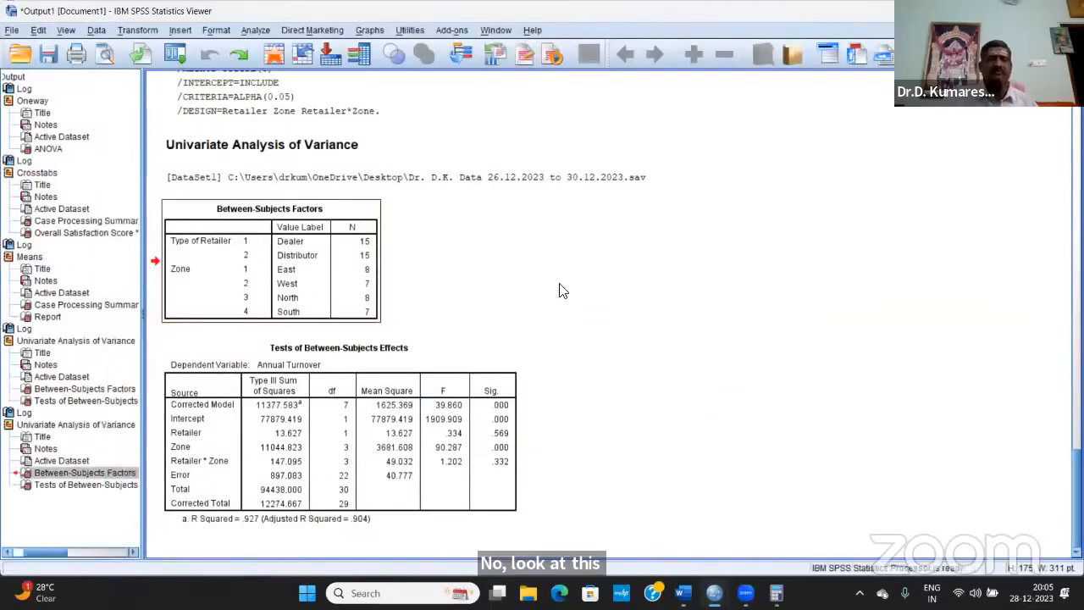
{"action": "key", "text": "alt+Tab"}
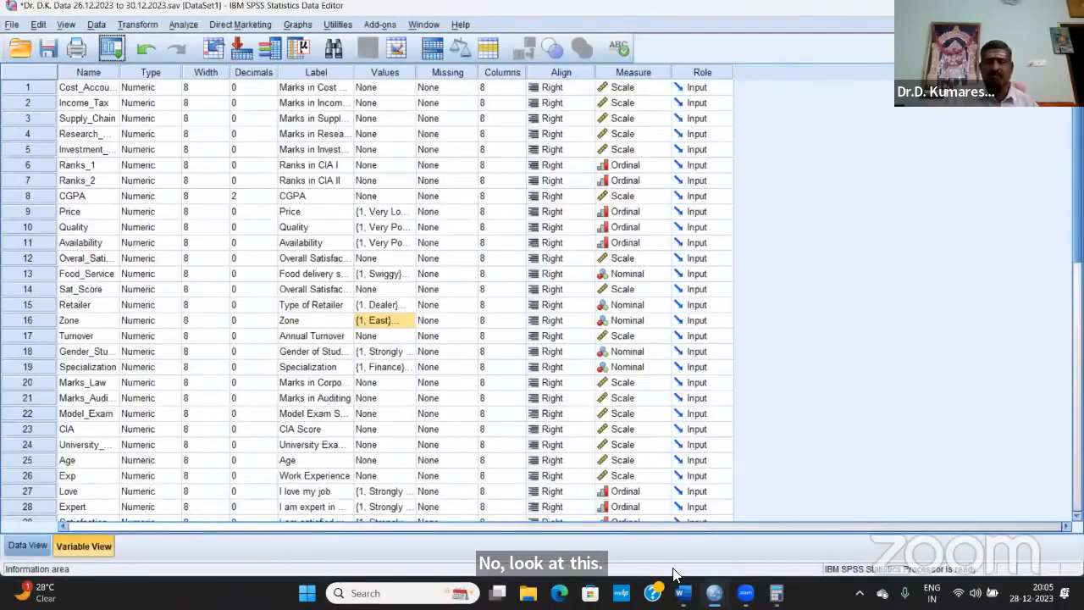
{"action": "key", "text": "alt+Tab"}
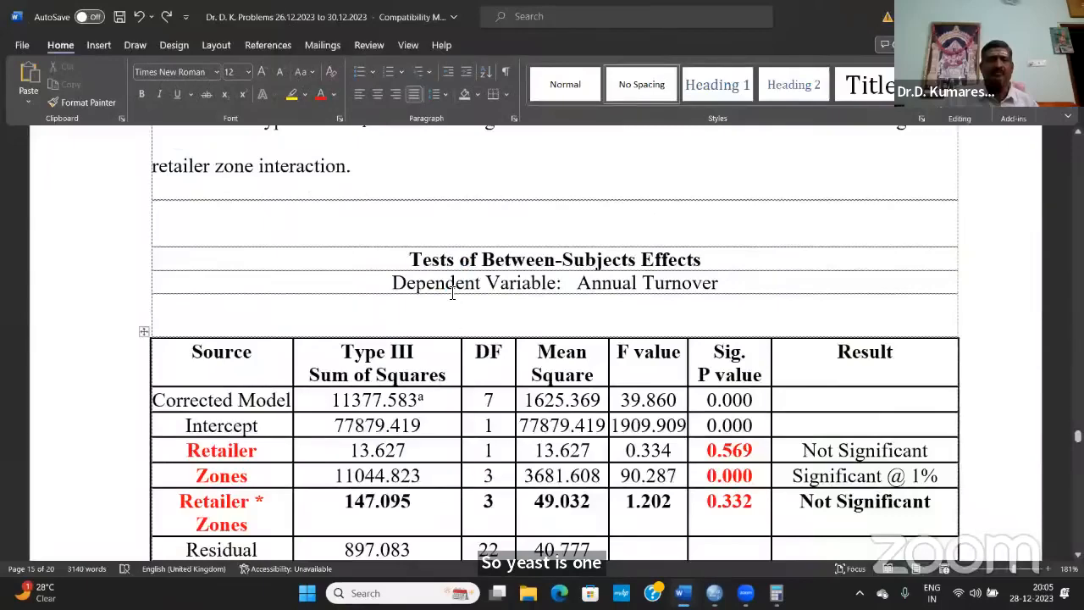
{"action": "scroll", "coordinate": [332, 481], "scroll_direction": "down", "scroll_amount": 1}
{"action": "scroll", "coordinate": [332, 481], "scroll_direction": "up", "scroll_amount": 3}
{"action": "scroll", "coordinate": [332, 481], "scroll_direction": "up", "scroll_amount": 3}
{"action": "scroll", "coordinate": [330, 402], "scroll_direction": "down", "scroll_amount": 2}
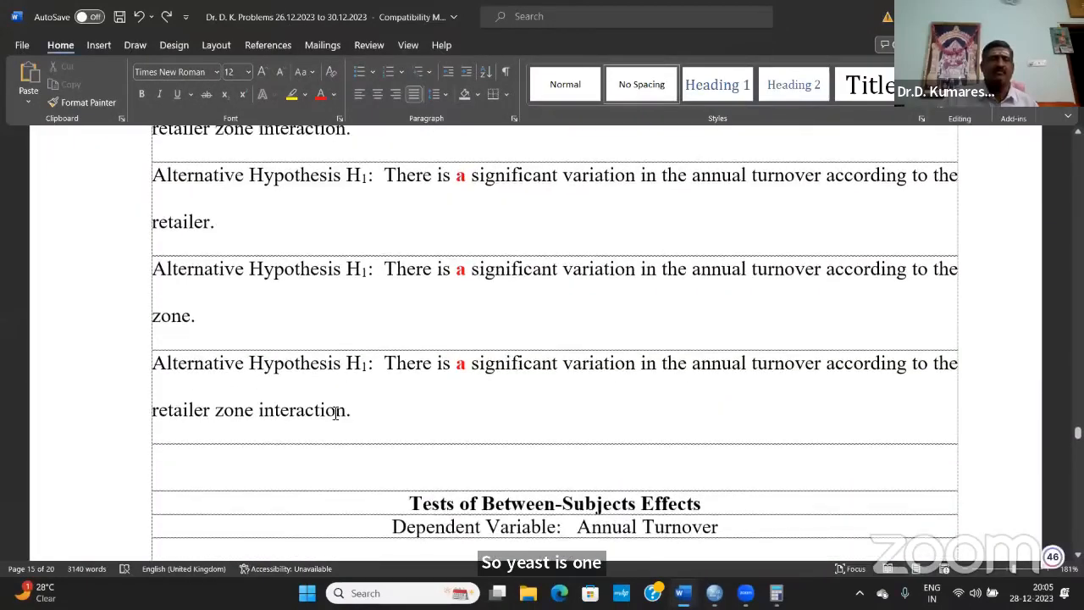
{"action": "key", "text": "ctrl+v"}
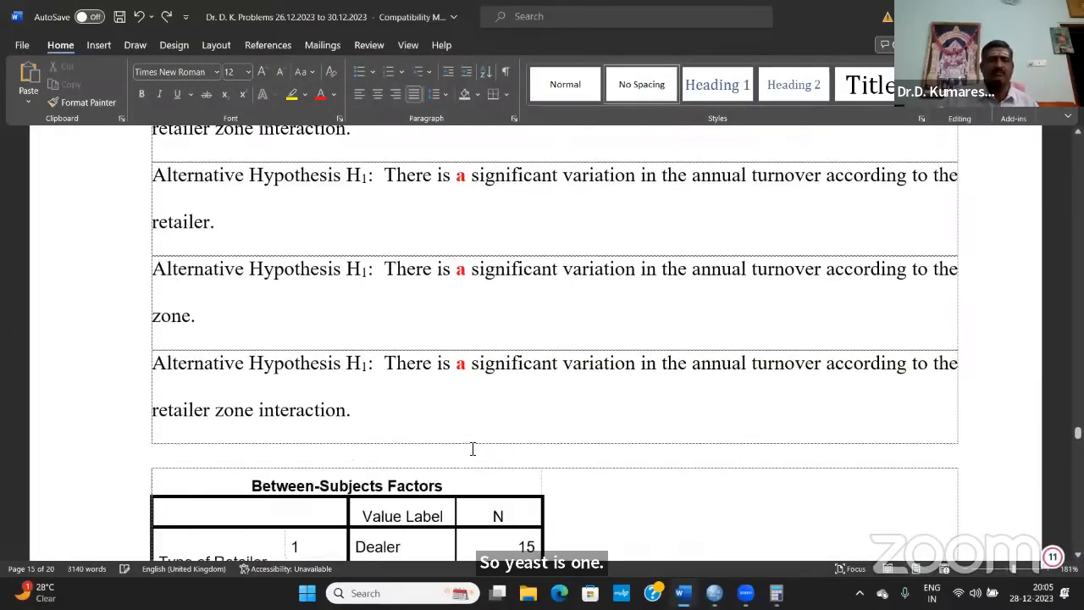
- Review the pasted factors table, the between-subjects effects table and the written interpretation of the annual turnover results
{"action": "scroll", "coordinate": [472, 449], "scroll_direction": "down", "scroll_amount": 7}
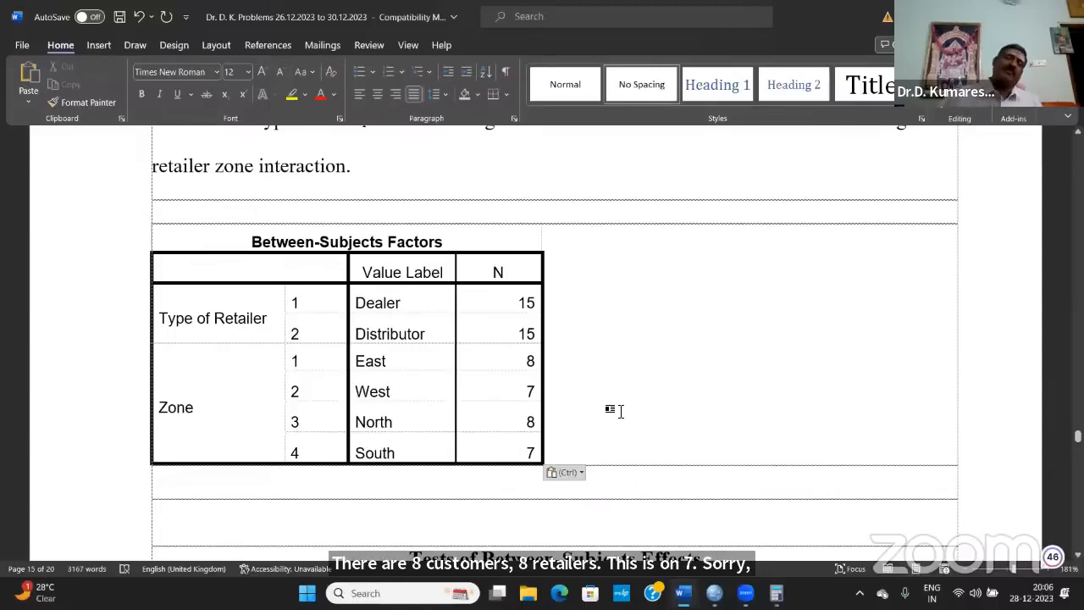
{"action": "scroll", "coordinate": [620, 411], "scroll_direction": "down", "scroll_amount": 5}
{"action": "scroll", "coordinate": [620, 411], "scroll_direction": "up", "scroll_amount": 5}
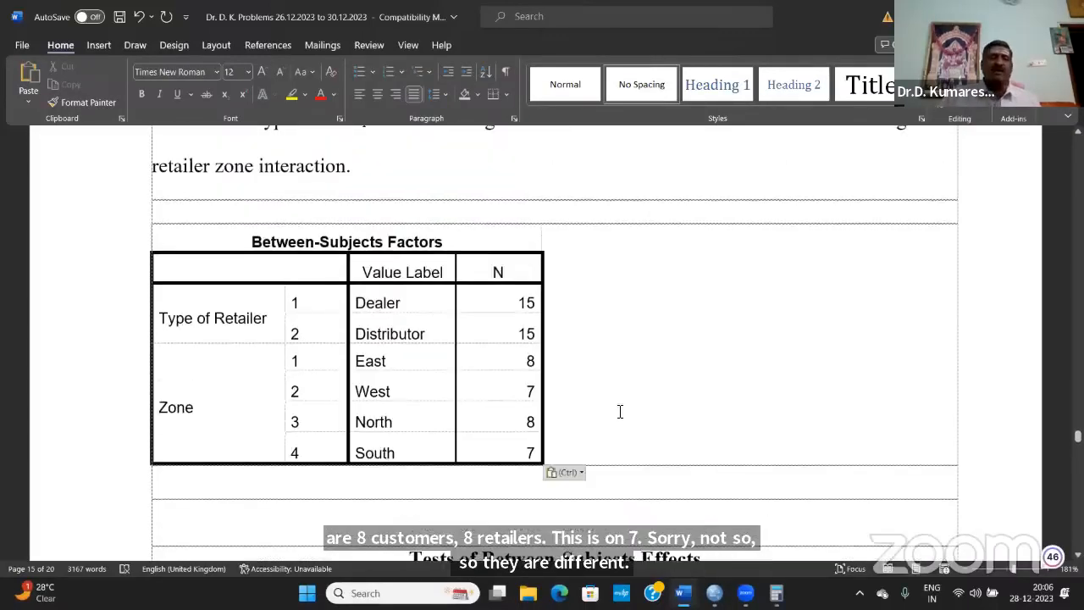
{"action": "scroll", "coordinate": [620, 411], "scroll_direction": "down", "scroll_amount": 5}
{"action": "scroll", "coordinate": [620, 410], "scroll_direction": "down", "scroll_amount": 6}
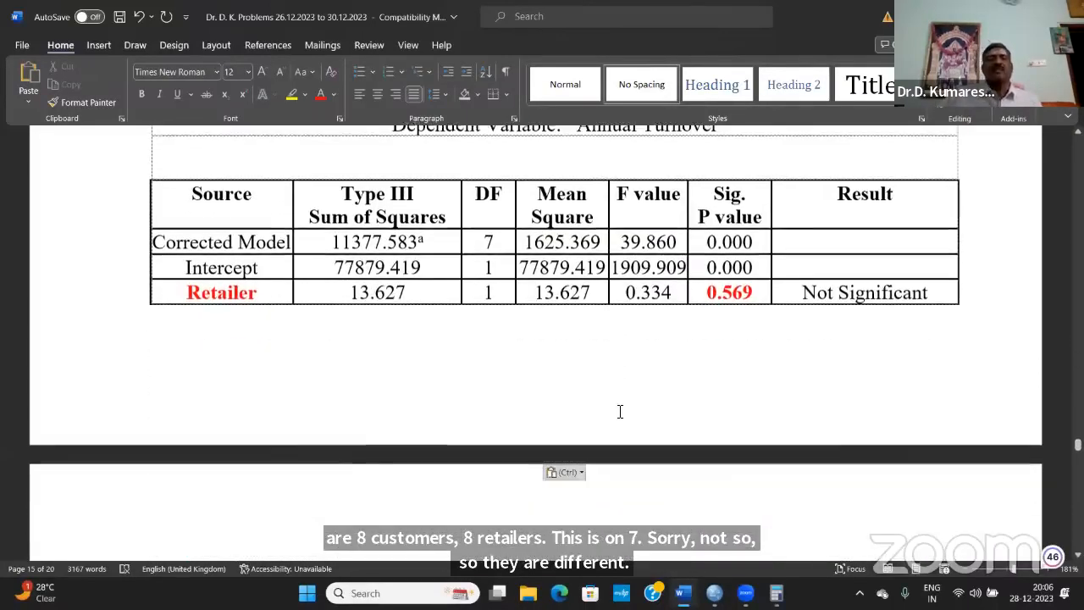
{"action": "scroll", "coordinate": [630, 393], "scroll_direction": "down", "scroll_amount": 7}
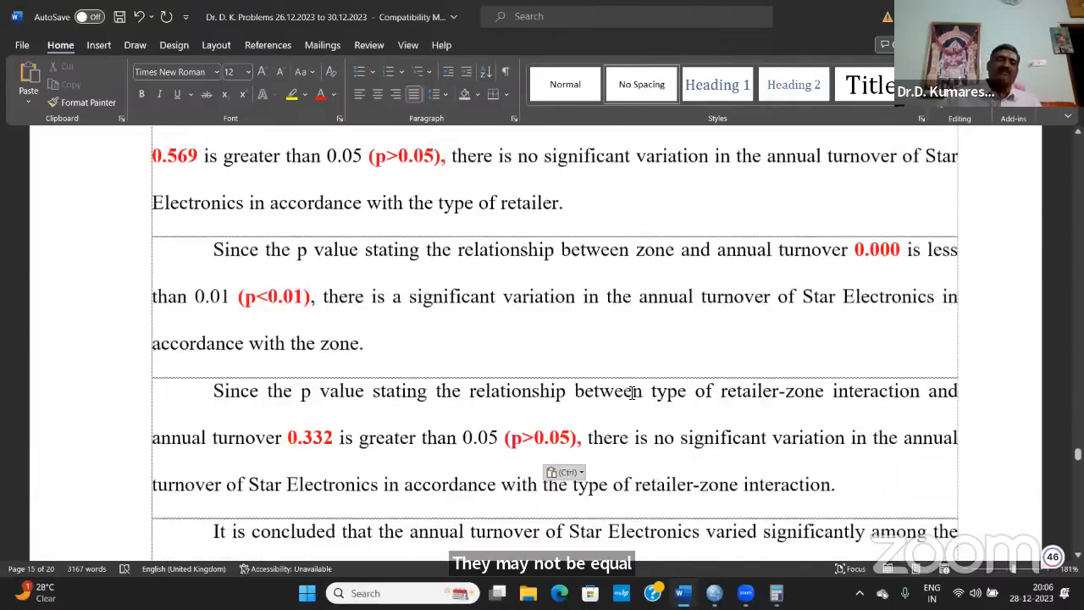
{"action": "scroll", "coordinate": [631, 391], "scroll_direction": "up", "scroll_amount": 3}
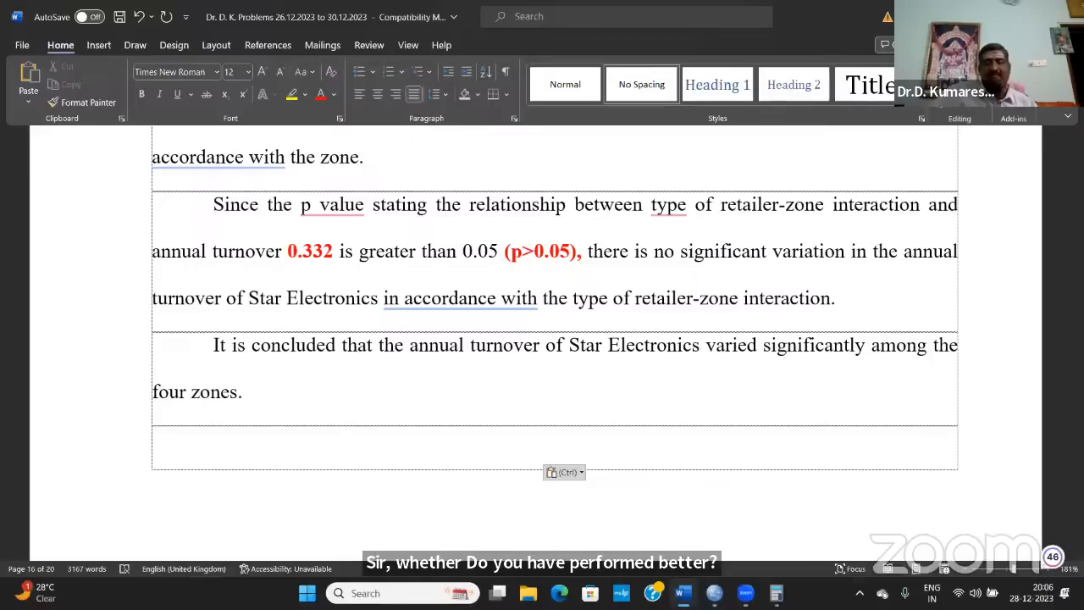
- Switch to the SPSS data editor and open the Means comparison with its previous variable selections cleared
{"action": "mouse_move", "coordinate": [713, 593]}
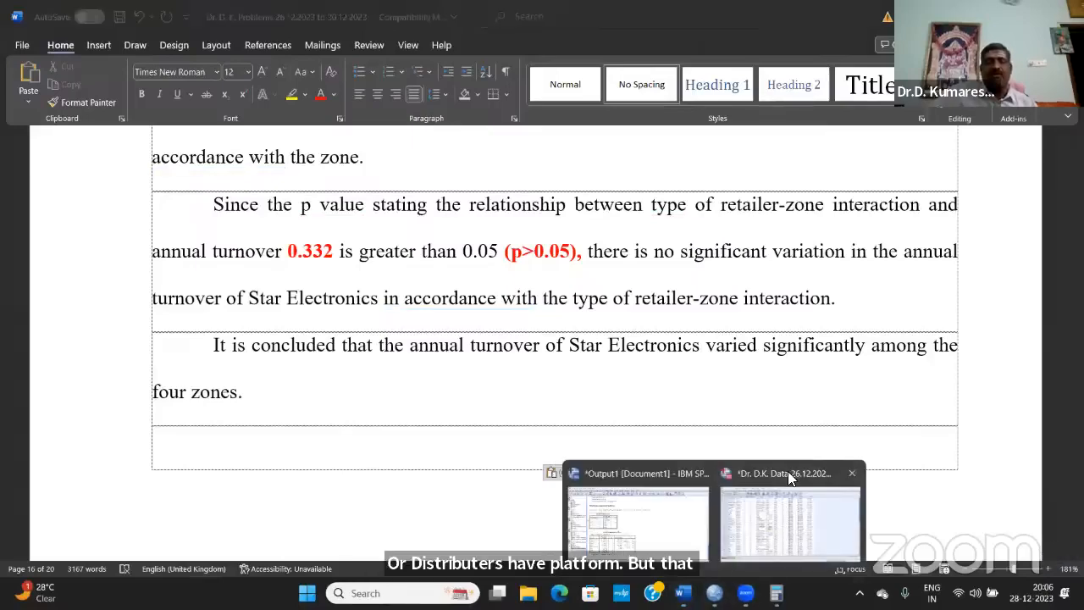
{"action": "left_click", "coordinate": [745, 536]}
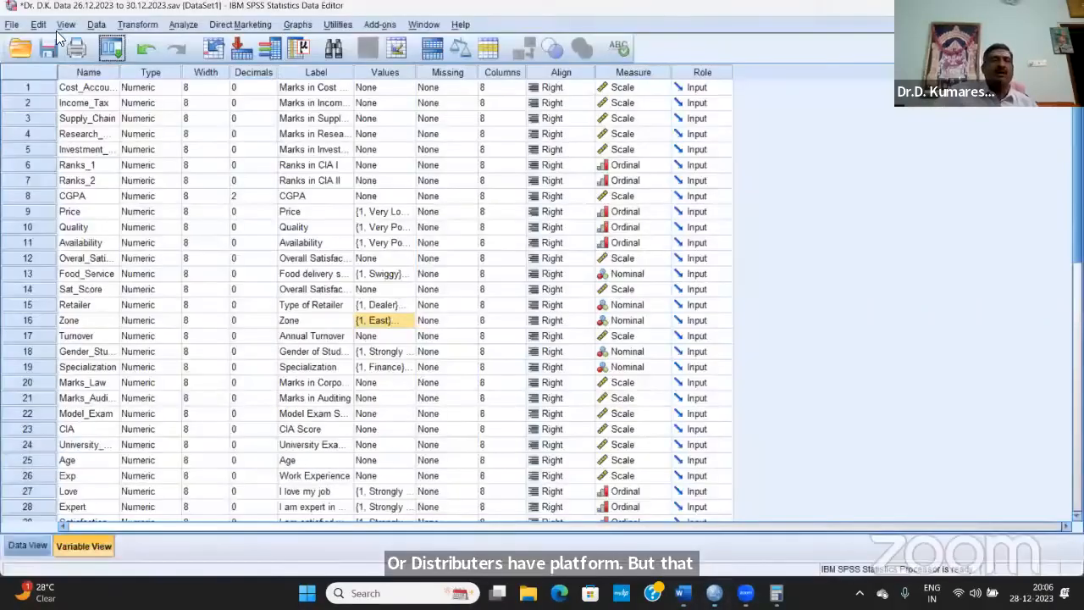
{"action": "left_click", "coordinate": [188, 24]}
{"action": "mouse_move", "coordinate": [223, 91]}
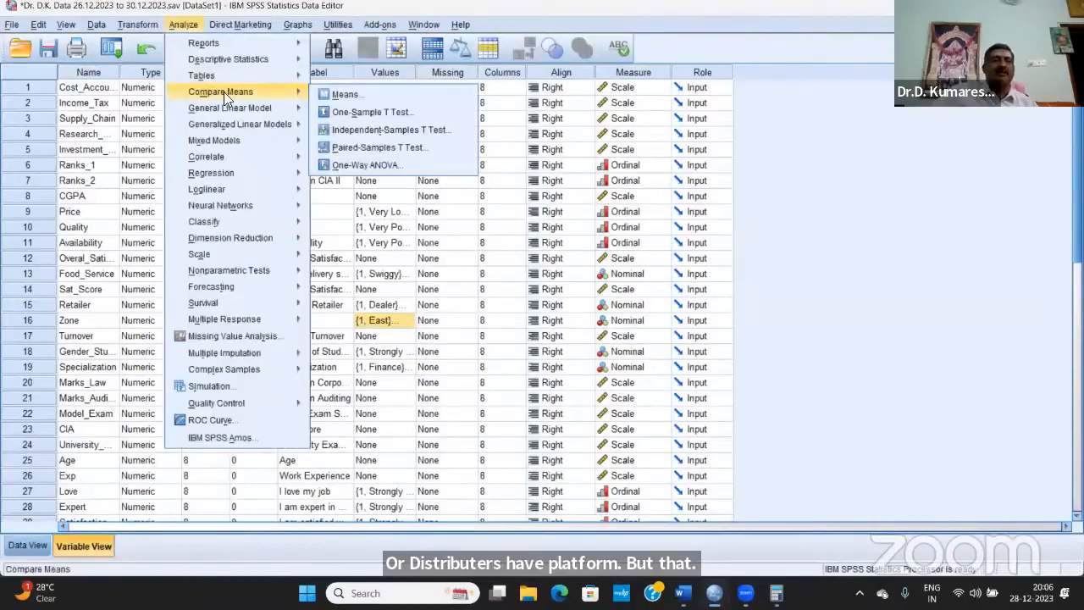
{"action": "left_click", "coordinate": [376, 97]}
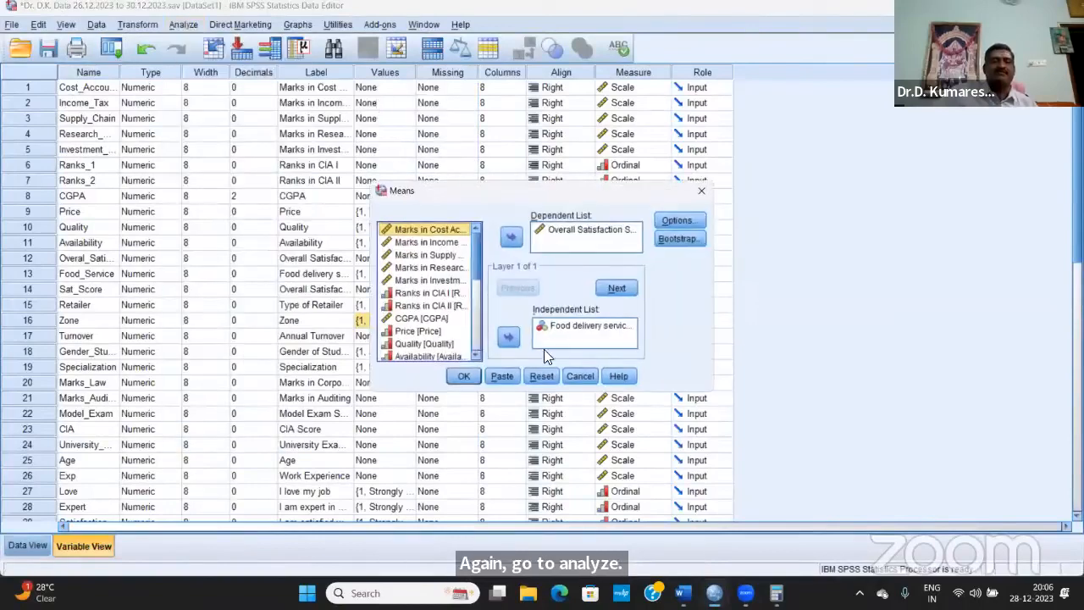
{"action": "left_click", "coordinate": [540, 376]}
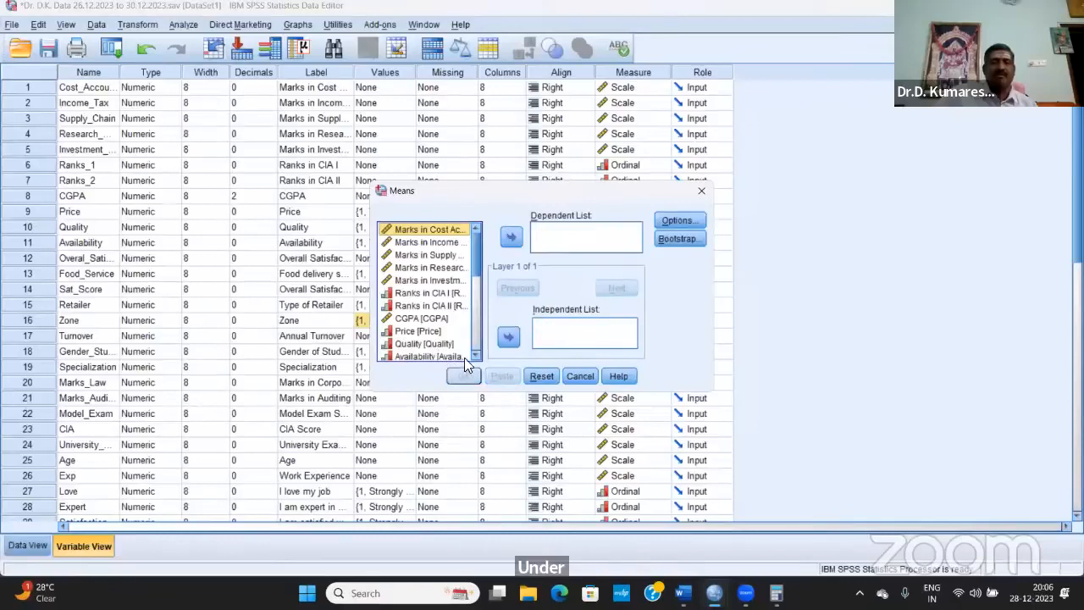
- Set Annual Turnover as the dependent variable of the Means comparison
{"action": "scroll", "coordinate": [475, 355], "scroll_direction": "down", "scroll_amount": 1}
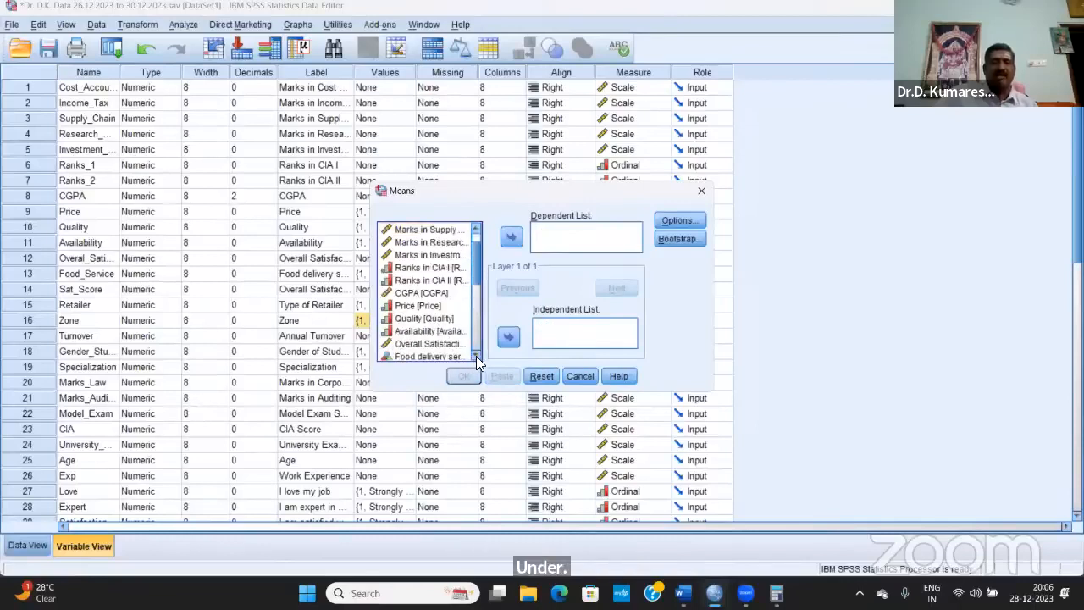
{"action": "left_click", "coordinate": [476, 355]}
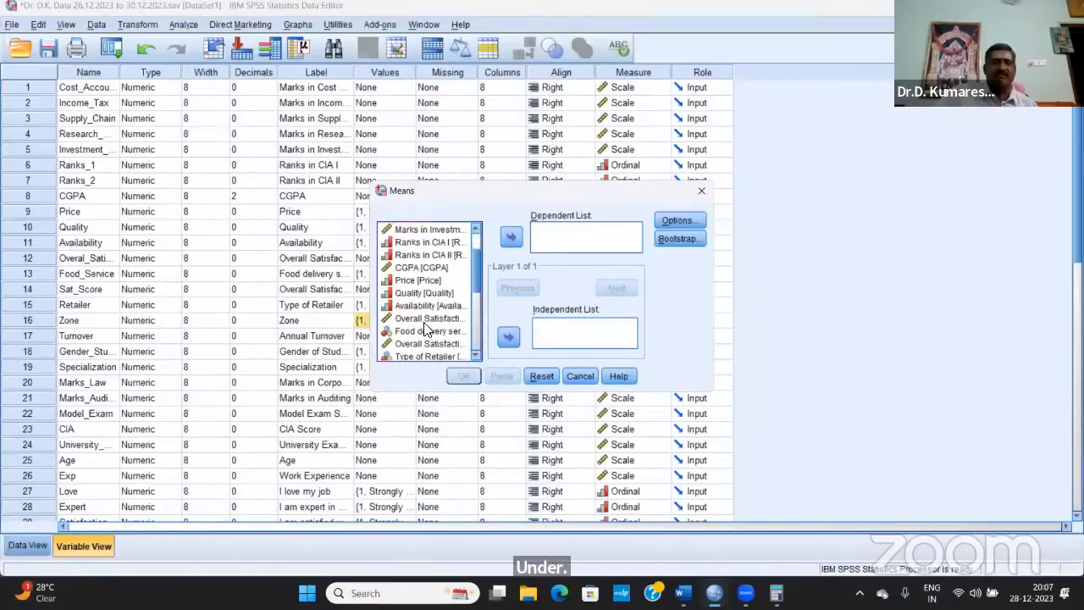
{"action": "left_click", "coordinate": [474, 355]}
{"action": "left_click", "coordinate": [474, 355]}
{"action": "left_click", "coordinate": [474, 356]}
{"action": "left_click", "coordinate": [474, 356]}
{"action": "left_click", "coordinate": [474, 356]}
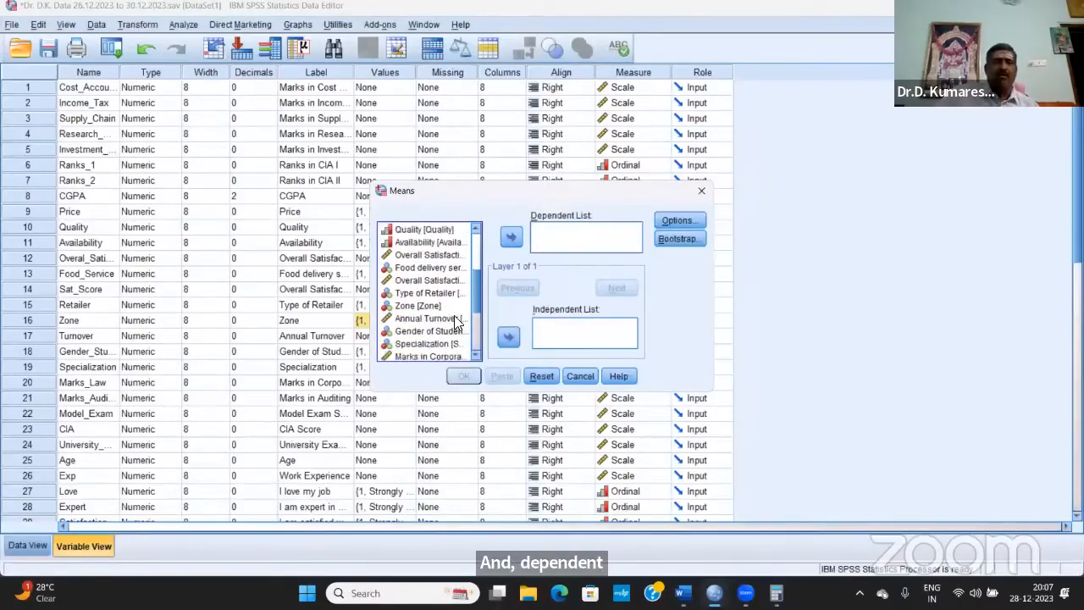
{"action": "left_click", "coordinate": [455, 319]}
{"action": "left_click", "coordinate": [511, 237]}
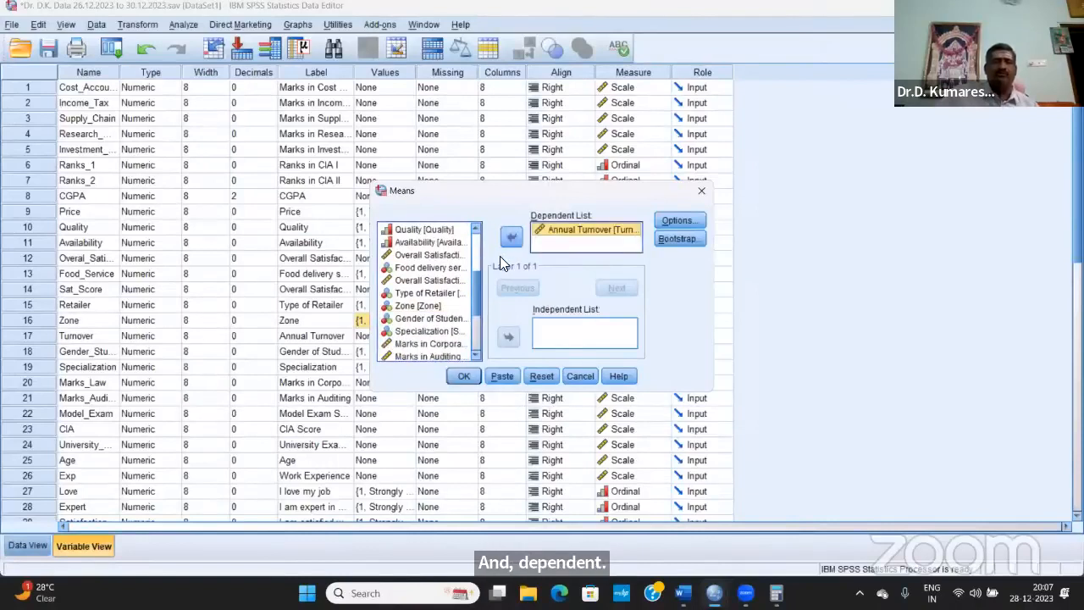
- Add Type of Retailer and Zone as independent variables in the first layer of the Means comparison
{"action": "left_click", "coordinate": [444, 295]}
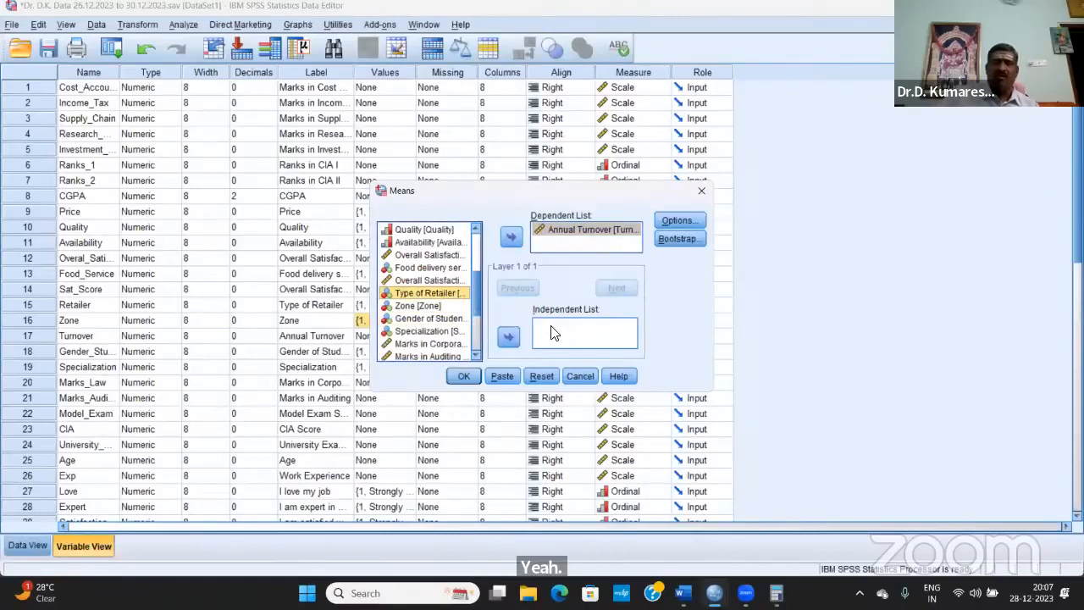
{"action": "left_click", "coordinate": [505, 338]}
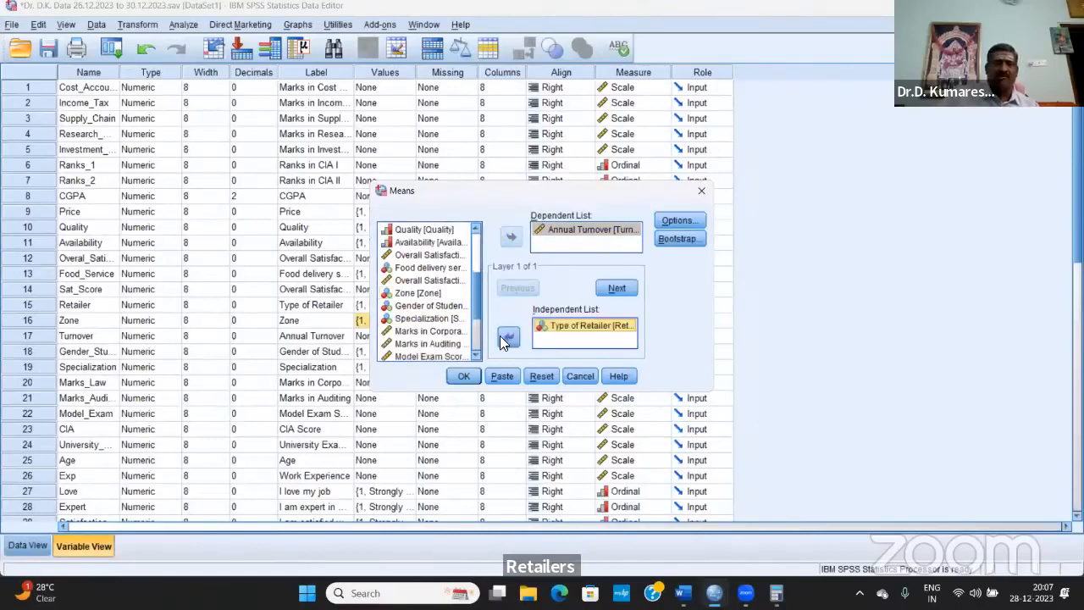
{"action": "left_click", "coordinate": [420, 295]}
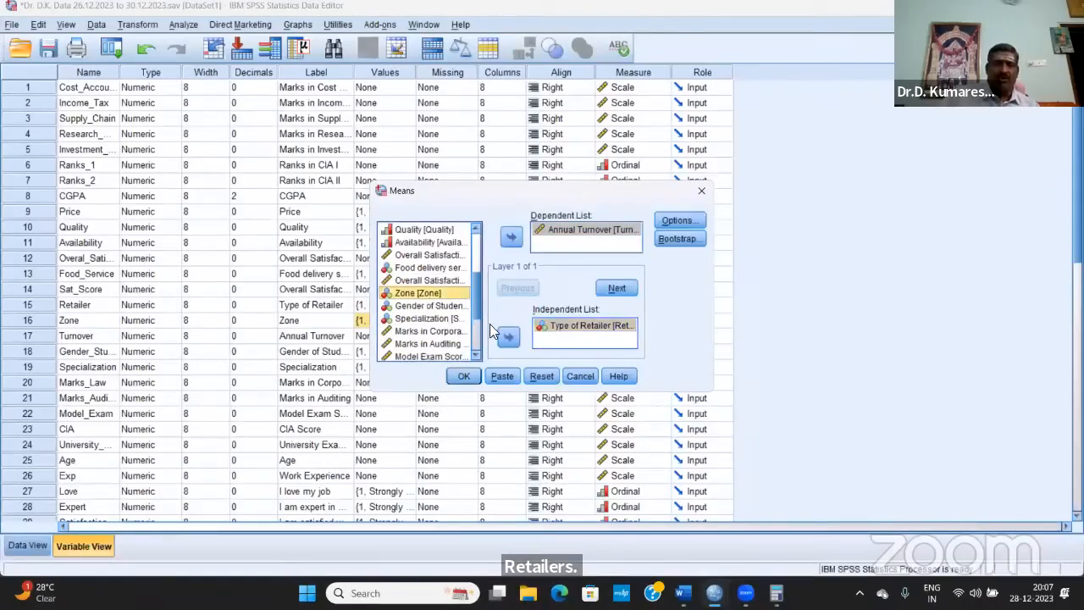
{"action": "left_click", "coordinate": [509, 338]}
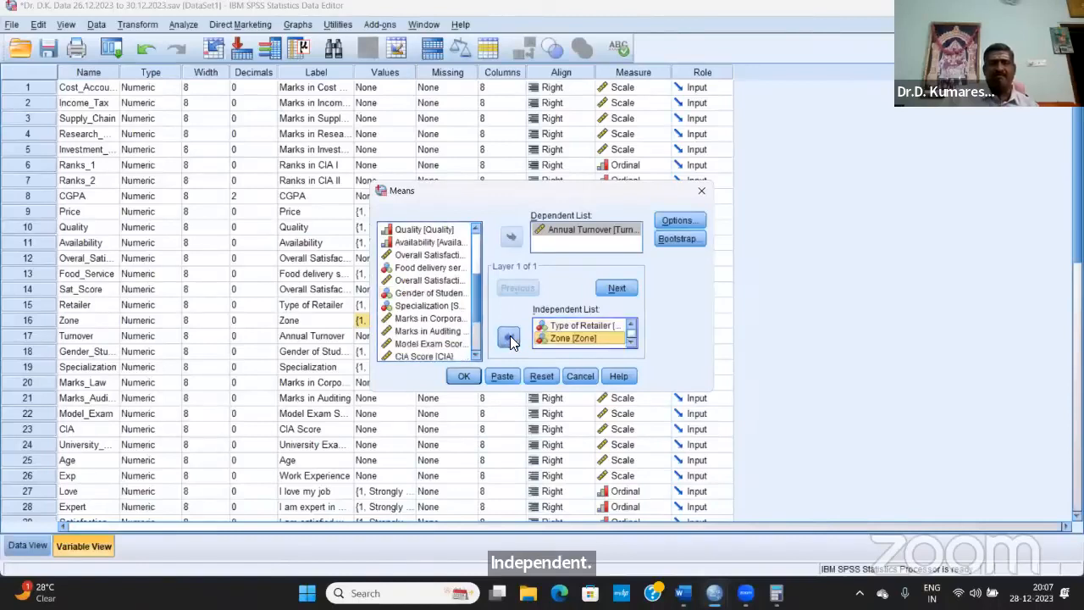
- Place Number of Cases ahead of Mean in the cell statistics and run the Means comparison
{"action": "left_click", "coordinate": [676, 221]}
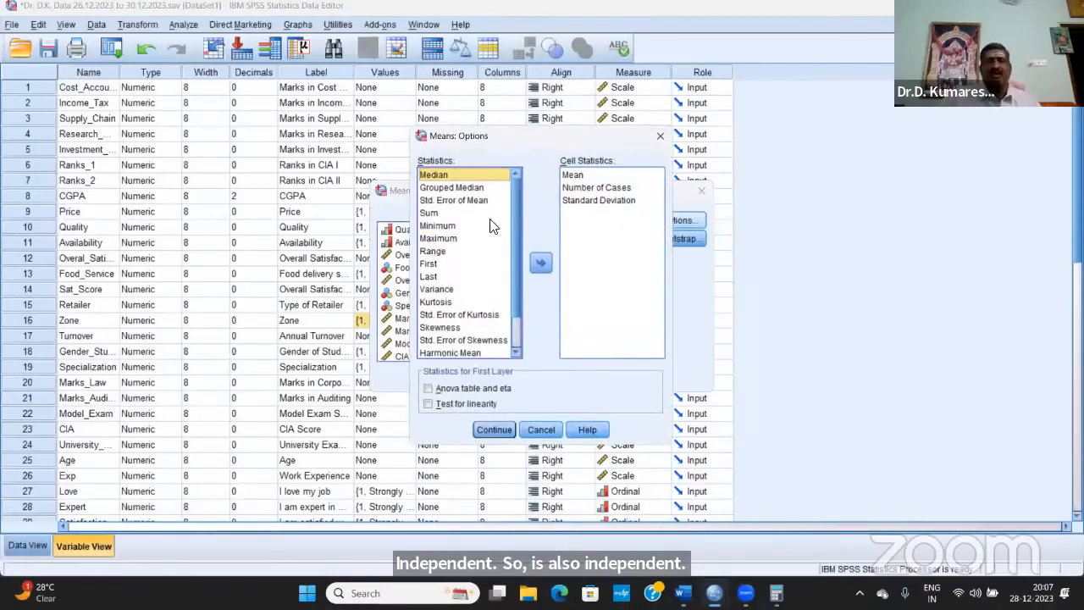
{"action": "left_click", "coordinate": [595, 187]}
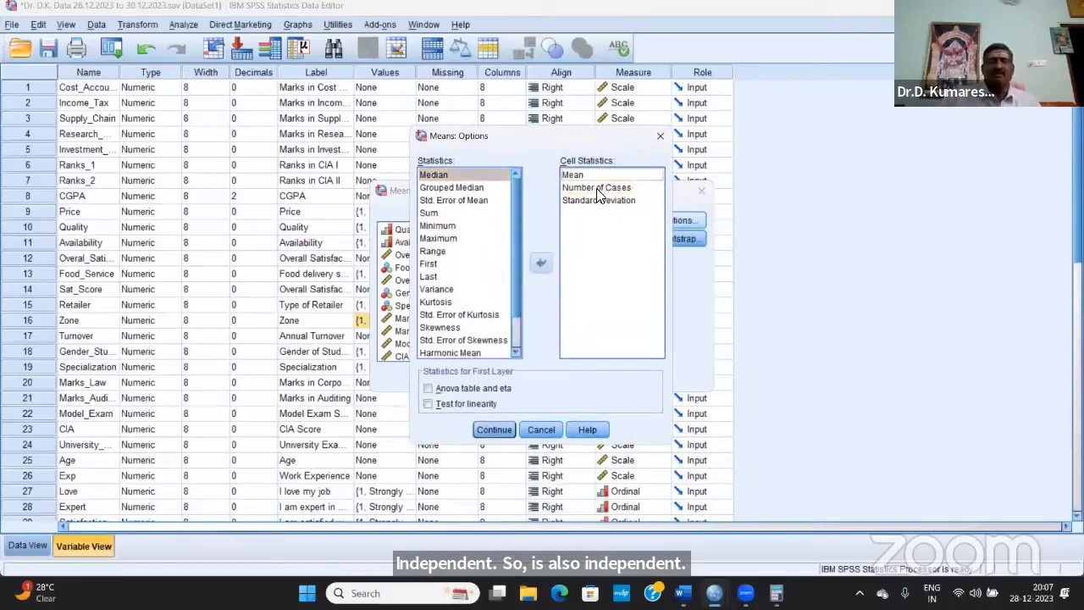
{"action": "left_click_drag", "start_coordinate": [597, 189], "coordinate": [598, 175]}
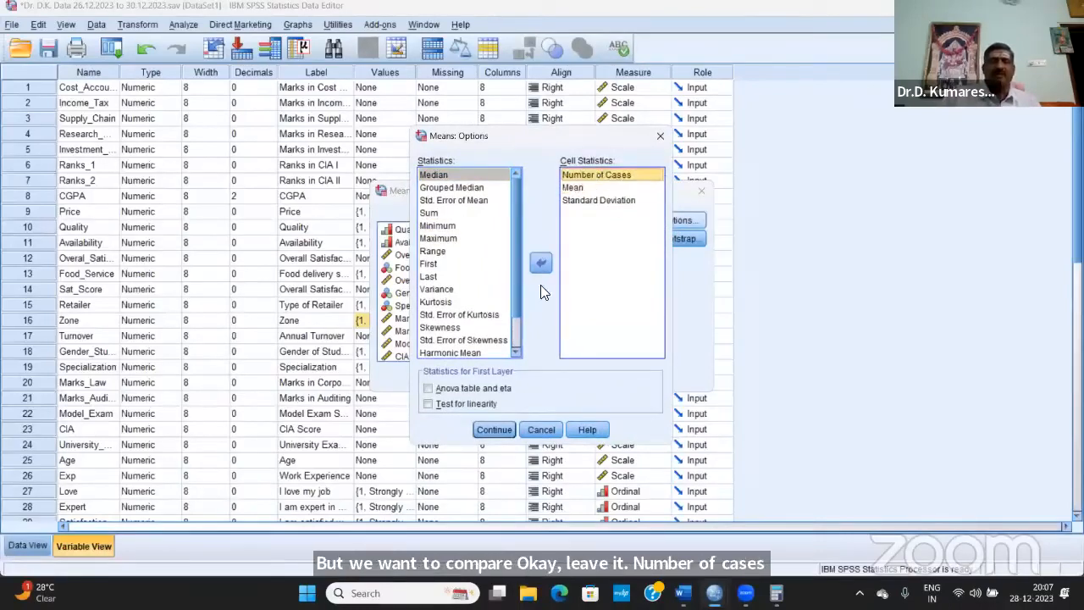
{"action": "left_click", "coordinate": [486, 430]}
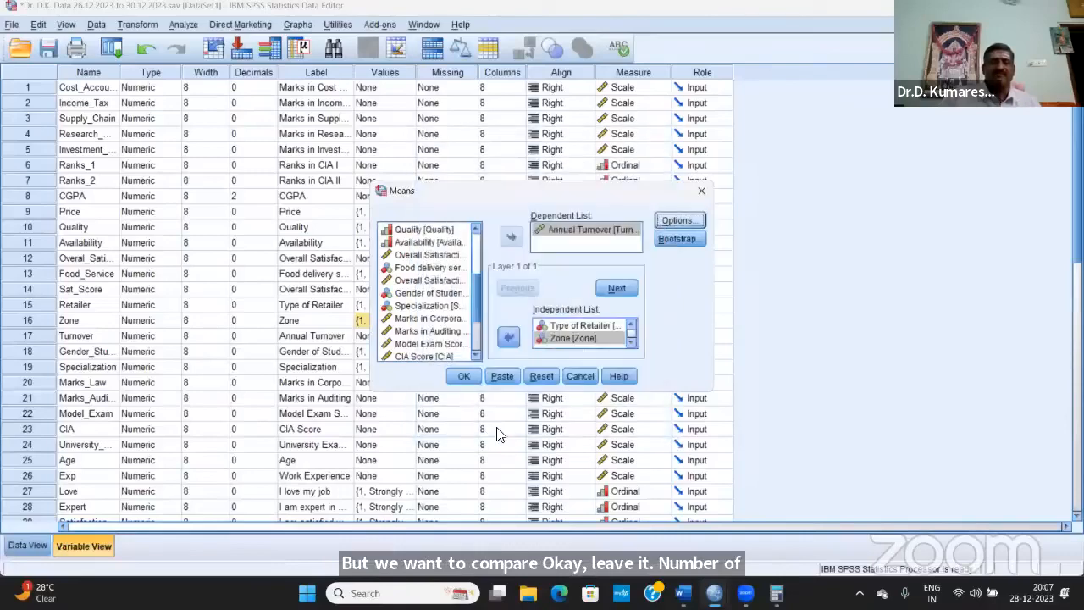
{"action": "left_click", "coordinate": [458, 378]}
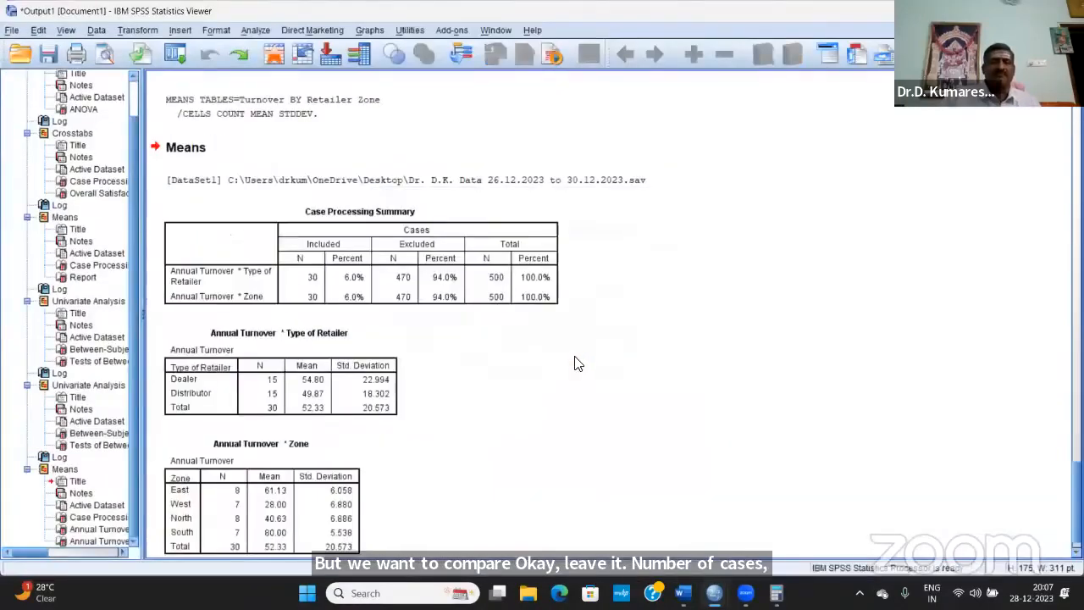
{"action": "scroll", "coordinate": [508, 373], "scroll_direction": "down", "scroll_amount": 1}
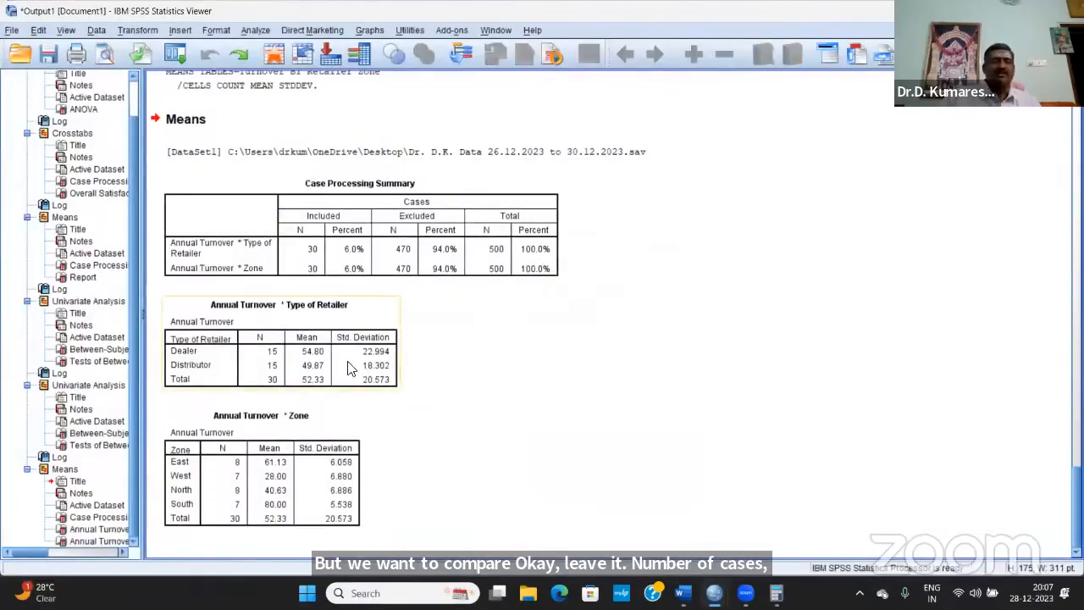
- Select both the Annual Turnover by Type of Retailer and Annual Turnover by Zone tables in the Means output and copy them
{"action": "left_click", "coordinate": [201, 377]}
{"action": "left_click", "coordinate": [206, 472]}
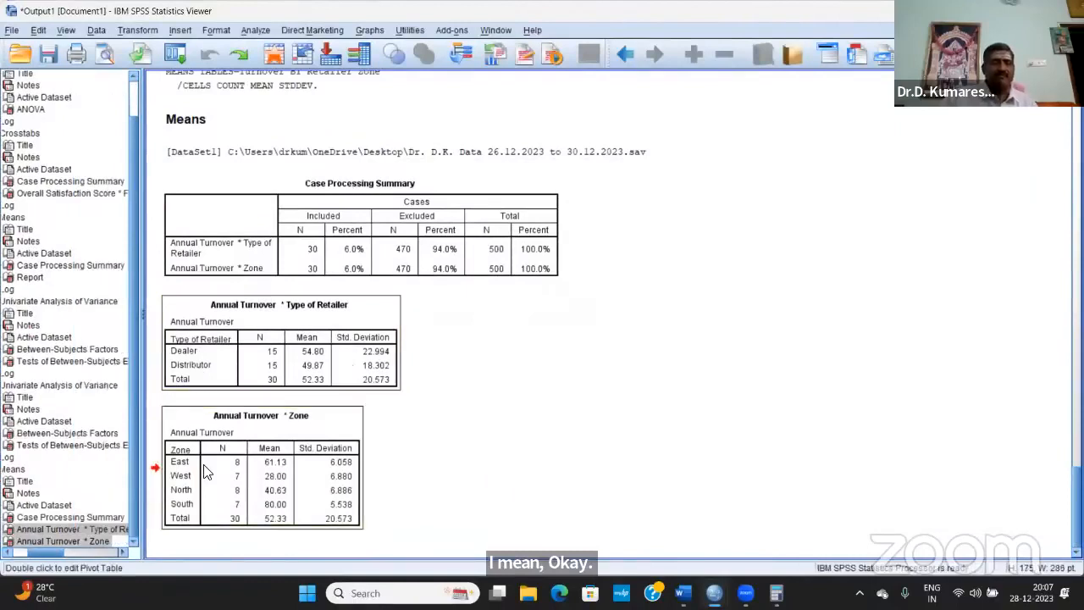
{"action": "right_click", "coordinate": [44, 537]}
{"action": "left_click", "coordinate": [85, 438]}
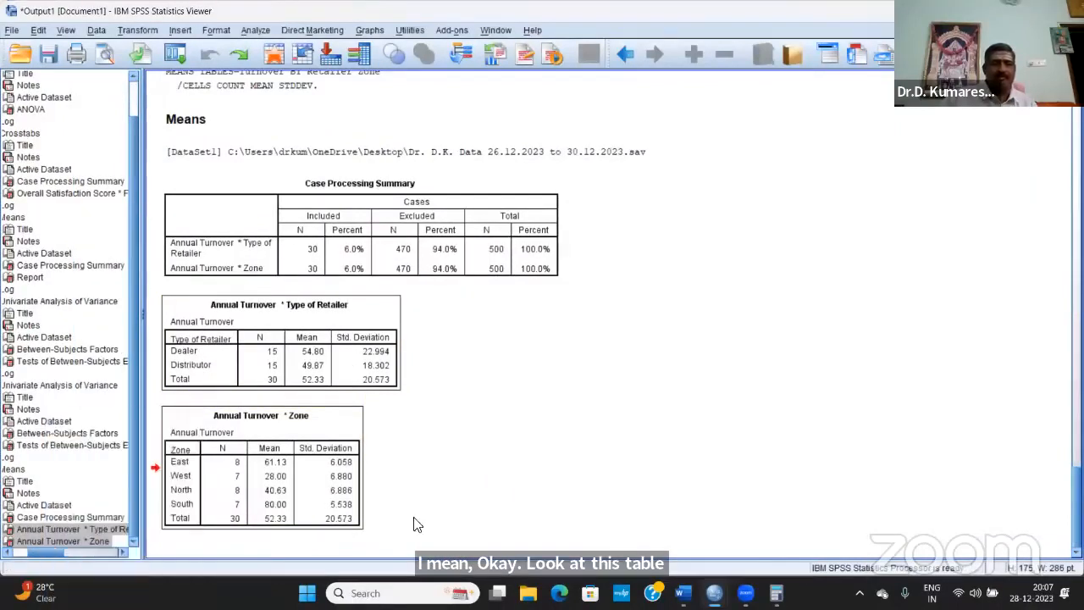
- Switch to the Word document and paste the copied tables beneath the R Squared note of the two-way ANOVA table
{"action": "mouse_move", "coordinate": [682, 592]}
{"action": "left_click", "coordinate": [677, 517]}
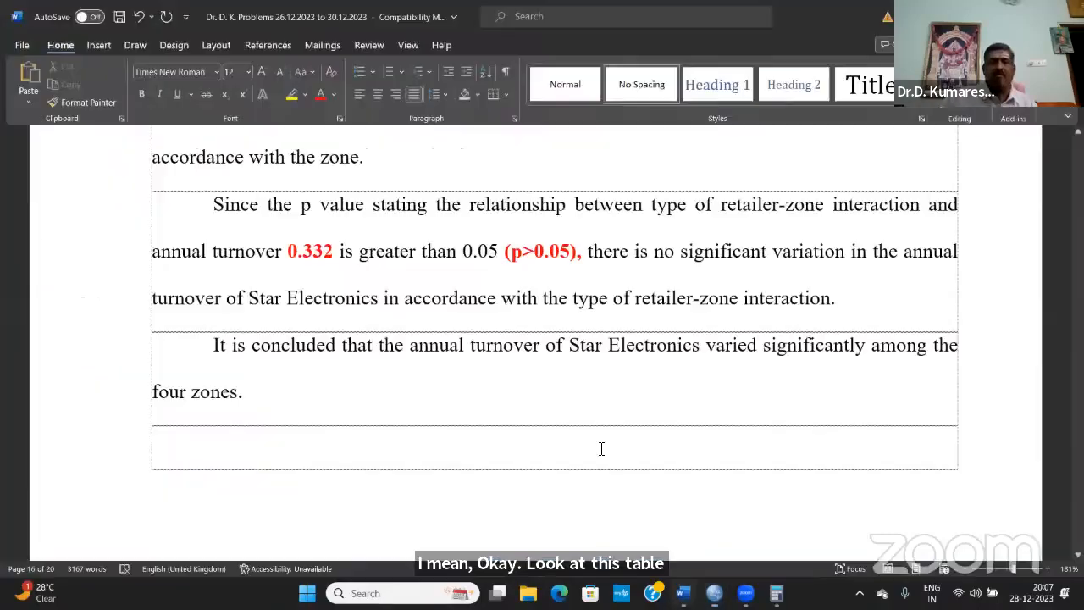
{"action": "scroll", "coordinate": [595, 449], "scroll_direction": "up", "scroll_amount": 10}
{"action": "scroll", "coordinate": [595, 449], "scroll_direction": "up", "scroll_amount": 3}
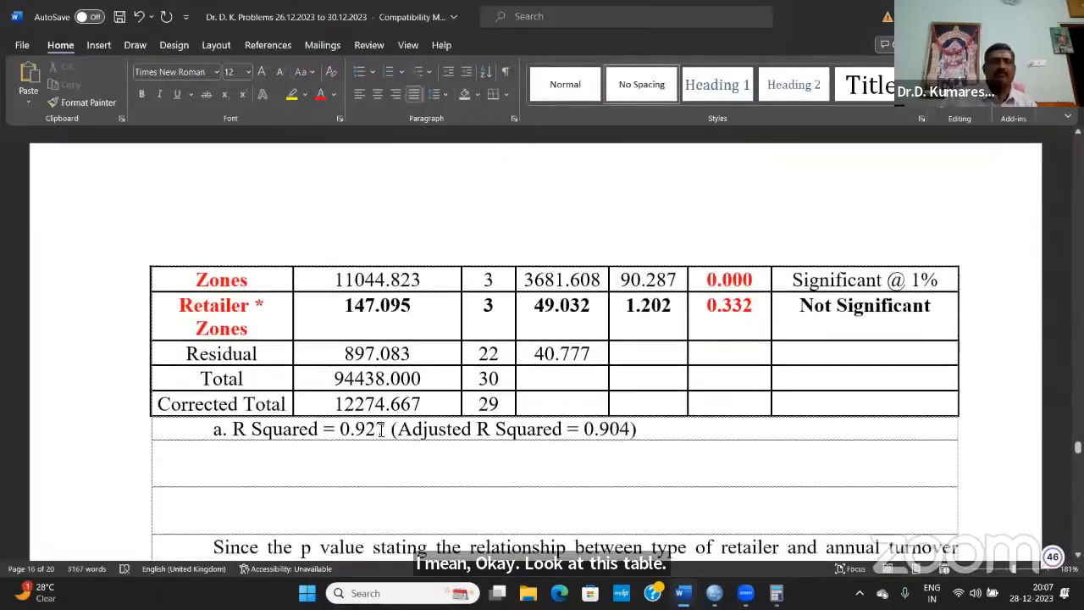
{"action": "left_click", "coordinate": [237, 395]}
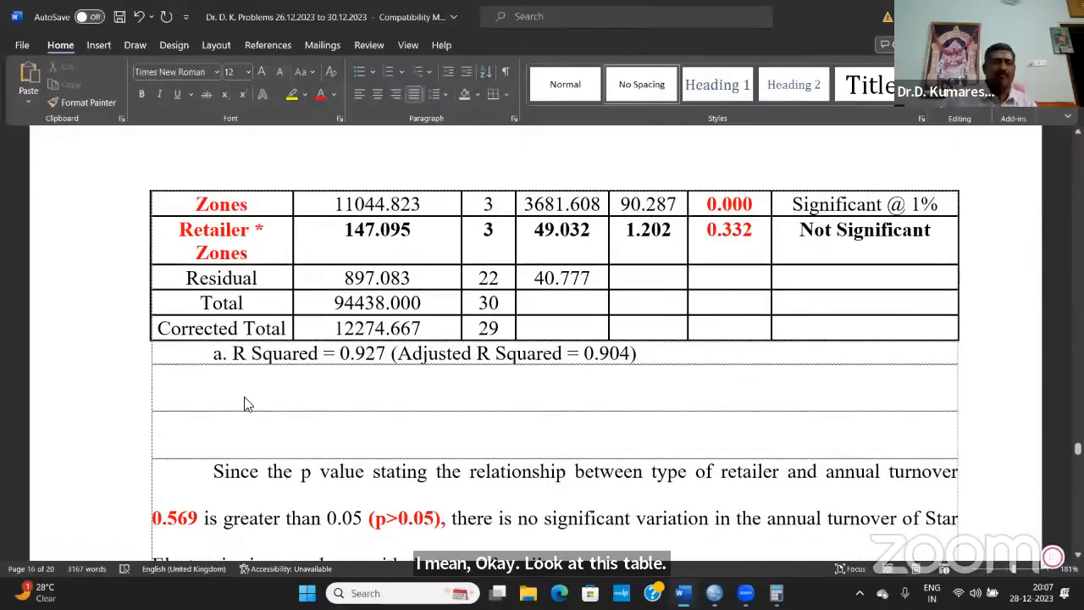
{"action": "key", "text": "ctrl+v"}
{"action": "scroll", "coordinate": [546, 426], "scroll_direction": "down", "scroll_amount": 18}
{"action": "scroll", "coordinate": [559, 428], "scroll_direction": "up", "scroll_amount": 3}
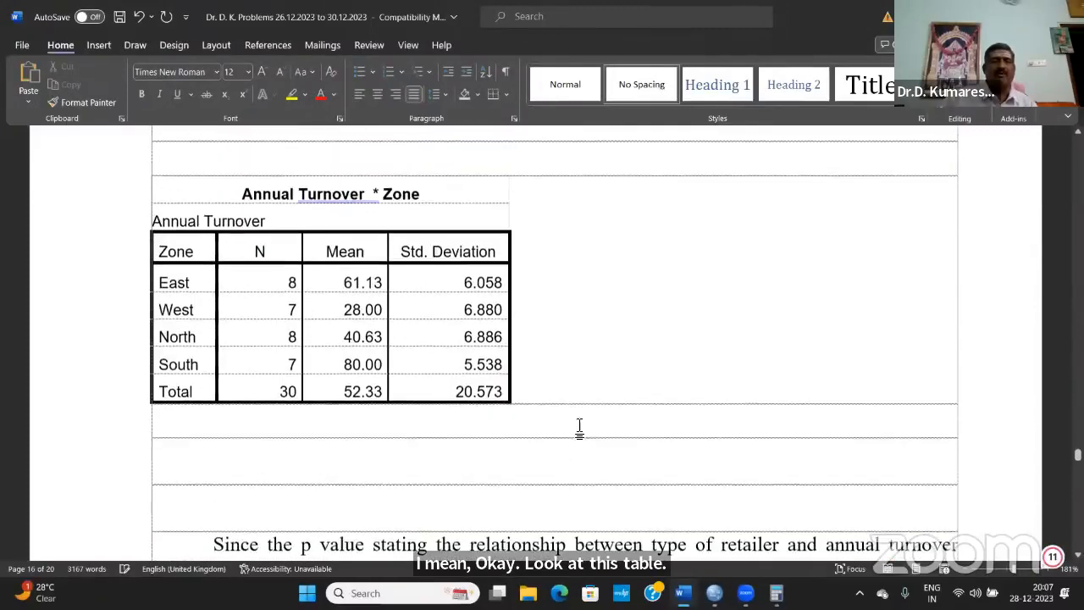
- Examine the dealer and distributor means and the East and West zone figures in the pasted turnover tables
{"action": "scroll", "coordinate": [697, 401], "scroll_direction": "up", "scroll_amount": 5}
{"action": "scroll", "coordinate": [702, 404], "scroll_direction": "up", "scroll_amount": 1}
{"action": "scroll", "coordinate": [701, 404], "scroll_direction": "up", "scroll_amount": 2}
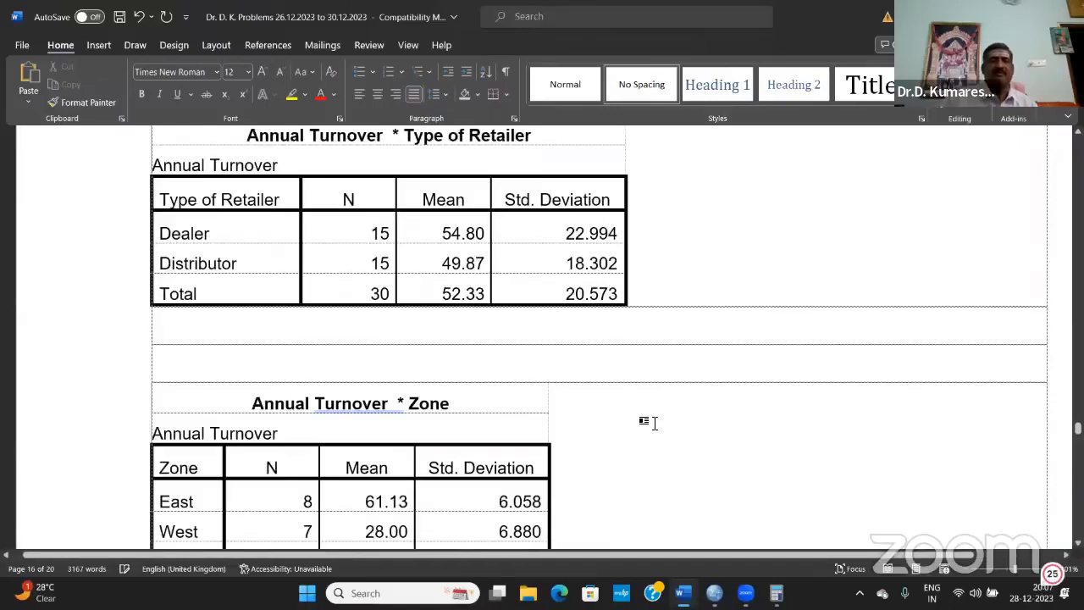
{"action": "double_click", "coordinate": [472, 232]}
{"action": "left_click", "coordinate": [232, 239]}
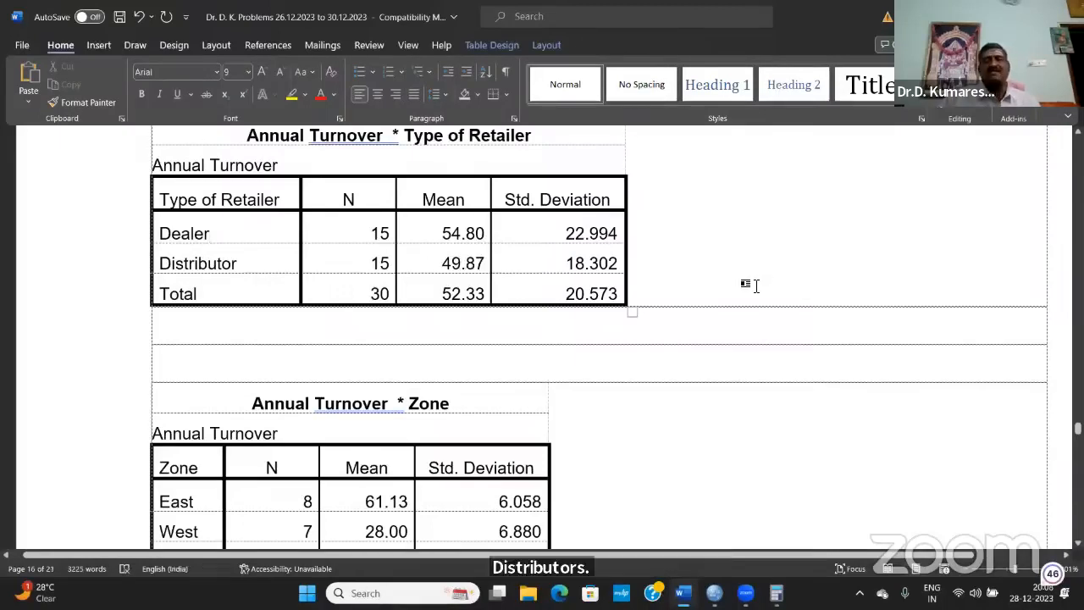
{"action": "scroll", "coordinate": [756, 286], "scroll_direction": "down", "scroll_amount": 3}
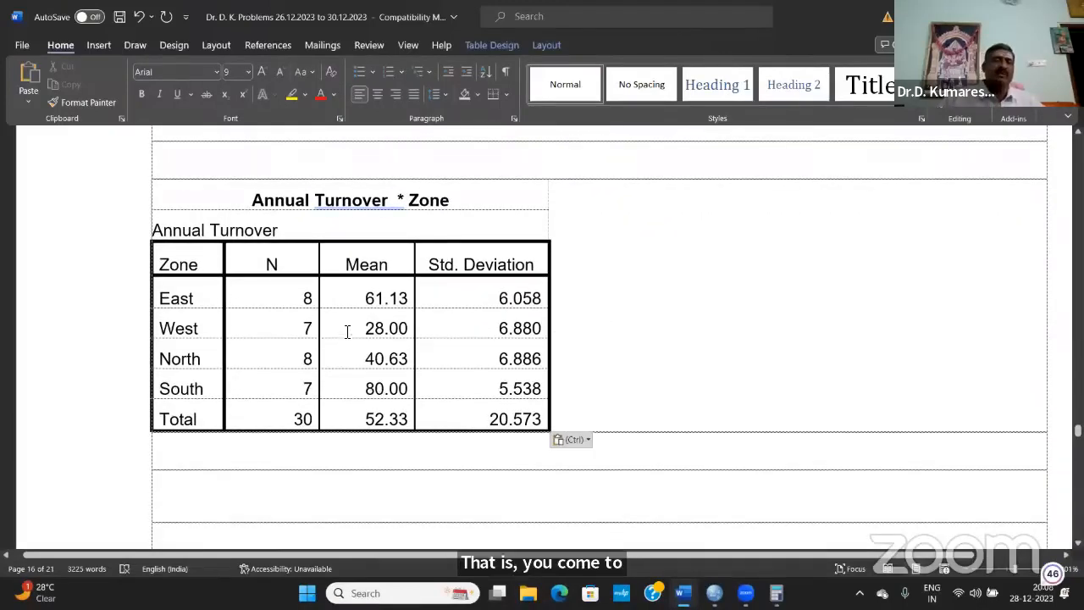
{"action": "left_click_drag", "start_coordinate": [360, 295], "coordinate": [398, 300]}
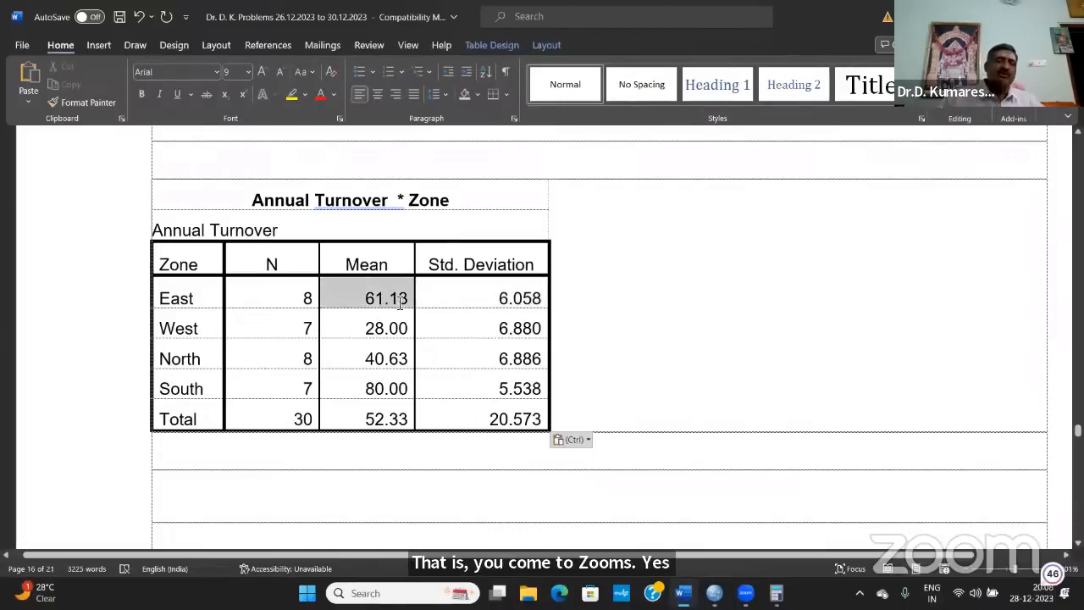
{"action": "left_click", "coordinate": [661, 411]}
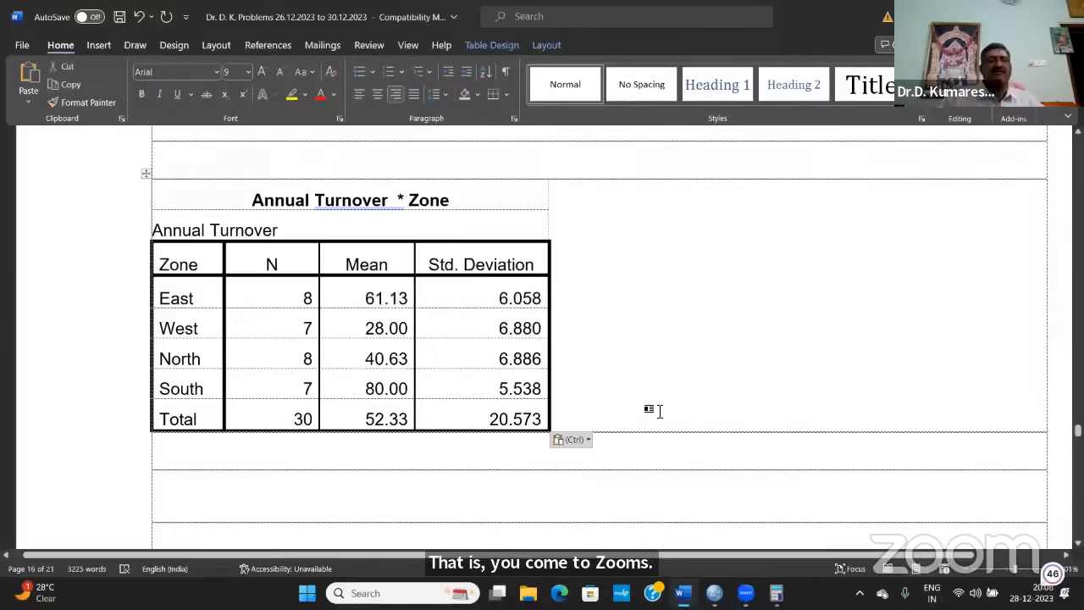
{"action": "left_click", "coordinate": [160, 331]}
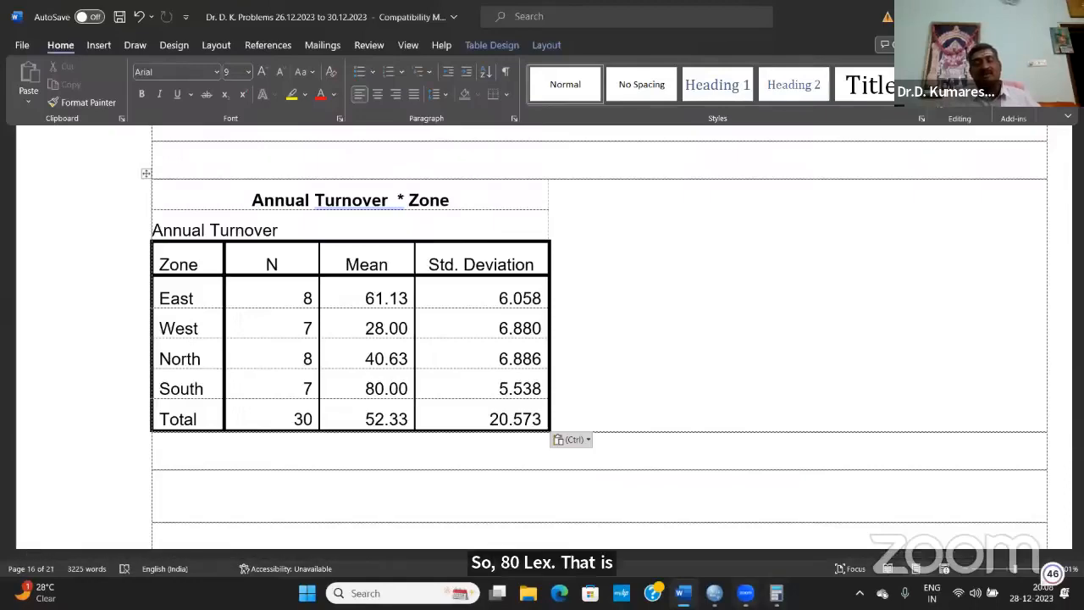
- Review the Zones row of the two-way ANOVA table and the written conclusion about Star Electronics' annual turnover
{"action": "mouse_move", "coordinate": [714, 593]}
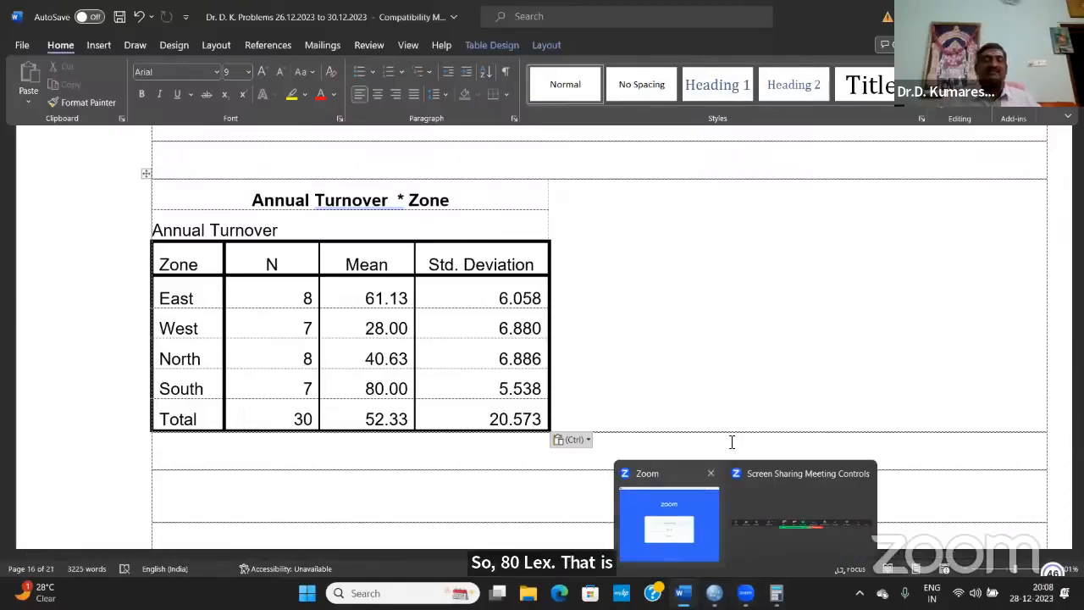
{"action": "scroll", "coordinate": [731, 442], "scroll_direction": "down", "scroll_amount": 15}
{"action": "scroll", "coordinate": [755, 425], "scroll_direction": "down", "scroll_amount": 4}
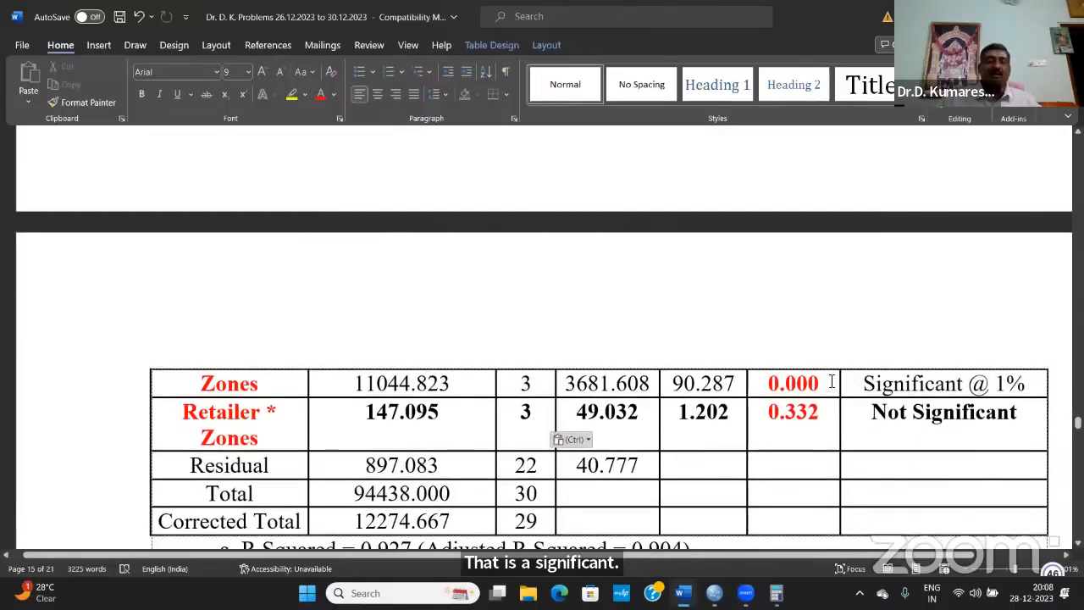
{"action": "left_click", "coordinate": [226, 379]}
{"action": "left_click_drag", "start_coordinate": [227, 380], "coordinate": [916, 379]}
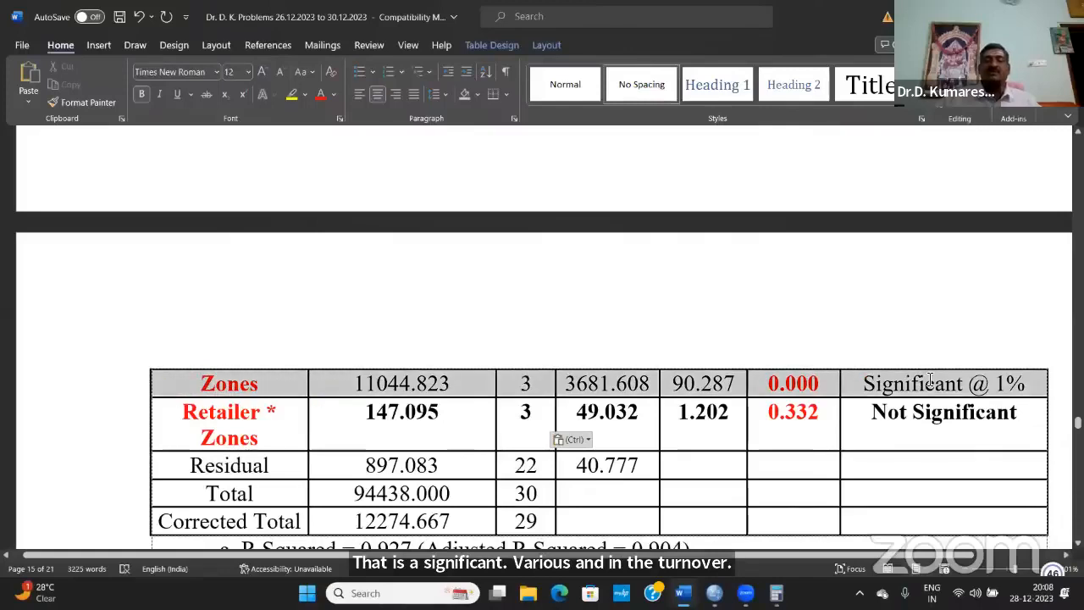
{"action": "left_click", "coordinate": [347, 359]}
{"action": "scroll", "coordinate": [347, 359], "scroll_direction": "down", "scroll_amount": 15}
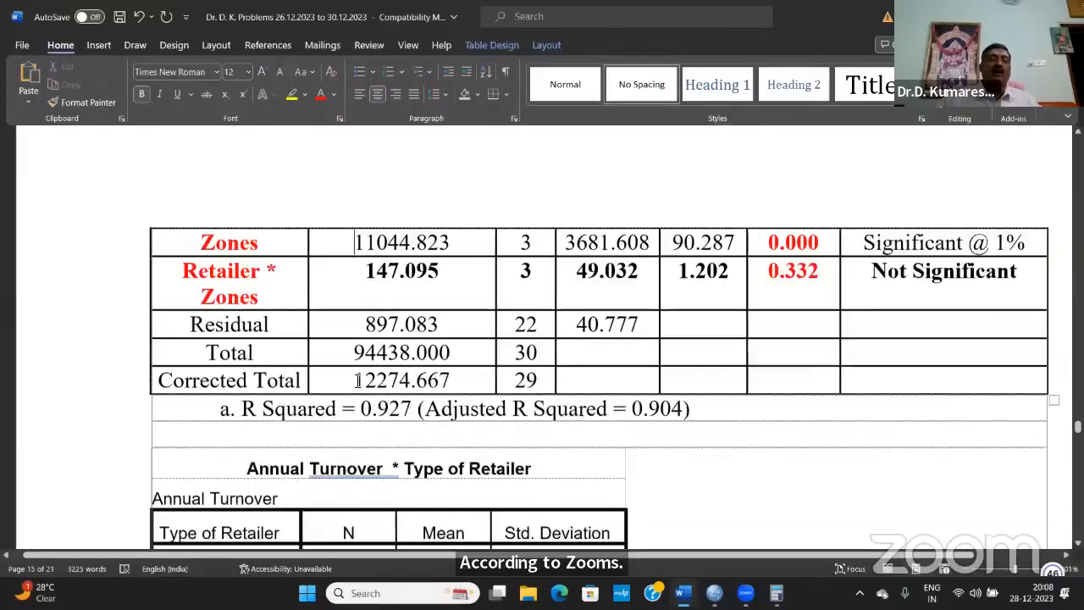
{"action": "scroll", "coordinate": [358, 386], "scroll_direction": "down", "scroll_amount": 10}
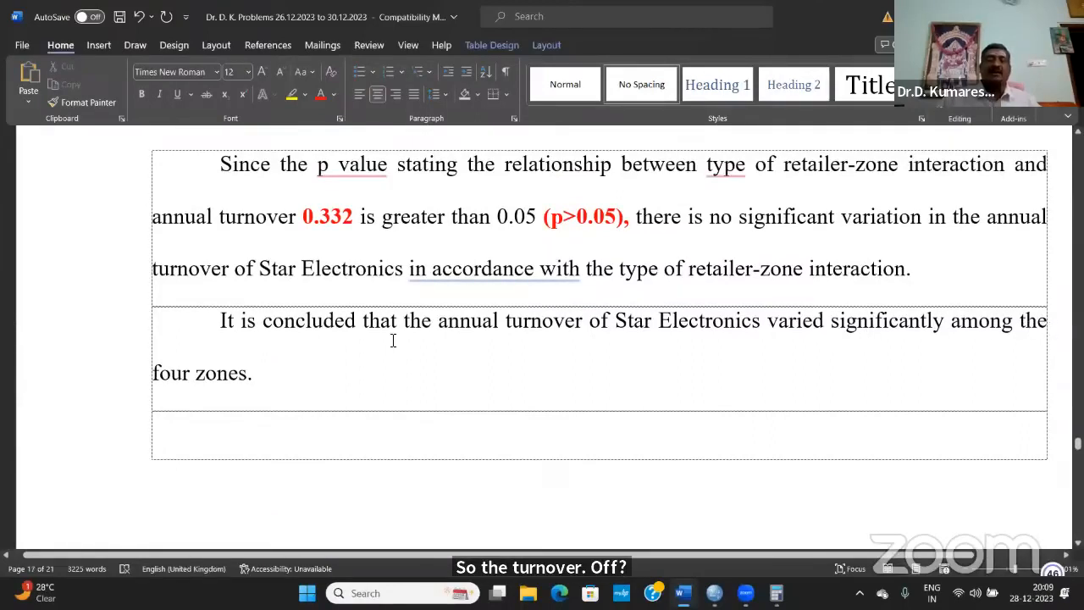
{"action": "left_click", "coordinate": [262, 371]}
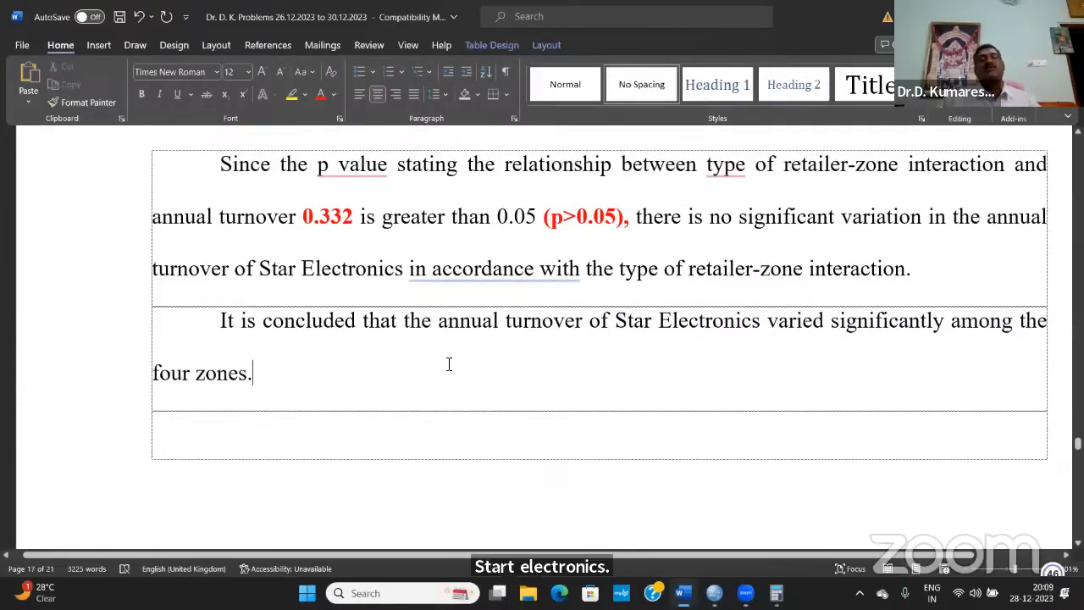
{"action": "scroll", "coordinate": [450, 364], "scroll_direction": "up", "scroll_amount": 5}
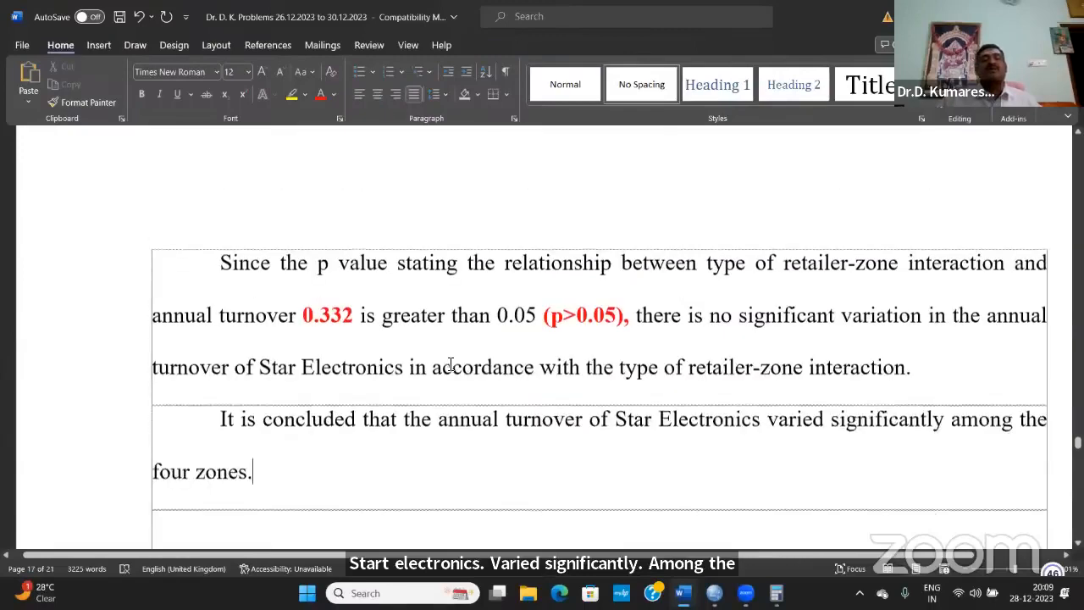
- Compare the mean turnover of dealers and distributors with the means of the individual zones in the pasted tables
{"action": "key", "text": "alt+Tab"}
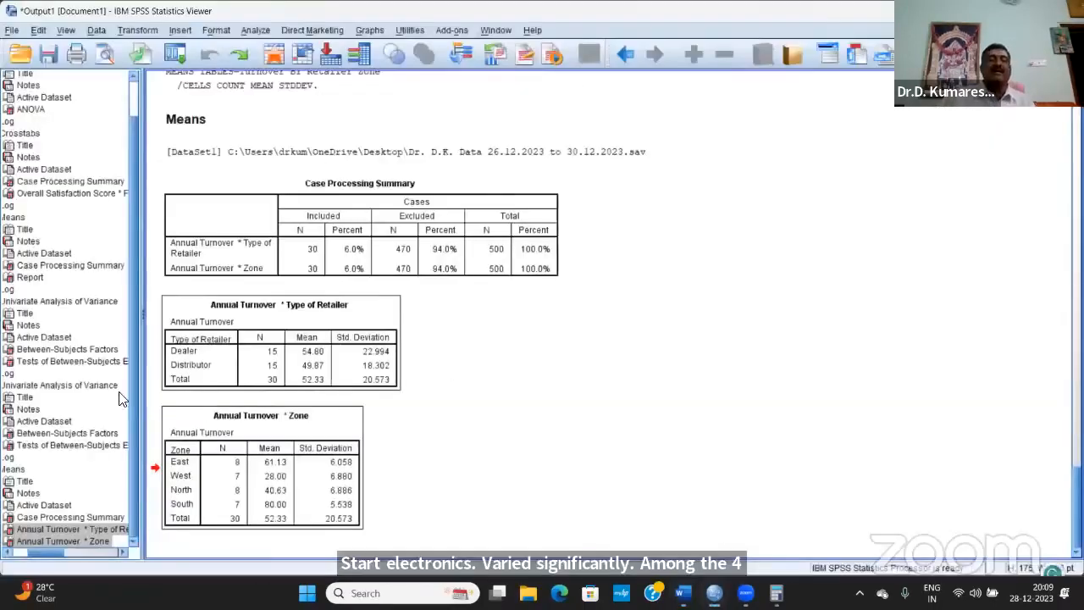
{"action": "key", "text": "alt+Tab"}
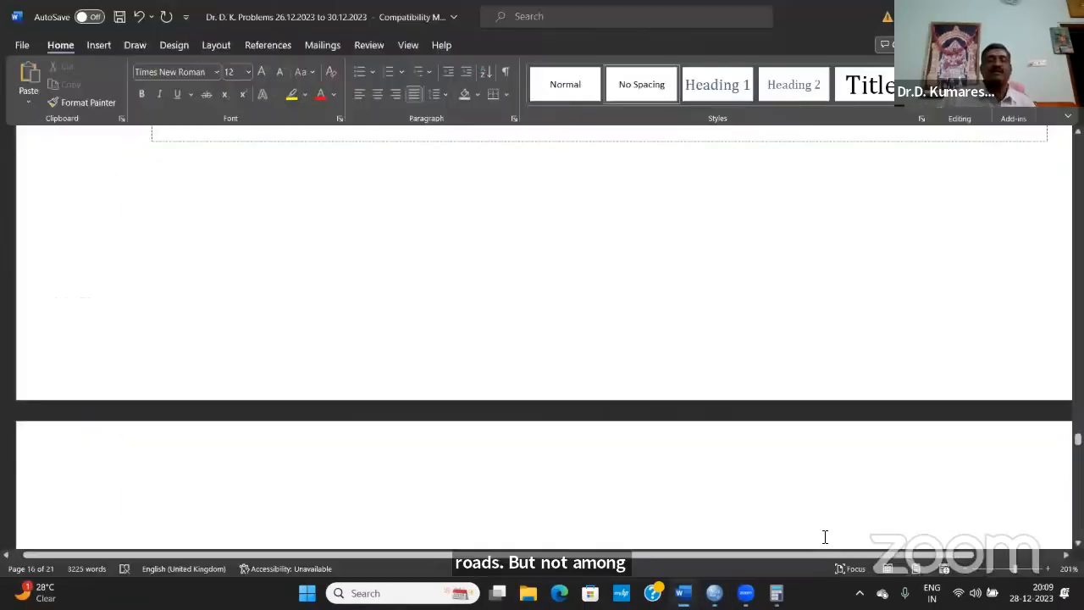
{"action": "scroll", "coordinate": [717, 488], "scroll_direction": "up", "scroll_amount": 3}
{"action": "scroll", "coordinate": [716, 488], "scroll_direction": "up", "scroll_amount": 15}
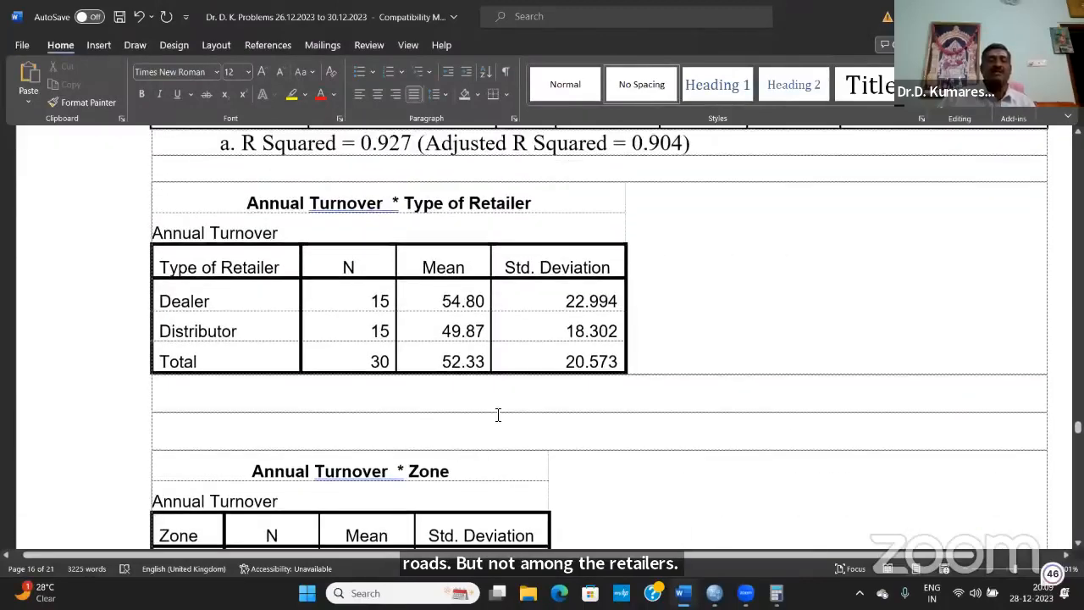
{"action": "left_click", "coordinate": [465, 301]}
{"action": "left_click", "coordinate": [464, 330]}
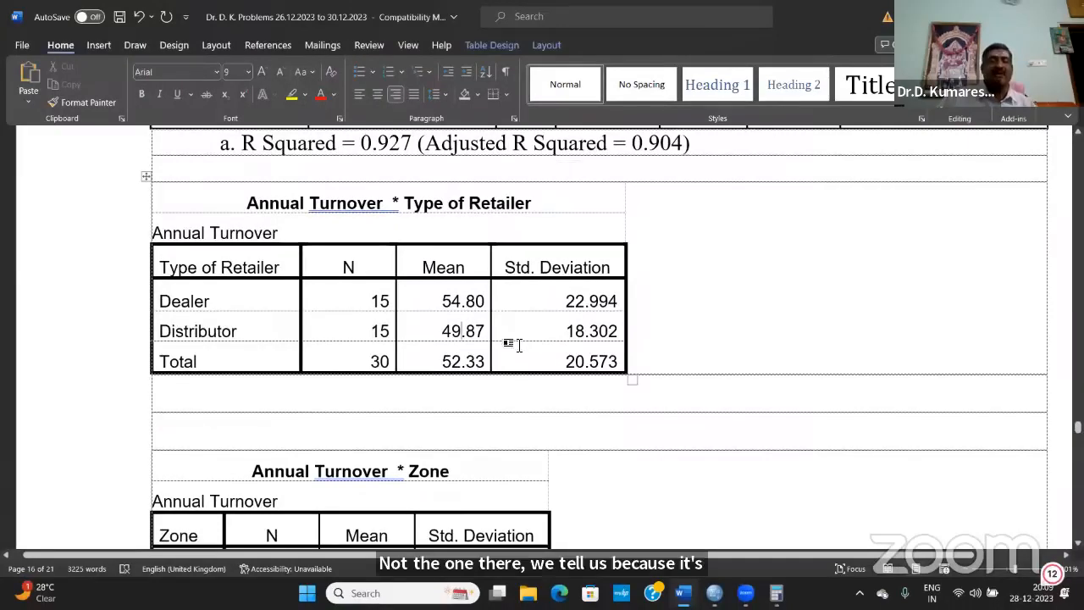
{"action": "scroll", "coordinate": [779, 307], "scroll_direction": "down", "scroll_amount": 6}
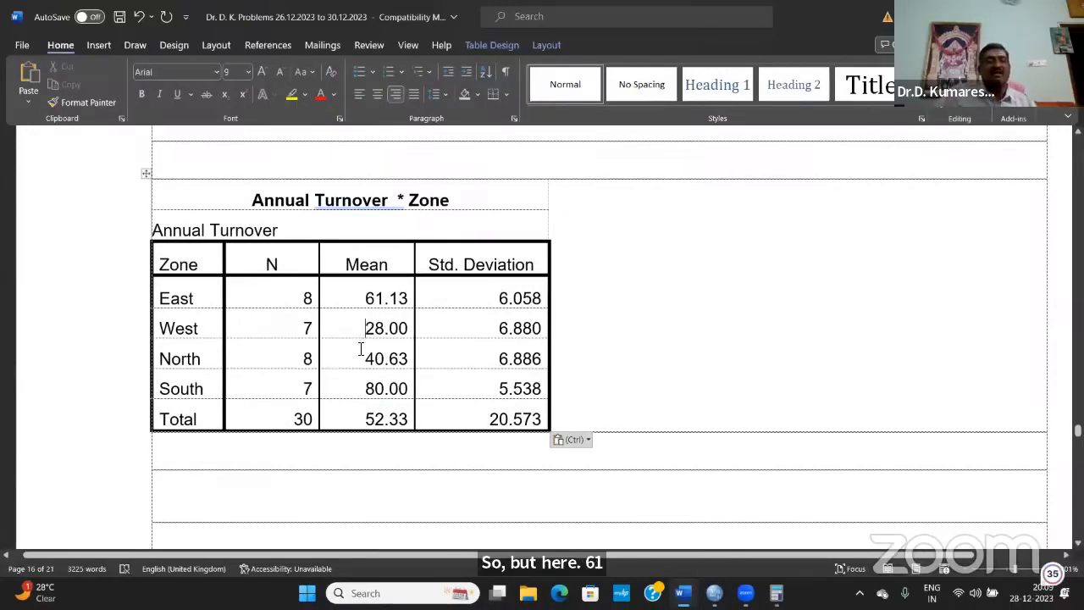
{"action": "left_click", "coordinate": [359, 354]}
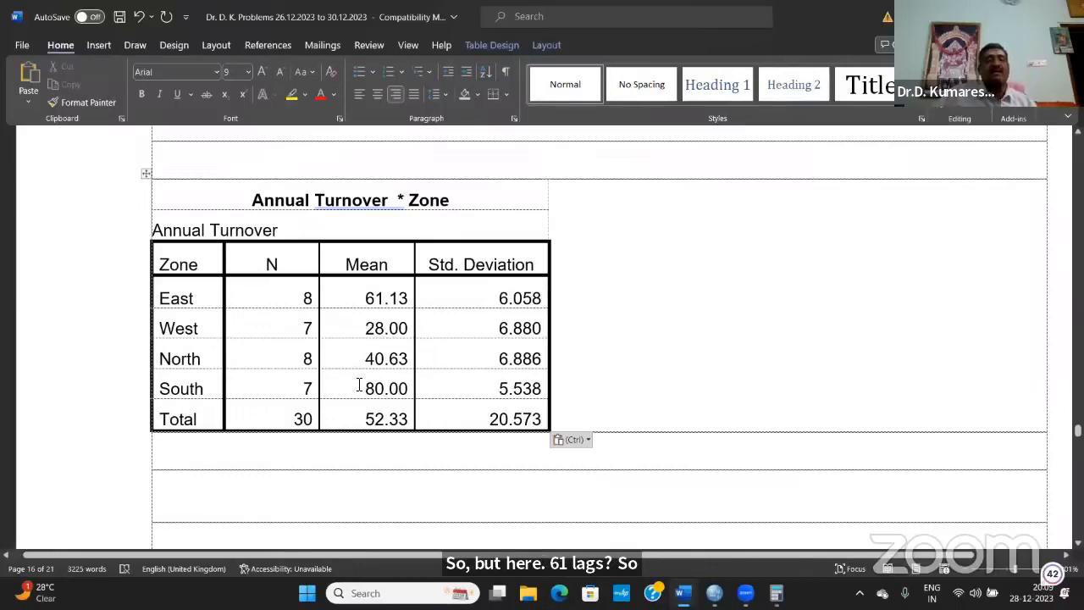
{"action": "left_click", "coordinate": [359, 385]}
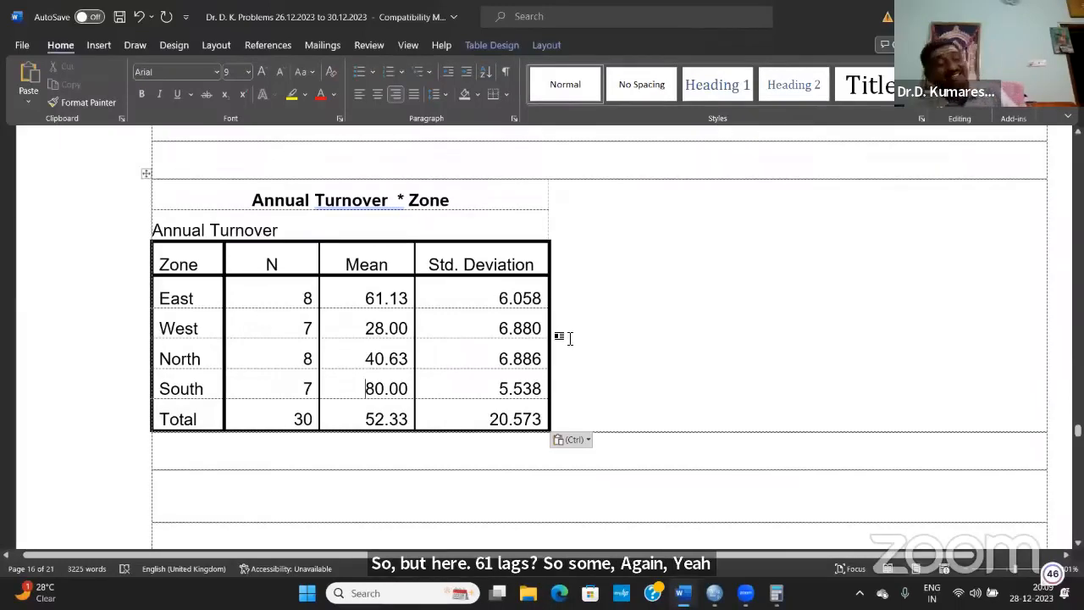
{"action": "left_click", "coordinate": [559, 336]}
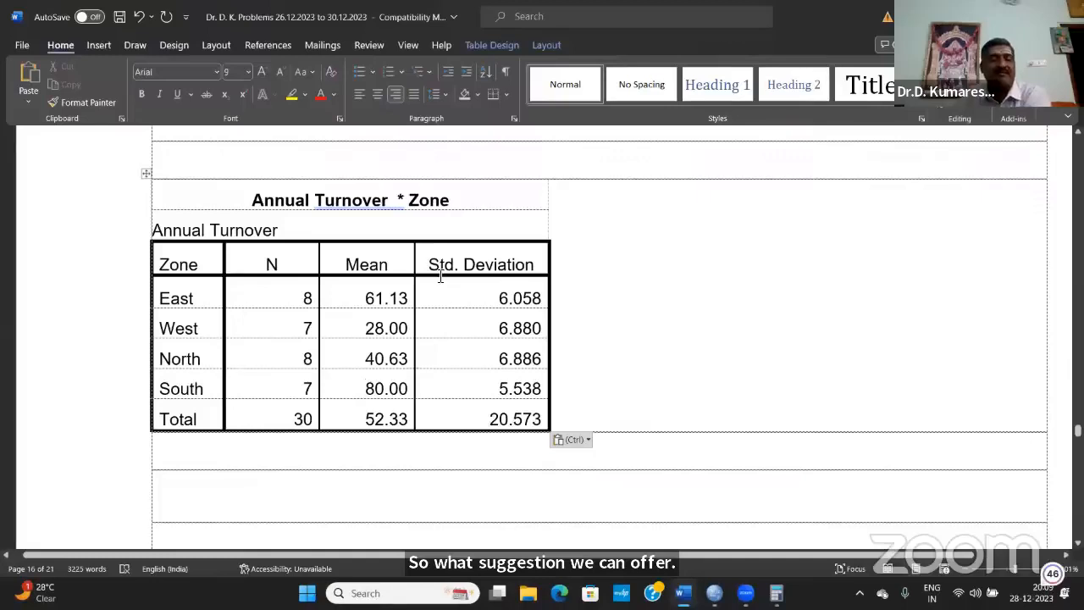
- Highlight the West row, the South mean and the West mean in the Zone table to contrast the two zones
{"action": "left_click", "coordinate": [146, 330]}
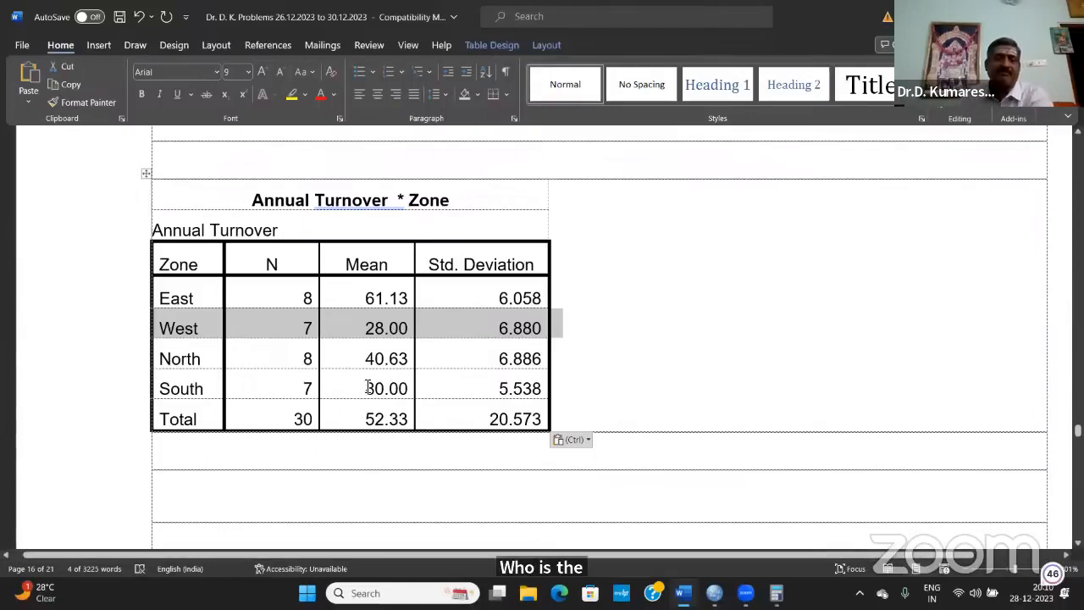
{"action": "left_click_drag", "start_coordinate": [369, 388], "coordinate": [412, 390]}
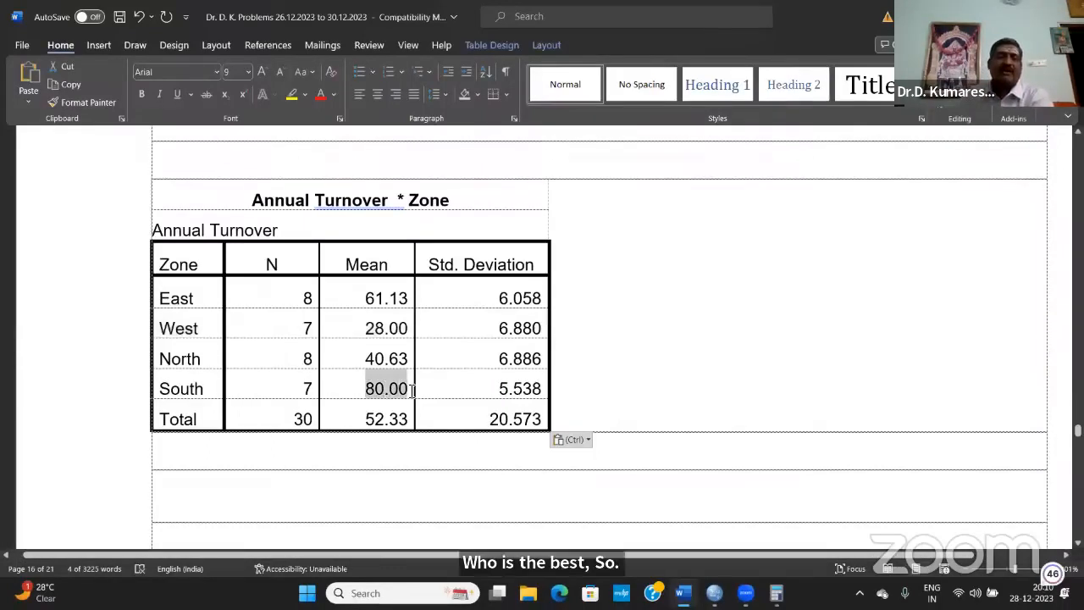
{"action": "left_click", "coordinate": [738, 341]}
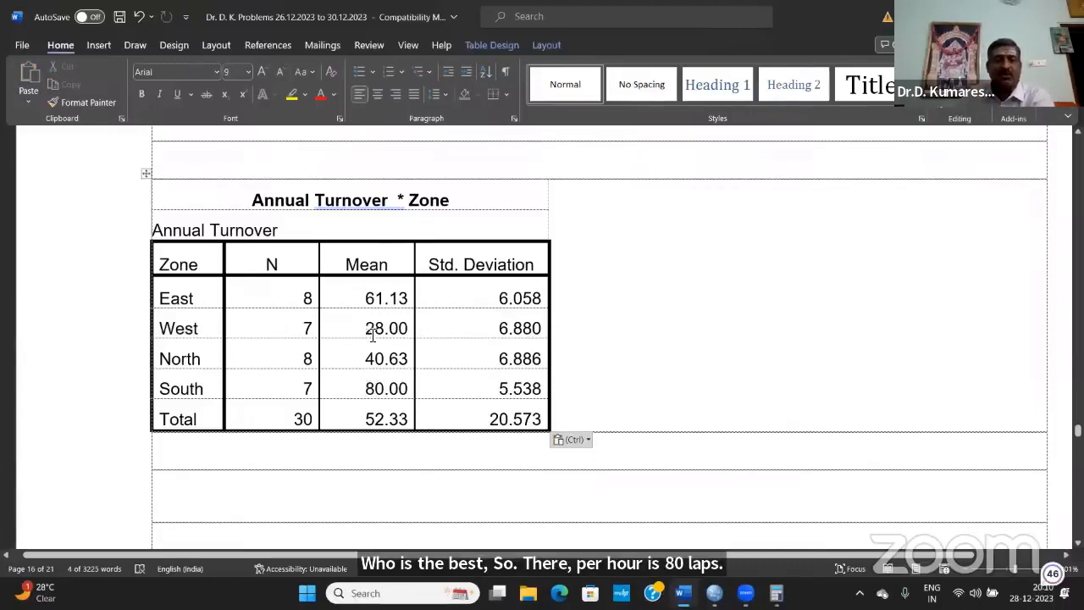
{"action": "left_click_drag", "start_coordinate": [372, 334], "coordinate": [403, 329]}
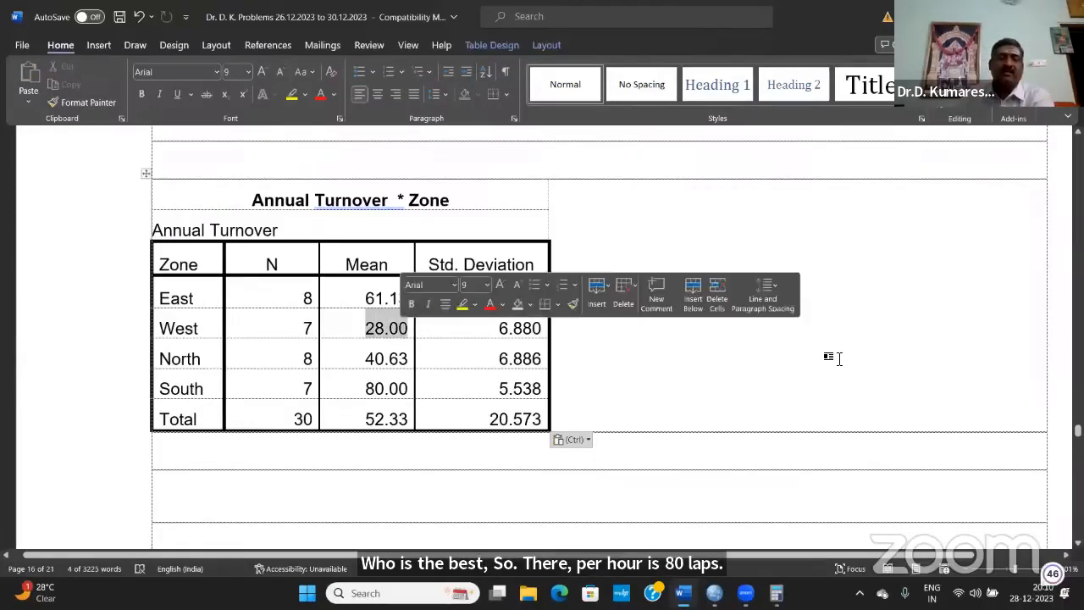
{"action": "left_click", "coordinate": [834, 409]}
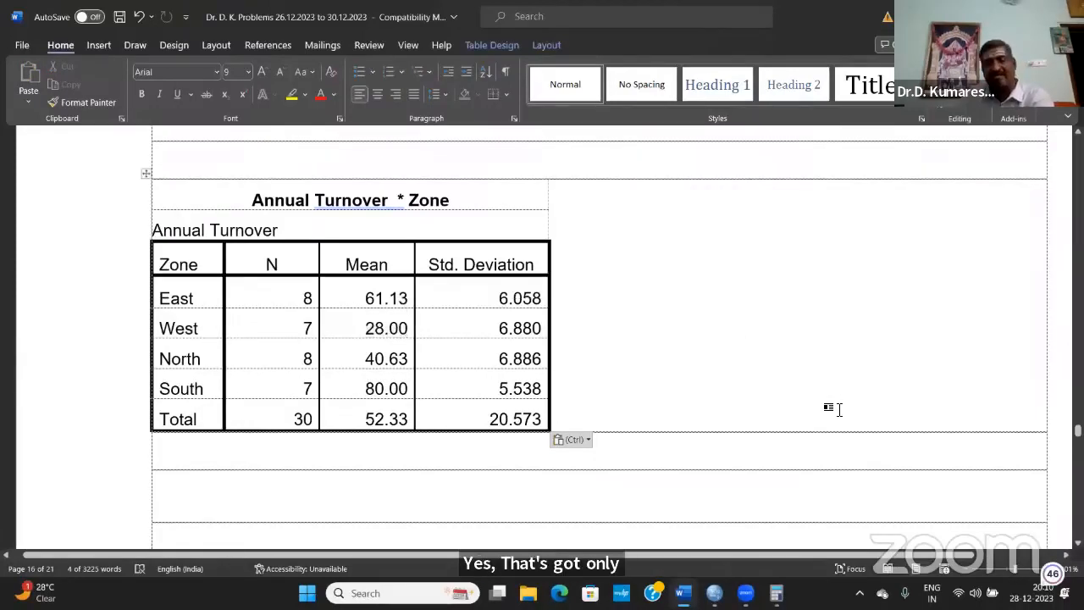
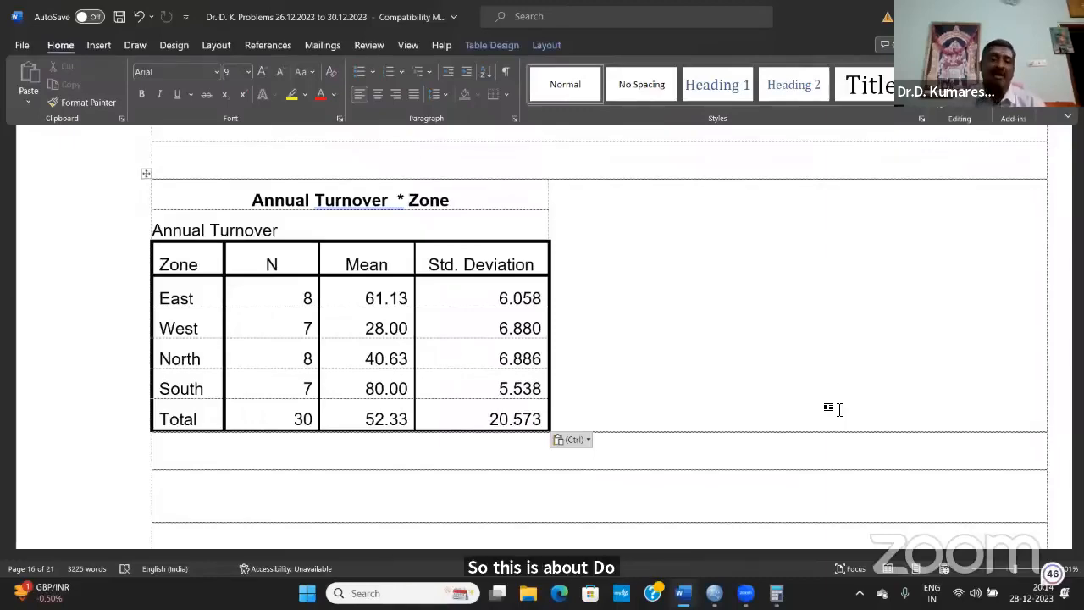
- Return to the start of Problem 4: Two-way ANOVA and review its hypotheses and problem statement
{"action": "scroll", "coordinate": [838, 408], "scroll_direction": "up", "scroll_amount": 20}
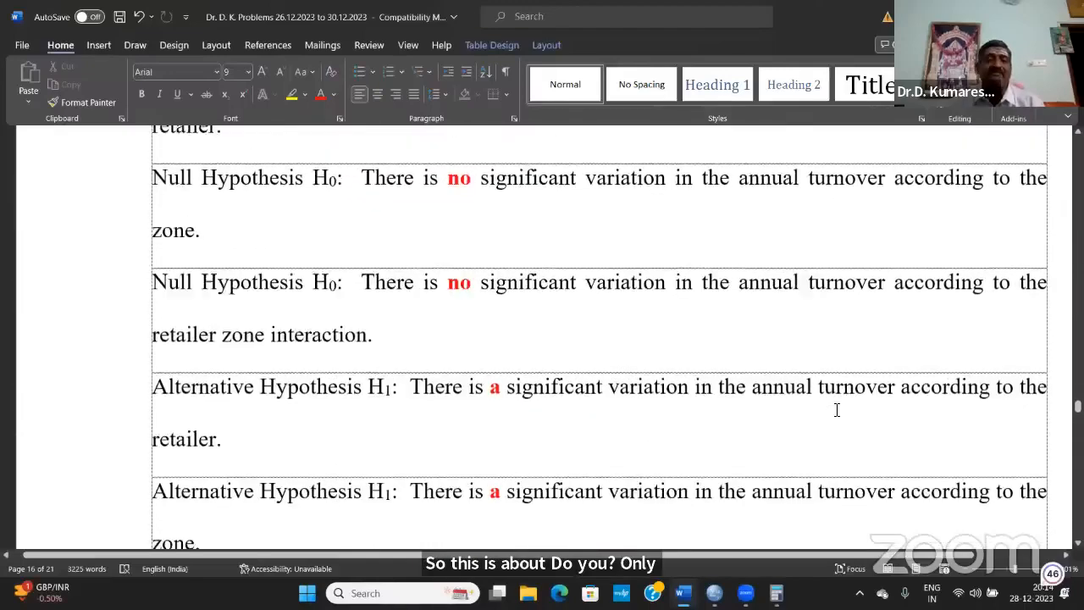
{"action": "scroll", "coordinate": [836, 410], "scroll_direction": "up", "scroll_amount": 15}
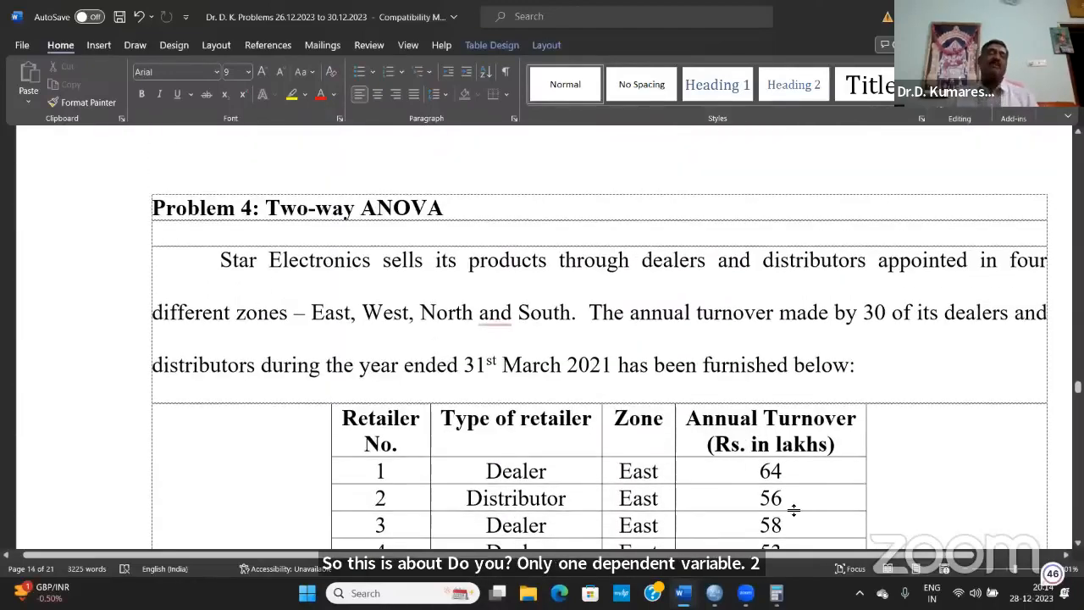
- Review the problem statement and the three null hypotheses on retailer, zone and retailer zone interaction in Problem 4
{"action": "scroll", "coordinate": [652, 410], "scroll_direction": "down", "scroll_amount": 1}
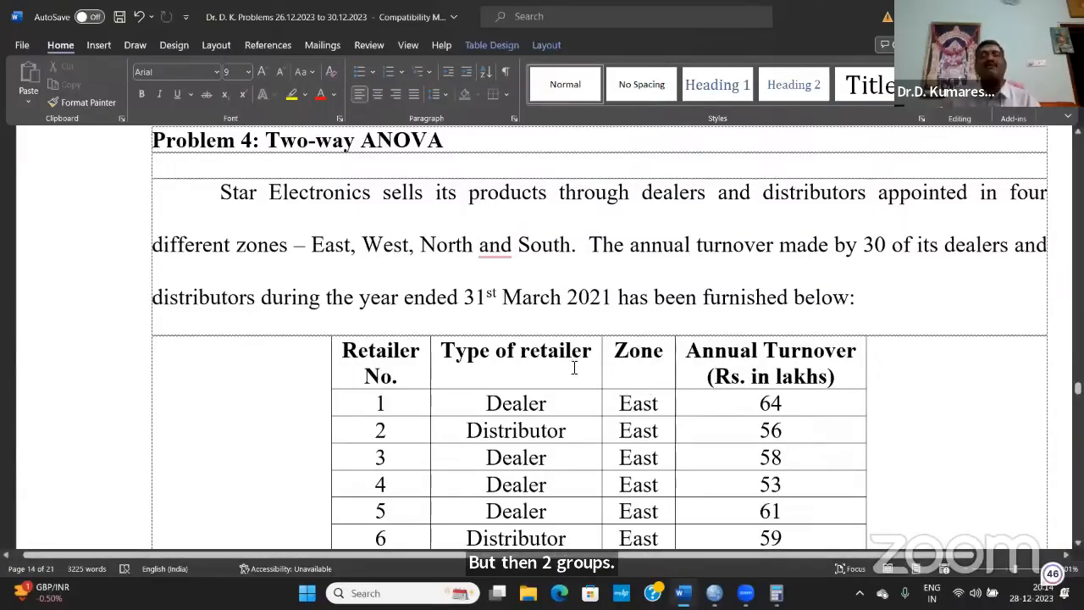
{"action": "scroll", "coordinate": [652, 436], "scroll_direction": "down", "scroll_amount": 20}
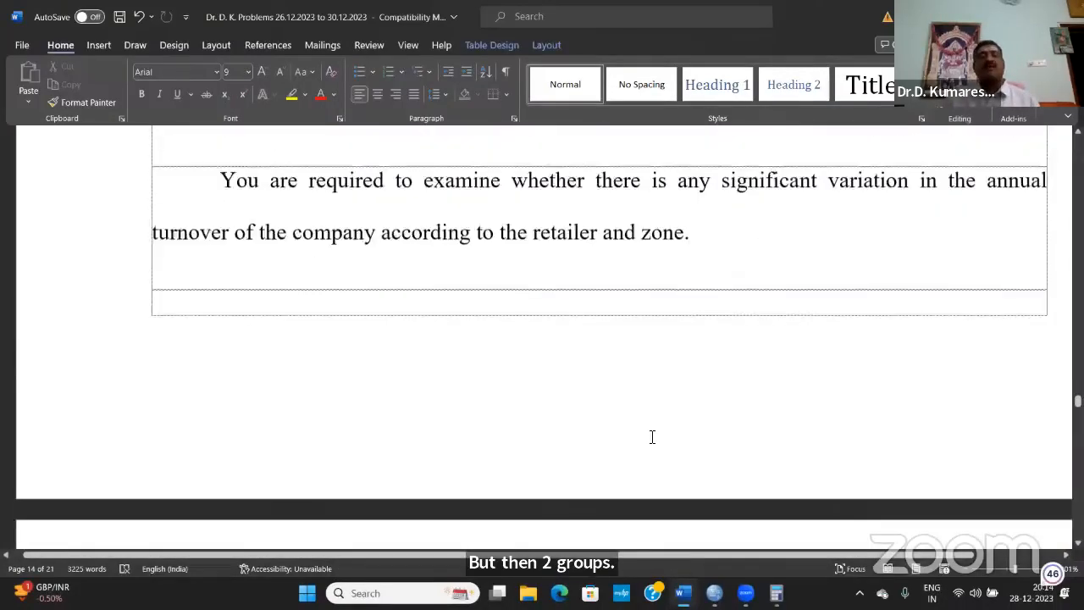
{"action": "scroll", "coordinate": [652, 436], "scroll_direction": "up", "scroll_amount": 4}
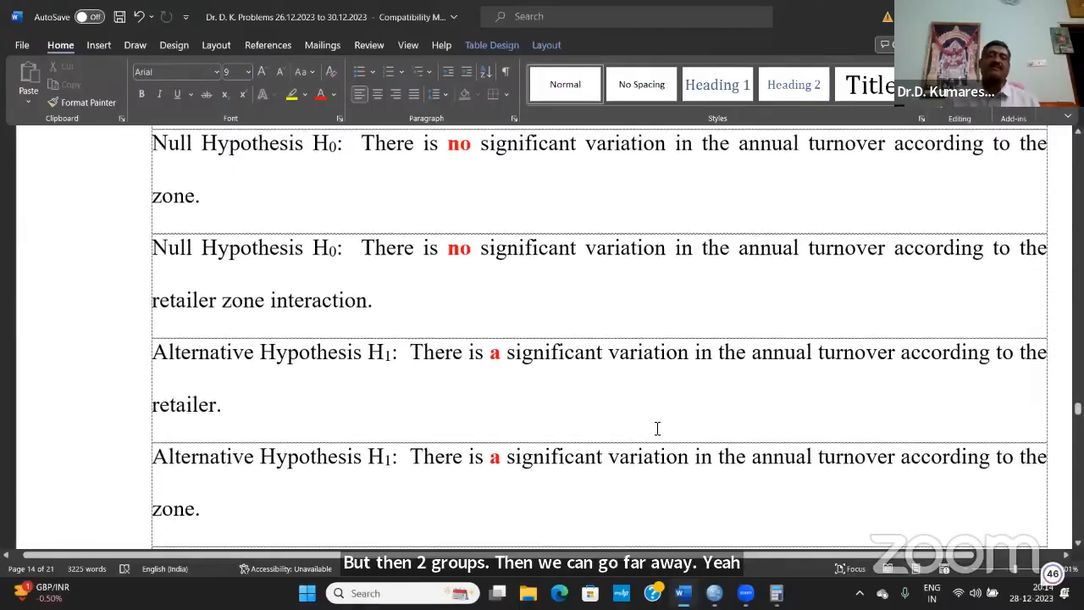
{"action": "left_click", "coordinate": [210, 193]}
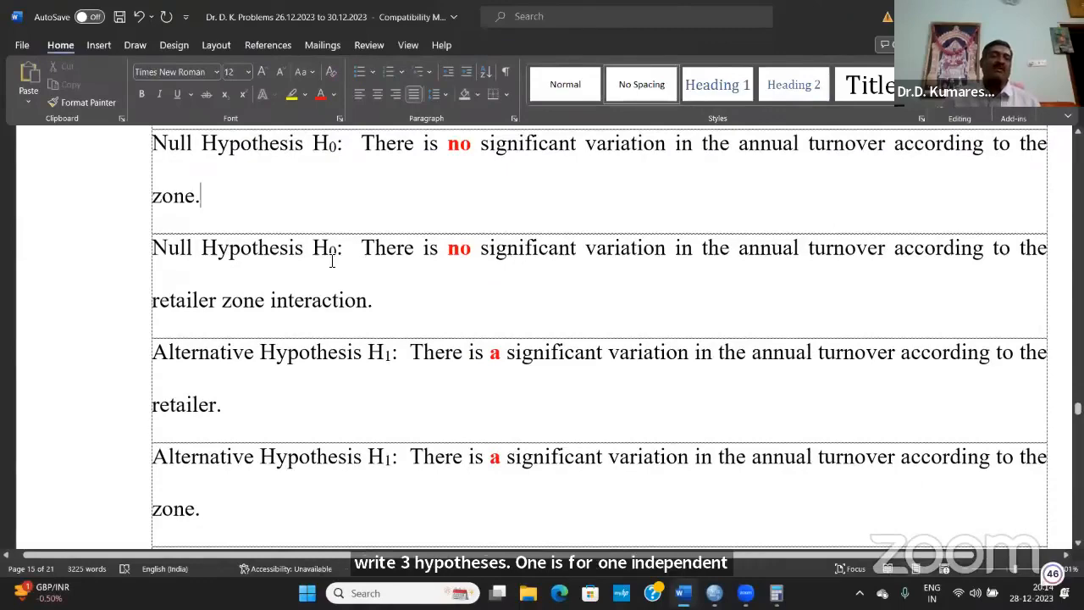
{"action": "scroll", "coordinate": [322, 275], "scroll_direction": "up", "scroll_amount": 3}
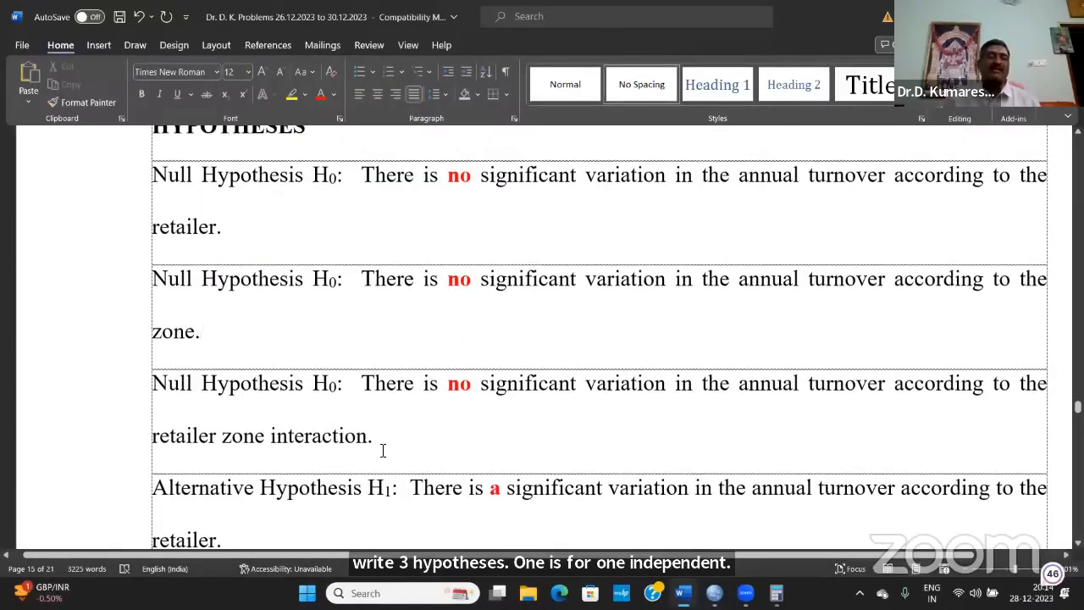
{"action": "left_click", "coordinate": [383, 449]}
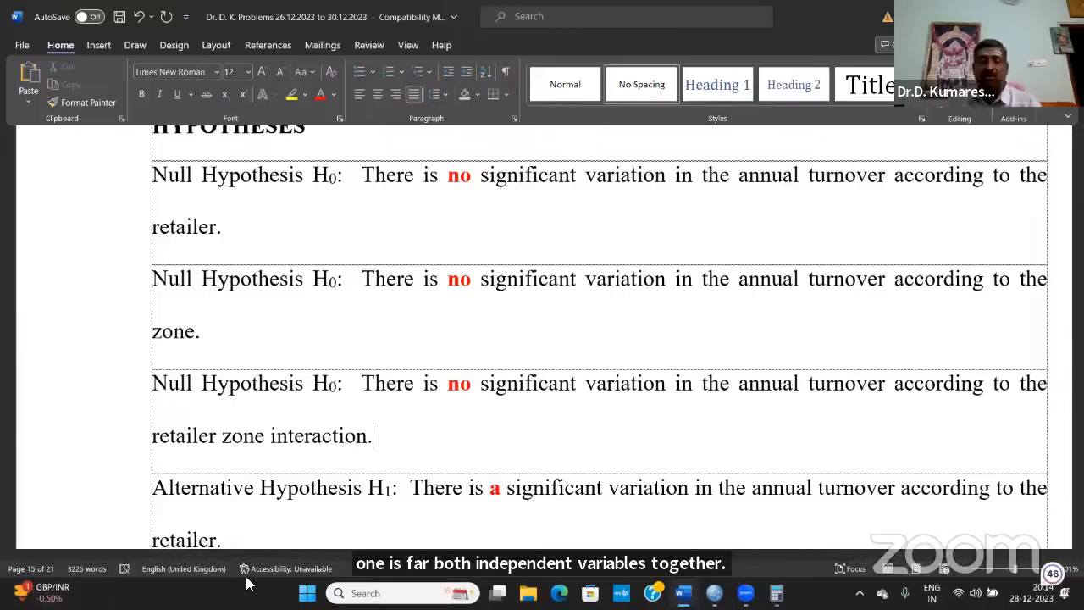
- Switch to the SPSS Data Editor and check the dependent variable and fixed factors in the General Linear Model Univariate setup, then close it unchanged
{"action": "left_click", "coordinate": [714, 593]}
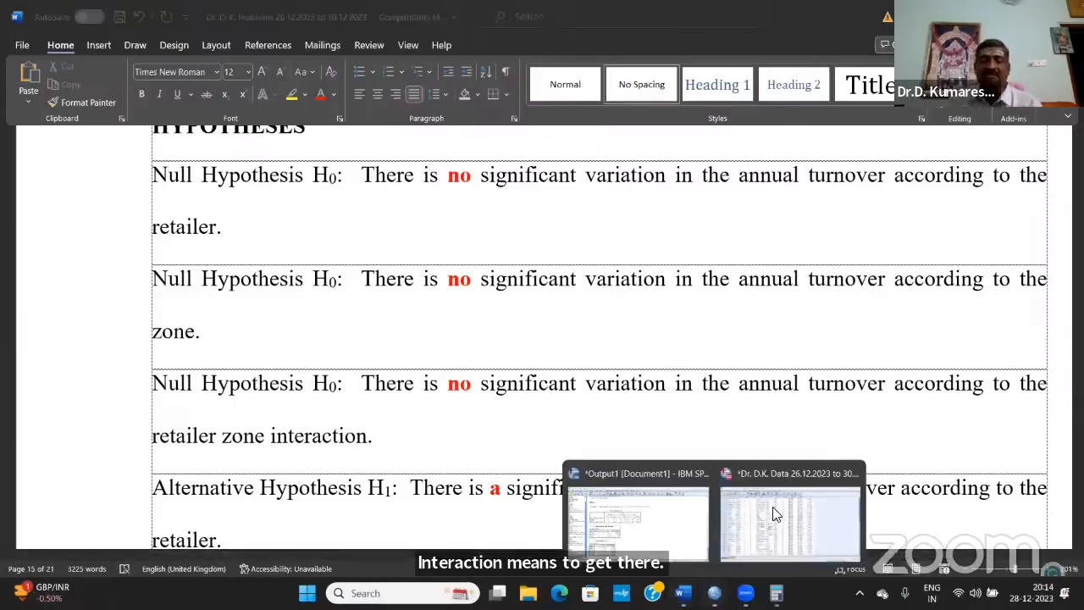
{"action": "left_click", "coordinate": [770, 495]}
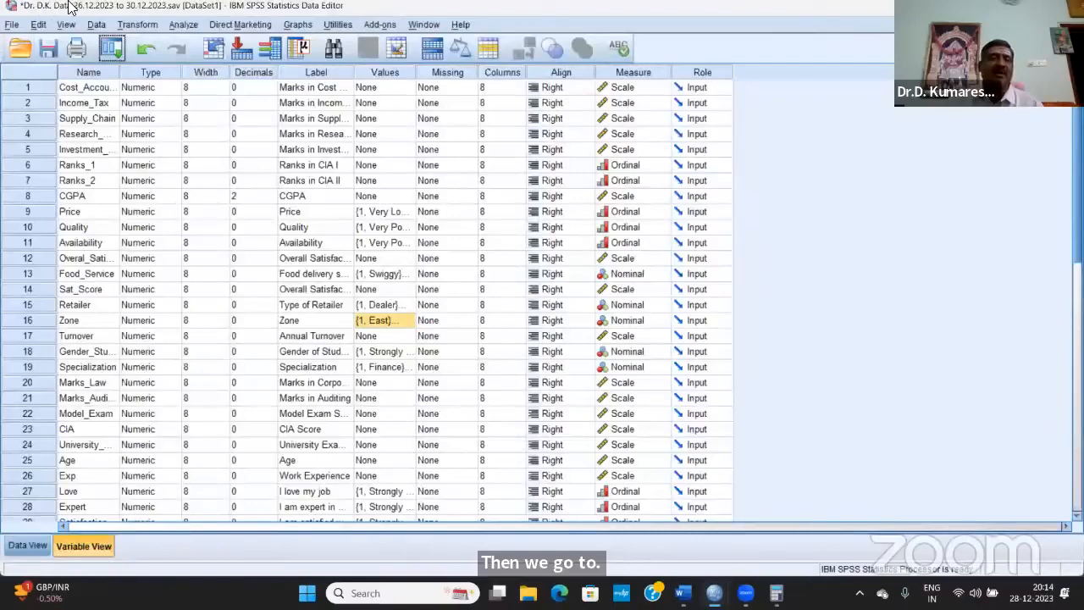
{"action": "left_click", "coordinate": [183, 23]}
{"action": "mouse_move", "coordinate": [237, 110]}
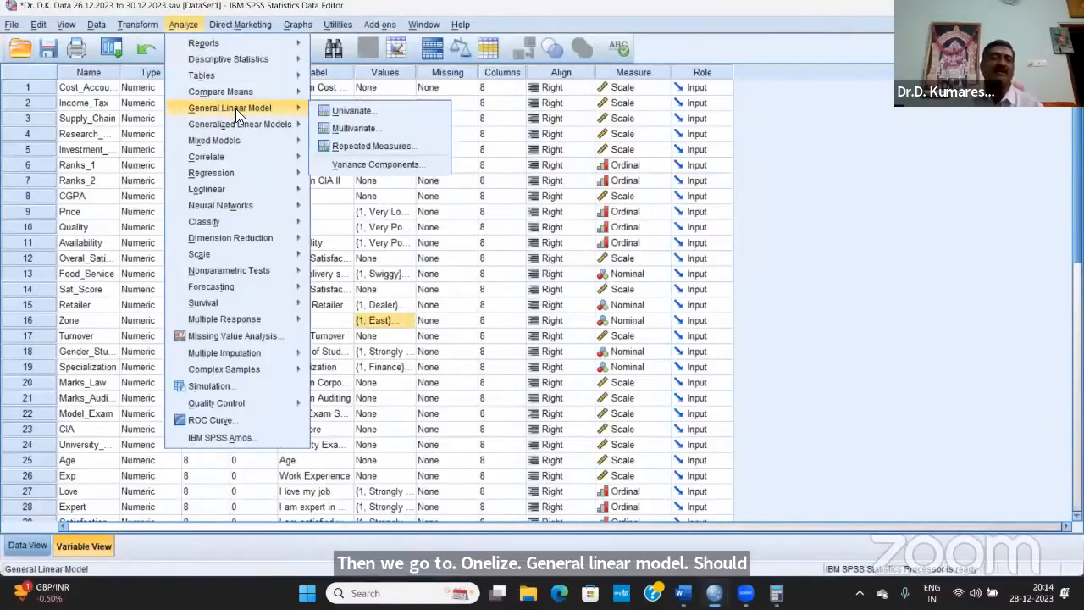
{"action": "left_click", "coordinate": [374, 114]}
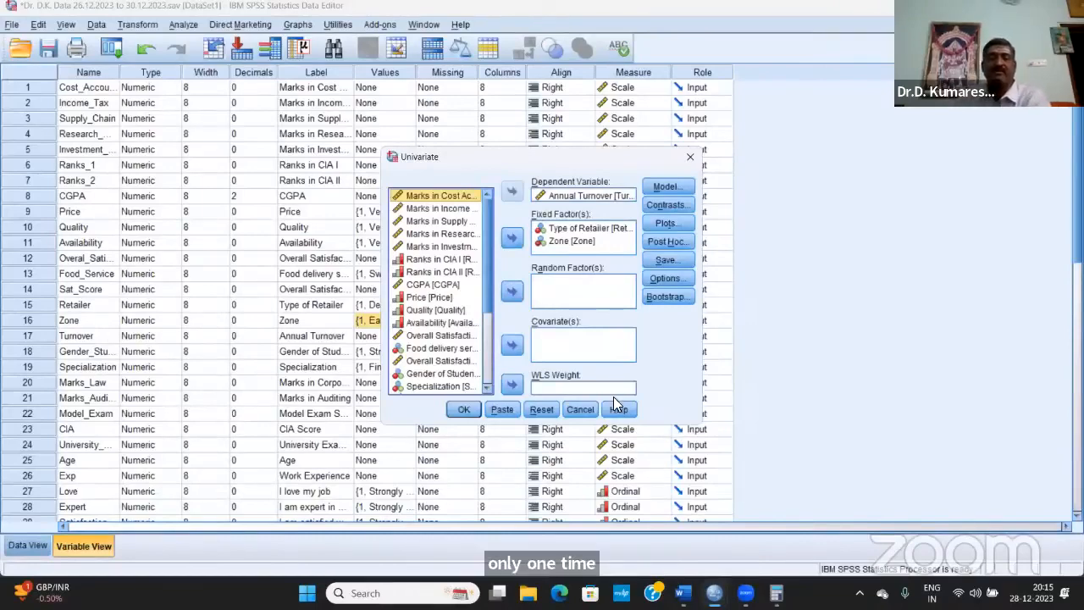
{"action": "left_click", "coordinate": [580, 409]}
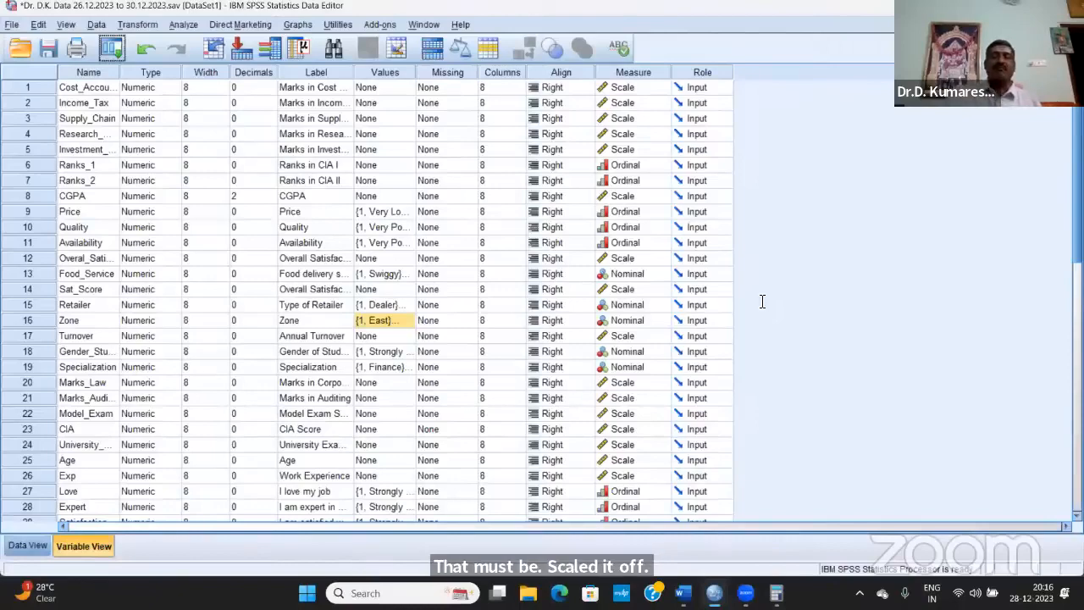
- Return to the Word document and go to the Problem 5 MANOVA heading
{"action": "key", "text": "alt+Tab"}
{"action": "scroll", "coordinate": [506, 409], "scroll_direction": "down", "scroll_amount": 2}
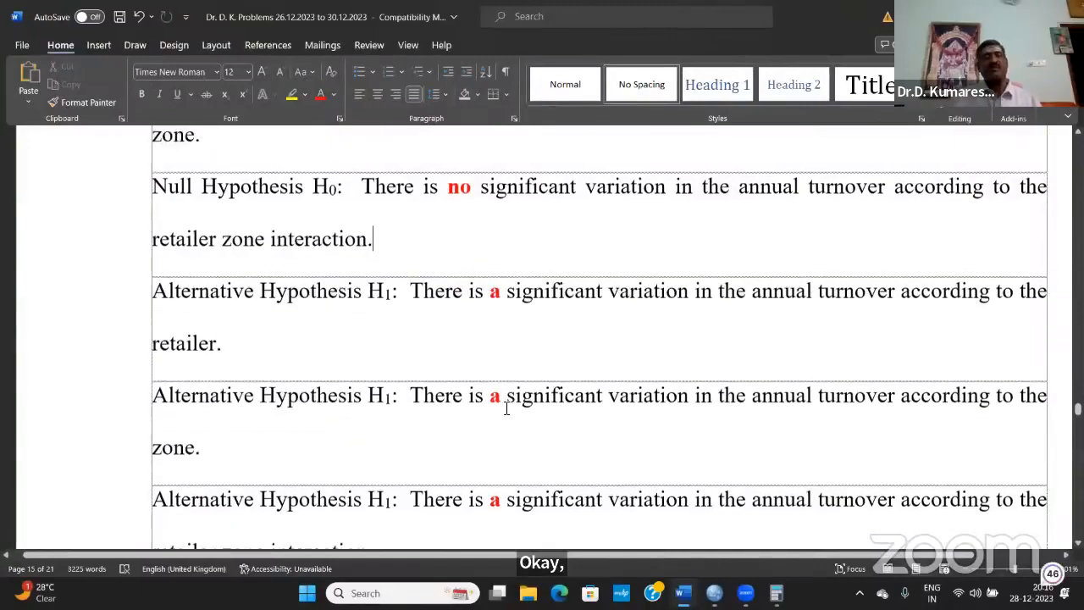
{"action": "scroll", "coordinate": [515, 403], "scroll_direction": "down", "scroll_amount": 10}
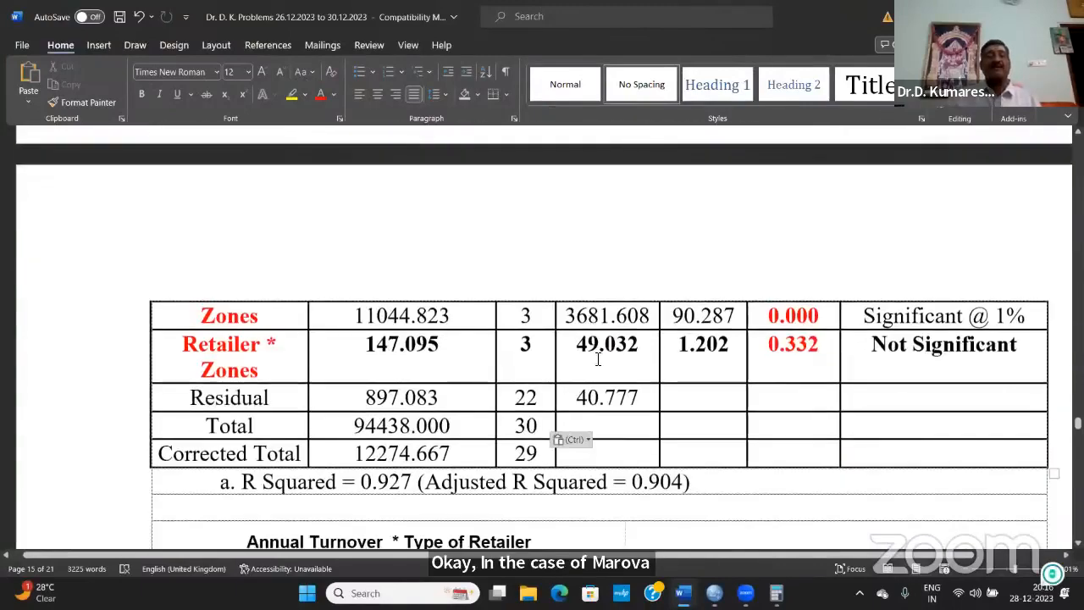
{"action": "scroll", "coordinate": [598, 359], "scroll_direction": "down", "scroll_amount": 20}
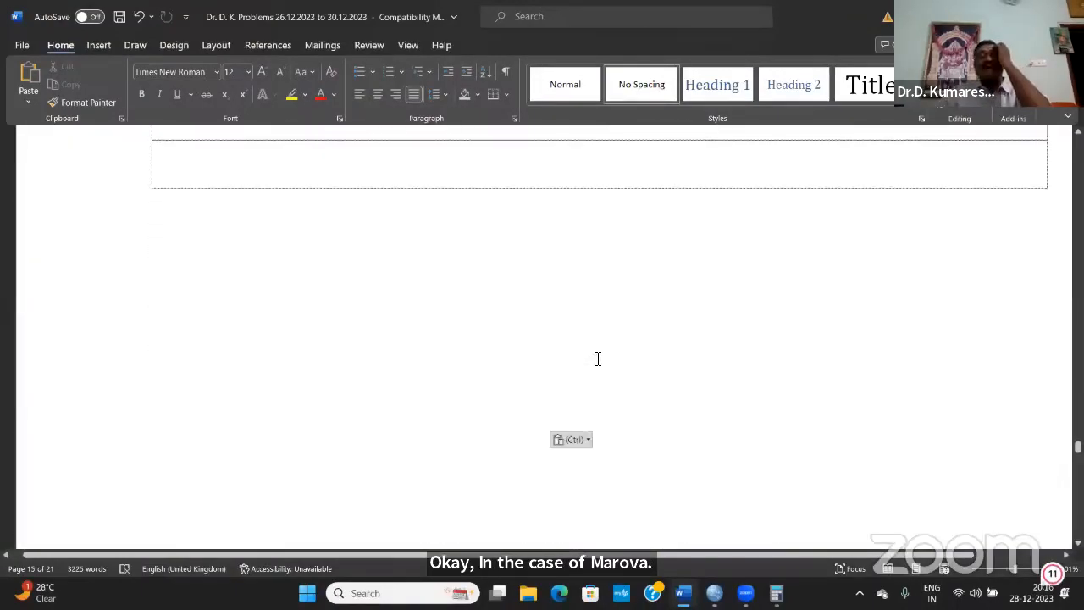
{"action": "scroll", "coordinate": [598, 359], "scroll_direction": "down", "scroll_amount": 8}
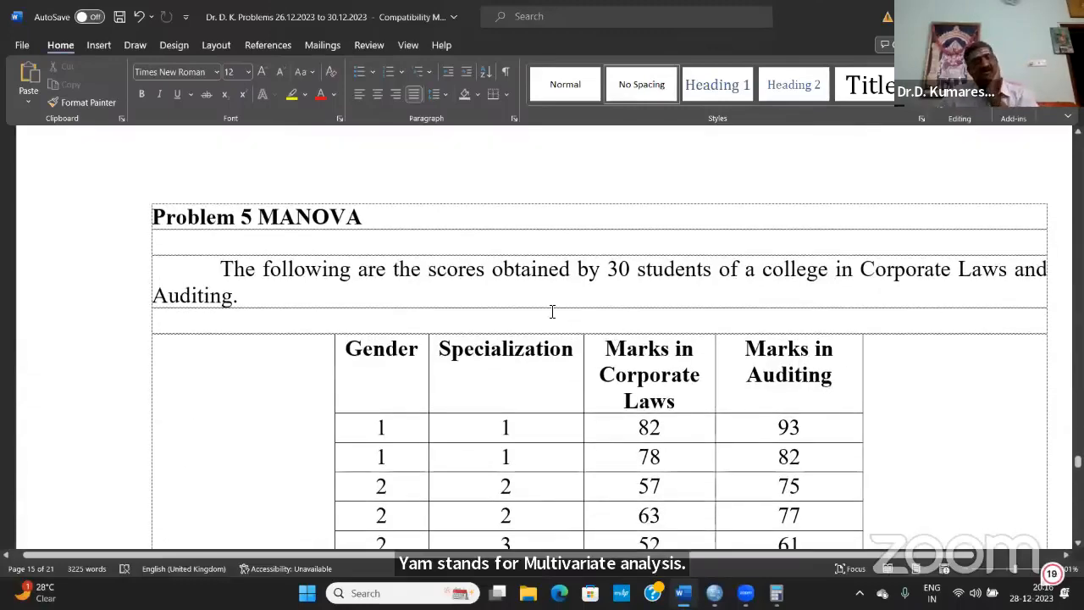
{"action": "left_click", "coordinate": [277, 216]}
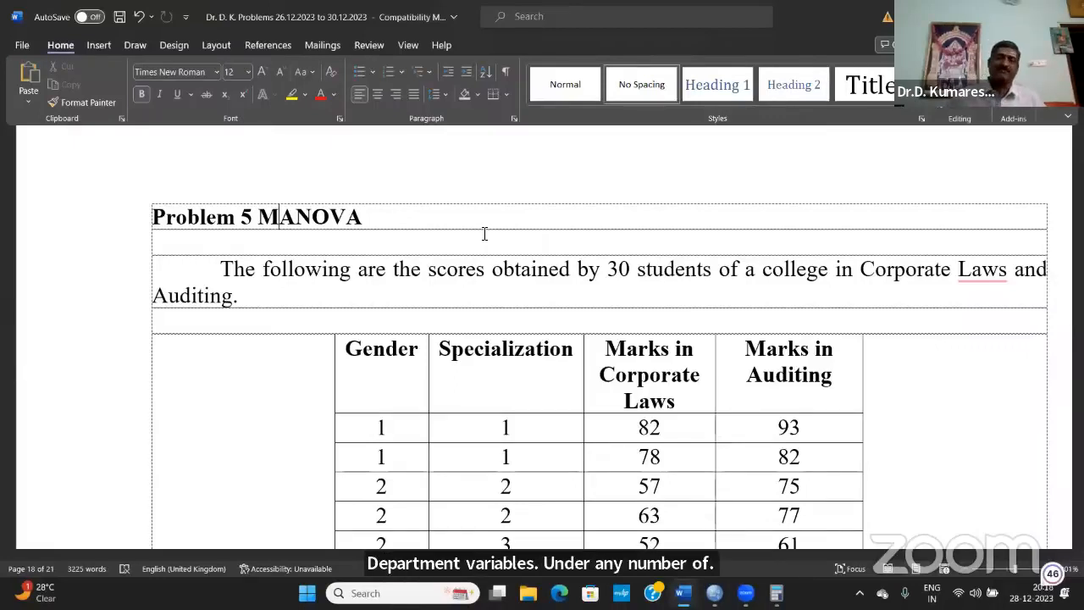
- Go back to the food delivery satisfaction problem and examine its service provider and overall satisfaction score columns
{"action": "scroll", "coordinate": [276, 251], "scroll_direction": "up", "scroll_amount": 8}
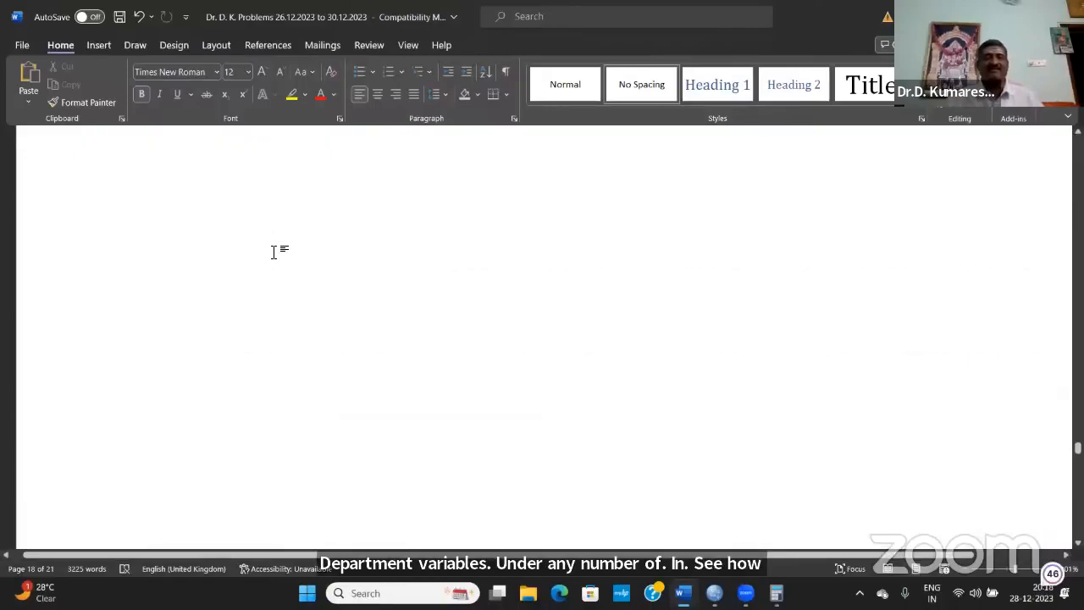
{"action": "scroll", "coordinate": [275, 252], "scroll_direction": "up", "scroll_amount": 15}
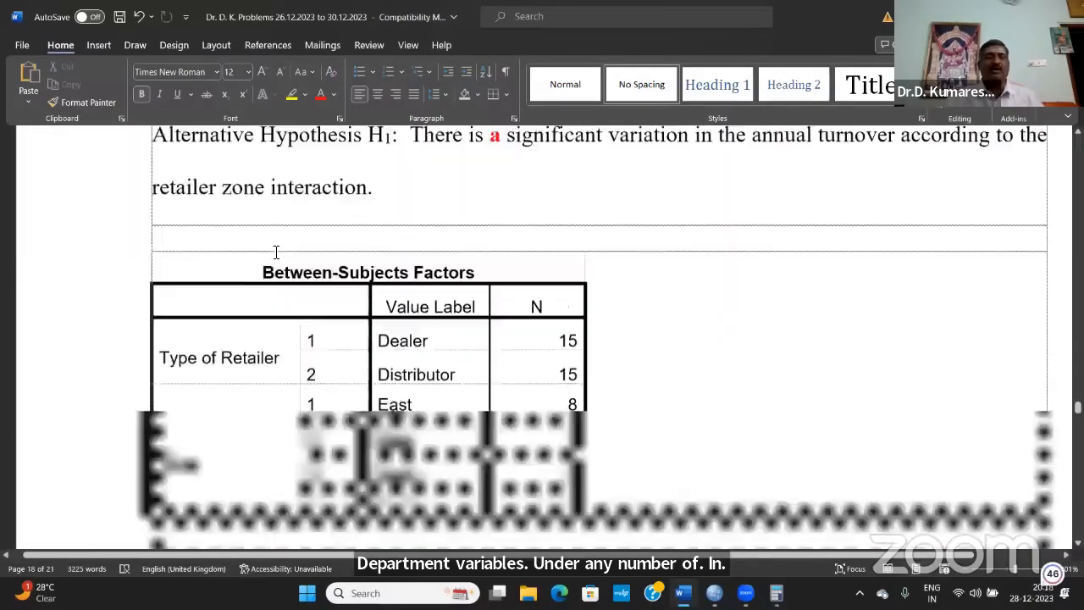
{"action": "scroll", "coordinate": [275, 252], "scroll_direction": "up", "scroll_amount": 10}
{"action": "scroll", "coordinate": [275, 252], "scroll_direction": "down", "scroll_amount": 4}
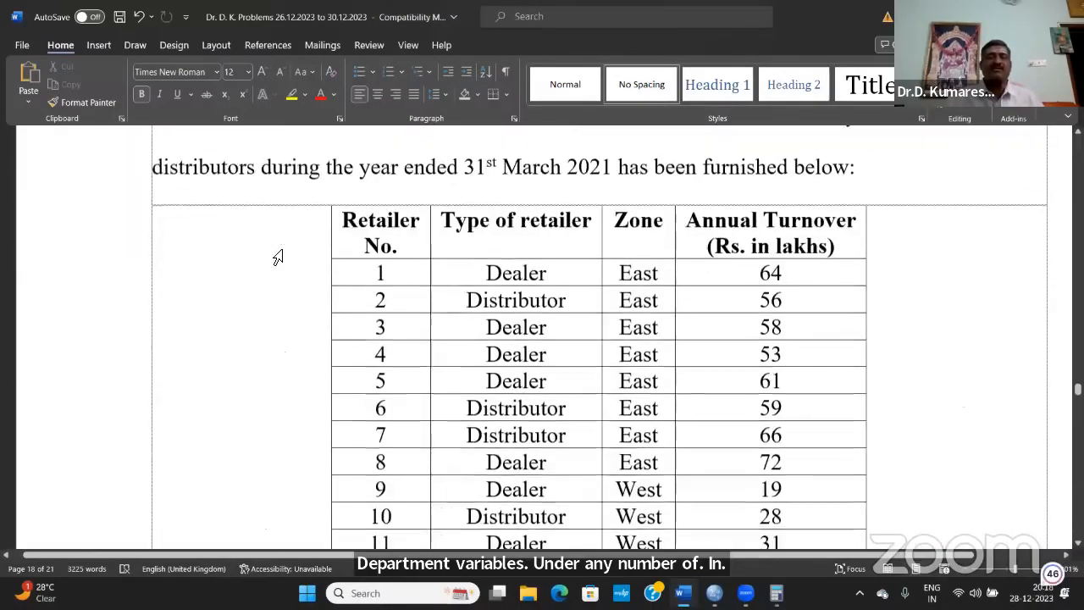
{"action": "scroll", "coordinate": [275, 251], "scroll_direction": "up", "scroll_amount": 2}
{"action": "scroll", "coordinate": [275, 251], "scroll_direction": "up", "scroll_amount": 20}
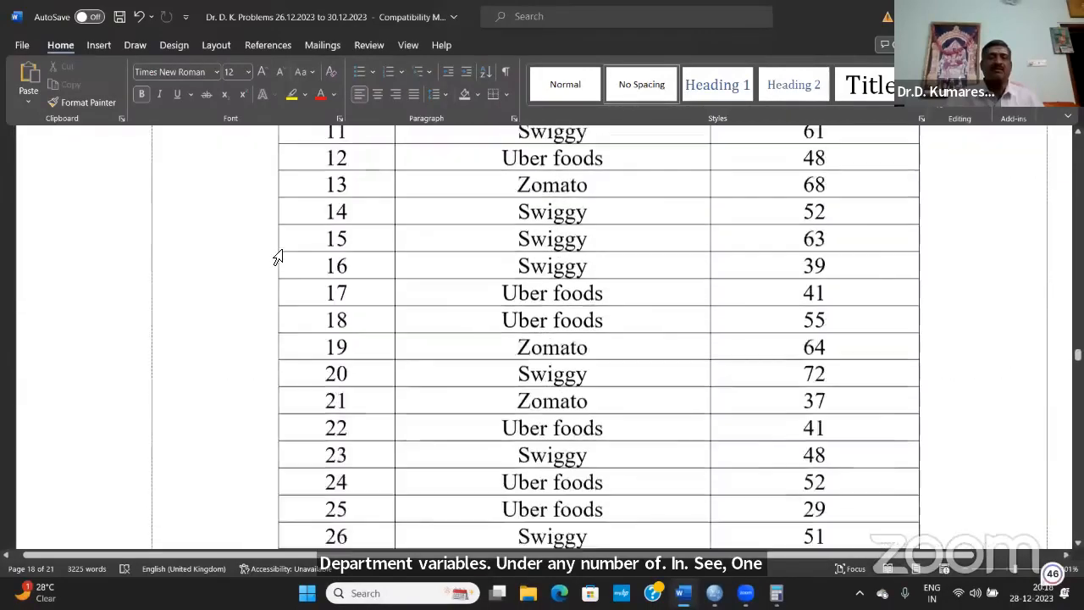
{"action": "scroll", "coordinate": [277, 256], "scroll_direction": "up", "scroll_amount": 5}
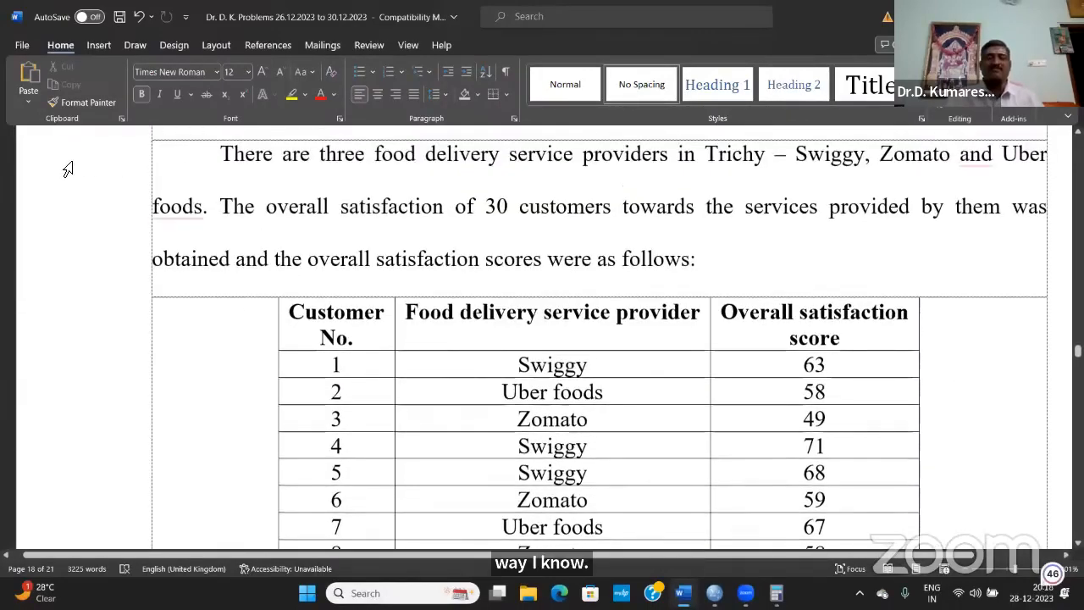
{"action": "left_click", "coordinate": [506, 311]}
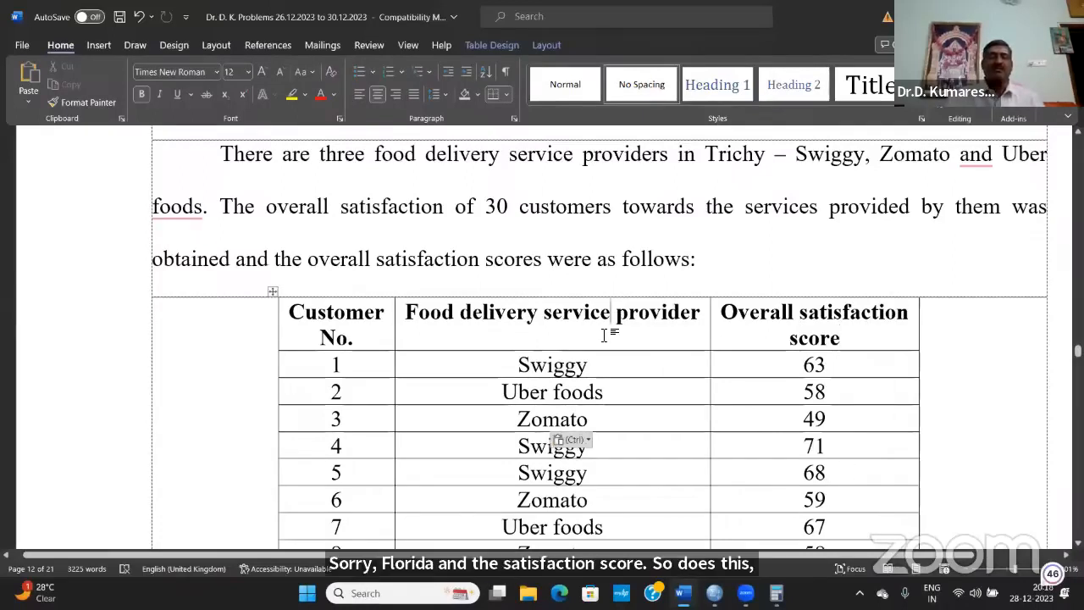
- Go to the Problem 4 data table and examine the Annual Turnover column alongside the retailer type and zone columns
{"action": "scroll", "coordinate": [654, 508], "scroll_direction": "down", "scroll_amount": 1}
{"action": "scroll", "coordinate": [653, 442], "scroll_direction": "down", "scroll_amount": 15}
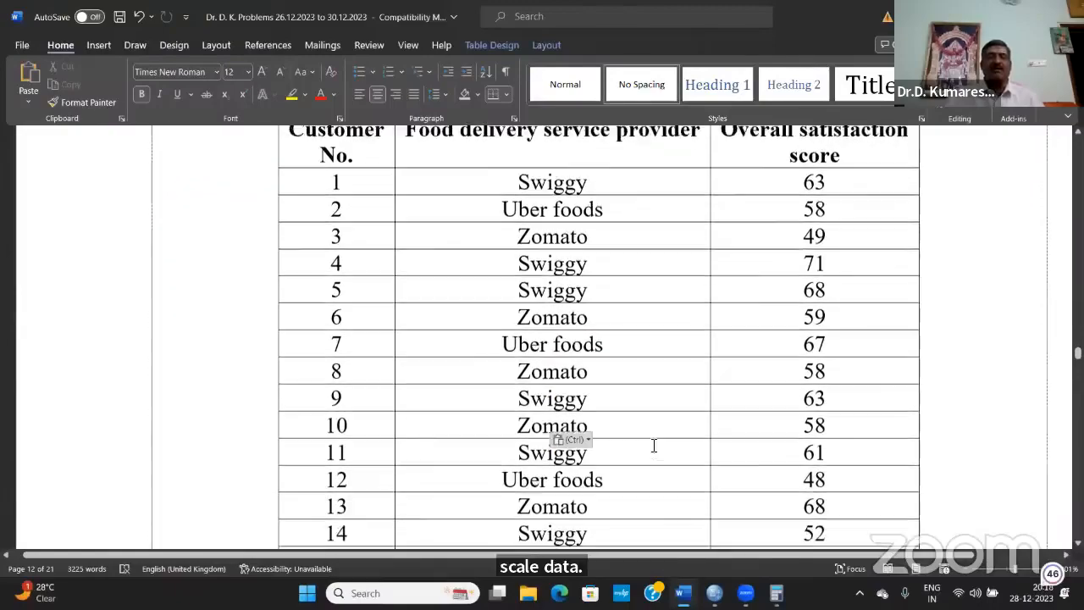
{"action": "scroll", "coordinate": [654, 443], "scroll_direction": "down", "scroll_amount": 20}
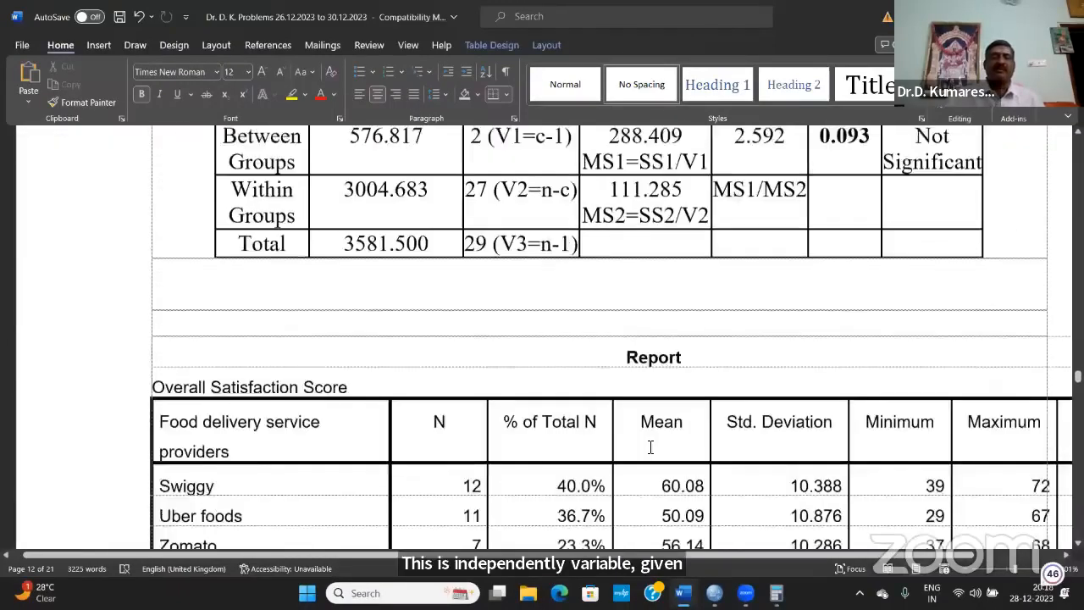
{"action": "scroll", "coordinate": [650, 444], "scroll_direction": "up", "scroll_amount": 2}
{"action": "scroll", "coordinate": [650, 447], "scroll_direction": "up", "scroll_amount": 12}
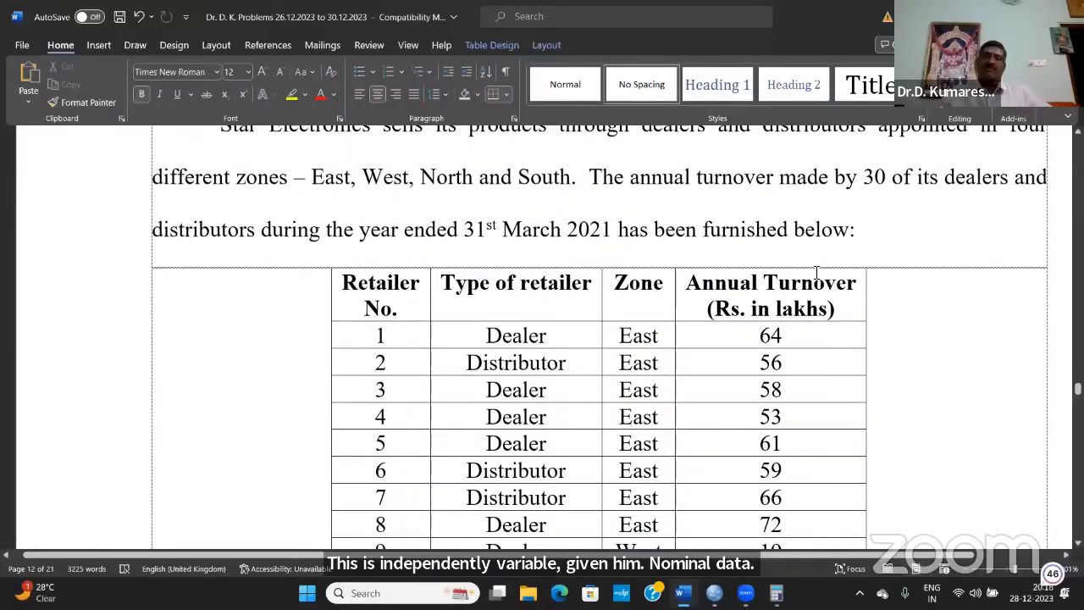
{"action": "left_click", "coordinate": [812, 282]}
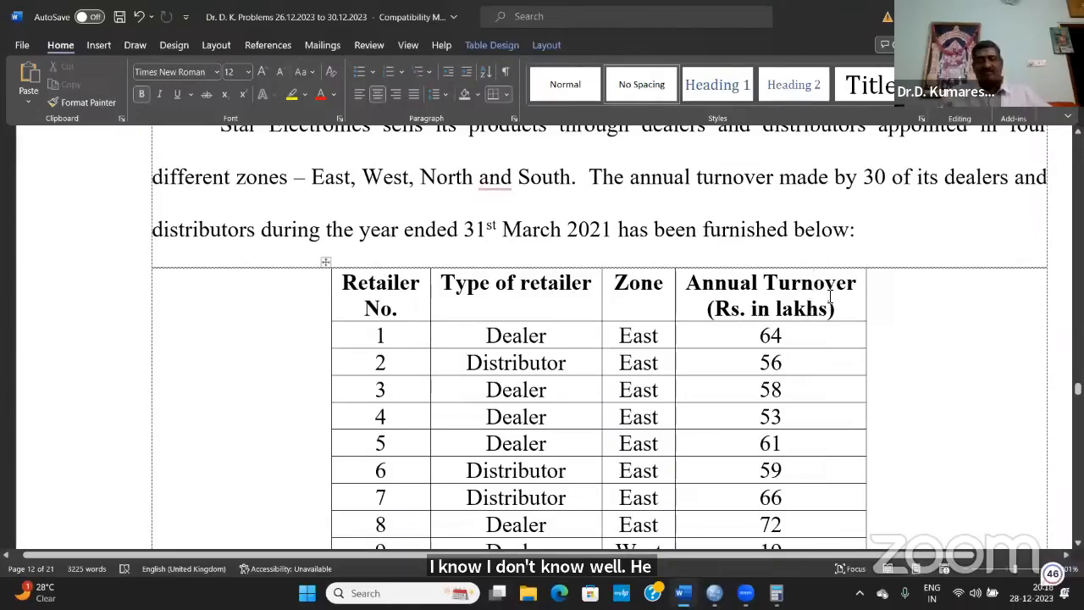
{"action": "left_click", "coordinate": [806, 346]}
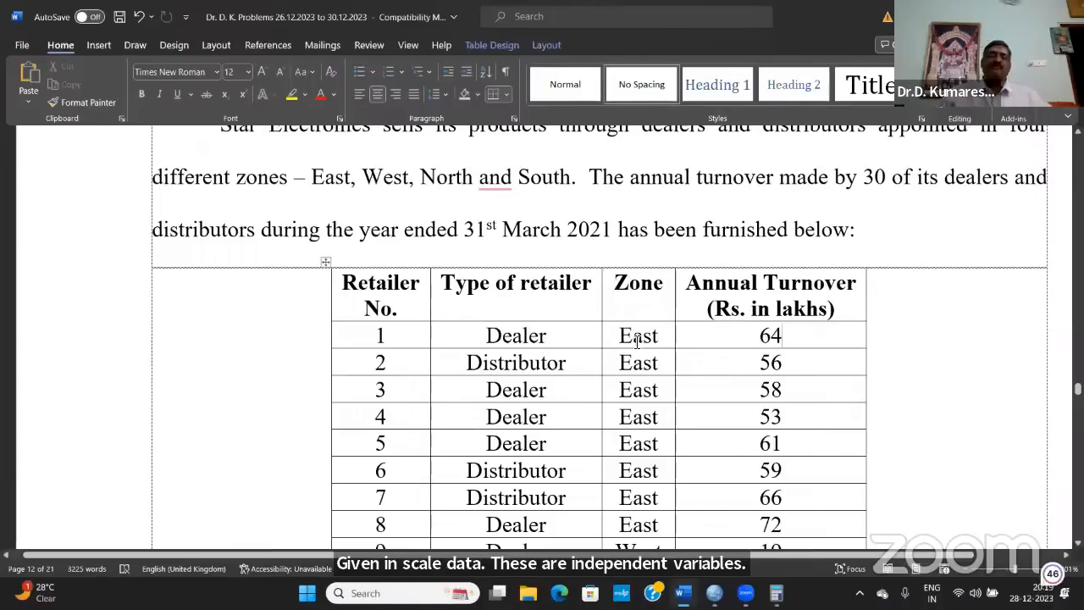
- Go to Problem 5 MANOVA and review its introduction, the gender, specialization and marks table, and the question to examine
{"action": "scroll", "coordinate": [636, 341], "scroll_direction": "down", "scroll_amount": 20}
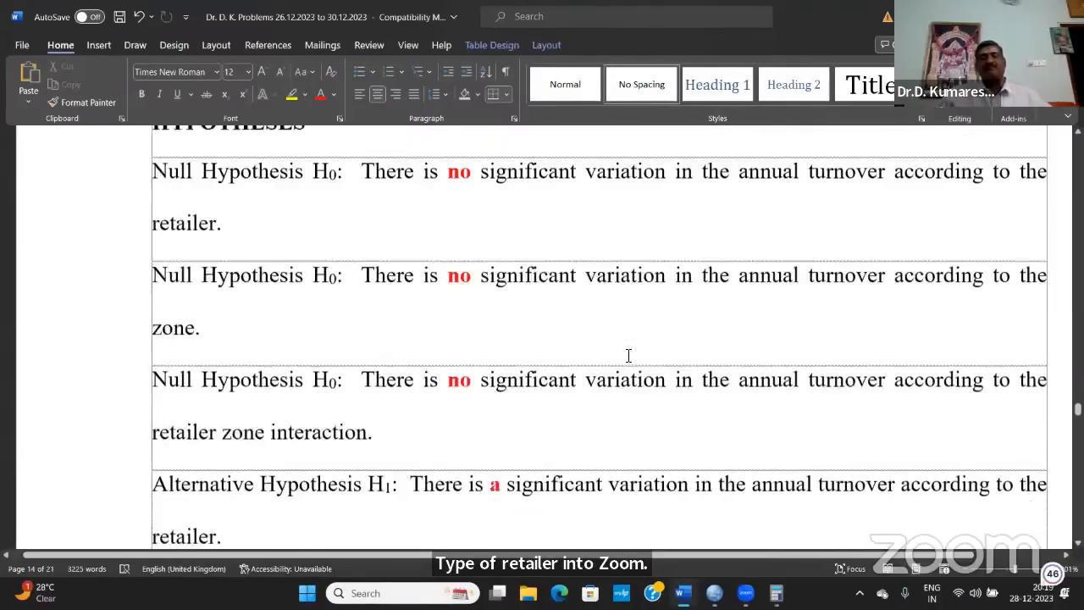
{"action": "scroll", "coordinate": [625, 359], "scroll_direction": "down", "scroll_amount": 20}
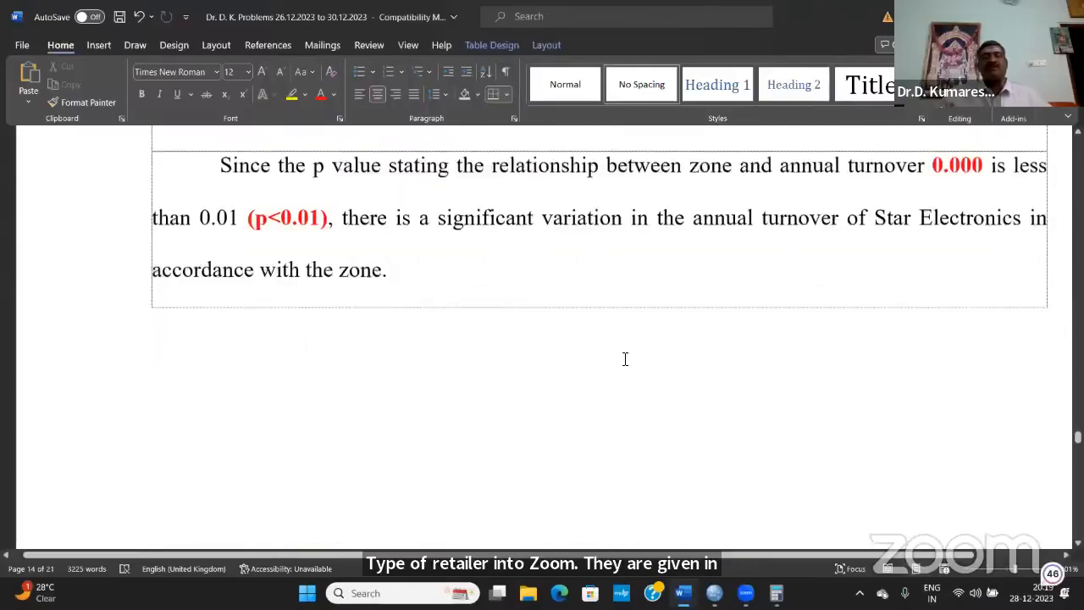
{"action": "scroll", "coordinate": [625, 359], "scroll_direction": "down", "scroll_amount": 15}
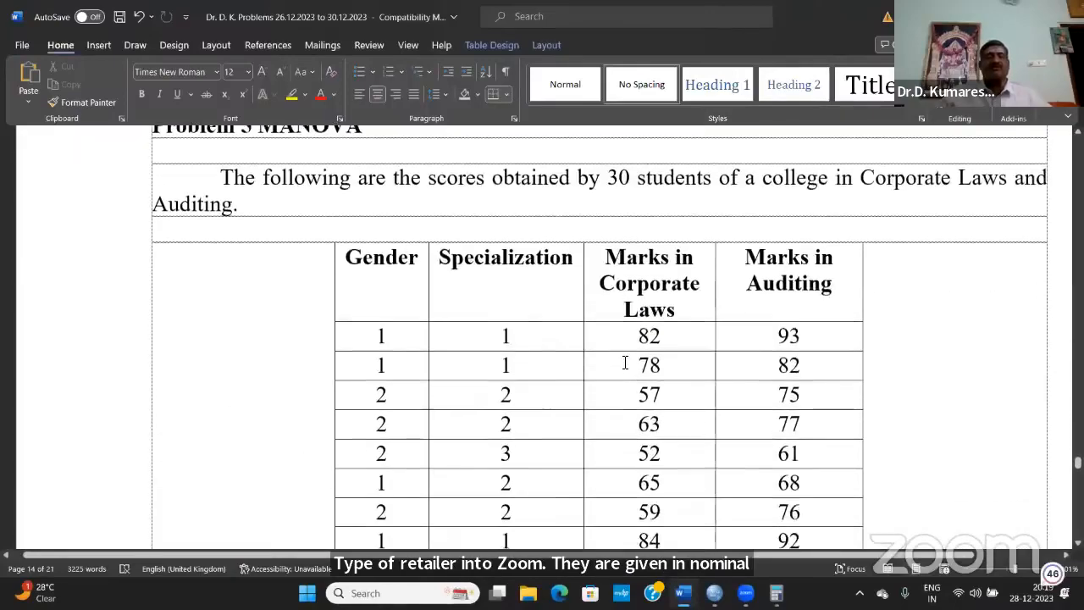
{"action": "scroll", "coordinate": [625, 362], "scroll_direction": "up", "scroll_amount": 3}
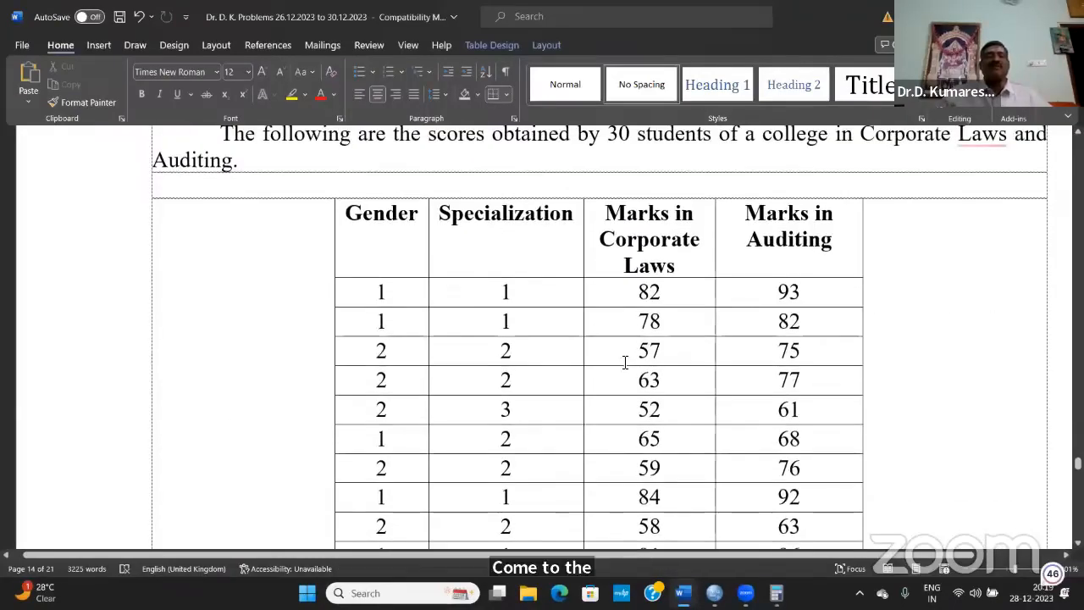
{"action": "scroll", "coordinate": [624, 362], "scroll_direction": "up", "scroll_amount": 2}
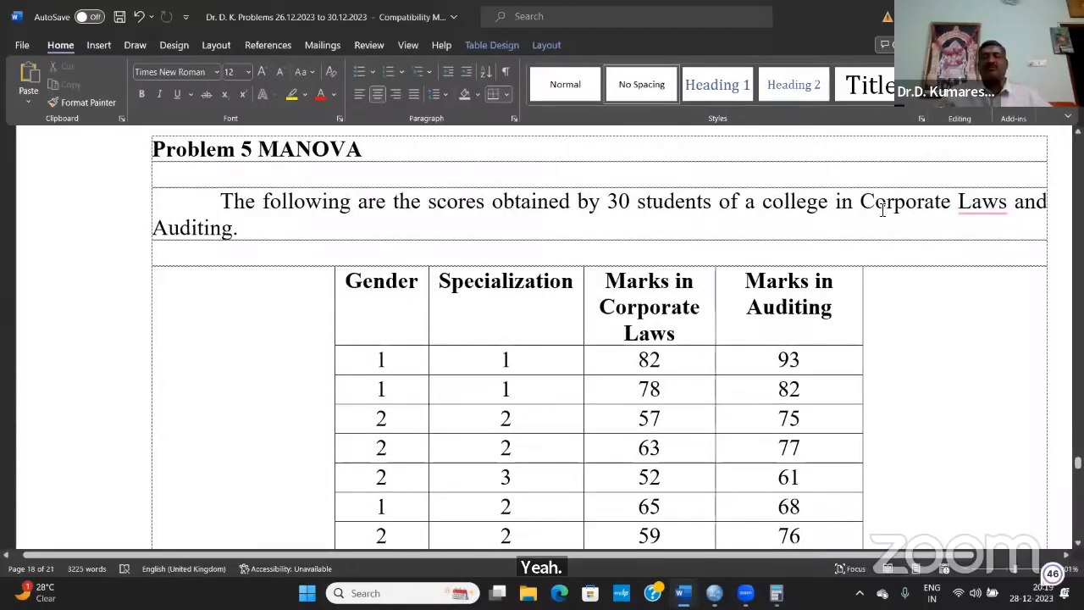
{"action": "left_click", "coordinate": [967, 202]}
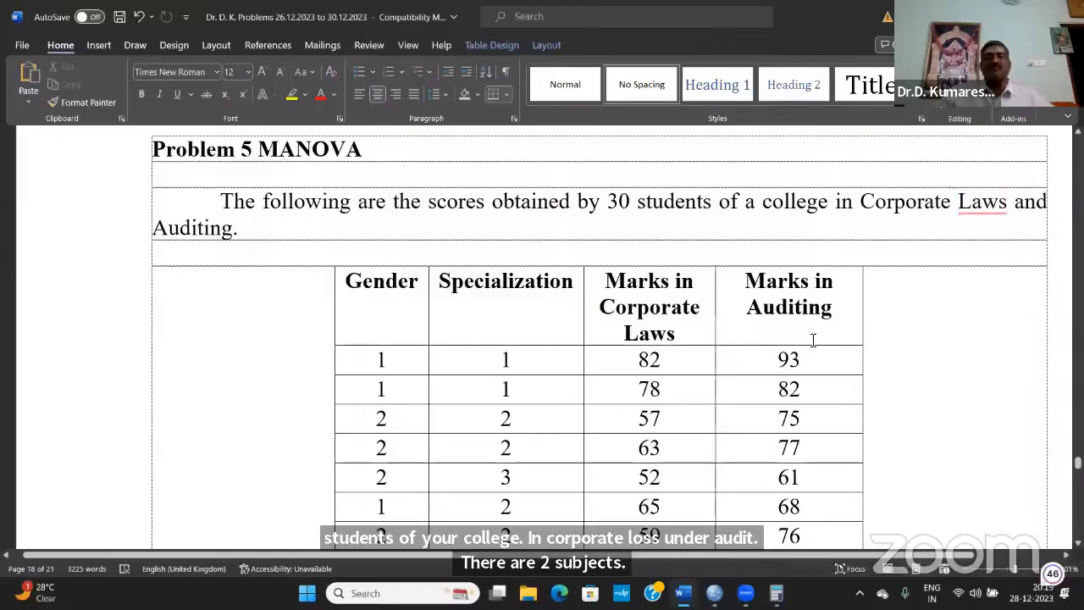
{"action": "scroll", "coordinate": [715, 341], "scroll_direction": "down", "scroll_amount": 12}
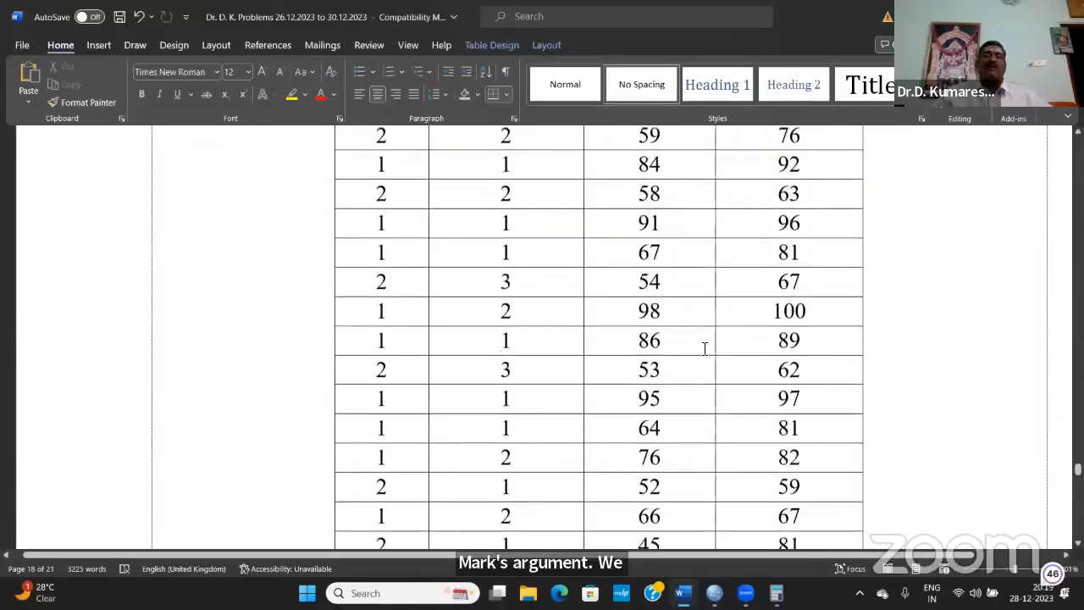
{"action": "scroll", "coordinate": [703, 348], "scroll_direction": "up", "scroll_amount": 3}
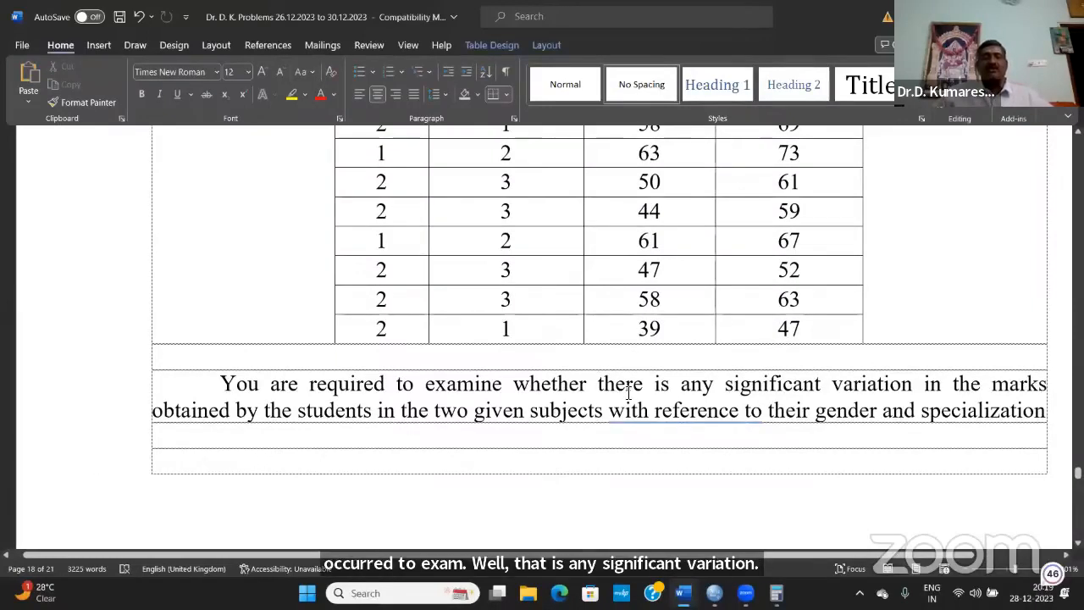
- Review the Problem 5 question on variation in marks by gender and specialization, and return to the problem's introduction and table headings
{"action": "left_click", "coordinate": [692, 411]}
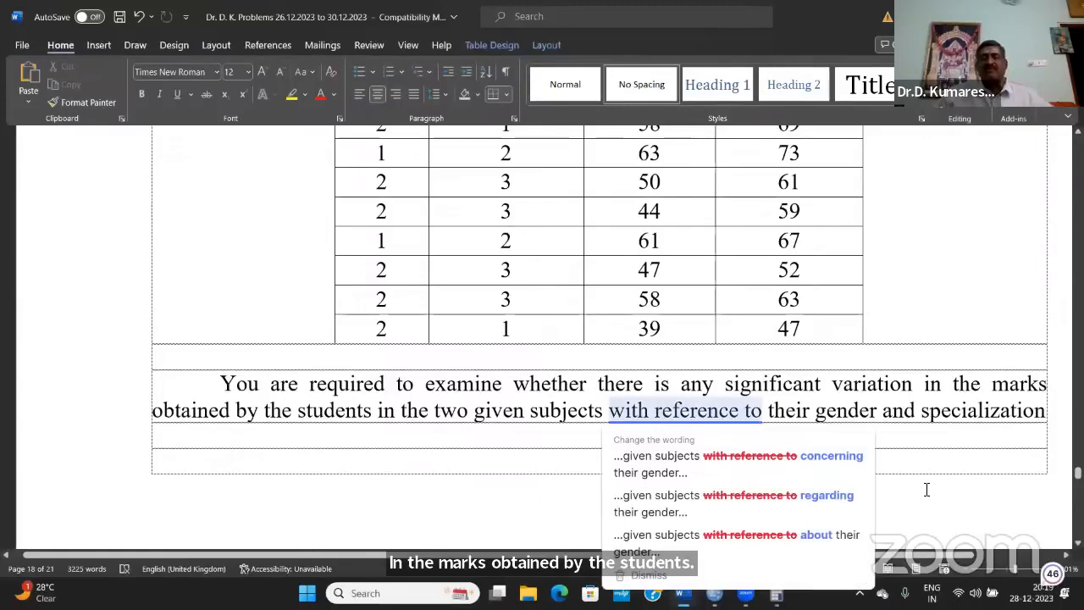
{"action": "left_click", "coordinate": [926, 490]}
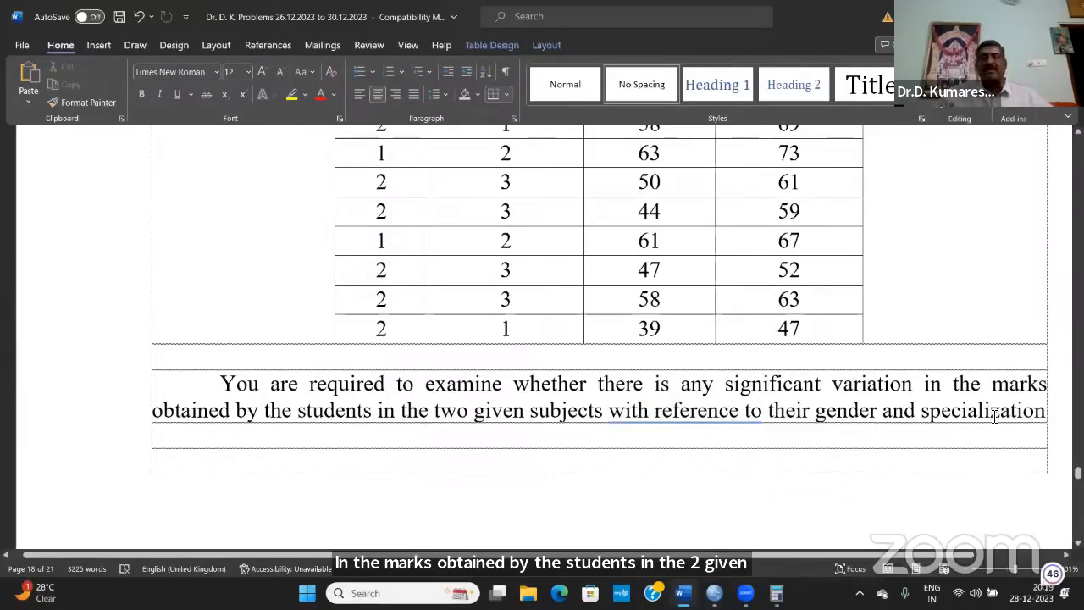
{"action": "scroll", "coordinate": [992, 415], "scroll_direction": "up", "scroll_amount": 5}
{"action": "scroll", "coordinate": [974, 387], "scroll_direction": "up", "scroll_amount": 11}
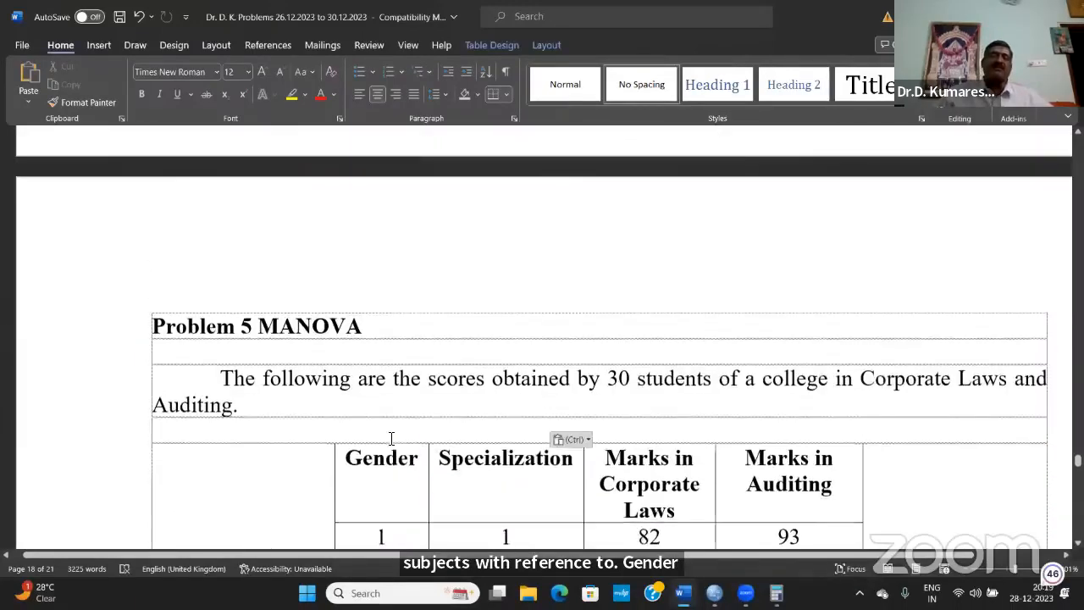
{"action": "scroll", "coordinate": [474, 423], "scroll_direction": "down", "scroll_amount": 3}
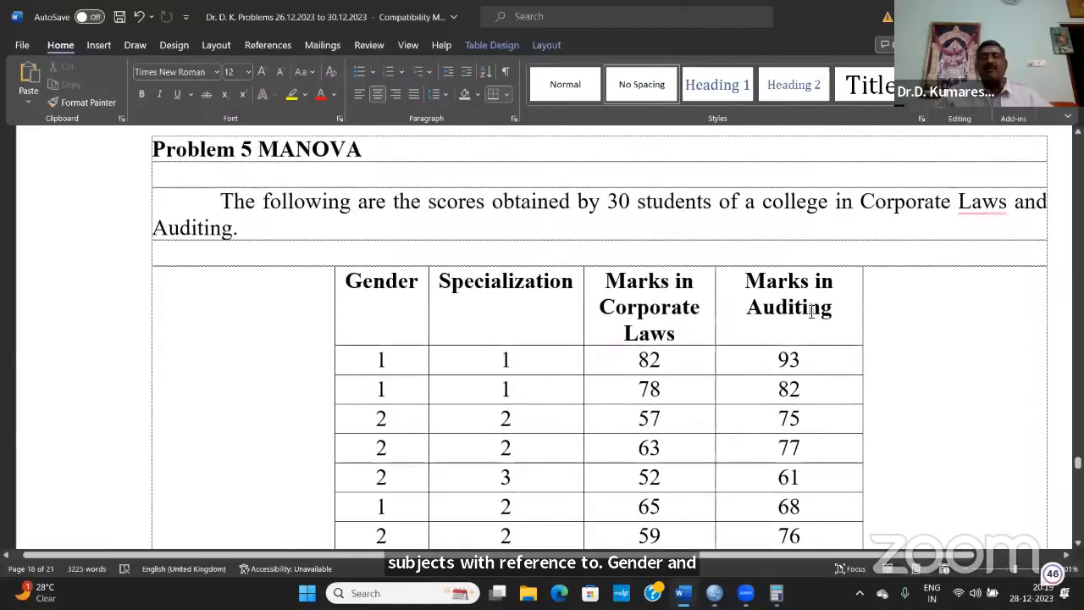
- Examine the Corporate Laws and Auditing marks columns alongside the Gender and Specialization columns in the Problem 5 table
{"action": "key", "text": "ctrl+v"}
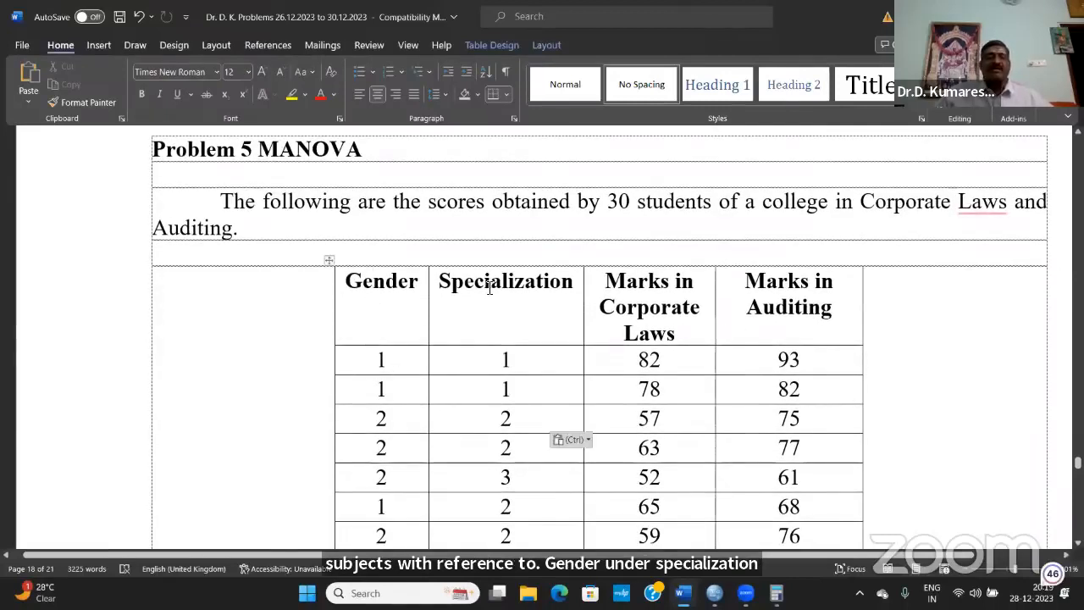
{"action": "left_click", "coordinate": [672, 296]}
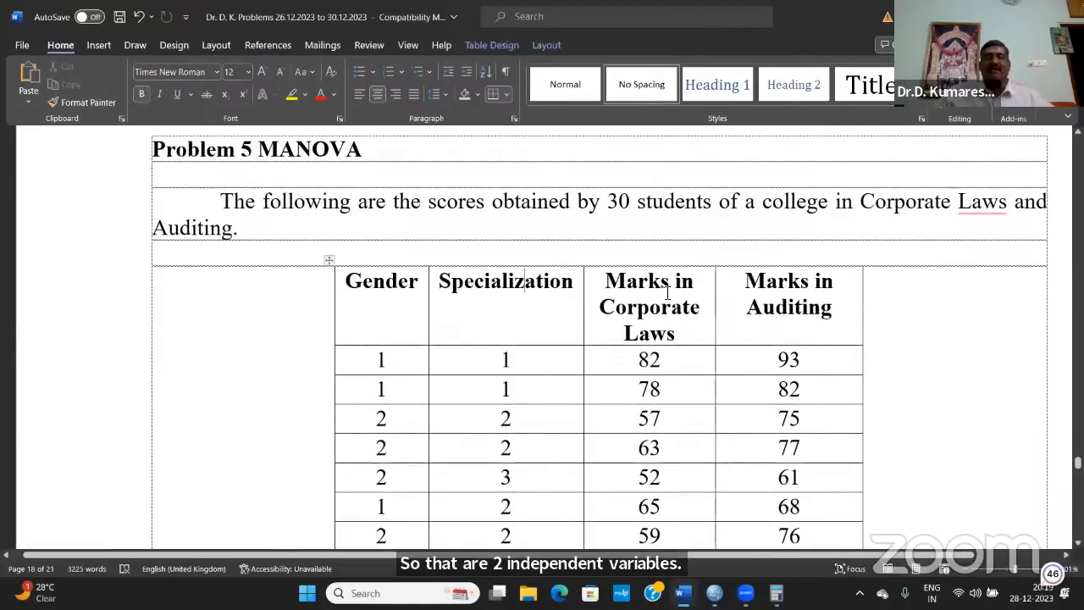
{"action": "left_click", "coordinate": [811, 286]}
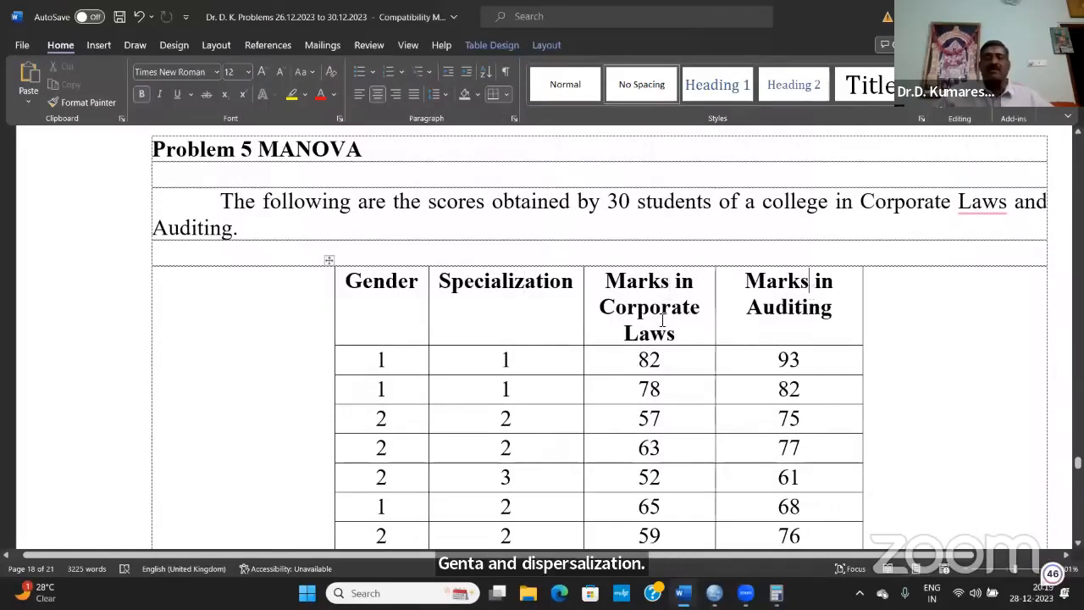
{"action": "left_click", "coordinate": [651, 309]}
{"action": "left_click", "coordinate": [790, 302]}
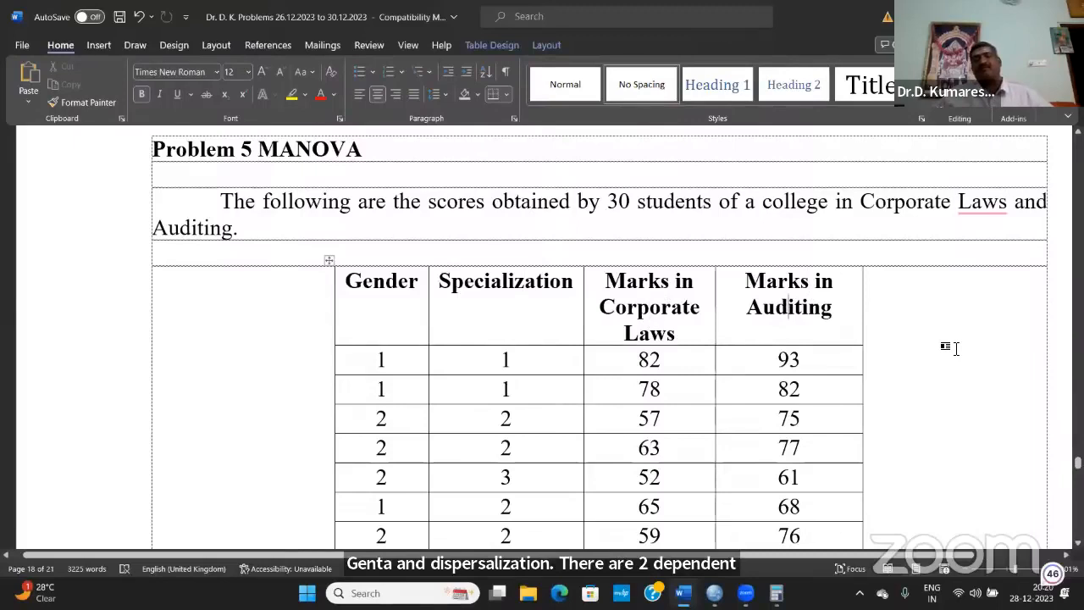
{"action": "left_click_drag", "start_coordinate": [651, 310], "coordinate": [791, 419]}
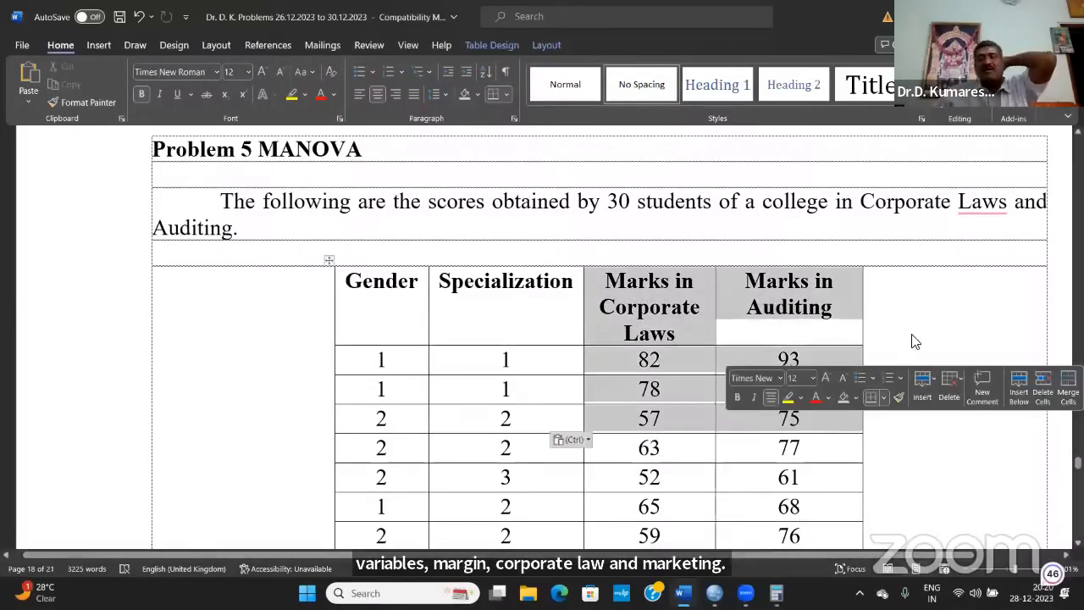
{"action": "left_click", "coordinate": [919, 329]}
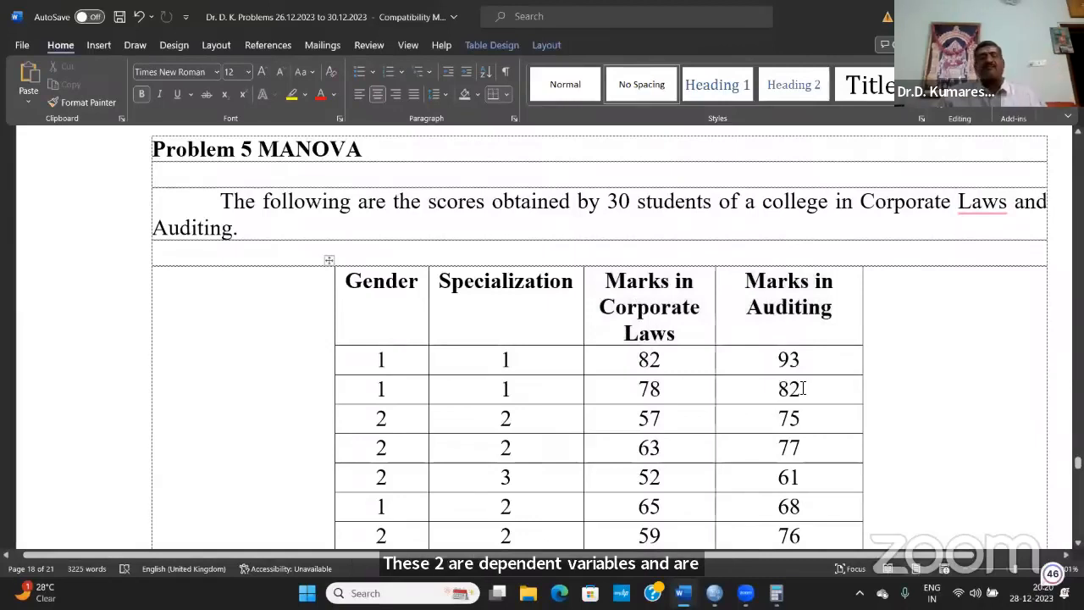
{"action": "left_click", "coordinate": [517, 316]}
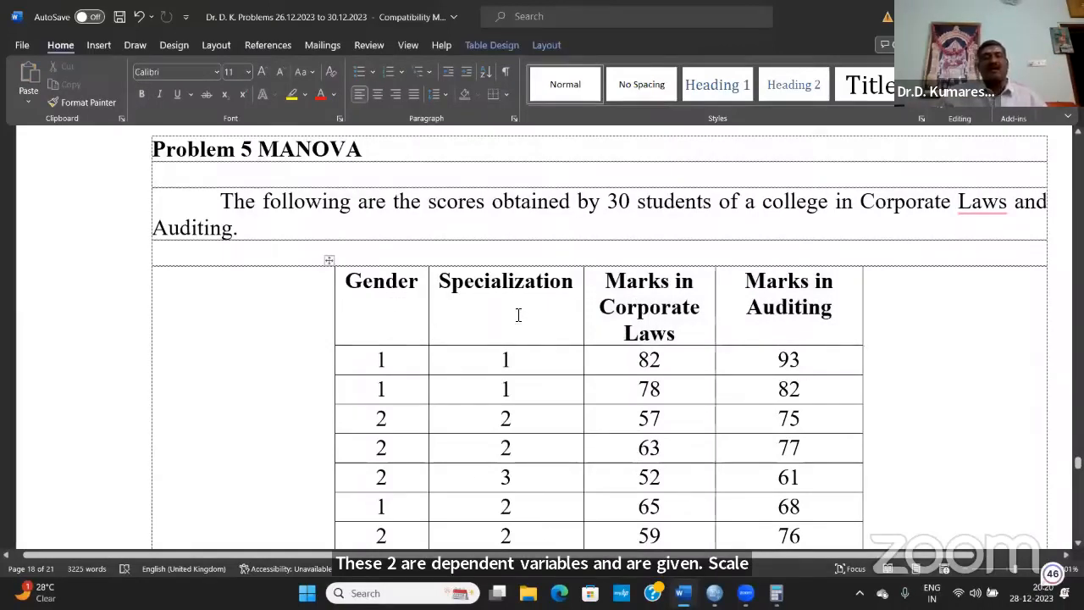
- Look through the gender and specialization codes in the Problem 5 table down to the closing question
{"action": "scroll", "coordinate": [516, 316], "scroll_direction": "down", "scroll_amount": 2}
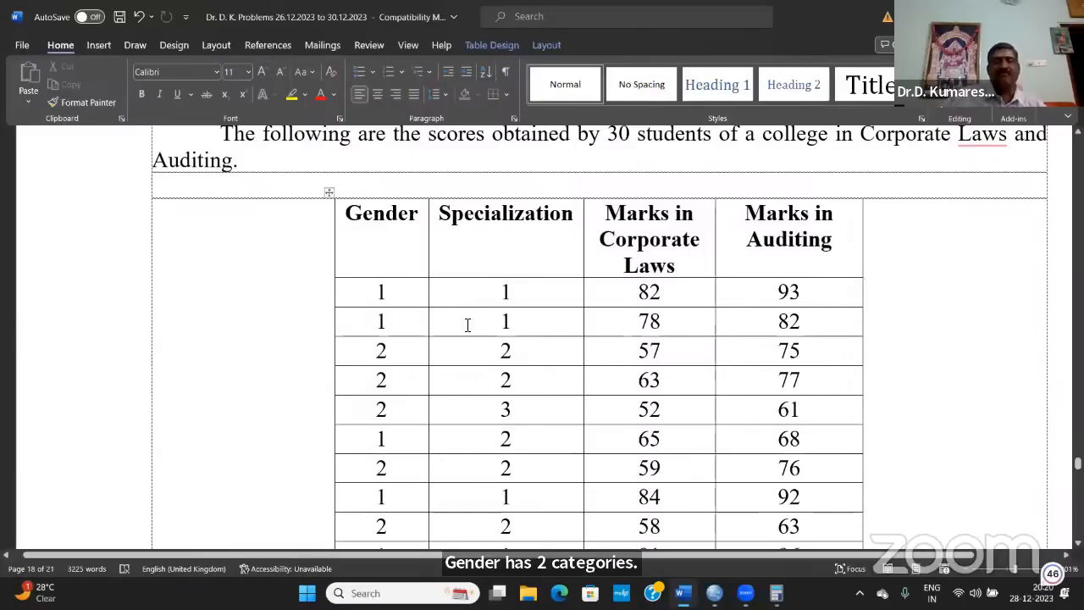
{"action": "scroll", "coordinate": [480, 403], "scroll_direction": "down", "scroll_amount": 6}
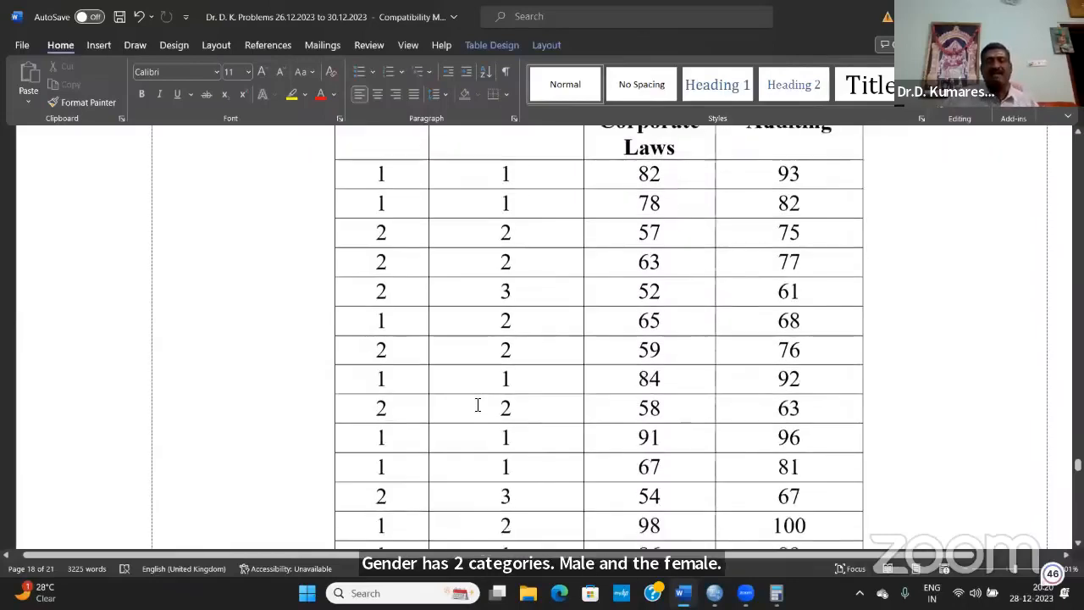
{"action": "scroll", "coordinate": [480, 403], "scroll_direction": "down", "scroll_amount": 6}
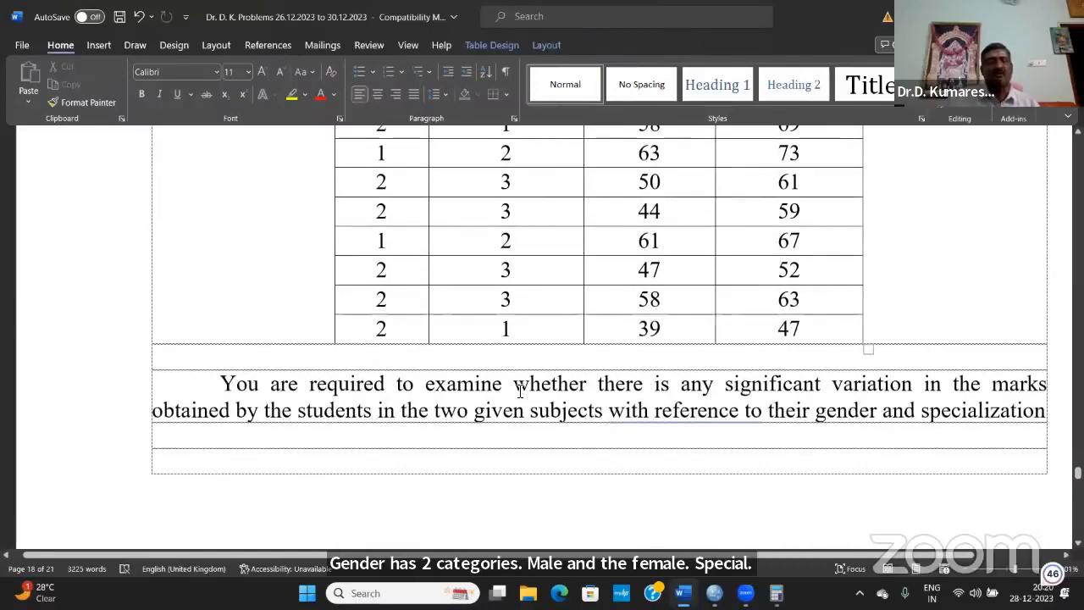
{"action": "scroll", "coordinate": [518, 386], "scroll_direction": "up", "scroll_amount": 3}
{"action": "scroll", "coordinate": [520, 385], "scroll_direction": "down", "scroll_amount": 9}
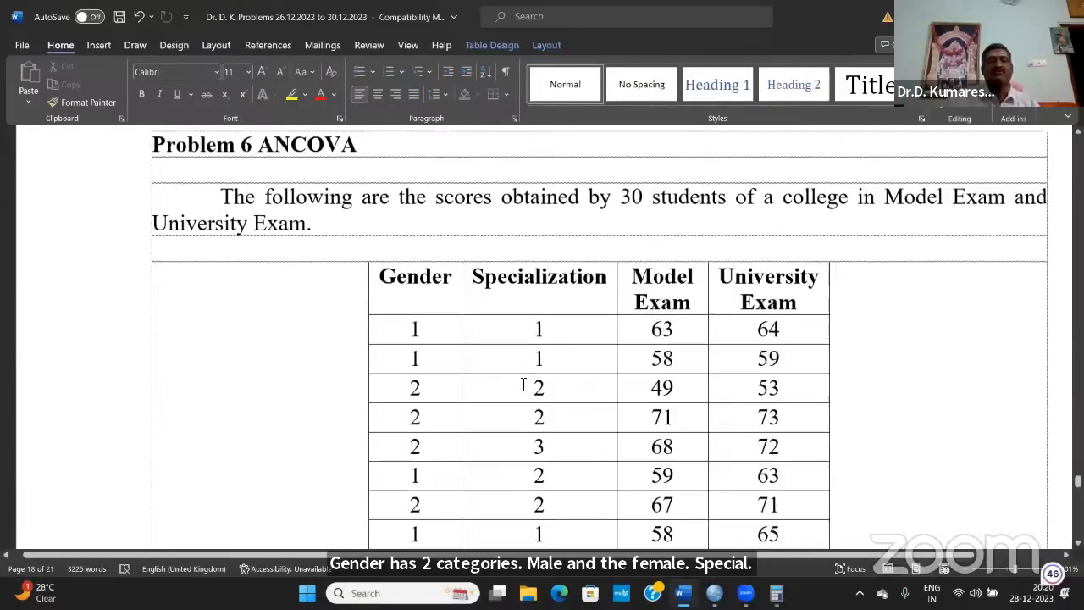
{"action": "scroll", "coordinate": [523, 385], "scroll_direction": "up", "scroll_amount": 6}
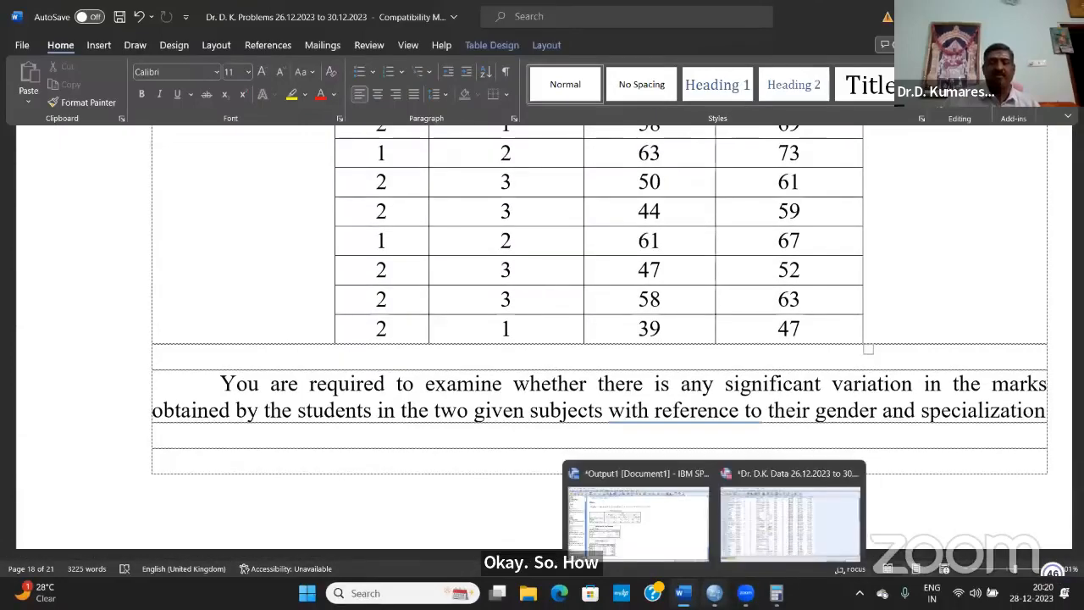
- Switch to the SPSS Data Editor and check the value labels defined for the Specialization variable
{"action": "left_click", "coordinate": [714, 592]}
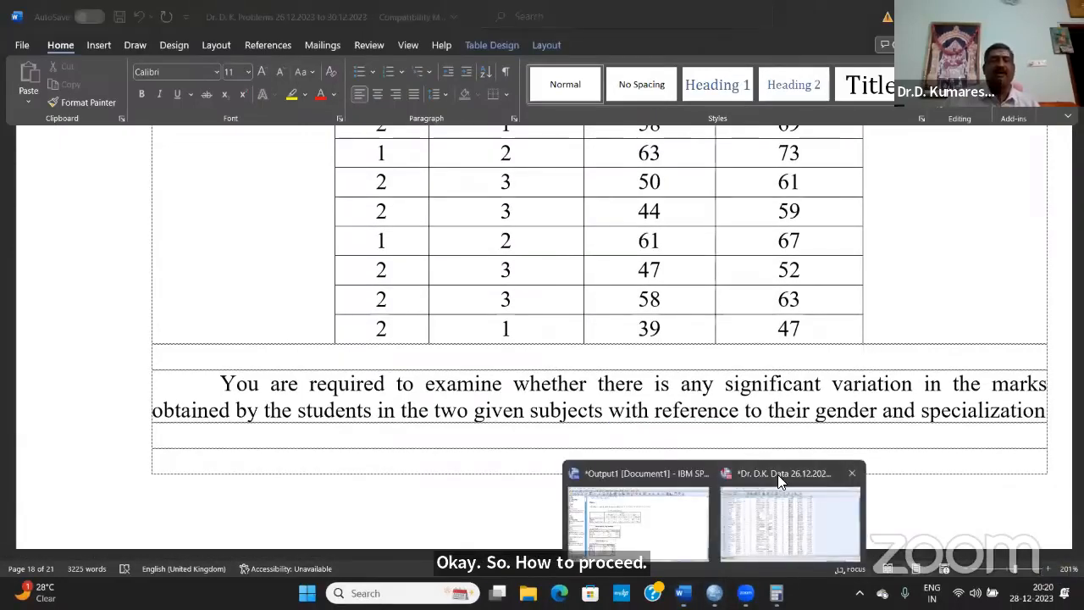
{"action": "left_click", "coordinate": [781, 480]}
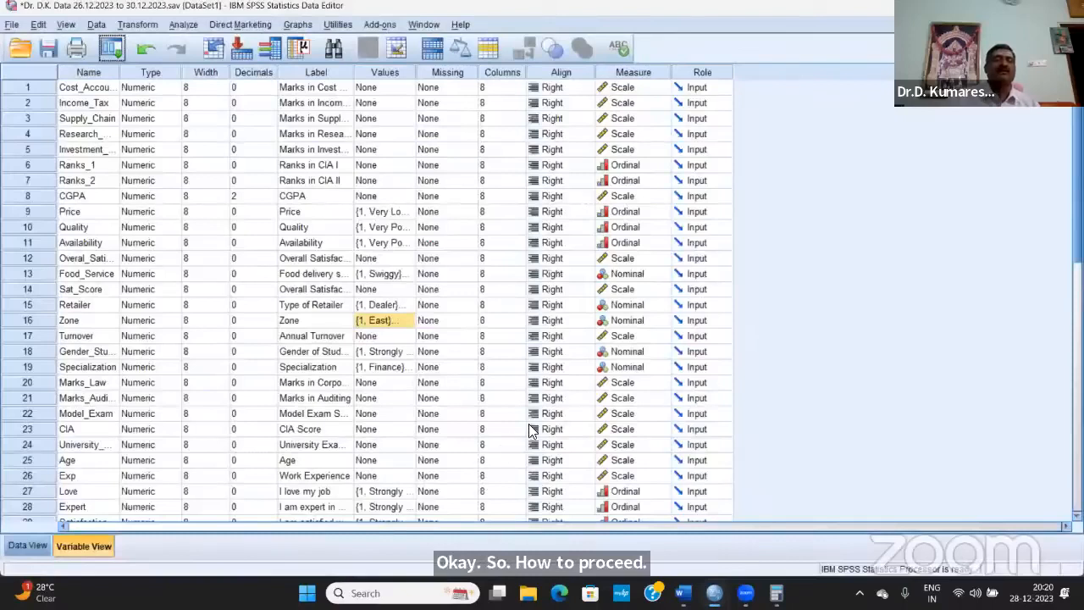
{"action": "double_click", "coordinate": [403, 366]}
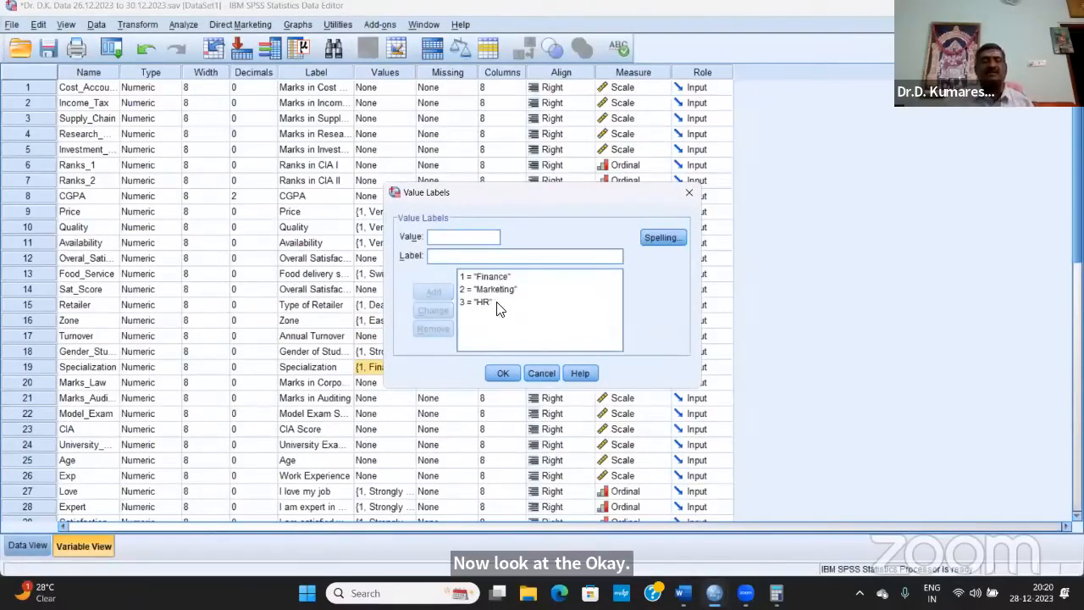
{"action": "left_click", "coordinate": [515, 374]}
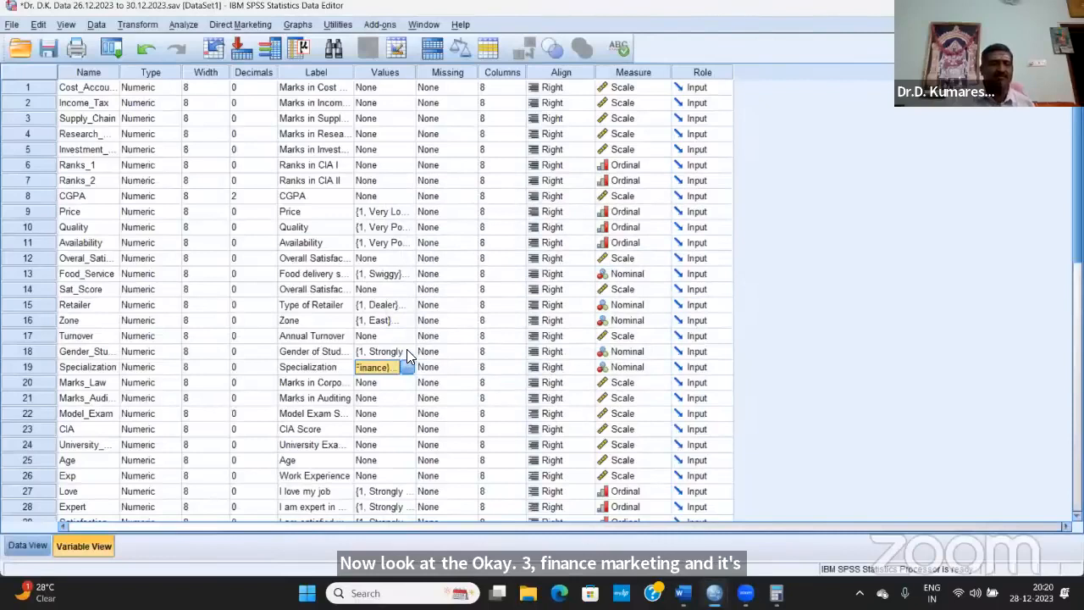
- Remove the Strongly Agree, Agree and Neutral value labels (5, 4 and 3) from the student gender variable
{"action": "left_click", "coordinate": [406, 351]}
{"action": "left_click", "coordinate": [407, 350]}
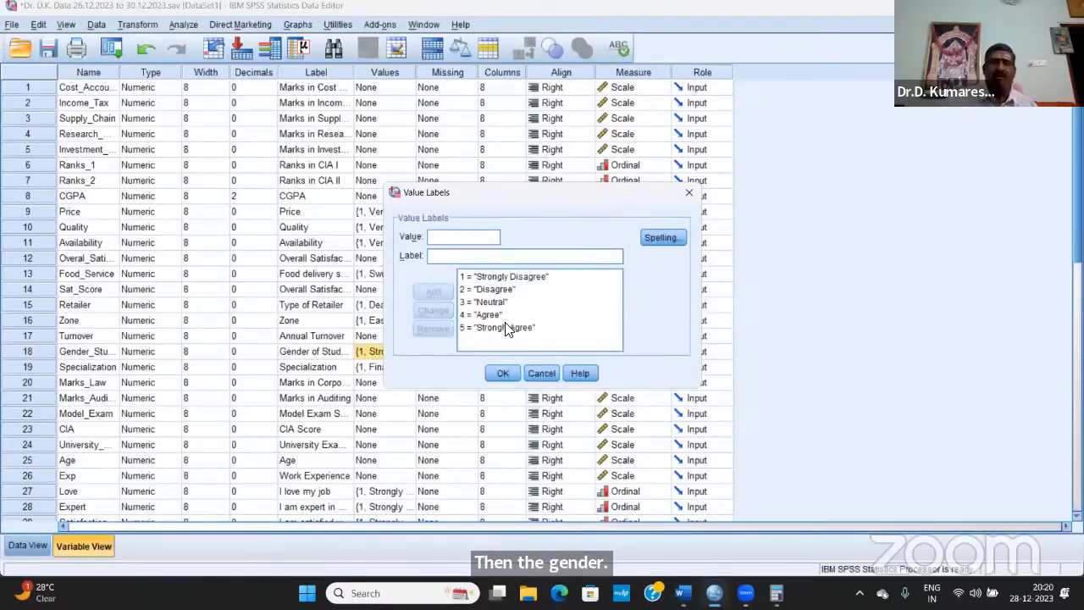
{"action": "left_click", "coordinate": [508, 328]}
{"action": "left_click", "coordinate": [508, 327]}
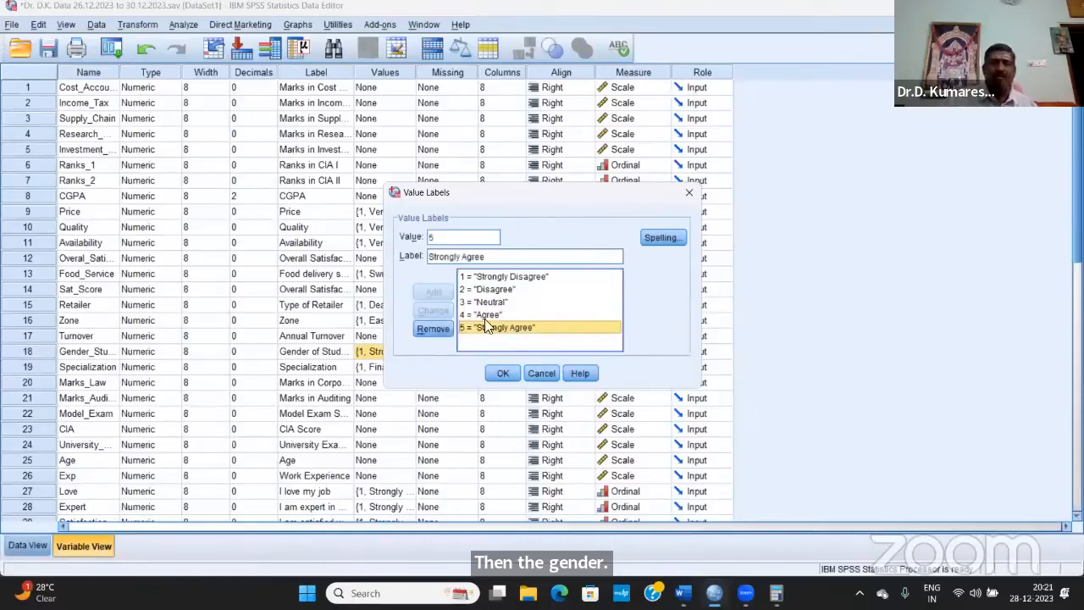
{"action": "left_click", "coordinate": [433, 330]}
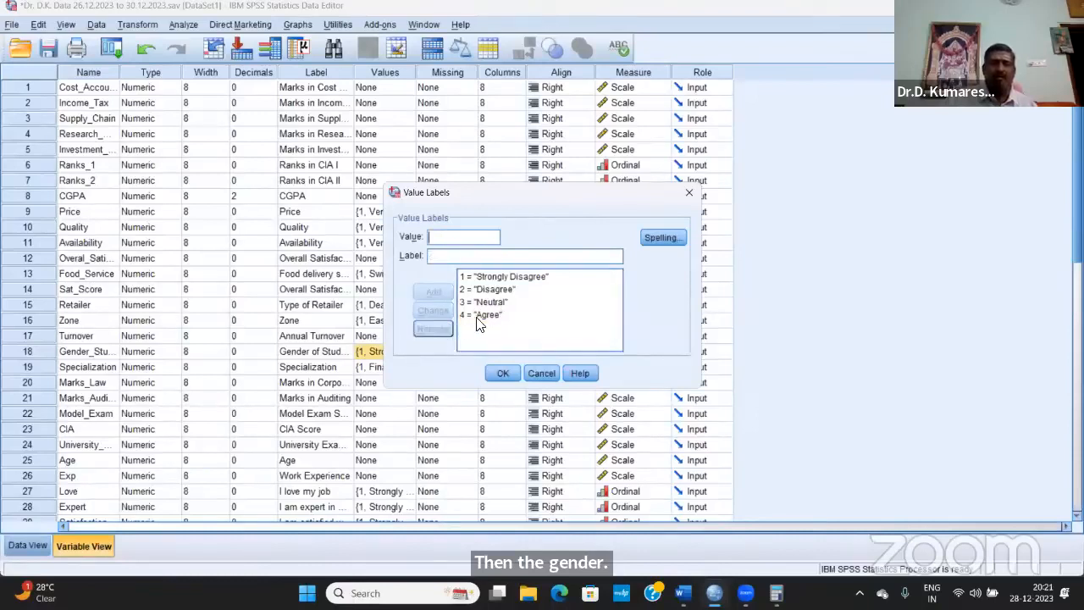
{"action": "left_click", "coordinate": [432, 329]}
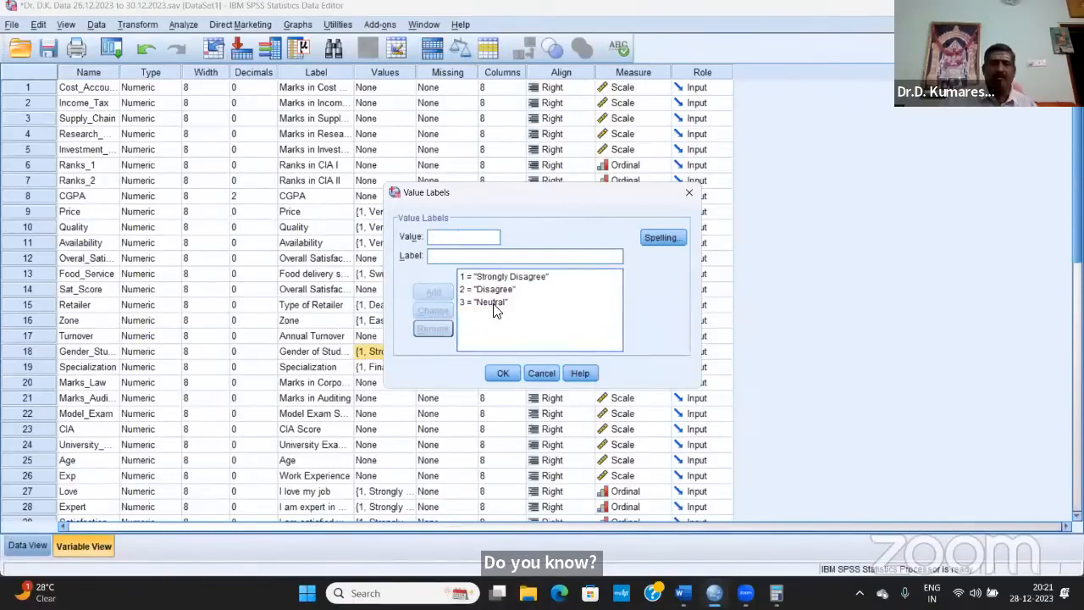
{"action": "left_click", "coordinate": [496, 303]}
{"action": "left_click", "coordinate": [429, 330]}
- Change the student gender variable's label for value 1 to "Male"
{"action": "left_click", "coordinate": [510, 276]}
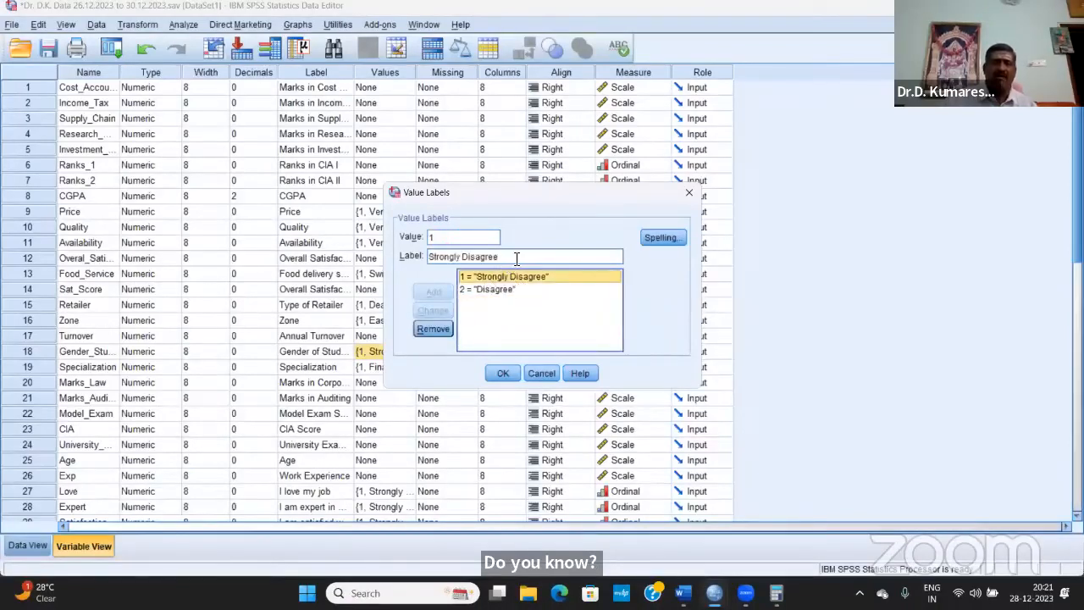
{"action": "left_click", "coordinate": [515, 257]}
{"action": "key", "text": "BackSpace"}
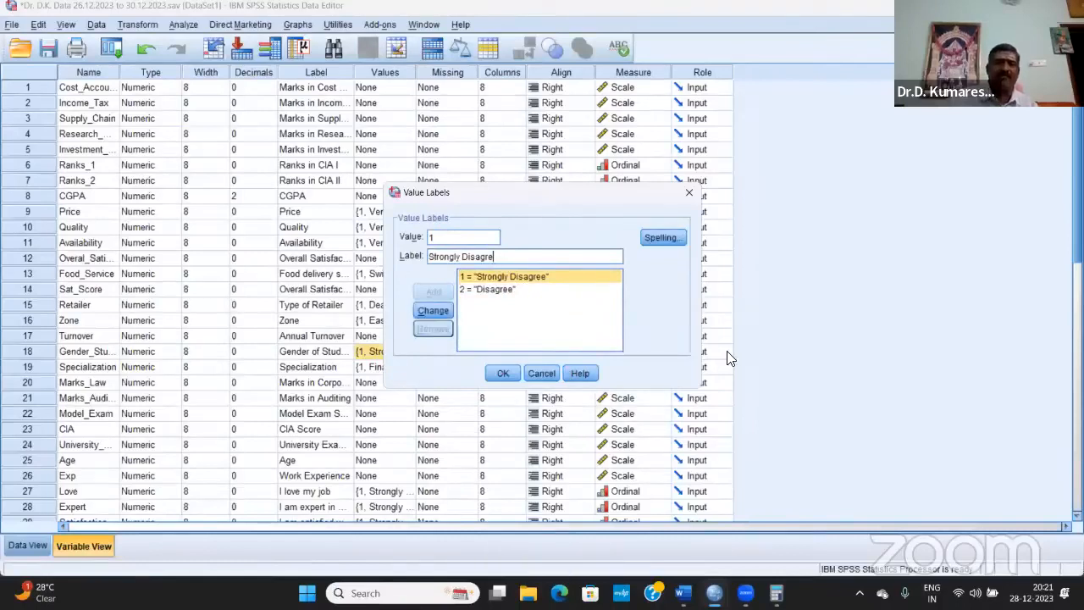
{"action": "key", "text": "BackSpace"}
{"action": "key", "text": "BackSpace"}
{"action": "key", "text": "BackSpace"}
{"action": "key", "text": "BackSpace"}
{"action": "key", "text": "BackSpace"}
{"action": "key", "text": "BackSpace"}
{"action": "key", "text": "BackSpace"}
{"action": "key", "text": "BackSpace"}
{"action": "key", "text": "BackSpace"}
{"action": "key", "text": "BackSpace"}
{"action": "key", "text": "BackSpace"}
{"action": "key", "text": "BackSpace"}
{"action": "key", "text": "BackSpace"}
{"action": "key", "text": "BackSpace"}
{"action": "key", "text": "BackSpace"}
{"action": "key", "text": "BackSpace"}
{"action": "type", "text": "Male"}
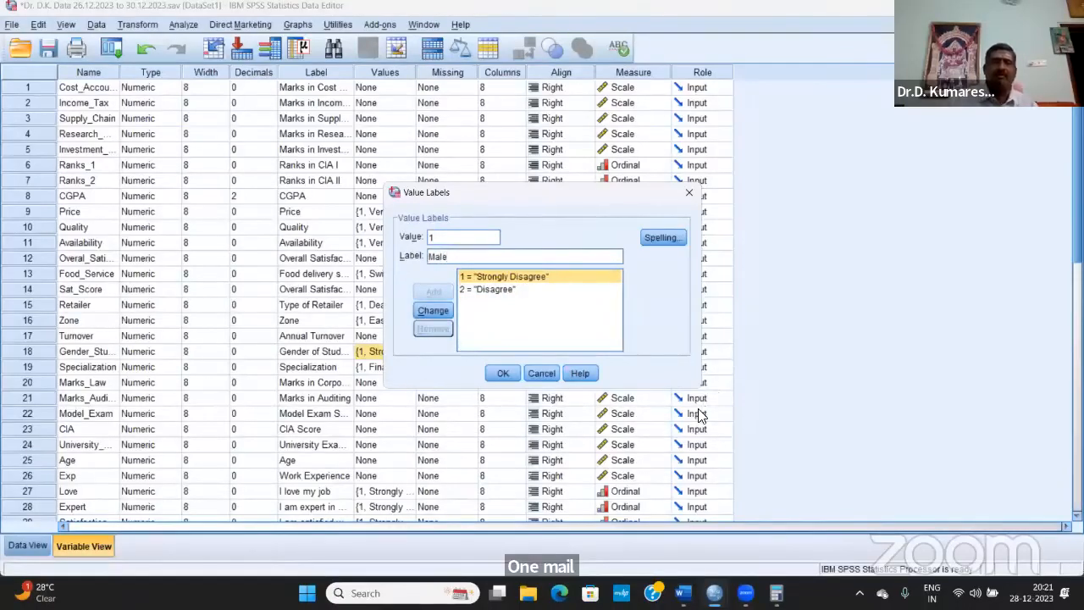
{"action": "left_click", "coordinate": [432, 311]}
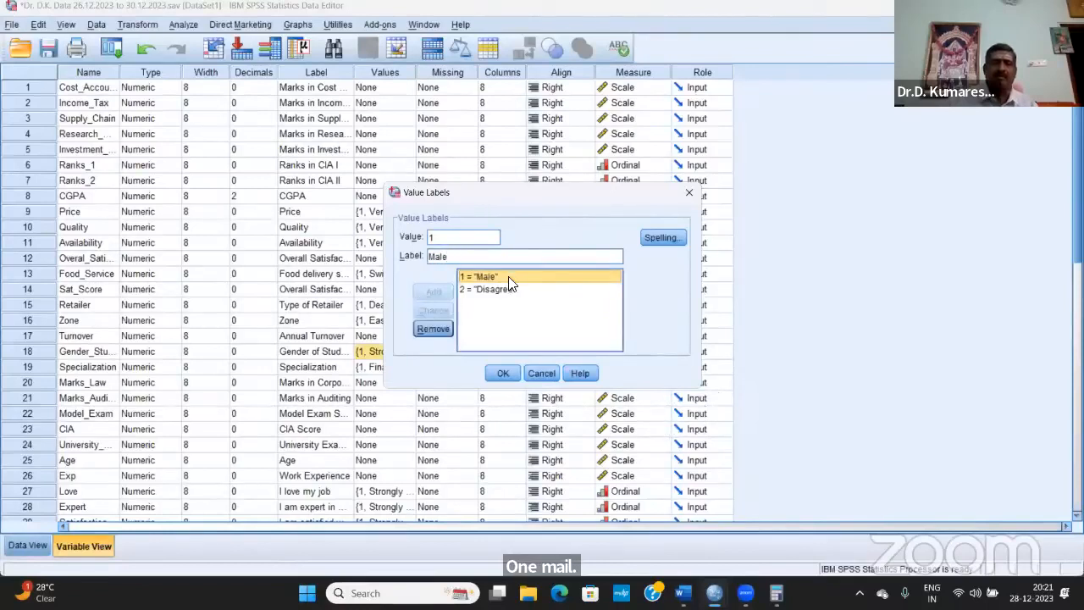
- Change the student gender variable's label for value 2 to "Female" and apply the value labels
{"action": "left_click", "coordinate": [499, 289]}
{"action": "left_click", "coordinate": [483, 259]}
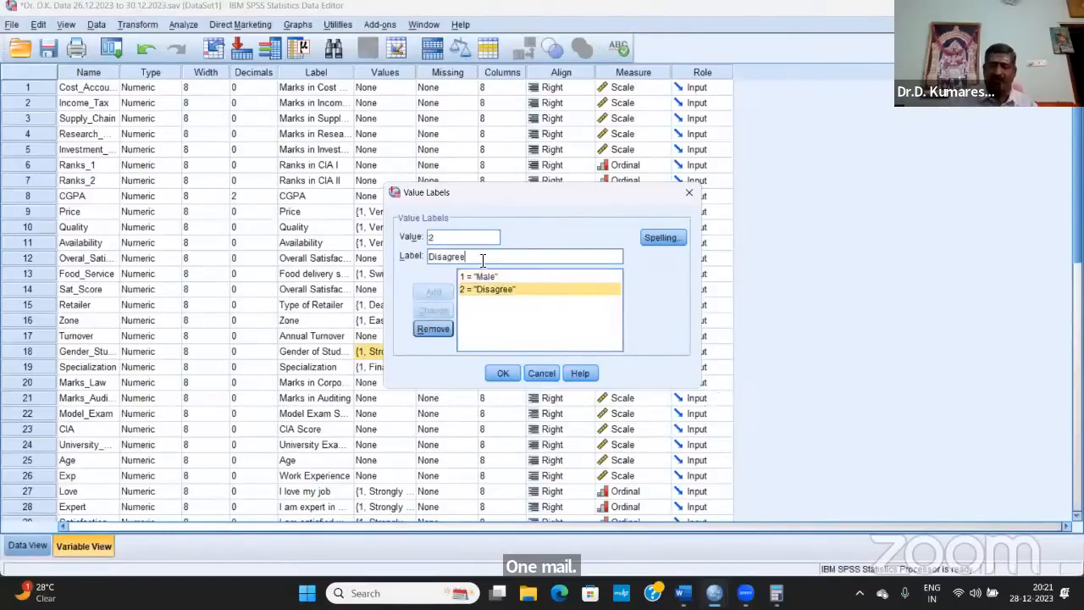
{"action": "key", "text": "BackSpace"}
{"action": "key", "text": "BackSpace"}
{"action": "key", "text": "BackSpace"}
{"action": "key", "text": "BackSpace"}
{"action": "key", "text": "BackSpace"}
{"action": "key", "text": "BackSpace"}
{"action": "key", "text": "BackSpace"}
{"action": "key", "text": "BackSpace"}
{"action": "type", "text": "Female"}
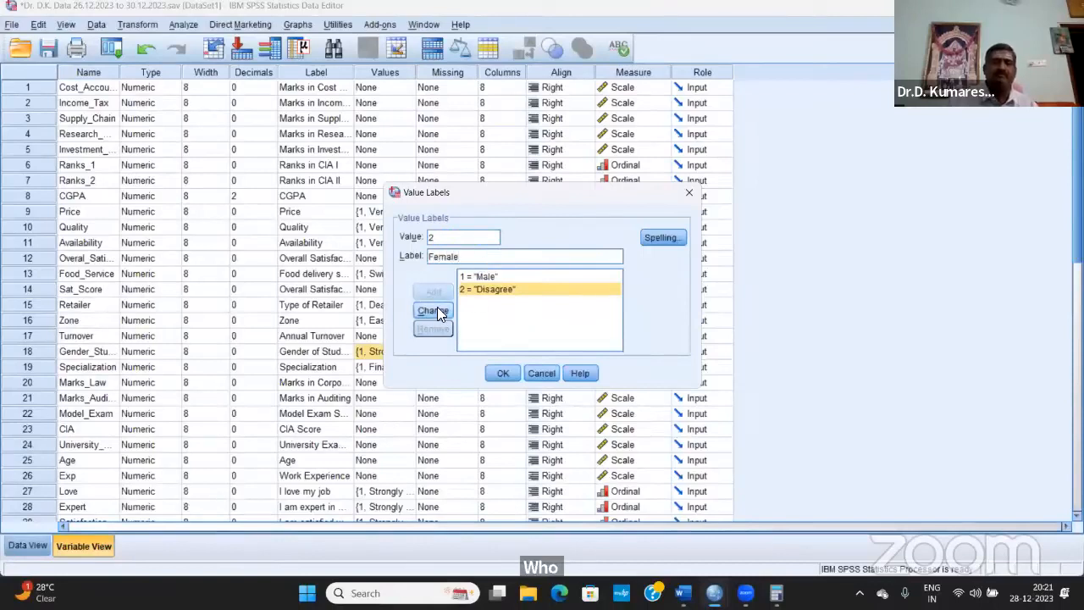
{"action": "left_click", "coordinate": [436, 311]}
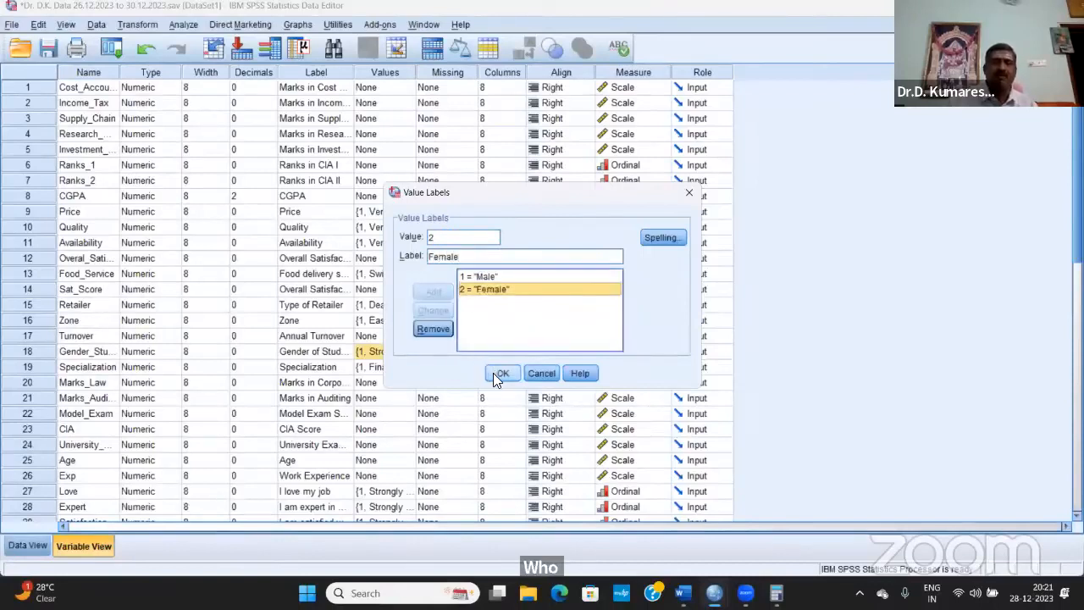
{"action": "left_click", "coordinate": [495, 372]}
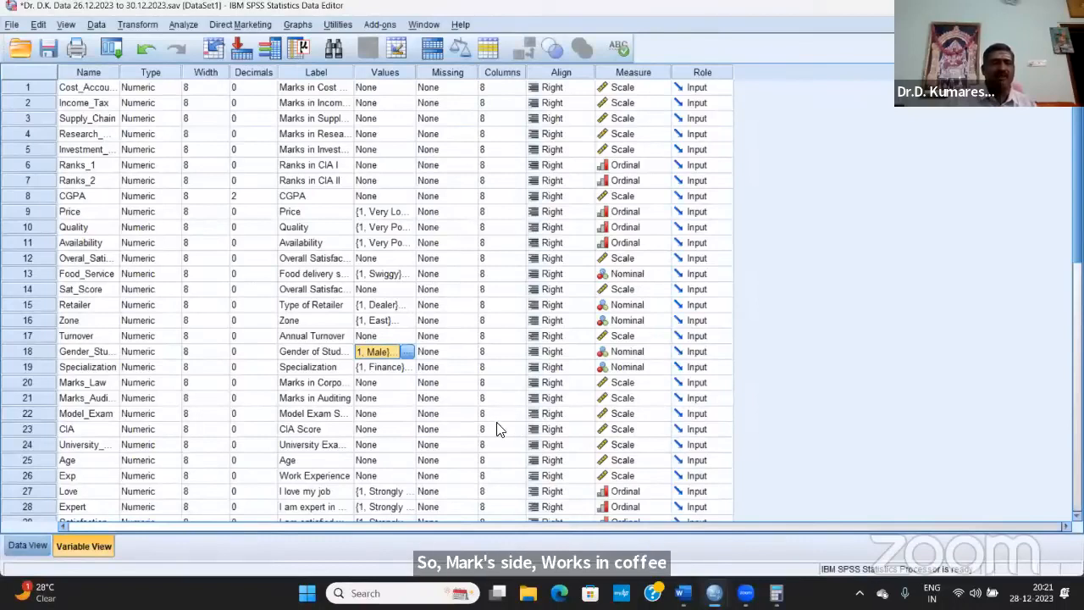
- Open the setup for a Multivariate General Linear Model analysis
{"action": "left_click", "coordinate": [185, 24]}
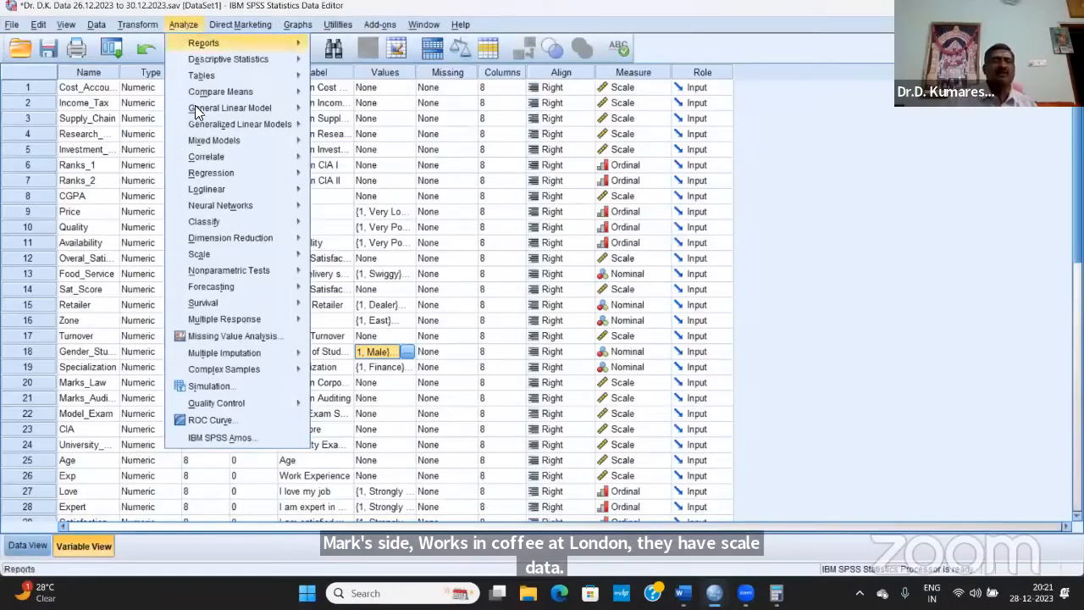
{"action": "mouse_move", "coordinate": [215, 110]}
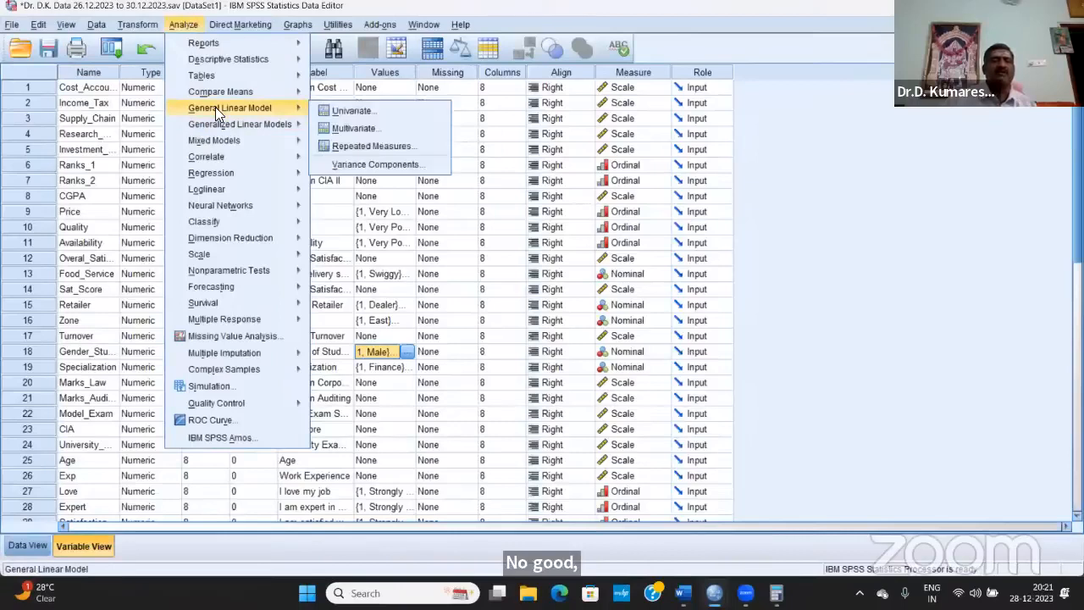
{"action": "left_click", "coordinate": [384, 128]}
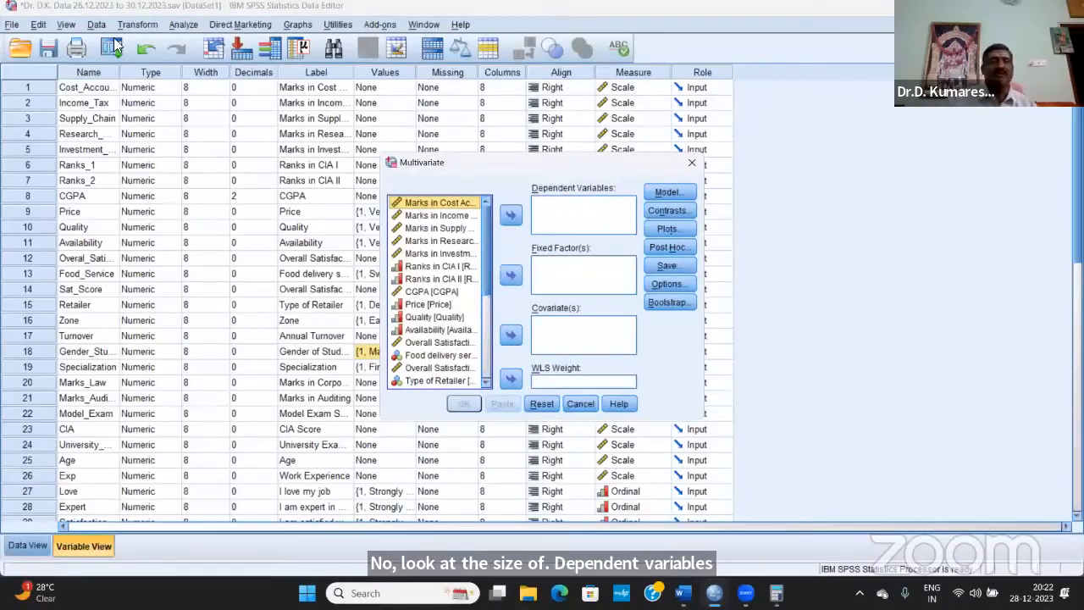
- Compare a reset Univariate General Linear Model setup side by side with the Multivariate setup, and close the Univariate one without running it
{"action": "left_click", "coordinate": [192, 26]}
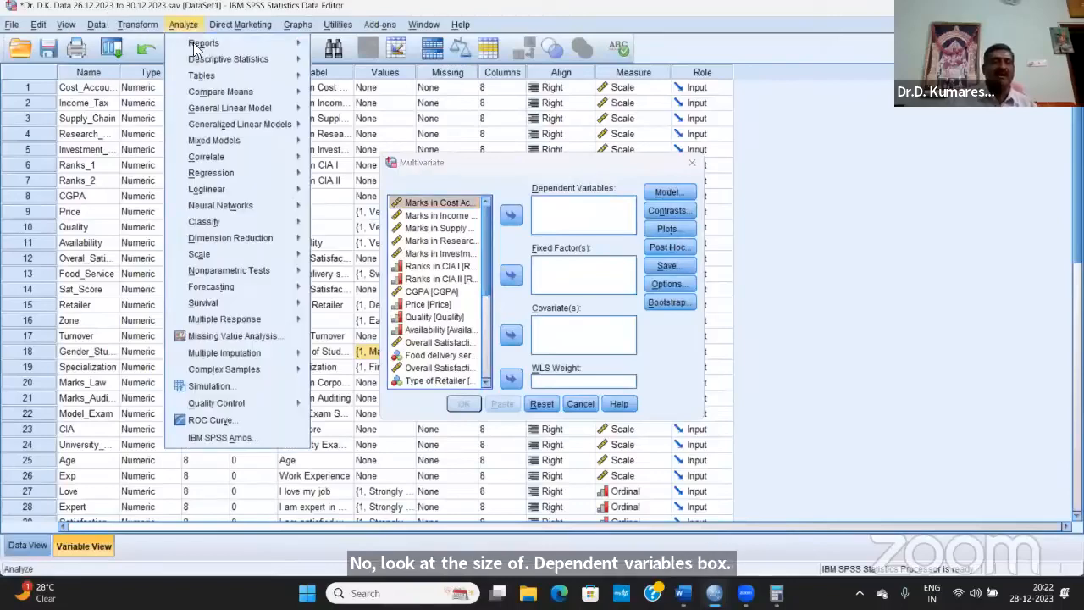
{"action": "mouse_move", "coordinate": [225, 107]}
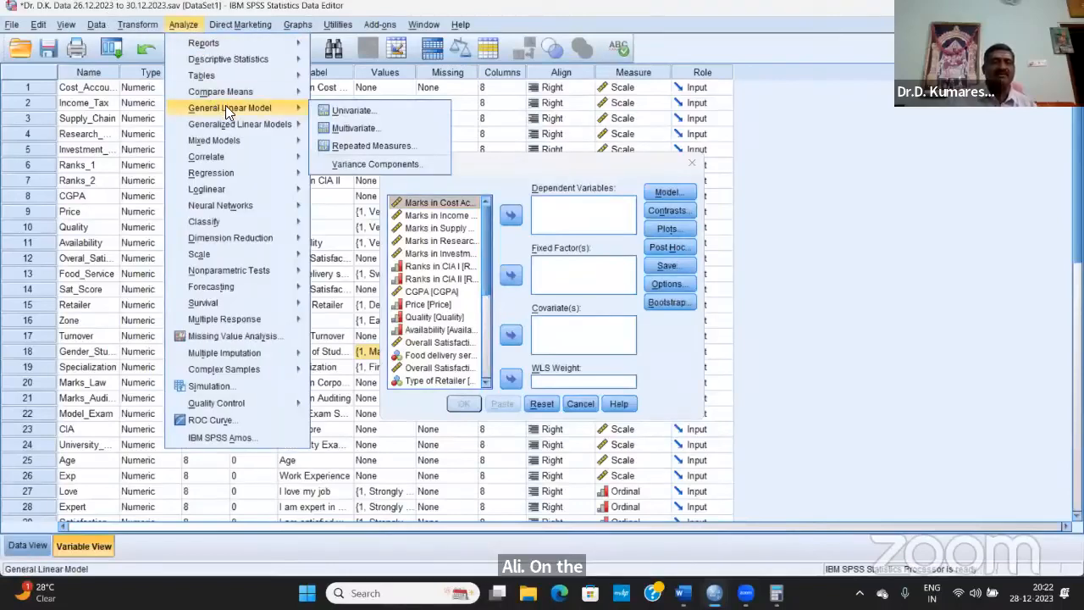
{"action": "left_click", "coordinate": [361, 110]}
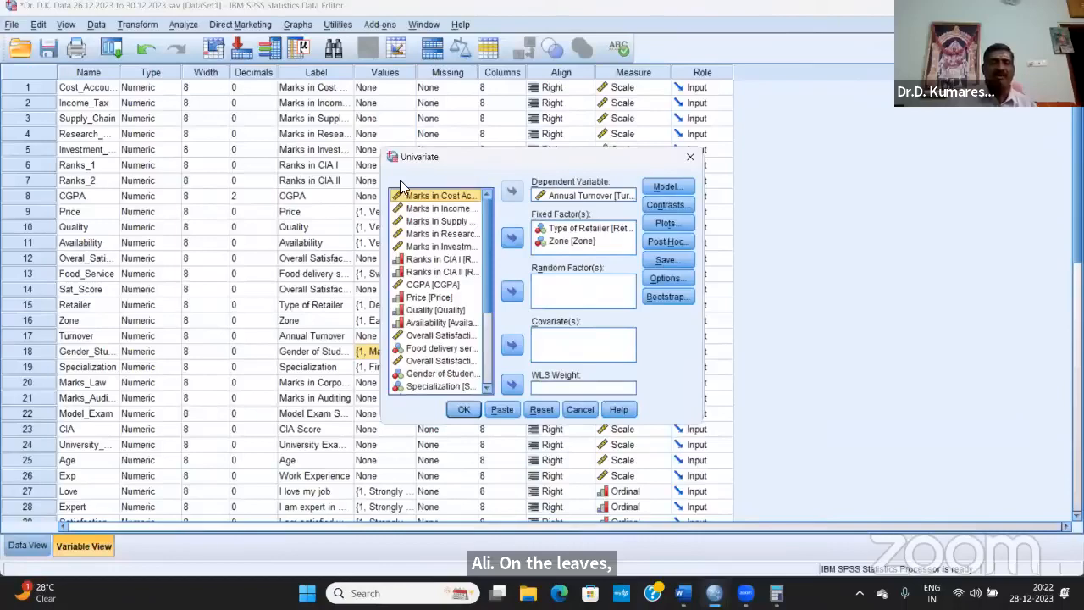
{"action": "left_click_drag", "start_coordinate": [399, 157], "coordinate": [57, 139]}
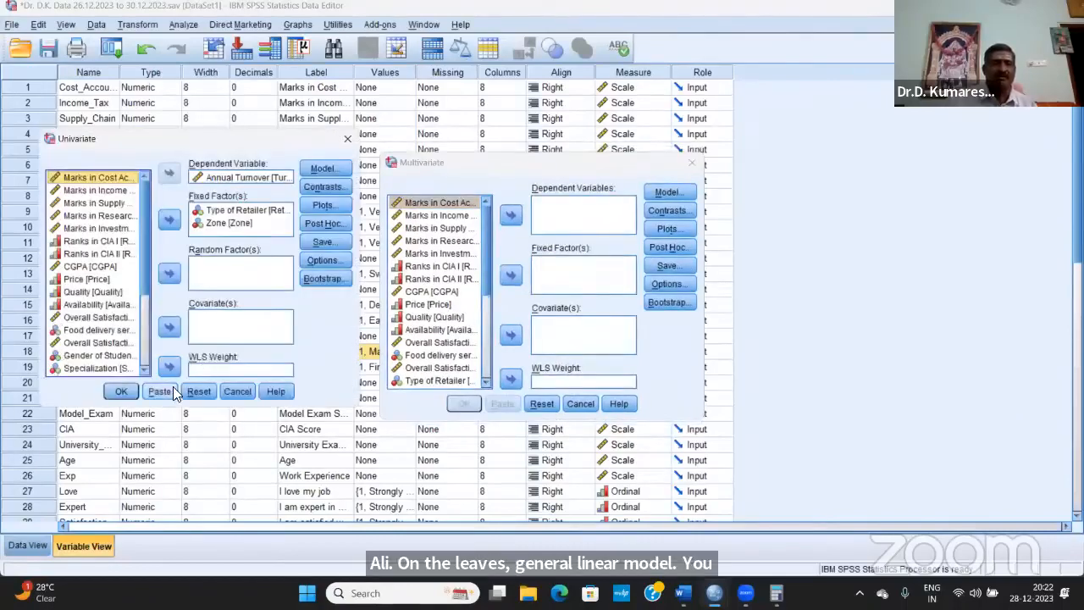
{"action": "left_click", "coordinate": [198, 391]}
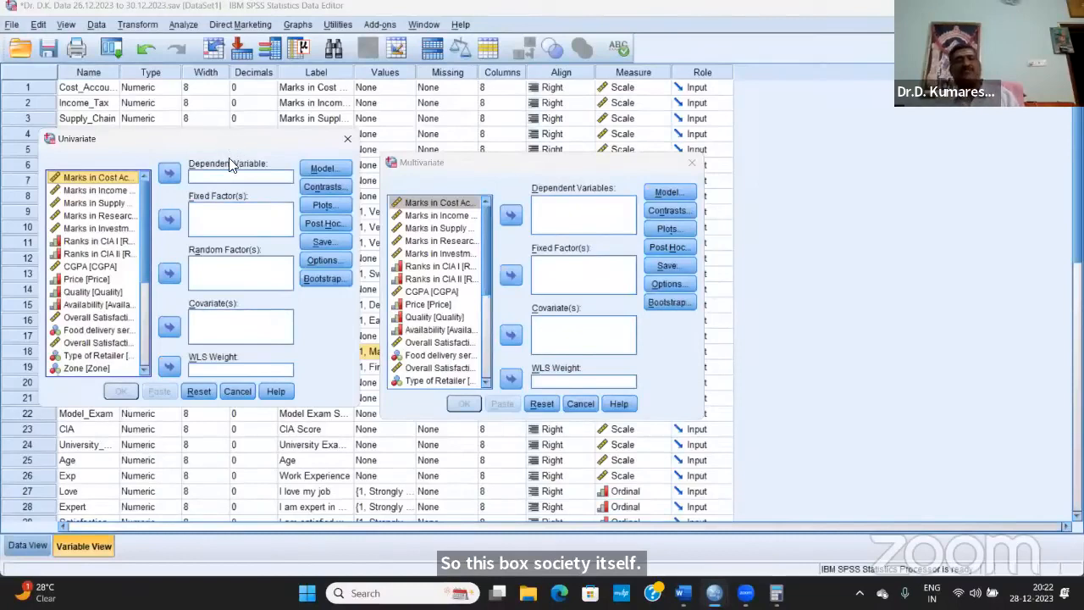
{"action": "left_click_drag", "start_coordinate": [229, 137], "coordinate": [228, 158]}
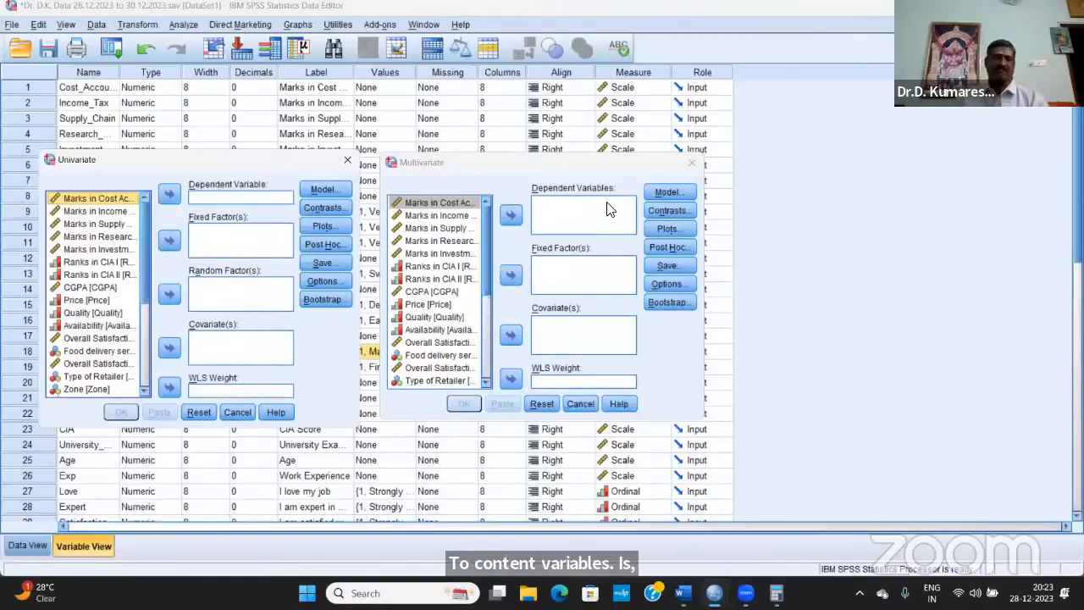
{"action": "left_click", "coordinate": [236, 412]}
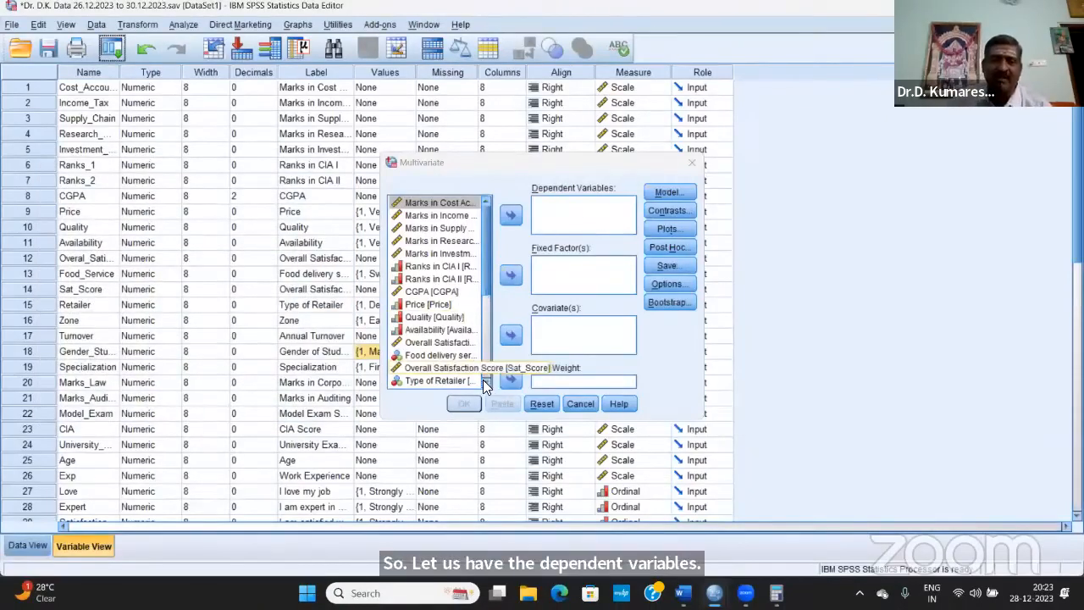
- Add Marks in Corporate Laws and Marks in Auditing as the dependent variables of the multivariate analysis
{"action": "scroll", "coordinate": [485, 384], "scroll_direction": "down", "scroll_amount": 3}
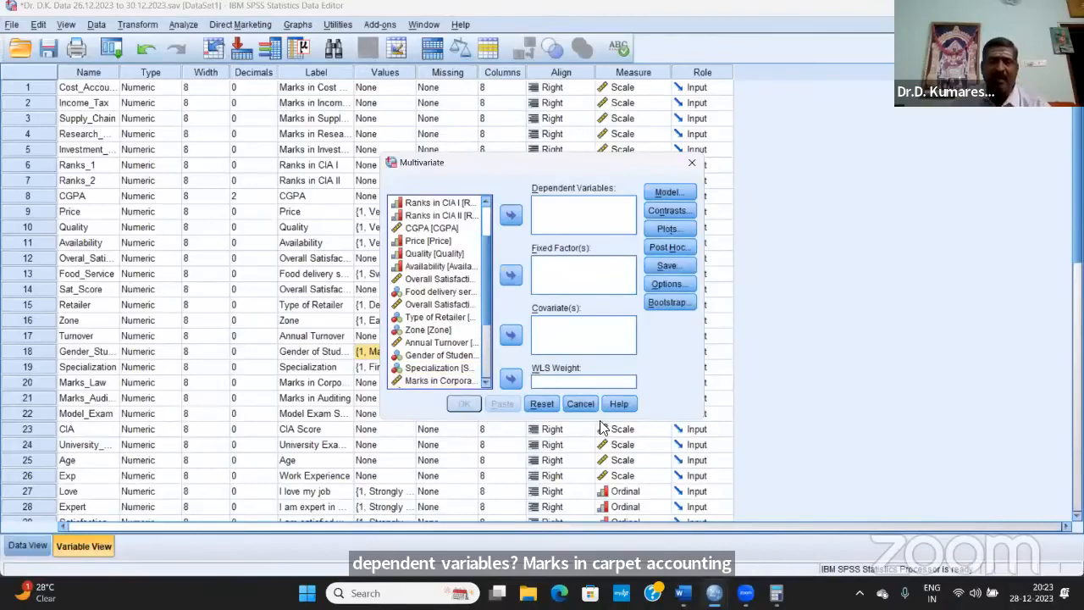
{"action": "scroll", "coordinate": [490, 379], "scroll_direction": "down", "scroll_amount": 1}
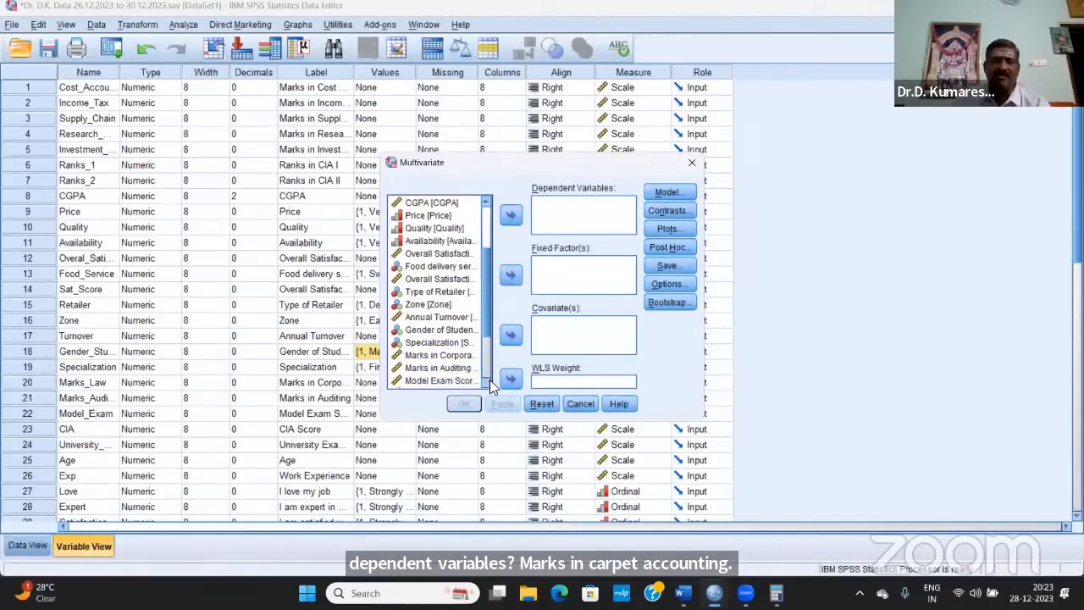
{"action": "left_click", "coordinate": [436, 354]}
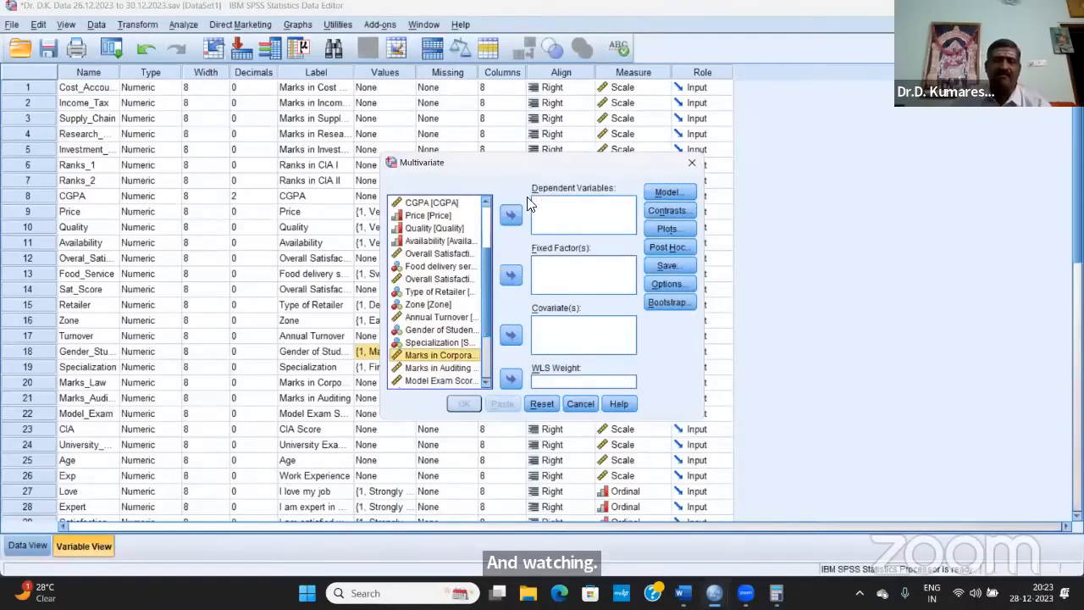
{"action": "left_click", "coordinate": [511, 215]}
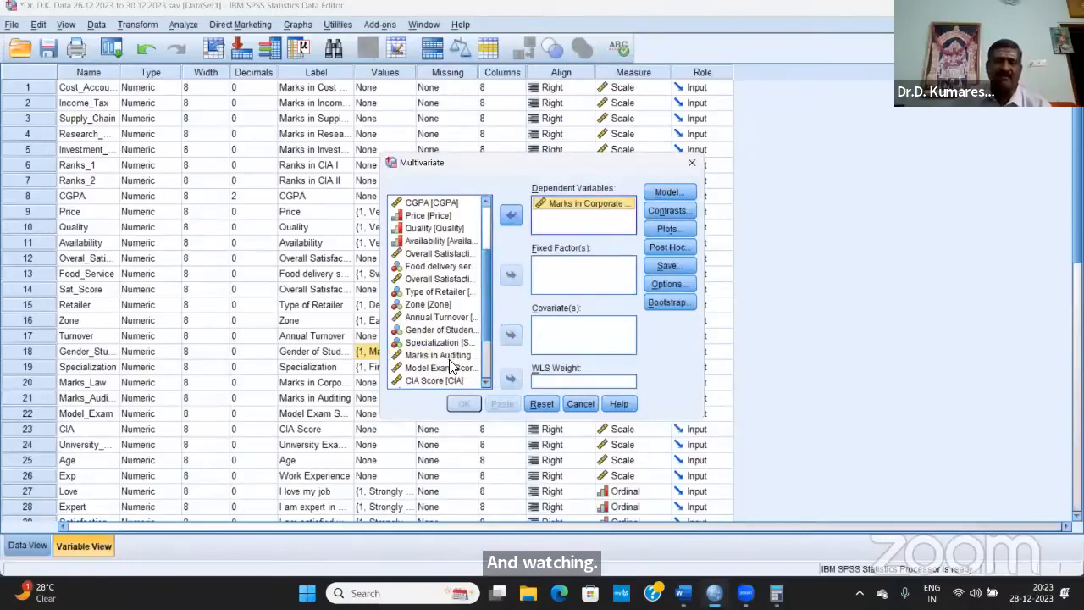
{"action": "left_click", "coordinate": [451, 355]}
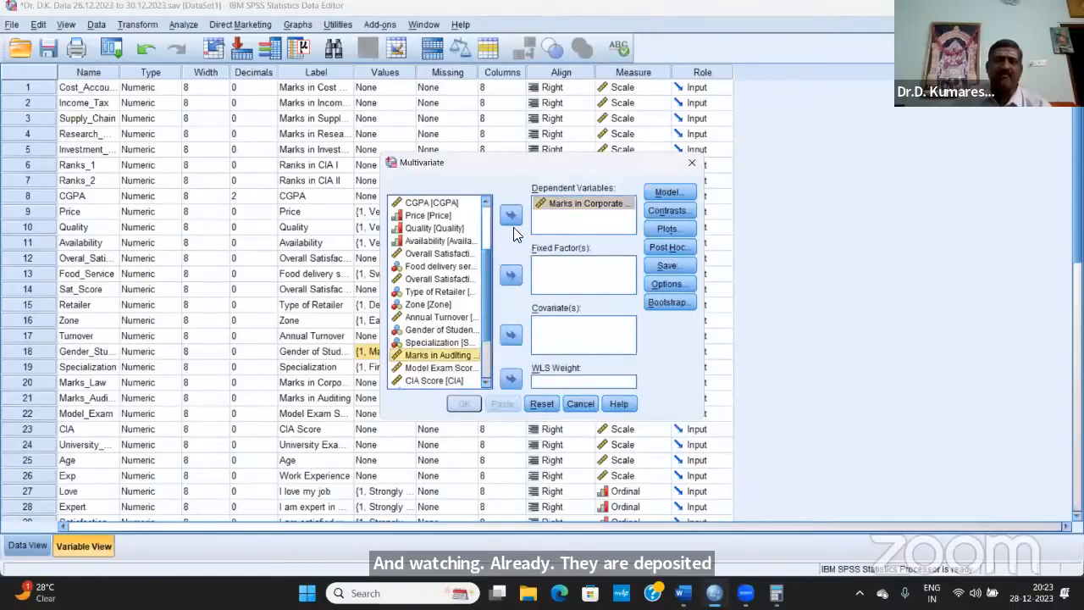
{"action": "left_click", "coordinate": [510, 215]}
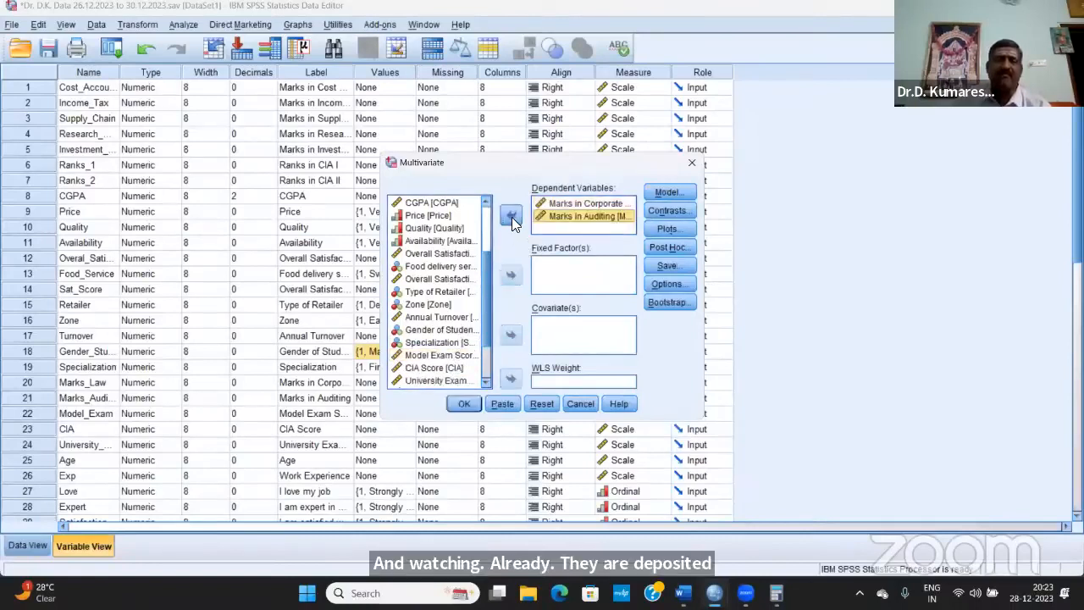
- Set Gender of Students and Specialization as the fixed factors and run the multivariate analysis
{"action": "left_click", "coordinate": [461, 330]}
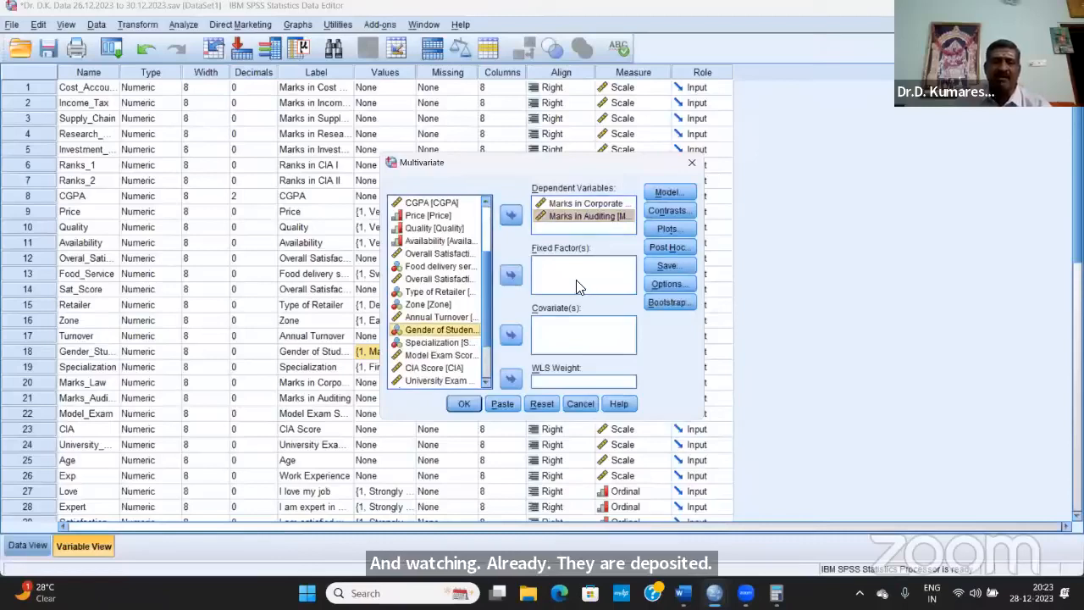
{"action": "left_click", "coordinate": [511, 275]}
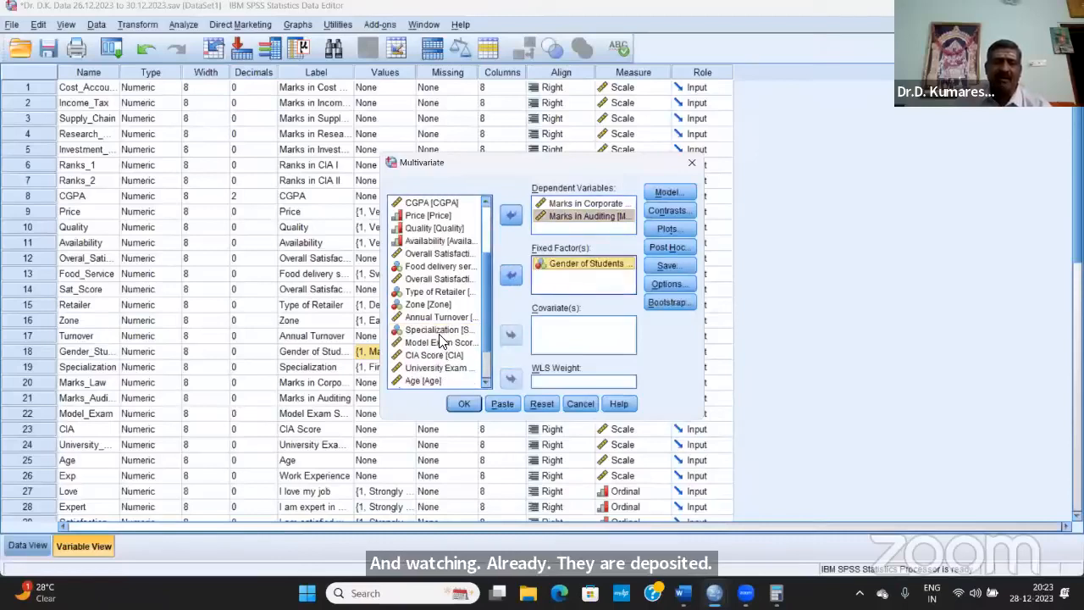
{"action": "left_click", "coordinate": [437, 330]}
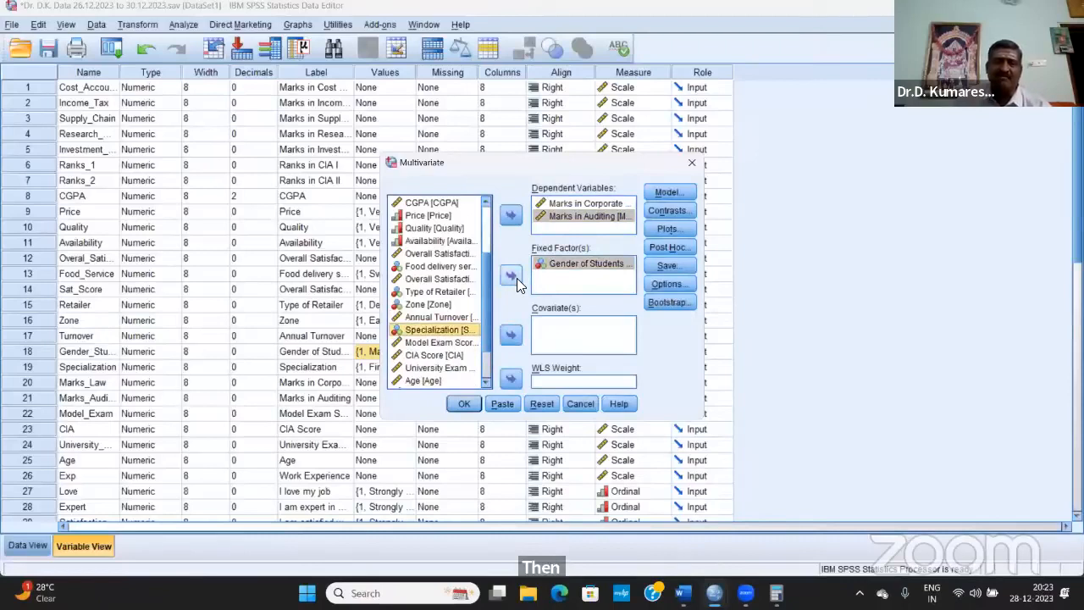
{"action": "left_click", "coordinate": [512, 277]}
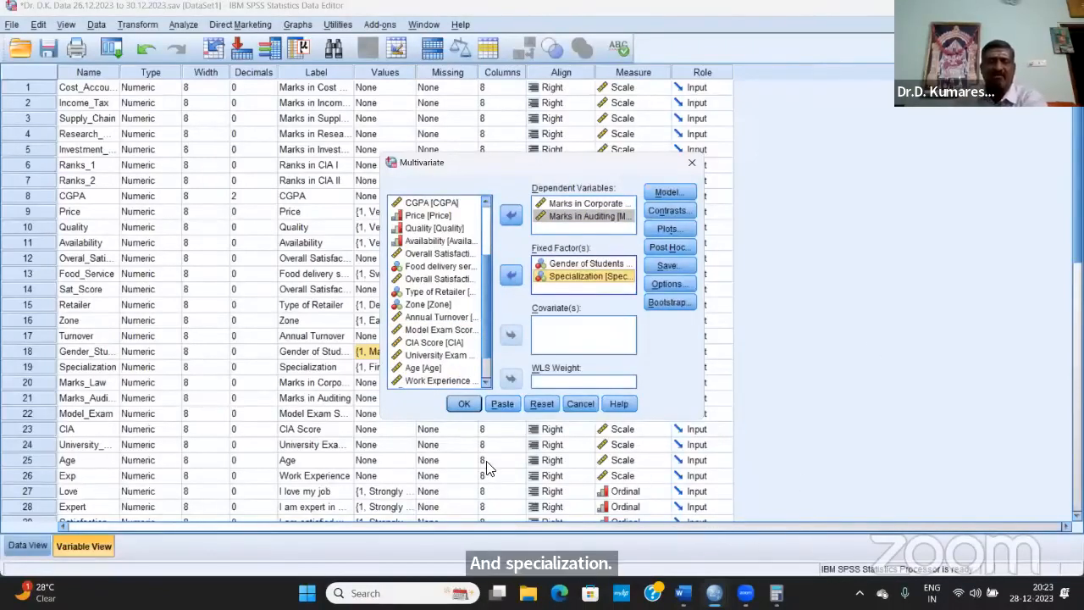
{"action": "left_click", "coordinate": [462, 404]}
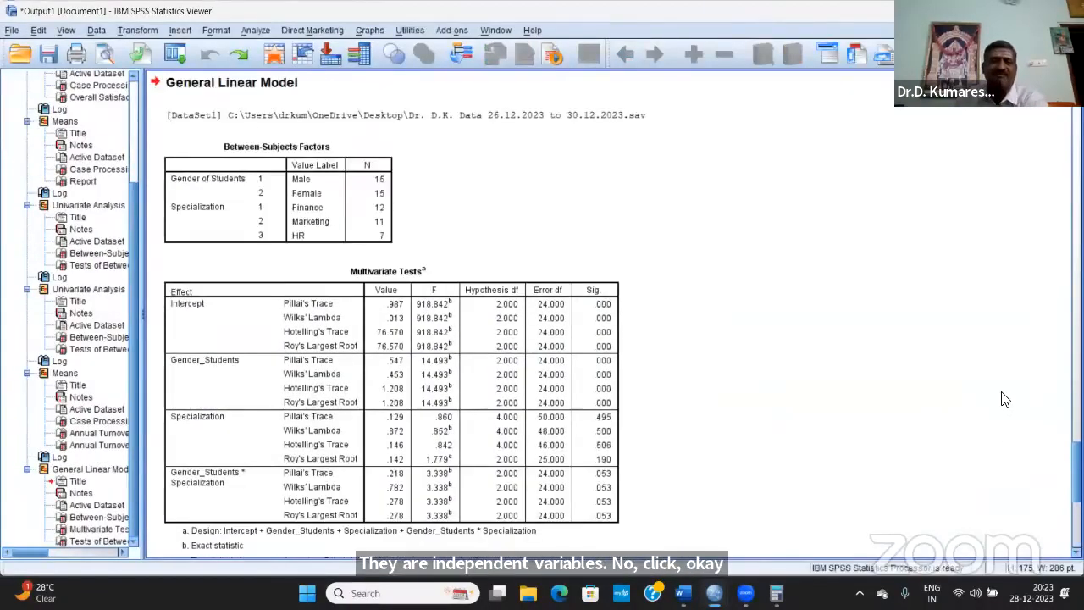
- Look through the General Linear Model output tables and examine the group sizes in the Between-Subjects Factors table
{"action": "scroll", "coordinate": [634, 285], "scroll_direction": "down", "scroll_amount": 5}
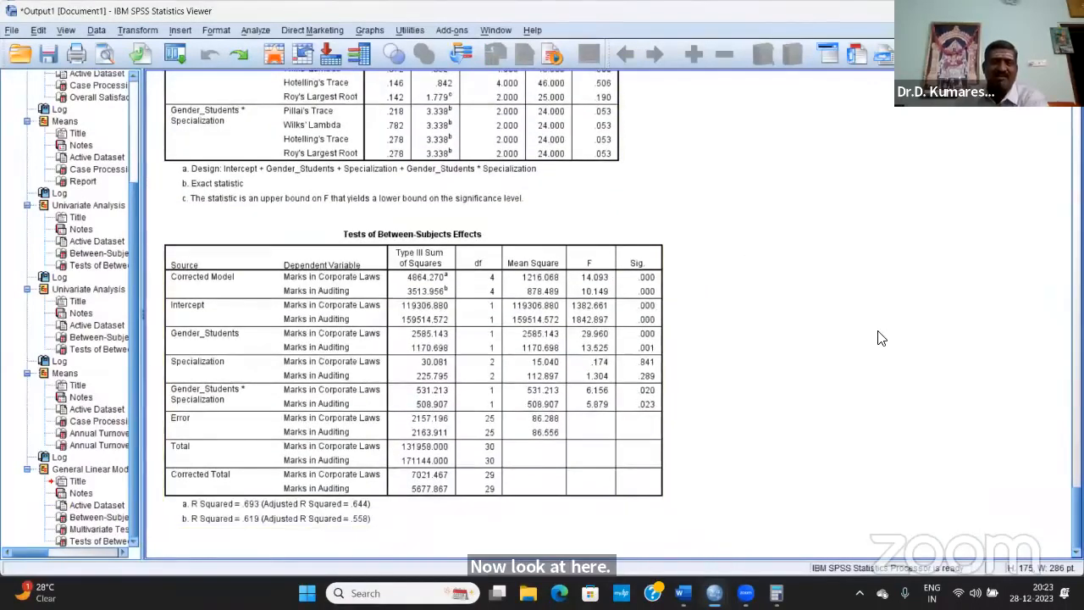
{"action": "scroll", "coordinate": [879, 338], "scroll_direction": "up", "scroll_amount": 3}
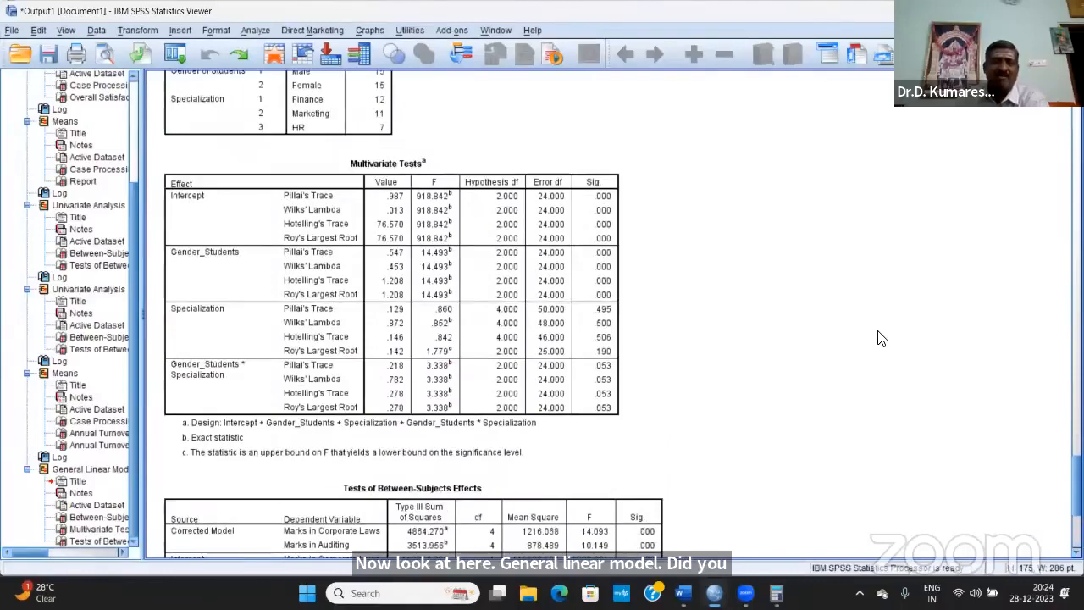
{"action": "scroll", "coordinate": [876, 343], "scroll_direction": "down", "scroll_amount": 2}
{"action": "scroll", "coordinate": [876, 346], "scroll_direction": "down", "scroll_amount": 2}
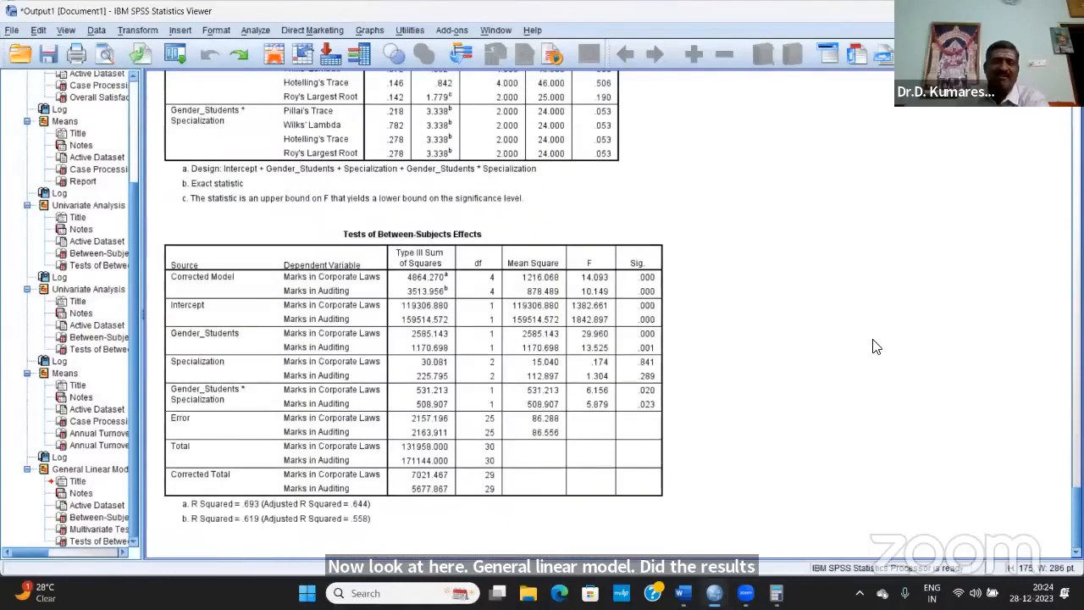
{"action": "scroll", "coordinate": [876, 346], "scroll_direction": "up", "scroll_amount": 5}
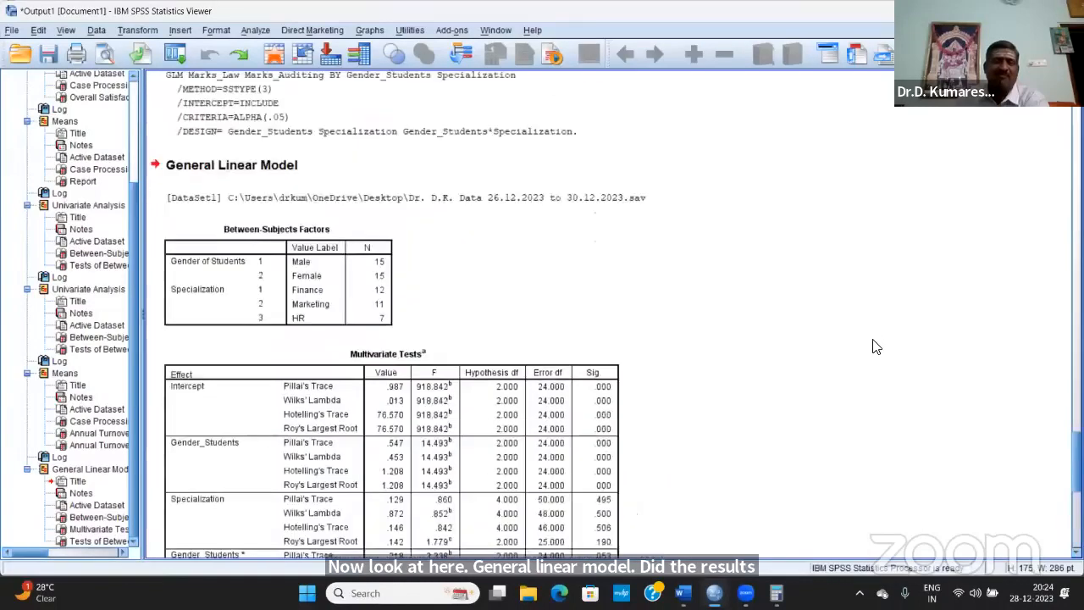
{"action": "left_click", "coordinate": [383, 284]}
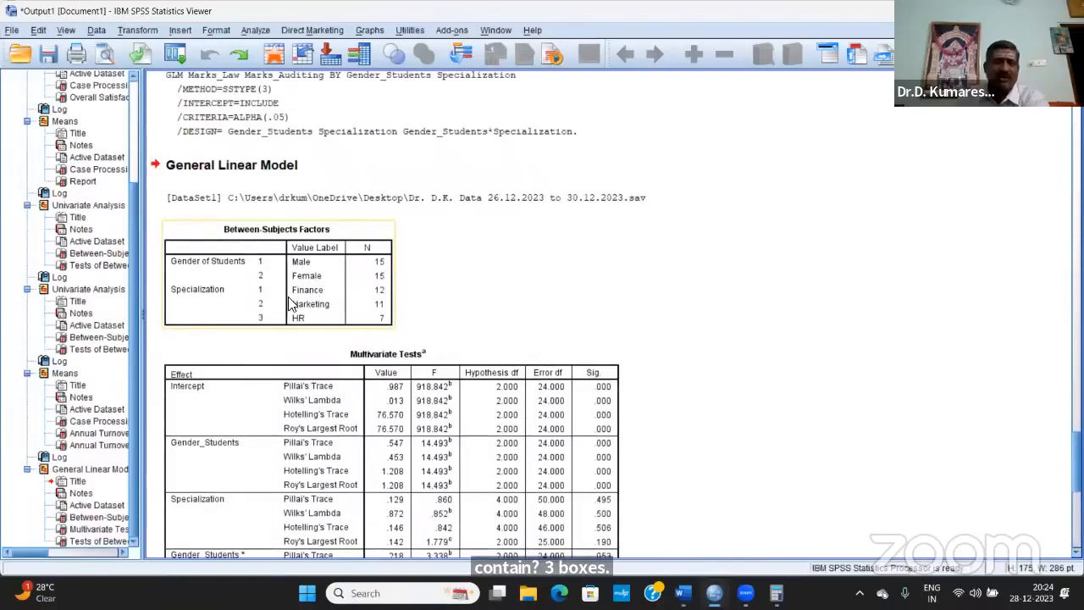
{"action": "left_click", "coordinate": [414, 298]}
{"action": "left_click", "coordinate": [378, 291]}
{"action": "left_click", "coordinate": [518, 288]}
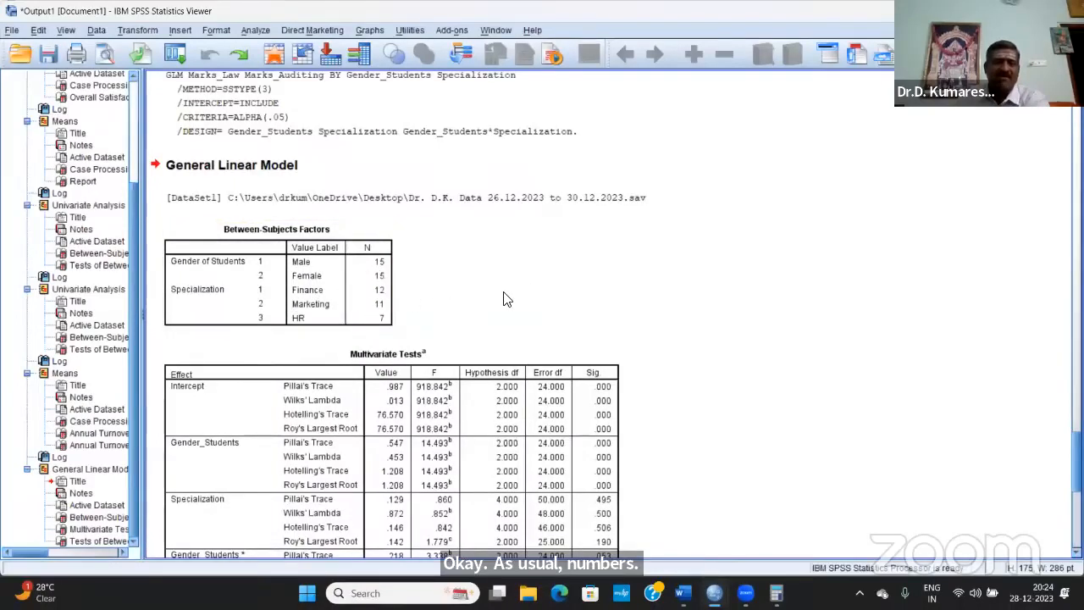
{"action": "left_click", "coordinate": [351, 292]}
{"action": "left_click", "coordinate": [408, 288]}
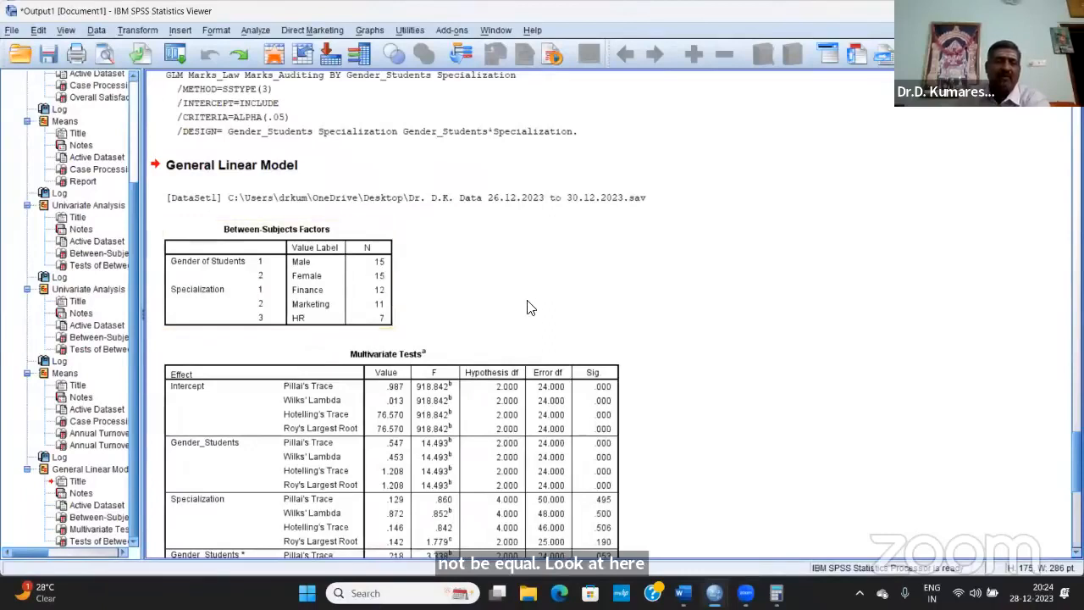
- Examine the effects in the Multivariate Tests table and the significance values in the Tests of Between-Subjects Effects table
{"action": "scroll", "coordinate": [686, 269], "scroll_direction": "down", "scroll_amount": 2}
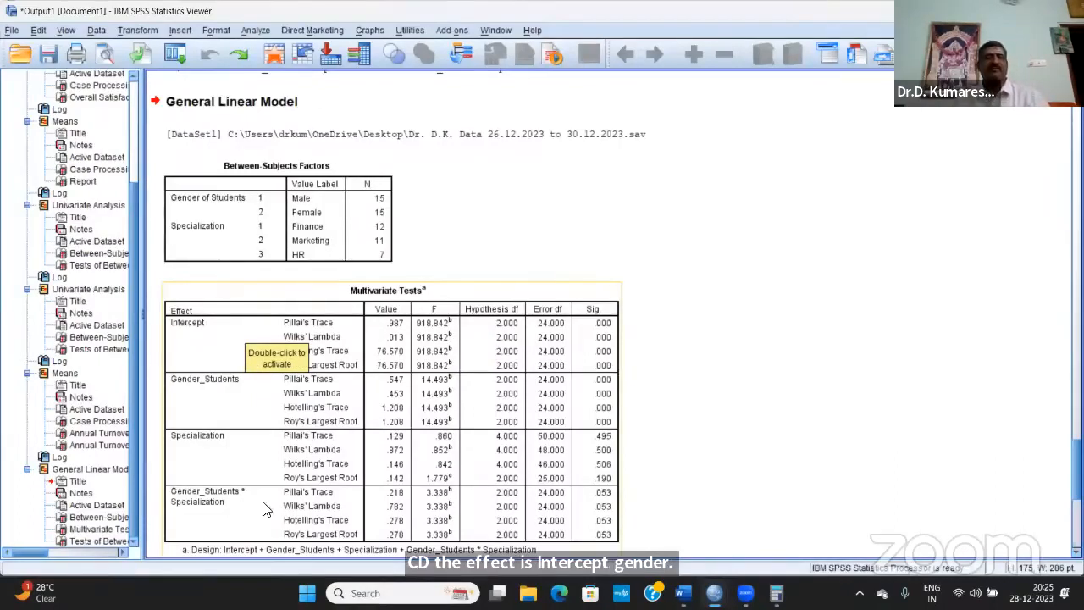
{"action": "scroll", "coordinate": [929, 423], "scroll_direction": "down", "scroll_amount": 5}
{"action": "scroll", "coordinate": [929, 423], "scroll_direction": "down", "scroll_amount": 2}
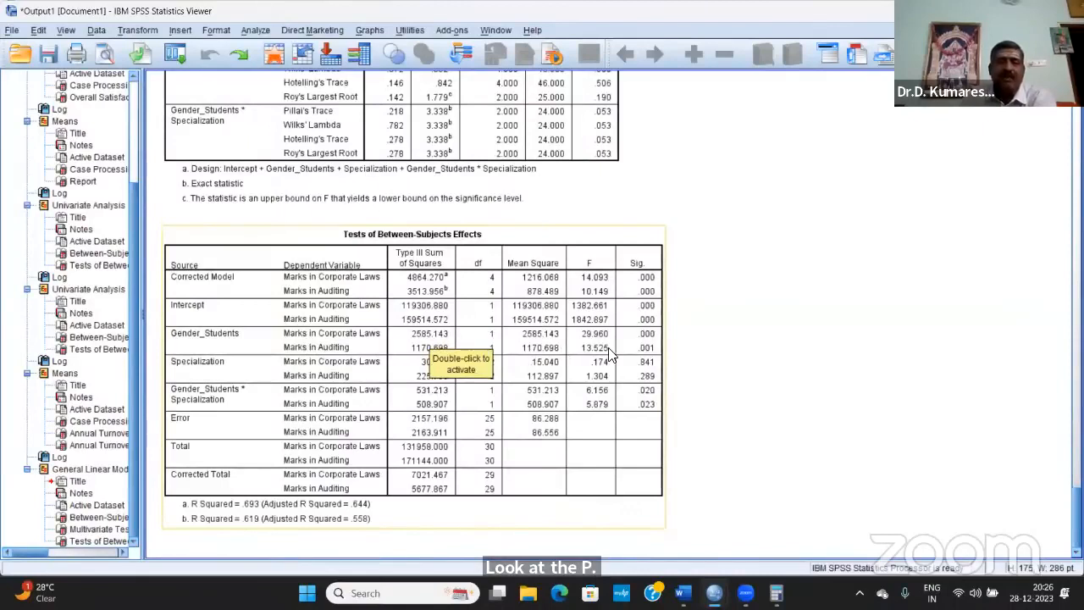
- Copy the Tests of Between-Subjects Effects table into the Word problems document below the paragraph on marks variation by gender and specialization
{"action": "left_click", "coordinate": [233, 271]}
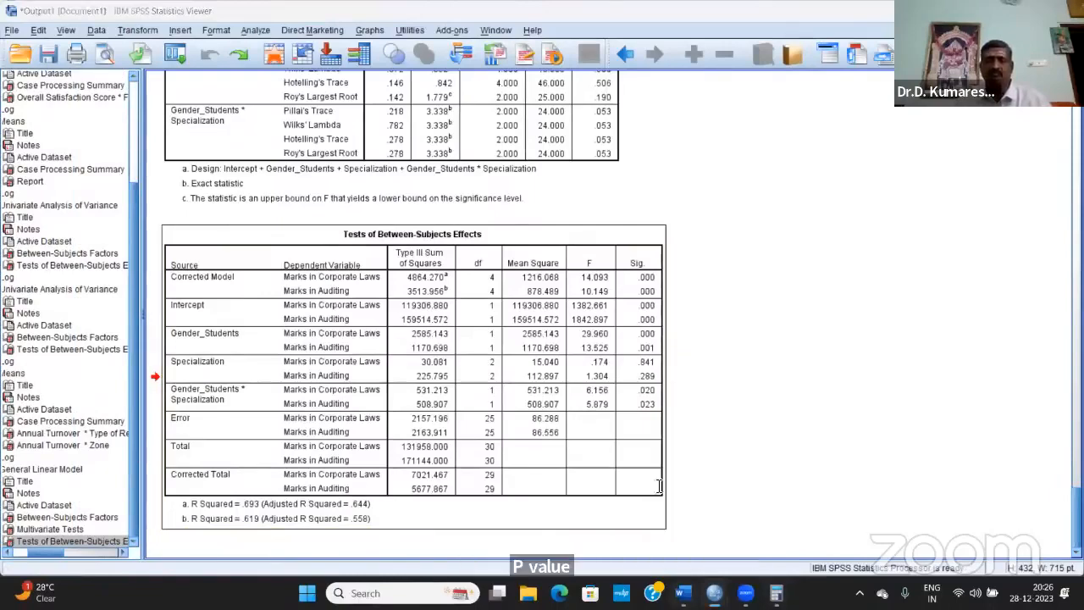
{"action": "key", "text": "alt+Tab"}
{"action": "scroll", "coordinate": [636, 449], "scroll_direction": "down", "scroll_amount": 3}
{"action": "scroll", "coordinate": [575, 406], "scroll_direction": "up", "scroll_amount": 6}
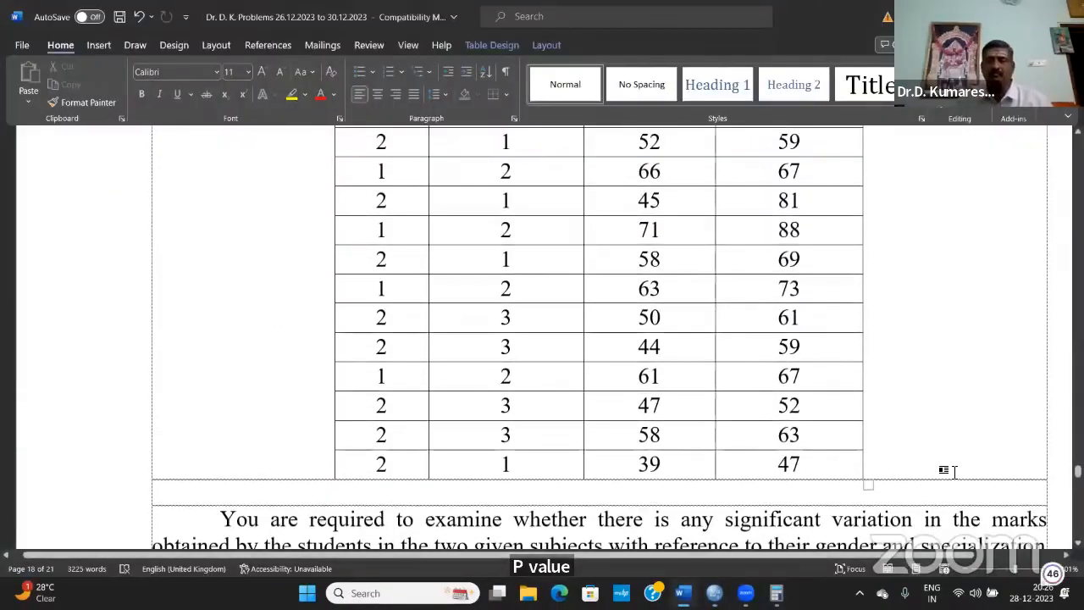
{"action": "scroll", "coordinate": [953, 471], "scroll_direction": "down", "scroll_amount": 3}
{"action": "left_click", "coordinate": [1057, 432]}
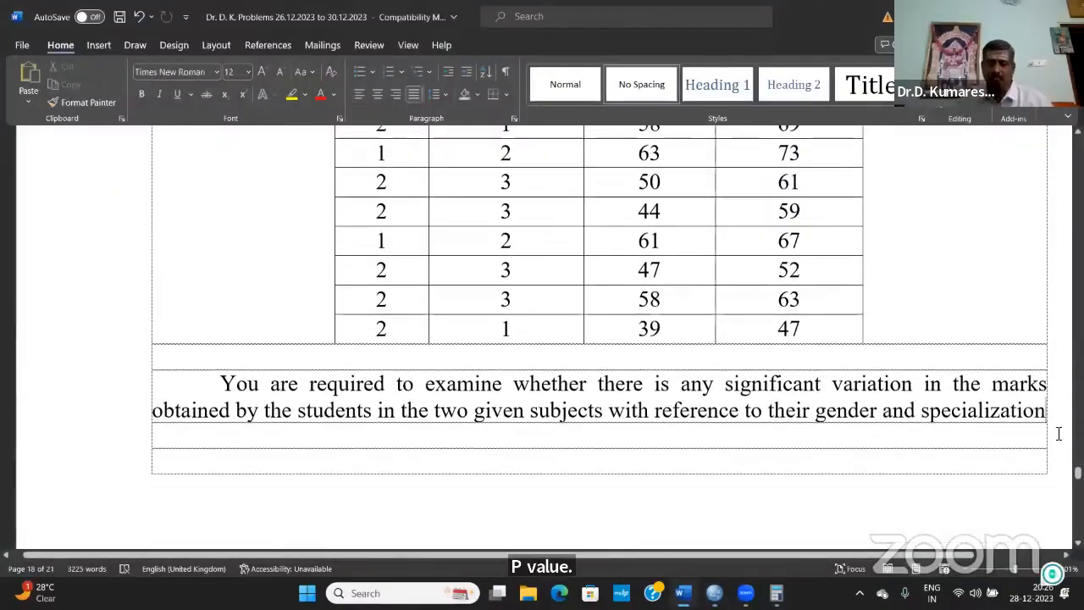
{"action": "scroll", "coordinate": [1058, 433], "scroll_direction": "down", "scroll_amount": 10}
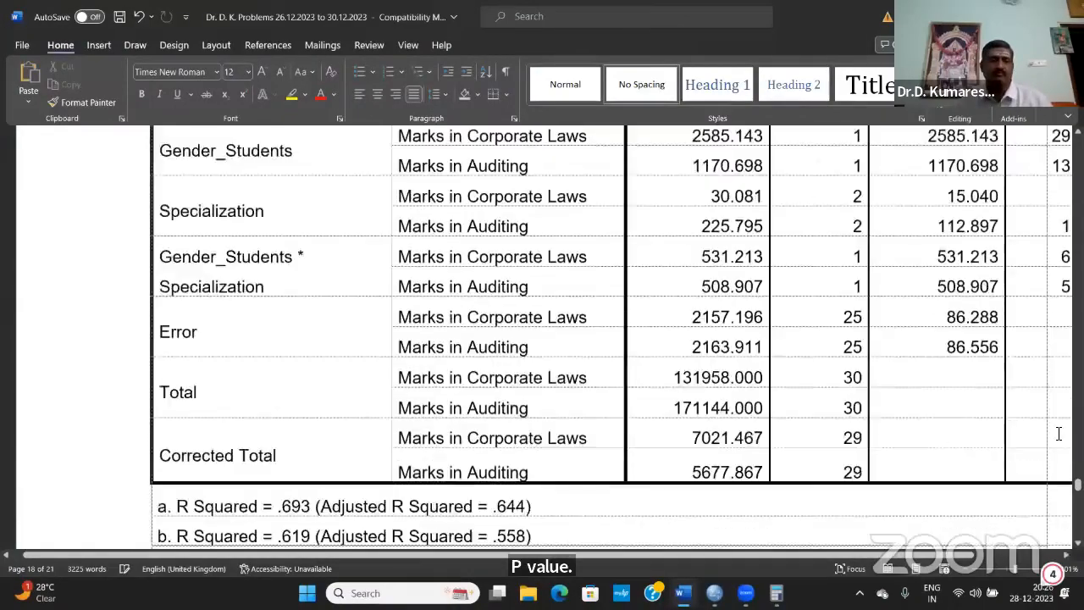
{"action": "key", "text": "ctrl+v"}
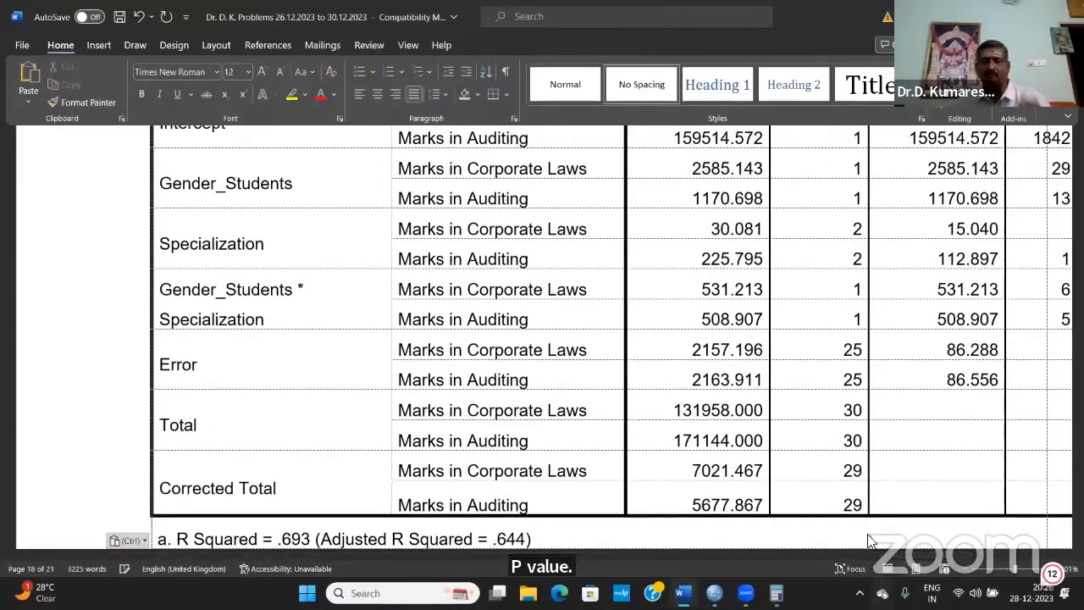
- Look over the pasted Tests of Between-Subjects Effects table in the Word document, from its header row to the area below it
{"action": "left_click_drag", "start_coordinate": [762, 555], "coordinate": [971, 527]}
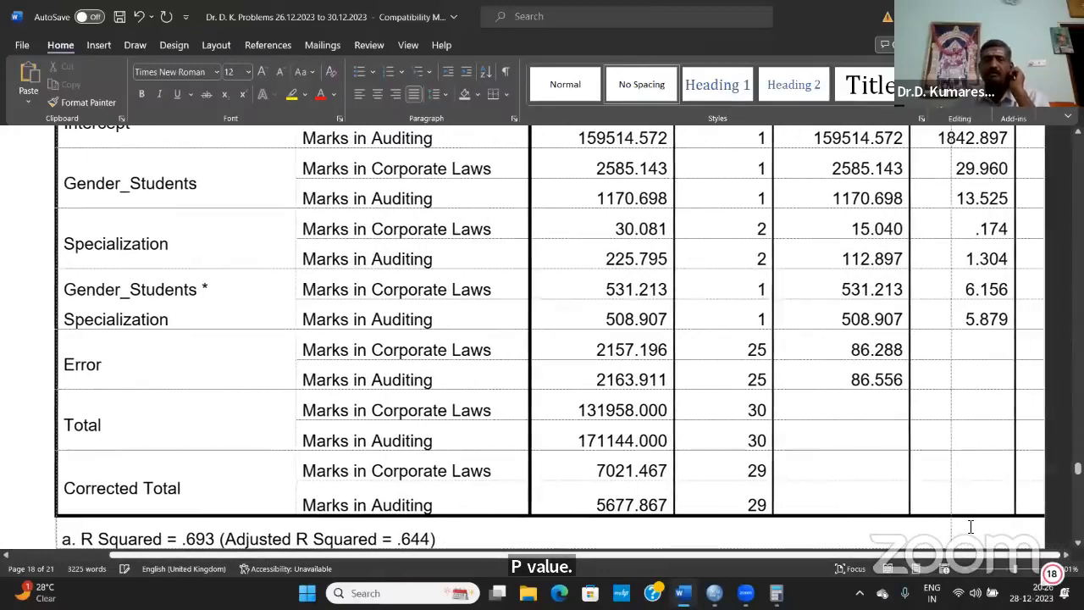
{"action": "scroll", "coordinate": [999, 523], "scroll_direction": "up", "scroll_amount": 5}
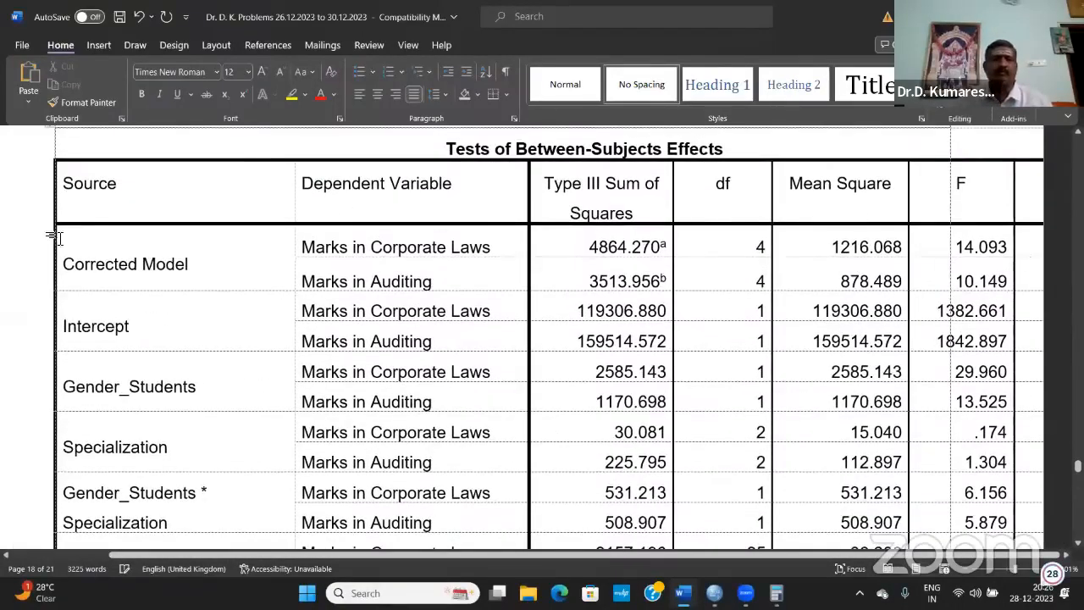
{"action": "left_click", "coordinate": [218, 206]}
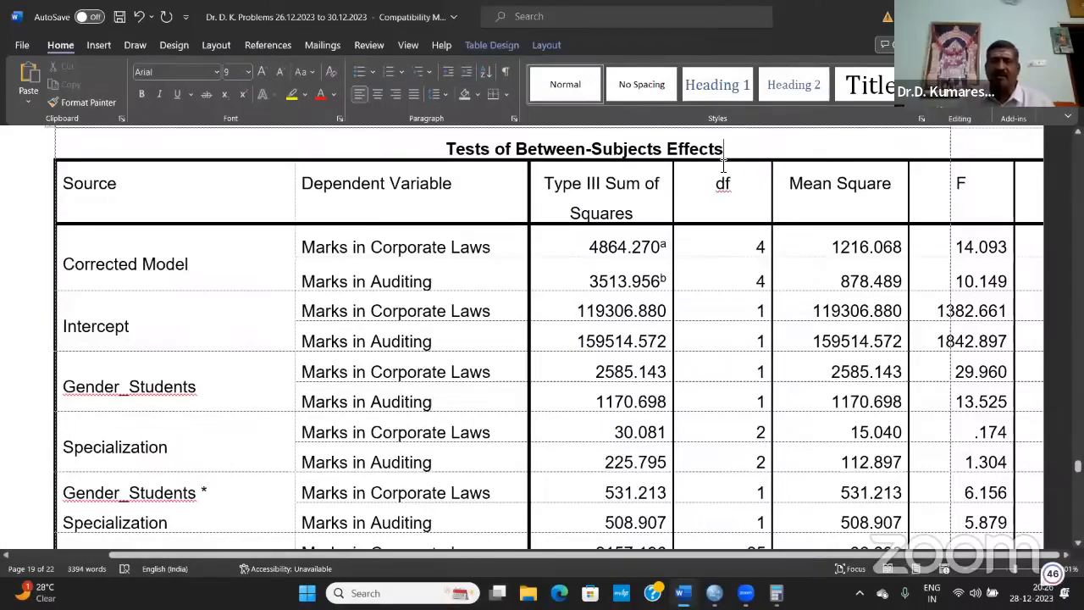
{"action": "right_click", "coordinate": [723, 165]}
{"action": "key", "text": "Escape"}
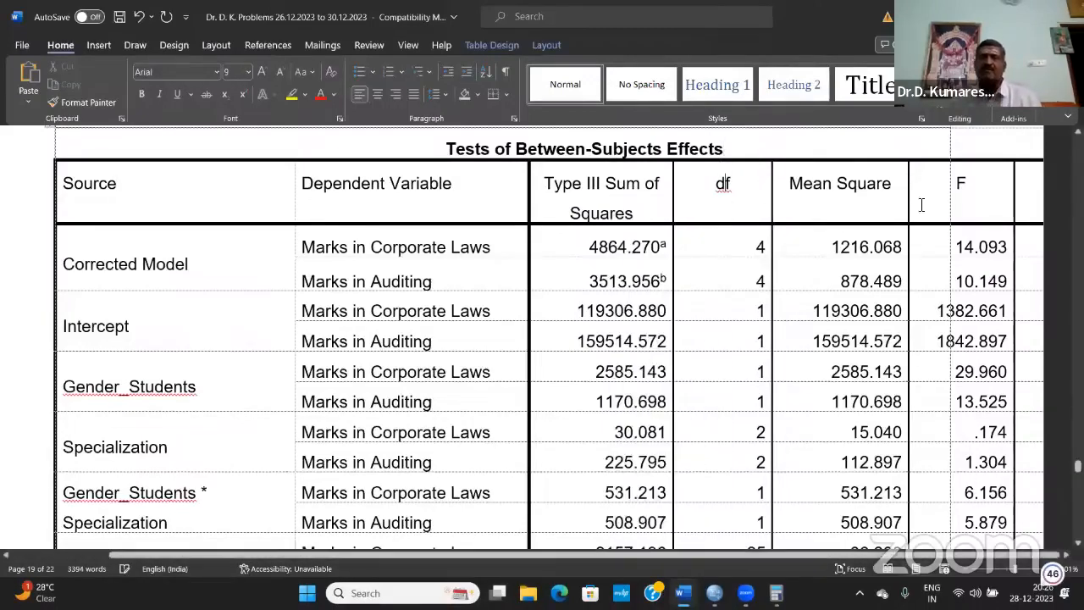
{"action": "scroll", "coordinate": [932, 338], "scroll_direction": "down", "scroll_amount": 5}
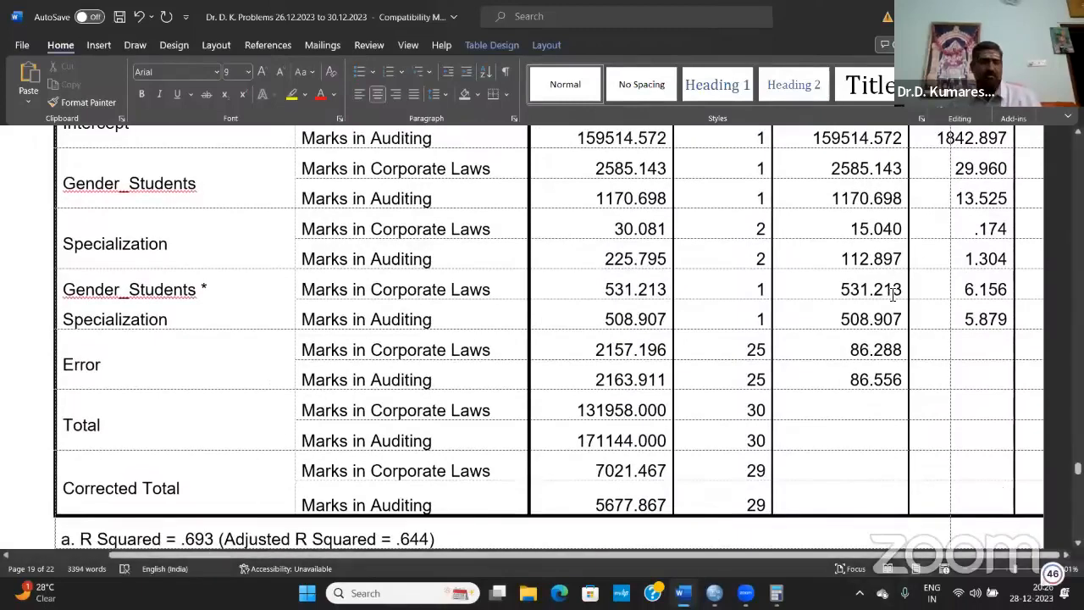
{"action": "scroll", "coordinate": [892, 294], "scroll_direction": "down", "scroll_amount": 5}
{"action": "scroll", "coordinate": [389, 251], "scroll_direction": "up", "scroll_amount": 1}
{"action": "left_click", "coordinate": [391, 254]}
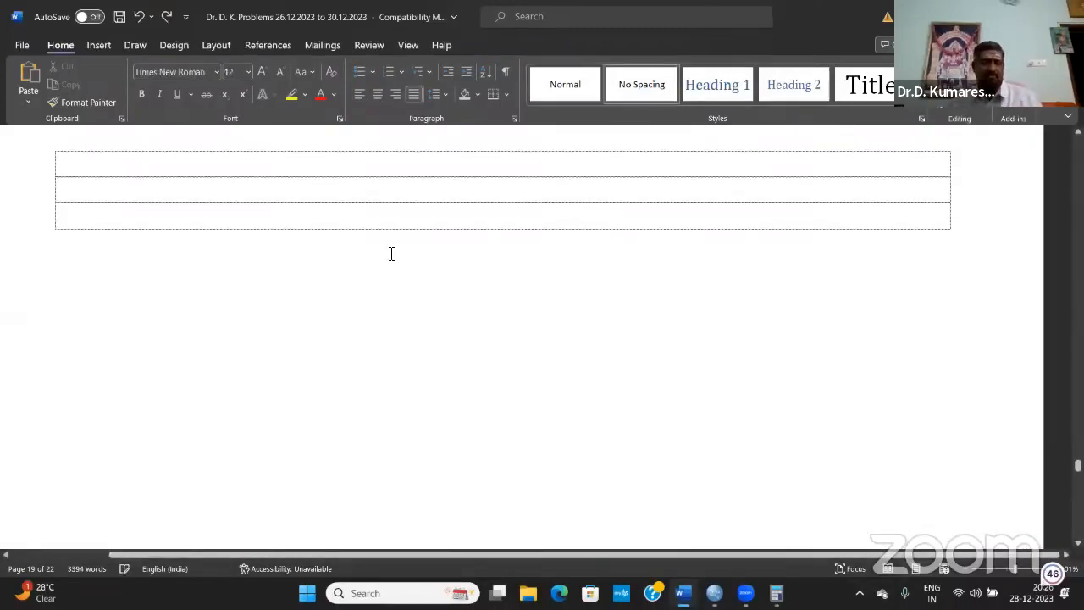
- Switch to the SPSS output and widen the Source column of the Tests of Between-Subjects Effects table so the interaction label fits on one line
{"action": "key", "text": "alt+Tab"}
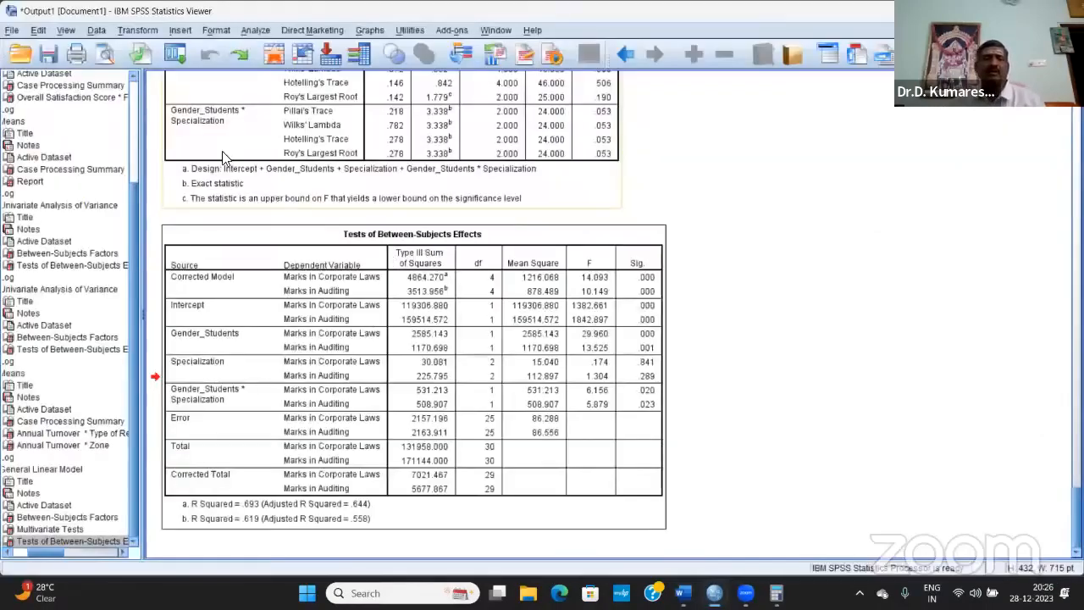
{"action": "double_click", "coordinate": [228, 254]}
{"action": "double_click", "coordinate": [238, 251]}
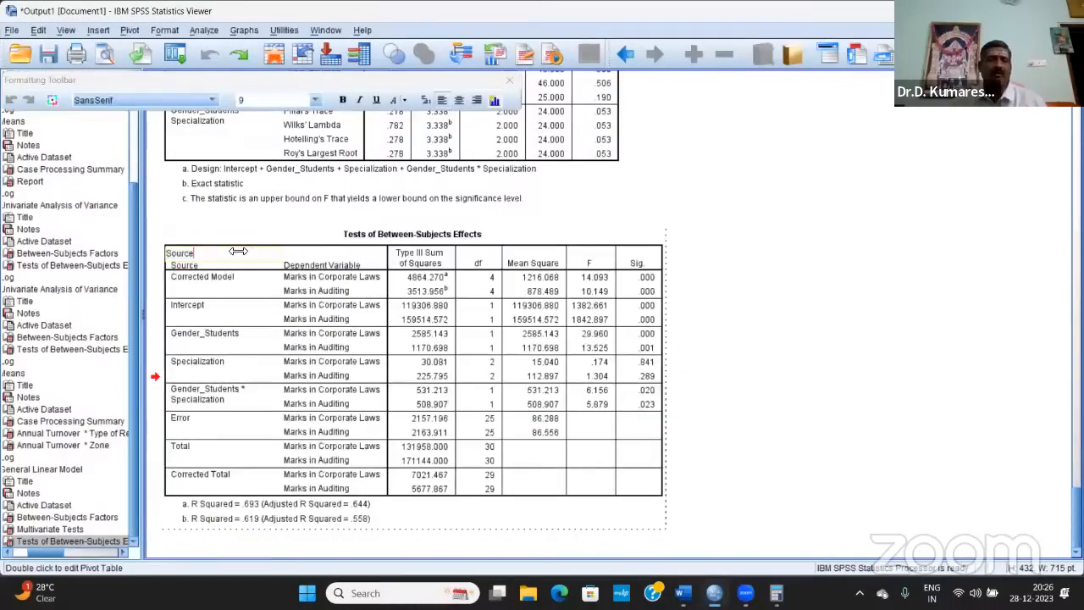
{"action": "left_click", "coordinate": [484, 256]}
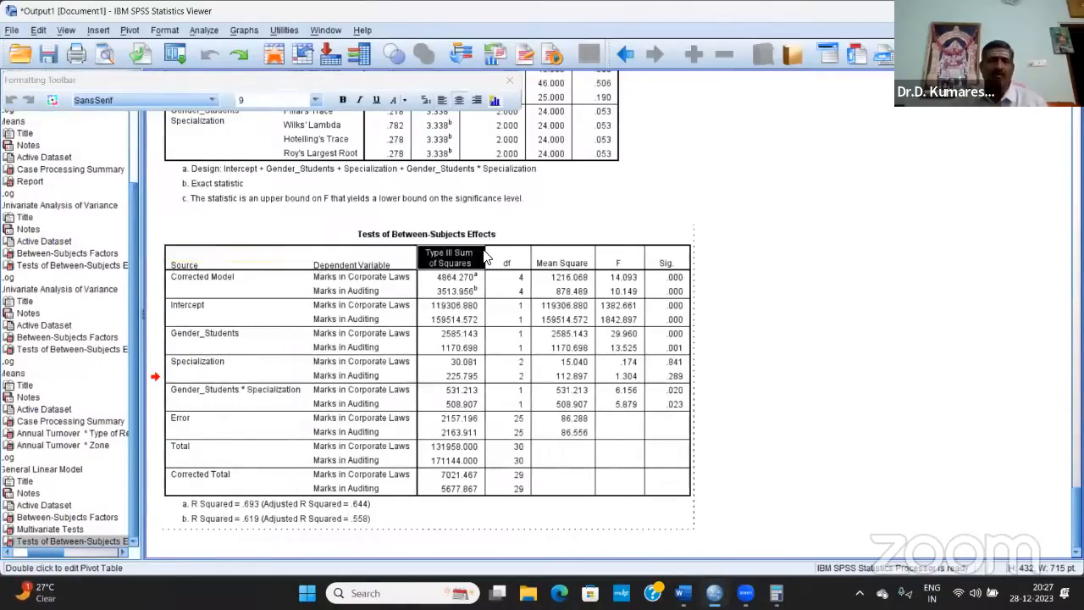
{"action": "left_click", "coordinate": [508, 255]}
{"action": "left_click", "coordinate": [509, 256]}
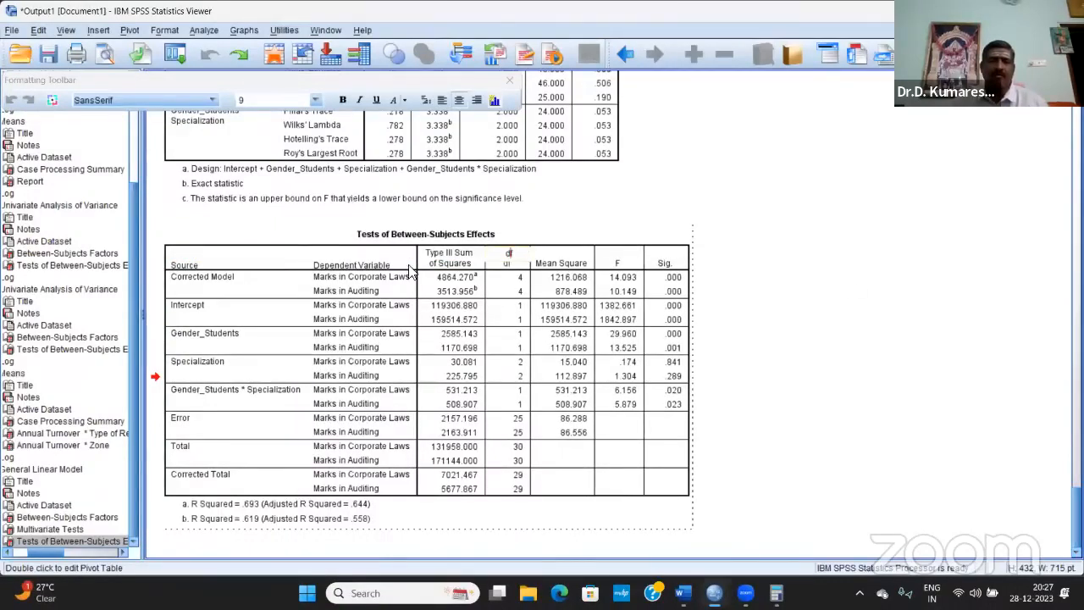
{"action": "key", "text": "Escape"}
{"action": "double_click", "coordinate": [509, 254]}
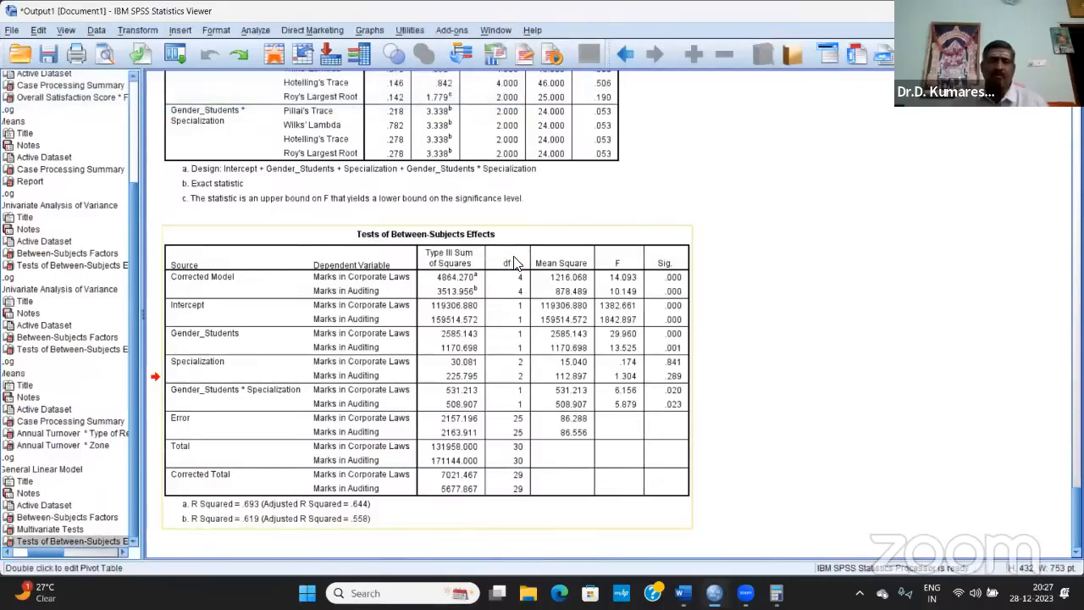
{"action": "left_click", "coordinate": [510, 259]}
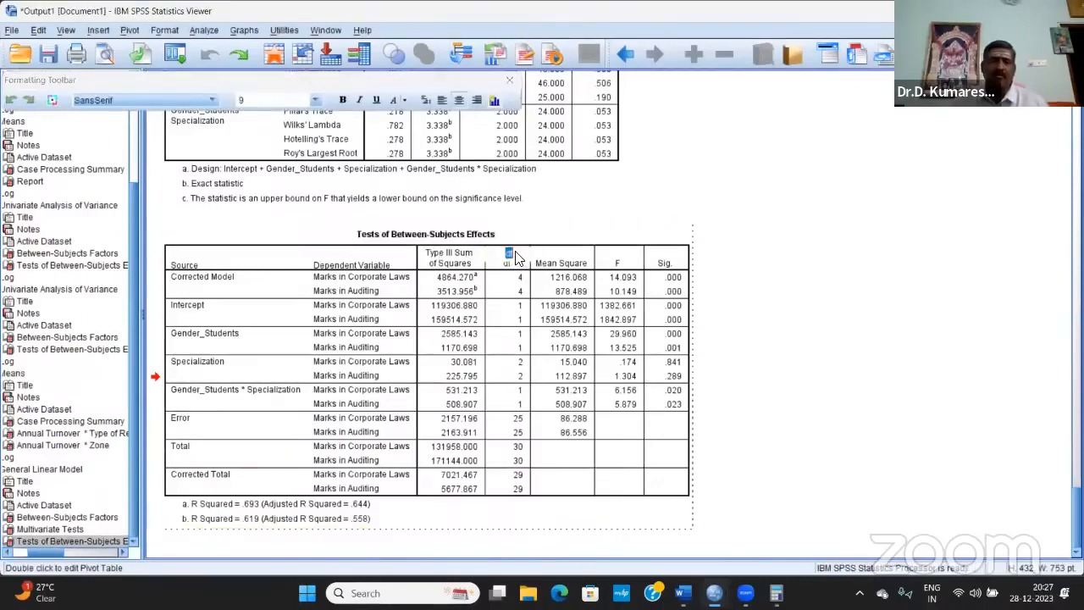
{"action": "left_click", "coordinate": [509, 258]}
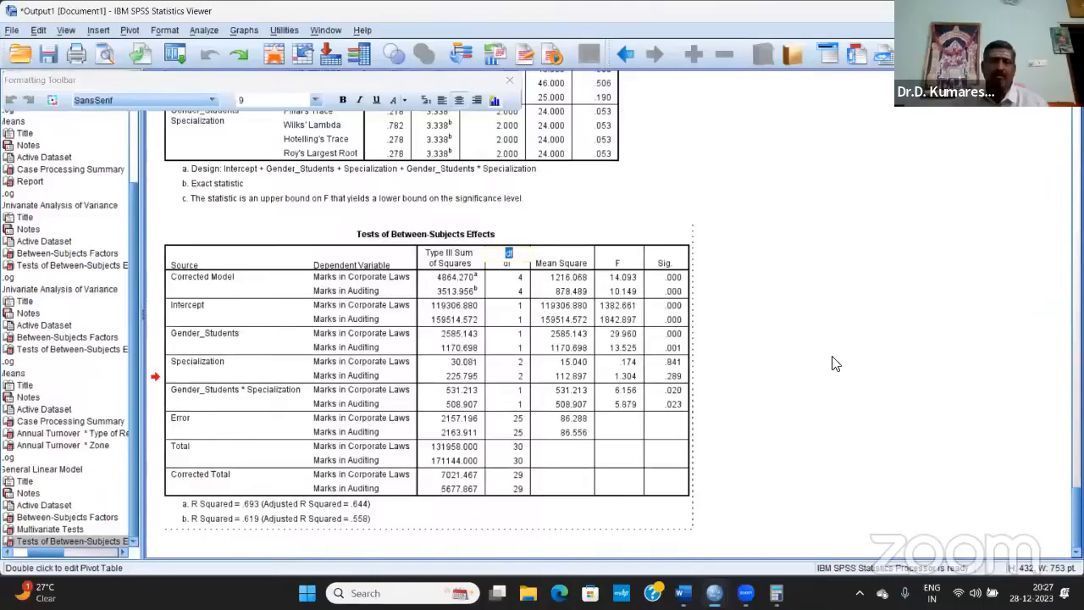
{"action": "left_click", "coordinate": [738, 331]}
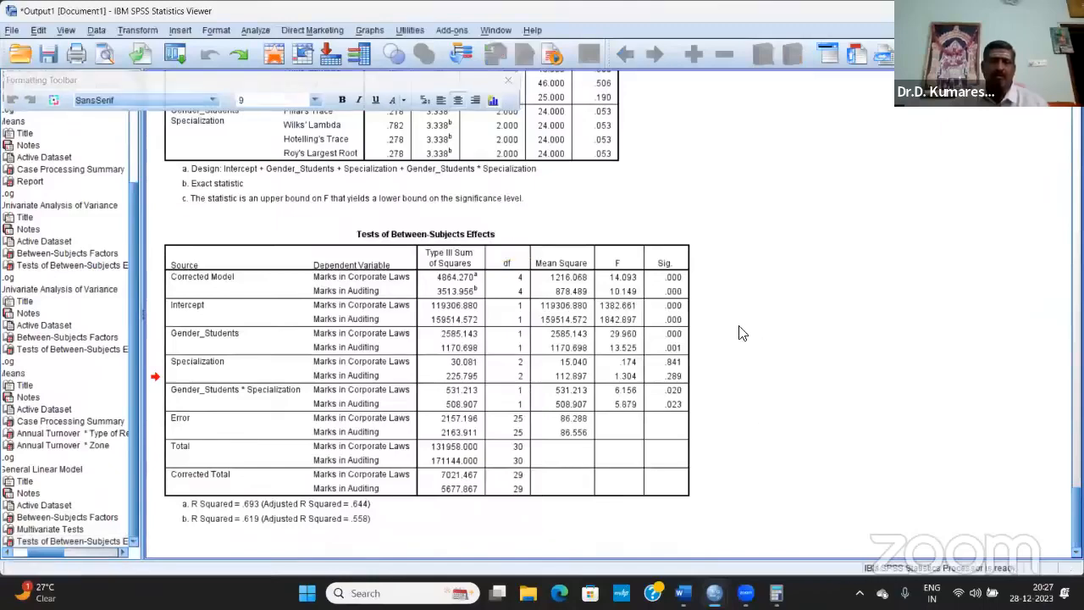
{"action": "left_click", "coordinate": [807, 304]}
{"action": "scroll", "coordinate": [806, 308], "scroll_direction": "up", "scroll_amount": 2}
{"action": "scroll", "coordinate": [807, 308], "scroll_direction": "down", "scroll_amount": 2}
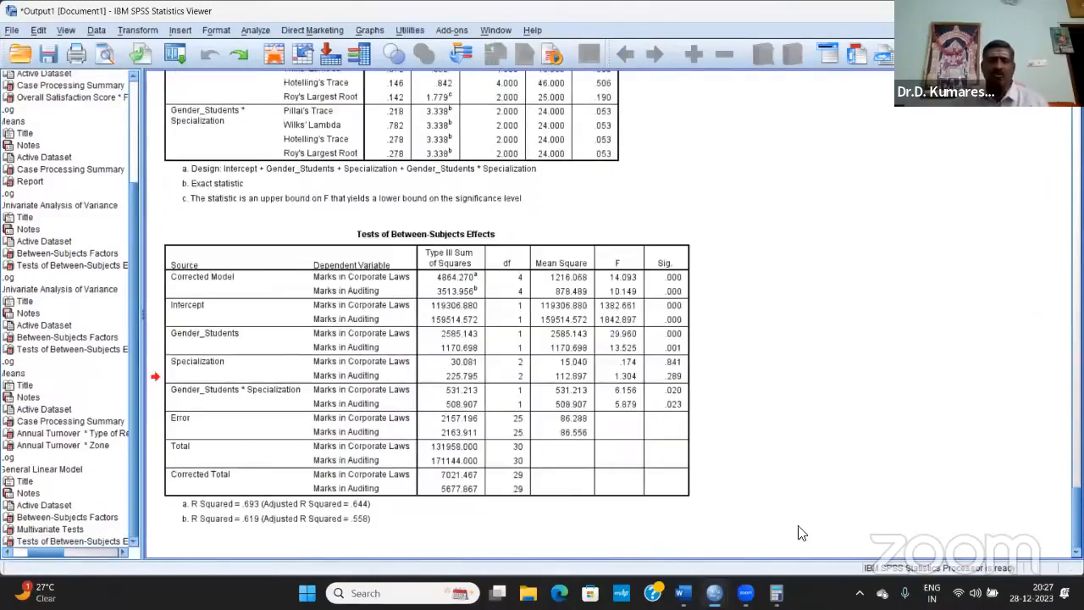
{"action": "left_click", "coordinate": [180, 531]}
{"action": "left_click", "coordinate": [176, 548]}
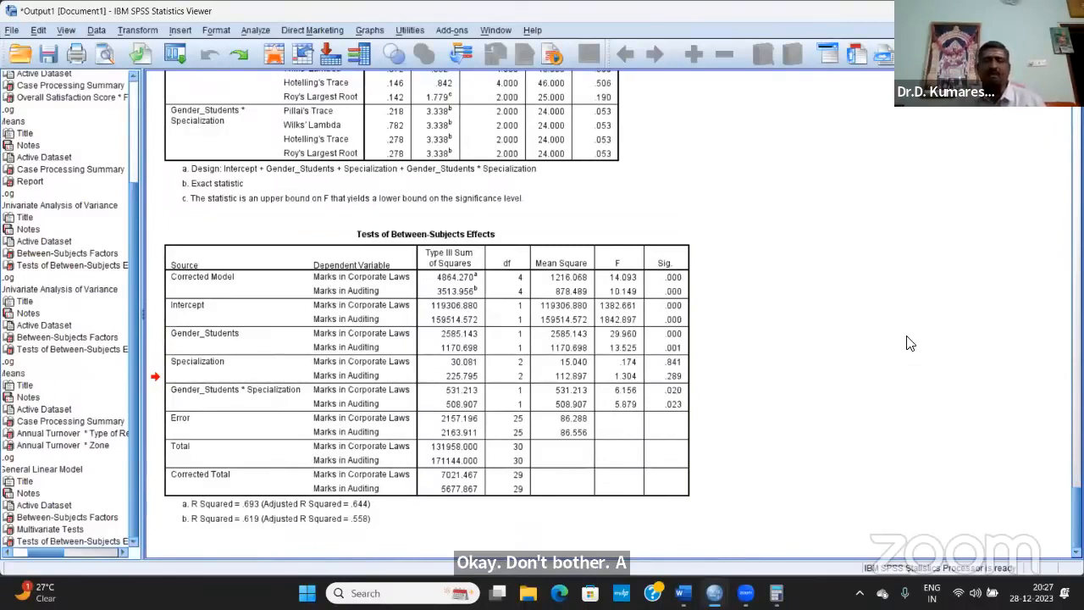
- Inspect the Gender_Students significance values for Corporate Laws and Auditing marks in the Tests of Between-Subjects Effects table
{"action": "double_click", "coordinate": [681, 337]}
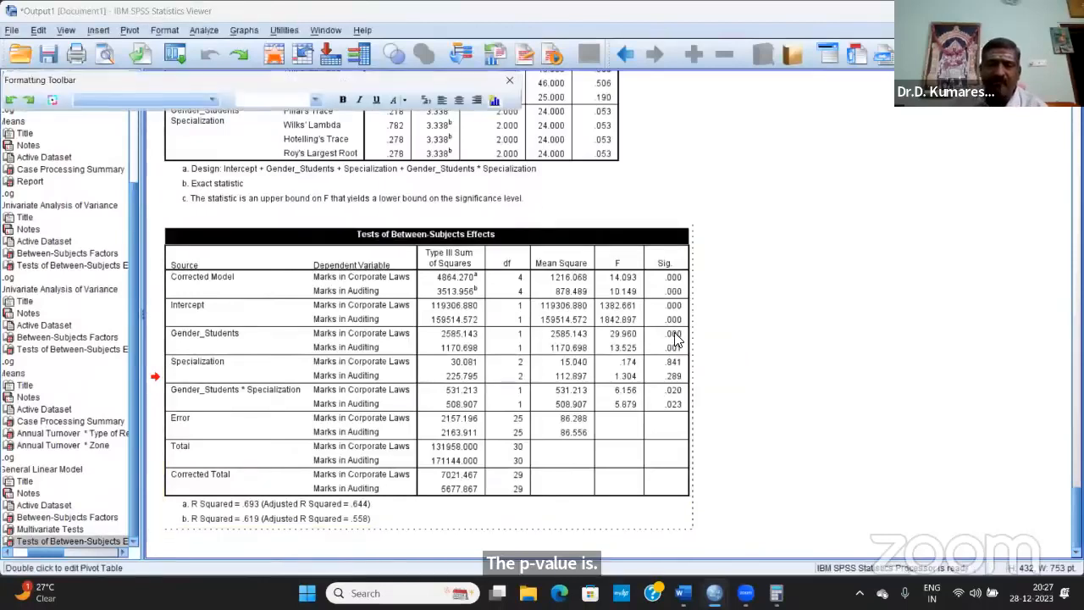
{"action": "left_click", "coordinate": [660, 337]}
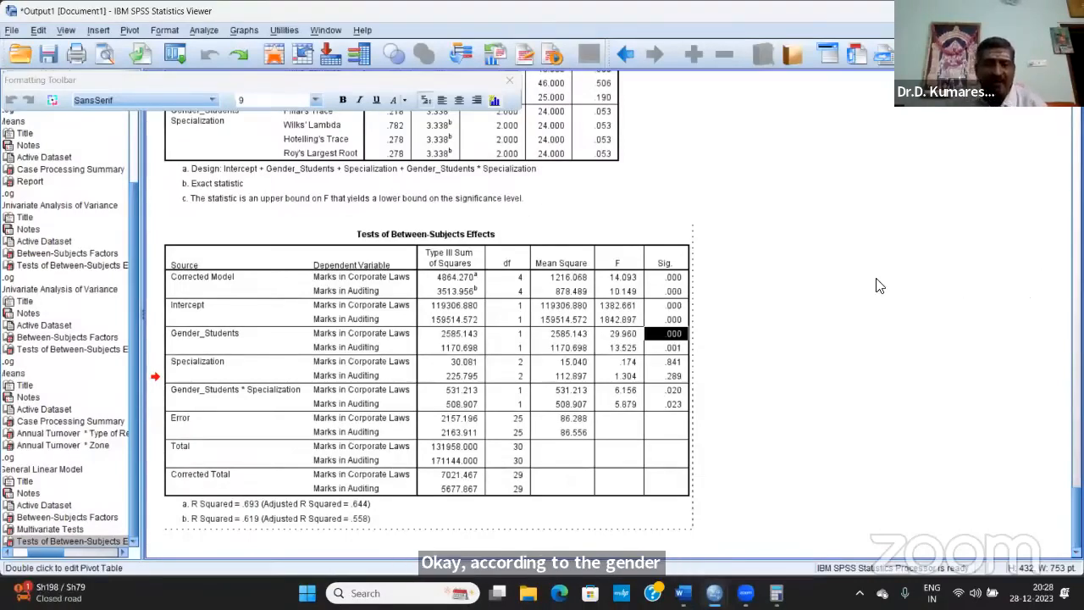
{"action": "double_click", "coordinate": [675, 348]}
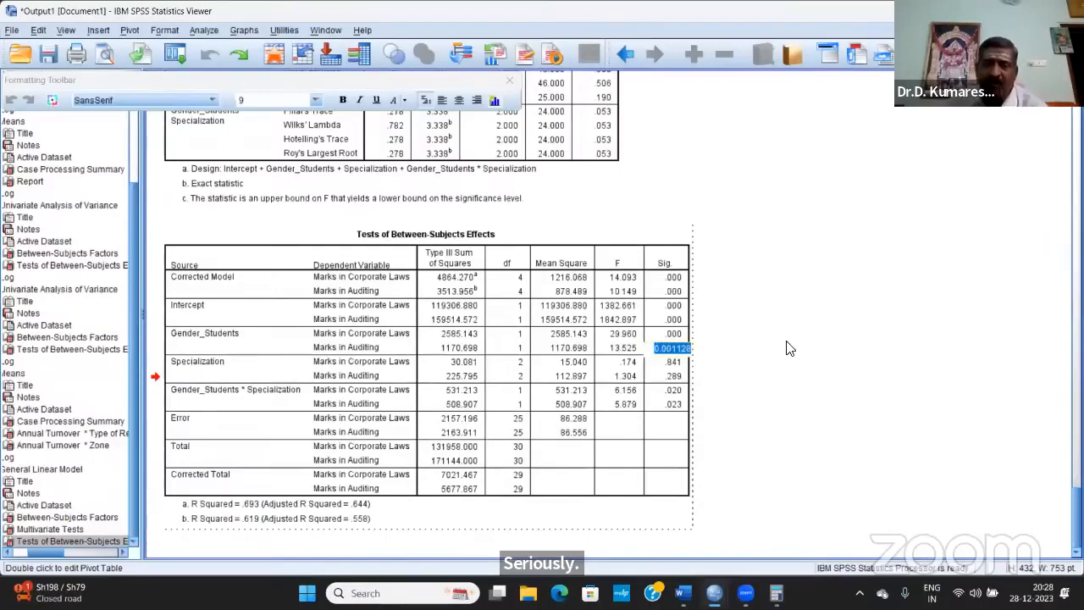
{"action": "key", "text": "Escape"}
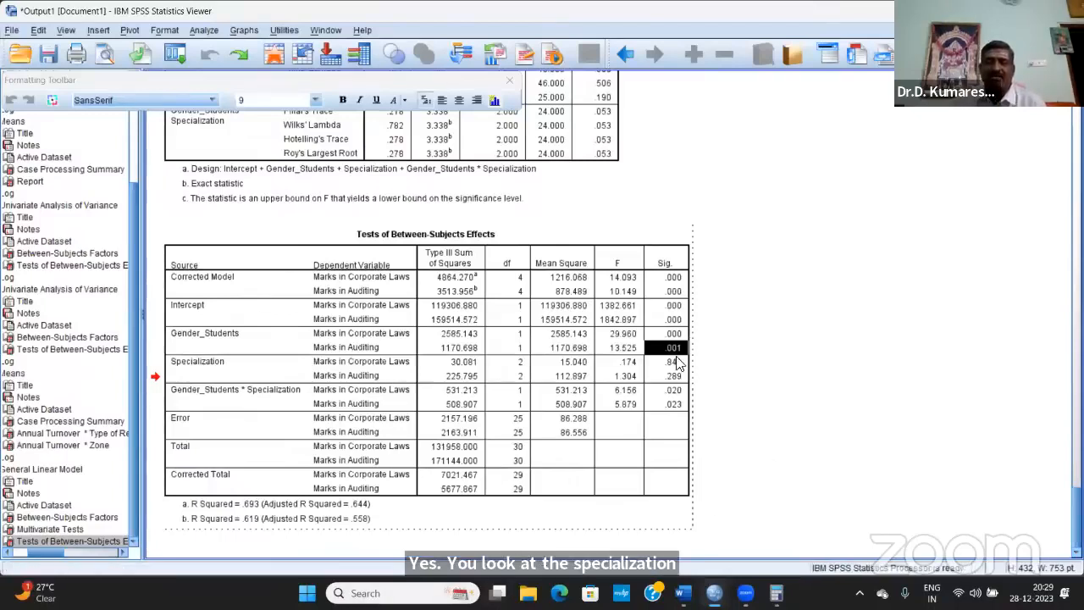
- Inspect the Specialization significance values in the Tests of Between-Subjects Effects table, highlighting the one for Marks in Corporate Laws
{"action": "double_click", "coordinate": [666, 364]}
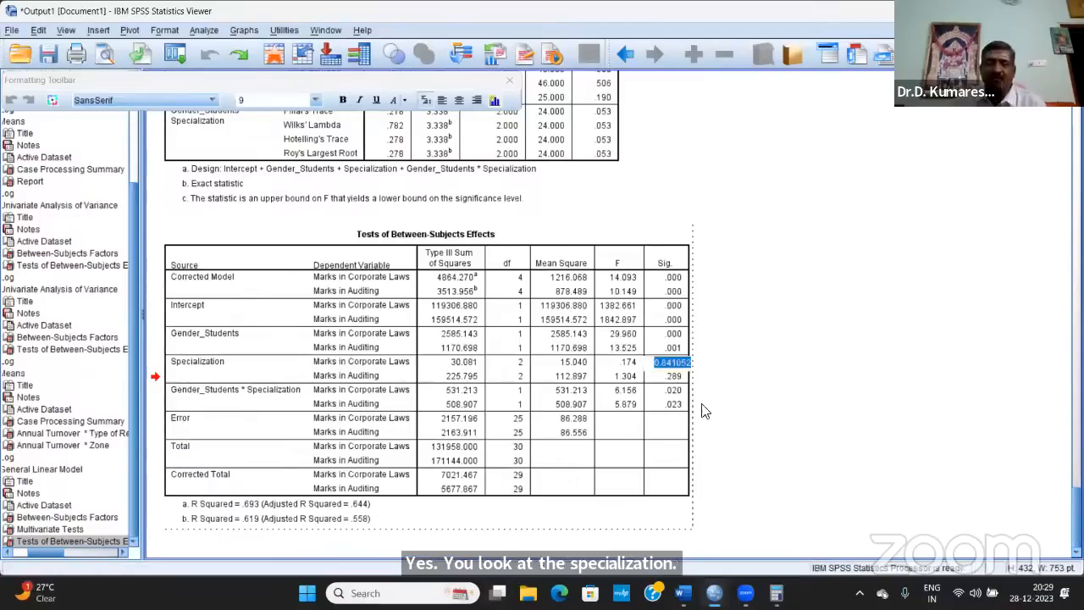
{"action": "left_click", "coordinate": [755, 436]}
{"action": "left_click", "coordinate": [669, 366]}
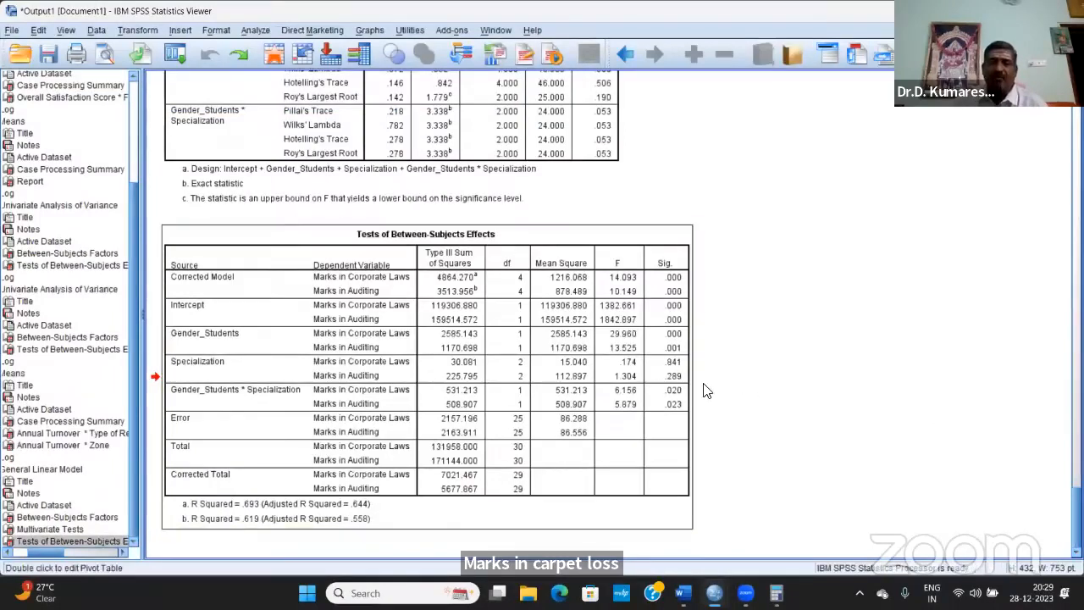
{"action": "double_click", "coordinate": [659, 367]}
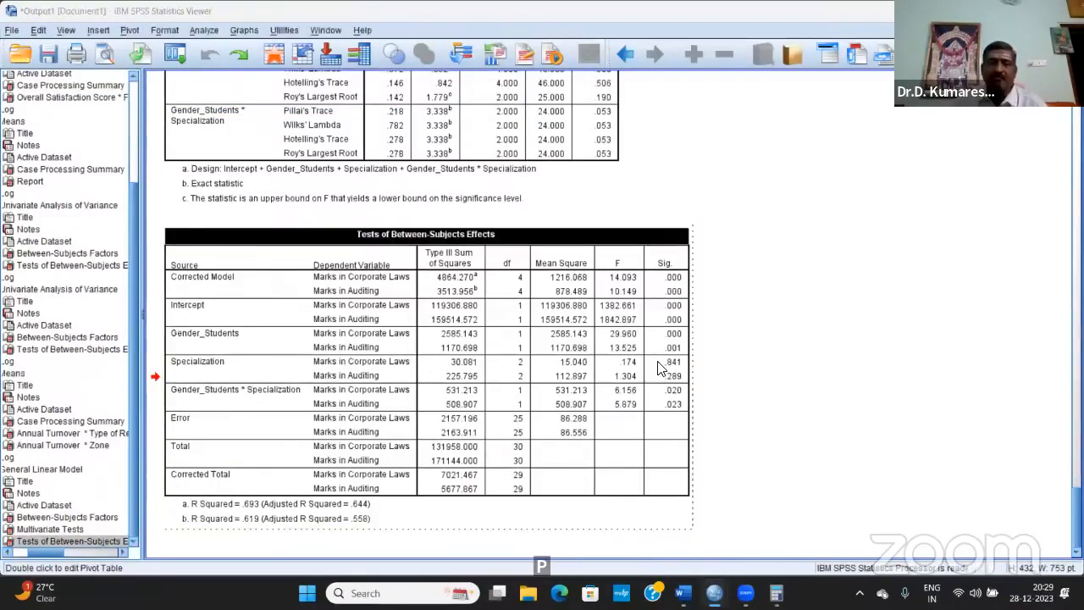
{"action": "left_click", "coordinate": [682, 367]}
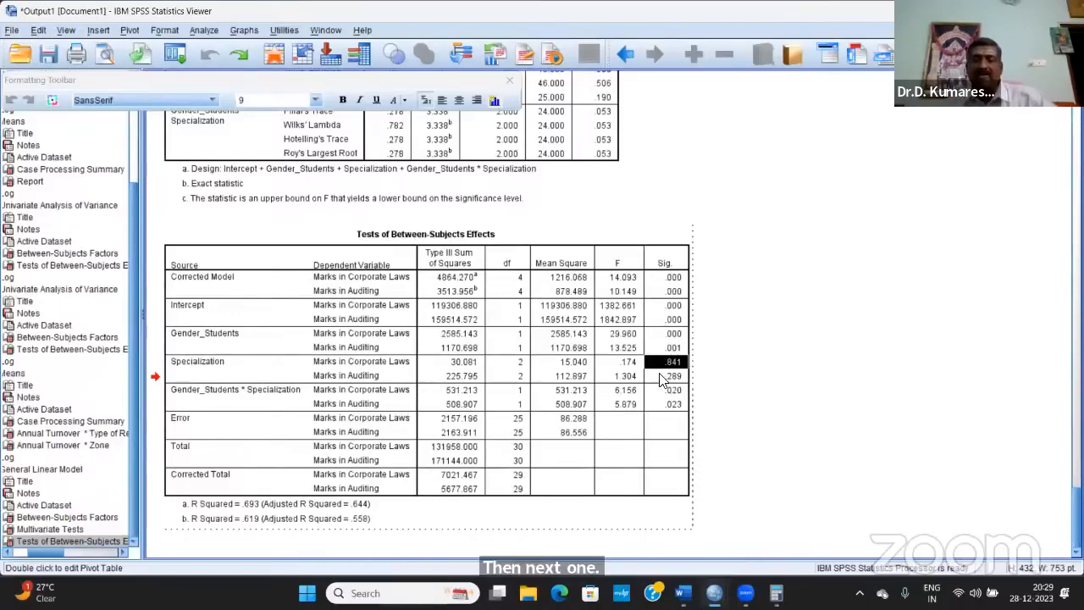
{"action": "left_click", "coordinate": [757, 405]}
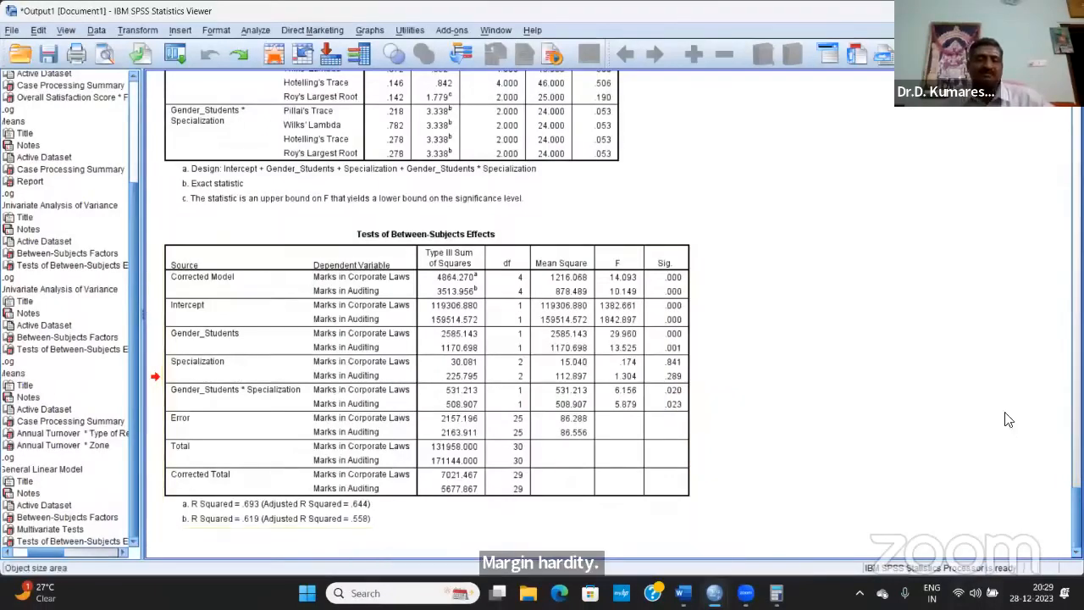
- Inspect the Gender_Students * Specialization interaction significance values for Corporate Laws and Auditing marks, highlighting each one
{"action": "double_click", "coordinate": [668, 393]}
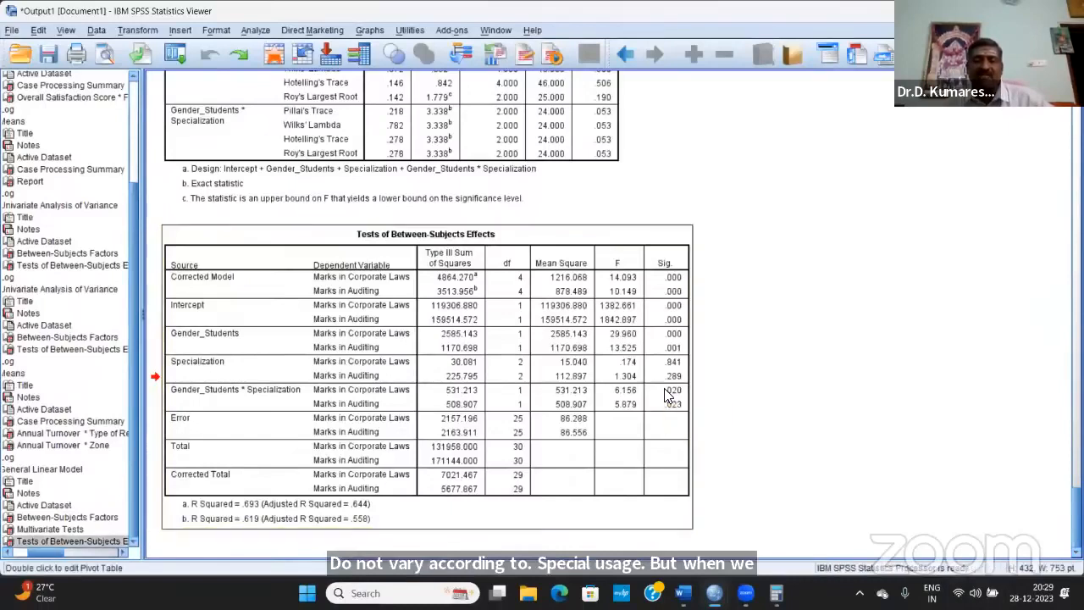
{"action": "left_click", "coordinate": [668, 393]}
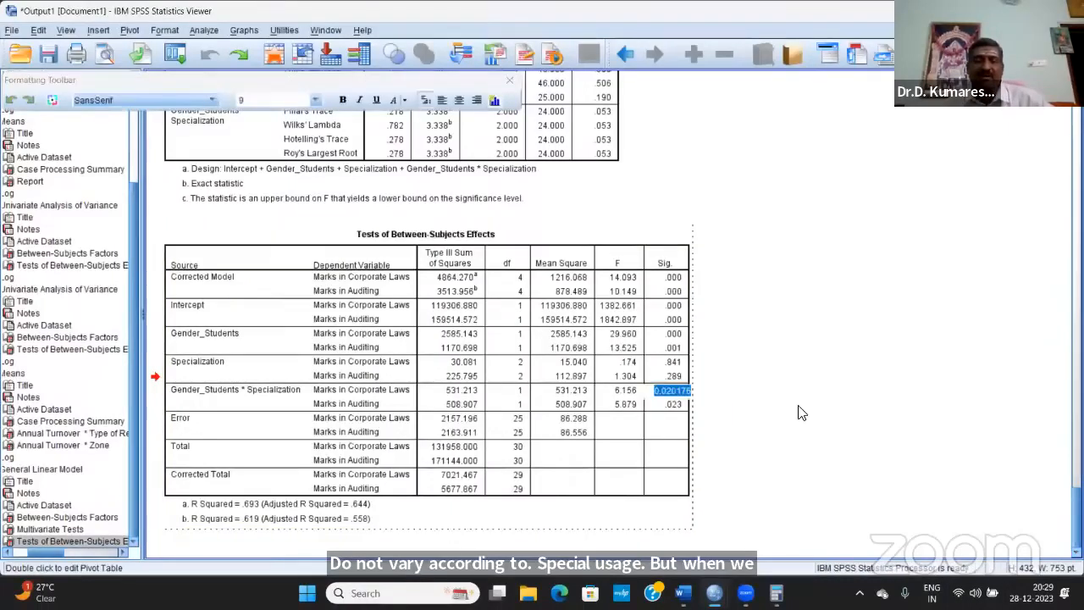
{"action": "left_click", "coordinate": [733, 415]}
{"action": "double_click", "coordinate": [674, 401]}
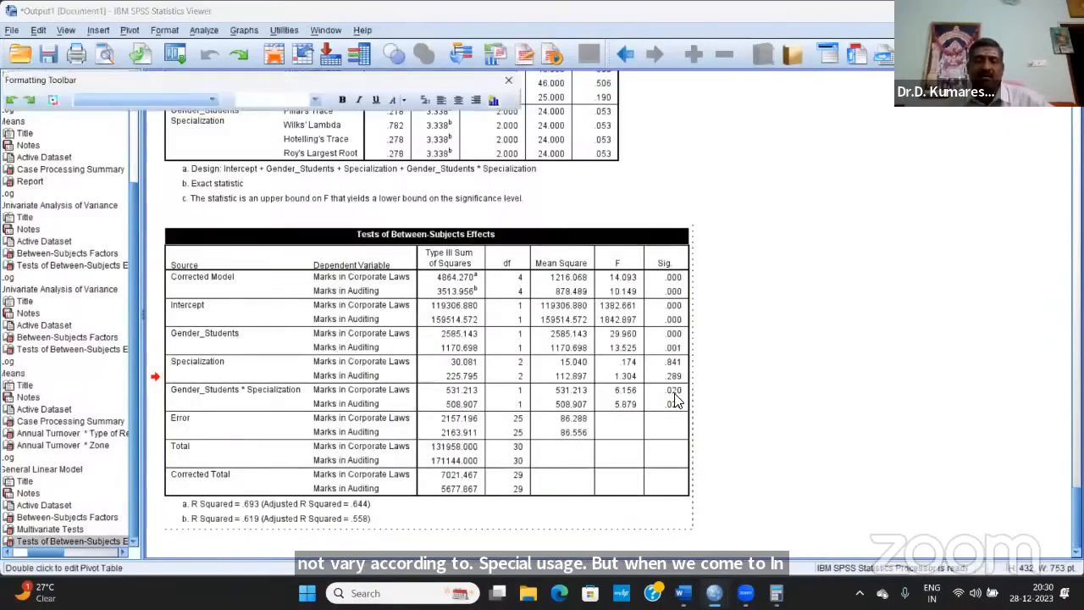
{"action": "left_click", "coordinate": [669, 391]}
{"action": "left_click", "coordinate": [713, 400]}
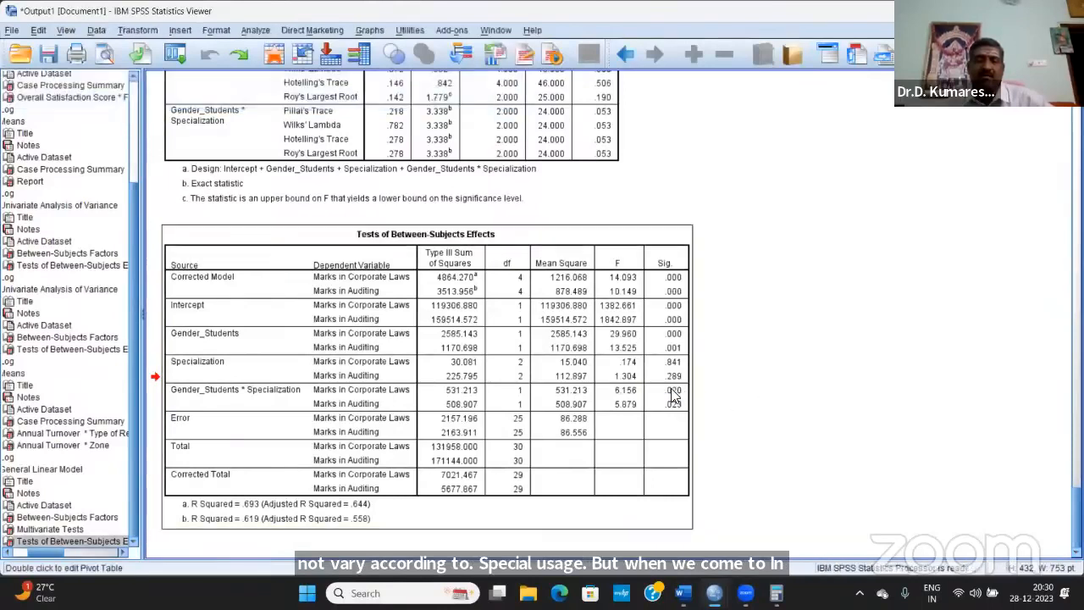
{"action": "double_click", "coordinate": [673, 395]}
{"action": "left_click", "coordinate": [673, 391]}
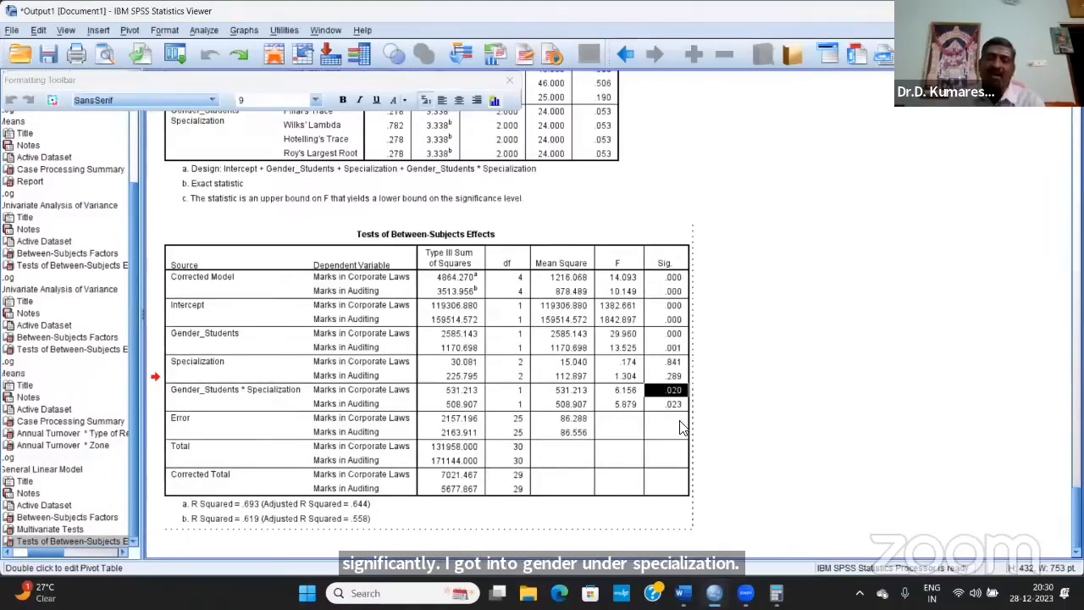
{"action": "left_click", "coordinate": [671, 405]}
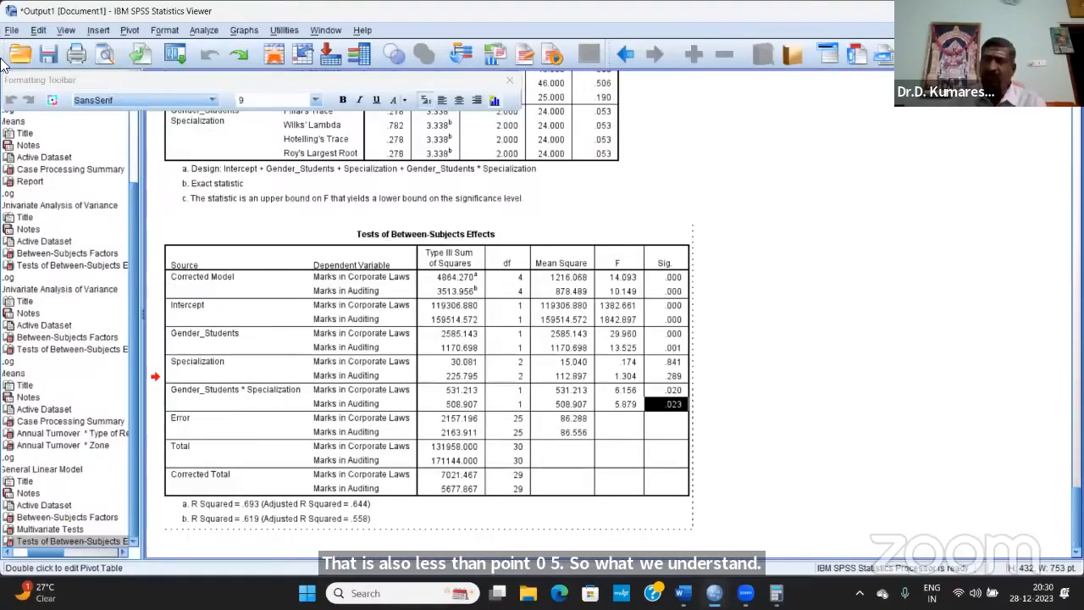
- Start a General Linear Model Univariate analysis with Marks in Corporate Laws as the dependent variable
{"action": "left_click", "coordinate": [200, 30]}
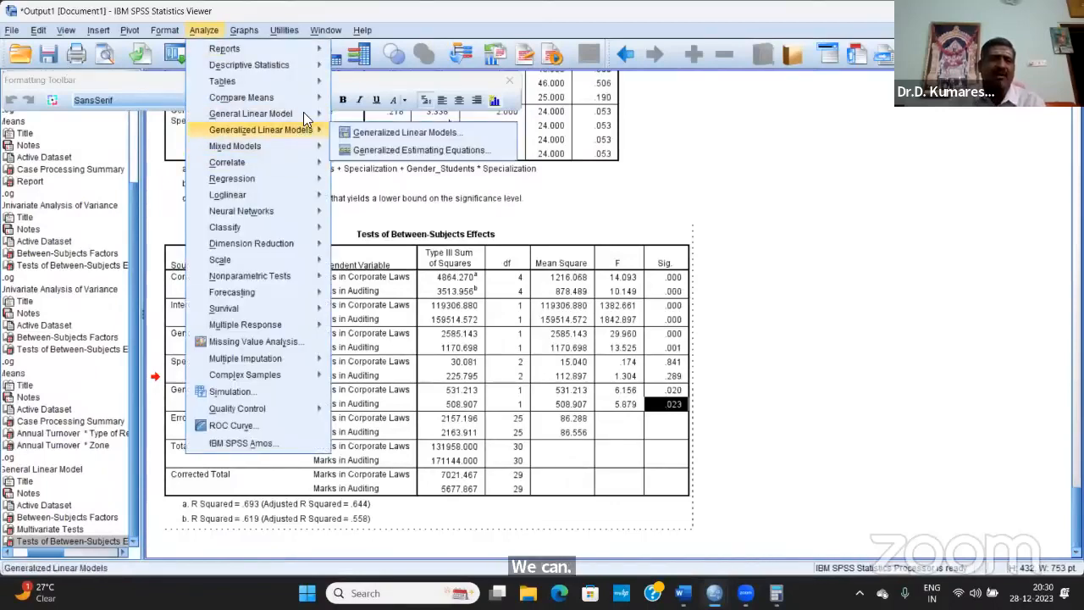
{"action": "mouse_move", "coordinate": [303, 112]}
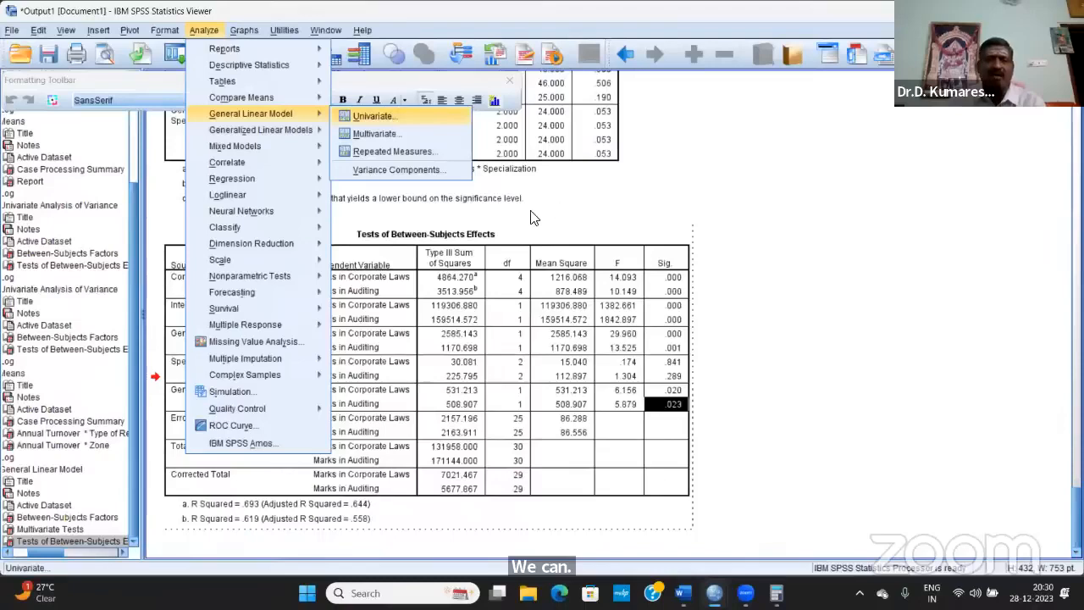
{"action": "left_click", "coordinate": [377, 116]}
{"action": "left_click", "coordinate": [430, 336]}
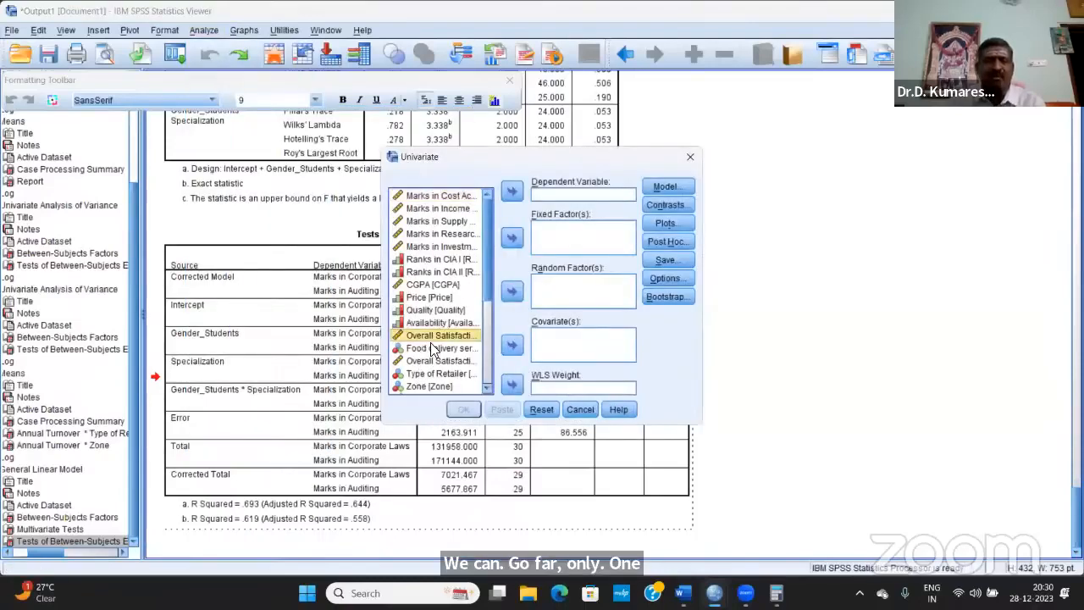
{"action": "scroll", "coordinate": [432, 340], "scroll_direction": "down", "scroll_amount": 3}
{"action": "left_click", "coordinate": [453, 324]}
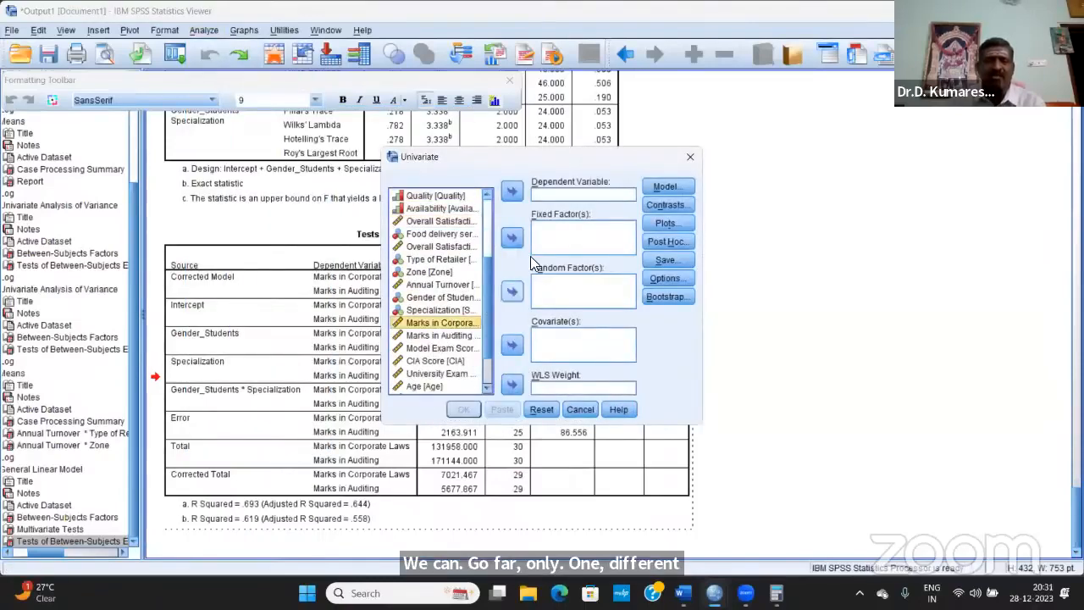
{"action": "left_click", "coordinate": [510, 193]}
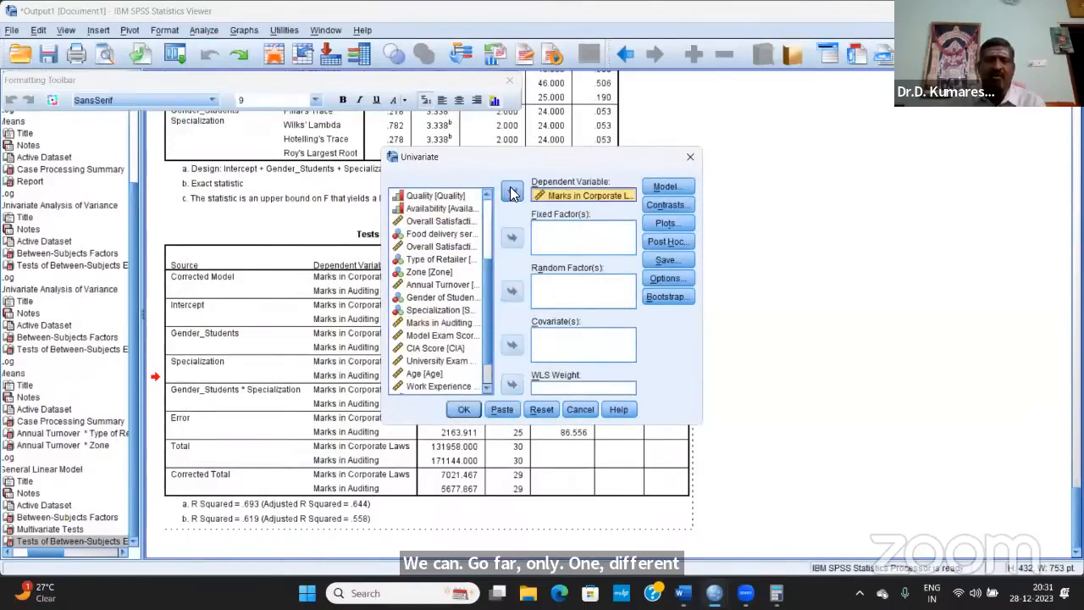
- Add Specialization and Marks in Auditing as fixed factors and run the univariate analysis
{"action": "left_click", "coordinate": [450, 310]}
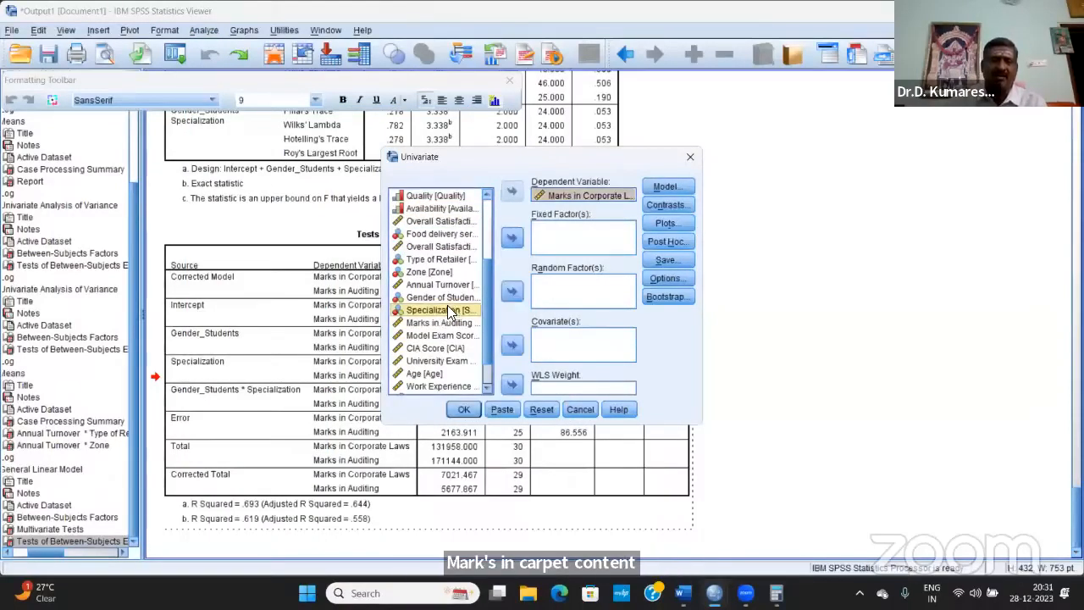
{"action": "left_click", "coordinate": [438, 323], "text": "ctrl"}
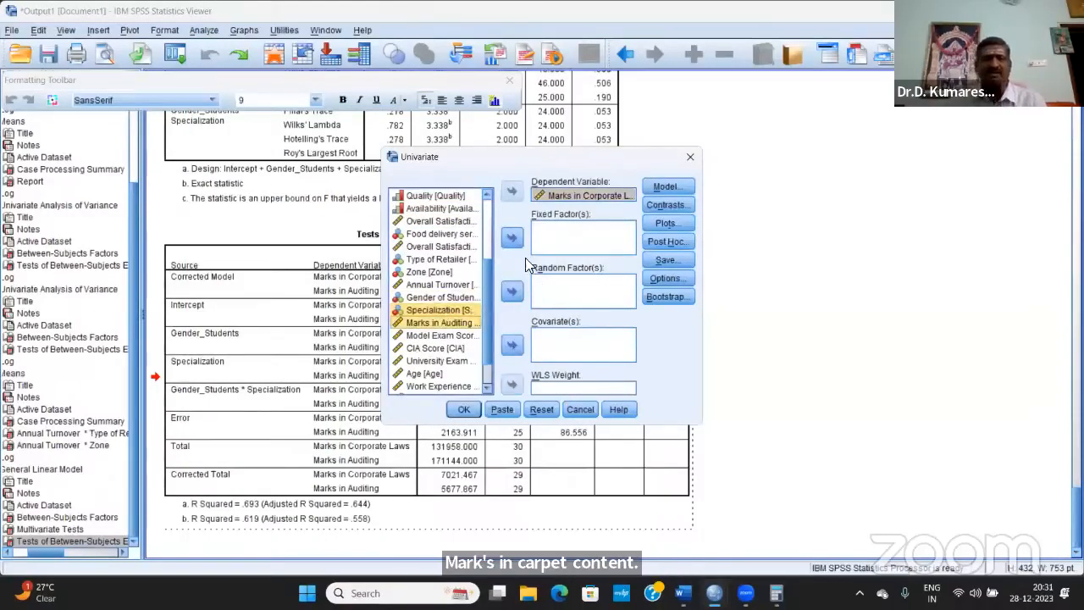
{"action": "left_click", "coordinate": [513, 238]}
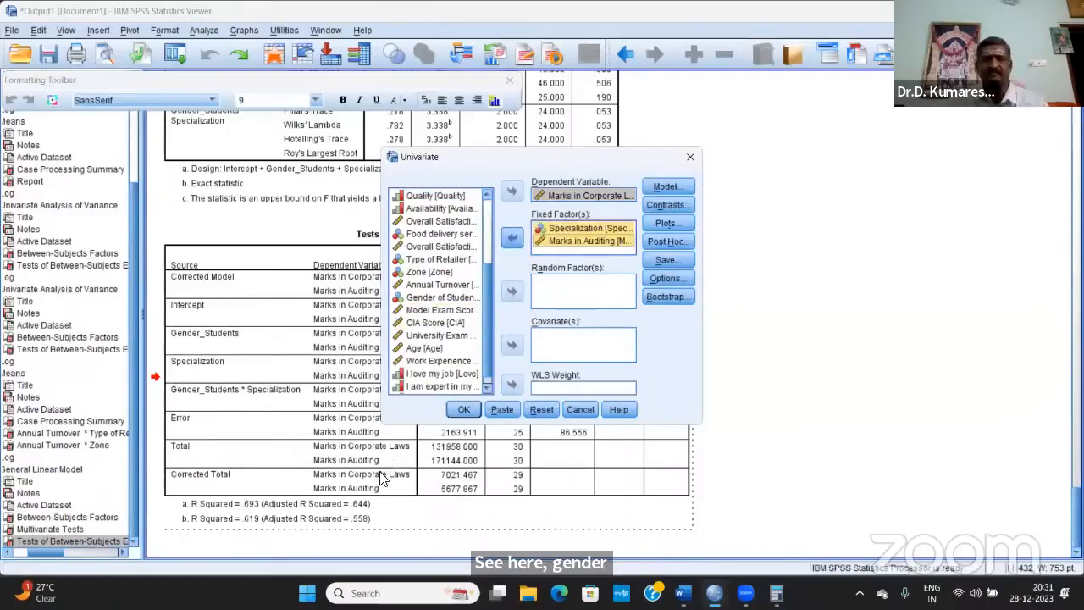
{"action": "left_click", "coordinate": [464, 409]}
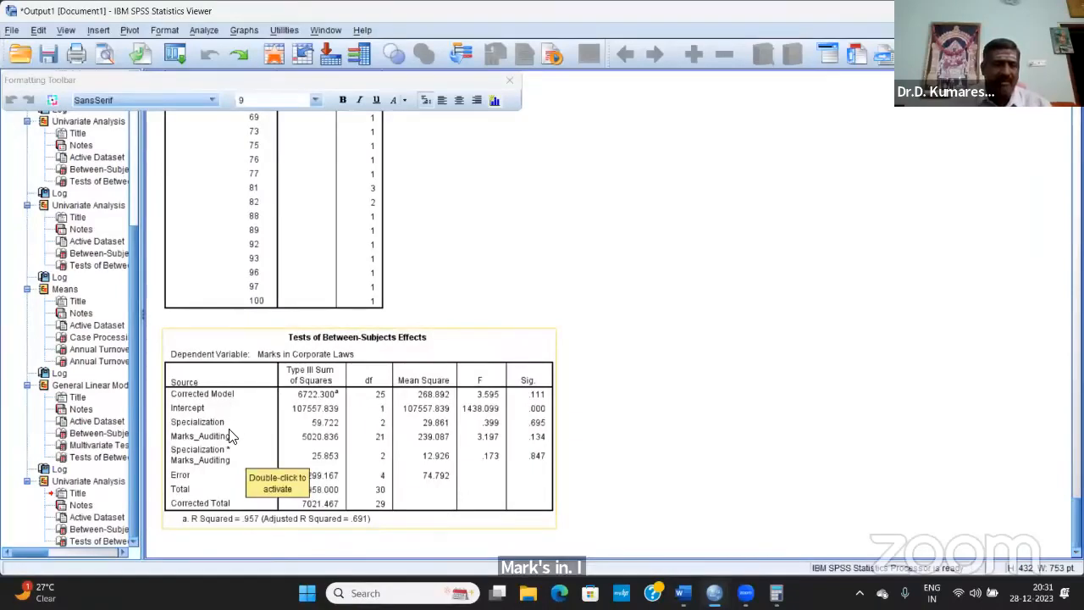
- Review the Between-Subjects Factors and Tests of Between-Subjects Effects tables for the model with Specialization and Marks in Auditing as factors
{"action": "left_click", "coordinate": [765, 326]}
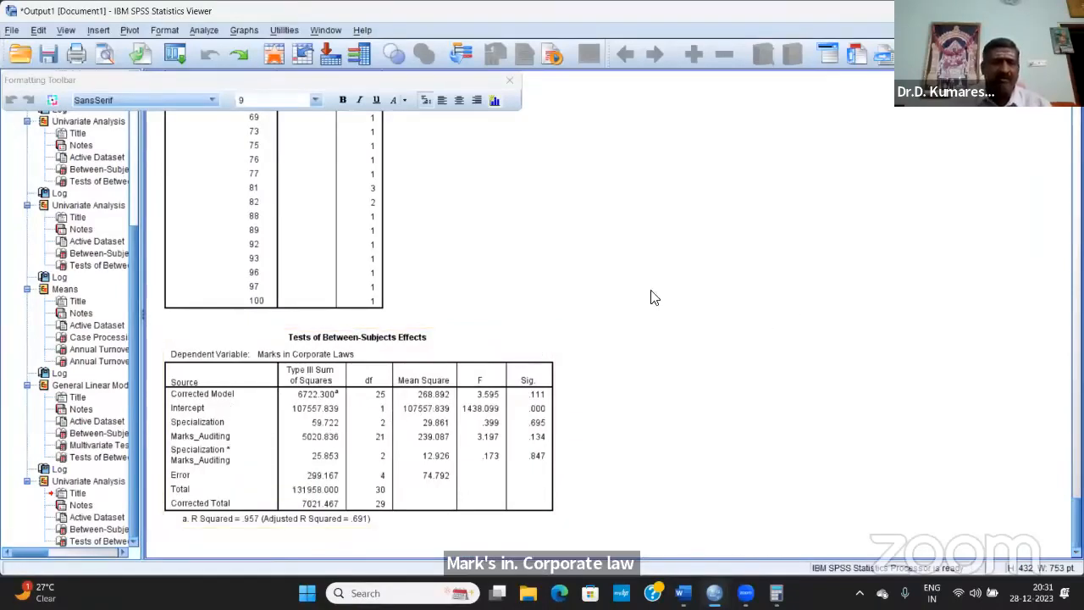
{"action": "scroll", "coordinate": [623, 308], "scroll_direction": "up", "scroll_amount": 5}
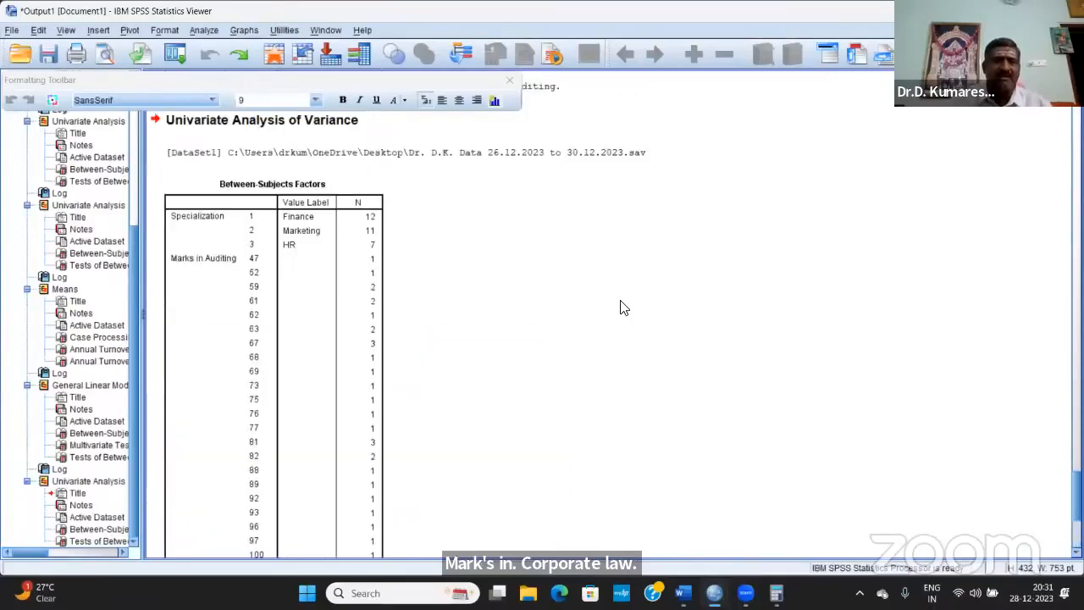
{"action": "scroll", "coordinate": [622, 308], "scroll_direction": "down", "scroll_amount": 5}
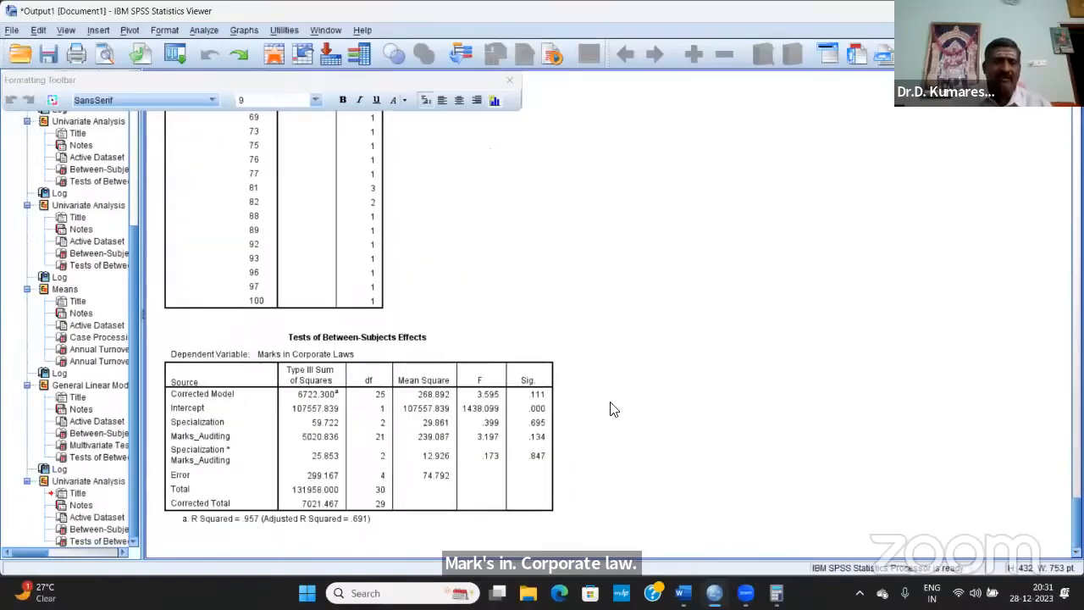
{"action": "left_click", "coordinate": [275, 428]}
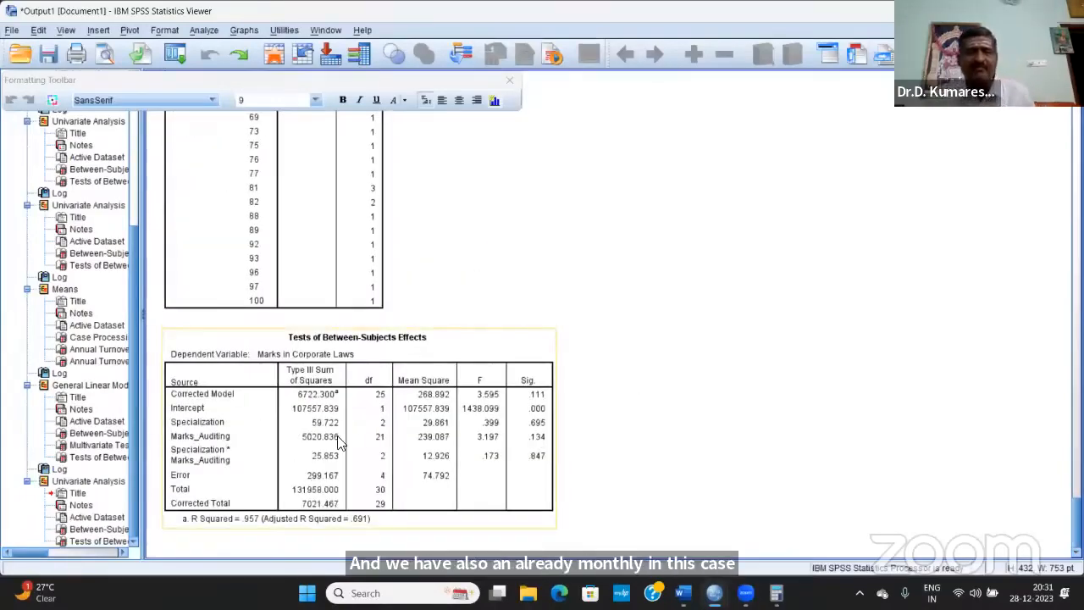
{"action": "left_click", "coordinate": [850, 323]}
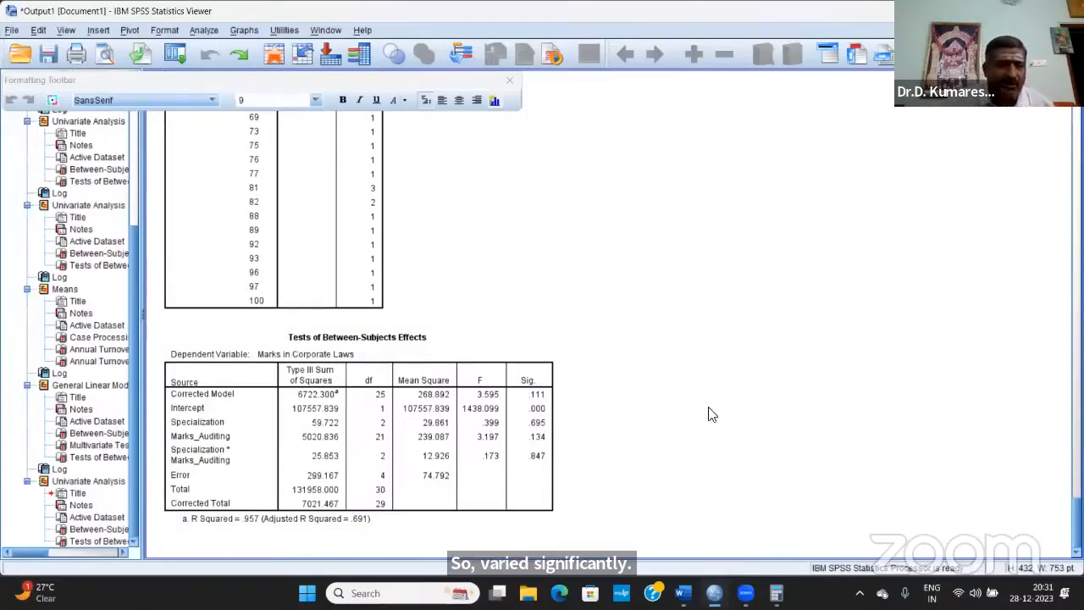
{"action": "left_click", "coordinate": [297, 477]}
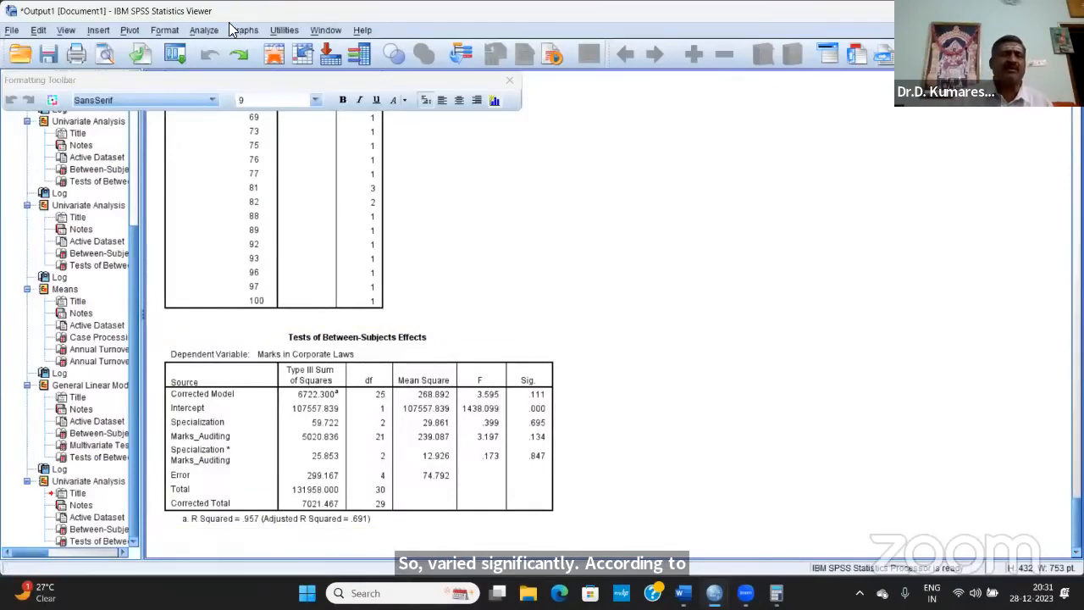
- Rerun the univariate analysis of Marks in Corporate Laws, replacing the fixed factors with Gender of Students and Specialization
{"action": "left_click", "coordinate": [203, 30]}
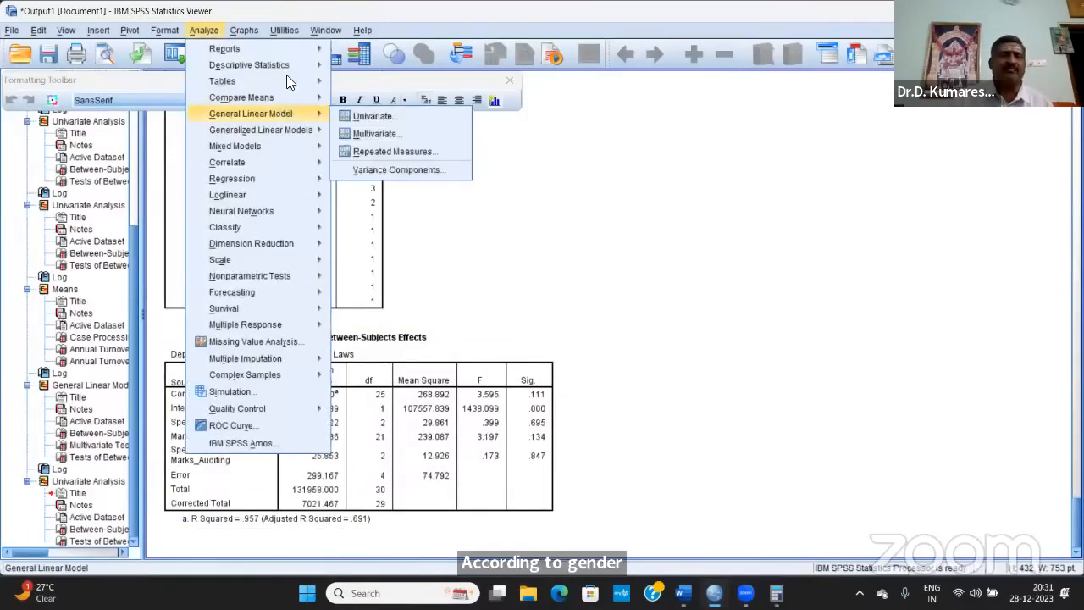
{"action": "left_click", "coordinate": [430, 116]}
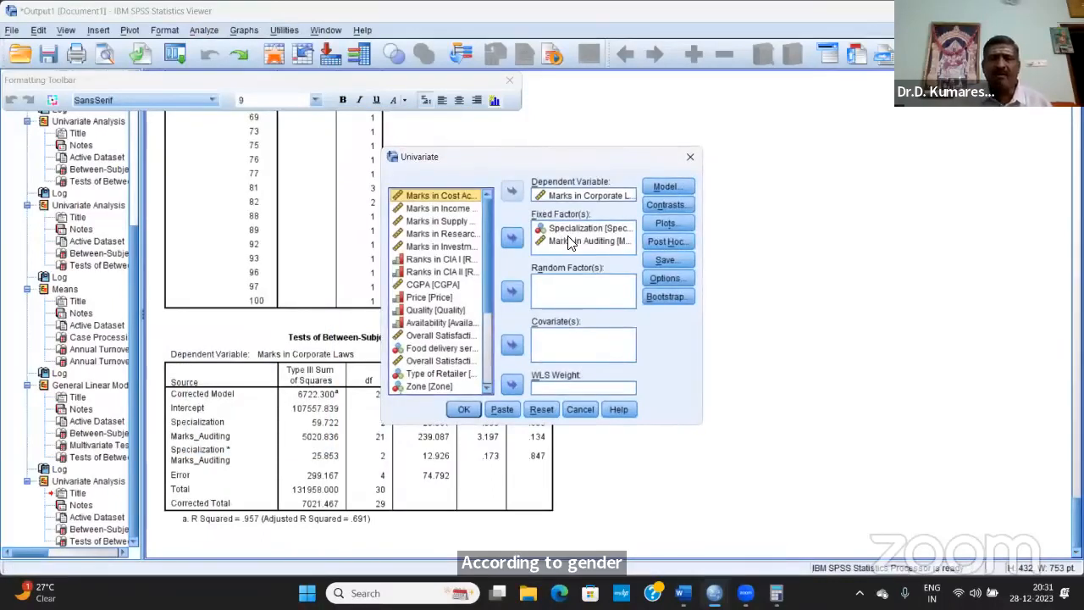
{"action": "left_click_drag", "start_coordinate": [570, 241], "coordinate": [506, 227]}
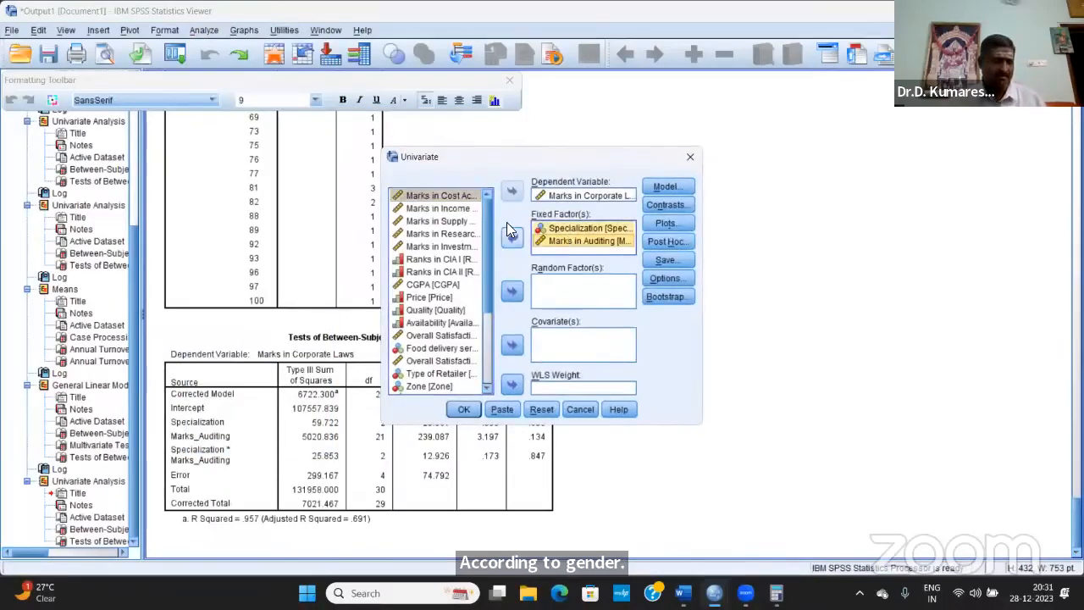
{"action": "left_click", "coordinate": [511, 237]}
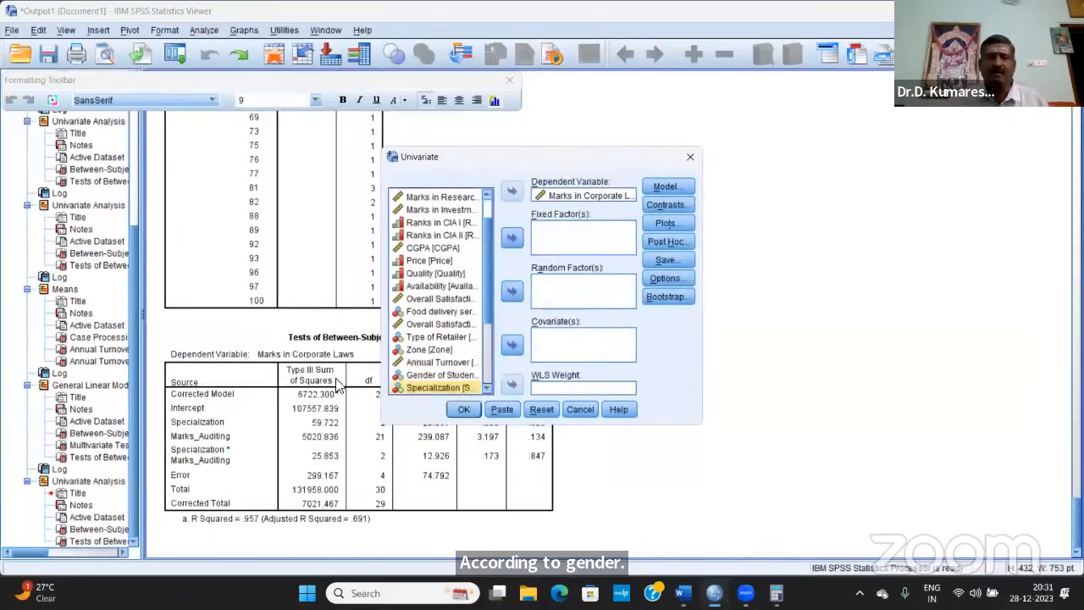
{"action": "left_click", "coordinate": [437, 374], "text": "ctrl"}
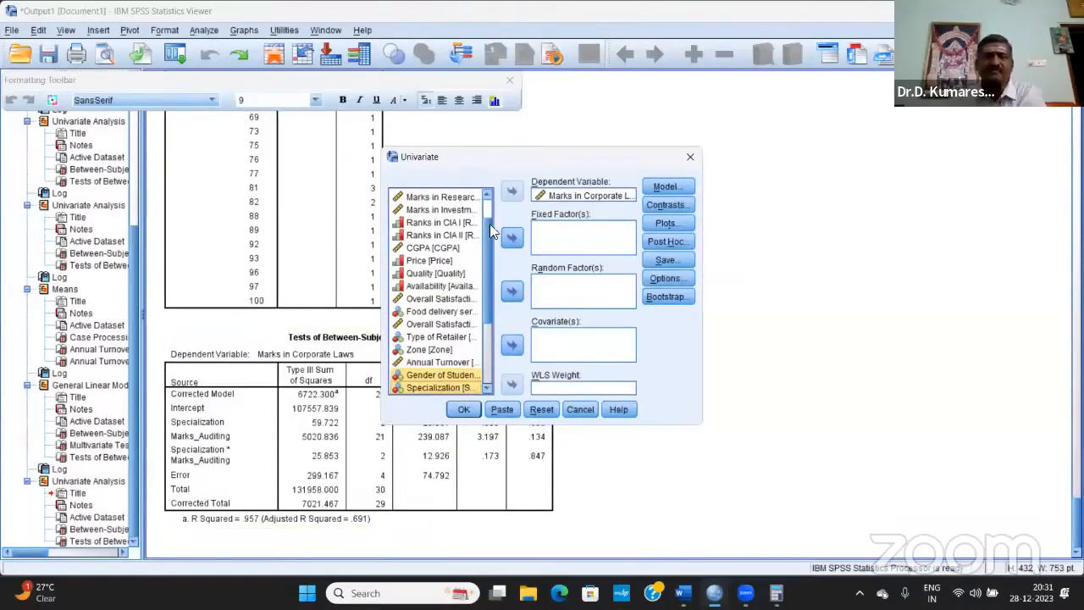
{"action": "left_click", "coordinate": [464, 408]}
- Highlight the Gender_Students significance value in the new univariate Tests of Between-Subjects Effects table
{"action": "scroll", "coordinate": [701, 387], "scroll_direction": "down", "scroll_amount": 1}
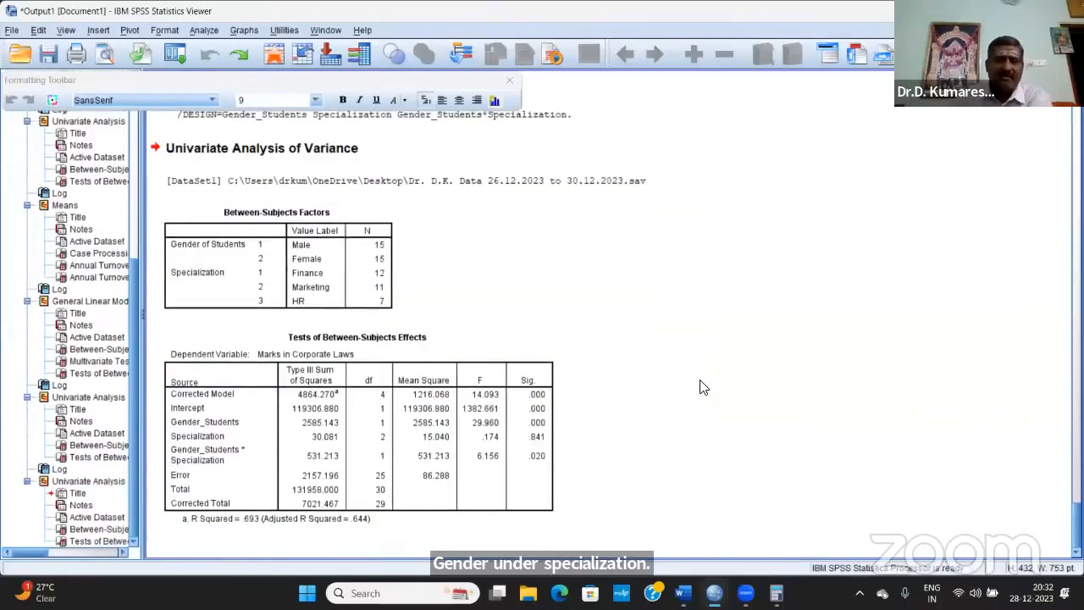
{"action": "left_click", "coordinate": [539, 437]}
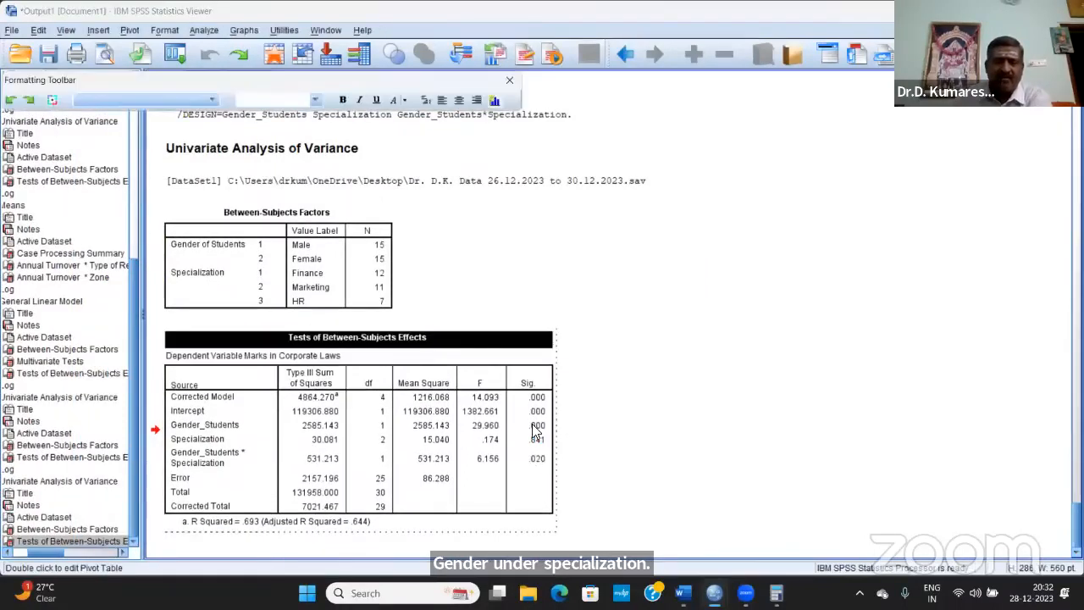
{"action": "double_click", "coordinate": [536, 426]}
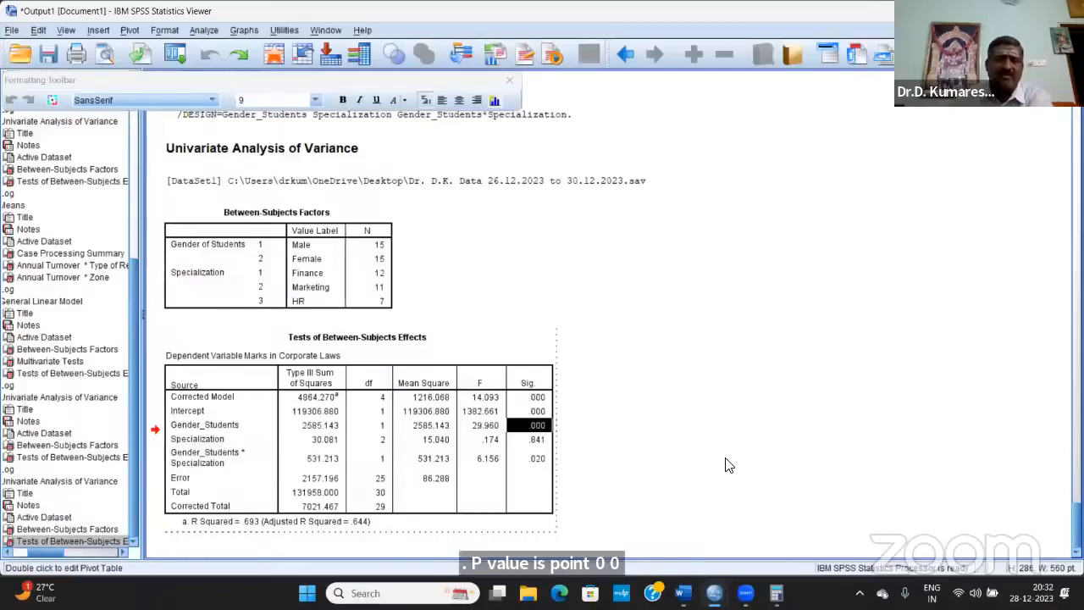
- Compare the Gender_Students significance for Marks in Corporate Laws between the multivariate and univariate Tests of Between-Subjects Effects tables
{"action": "scroll", "coordinate": [726, 465], "scroll_direction": "down", "scroll_amount": 15}
{"action": "scroll", "coordinate": [718, 460], "scroll_direction": "up", "scroll_amount": 5}
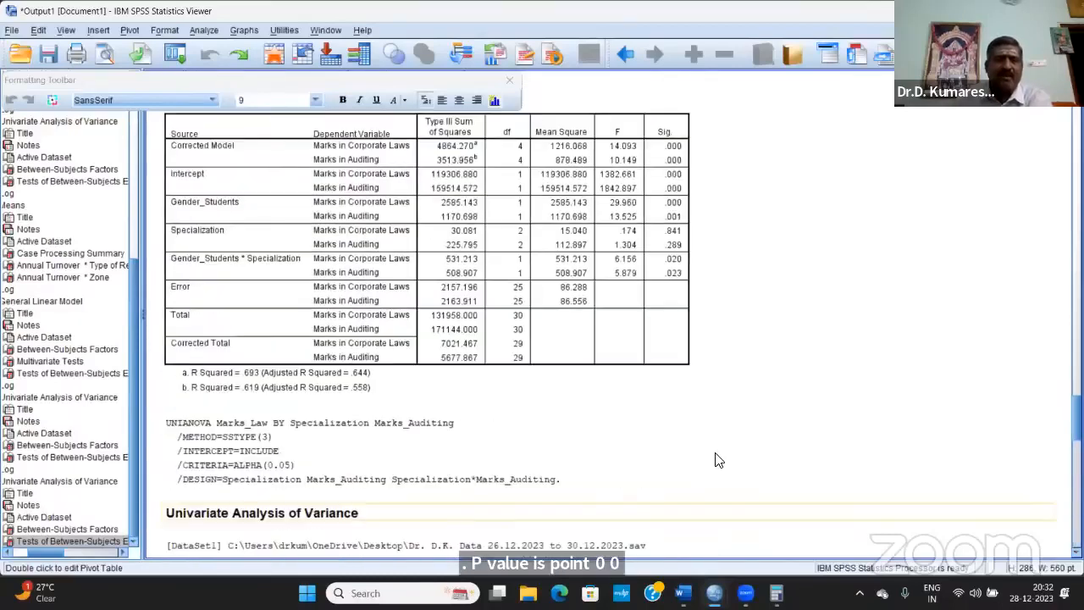
{"action": "scroll", "coordinate": [718, 459], "scroll_direction": "up", "scroll_amount": 6}
{"action": "scroll", "coordinate": [680, 352], "scroll_direction": "down", "scroll_amount": 3}
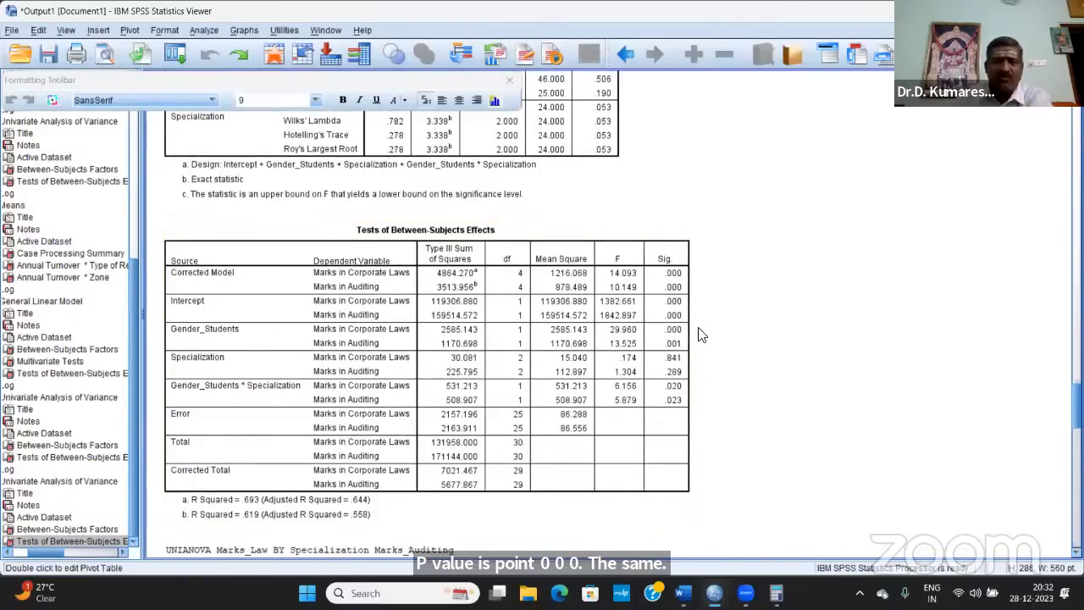
{"action": "scroll", "coordinate": [663, 398], "scroll_direction": "down", "scroll_amount": 15}
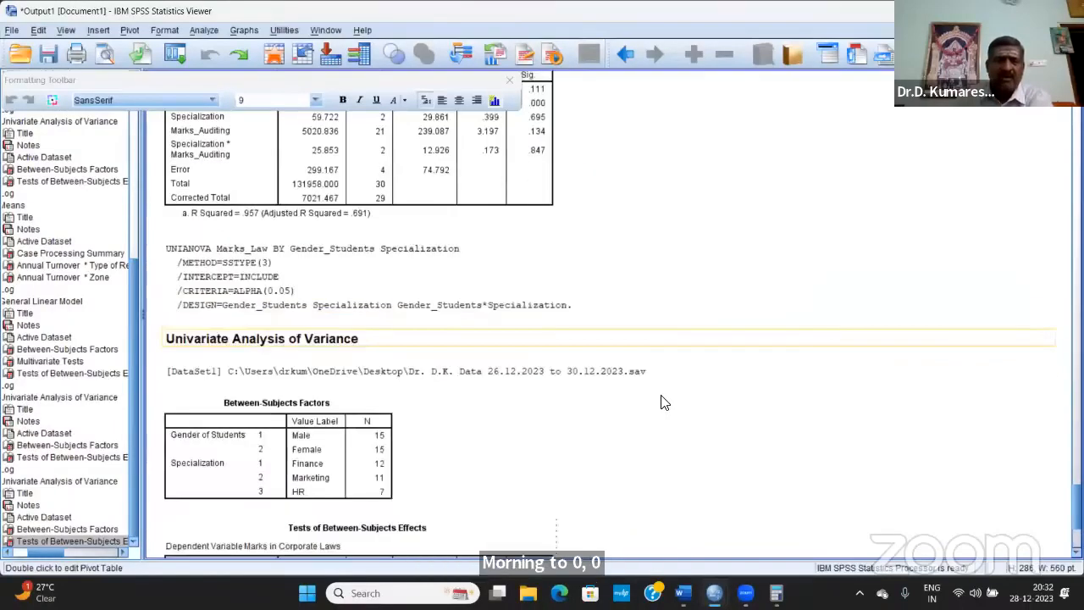
{"action": "scroll", "coordinate": [663, 403], "scroll_direction": "down", "scroll_amount": 5}
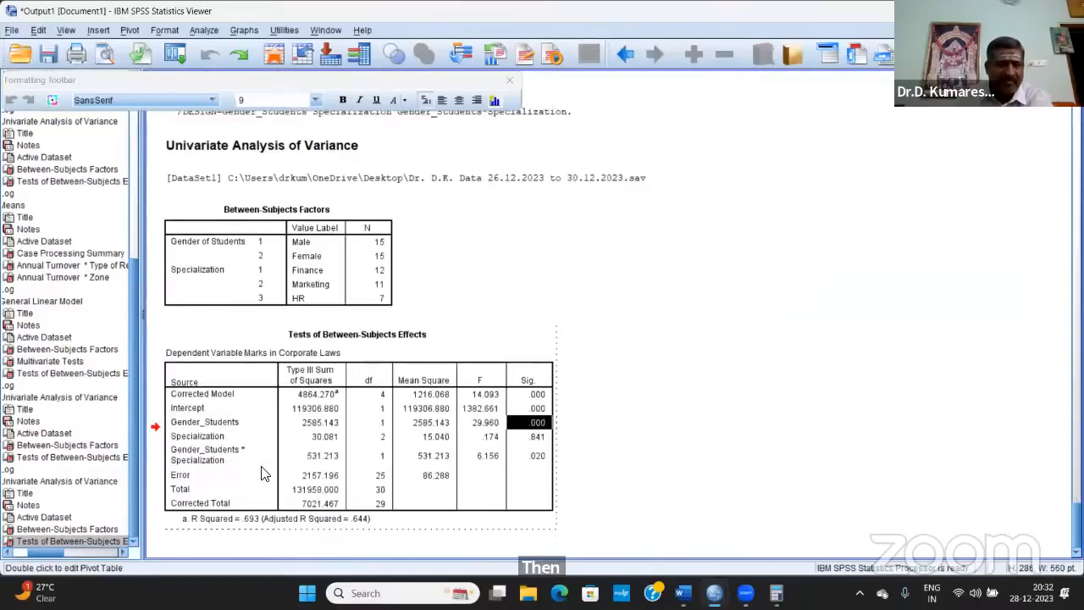
- Compare the Specialization and interaction significance values for Marks in Corporate Laws between the multivariate and univariate tables
{"action": "scroll", "coordinate": [717, 454], "scroll_direction": "up", "scroll_amount": 10}
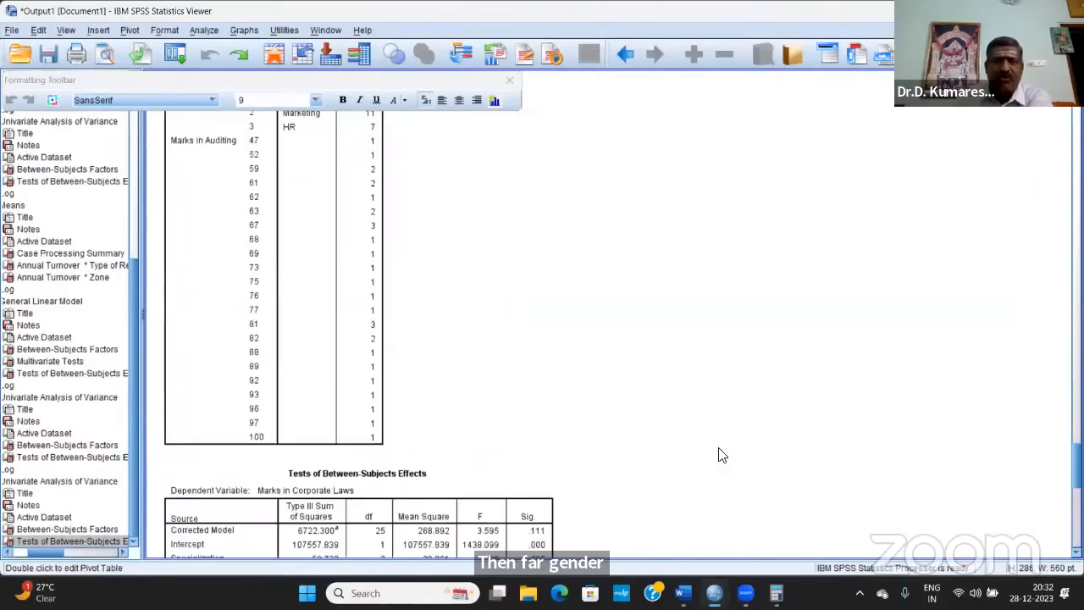
{"action": "scroll", "coordinate": [718, 454], "scroll_direction": "up", "scroll_amount": 5}
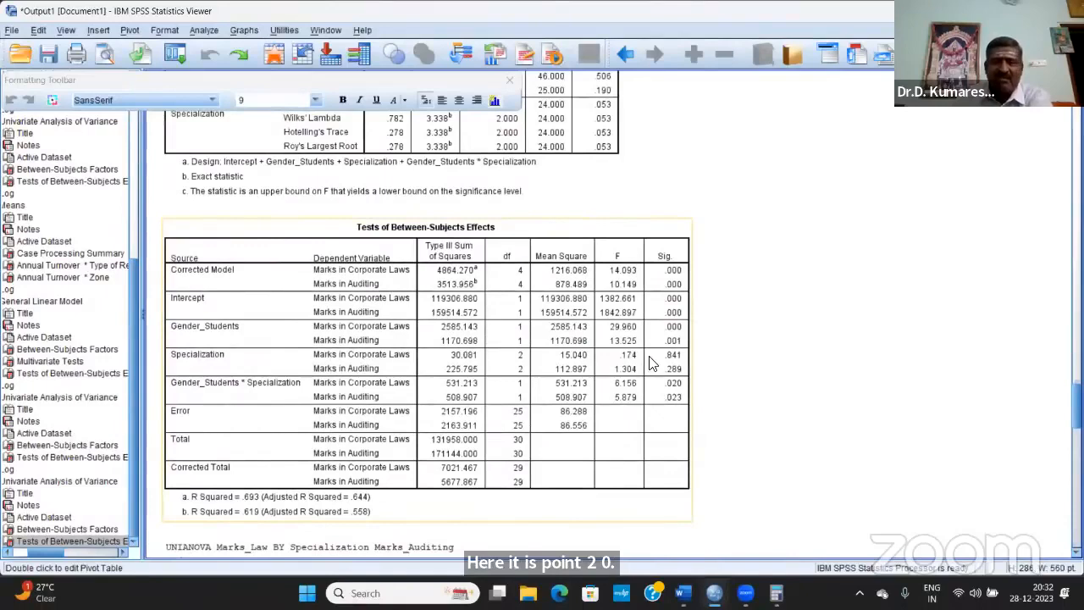
{"action": "double_click", "coordinate": [657, 427]}
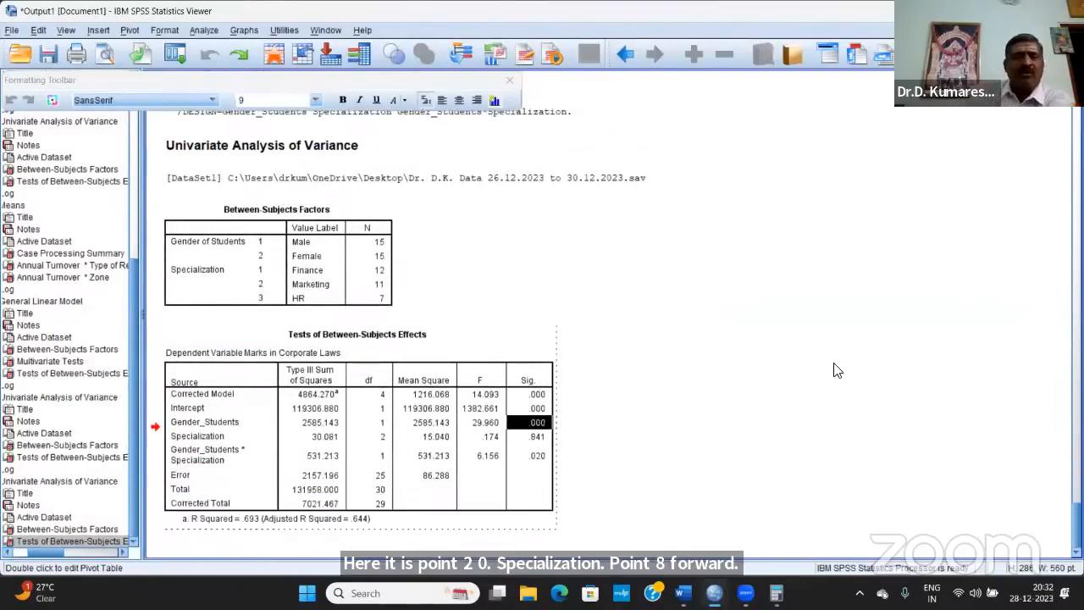
{"action": "left_click", "coordinate": [769, 344]}
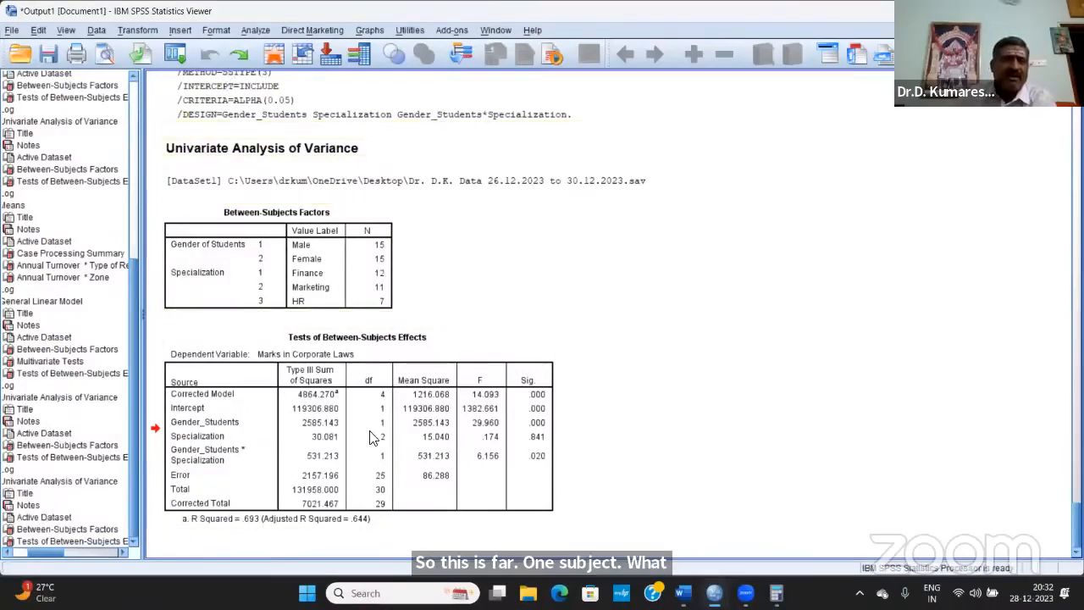
- Rerun the univariate general linear model with Marks in Auditing as the dependent variable, keeping Gender of Students and Specialization as fixed factors
{"action": "mouse_move", "coordinate": [716, 587]}
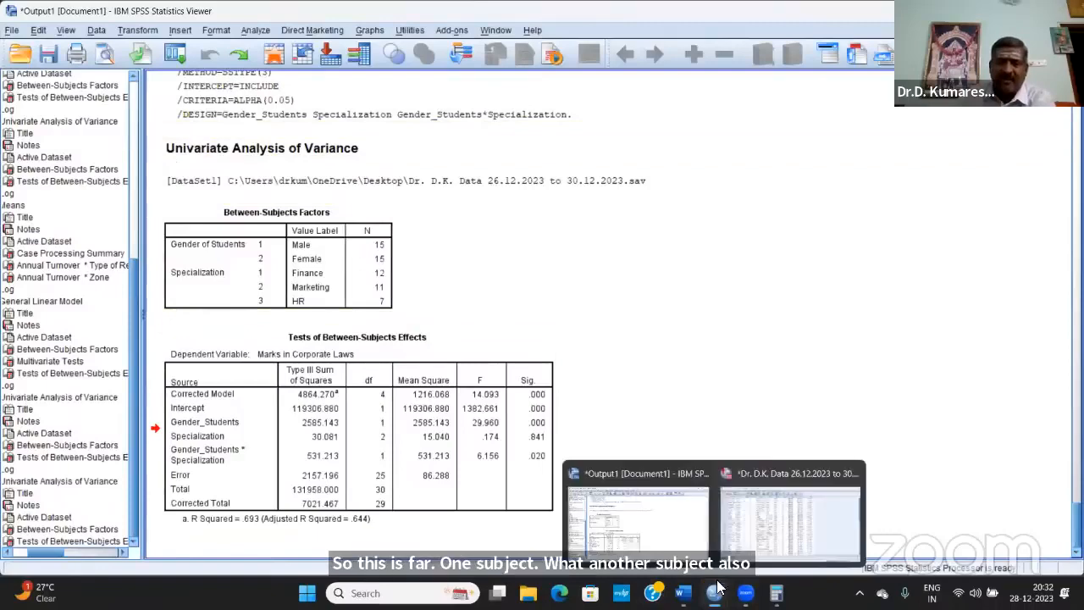
{"action": "left_click", "coordinate": [786, 486]}
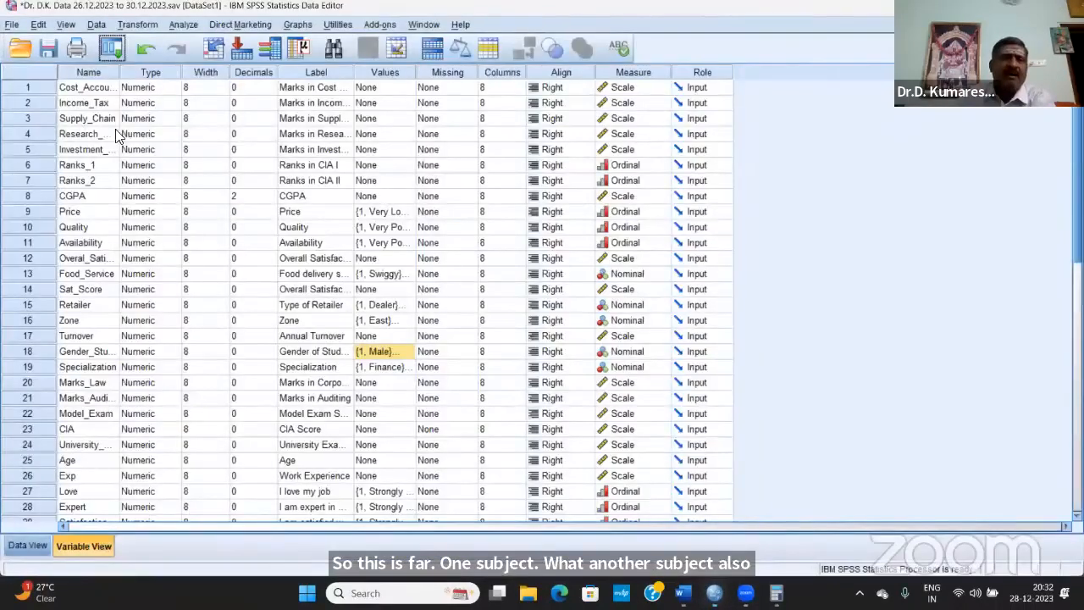
{"action": "left_click", "coordinate": [184, 25]}
{"action": "mouse_move", "coordinate": [254, 108]}
{"action": "left_click", "coordinate": [353, 111]}
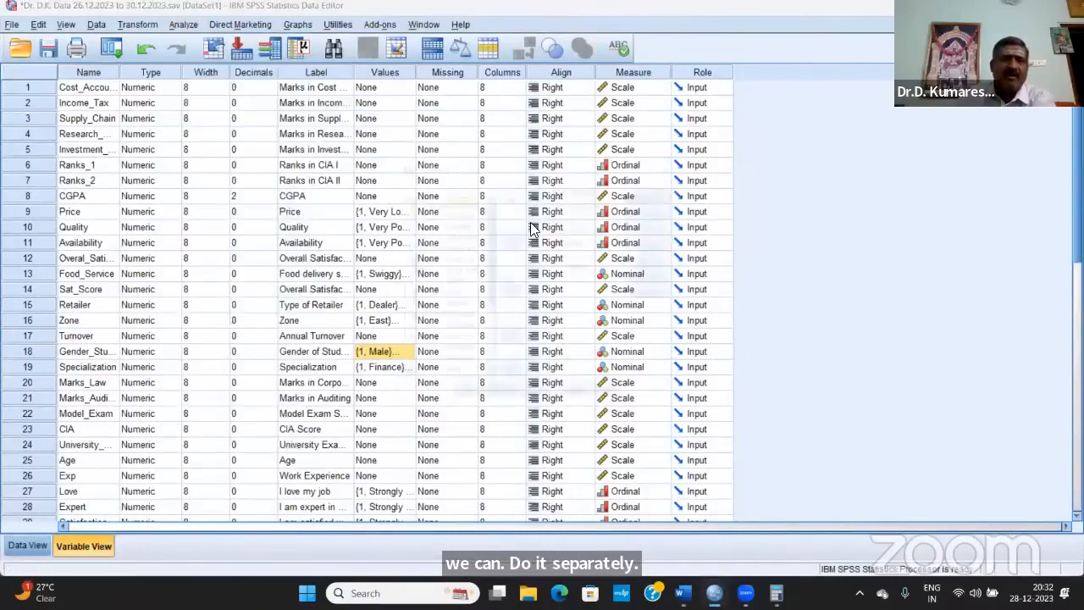
{"action": "left_click", "coordinate": [569, 195]}
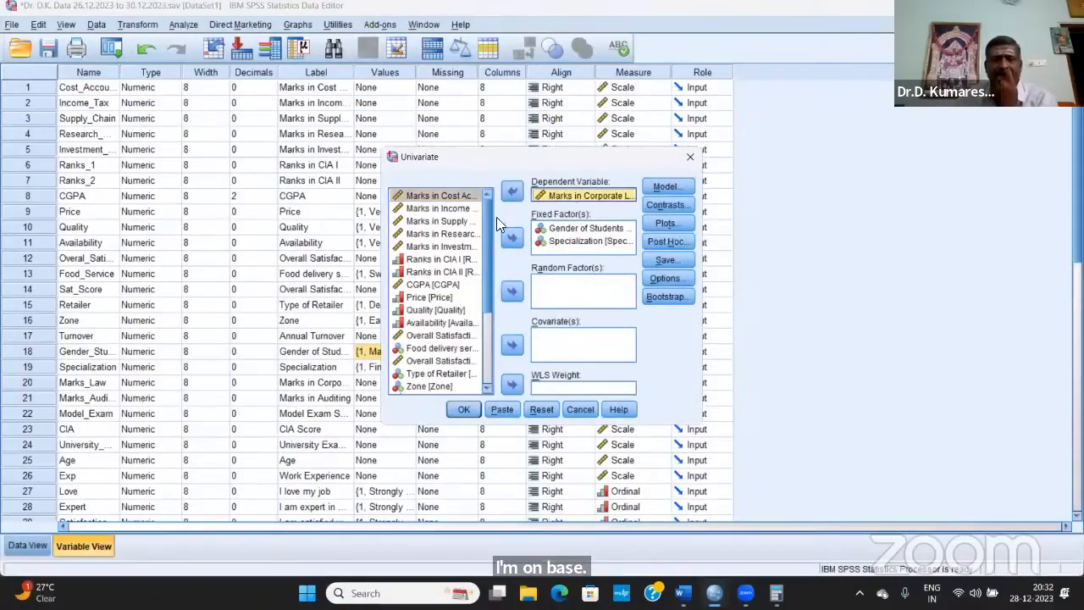
{"action": "left_click", "coordinate": [511, 192]}
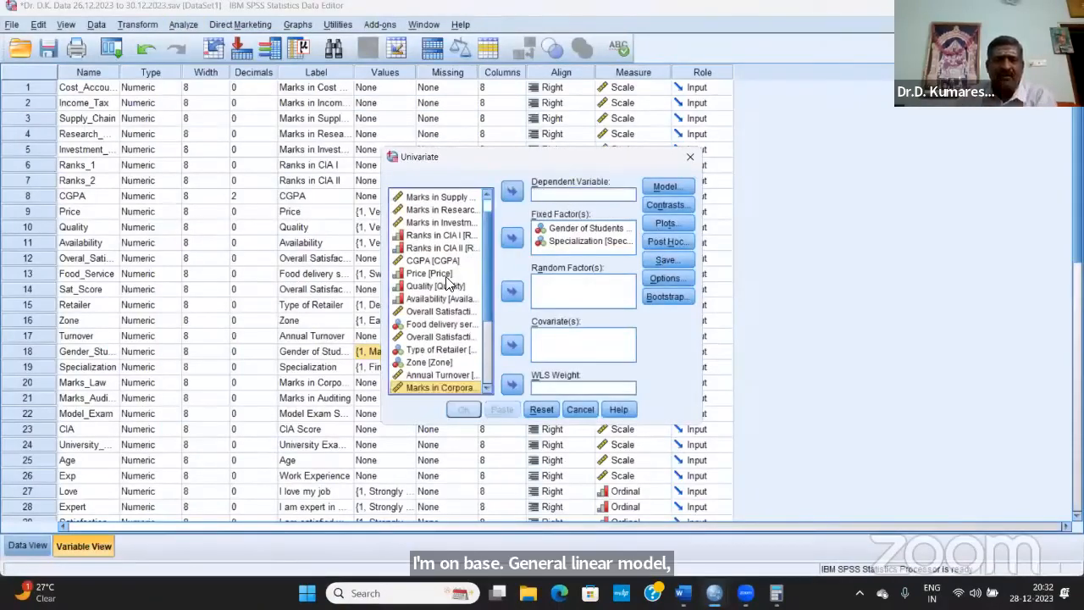
{"action": "left_click", "coordinate": [487, 387]}
{"action": "left_click", "coordinate": [460, 383]}
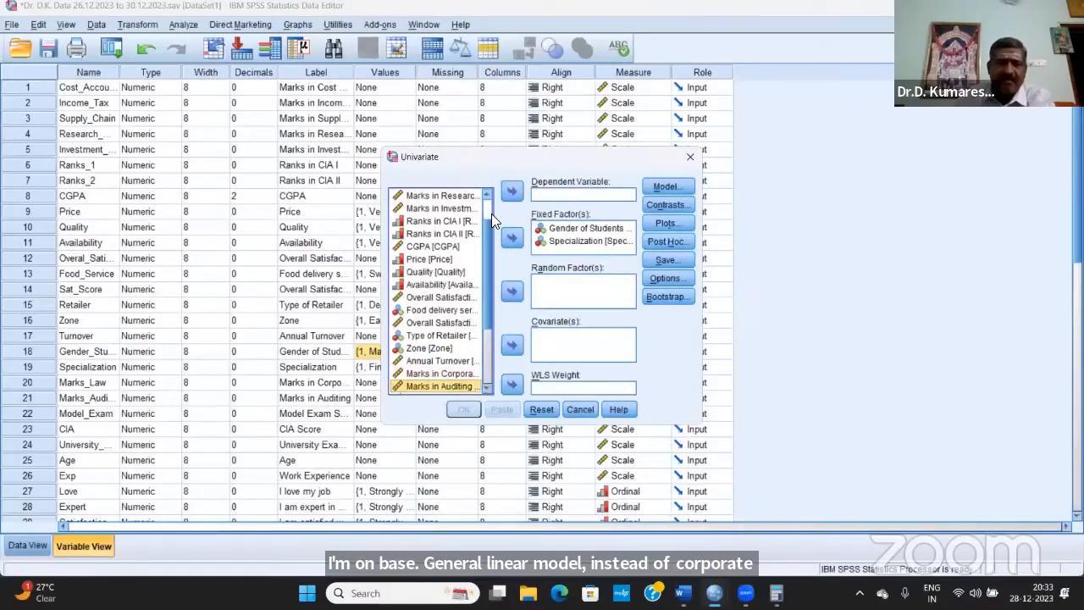
{"action": "left_click", "coordinate": [510, 193]}
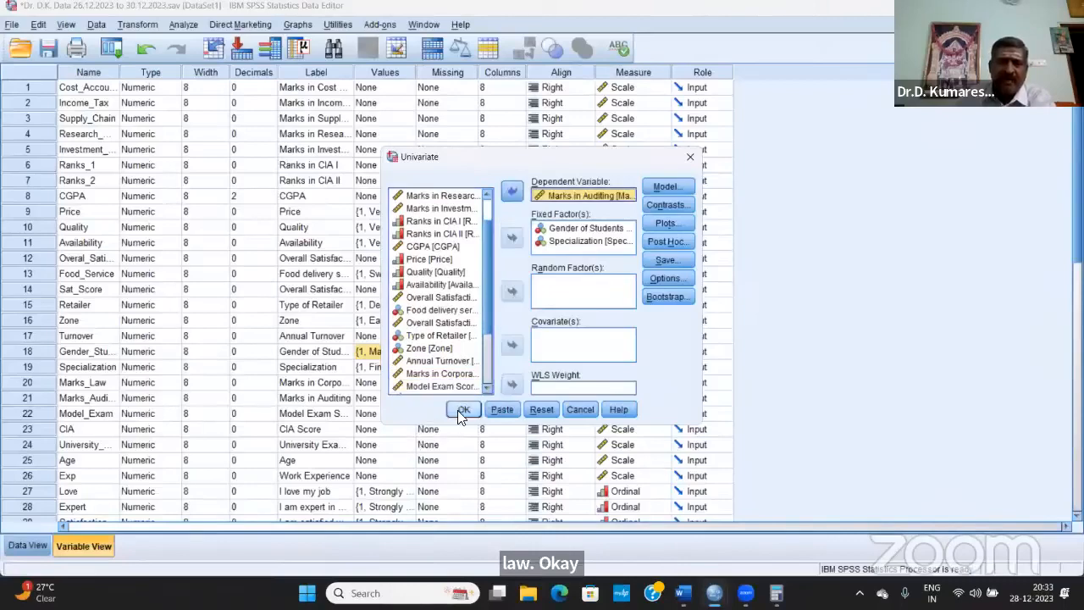
{"action": "key", "text": "Return"}
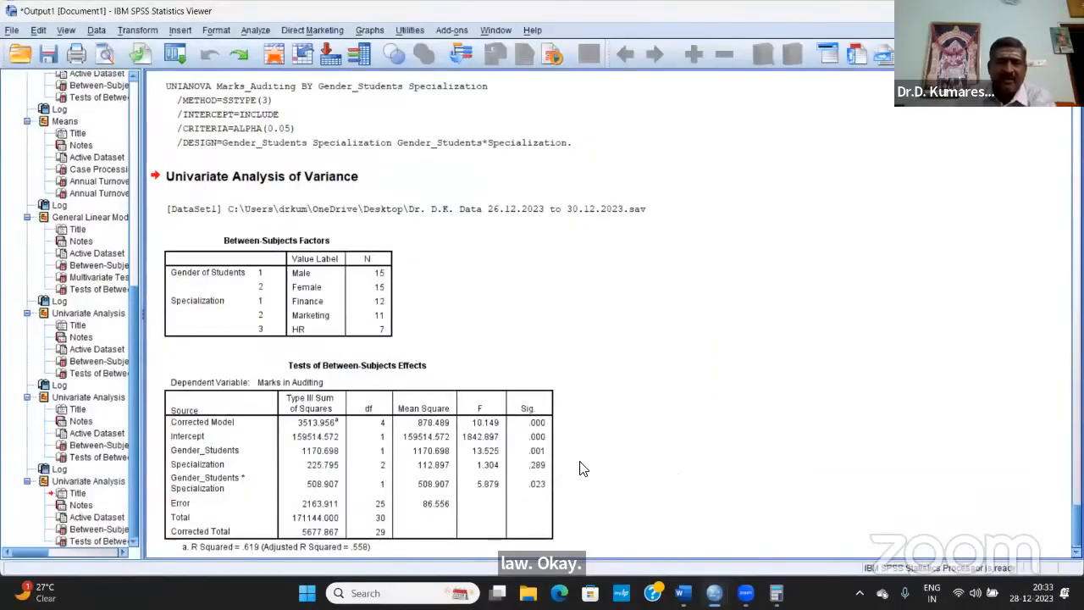
- Compare the Marks in Auditing significance values between the new univariate table and the multivariate Tests of Between-Subjects Effects table
{"action": "left_click", "coordinate": [549, 461]}
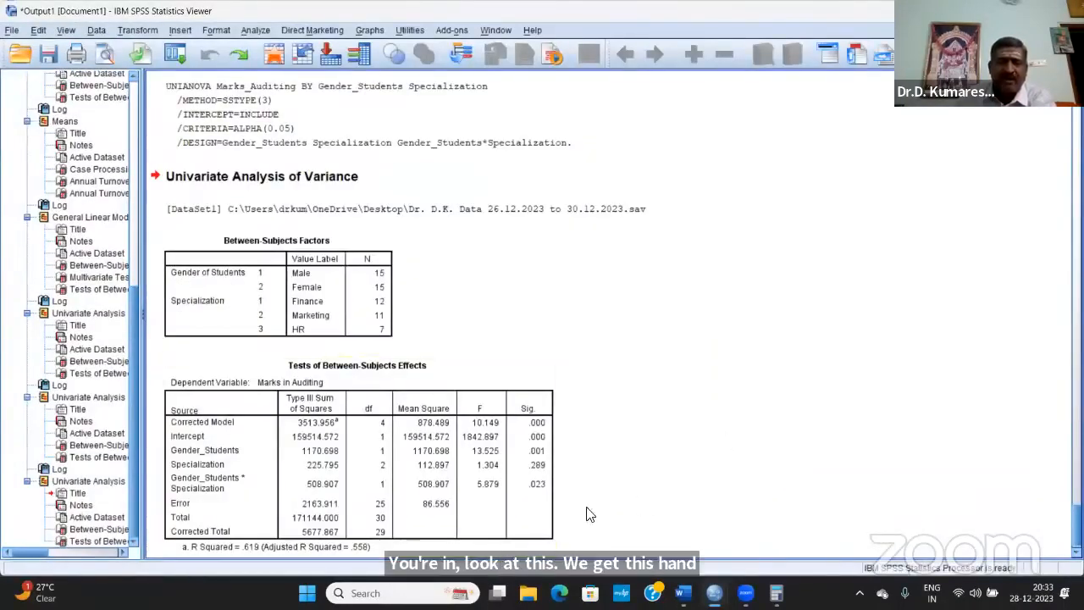
{"action": "left_click", "coordinate": [560, 486]}
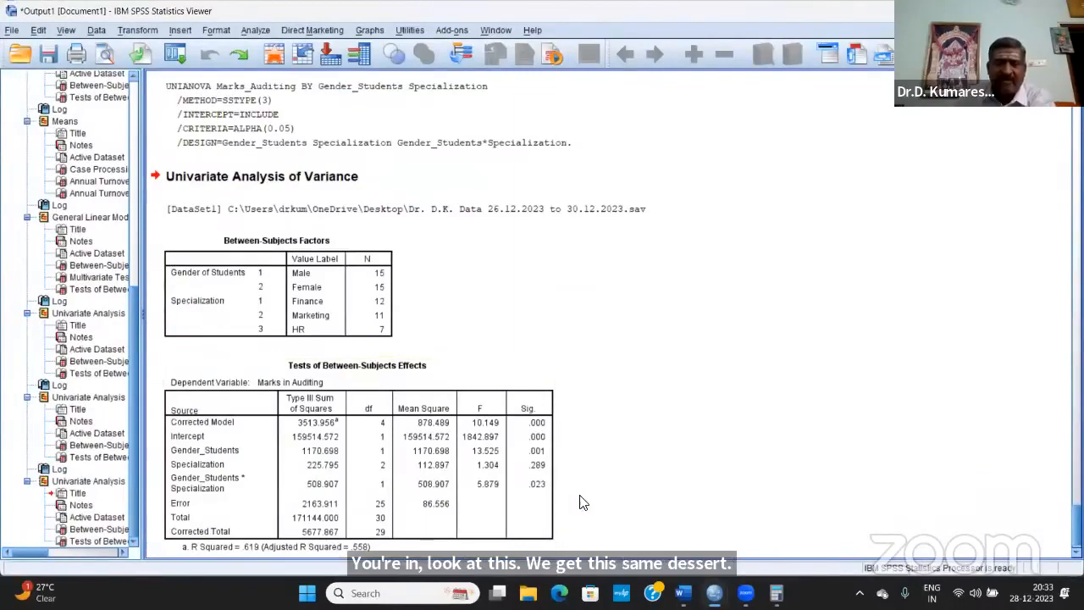
{"action": "scroll", "coordinate": [737, 455], "scroll_direction": "up", "scroll_amount": 15}
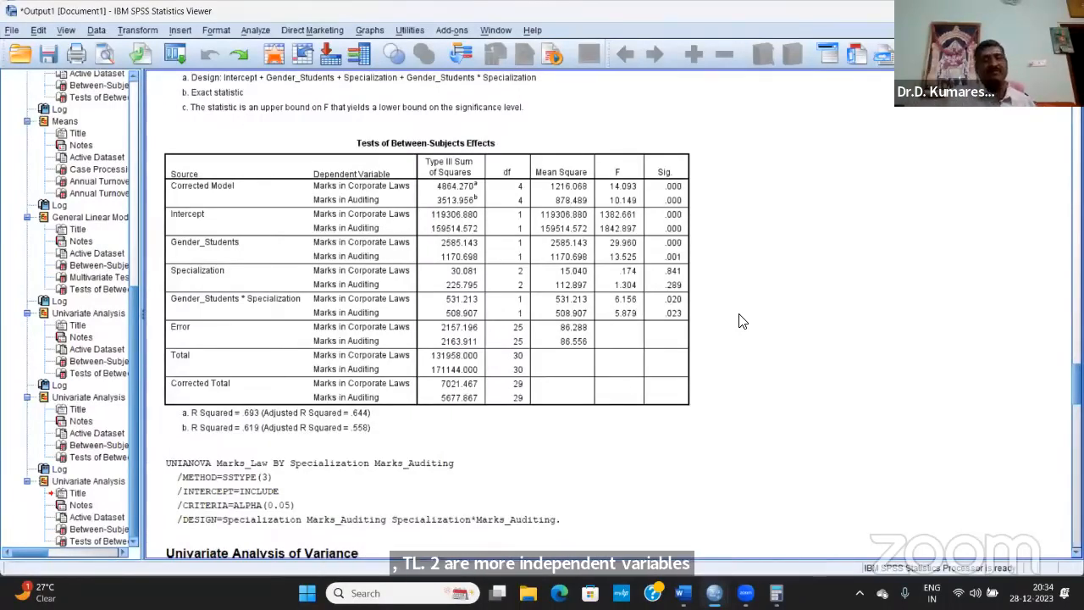
- Review the dependent variable and the factors in each univariate Tests of Between-Subjects Effects table, ending with Marks in Auditing
{"action": "scroll", "coordinate": [736, 341], "scroll_direction": "down", "scroll_amount": 5}
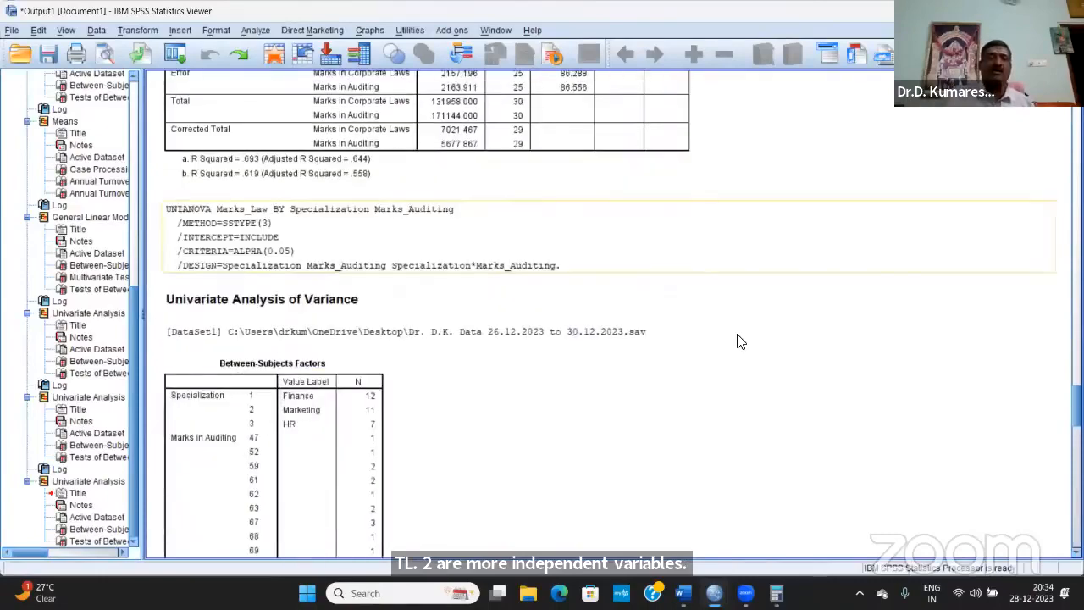
{"action": "scroll", "coordinate": [737, 341], "scroll_direction": "down", "scroll_amount": 15}
{"action": "scroll", "coordinate": [737, 341], "scroll_direction": "up", "scroll_amount": 4}
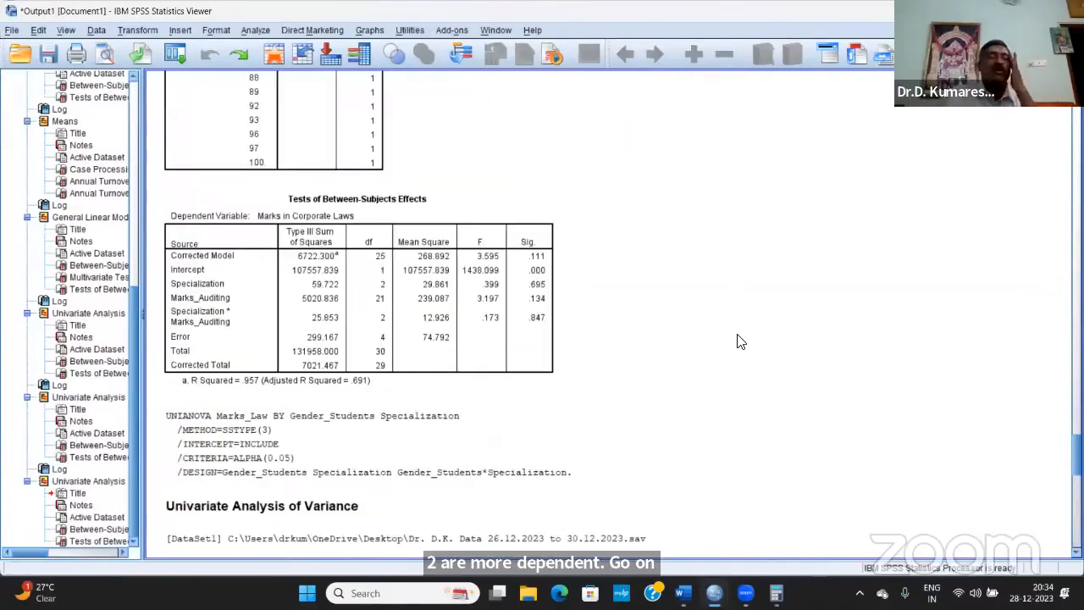
{"action": "scroll", "coordinate": [736, 342], "scroll_direction": "down", "scroll_amount": 4}
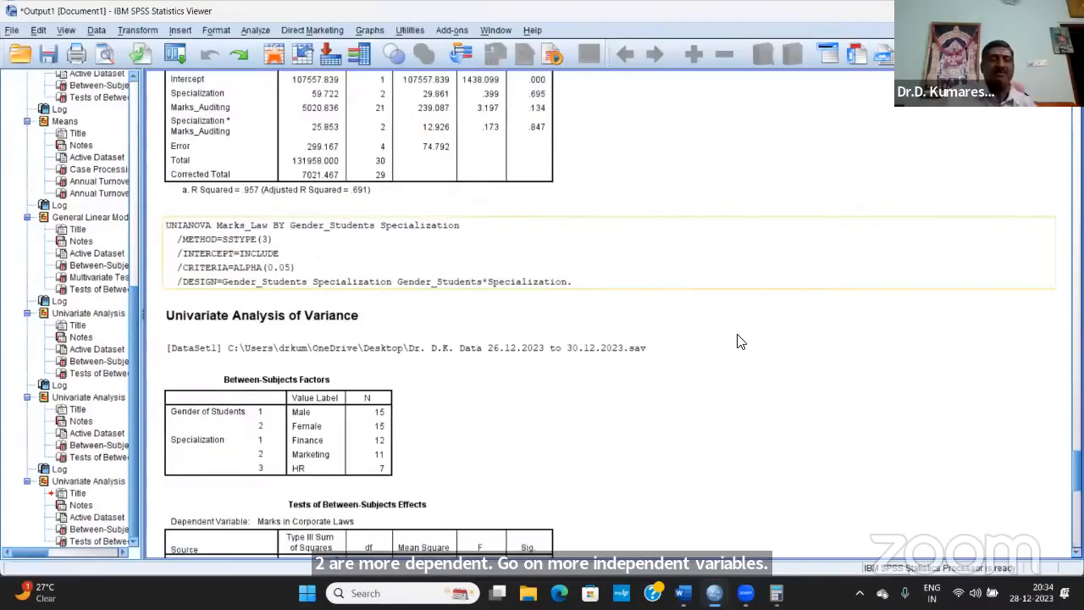
{"action": "scroll", "coordinate": [737, 341], "scroll_direction": "up", "scroll_amount": 4}
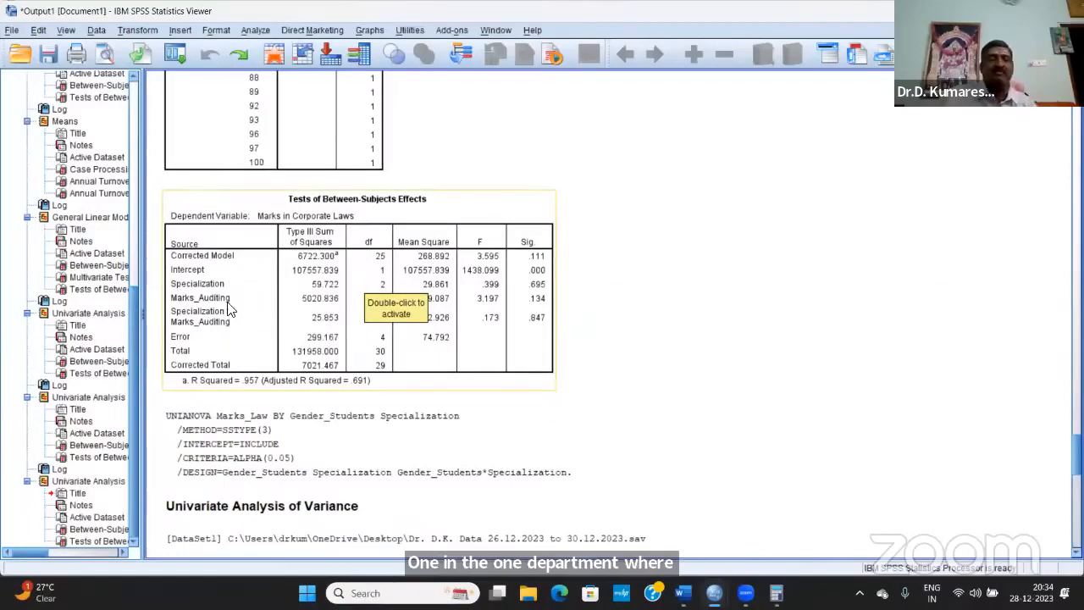
{"action": "scroll", "coordinate": [227, 309], "scroll_direction": "down", "scroll_amount": 5}
{"action": "scroll", "coordinate": [345, 364], "scroll_direction": "down", "scroll_amount": 2}
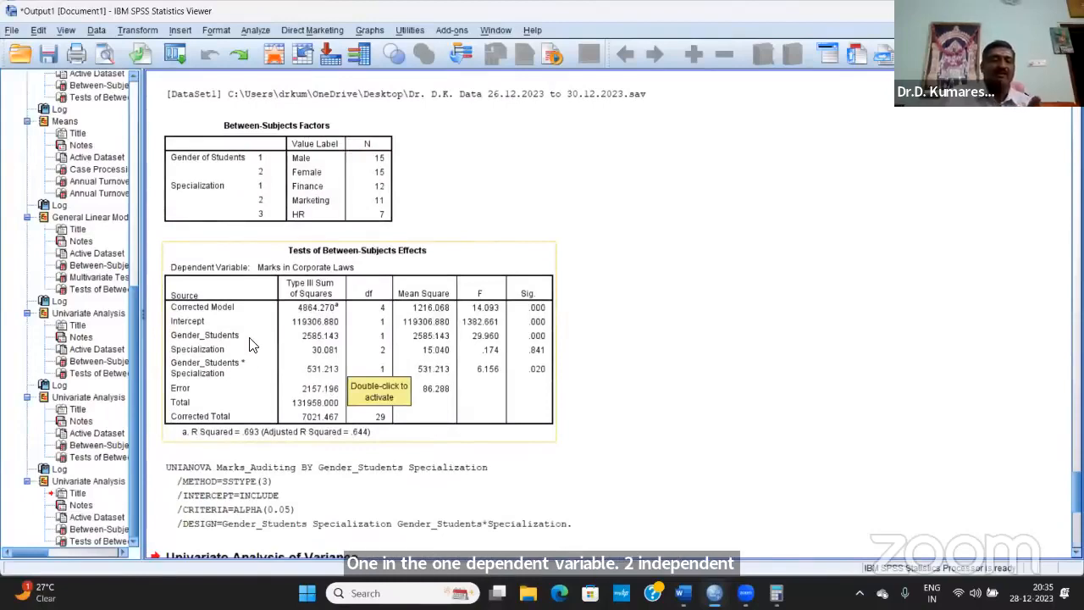
{"action": "scroll", "coordinate": [243, 356], "scroll_direction": "down", "scroll_amount": 6}
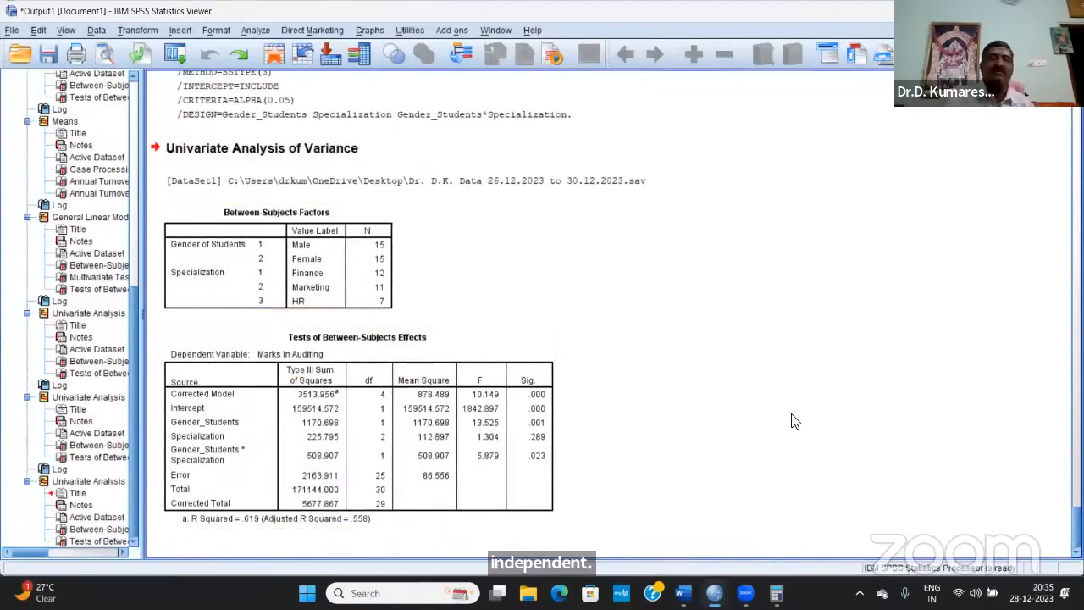
- Open the One-Way ANOVA setup from the data file and reset its previous variable selections
{"action": "left_click", "coordinate": [274, 54]}
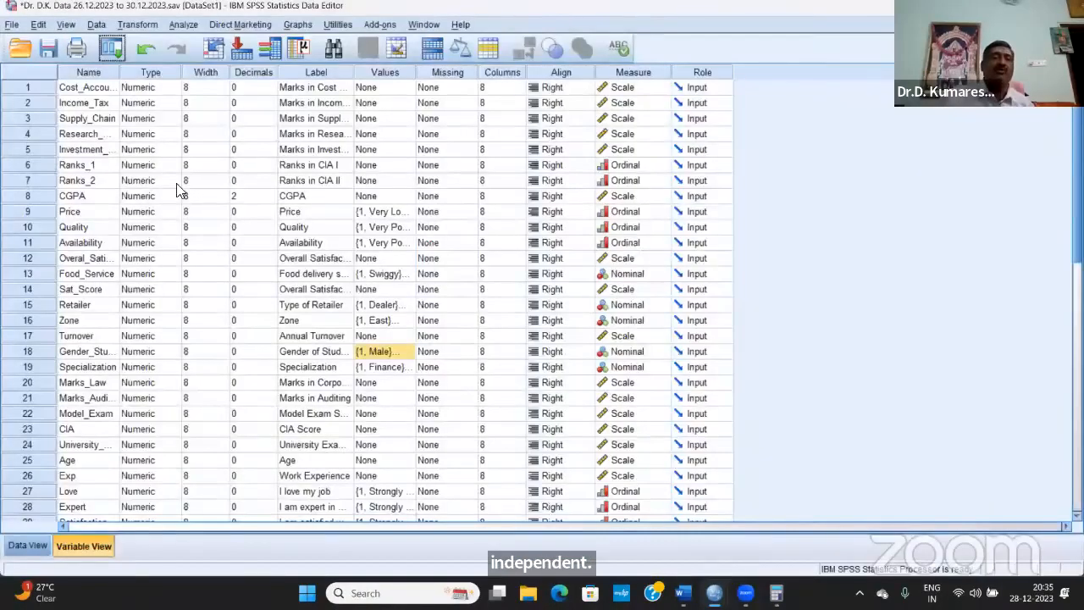
{"action": "left_click", "coordinate": [184, 26]}
{"action": "mouse_move", "coordinate": [234, 103]}
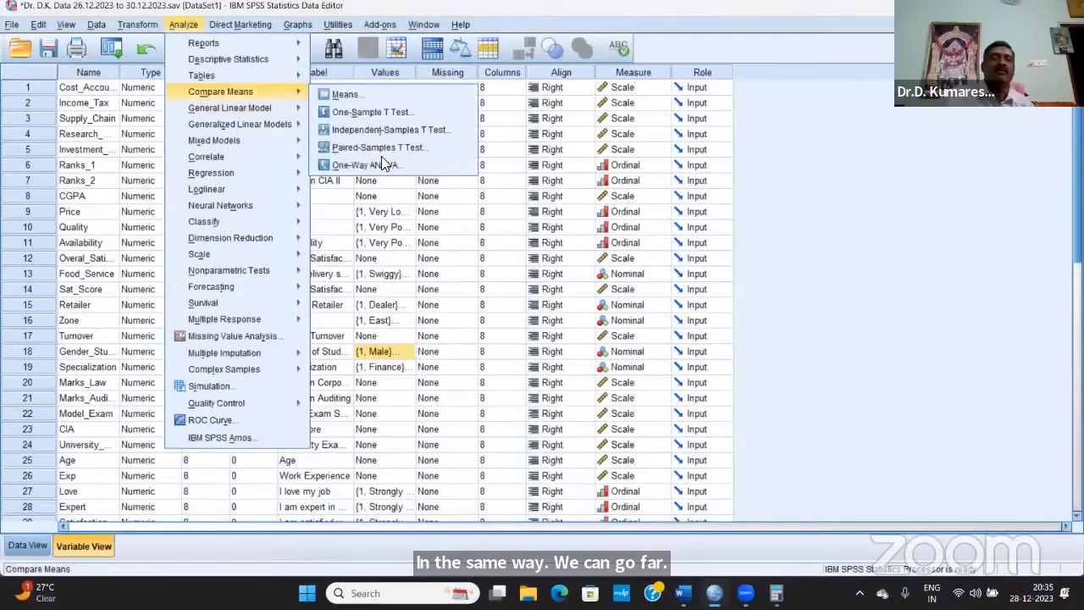
{"action": "left_click", "coordinate": [380, 163]}
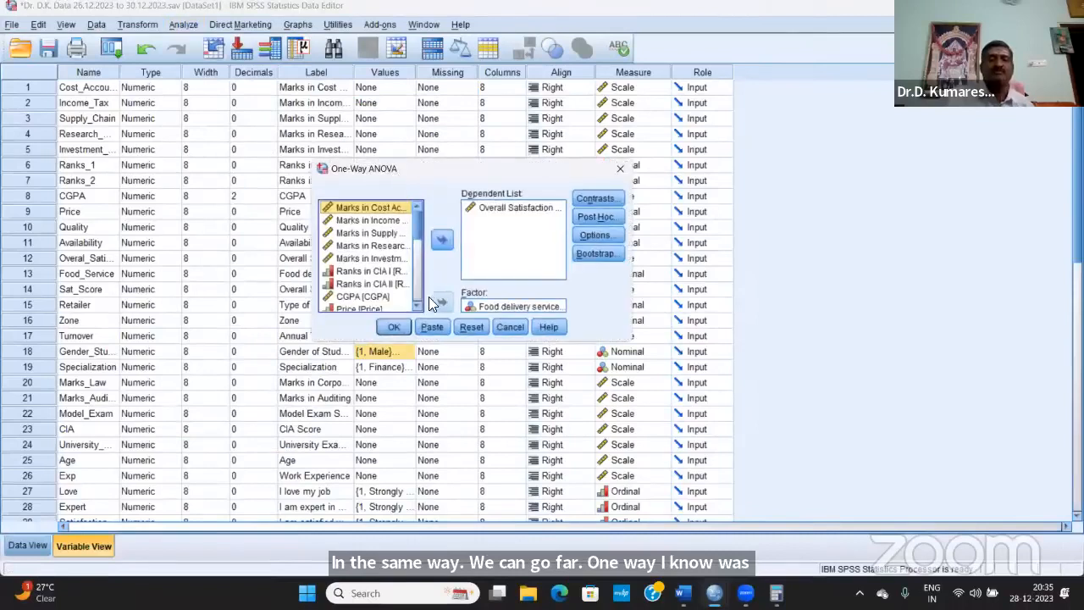
{"action": "left_click", "coordinate": [474, 328]}
{"action": "key", "text": "Return"}
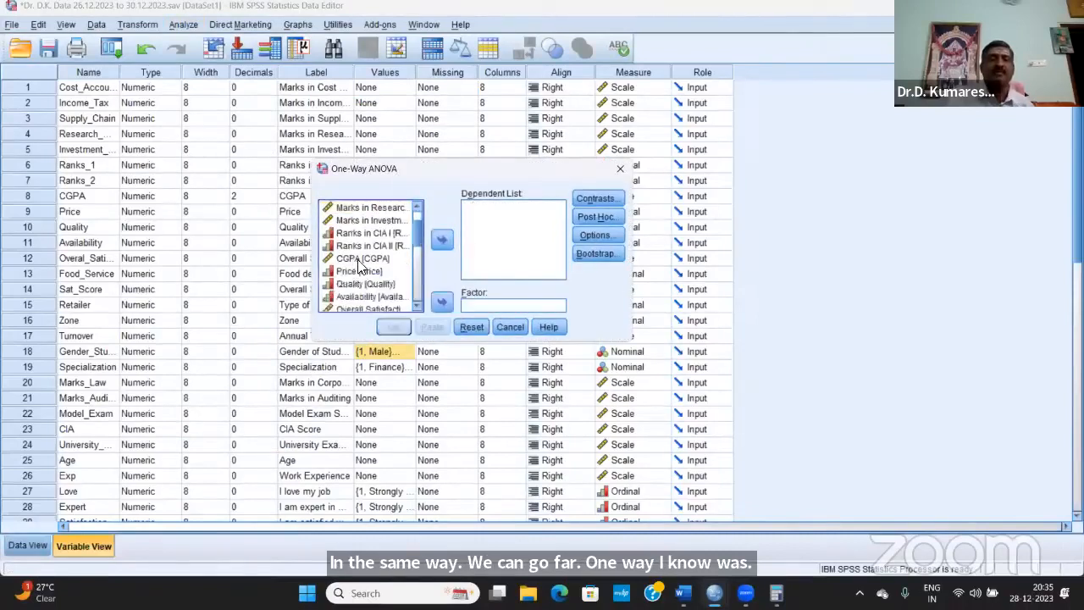
- Add Marks in Corporate Laws to the dependent list of the one-way ANOVA
{"action": "scroll", "coordinate": [389, 280], "scroll_direction": "down", "scroll_amount": 4}
{"action": "scroll", "coordinate": [388, 292], "scroll_direction": "down", "scroll_amount": 2}
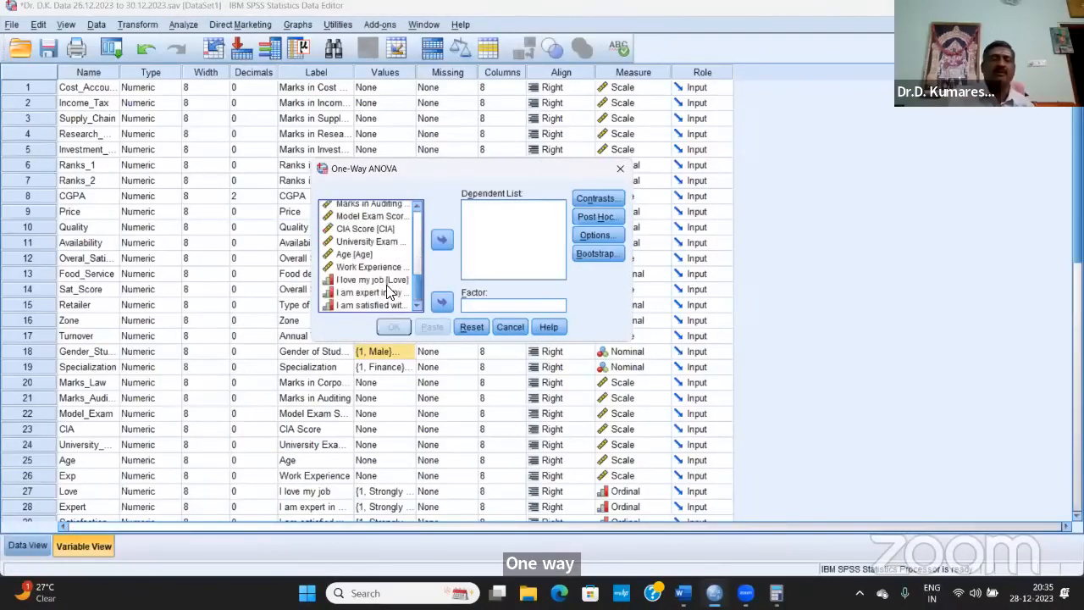
{"action": "scroll", "coordinate": [381, 279], "scroll_direction": "up", "scroll_amount": 1}
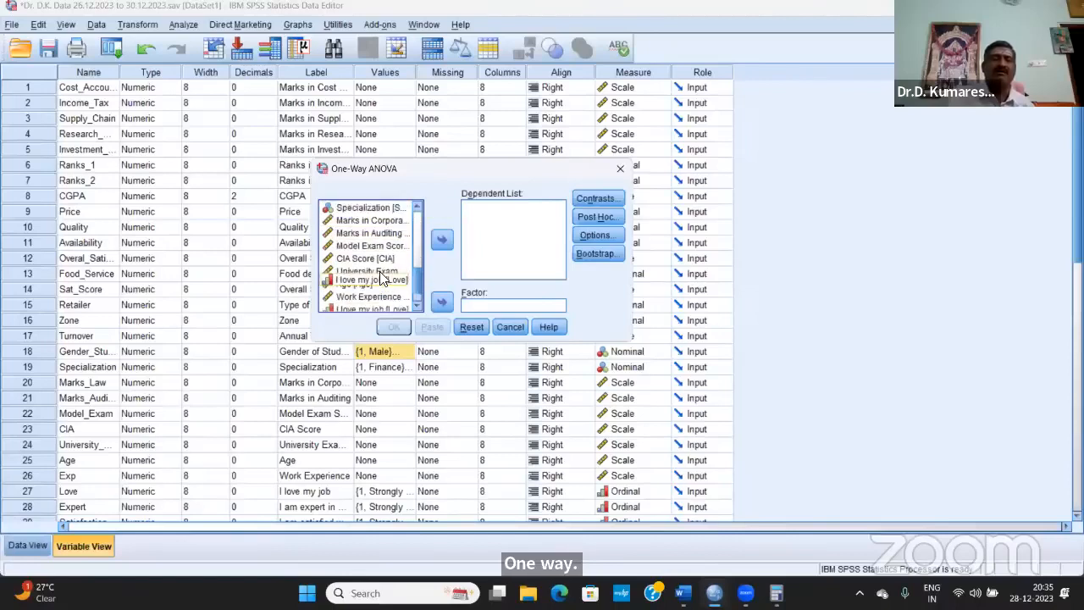
{"action": "left_click", "coordinate": [383, 222]}
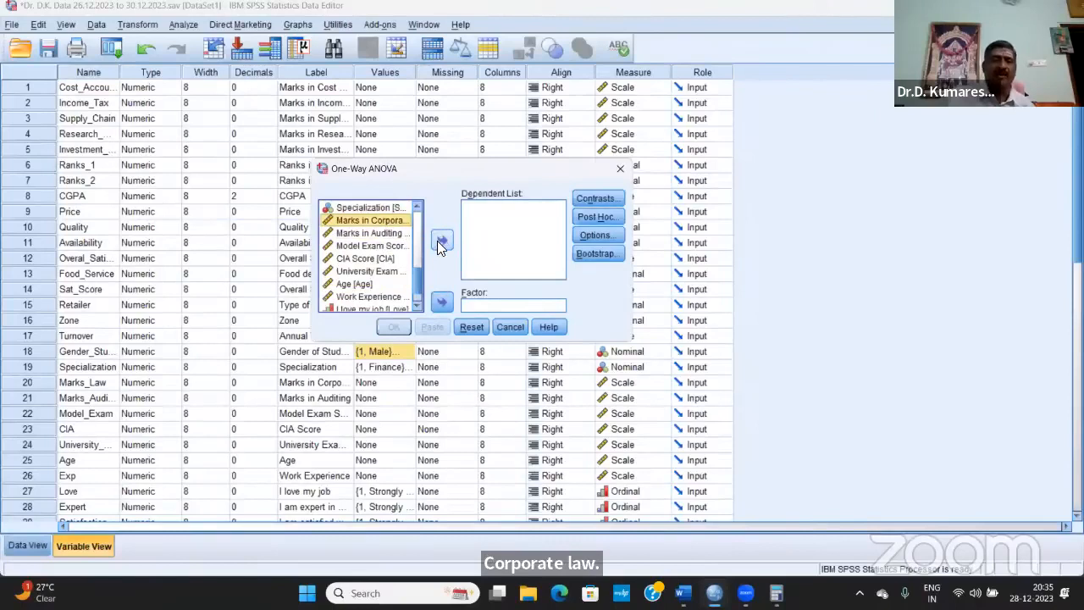
{"action": "left_click", "coordinate": [441, 243]}
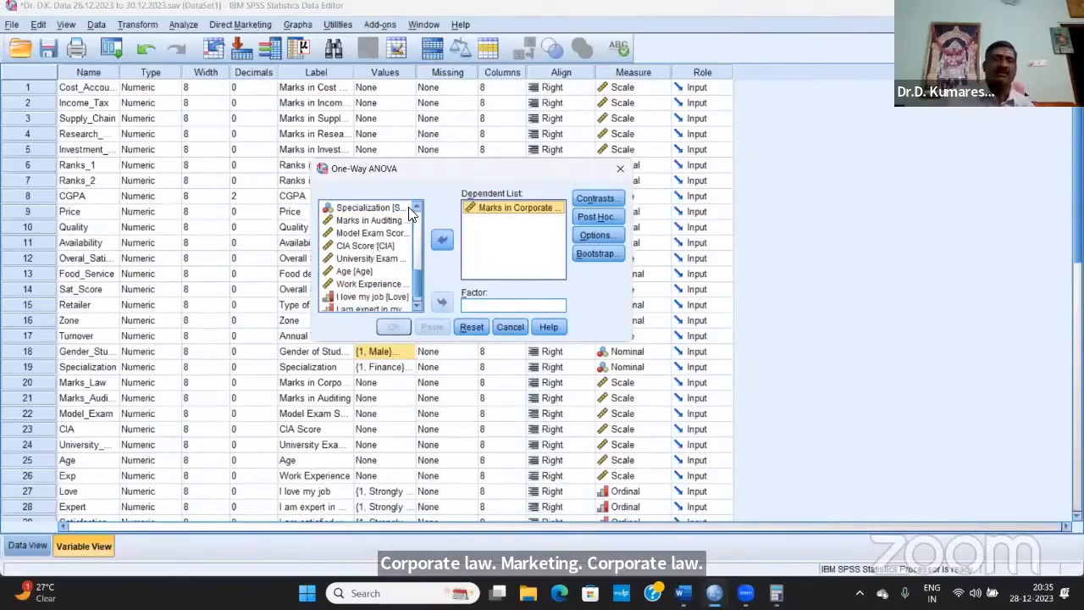
{"action": "left_click", "coordinate": [398, 208]}
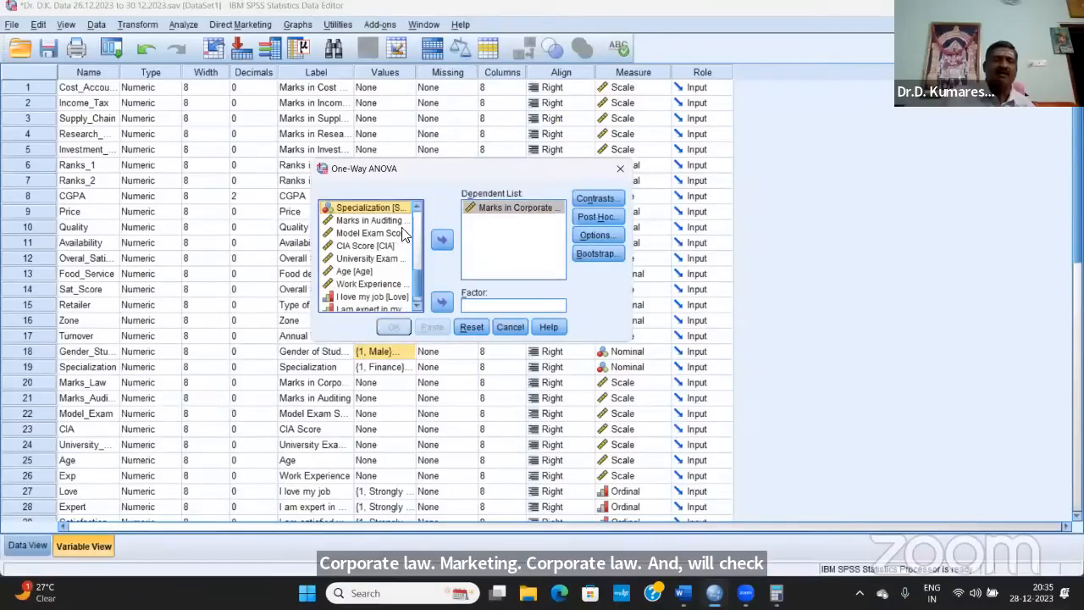
{"action": "left_click", "coordinate": [417, 208]}
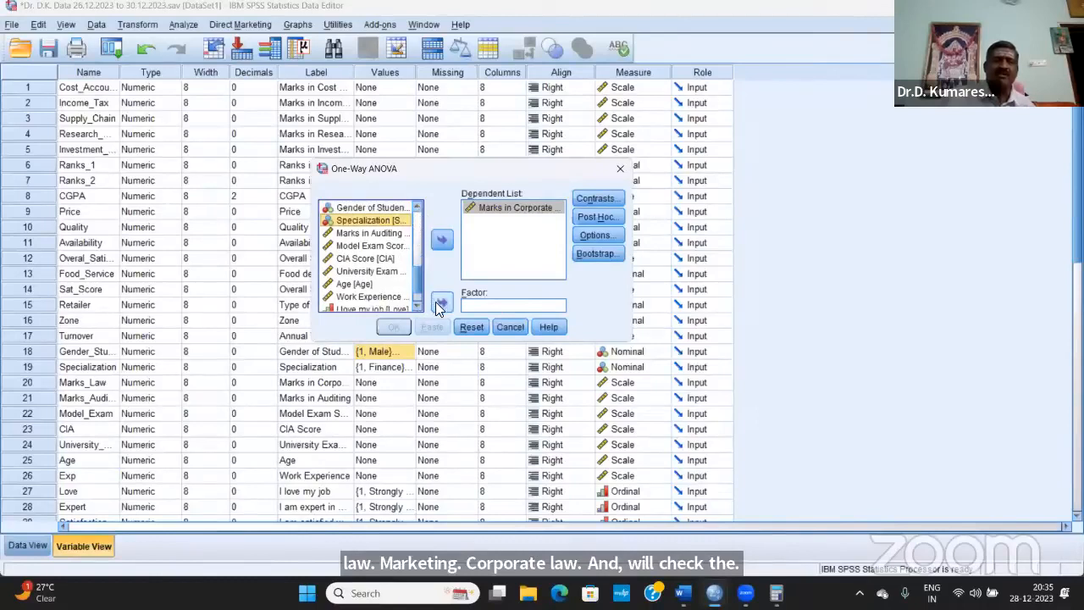
{"action": "left_click", "coordinate": [436, 302]}
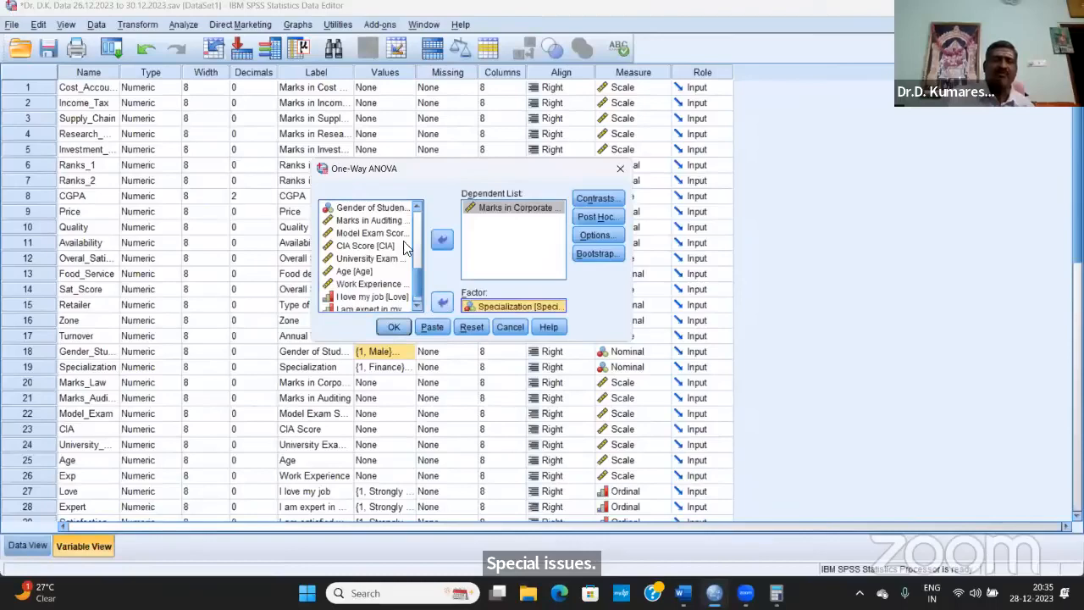
{"action": "left_click", "coordinate": [441, 302]}
- Set Gender of Students as the factor and run the one-way ANOVA of Marks in Corporate Laws
{"action": "left_click", "coordinate": [382, 208]}
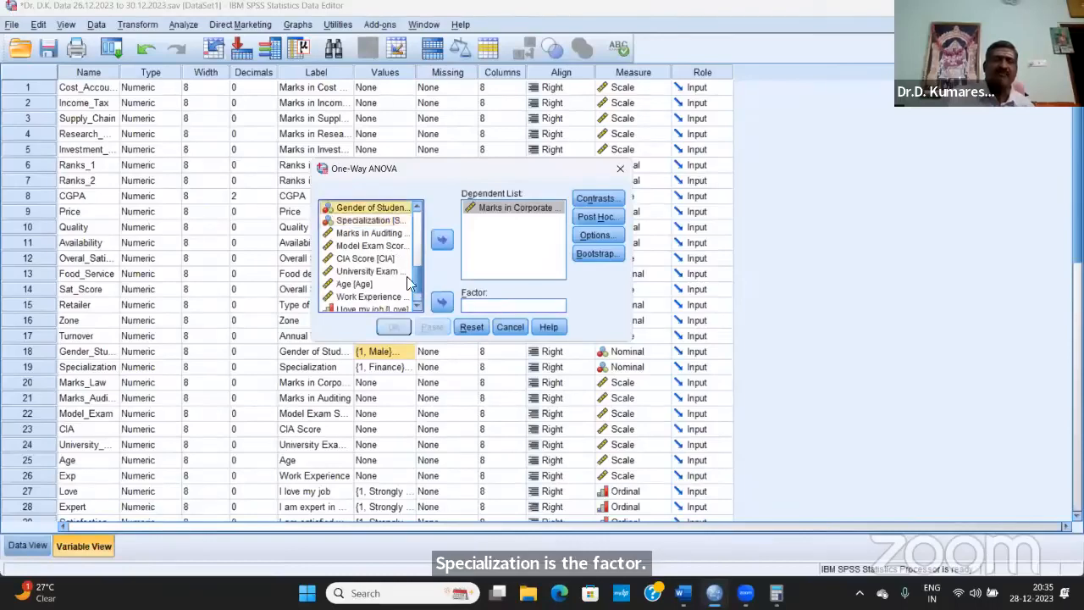
{"action": "left_click", "coordinate": [441, 303]}
{"action": "left_click", "coordinate": [395, 326]}
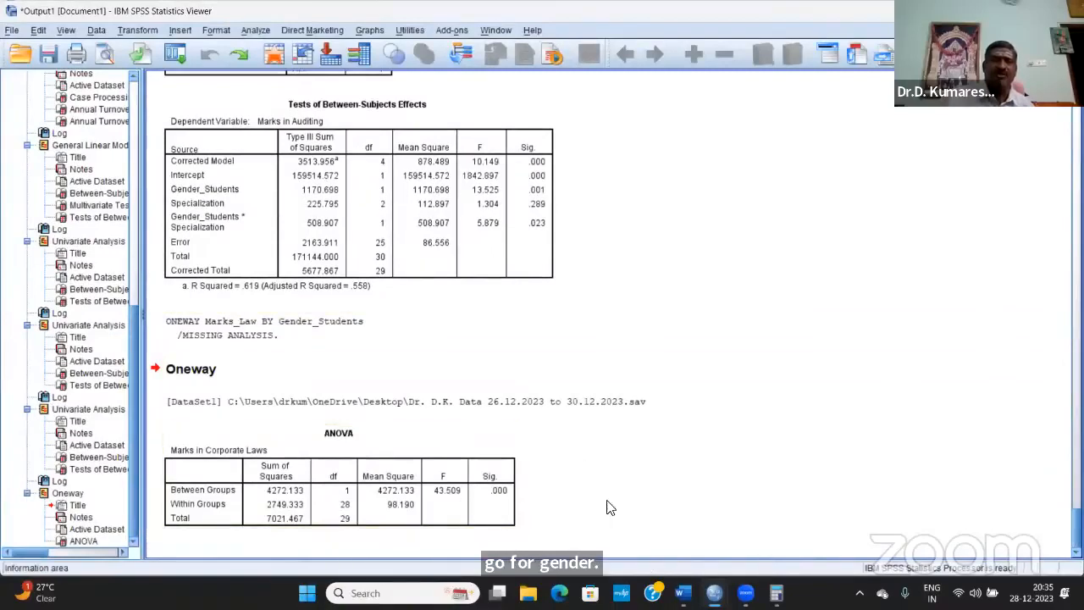
- Compare the one-way ANOVA gender significance for Marks in Corporate Laws with the univariate and multivariate result tables
{"action": "scroll", "coordinate": [921, 334], "scroll_direction": "up", "scroll_amount": 10}
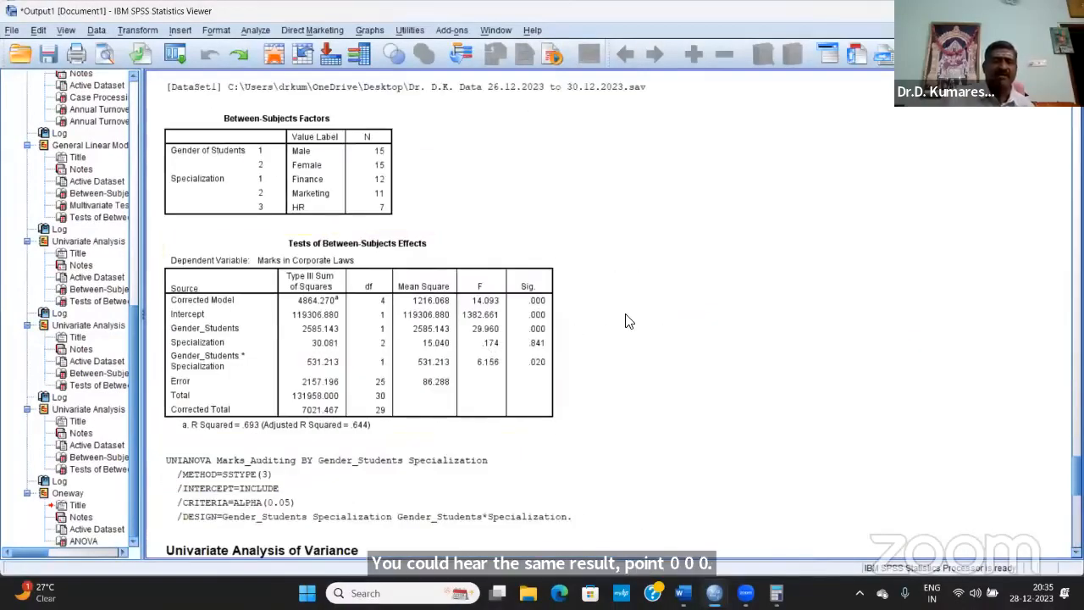
{"action": "scroll", "coordinate": [626, 320], "scroll_direction": "up", "scroll_amount": 15}
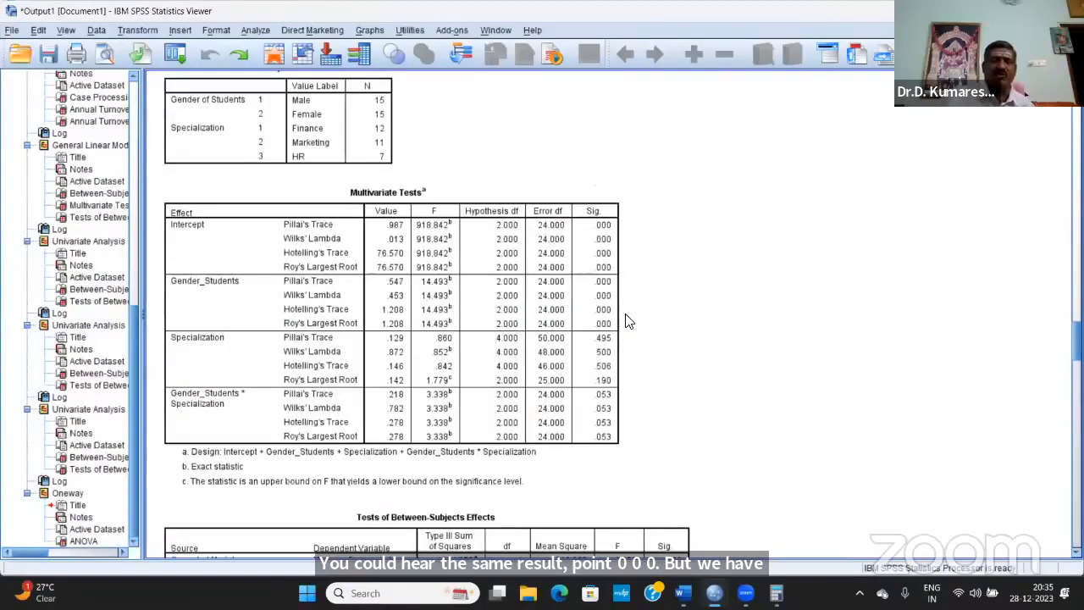
{"action": "scroll", "coordinate": [660, 309], "scroll_direction": "down", "scroll_amount": 7}
{"action": "scroll", "coordinate": [686, 284], "scroll_direction": "up", "scroll_amount": 2}
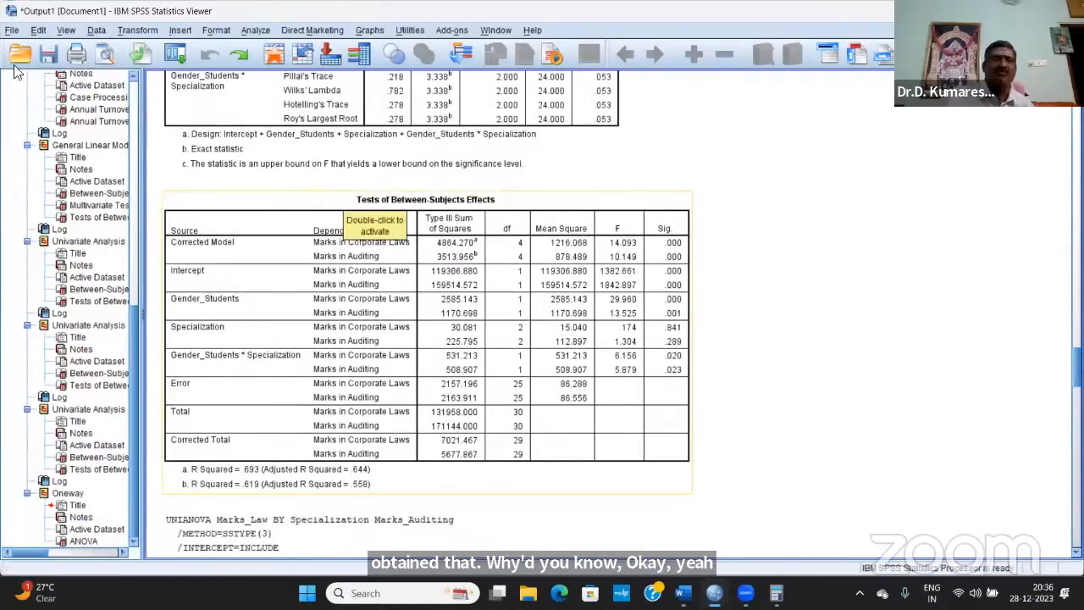
- Reopen the One-Way ANOVA setup from the data file and remove Gender of Students as the factor
{"action": "key", "text": "alt+Tab"}
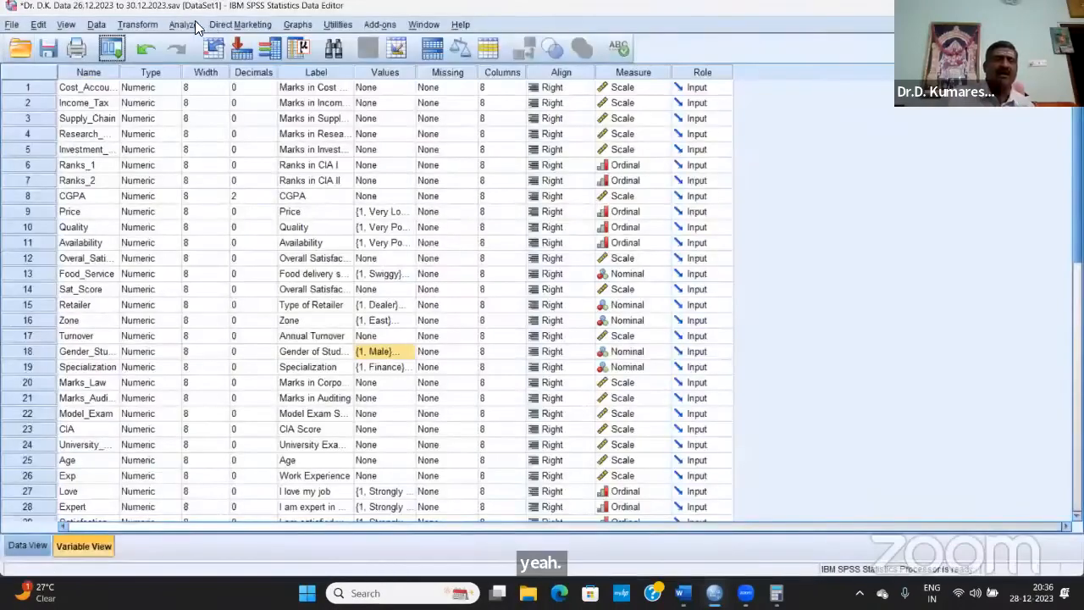
{"action": "left_click", "coordinate": [195, 27]}
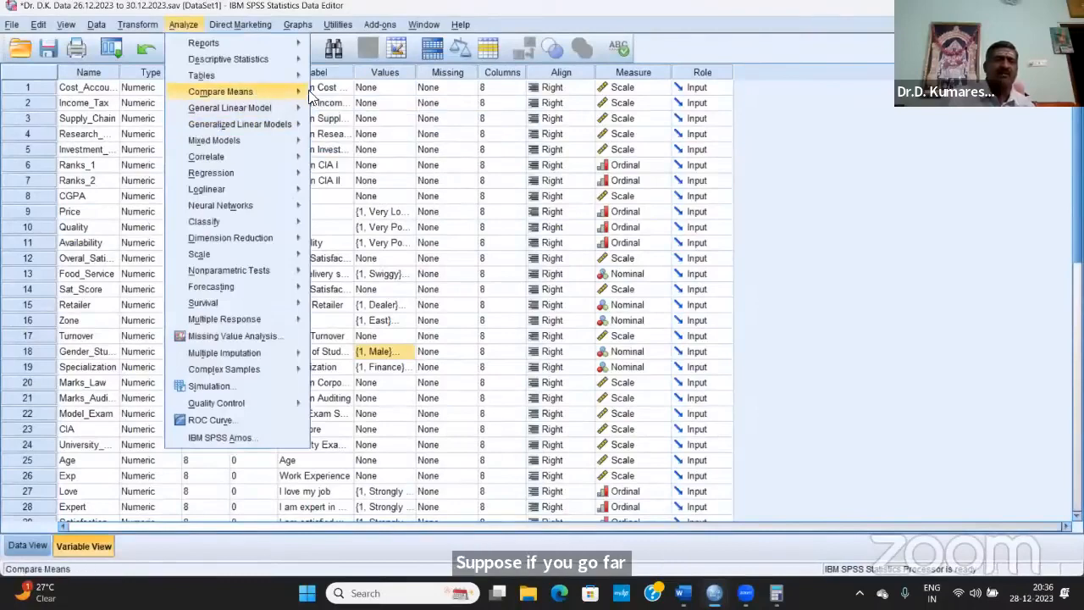
{"action": "mouse_move", "coordinate": [310, 96]}
{"action": "left_click", "coordinate": [379, 166]}
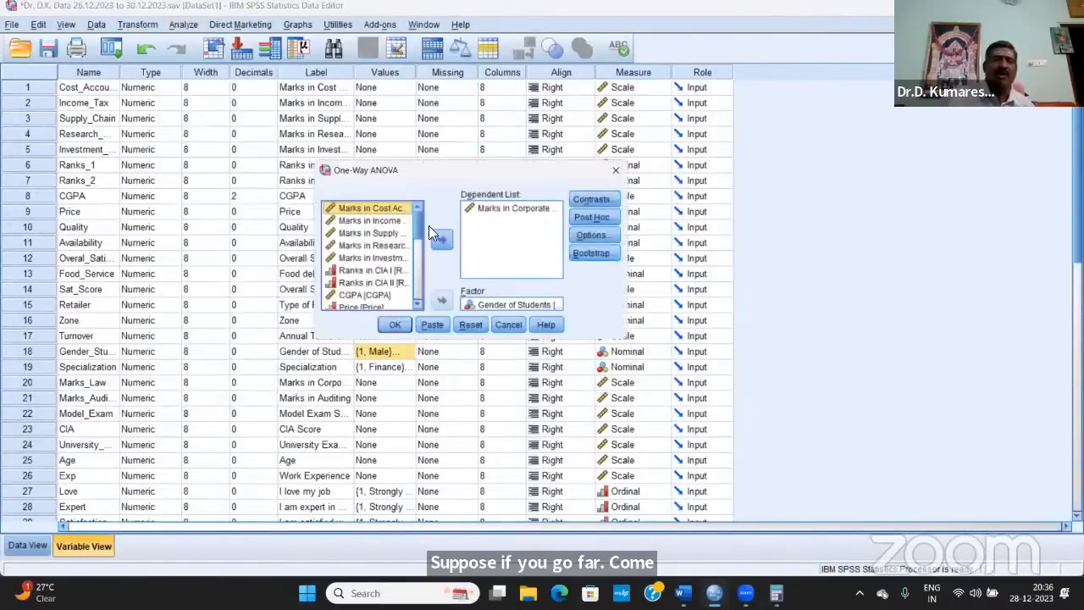
{"action": "left_click", "coordinate": [484, 305]}
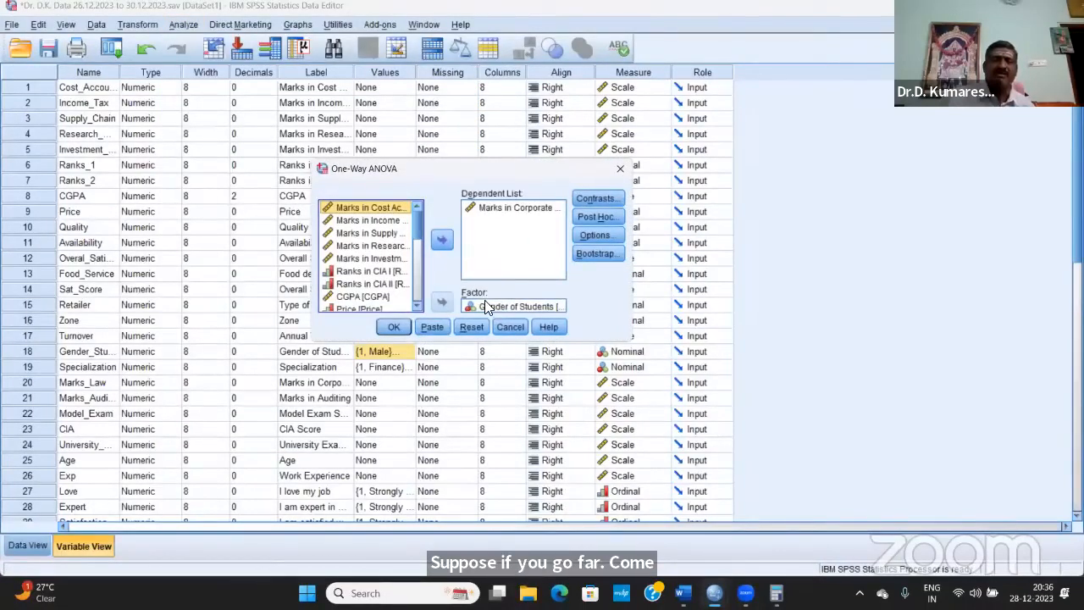
{"action": "left_click", "coordinate": [436, 301]}
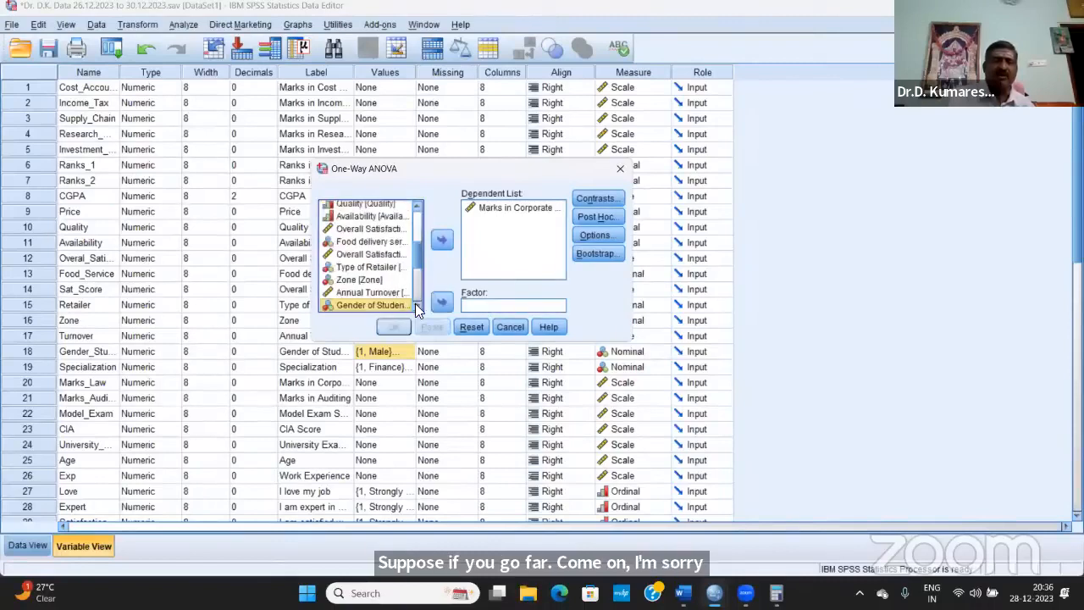
- Set Specialization as the factor and run the one-way ANOVA of Marks in Corporate Laws
{"action": "left_click", "coordinate": [416, 304]}
{"action": "left_click", "coordinate": [416, 304]}
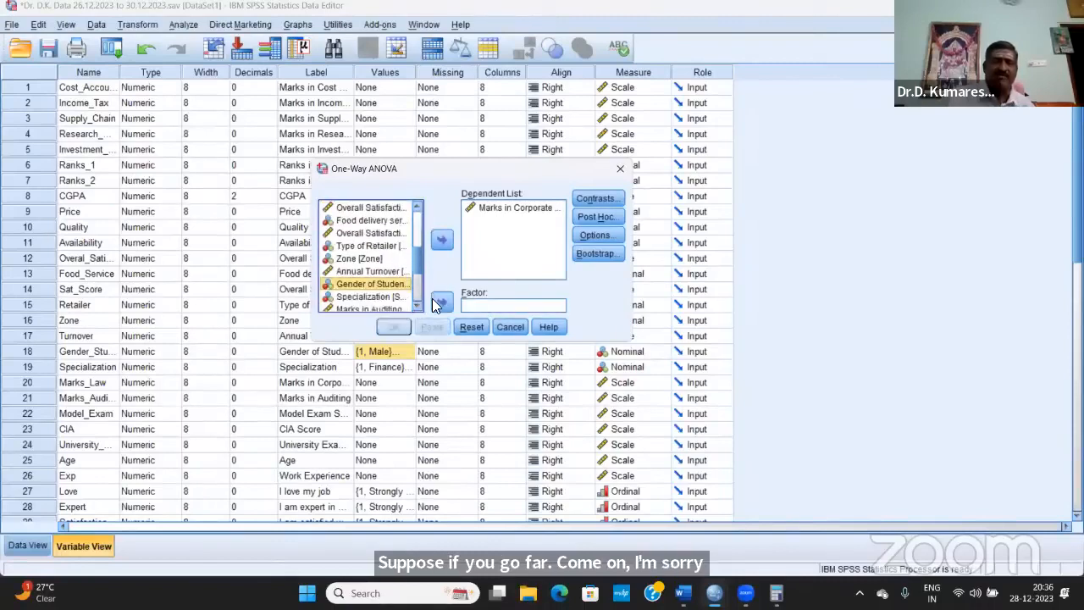
{"action": "key", "text": "Down"}
{"action": "left_click", "coordinate": [439, 304]}
{"action": "left_click", "coordinate": [398, 329]}
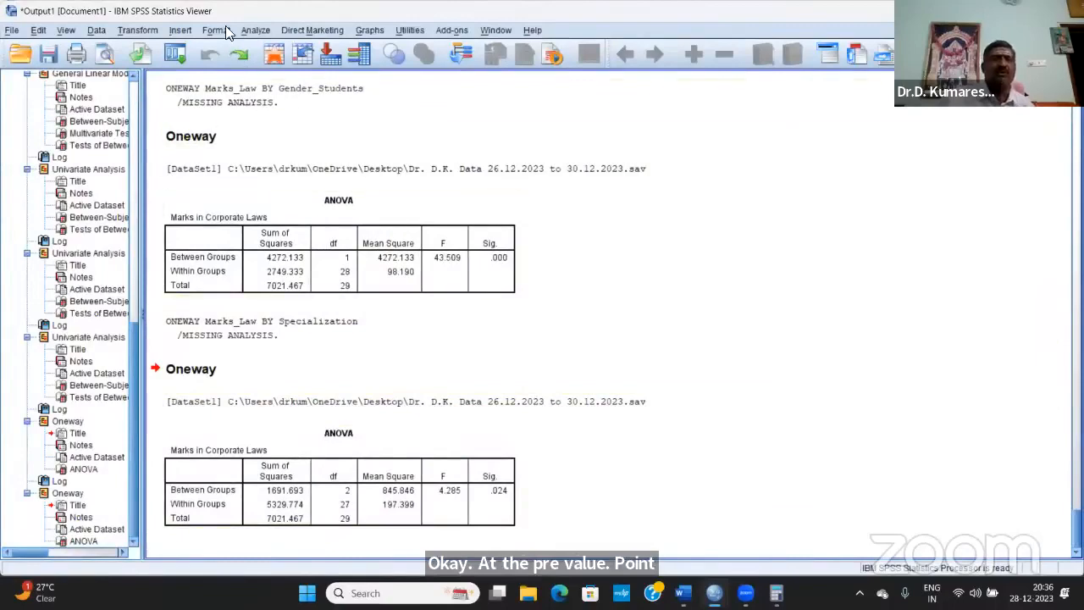
- Check the One-Way ANOVA variable selections and rerun Marks in Corporate Laws by Specialization
{"action": "key", "text": "alt+Tab"}
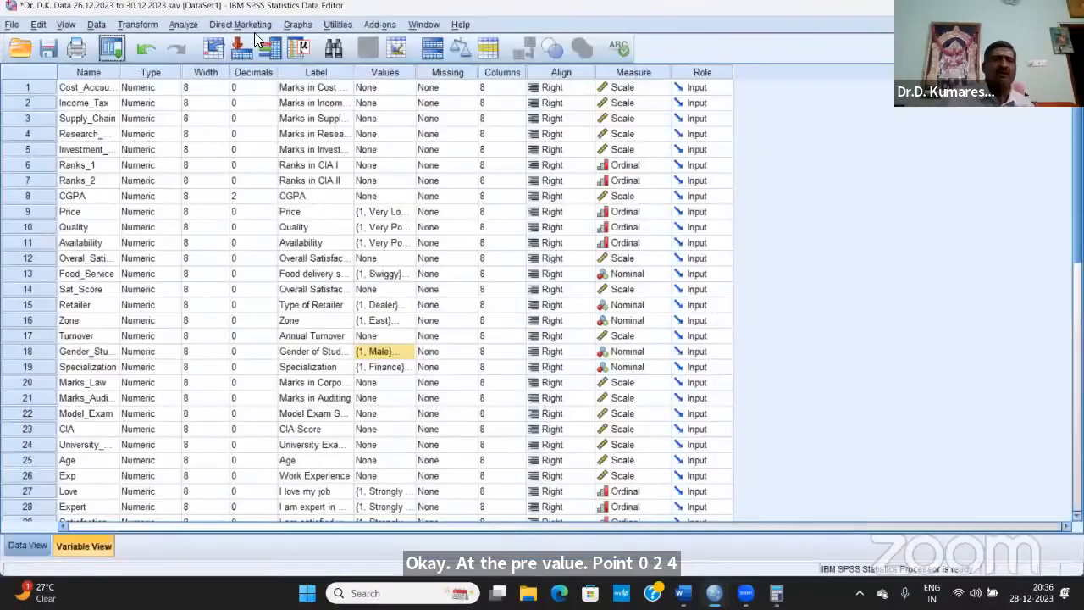
{"action": "left_click", "coordinate": [190, 26]}
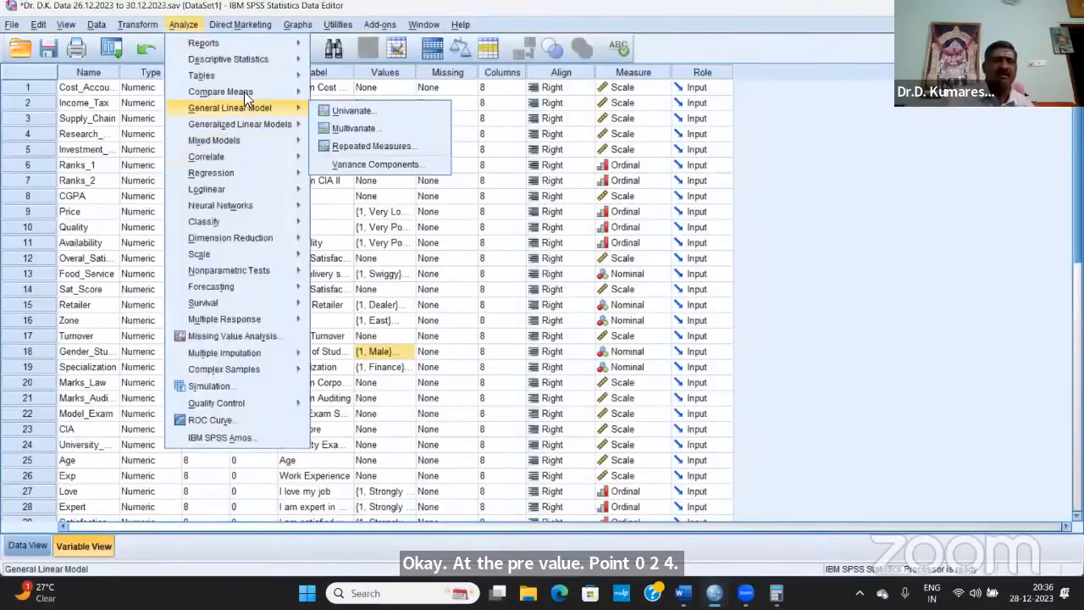
{"action": "mouse_move", "coordinate": [251, 90]}
{"action": "left_click", "coordinate": [394, 166]}
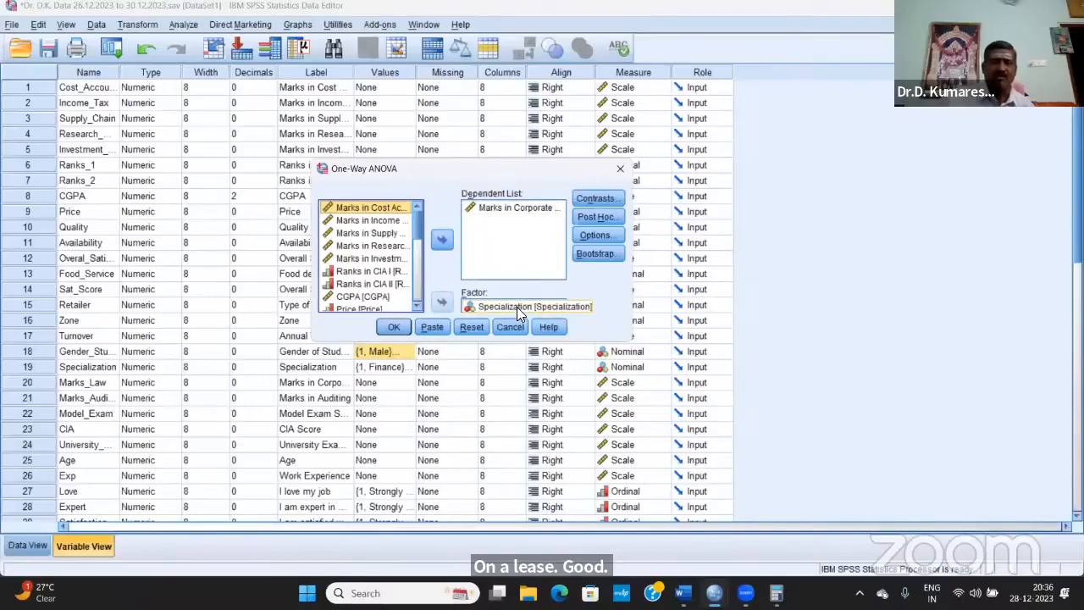
{"action": "left_click", "coordinate": [392, 329]}
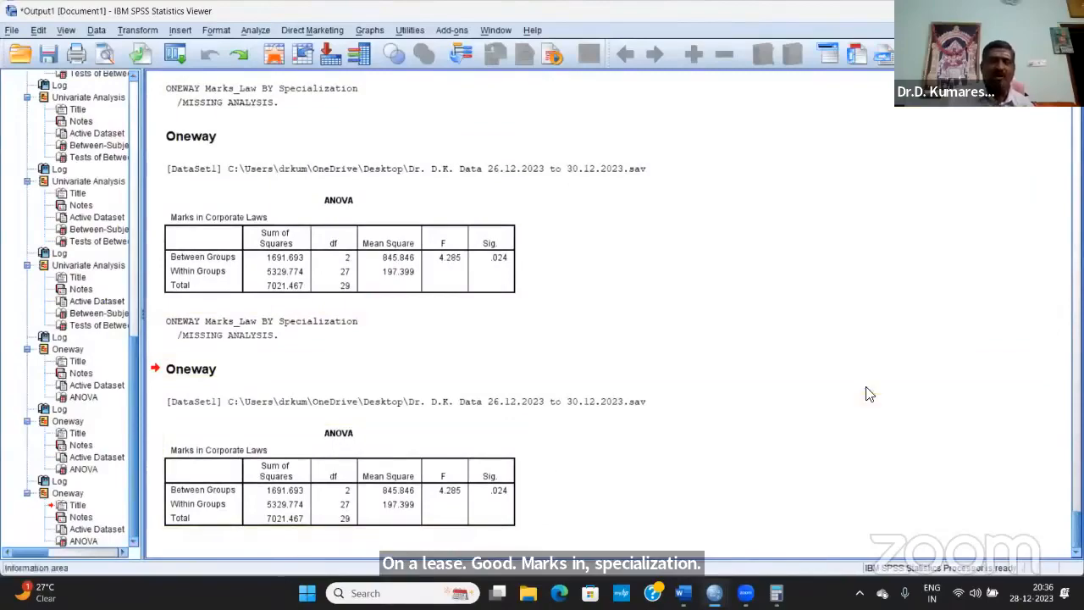
- Examine the Specialization significance for Marks in Corporate Laws in the multivariate and between-subjects effects tables
{"action": "scroll", "coordinate": [871, 203], "scroll_direction": "up", "scroll_amount": 15}
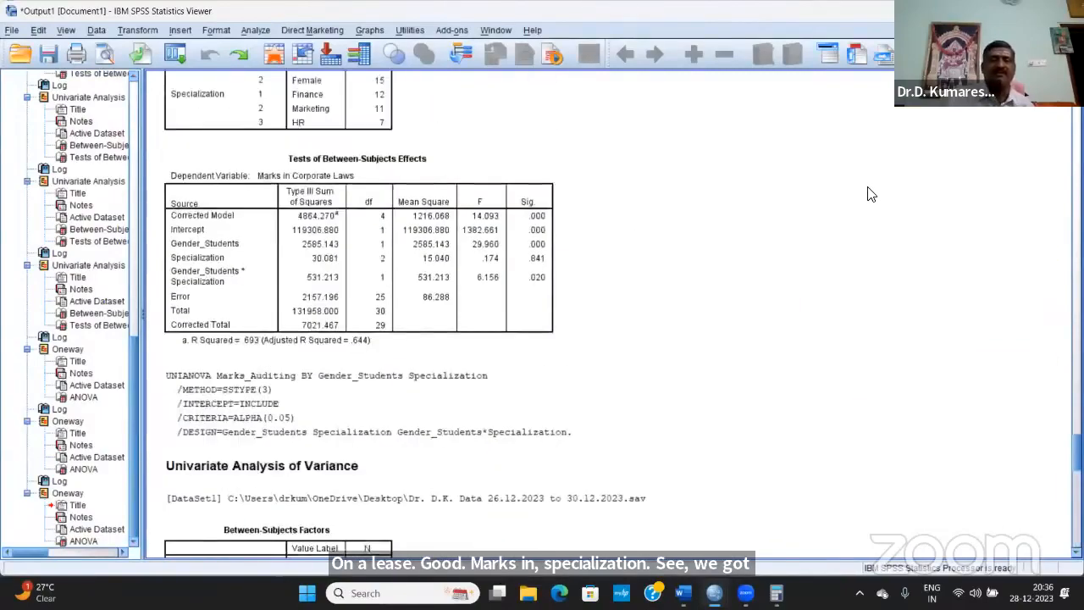
{"action": "scroll", "coordinate": [871, 194], "scroll_direction": "up", "scroll_amount": 15}
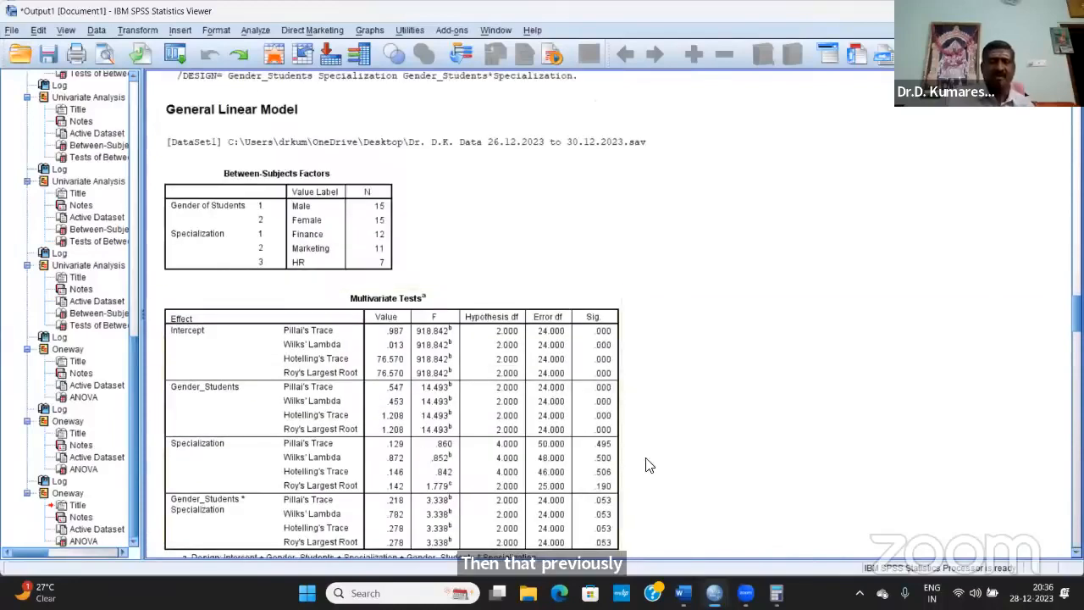
{"action": "scroll", "coordinate": [659, 469], "scroll_direction": "down", "scroll_amount": 2}
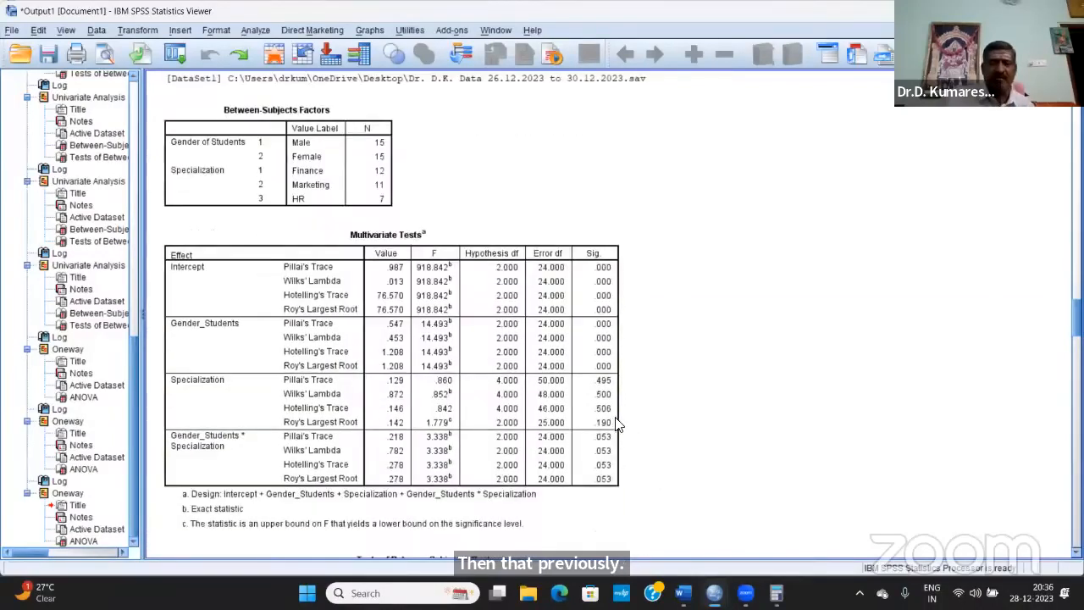
{"action": "scroll", "coordinate": [653, 383], "scroll_direction": "up", "scroll_amount": 15}
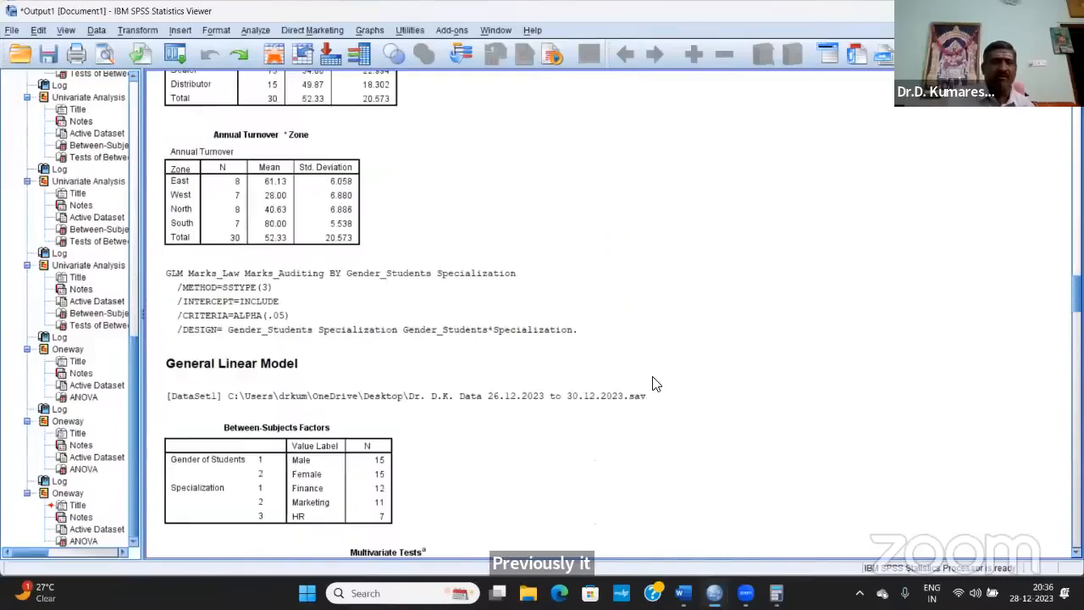
{"action": "scroll", "coordinate": [652, 383], "scroll_direction": "down", "scroll_amount": 20}
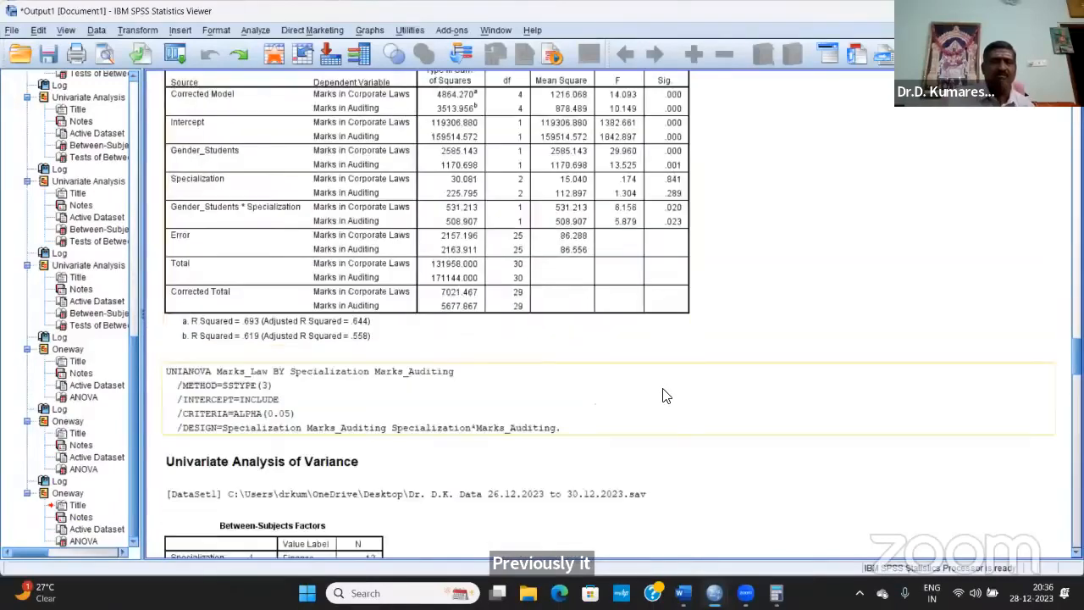
{"action": "scroll", "coordinate": [665, 394], "scroll_direction": "up", "scroll_amount": 4}
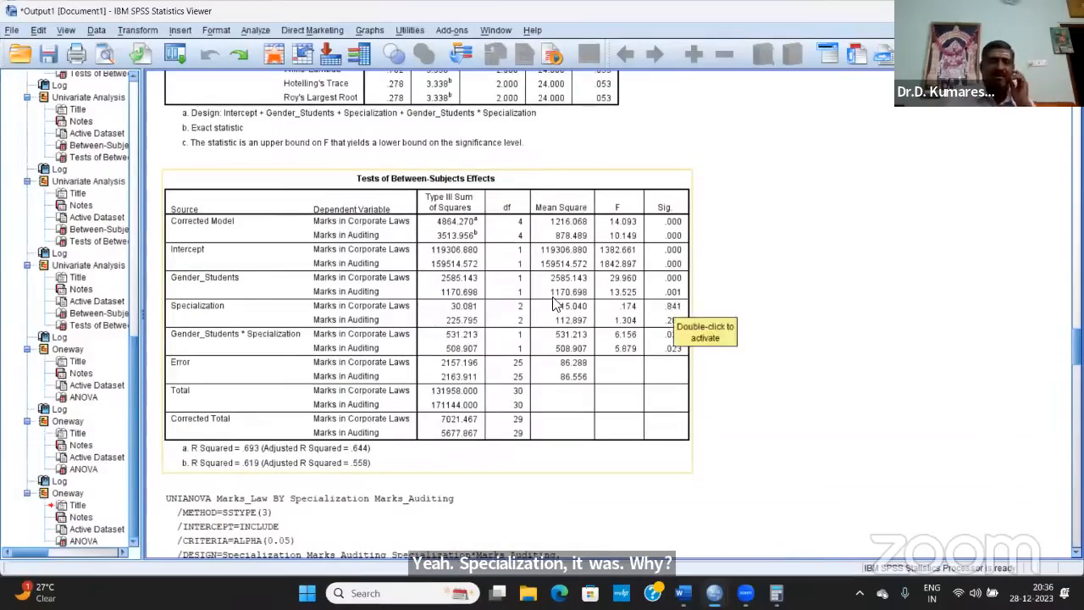
- Compare the one-way ANOVA results for Specialization with the univariate results and the one-way ANOVA by gender
{"action": "scroll", "coordinate": [716, 360], "scroll_direction": "down", "scroll_amount": 10}
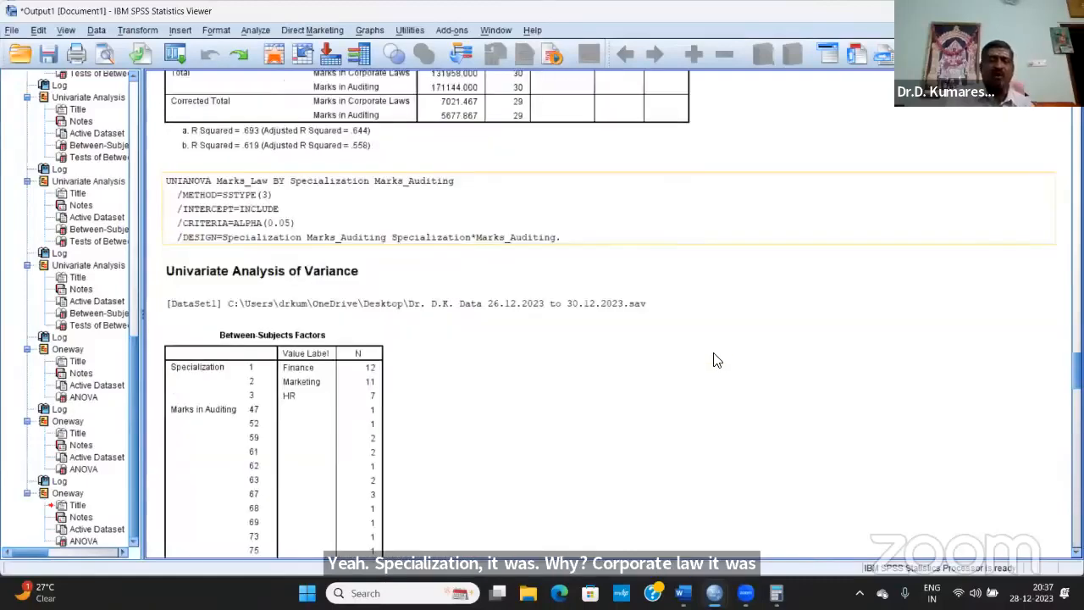
{"action": "scroll", "coordinate": [716, 364], "scroll_direction": "down", "scroll_amount": 15}
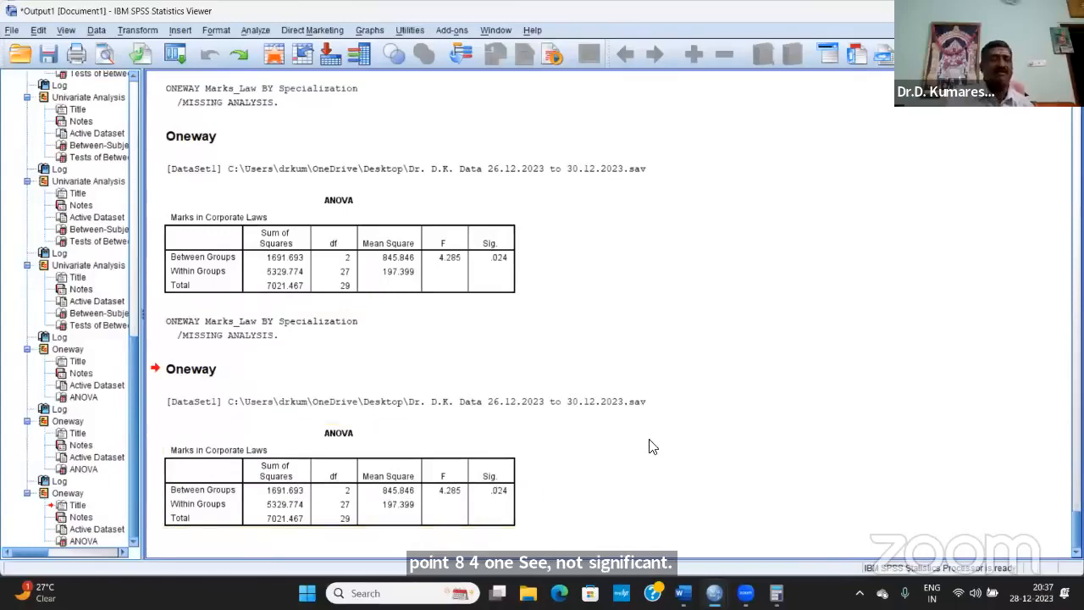
{"action": "scroll", "coordinate": [745, 429], "scroll_direction": "up", "scroll_amount": 6}
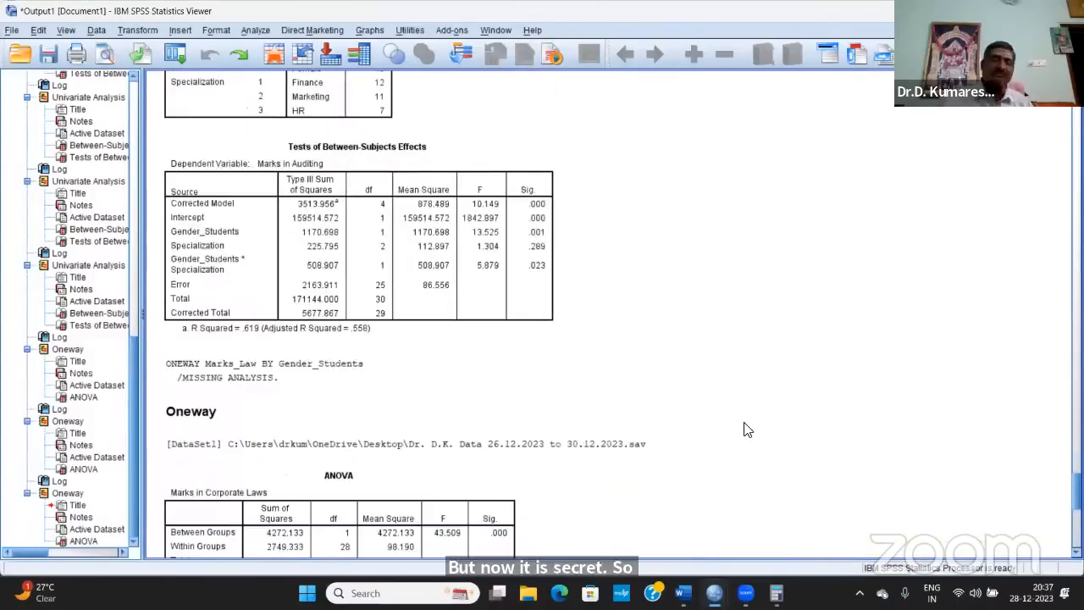
{"action": "scroll", "coordinate": [745, 429], "scroll_direction": "down", "scroll_amount": 6}
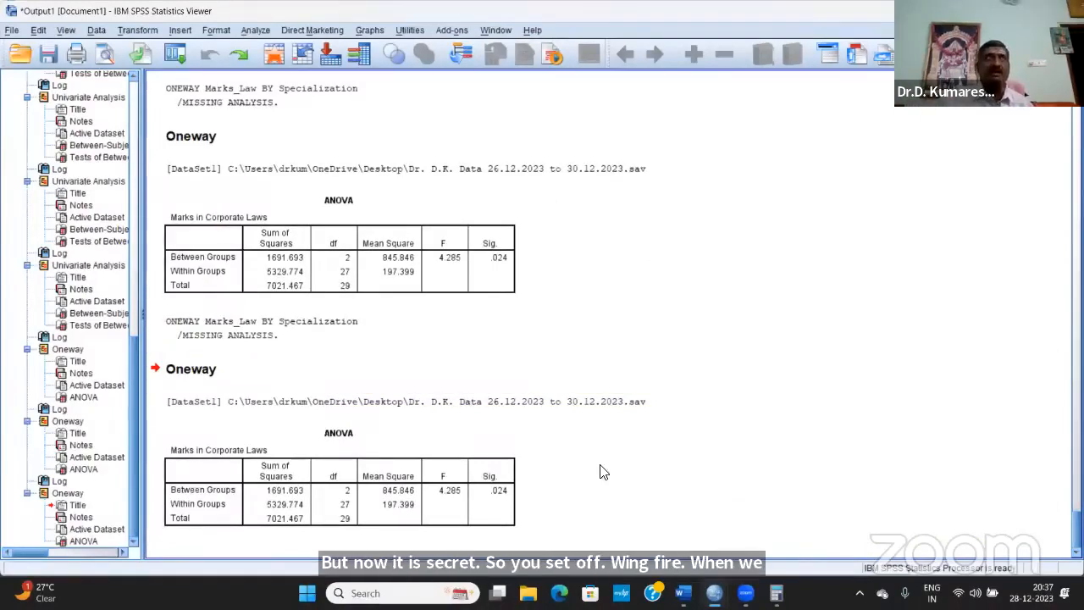
{"action": "scroll", "coordinate": [600, 472], "scroll_direction": "up", "scroll_amount": 10}
{"action": "scroll", "coordinate": [605, 470], "scroll_direction": "down", "scroll_amount": 7}
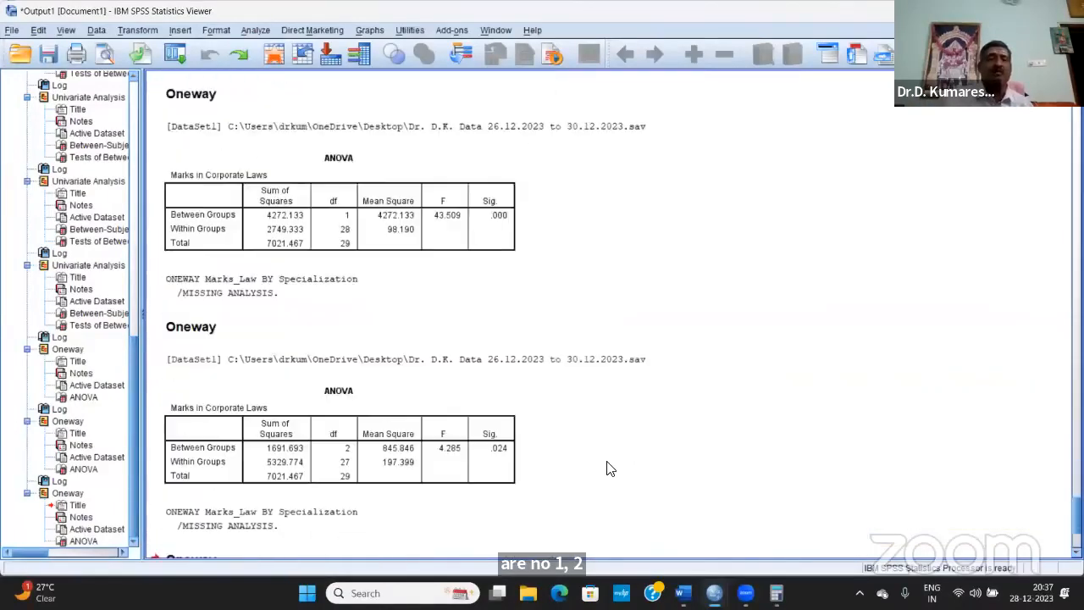
{"action": "scroll", "coordinate": [608, 468], "scroll_direction": "down", "scroll_amount": 3}
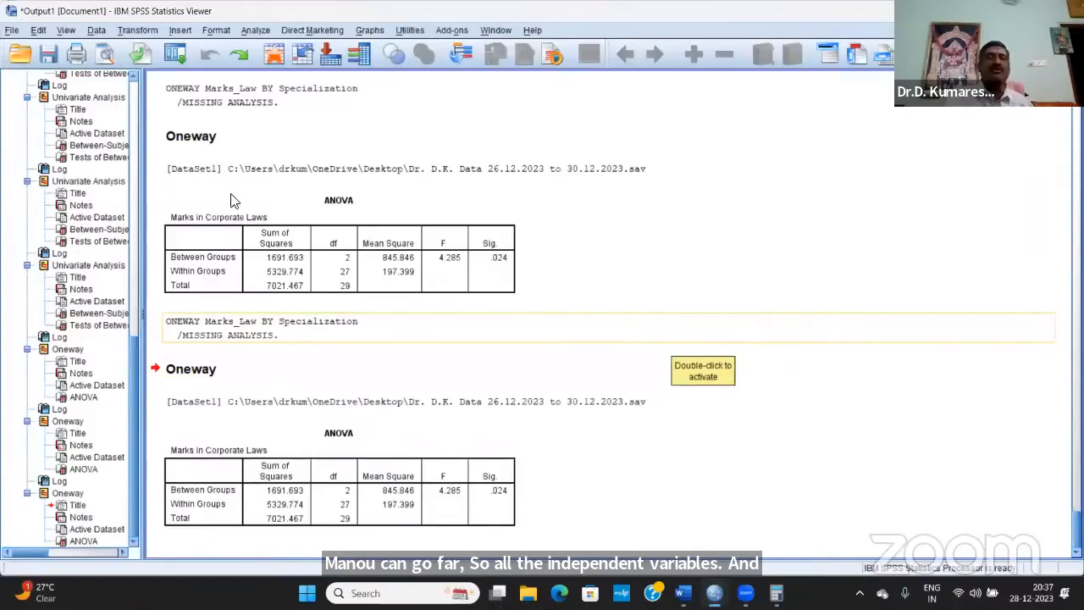
- Switch to the Word problem document and review the dependent and independent variables of Problem 5 MANOVA
{"action": "key", "text": "alt+Tab"}
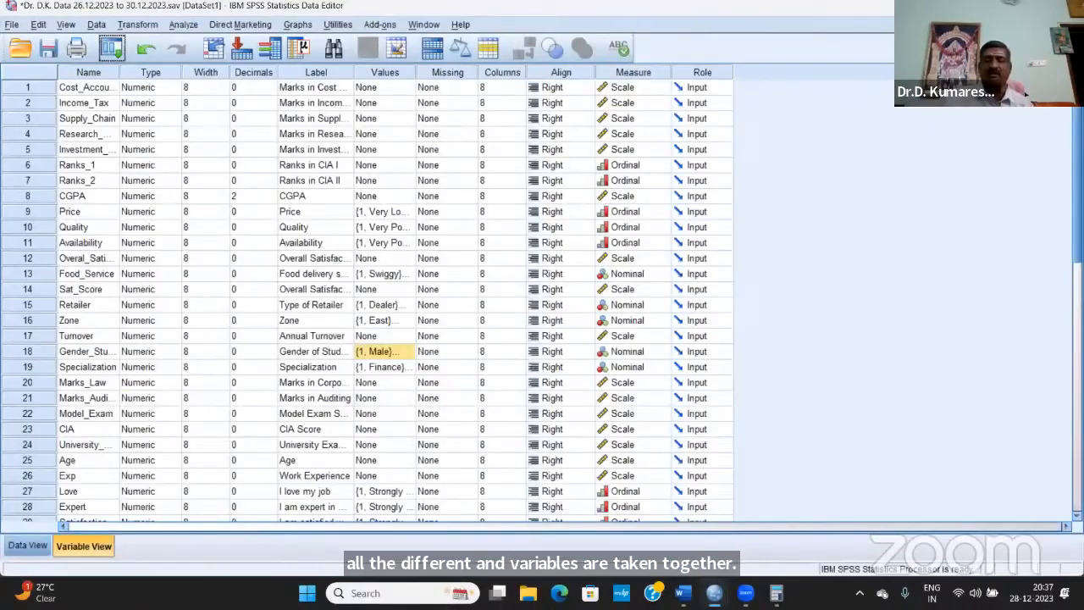
{"action": "key", "text": "alt+Tab"}
{"action": "scroll", "coordinate": [830, 504], "scroll_direction": "up", "scroll_amount": 10}
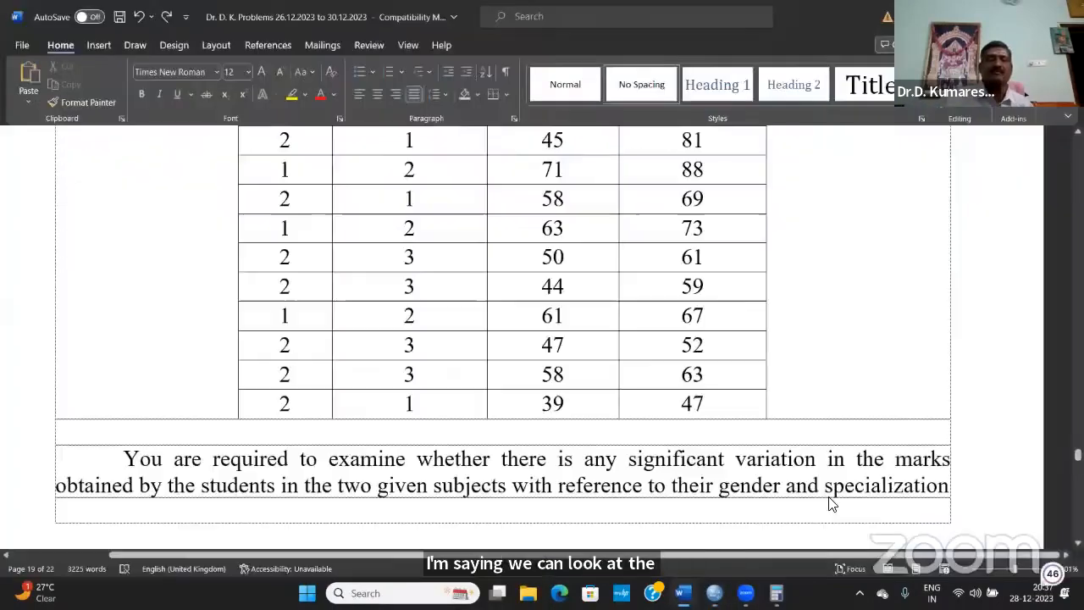
{"action": "scroll", "coordinate": [565, 322], "scroll_direction": "down", "scroll_amount": 3}
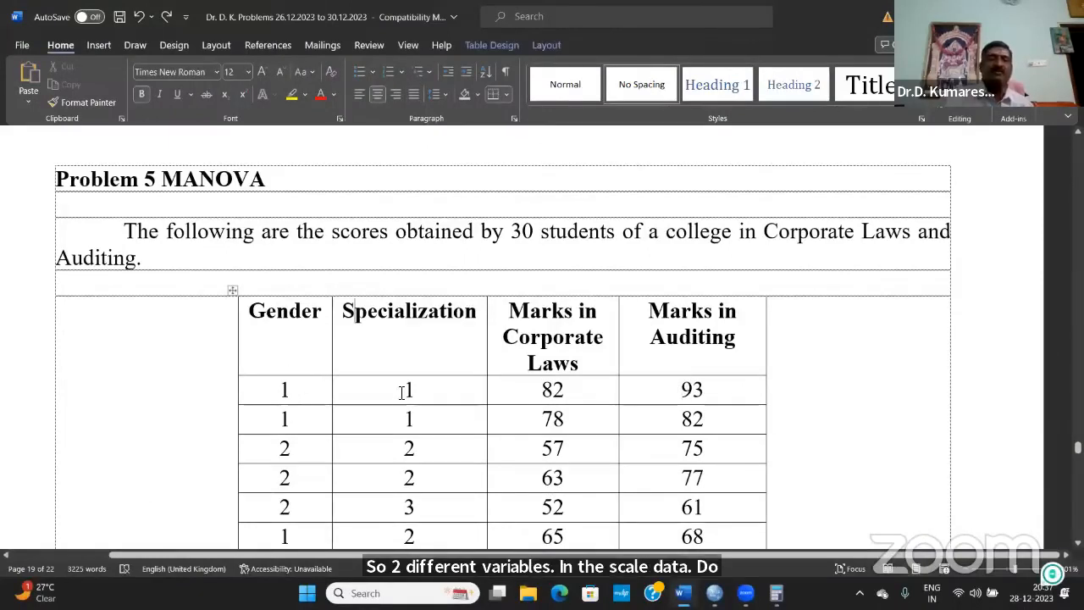
{"action": "key", "text": "Down"}
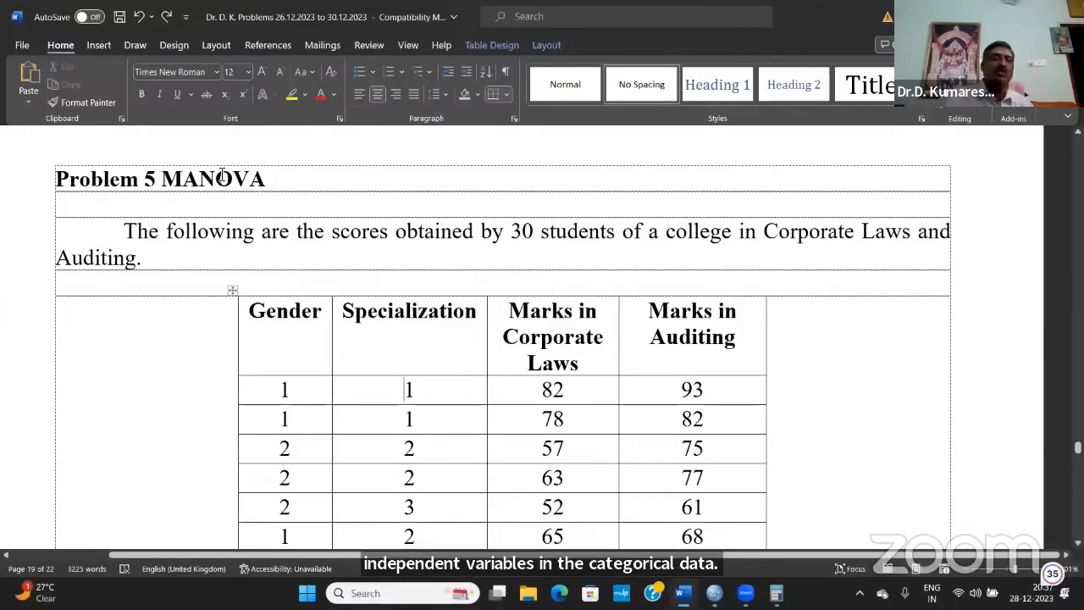
{"action": "double_click", "coordinate": [289, 174]}
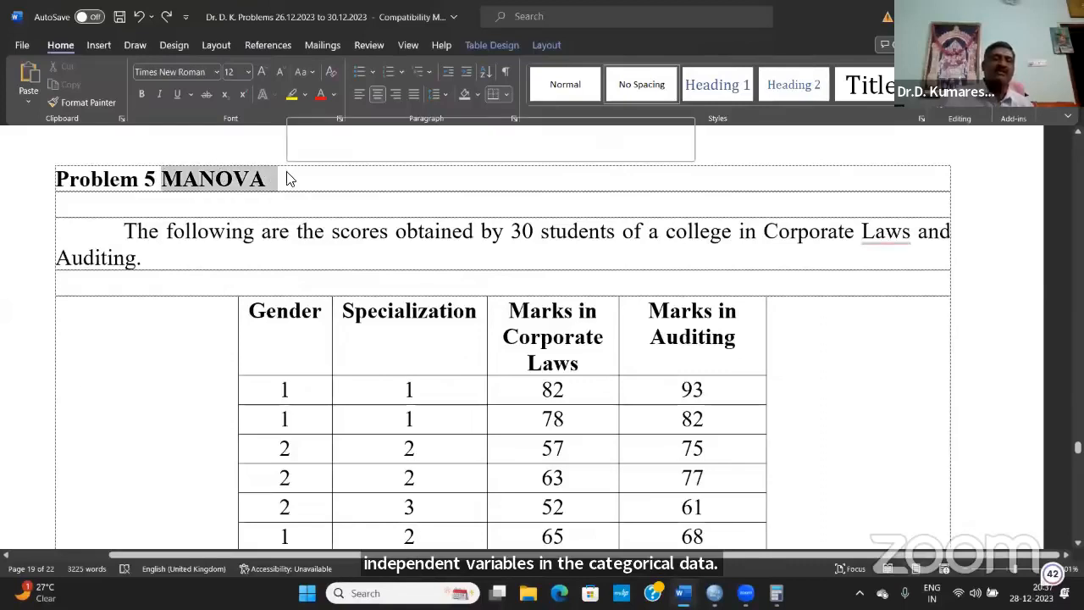
{"action": "left_click", "coordinate": [289, 178]}
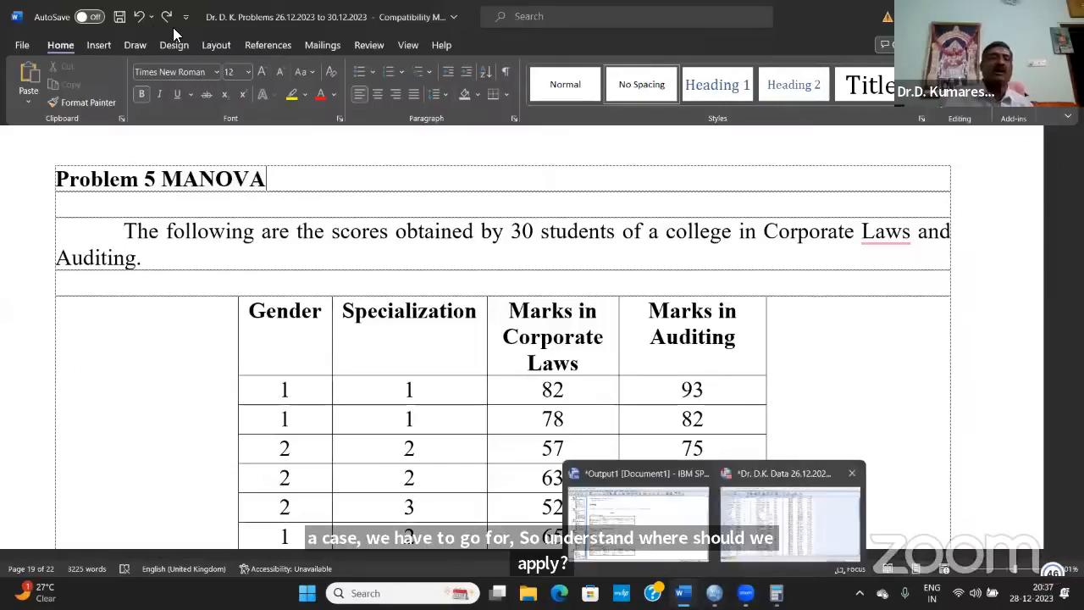
- Return to the SPSS data file, open the Multivariate general linear model setup and reset its previous variable selections
{"action": "key", "text": "alt+Tab"}
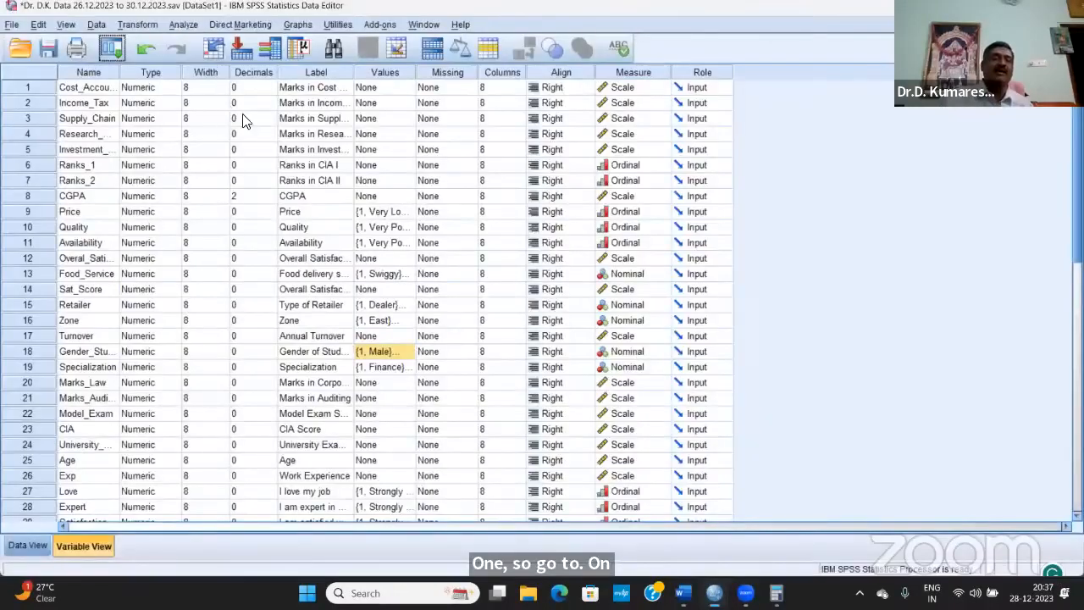
{"action": "key", "text": "alt+a"}
{"action": "key", "text": "g"}
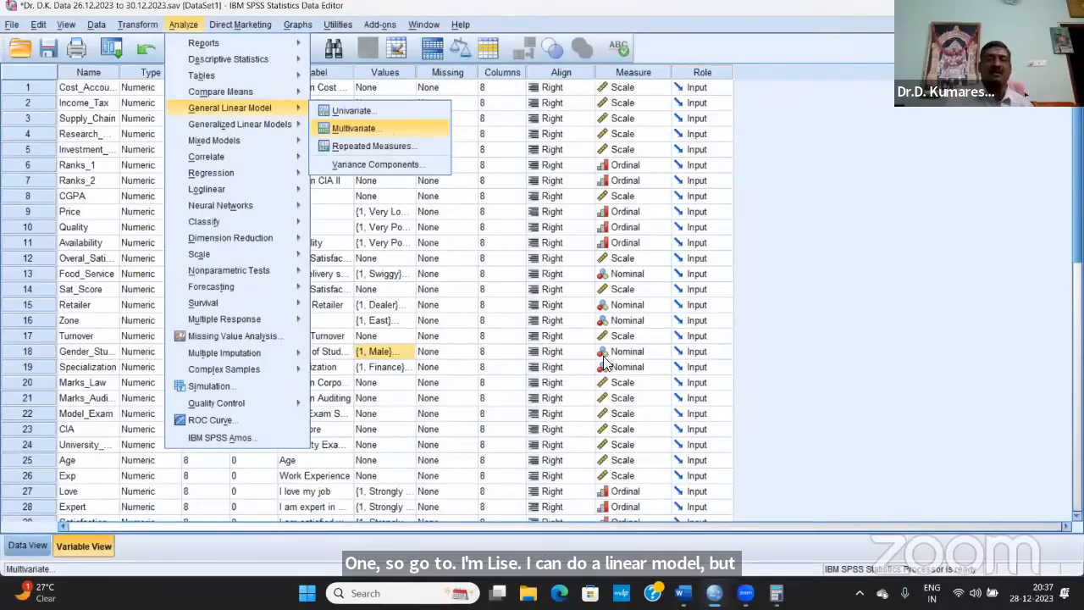
{"action": "key", "text": "Return"}
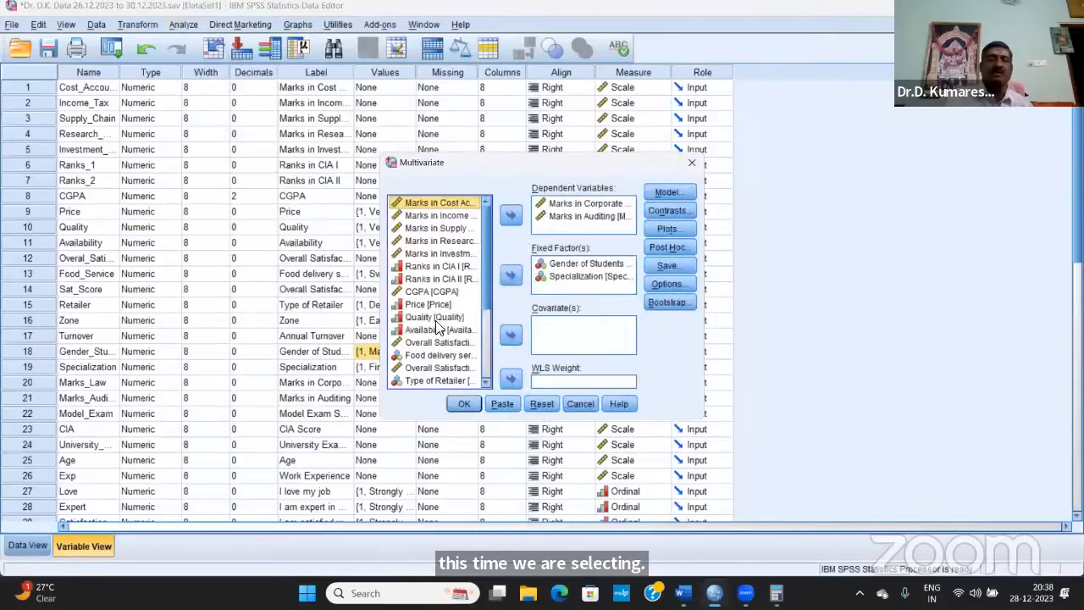
{"action": "key", "text": "alt+r"}
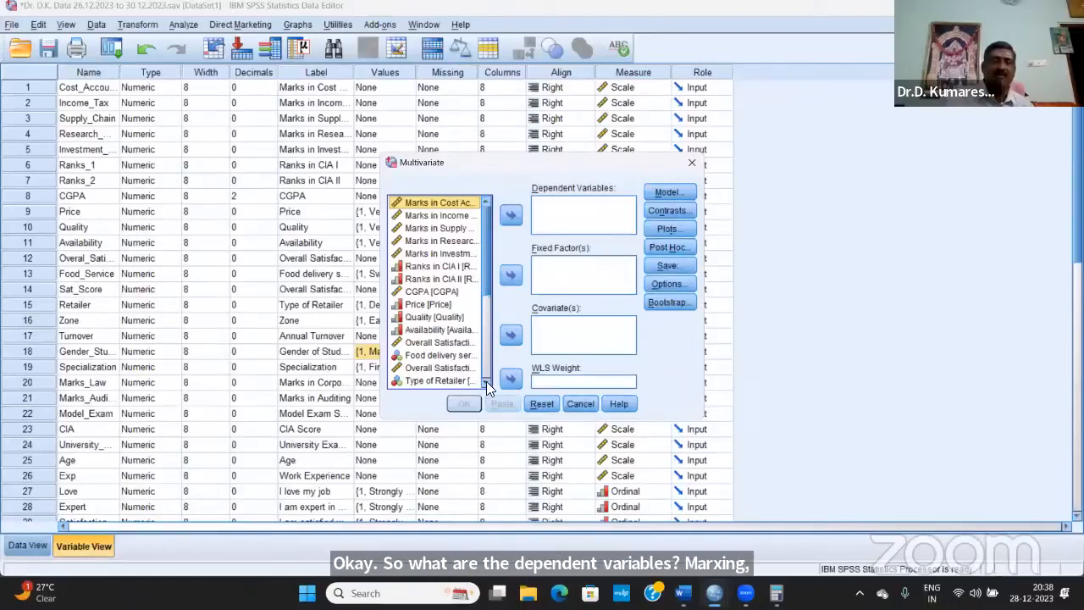
- Run the MANOVA with Marks in Corporate Laws and Marks in Auditing as dependent variables and Gender of Students and Specialization as fixed factors
{"action": "scroll", "coordinate": [474, 373], "scroll_direction": "down", "scroll_amount": 2}
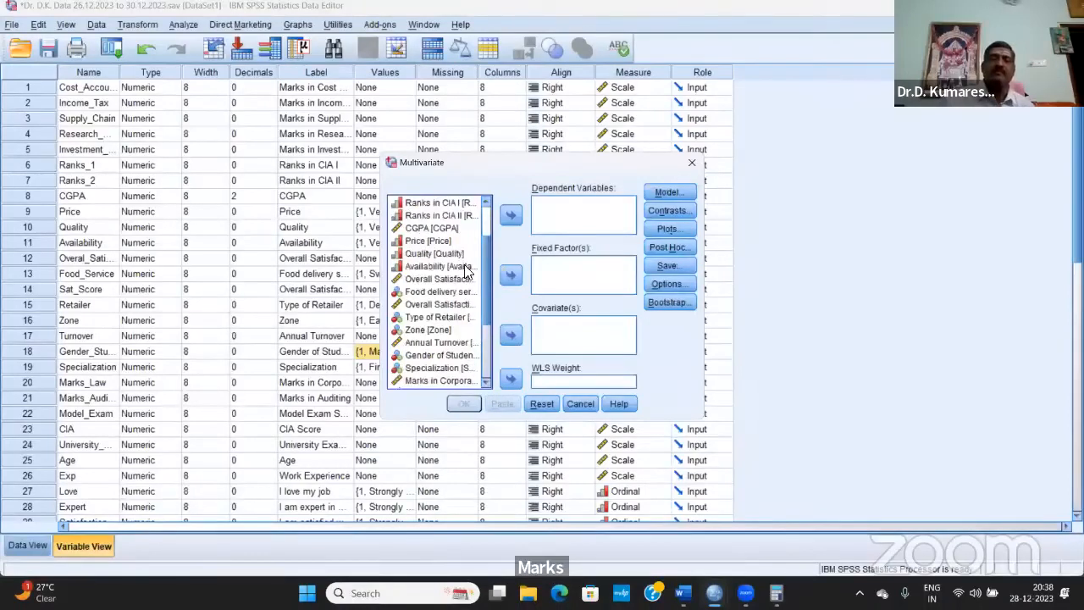
{"action": "scroll", "coordinate": [479, 368], "scroll_direction": "down", "scroll_amount": 1}
{"action": "left_click", "coordinate": [449, 355]}
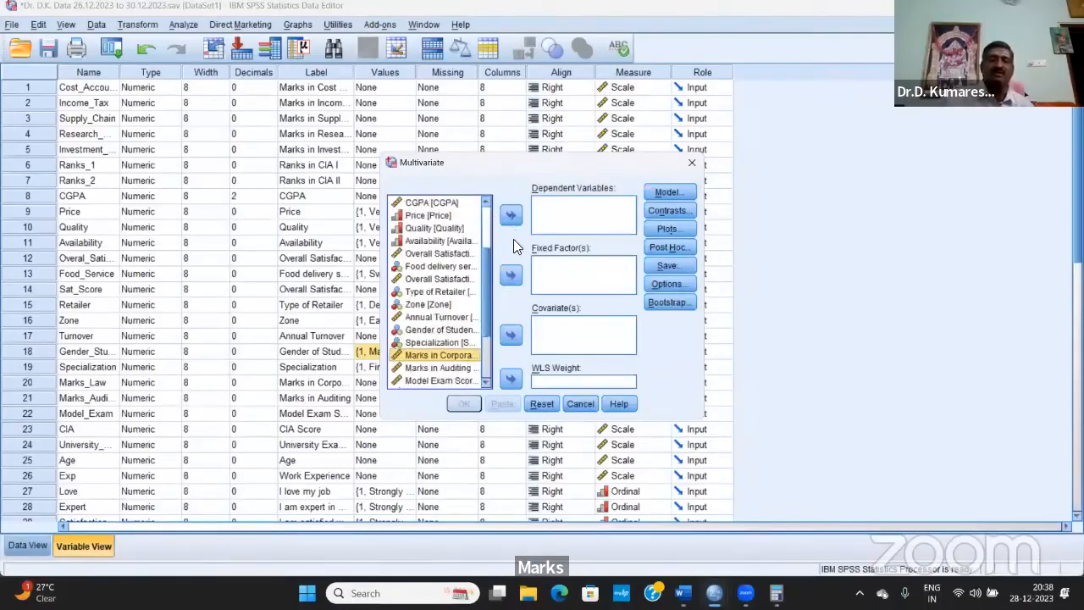
{"action": "left_click", "coordinate": [457, 343]}
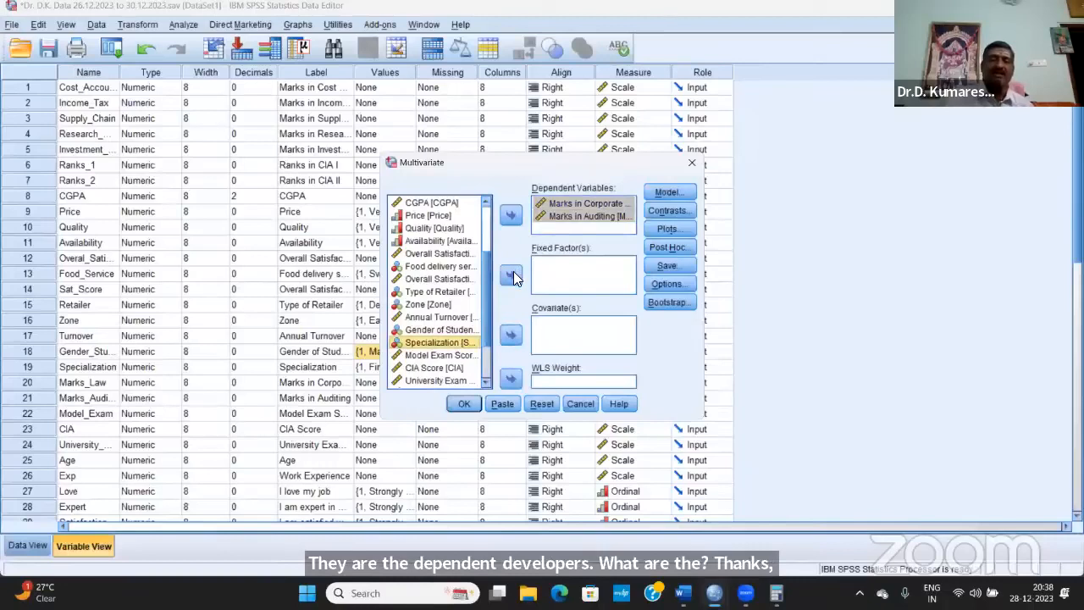
{"action": "left_click", "coordinate": [441, 329], "text": "ctrl"}
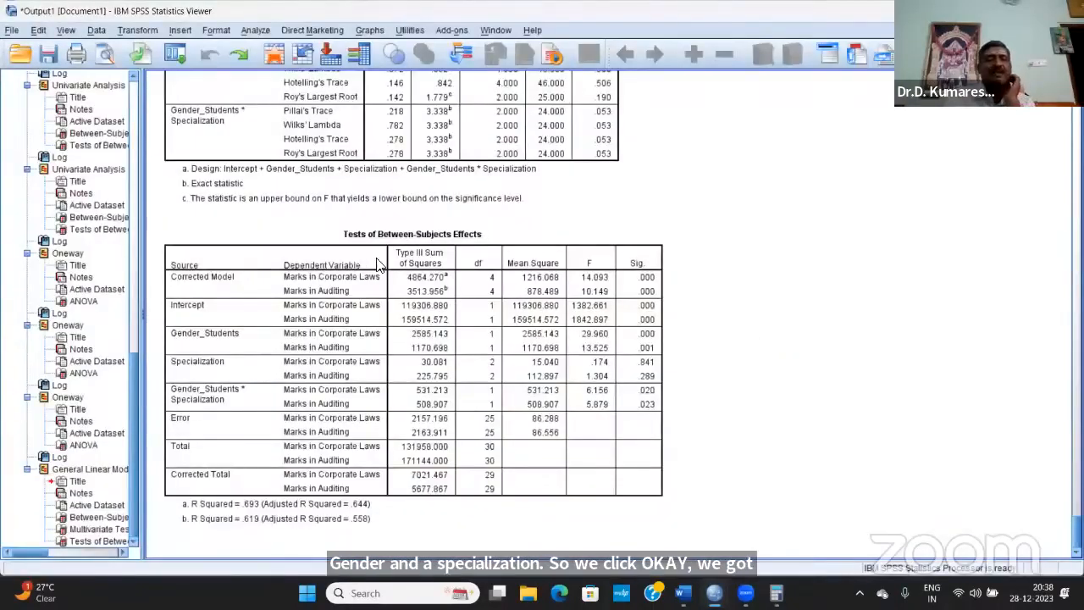
- Examine the Wilks' Lambda and interaction significance in the Multivariate Tests table, and review the Tests of Between-Subjects Effects table
{"action": "scroll", "coordinate": [576, 212], "scroll_direction": "up", "scroll_amount": 5}
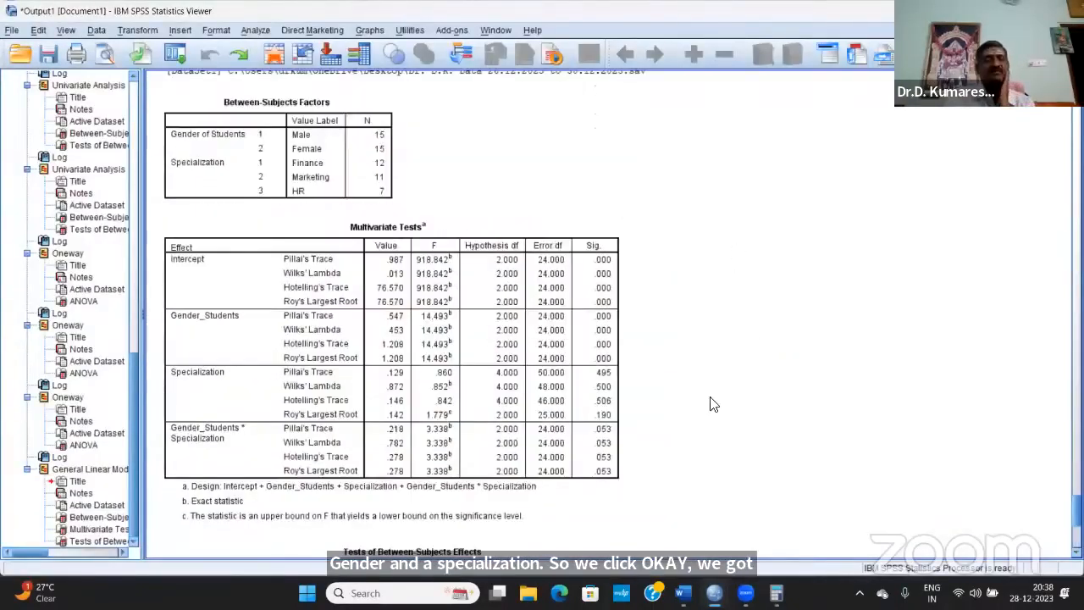
{"action": "left_click", "coordinate": [338, 273]}
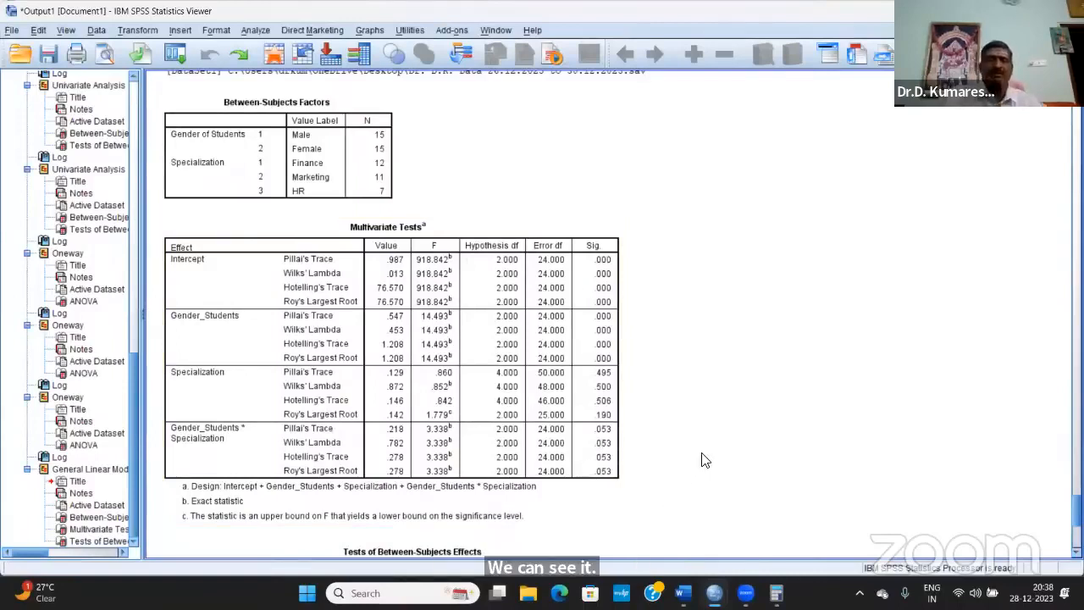
{"action": "left_click", "coordinate": [607, 449]}
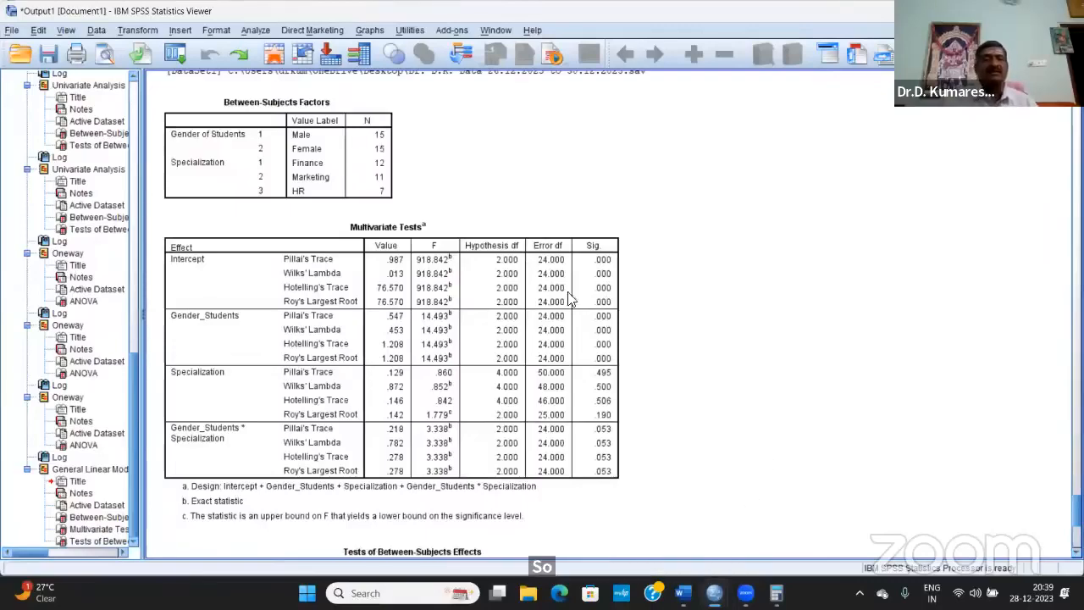
{"action": "scroll", "coordinate": [405, 241], "scroll_direction": "down", "scroll_amount": 5}
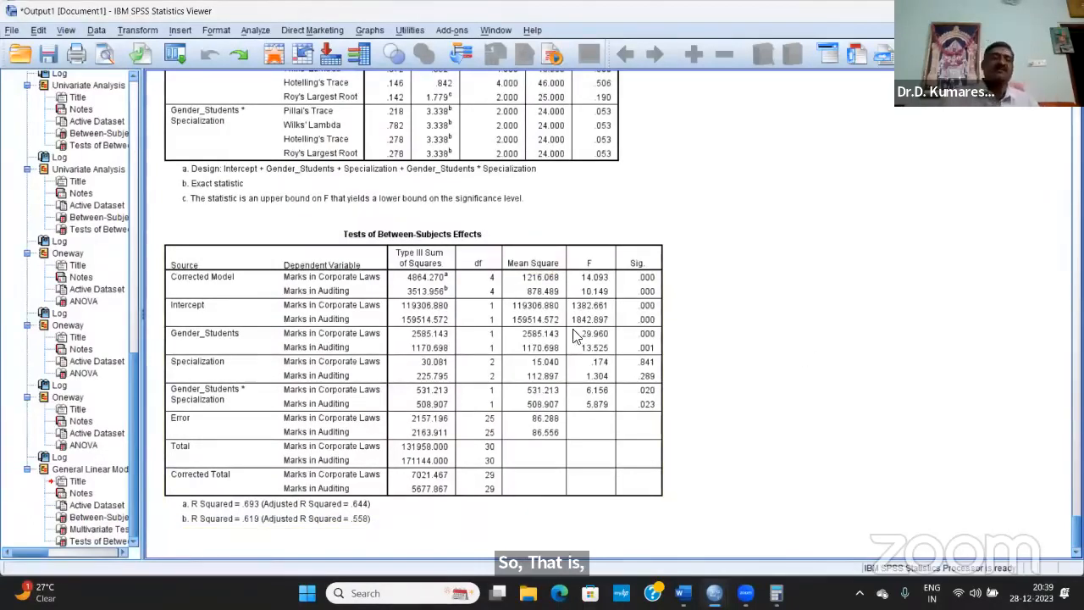
{"action": "left_click", "coordinate": [262, 256]}
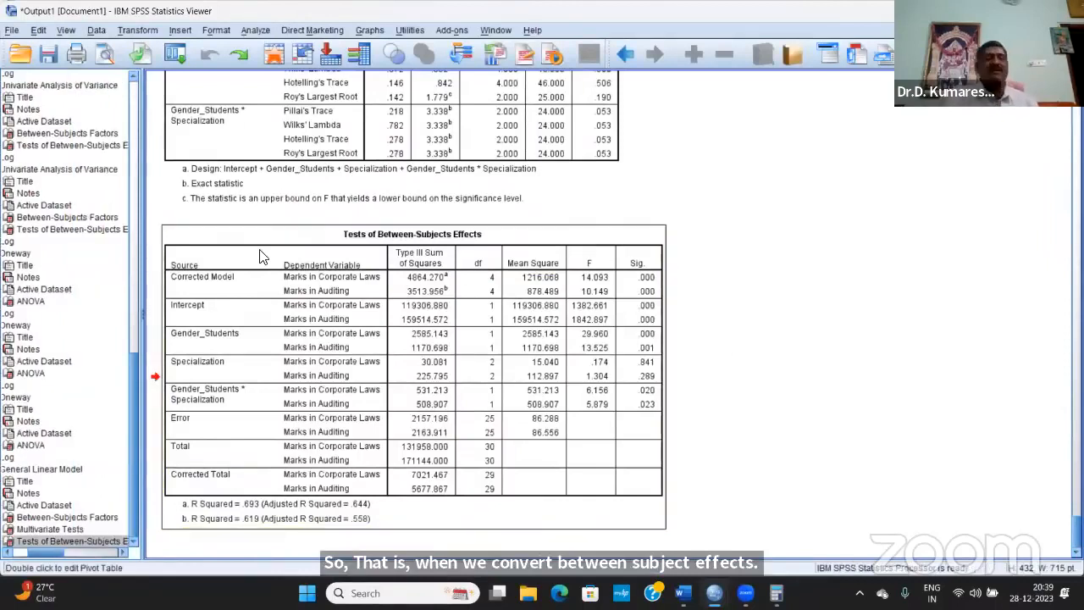
{"action": "left_click", "coordinate": [844, 316]}
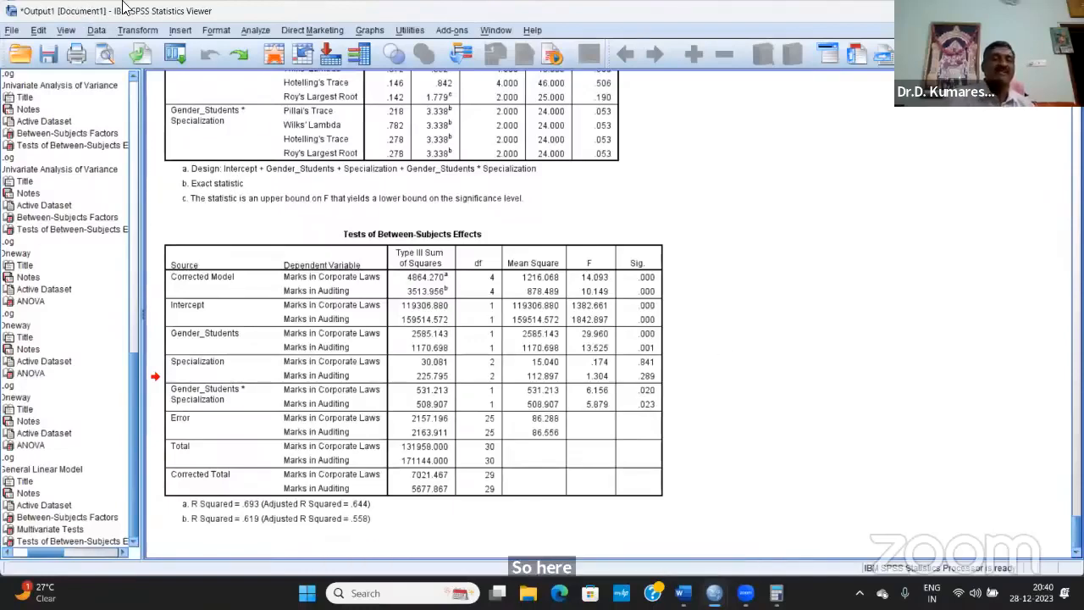
- Return to the data file, open the Compare Means setup for Means and reset its previous variable selections
{"action": "key", "text": "alt+Tab"}
{"action": "left_click", "coordinate": [185, 25]}
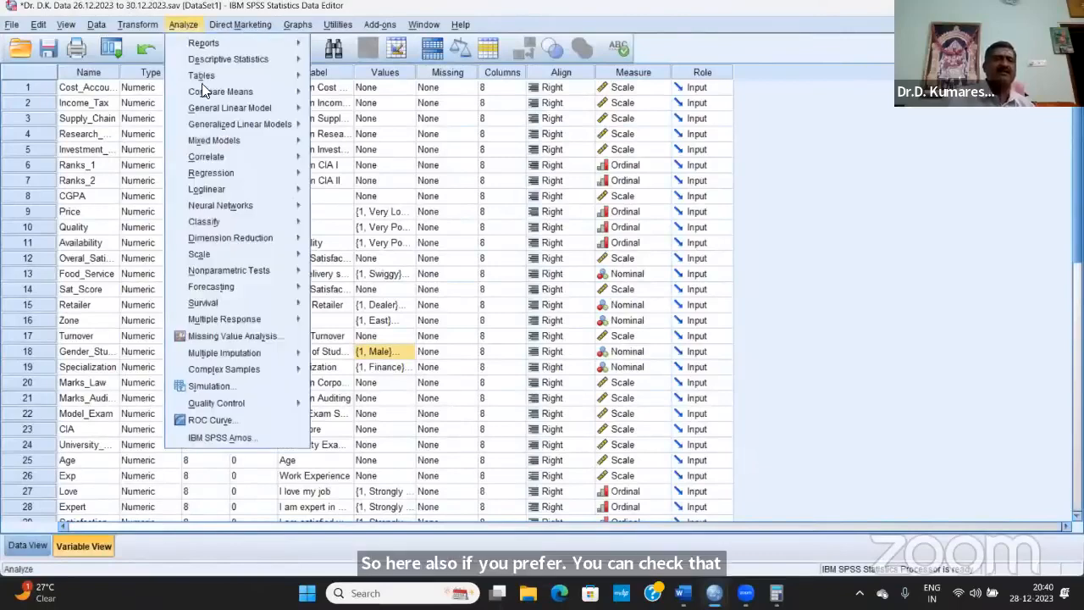
{"action": "left_click", "coordinate": [360, 98]}
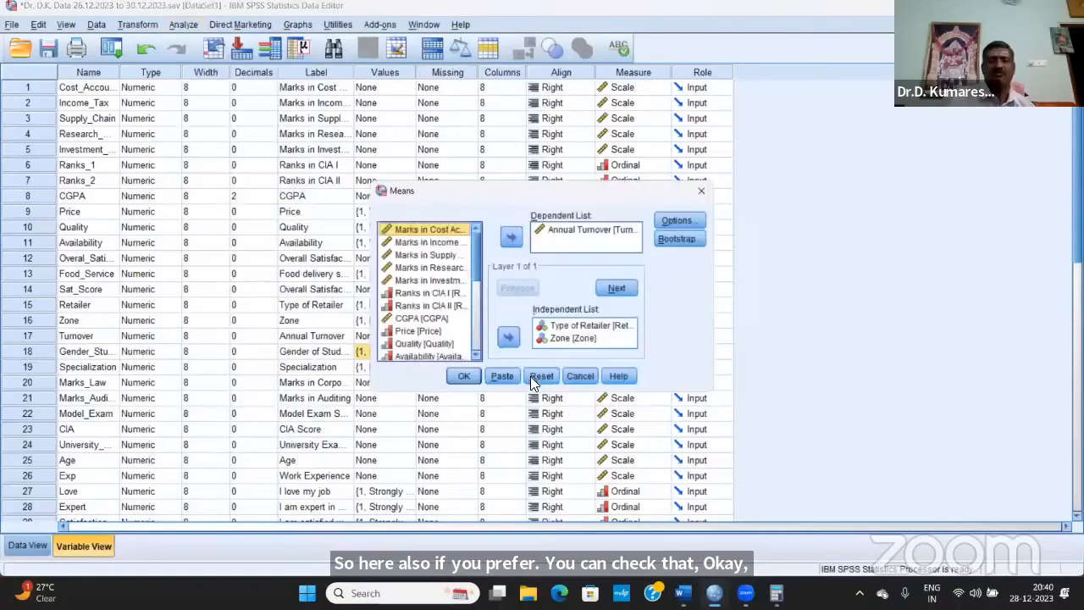
{"action": "key", "text": "alt+r"}
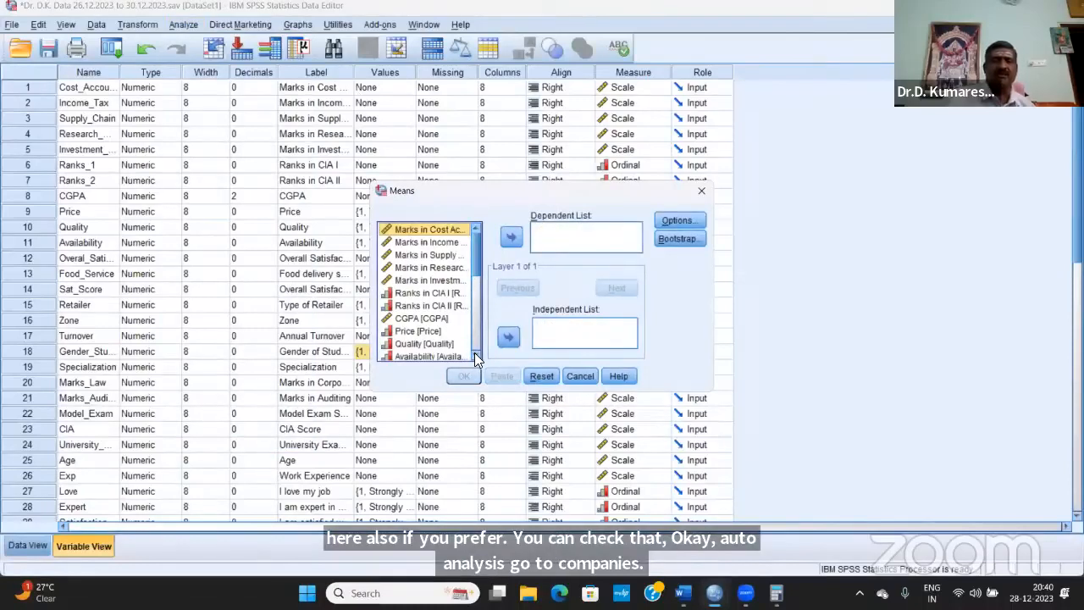
- Assign Marks in Corporate Laws and Marks in Auditing as dependents and Gender of Students and Specialization as independents in the Means setup
{"action": "left_click", "coordinate": [474, 354]}
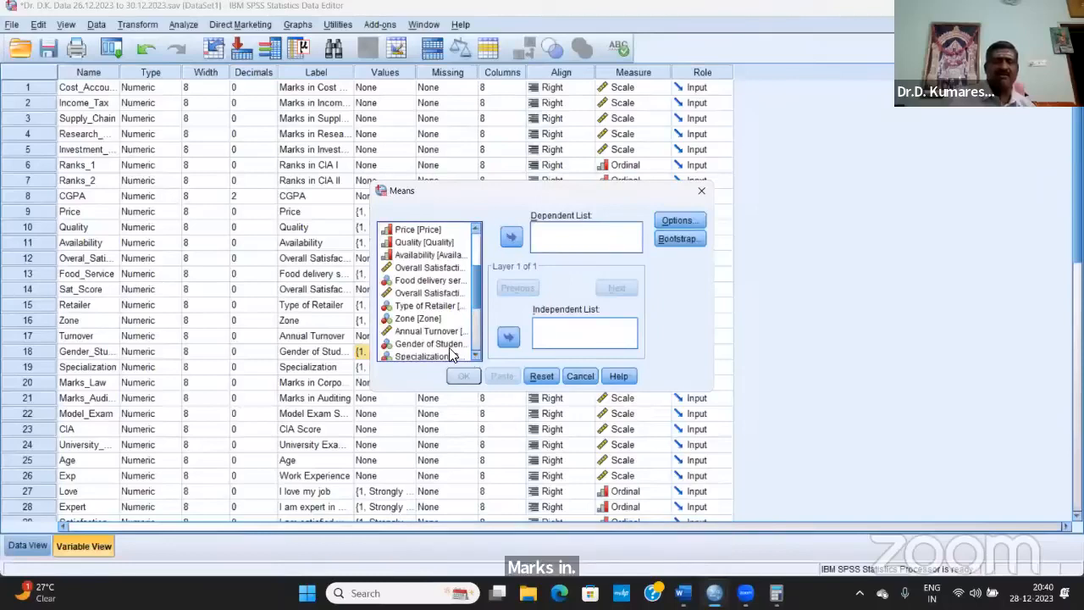
{"action": "scroll", "coordinate": [450, 351], "scroll_direction": "down", "scroll_amount": 1}
{"action": "scroll", "coordinate": [450, 347], "scroll_direction": "down", "scroll_amount": 1}
{"action": "left_click", "coordinate": [449, 346]}
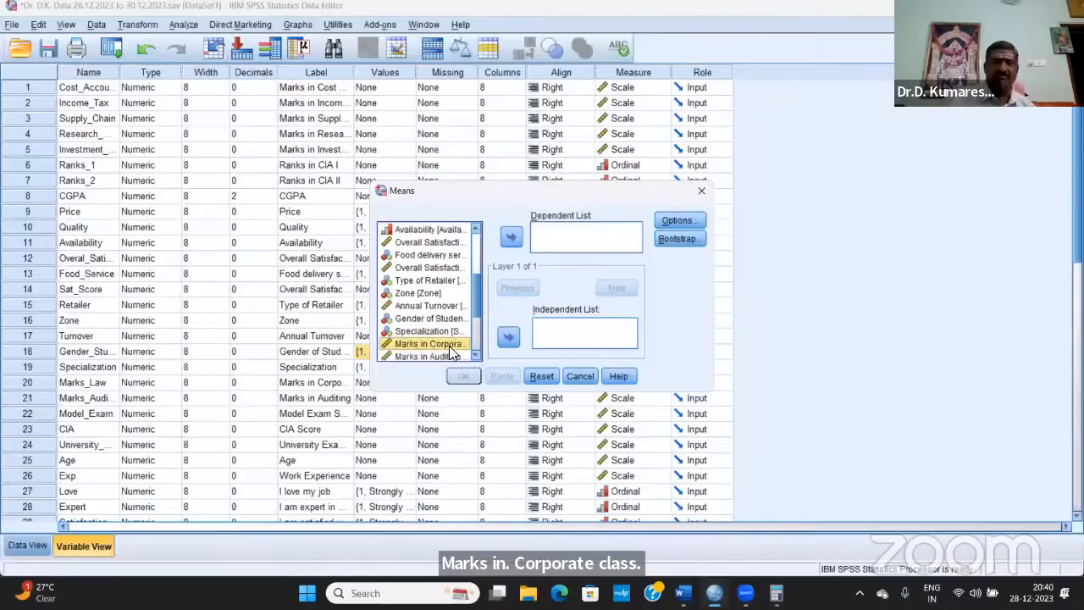
{"action": "key", "text": "shift+Down"}
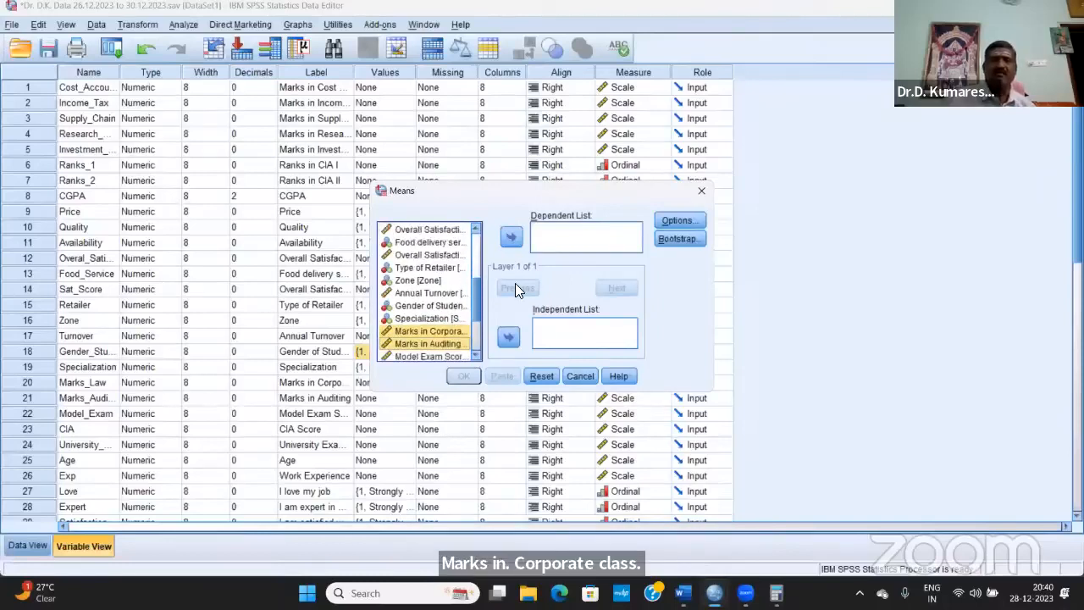
{"action": "left_click", "coordinate": [512, 238]}
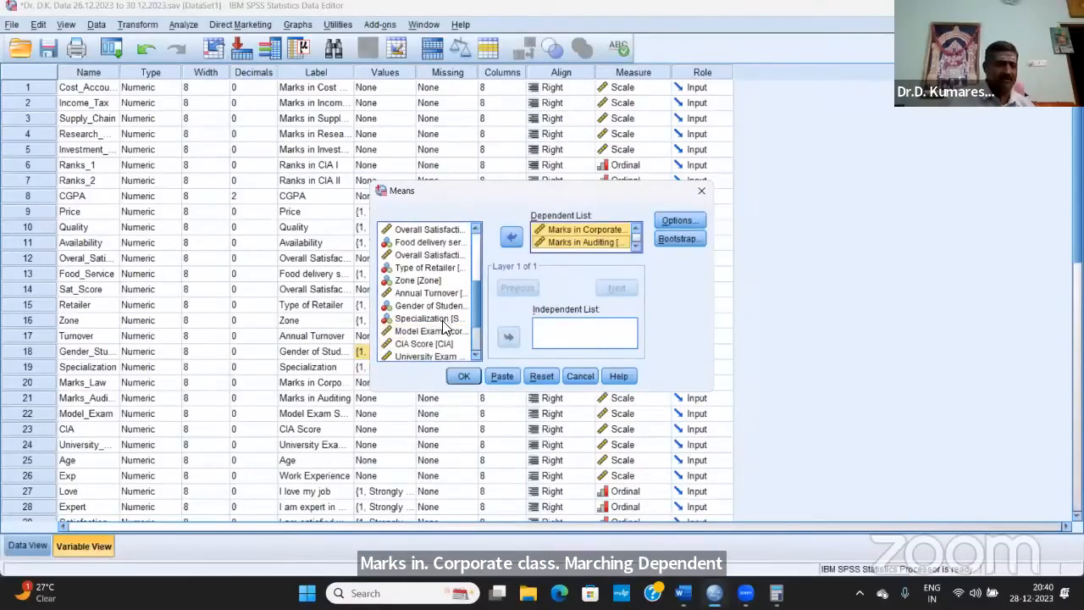
{"action": "left_click", "coordinate": [442, 306]}
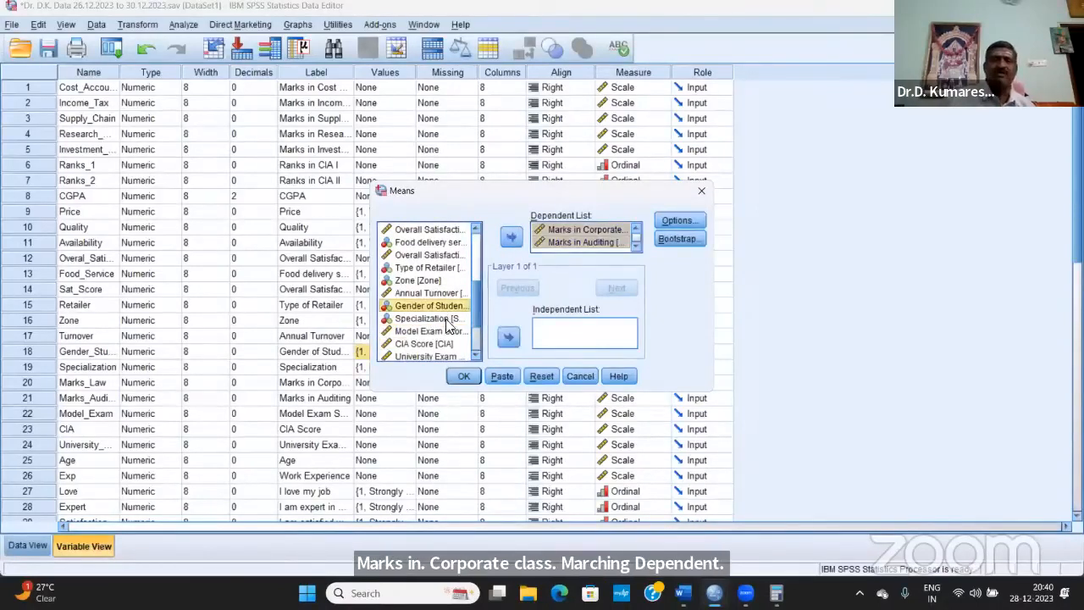
{"action": "left_click", "coordinate": [509, 337]}
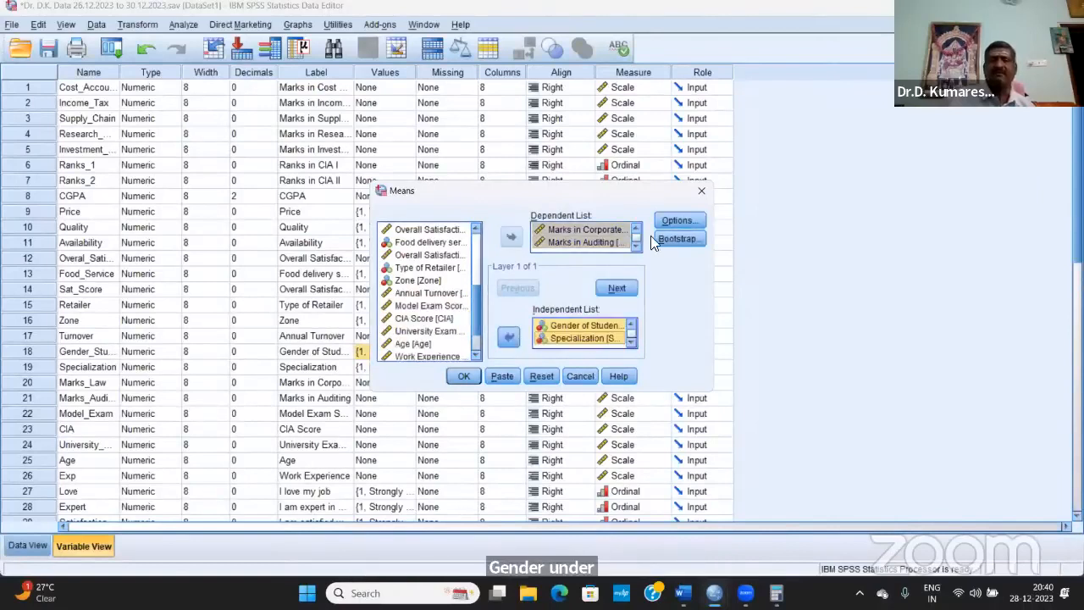
- Place Number of Cases before Mean in the cell statistics of the Means options and add Minimum and Maximum
{"action": "left_click", "coordinate": [676, 220]}
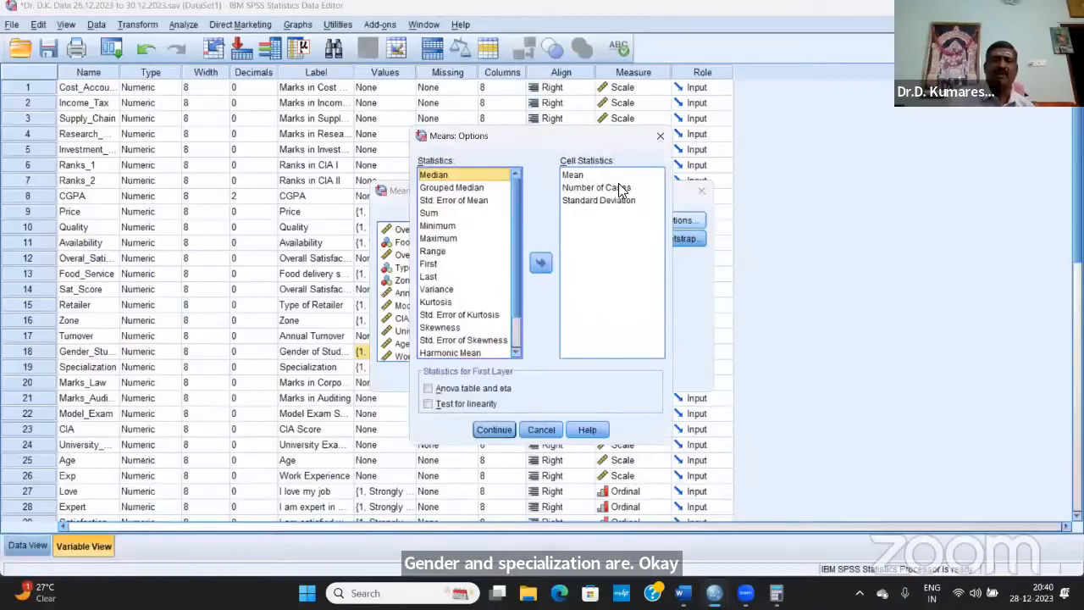
{"action": "left_click_drag", "start_coordinate": [618, 183], "coordinate": [619, 317]}
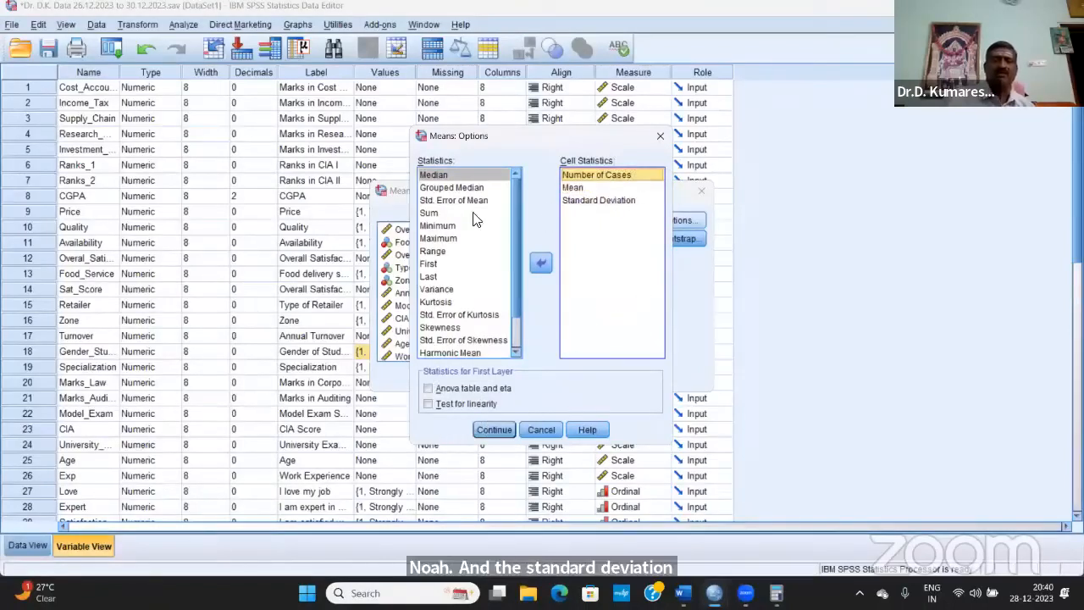
{"action": "left_click", "coordinate": [434, 238]}
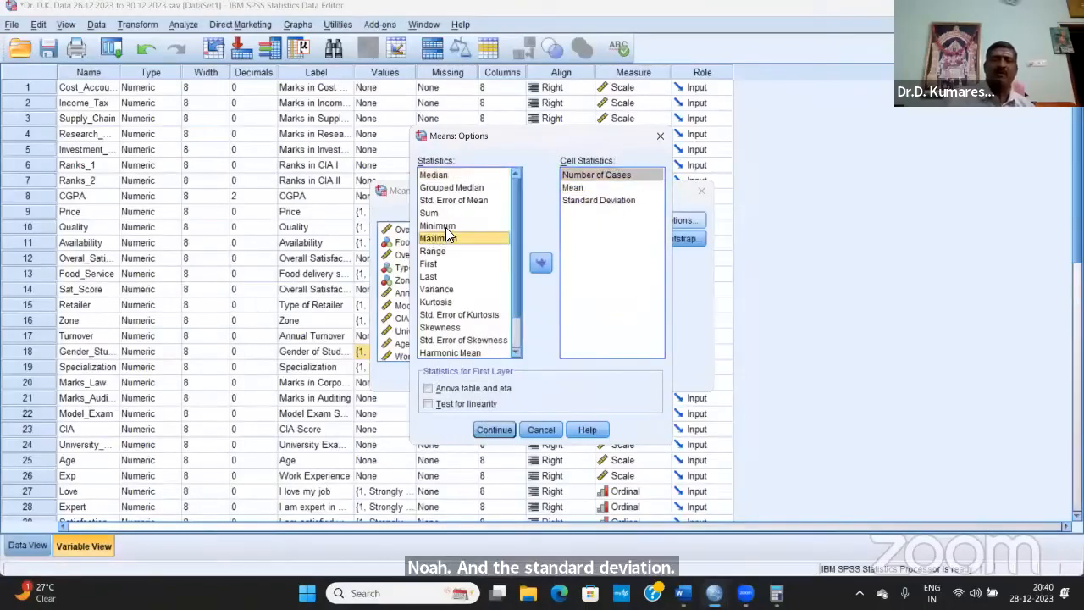
{"action": "left_click", "coordinate": [449, 226]}
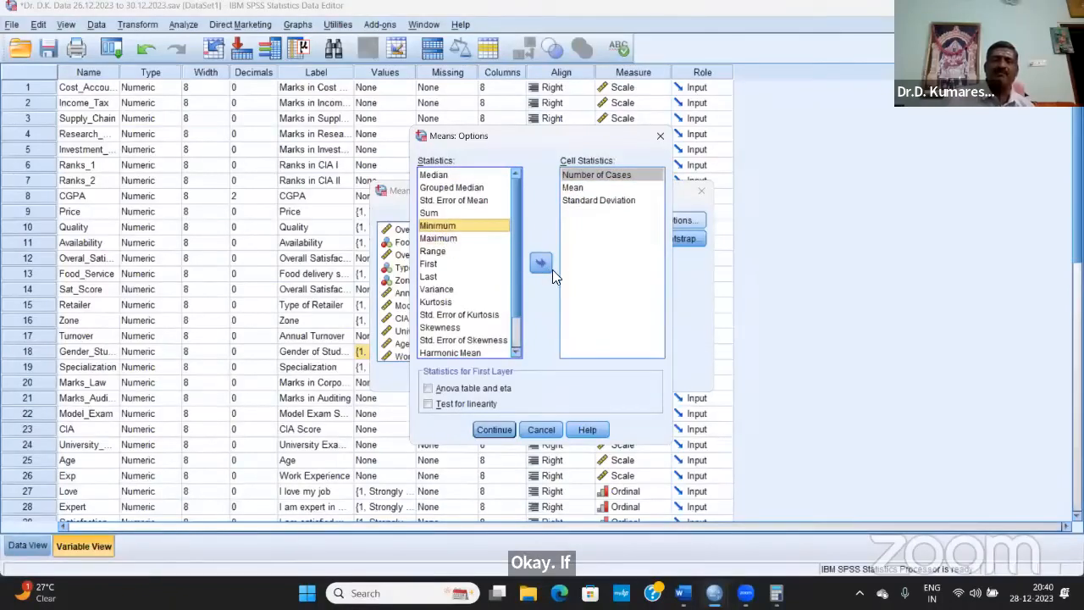
{"action": "key", "text": "shift+Down"}
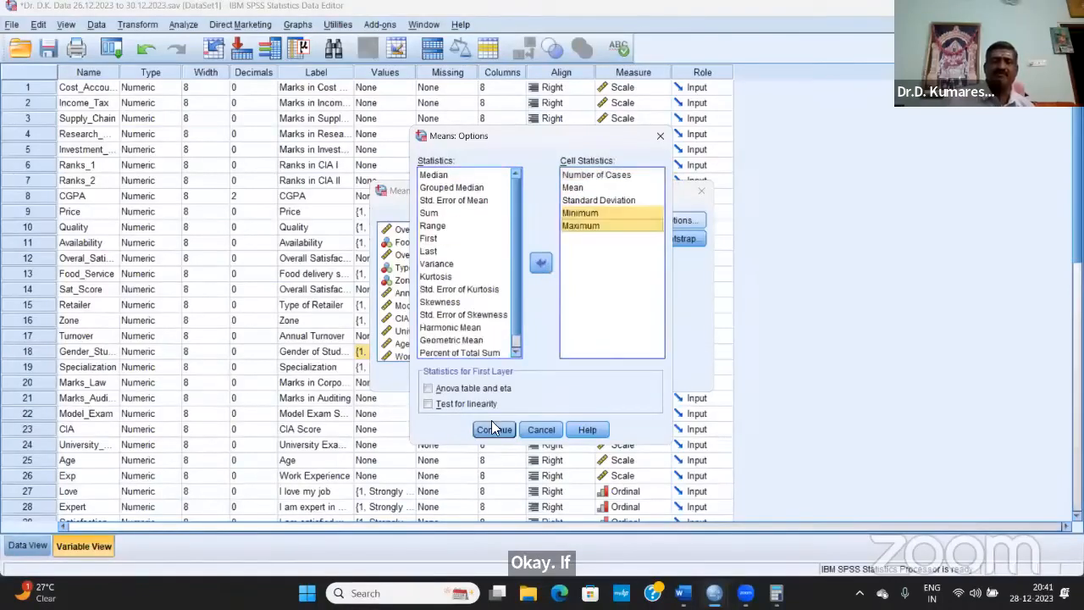
{"action": "left_click", "coordinate": [494, 429]}
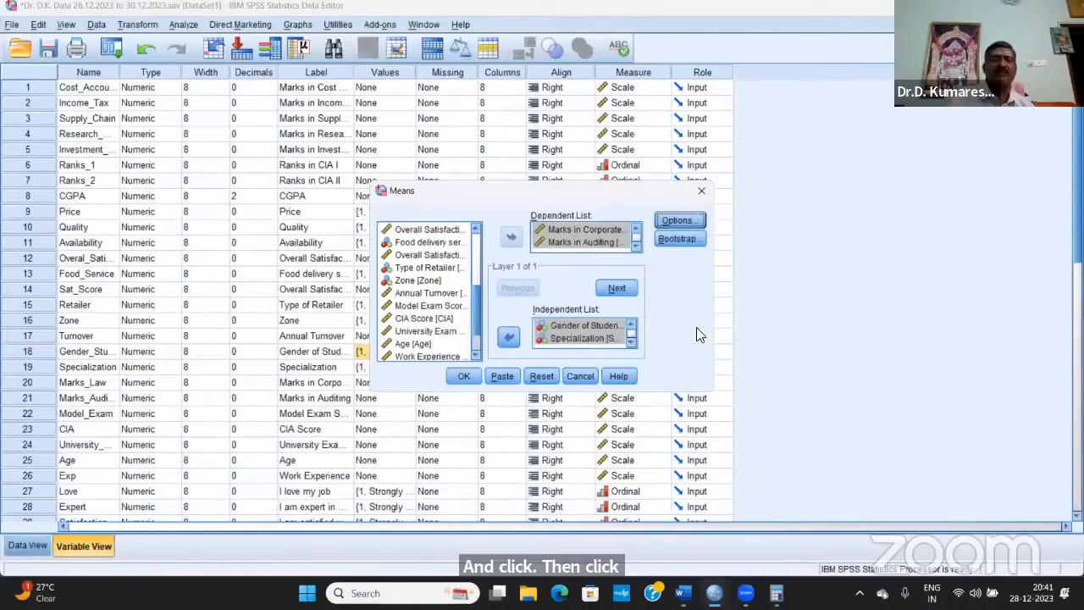
- Run the Means procedure and review the Corporate Laws and Auditing marks by gender and by specialization
{"action": "key", "text": "Return"}
{"action": "scroll", "coordinate": [269, 178], "scroll_direction": "down", "scroll_amount": 3}
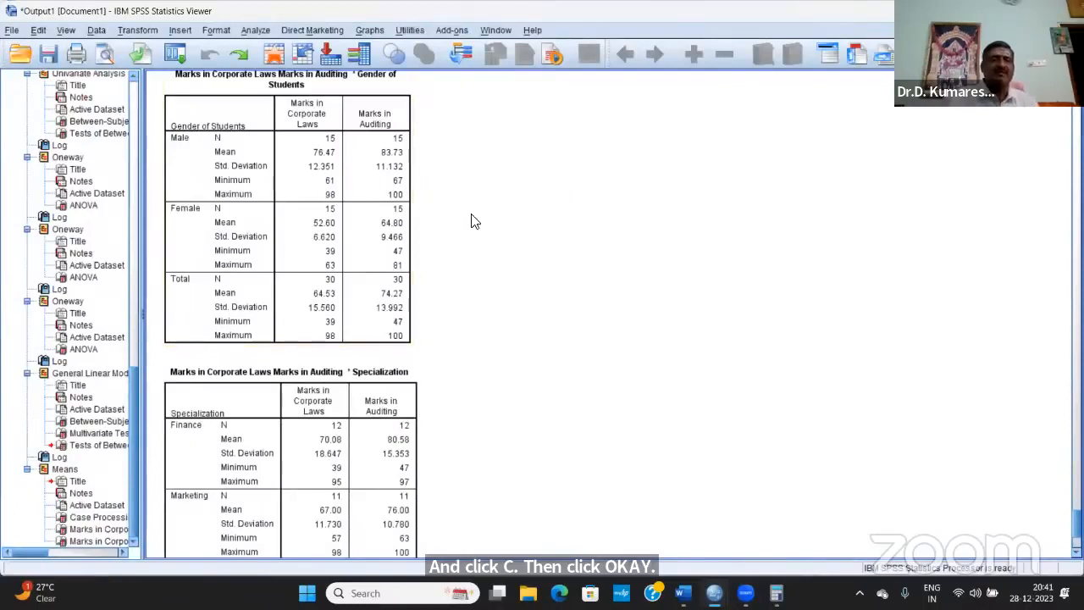
{"action": "scroll", "coordinate": [474, 221], "scroll_direction": "up", "scroll_amount": 2}
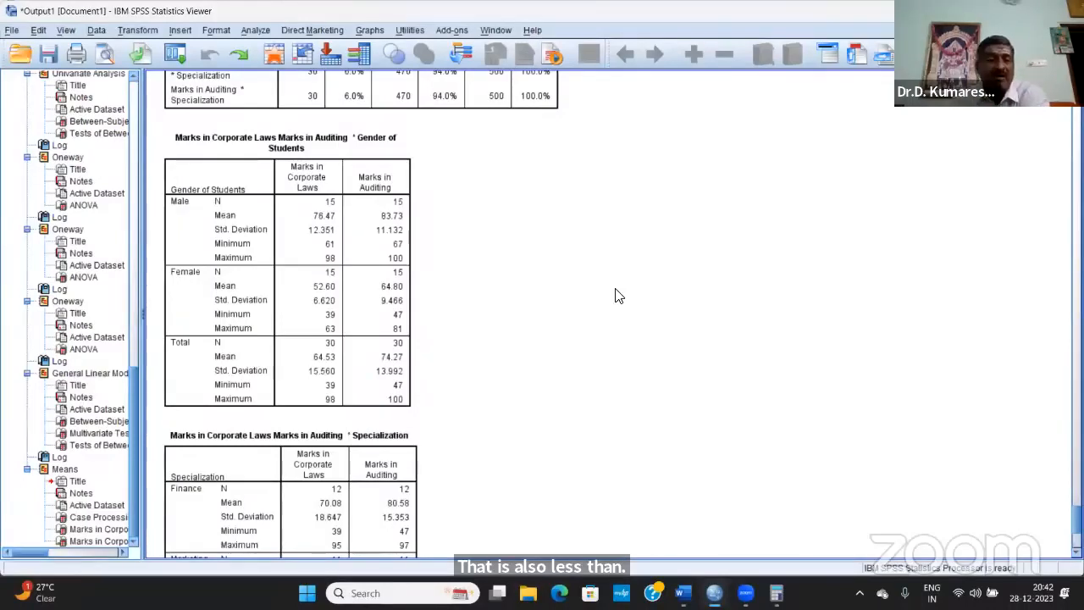
{"action": "scroll", "coordinate": [597, 320], "scroll_direction": "down", "scroll_amount": 5}
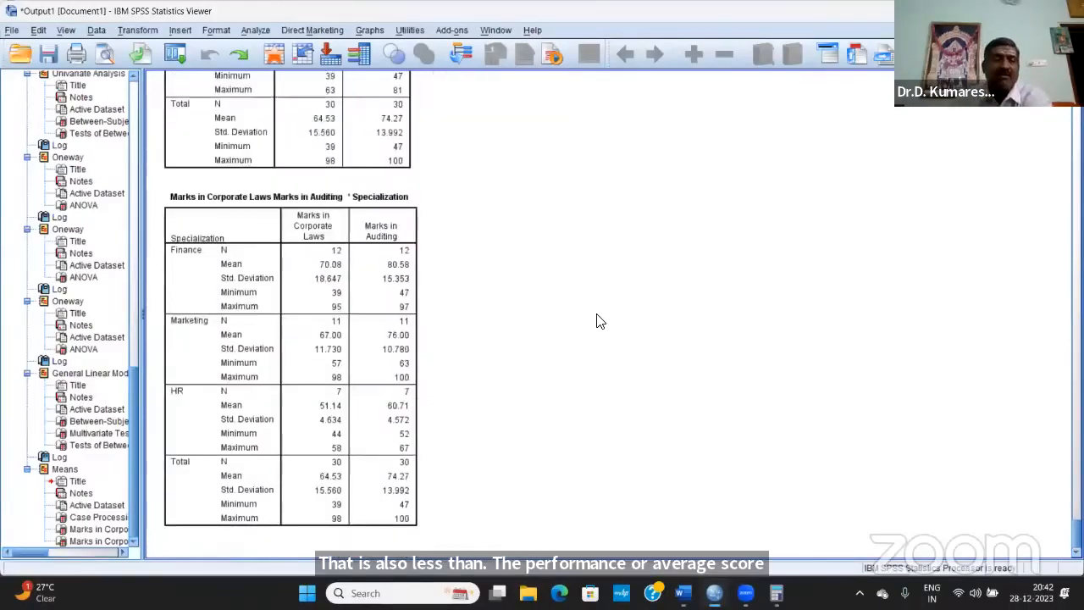
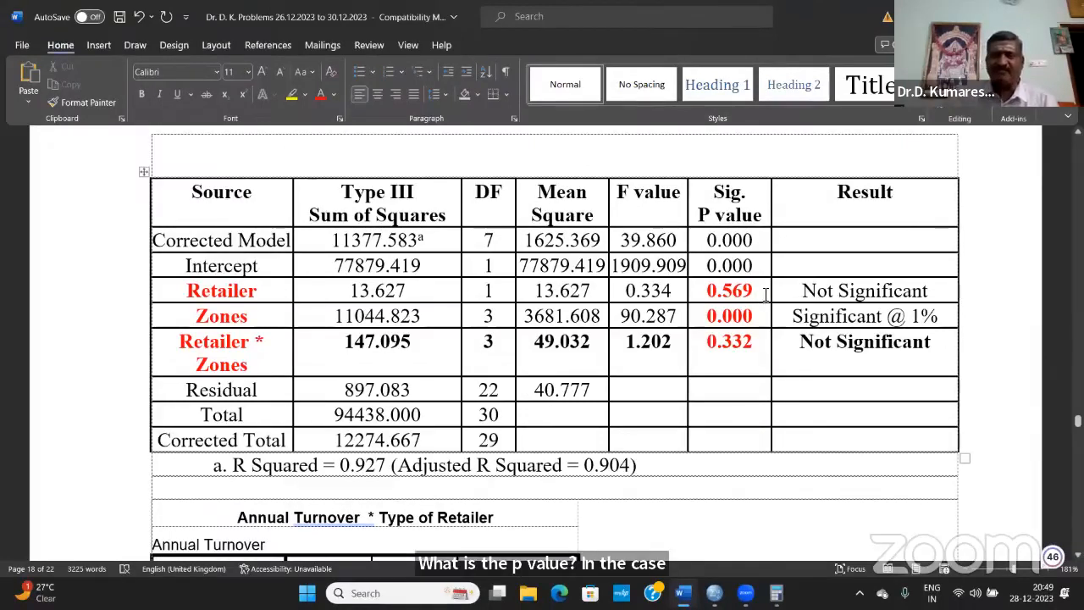
- Review the p values of Retailer, Zones and their interaction in the Word document's ANOVA table
{"action": "left_click", "coordinate": [767, 294]}
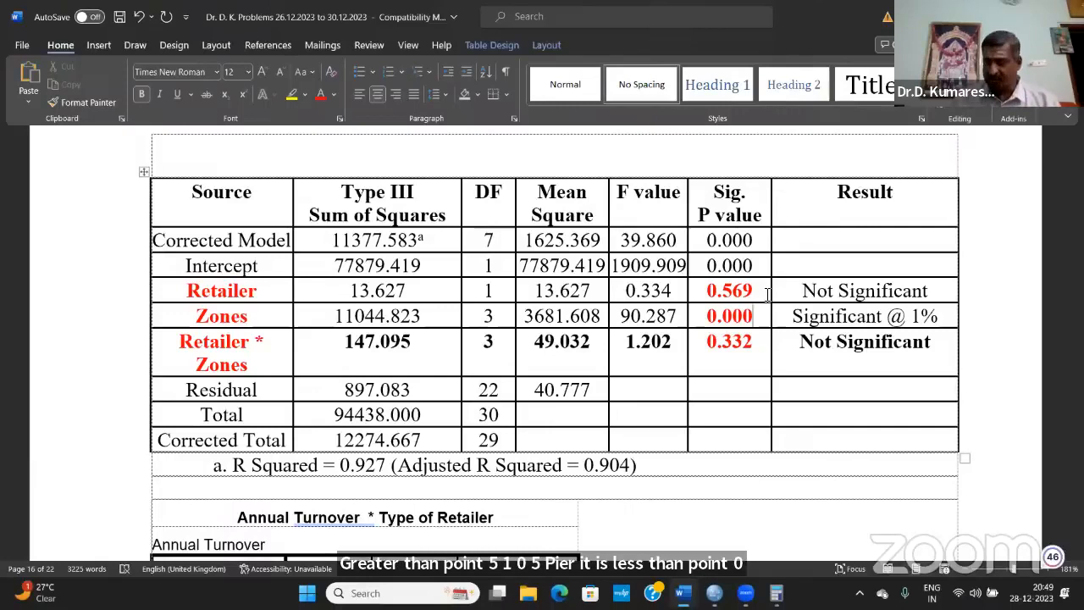
{"action": "key", "text": "Down"}
{"action": "key", "text": "Down"}
{"action": "key", "text": "Up"}
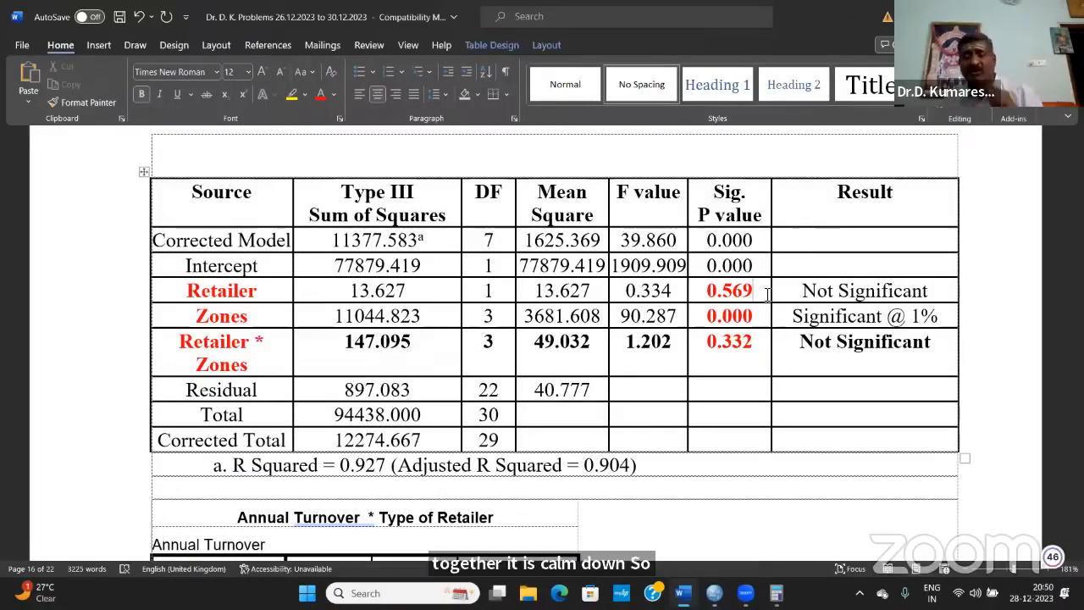
{"action": "left_click", "coordinate": [768, 293]}
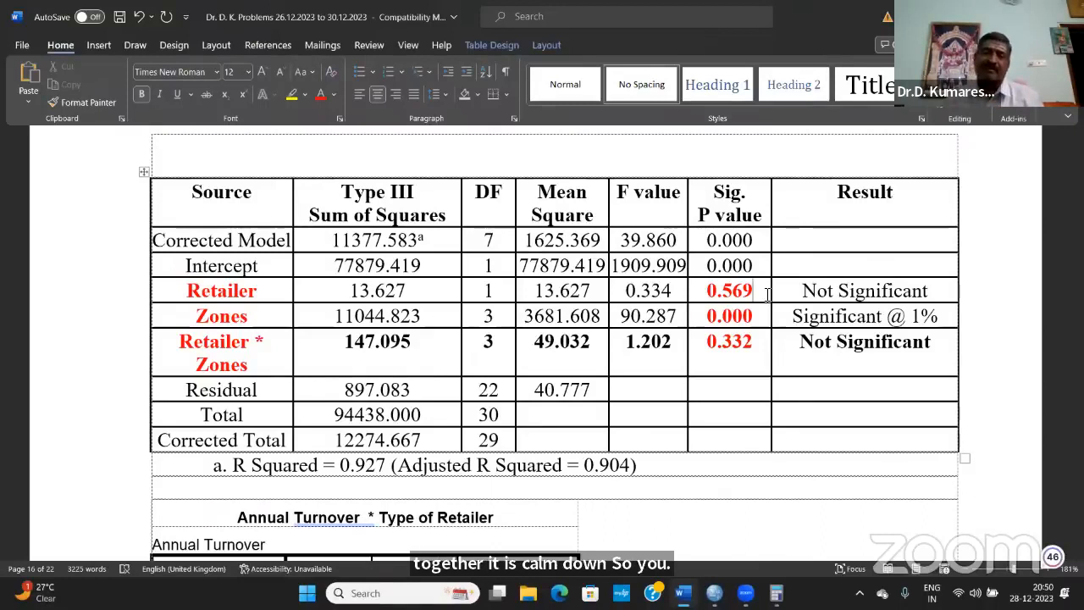
{"action": "key", "text": "Left"}
{"action": "key", "text": "Left"}
{"action": "key", "text": "Left"}
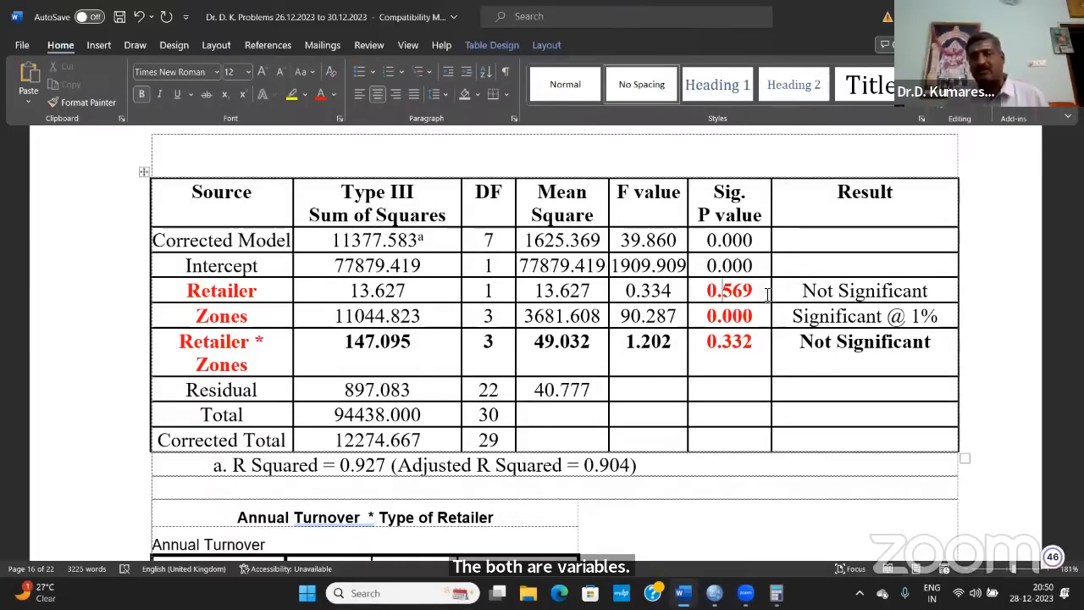
- Look through the Word document from the Annual Turnover tables to the students' marks data table
{"action": "scroll", "coordinate": [729, 414], "scroll_direction": "down", "scroll_amount": 5}
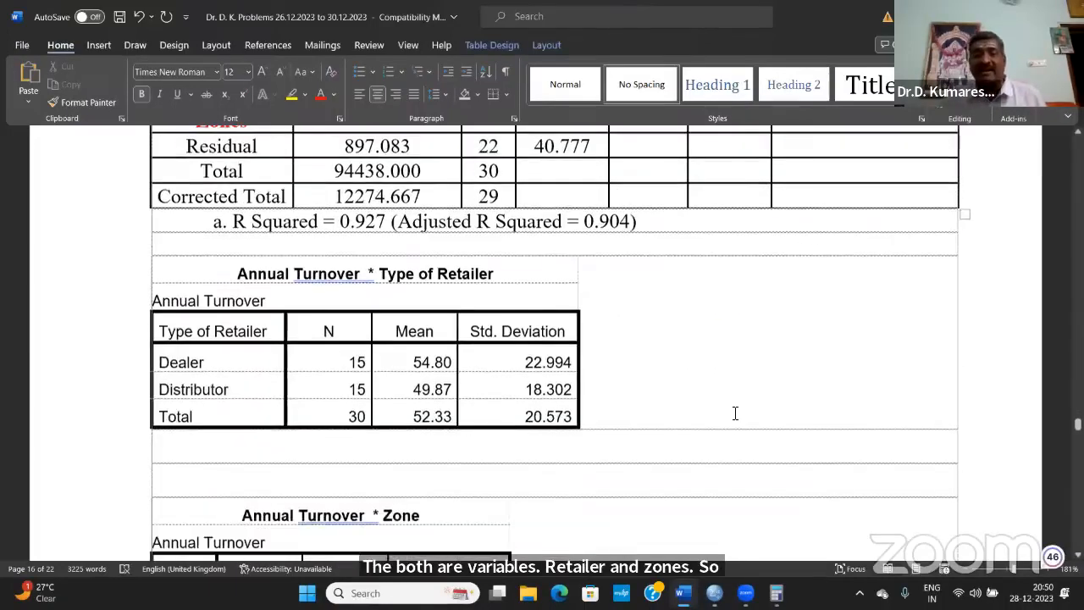
{"action": "scroll", "coordinate": [735, 412], "scroll_direction": "down", "scroll_amount": 10}
{"action": "scroll", "coordinate": [738, 417], "scroll_direction": "down", "scroll_amount": 15}
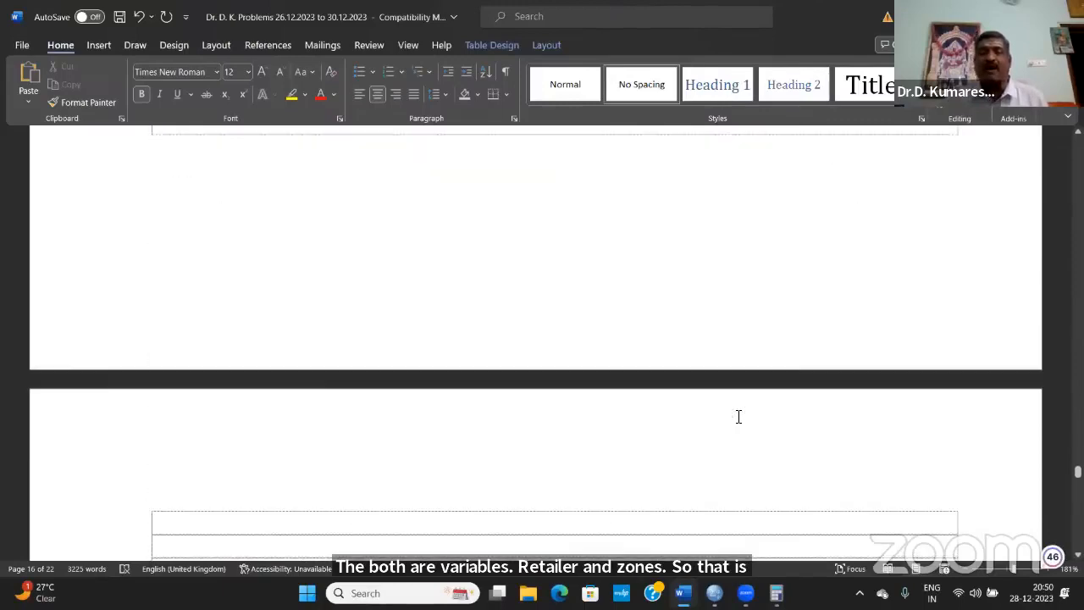
{"action": "scroll", "coordinate": [738, 420], "scroll_direction": "down", "scroll_amount": 15}
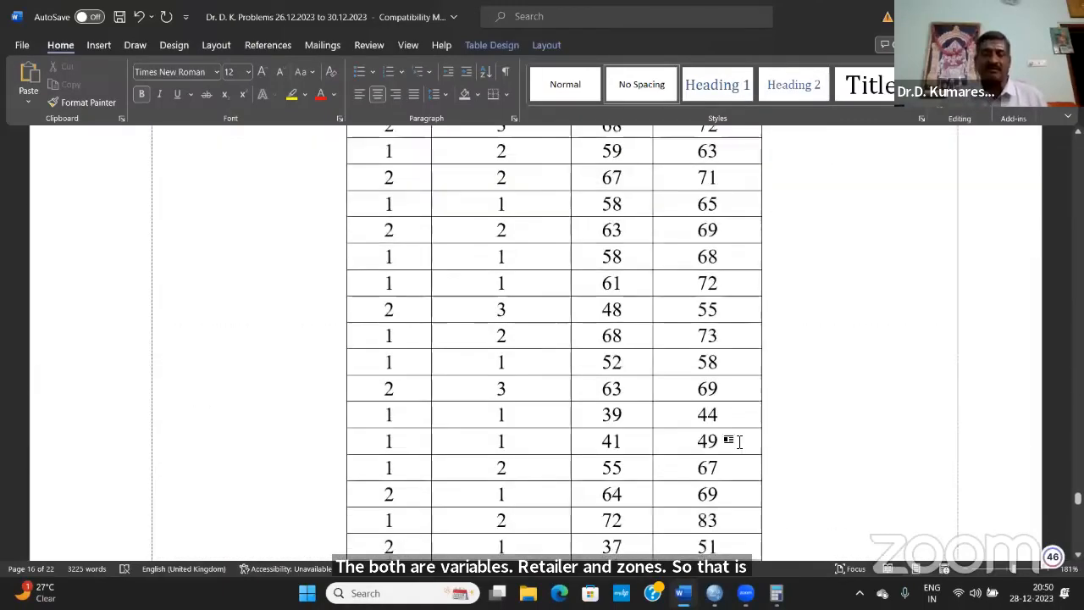
- Switch to the SPSS output and examine the General Linear Model's Multivariate Tests and Tests of Between-Subjects Effects tables
{"action": "mouse_move", "coordinate": [713, 593]}
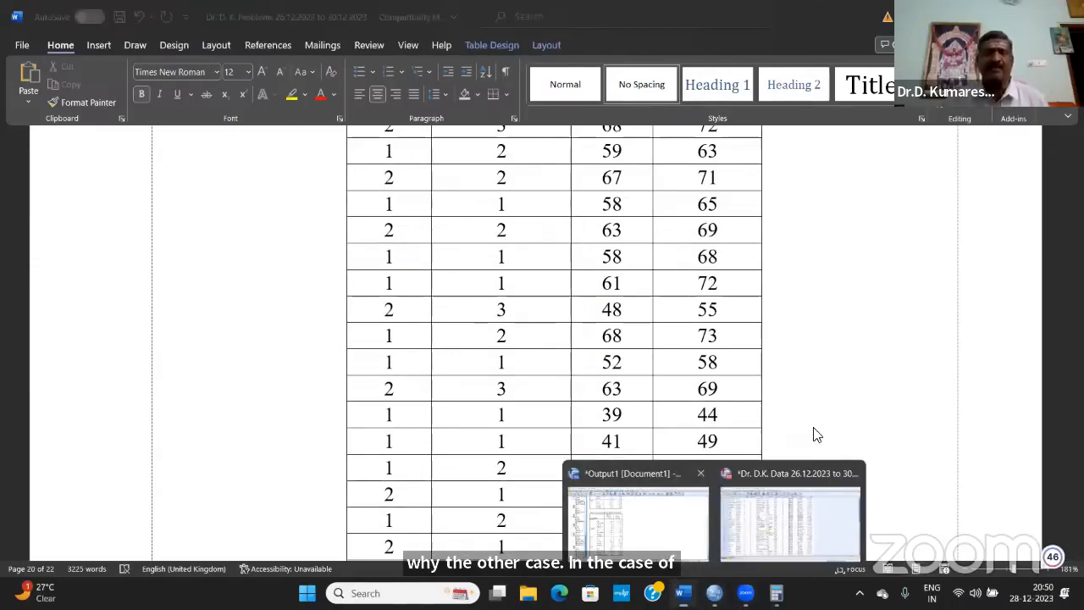
{"action": "key", "text": "alt+Tab"}
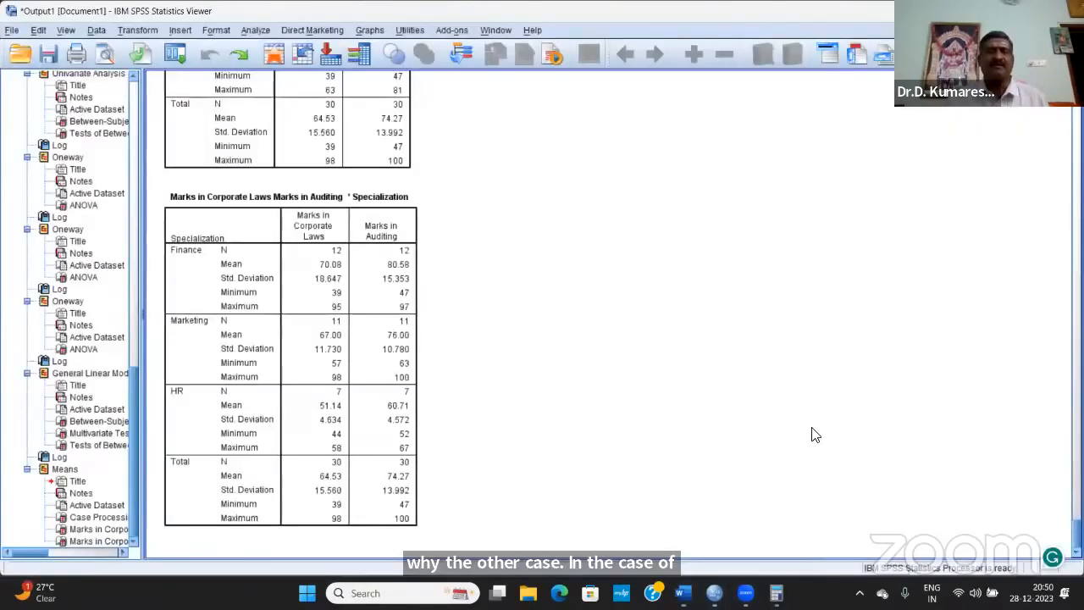
{"action": "scroll", "coordinate": [811, 435], "scroll_direction": "up", "scroll_amount": 10}
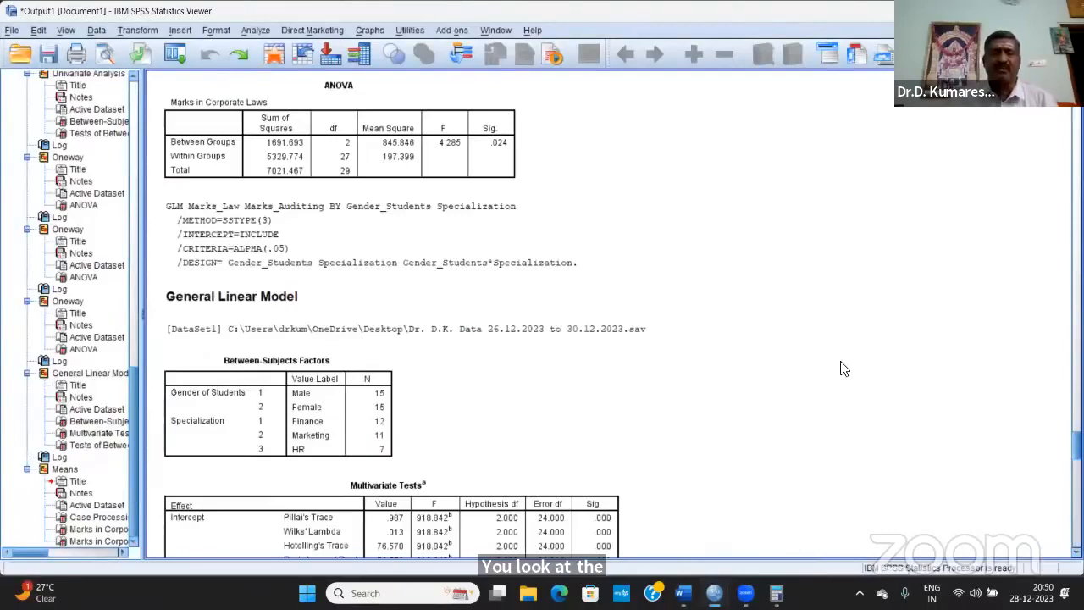
{"action": "scroll", "coordinate": [847, 367], "scroll_direction": "down", "scroll_amount": 2}
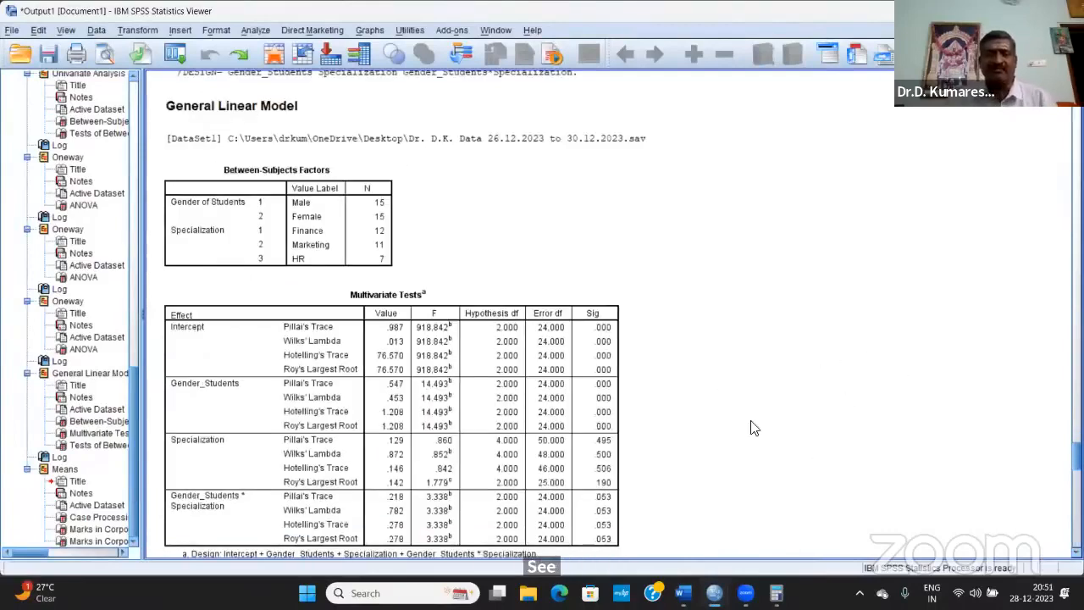
{"action": "scroll", "coordinate": [661, 405], "scroll_direction": "down", "scroll_amount": 5}
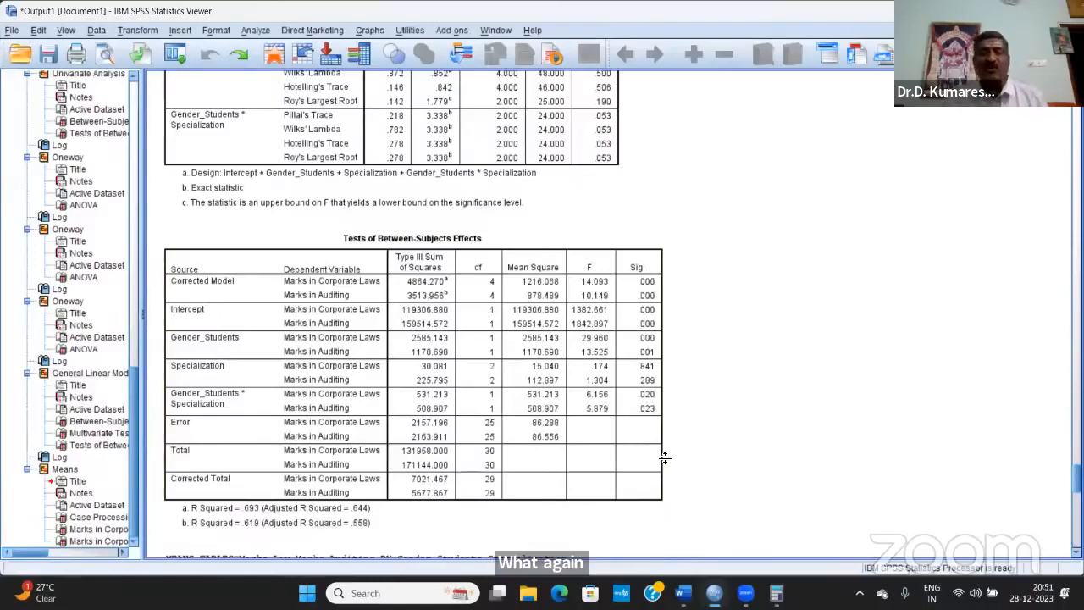
- Return to the Word document, find the Retailer and Zones ANOVA table, and examine its Result column
{"action": "key", "text": "alt+Tab"}
{"action": "scroll", "coordinate": [725, 386], "scroll_direction": "up", "scroll_amount": 5}
{"action": "scroll", "coordinate": [726, 386], "scroll_direction": "down", "scroll_amount": 15}
{"action": "scroll", "coordinate": [725, 386], "scroll_direction": "down", "scroll_amount": 20}
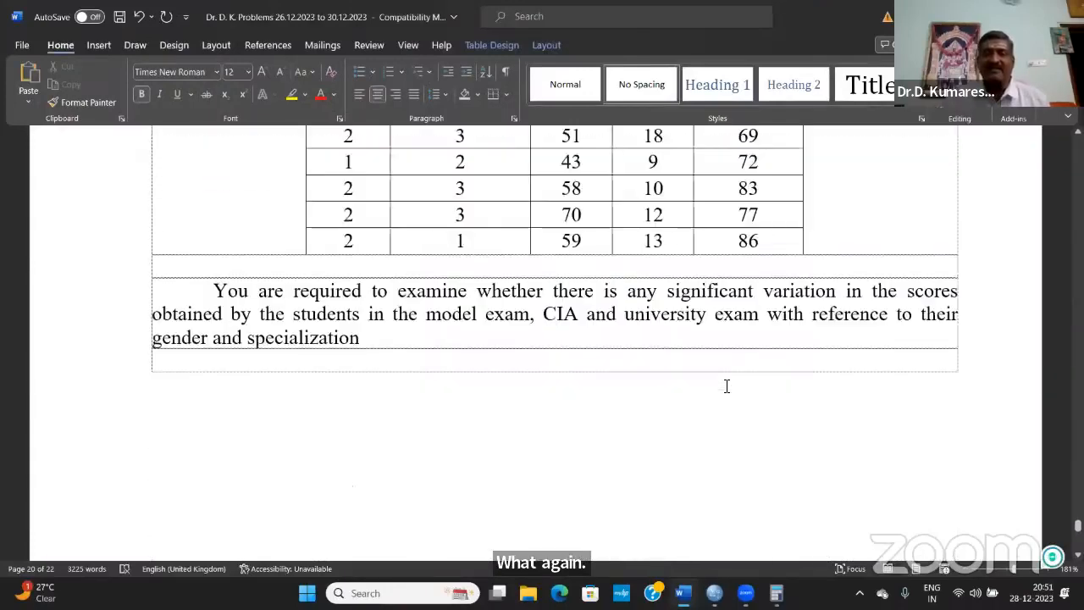
{"action": "scroll", "coordinate": [725, 386], "scroll_direction": "up", "scroll_amount": 20}
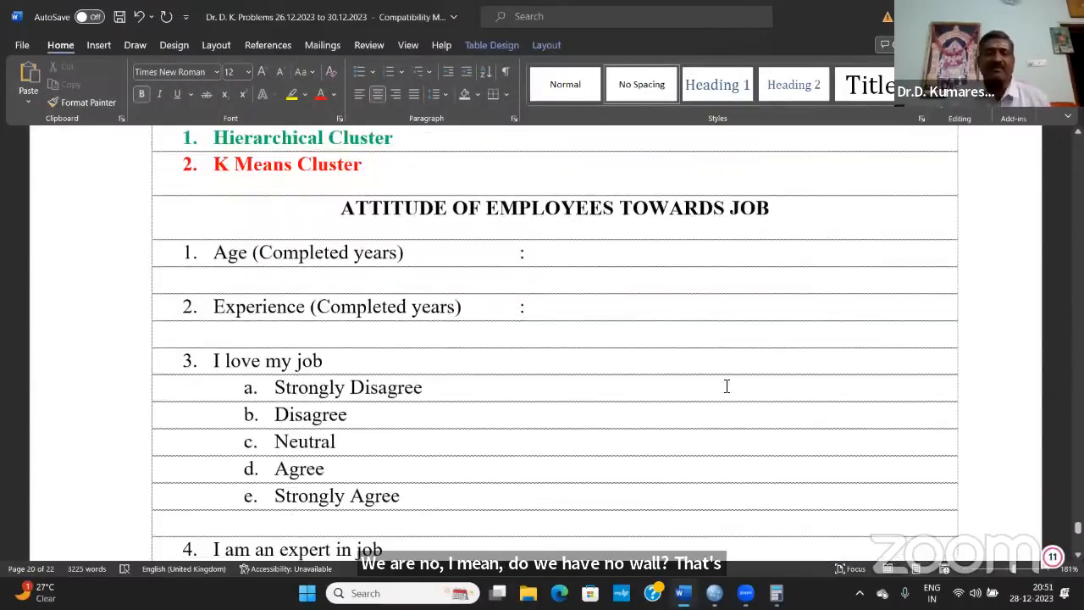
{"action": "scroll", "coordinate": [726, 386], "scroll_direction": "up", "scroll_amount": 10}
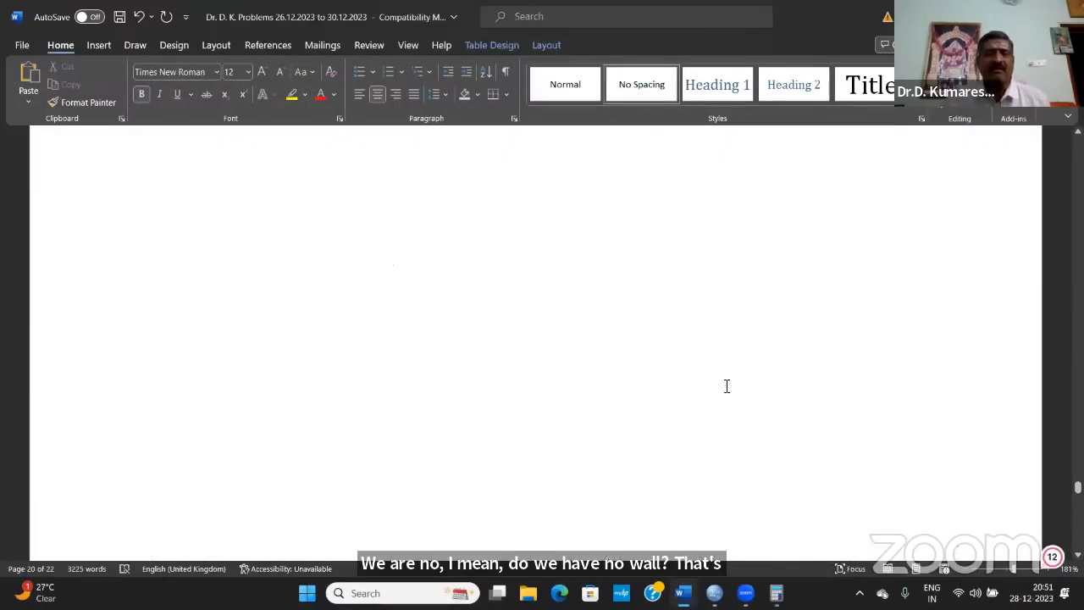
{"action": "scroll", "coordinate": [725, 386], "scroll_direction": "up", "scroll_amount": 10}
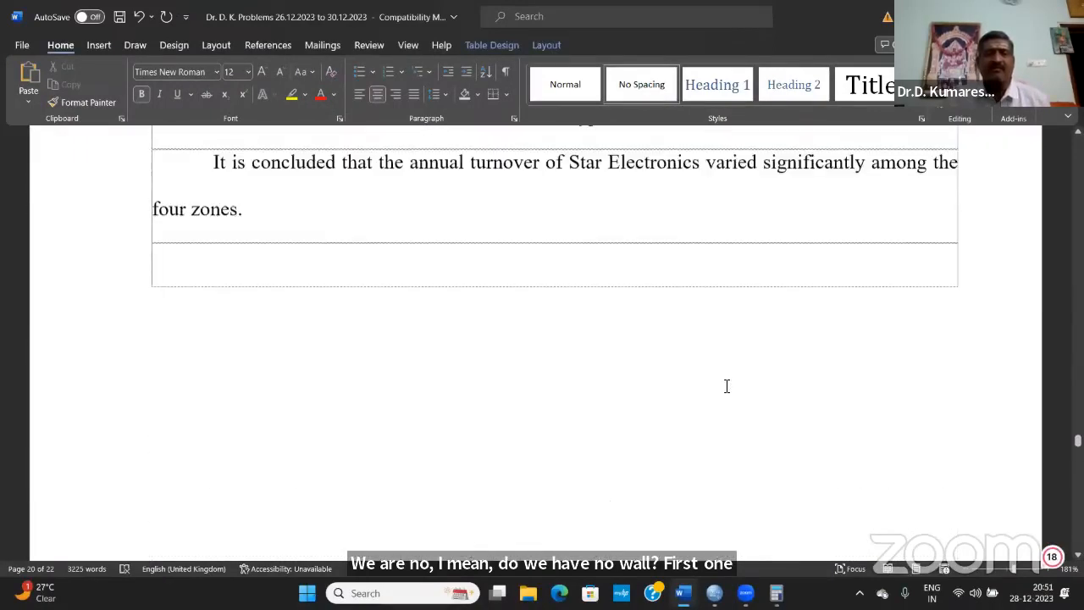
{"action": "scroll", "coordinate": [726, 386], "scroll_direction": "up", "scroll_amount": 10}
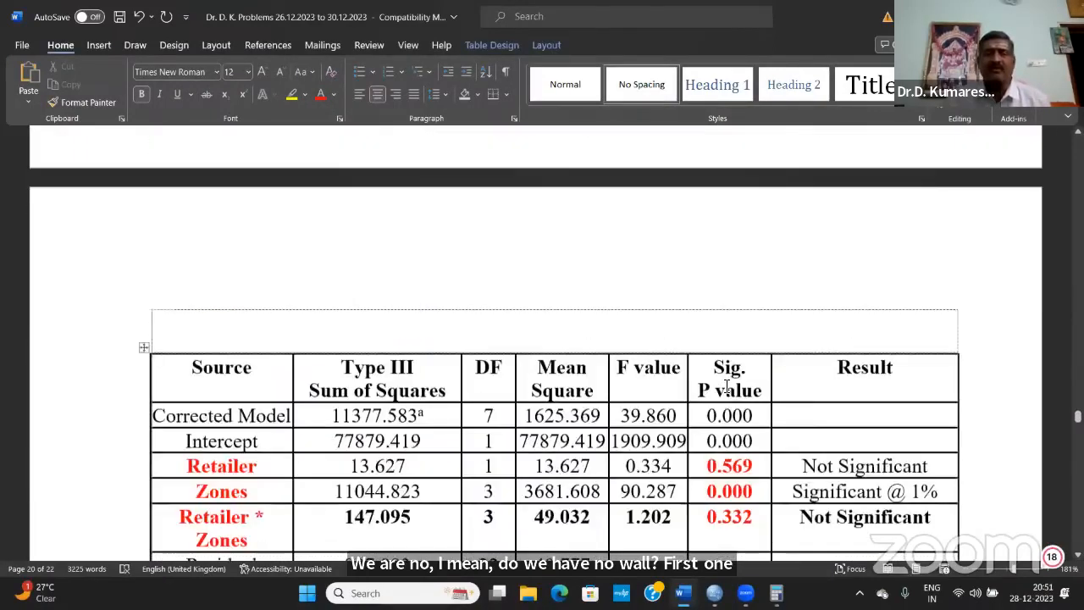
{"action": "left_click", "coordinate": [936, 415]}
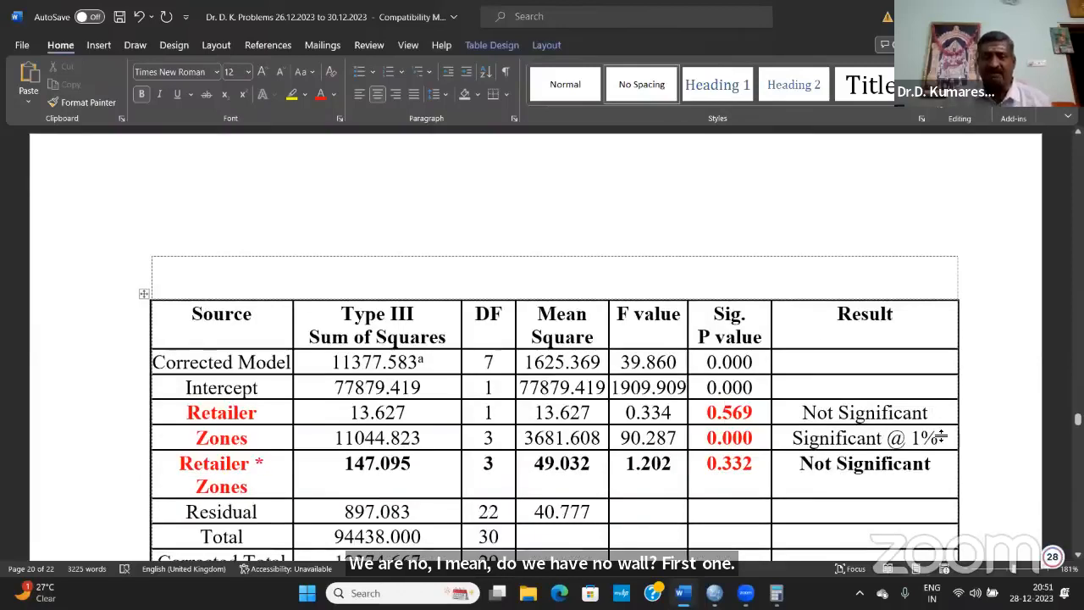
{"action": "left_click", "coordinate": [937, 438]}
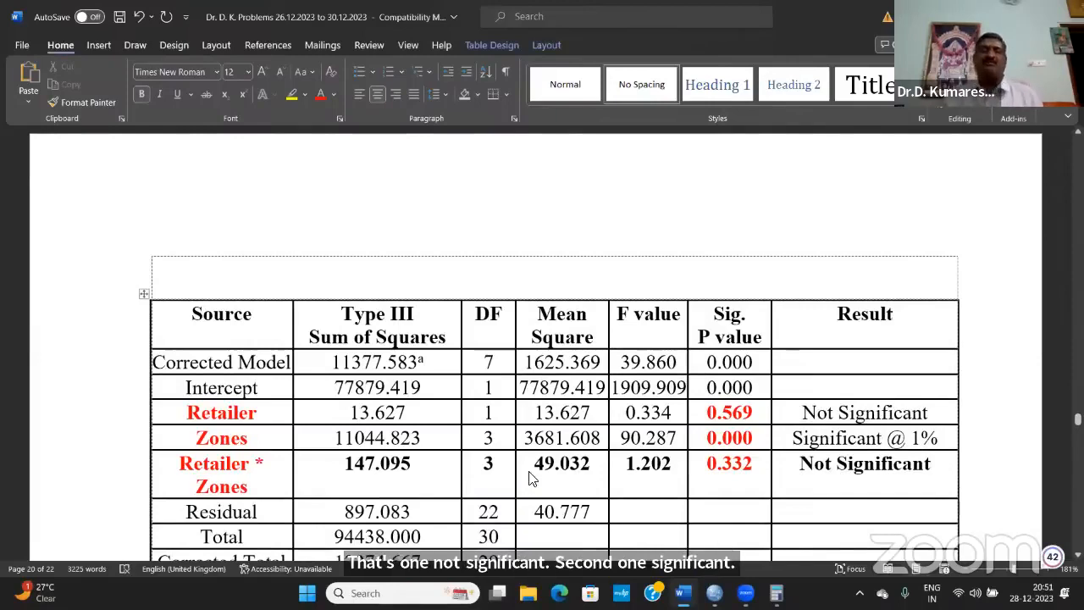
- Switch to the SPSS output and compare the Gender_Students, Specialization and interaction effects on the Corporate Laws and Auditing marks
{"action": "key", "text": "alt+Tab"}
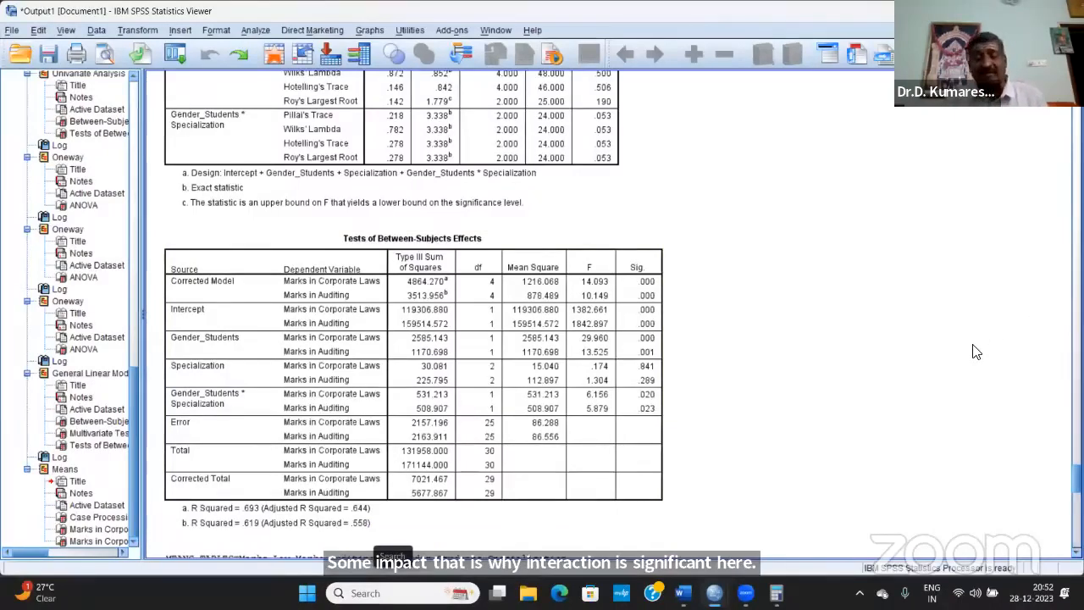
{"action": "scroll", "coordinate": [976, 352], "scroll_direction": "up", "scroll_amount": 5}
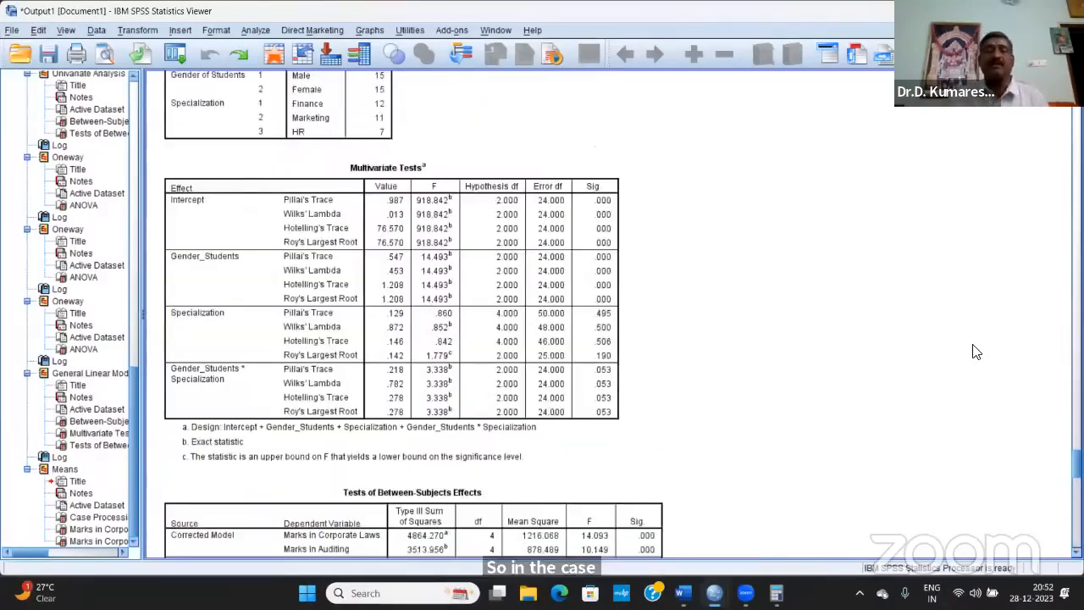
{"action": "scroll", "coordinate": [976, 351], "scroll_direction": "down", "scroll_amount": 5}
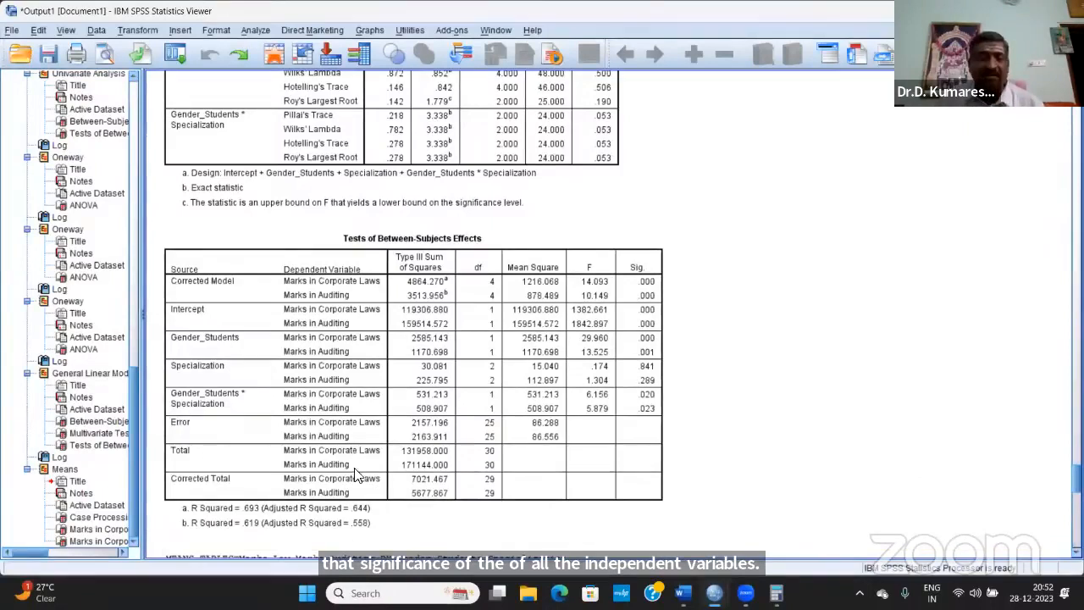
{"action": "left_click", "coordinate": [250, 429]}
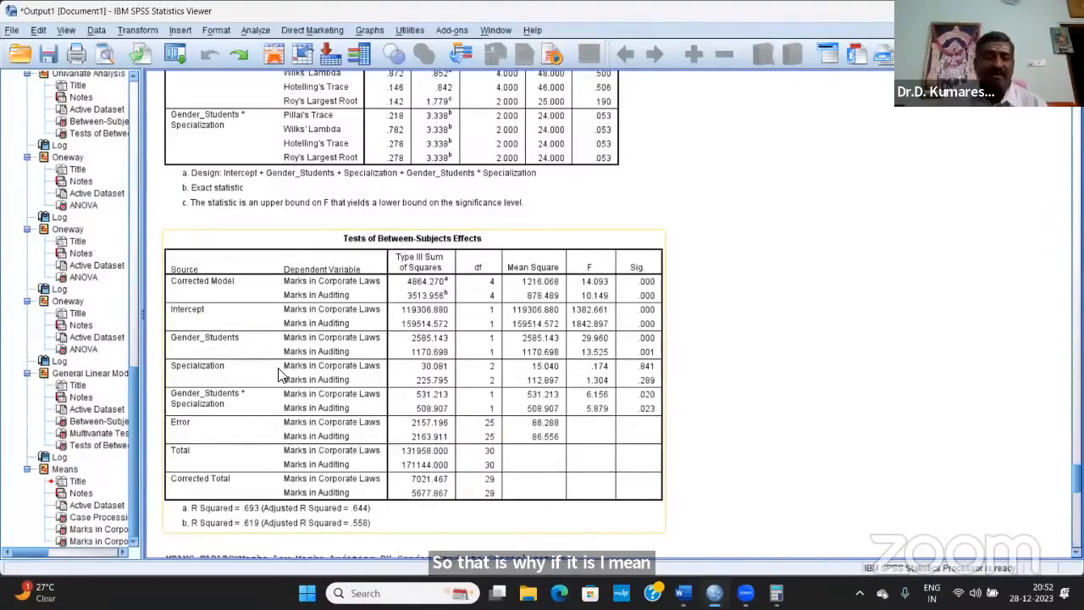
{"action": "left_click", "coordinate": [229, 343]}
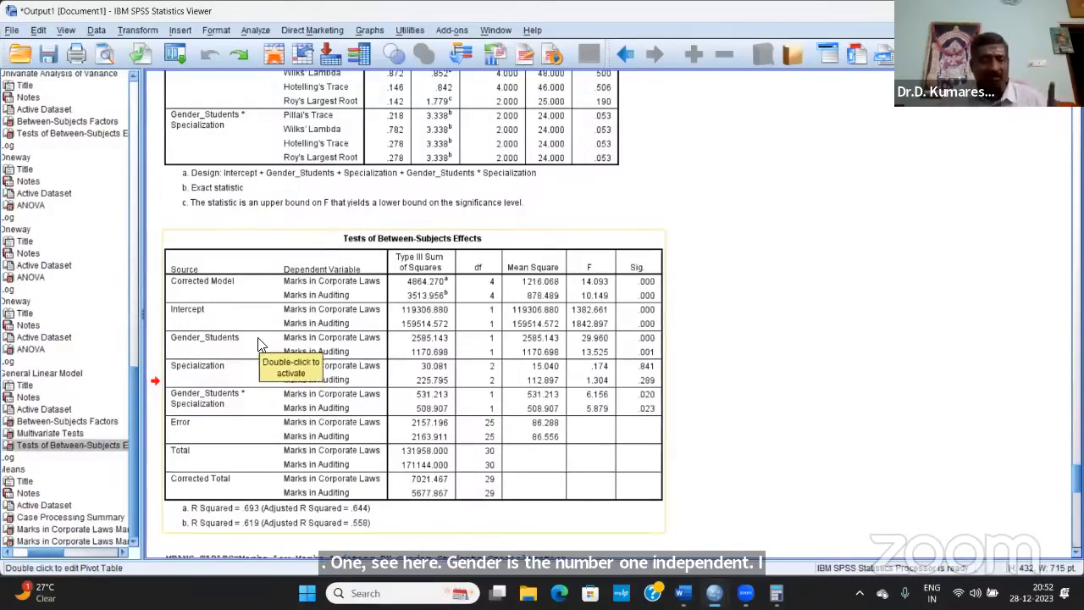
{"action": "left_click", "coordinate": [366, 346]}
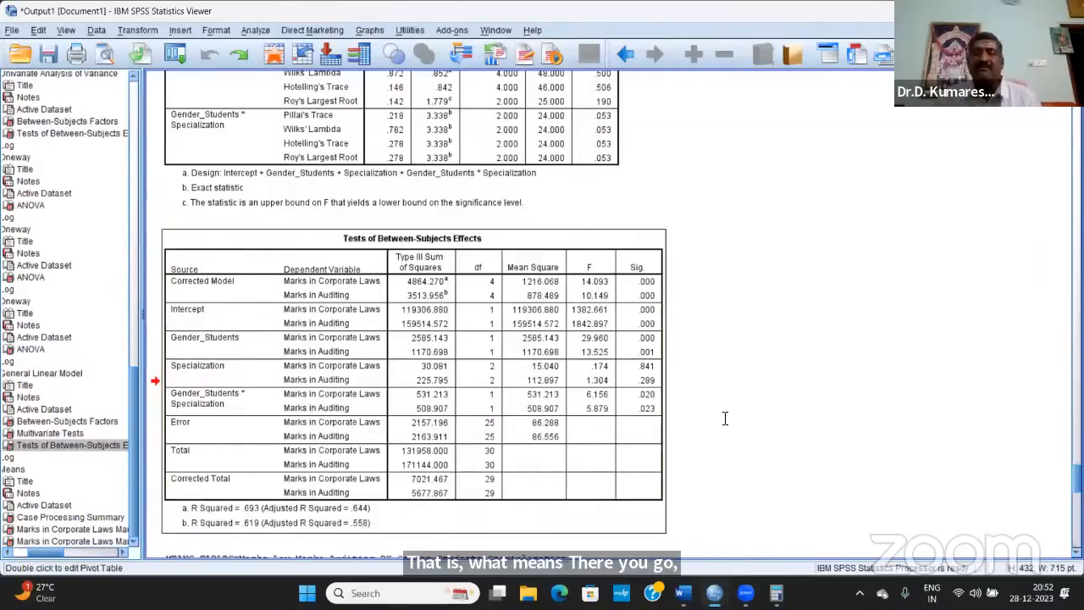
- Switch to the Word document and compare the P values of Retailer, Zones and their interaction
{"action": "key", "text": "alt+Tab"}
{"action": "scroll", "coordinate": [752, 432], "scroll_direction": "down", "scroll_amount": 2}
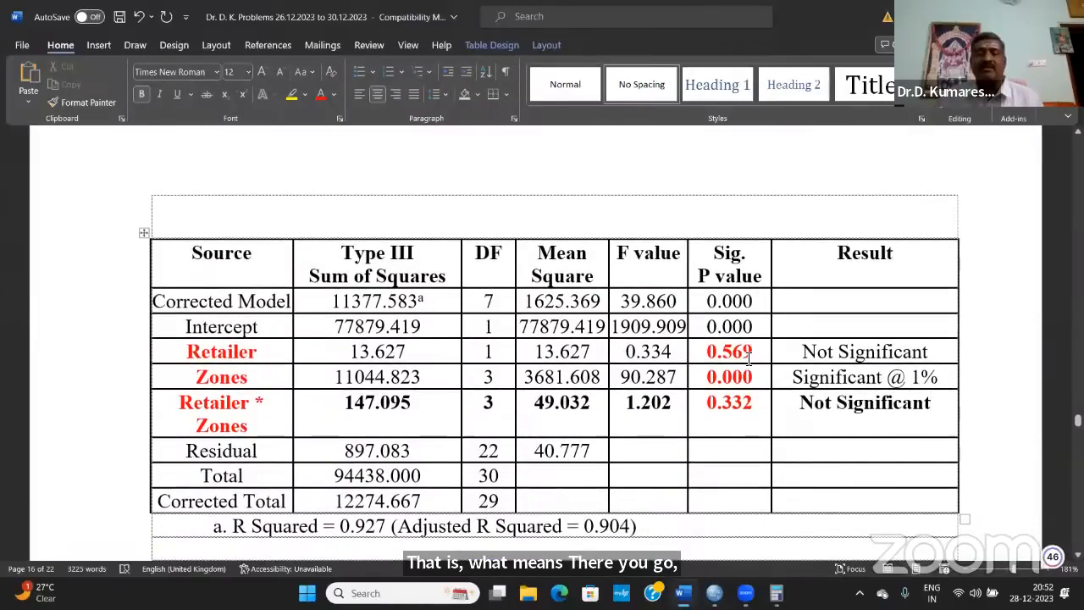
{"action": "left_click", "coordinate": [758, 379]}
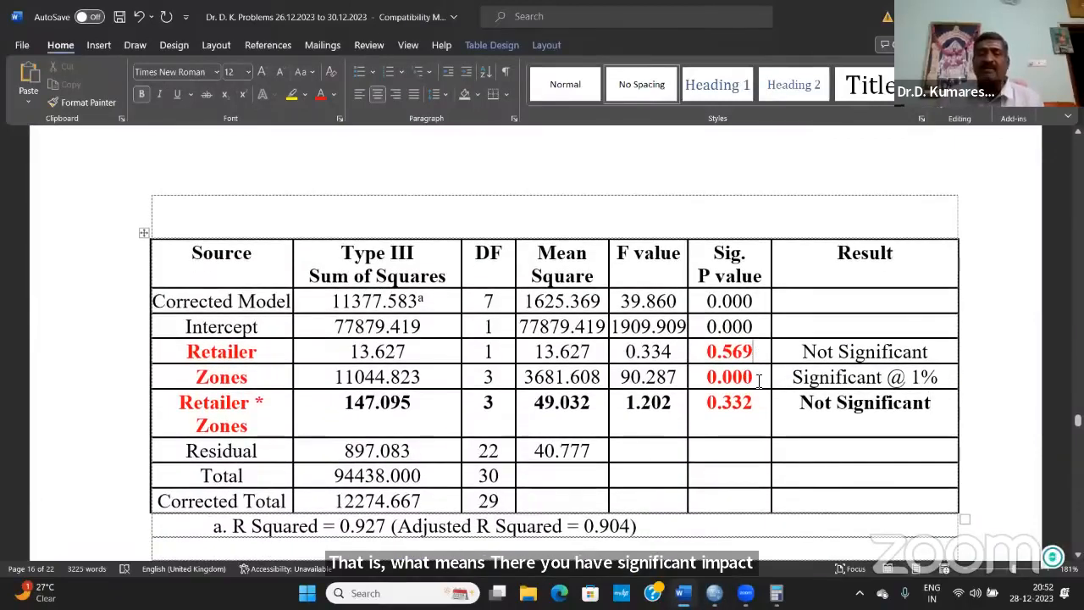
{"action": "left_click", "coordinate": [759, 409]}
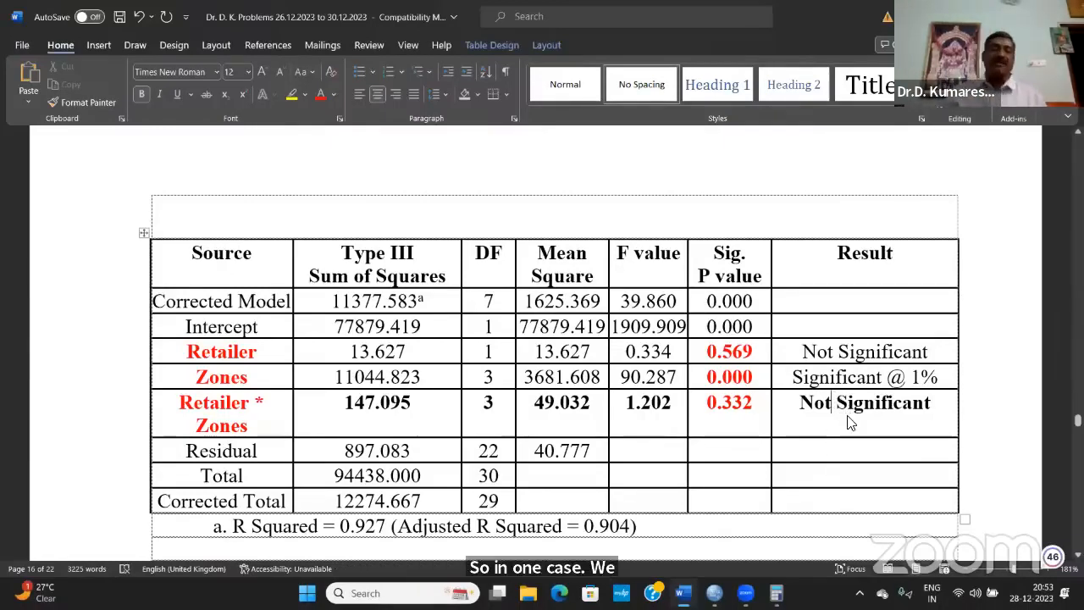
- Switch to the SPSS output and examine the significance values of each effect in the Multivariate Tests table
{"action": "key", "text": "alt+Tab"}
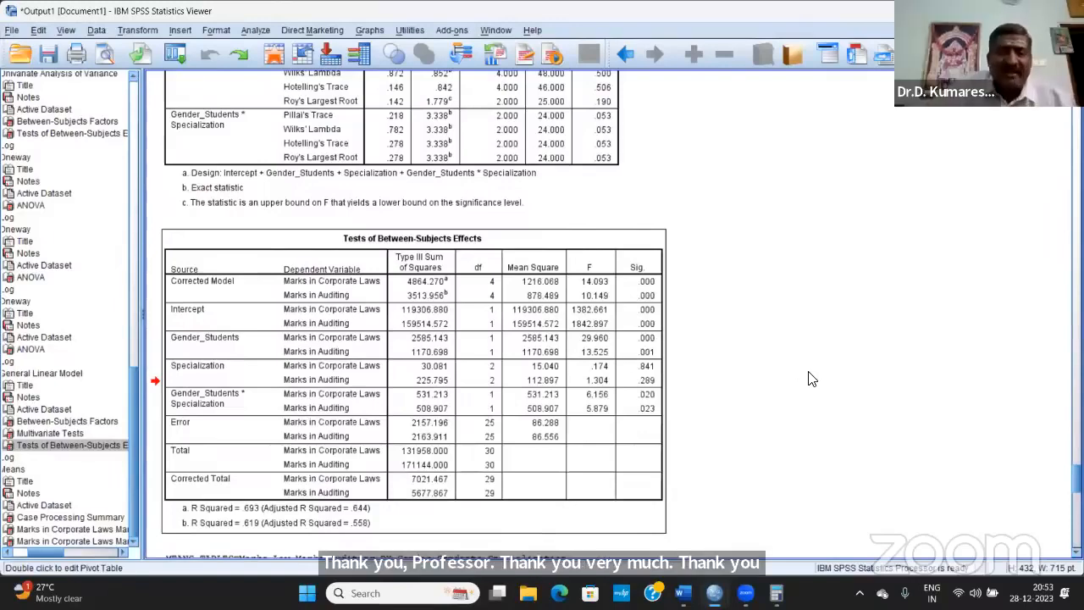
{"action": "scroll", "coordinate": [808, 379], "scroll_direction": "up", "scroll_amount": 4}
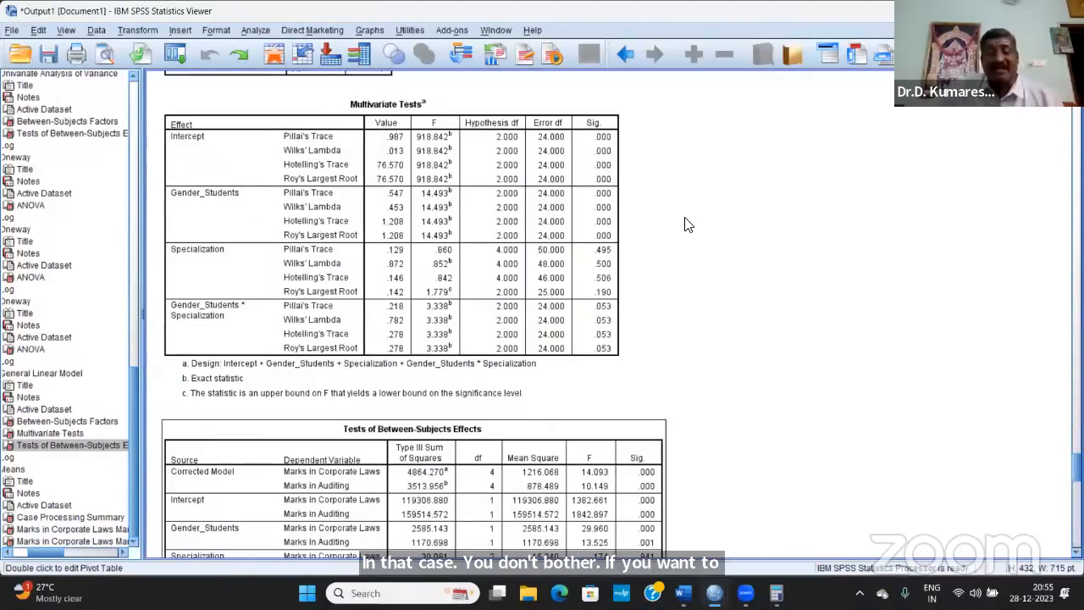
{"action": "left_click", "coordinate": [566, 201]}
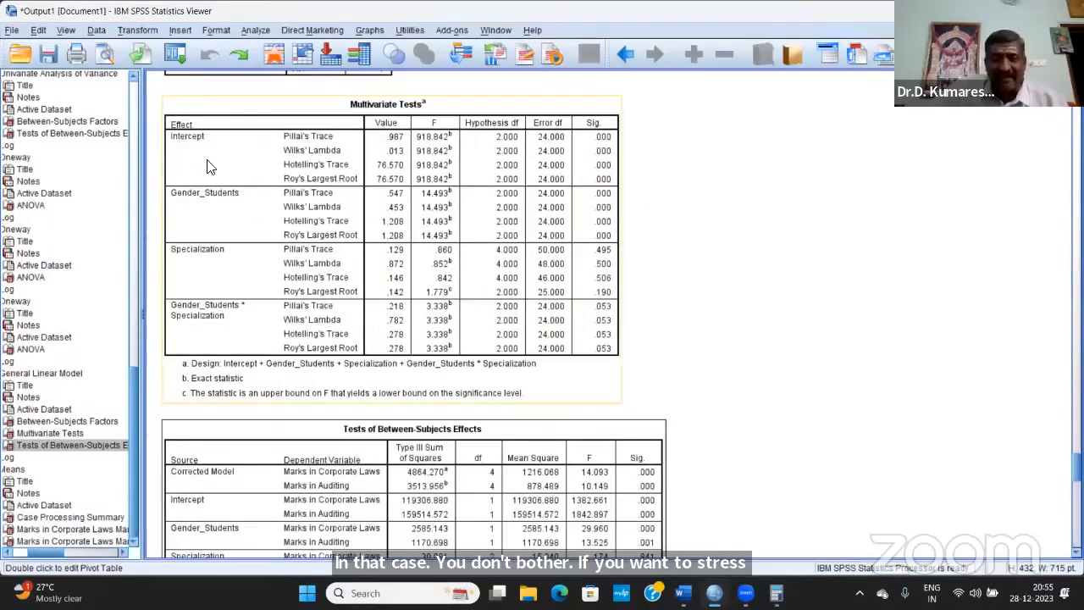
{"action": "left_click", "coordinate": [834, 240]}
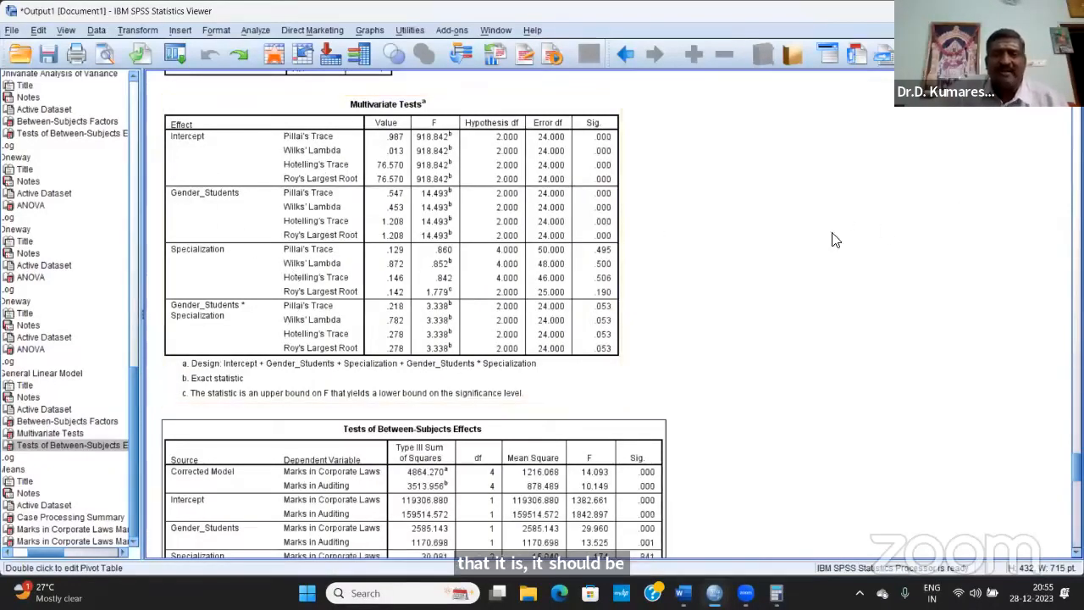
{"action": "left_click", "coordinate": [597, 268]}
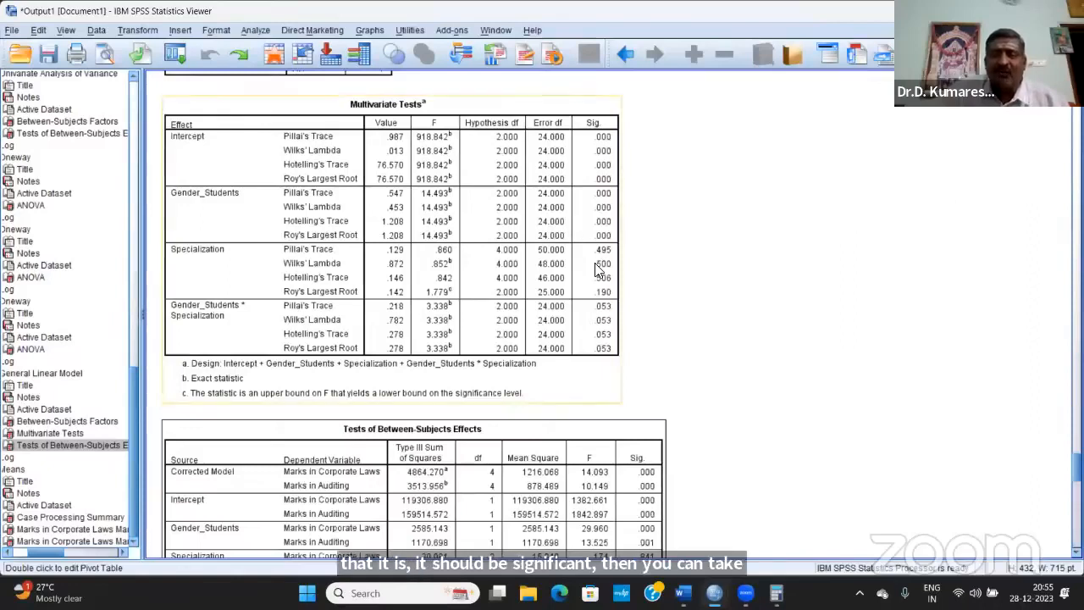
{"action": "left_click", "coordinate": [689, 165]}
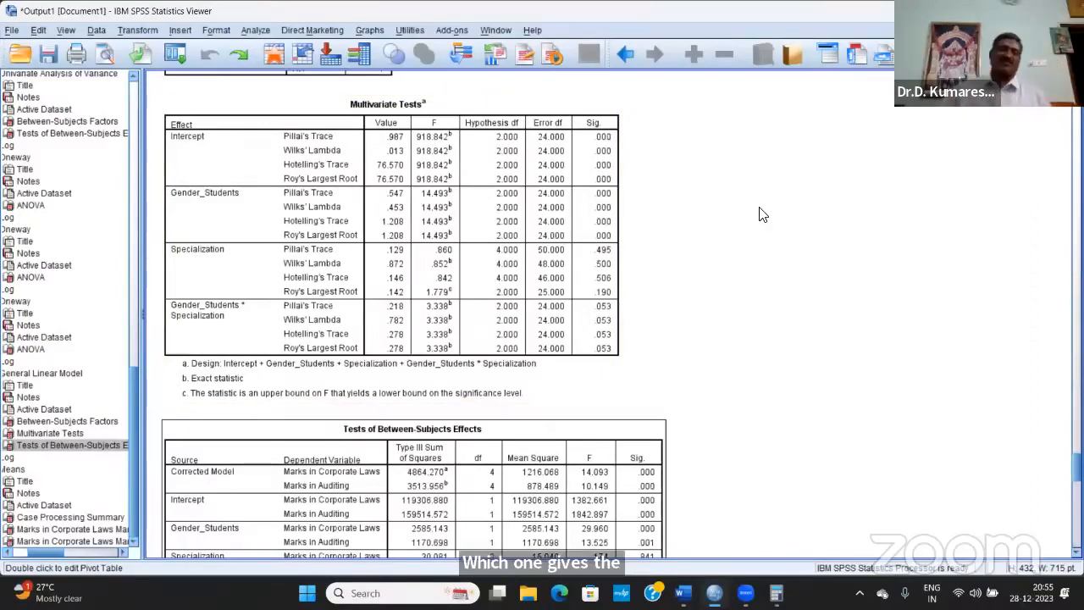